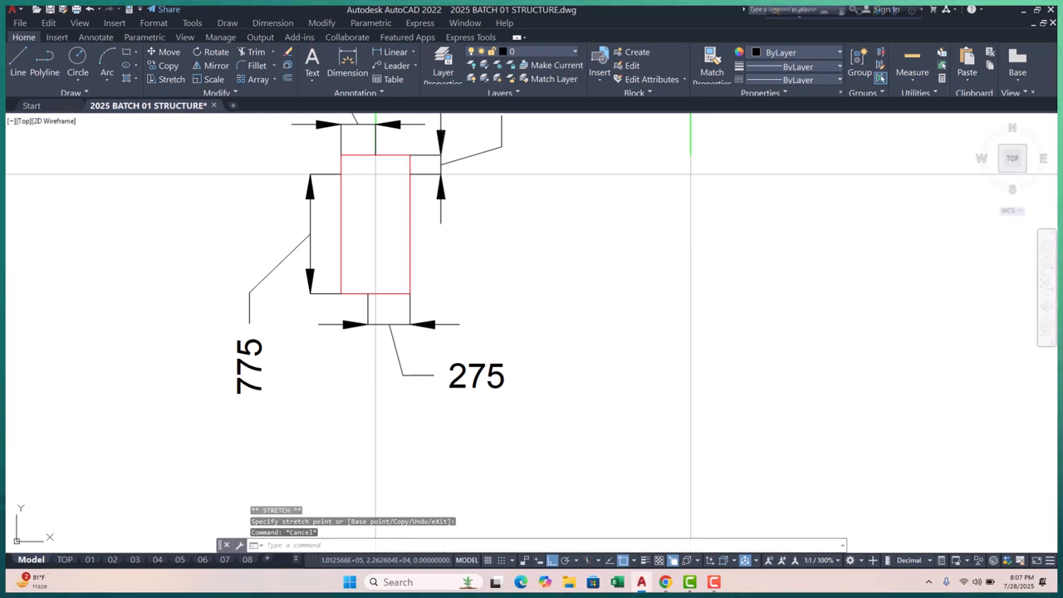
- Stretch the lower horizontal dimension's left origin on column C/06 to grid line C
{"action": "left_click", "coordinate": [334, 301]}
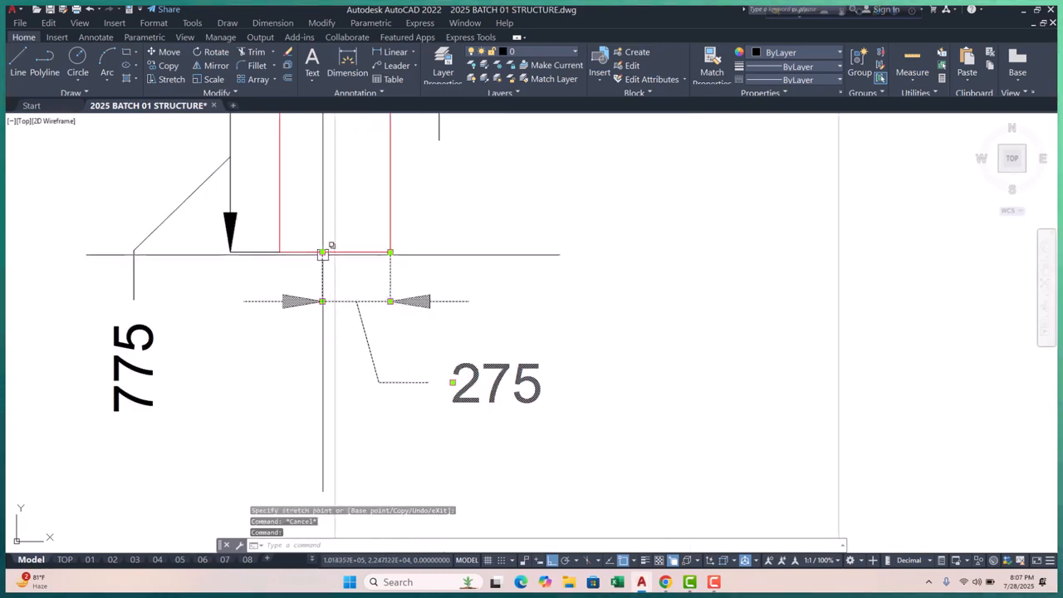
{"action": "scroll", "coordinate": [335, 301], "scroll_direction": "down", "scroll_amount": 5}
{"action": "key", "text": "Escape"}
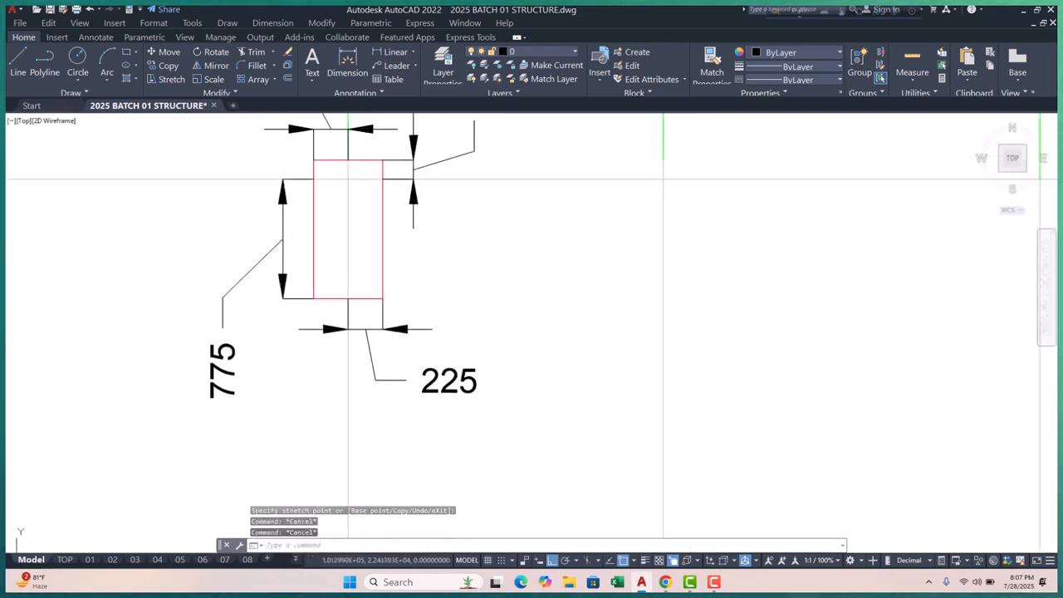
{"action": "scroll", "coordinate": [416, 237], "scroll_direction": "down", "scroll_amount": 4}
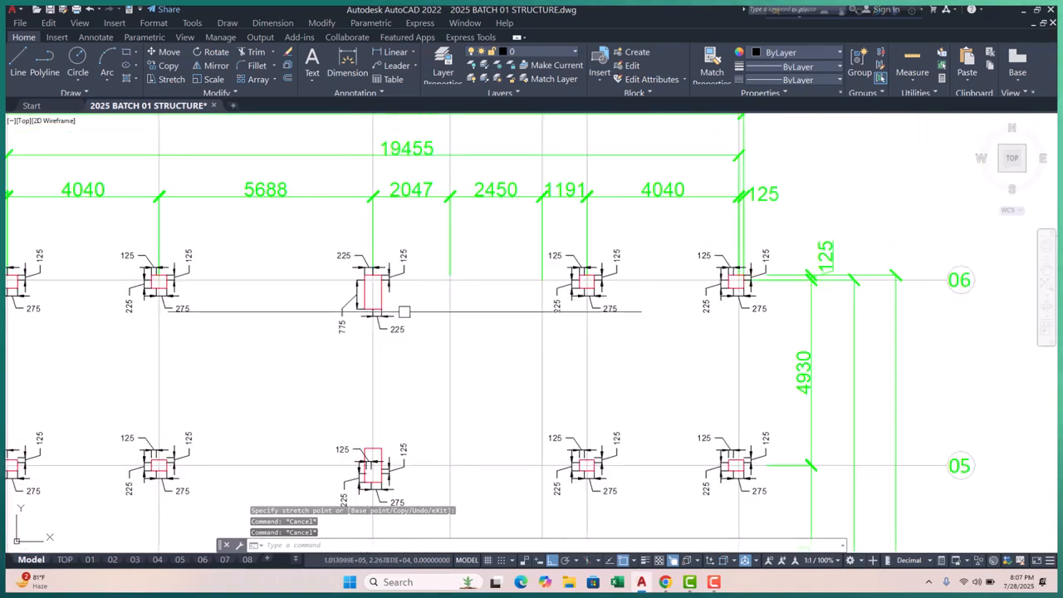
- Move the upper horizontal dimension of column A/05 down so its extension lines meet the column's top edge
{"action": "scroll", "coordinate": [246, 279], "scroll_direction": "down", "scroll_amount": 3}
{"action": "scroll", "coordinate": [246, 279], "scroll_direction": "up", "scroll_amount": 5}
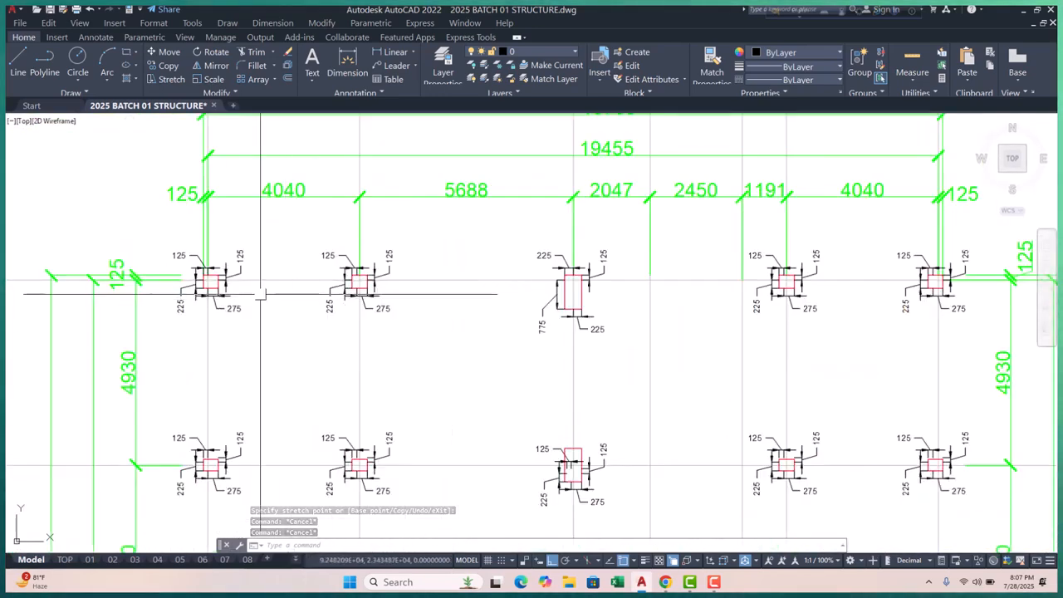
{"action": "scroll", "coordinate": [216, 289], "scroll_direction": "up", "scroll_amount": 5}
{"action": "middle_click_drag", "start_coordinate": [213, 290], "coordinate": [282, 254]}
{"action": "scroll", "coordinate": [283, 254], "scroll_direction": "down", "scroll_amount": 5}
{"action": "middle_click_drag", "start_coordinate": [331, 336], "coordinate": [333, 292]}
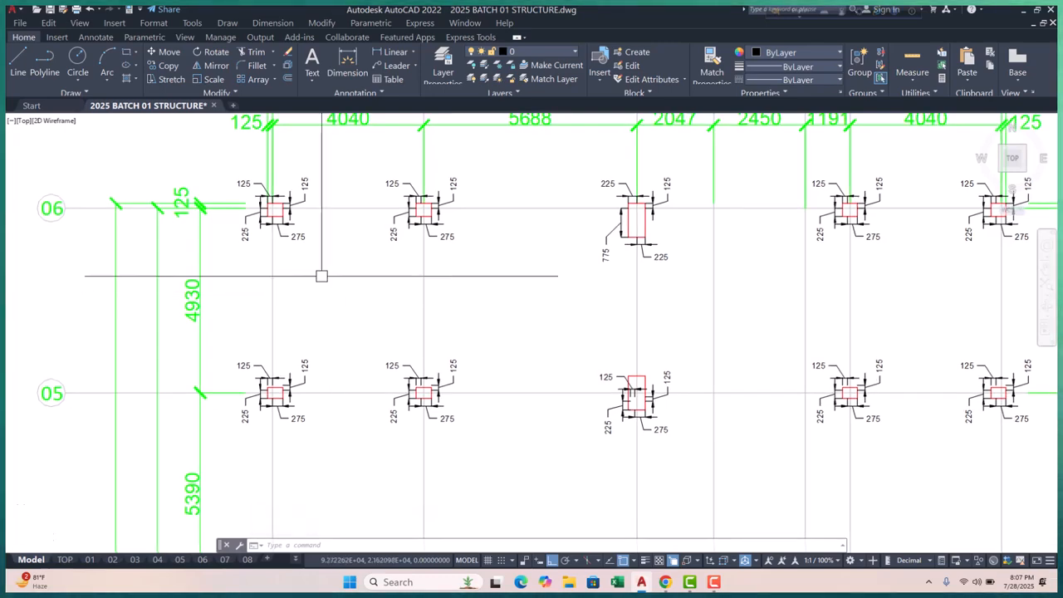
{"action": "scroll", "coordinate": [280, 256], "scroll_direction": "down", "scroll_amount": 3}
{"action": "scroll", "coordinate": [280, 256], "scroll_direction": "up", "scroll_amount": 8}
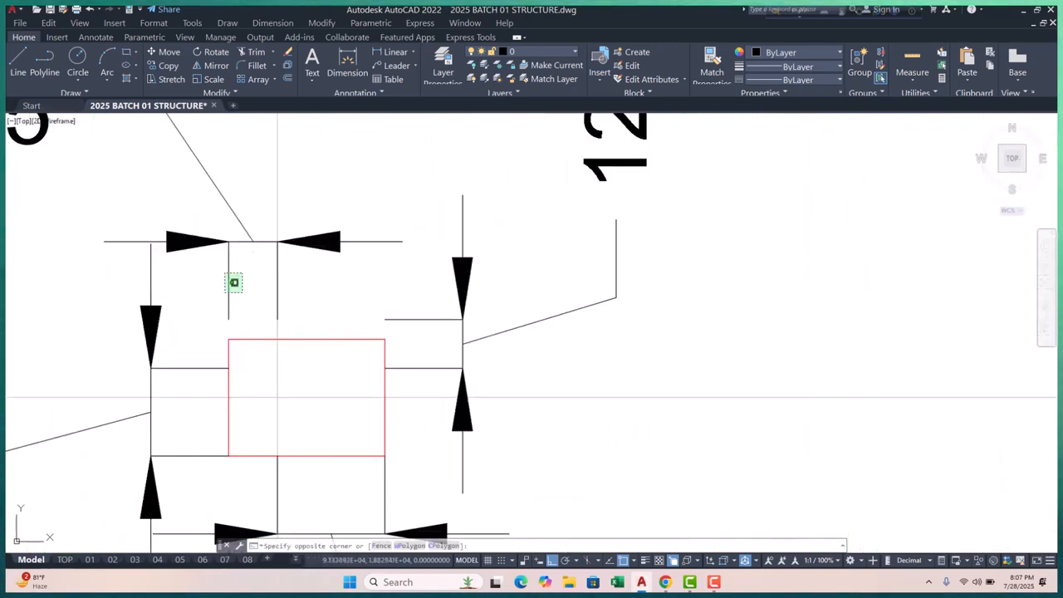
{"action": "type", "text": "m"}
{"action": "key", "text": "Return"}
{"action": "scroll", "coordinate": [229, 347], "scroll_direction": "up", "scroll_amount": 2}
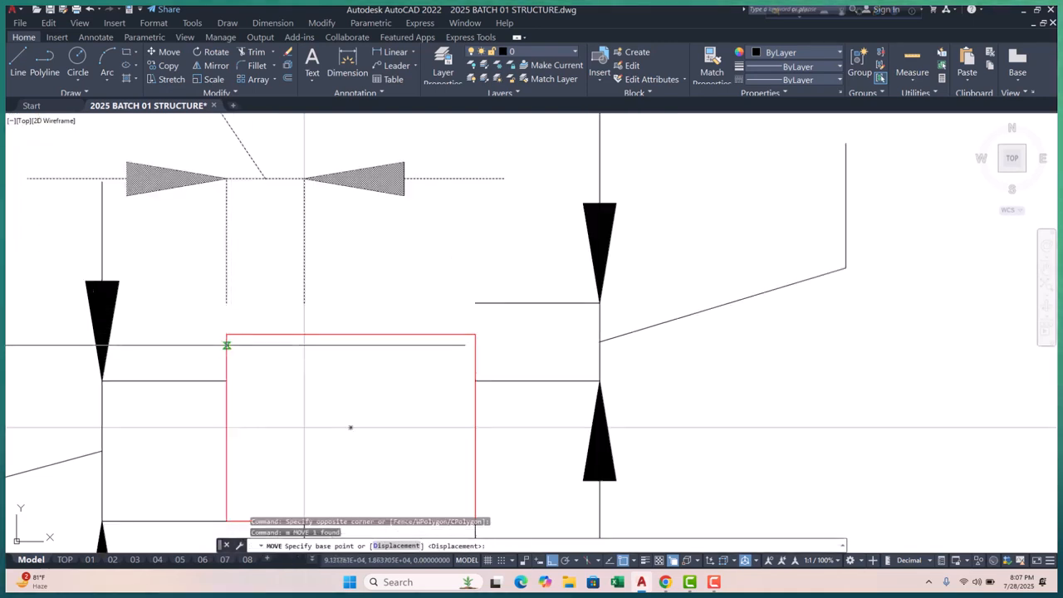
{"action": "left_click", "coordinate": [226, 303]}
{"action": "left_click", "coordinate": [227, 334]}
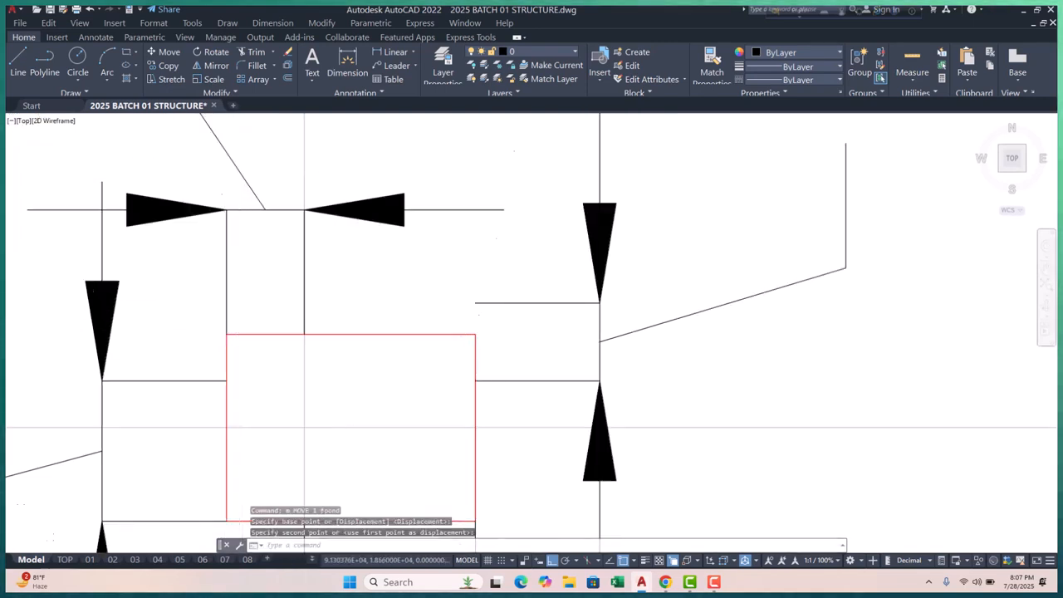
- Stretch the upper origin of column A/05's left vertical dimension down to grid line 05
{"action": "scroll", "coordinate": [277, 303], "scroll_direction": "down", "scroll_amount": 6}
{"action": "middle_click_drag", "start_coordinate": [333, 349], "coordinate": [335, 332]}
{"action": "scroll", "coordinate": [240, 322], "scroll_direction": "up", "scroll_amount": 4}
{"action": "left_click", "coordinate": [283, 340]}
{"action": "key", "text": "Escape"}
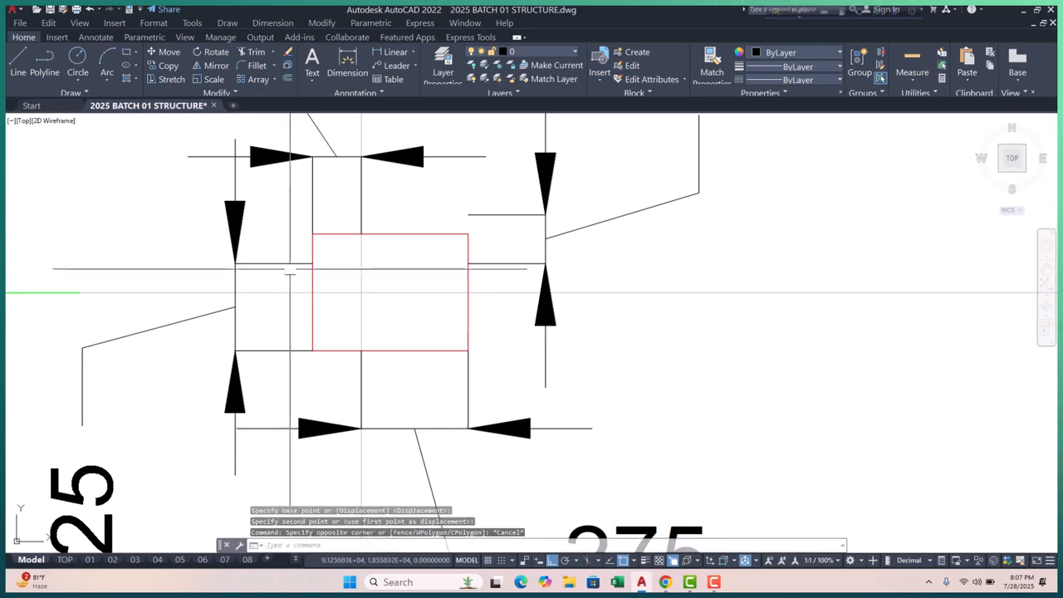
{"action": "left_click", "coordinate": [305, 265]}
{"action": "key", "text": "Escape"}
{"action": "key", "text": "Escape"}
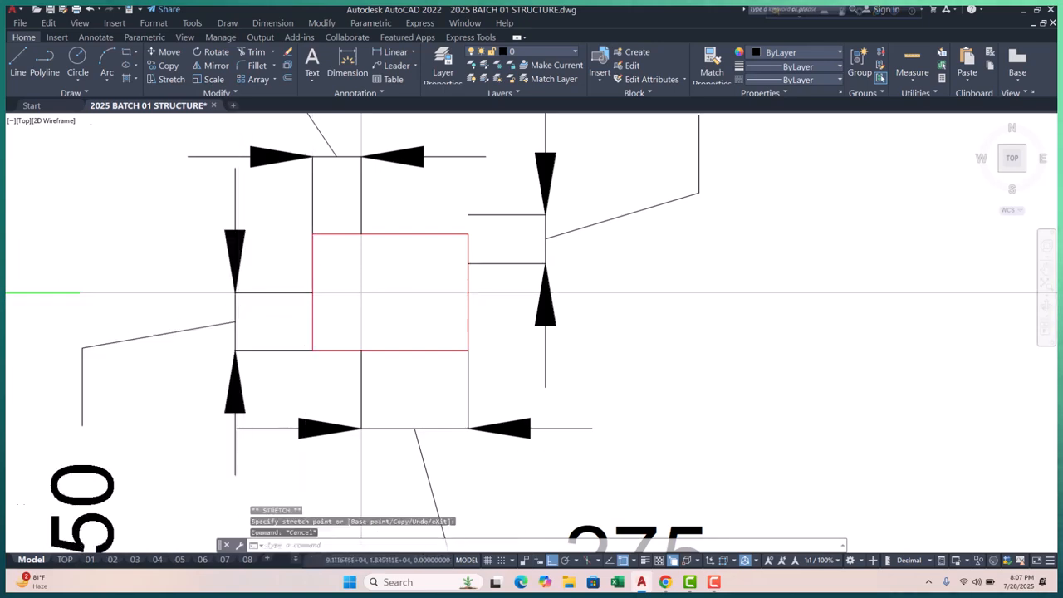
- Inspect the dimensions of the remaining columns across the column layout plan's upper rows for misplaced extension lines
{"action": "scroll", "coordinate": [307, 295], "scroll_direction": "down", "scroll_amount": 4}
{"action": "scroll", "coordinate": [262, 270], "scroll_direction": "up", "scroll_amount": 2}
{"action": "scroll", "coordinate": [307, 332], "scroll_direction": "down", "scroll_amount": 6}
{"action": "middle_click_drag", "start_coordinate": [335, 130], "coordinate": [257, 426]}
{"action": "scroll", "coordinate": [233, 348], "scroll_direction": "up", "scroll_amount": 4}
{"action": "middle_click_drag", "start_coordinate": [332, 291], "coordinate": [267, 258]}
{"action": "middle_click_drag", "start_coordinate": [839, 330], "coordinate": [569, 318]}
{"action": "scroll", "coordinate": [556, 319], "scroll_direction": "down", "scroll_amount": 5}
{"action": "middle_click_drag", "start_coordinate": [752, 325], "coordinate": [434, 315]}
{"action": "scroll", "coordinate": [560, 318], "scroll_direction": "up", "scroll_amount": 5}
{"action": "scroll", "coordinate": [579, 260], "scroll_direction": "down", "scroll_amount": 5}
{"action": "scroll", "coordinate": [577, 304], "scroll_direction": "up", "scroll_amount": 6}
{"action": "scroll", "coordinate": [387, 280], "scroll_direction": "down", "scroll_amount": 2}
{"action": "scroll", "coordinate": [465, 258], "scroll_direction": "down", "scroll_amount": 2}
- Stretch the right origin of the upper horizontal dimension on column D/06 to grid line D
{"action": "middle_click_drag", "start_coordinate": [465, 258], "coordinate": [426, 294]}
{"action": "scroll", "coordinate": [430, 242], "scroll_direction": "up", "scroll_amount": 4}
{"action": "scroll", "coordinate": [381, 285], "scroll_direction": "up", "scroll_amount": 2}
{"action": "left_click", "coordinate": [385, 274]}
{"action": "left_click", "coordinate": [348, 339]}
{"action": "left_click", "coordinate": [360, 346]}
{"action": "left_click", "coordinate": [407, 346]}
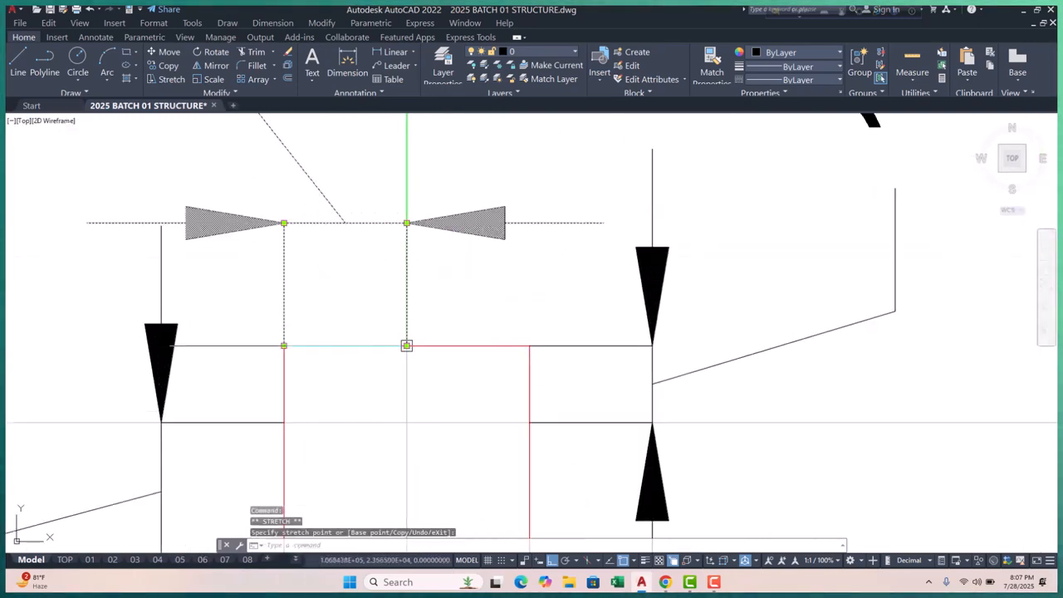
{"action": "key", "text": "Escape"}
{"action": "key", "text": "Escape"}
- In the footing layout plan, select the upper and left hatched walls of the U.G.W.T tank together with its label
{"action": "scroll", "coordinate": [382, 321], "scroll_direction": "down", "scroll_amount": 6}
{"action": "mouse_move", "coordinate": [432, 360]}
{"action": "middle_mouse_down"}
{"action": "mouse_move", "coordinate": [406, 310]}
{"action": "mouse_move", "coordinate": [472, 320]}
{"action": "middle_mouse_up"}
{"action": "scroll", "coordinate": [406, 310], "scroll_direction": "down", "scroll_amount": 5}
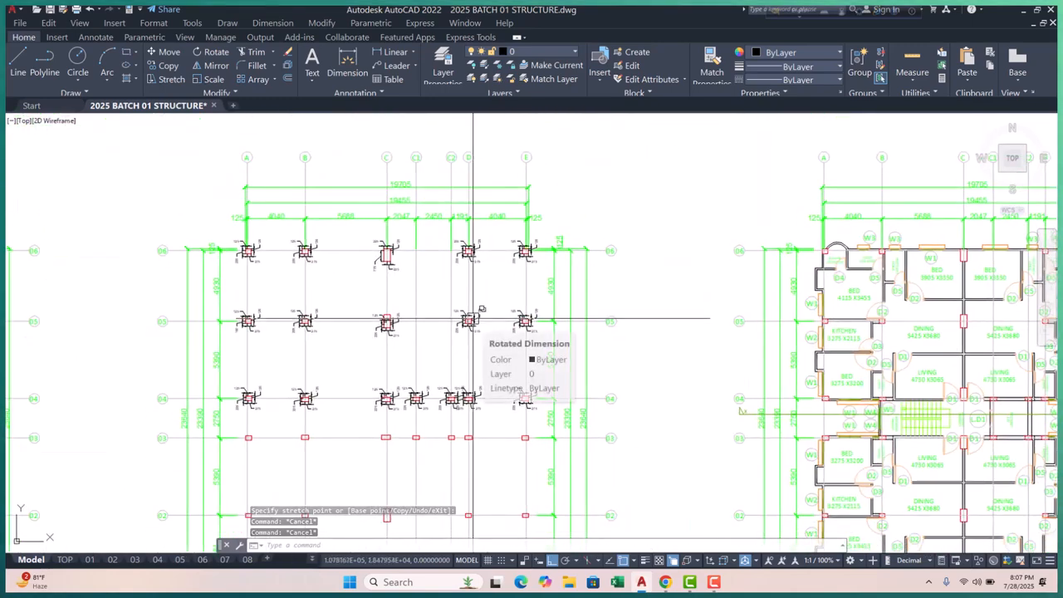
{"action": "scroll", "coordinate": [365, 332], "scroll_direction": "down", "scroll_amount": 4}
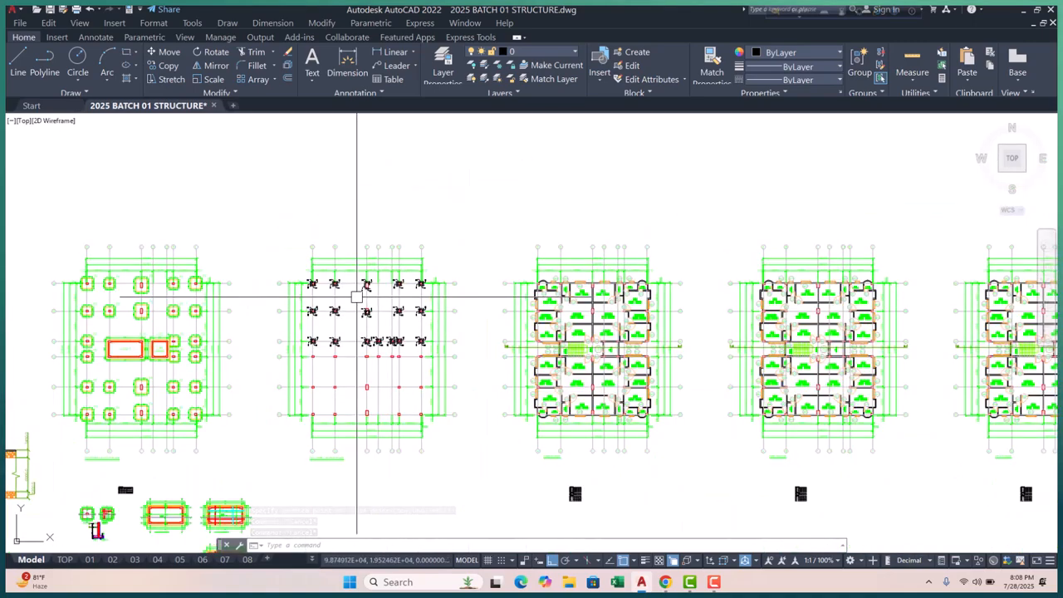
{"action": "scroll", "coordinate": [375, 349], "scroll_direction": "up", "scroll_amount": 2}
{"action": "scroll", "coordinate": [304, 261], "scroll_direction": "up", "scroll_amount": 2}
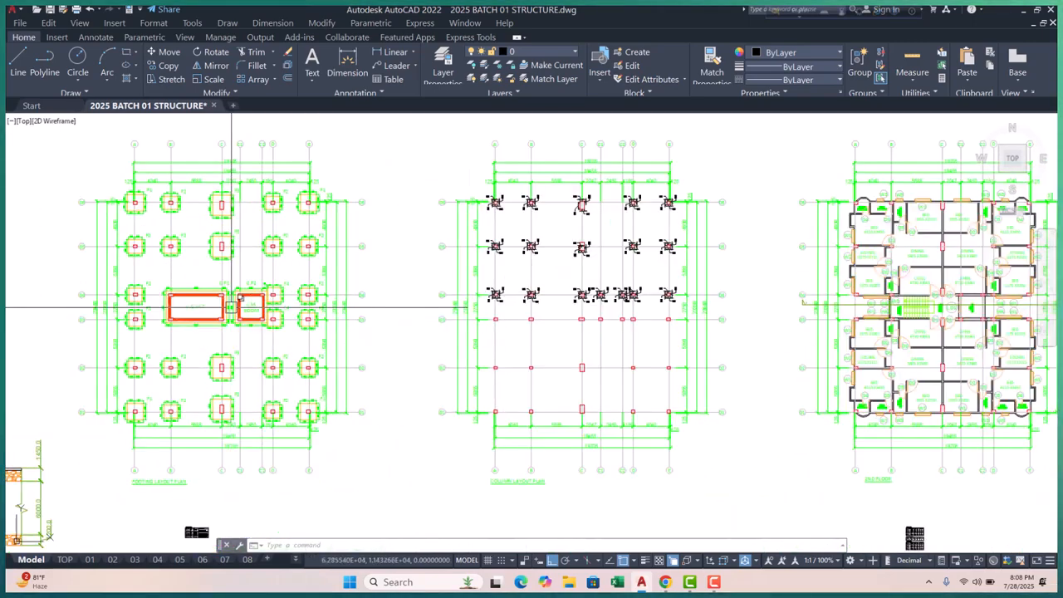
{"action": "scroll", "coordinate": [182, 299], "scroll_direction": "up", "scroll_amount": 2}
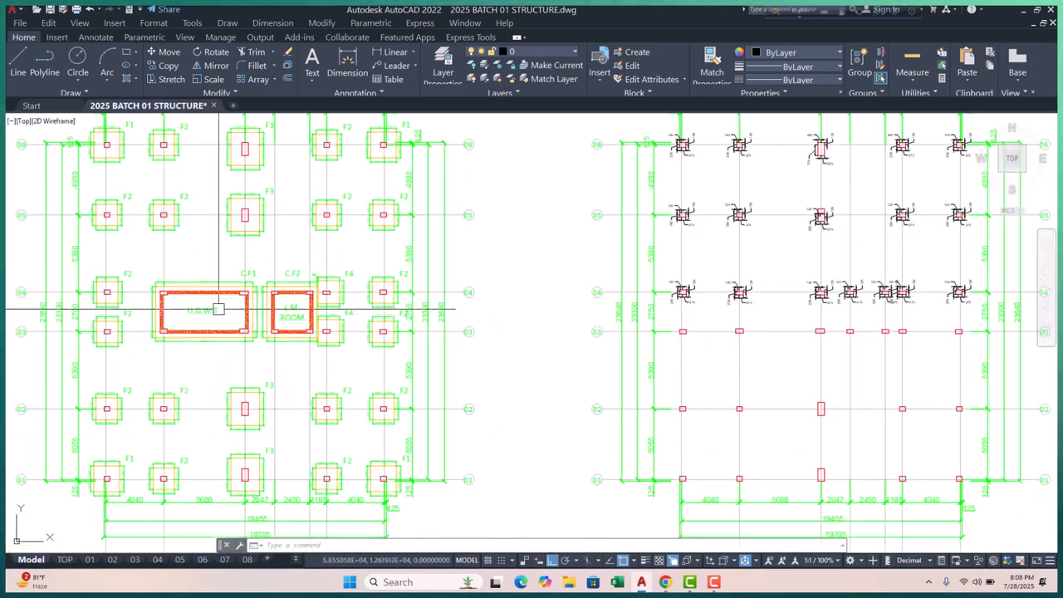
{"action": "scroll", "coordinate": [552, 399], "scroll_direction": "down", "scroll_amount": 2}
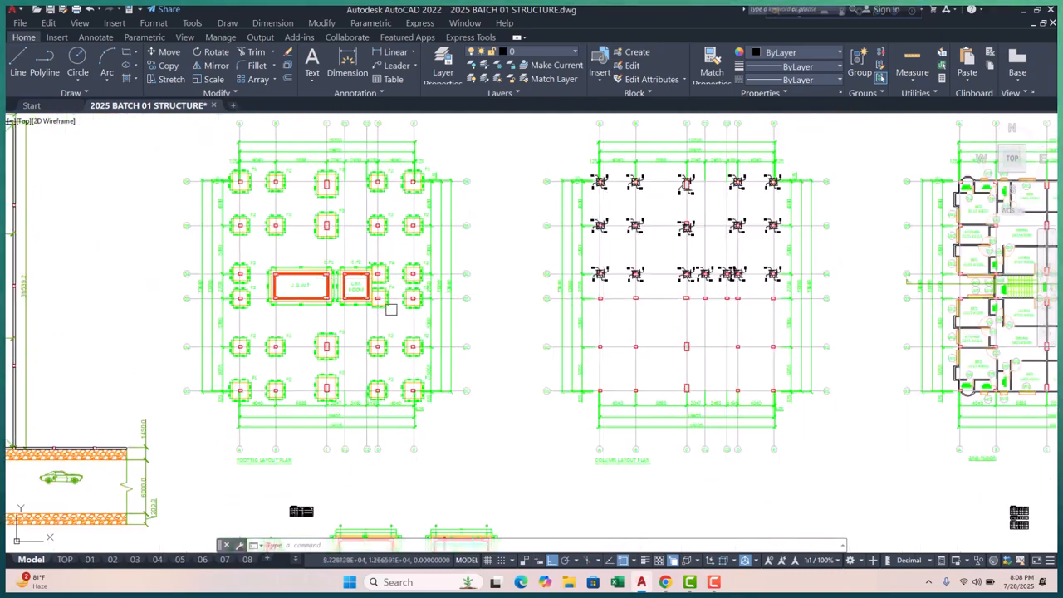
{"action": "scroll", "coordinate": [289, 283], "scroll_direction": "up", "scroll_amount": 8}
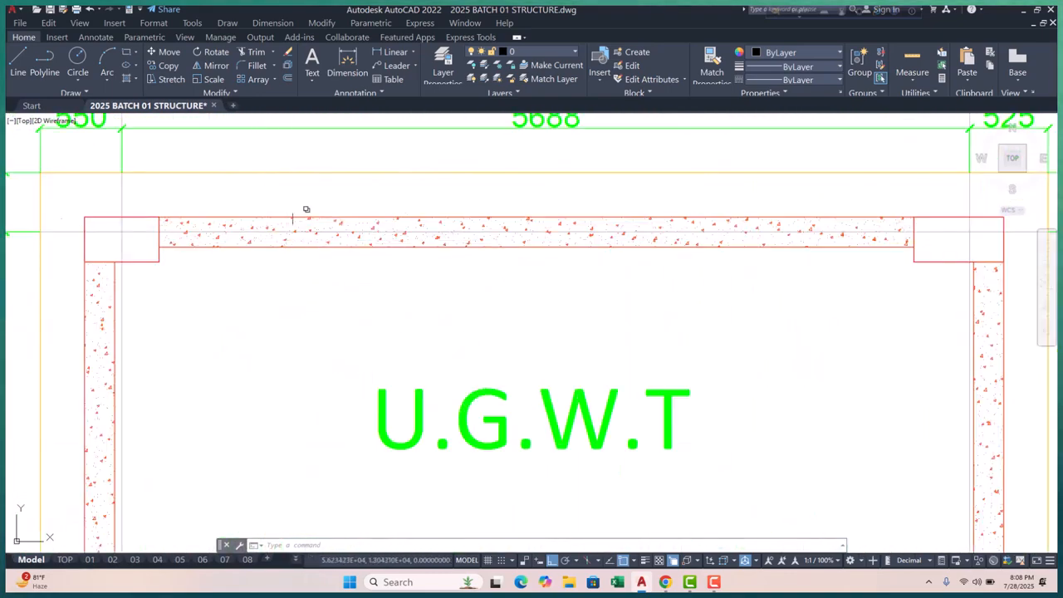
{"action": "left_click", "coordinate": [320, 222]}
{"action": "scroll", "coordinate": [375, 230], "scroll_direction": "down", "scroll_amount": 5}
{"action": "scroll", "coordinate": [294, 251], "scroll_direction": "up", "scroll_amount": 8}
{"action": "left_click", "coordinate": [317, 218]}
{"action": "scroll", "coordinate": [210, 268], "scroll_direction": "down", "scroll_amount": 6}
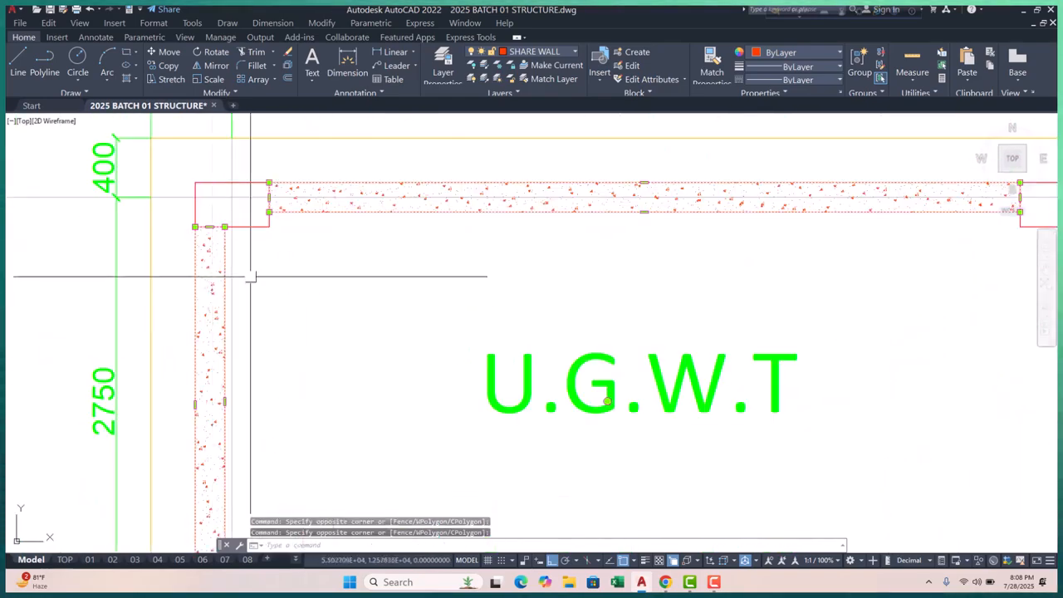
{"action": "left_click", "coordinate": [358, 300]}
- Add the U.G.W.T tank's lower and right hatched walls to the selection
{"action": "scroll", "coordinate": [394, 360], "scroll_direction": "up", "scroll_amount": 6}
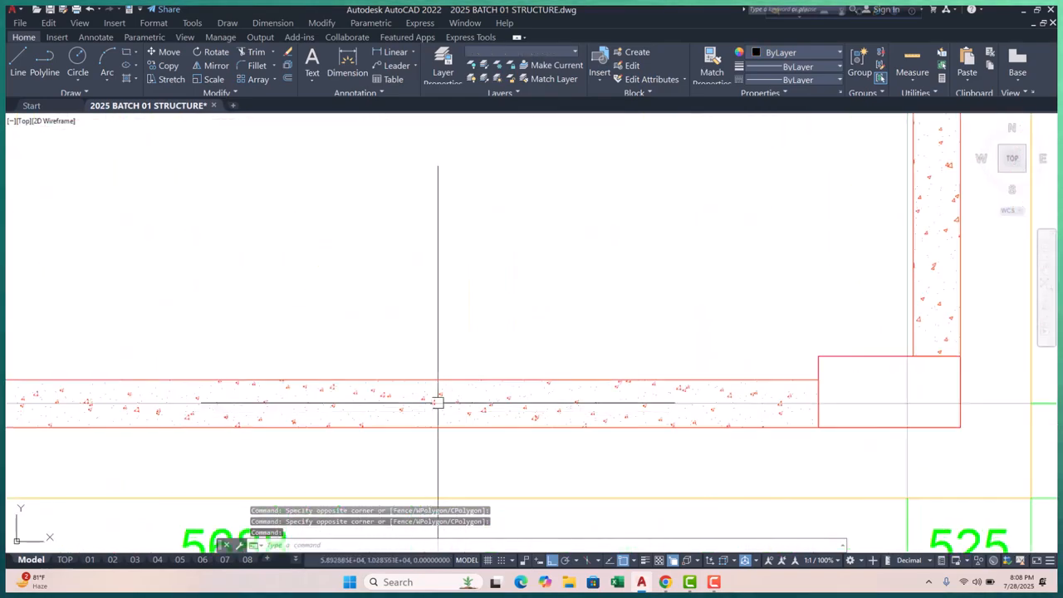
{"action": "left_click", "coordinate": [368, 394]}
{"action": "scroll", "coordinate": [365, 386], "scroll_direction": "down", "scroll_amount": 6}
{"action": "scroll", "coordinate": [521, 331], "scroll_direction": "up", "scroll_amount": 6}
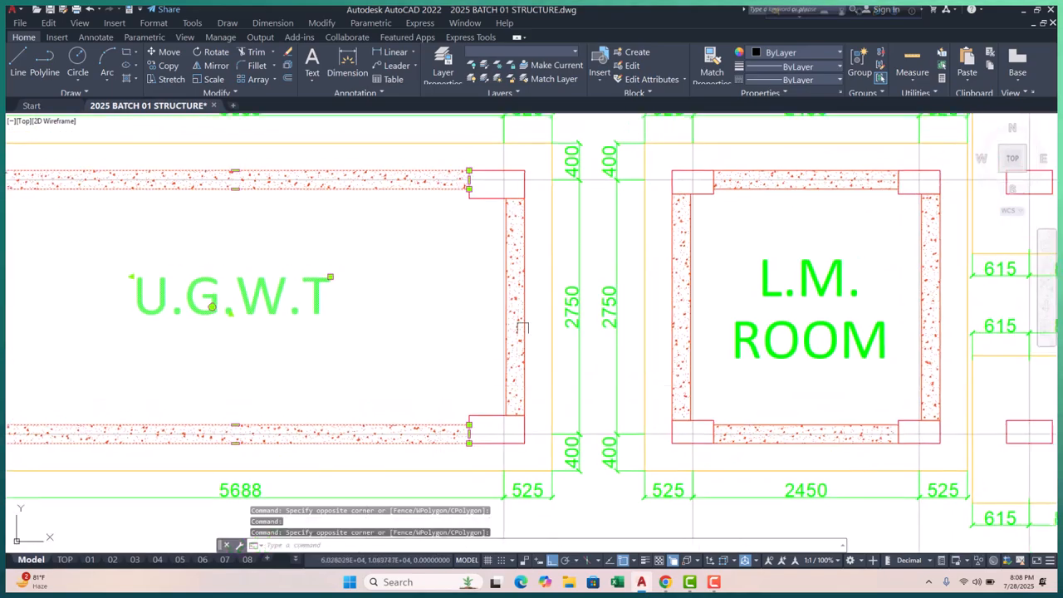
{"action": "left_click", "coordinate": [497, 330]}
{"action": "scroll", "coordinate": [465, 348], "scroll_direction": "down", "scroll_amount": 5}
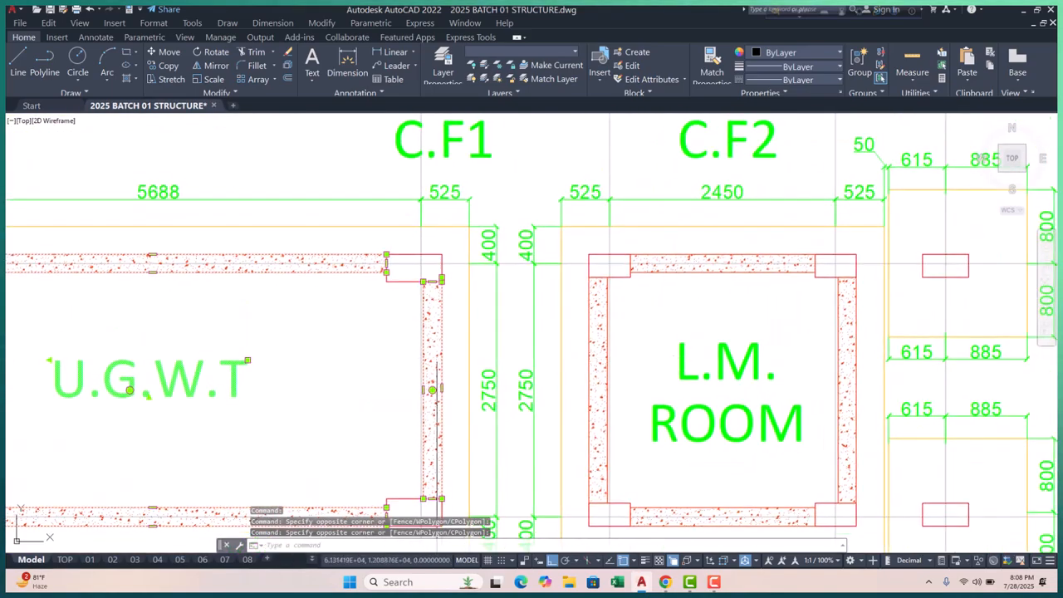
- Add the upper and left hatched walls of the L.M. ROOM to the selection
{"action": "scroll", "coordinate": [409, 280], "scroll_direction": "up", "scroll_amount": 3}
{"action": "scroll", "coordinate": [409, 280], "scroll_direction": "up", "scroll_amount": 8}
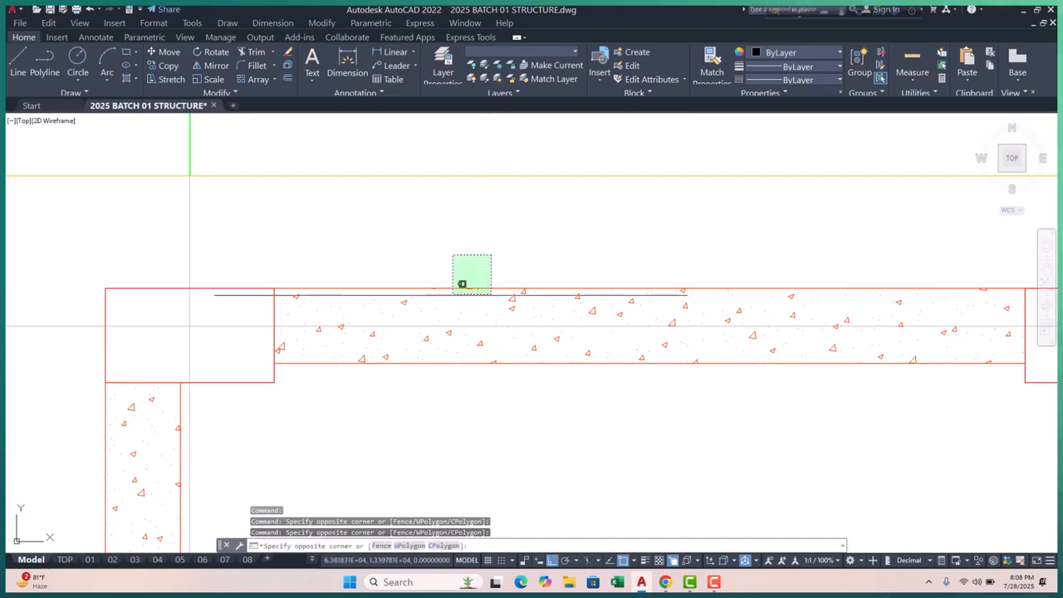
{"action": "left_click", "coordinate": [466, 283]}
{"action": "scroll", "coordinate": [408, 299], "scroll_direction": "down", "scroll_amount": 5}
{"action": "scroll", "coordinate": [387, 285], "scroll_direction": "up", "scroll_amount": 9}
{"action": "scroll", "coordinate": [503, 252], "scroll_direction": "up", "scroll_amount": 2}
{"action": "left_click", "coordinate": [529, 223]}
{"action": "left_click", "coordinate": [499, 243]}
- Add the L.M. ROOM's lower and right hatched walls and its label to the selection
{"action": "scroll", "coordinate": [309, 305], "scroll_direction": "down", "scroll_amount": 8}
{"action": "scroll", "coordinate": [336, 336], "scroll_direction": "up", "scroll_amount": 10}
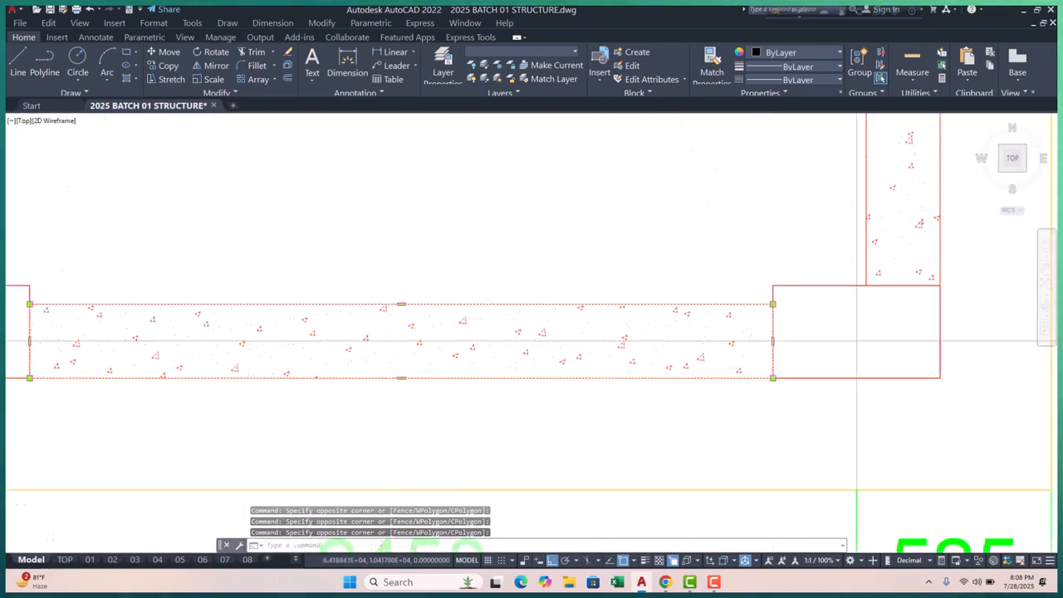
{"action": "scroll", "coordinate": [368, 319], "scroll_direction": "down", "scroll_amount": 8}
{"action": "scroll", "coordinate": [512, 285], "scroll_direction": "up", "scroll_amount": 8}
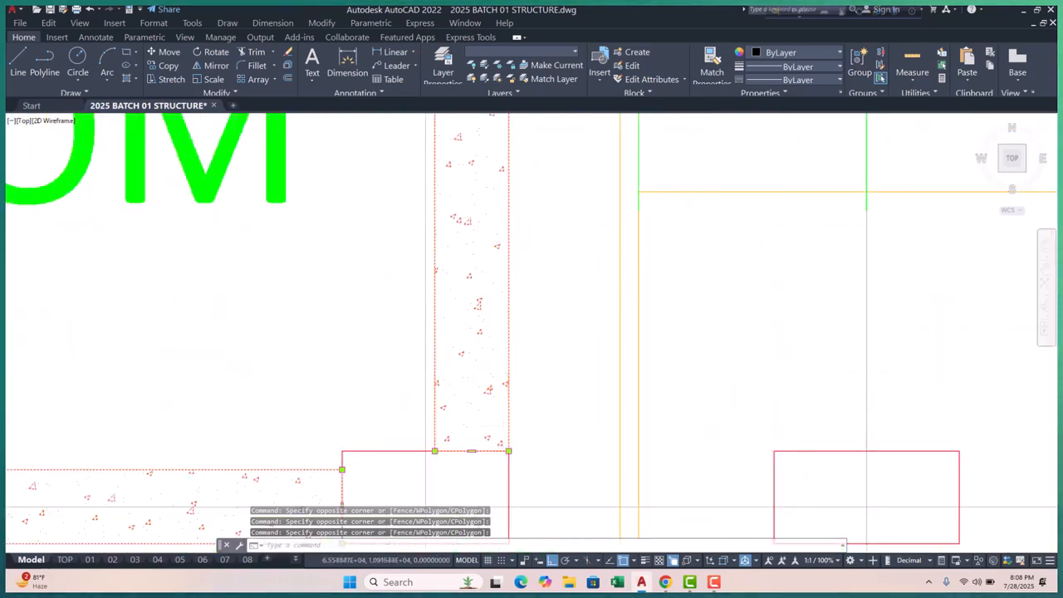
{"action": "scroll", "coordinate": [426, 507], "scroll_direction": "down", "scroll_amount": 8}
{"action": "scroll", "coordinate": [415, 315], "scroll_direction": "up", "scroll_amount": 3}
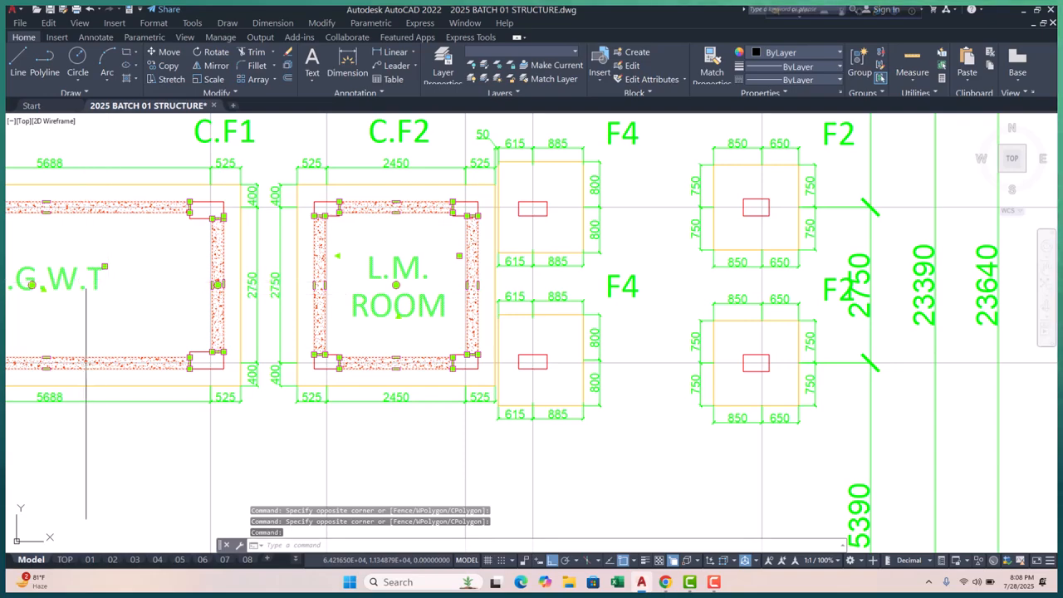
- Copy the selected walls and labels from the L.M. ROOM's lower-right column corner to the matching corner at C2/03 in the column layout plan
{"action": "left_click", "coordinate": [168, 64]}
{"action": "scroll", "coordinate": [480, 357], "scroll_direction": "up", "scroll_amount": 2}
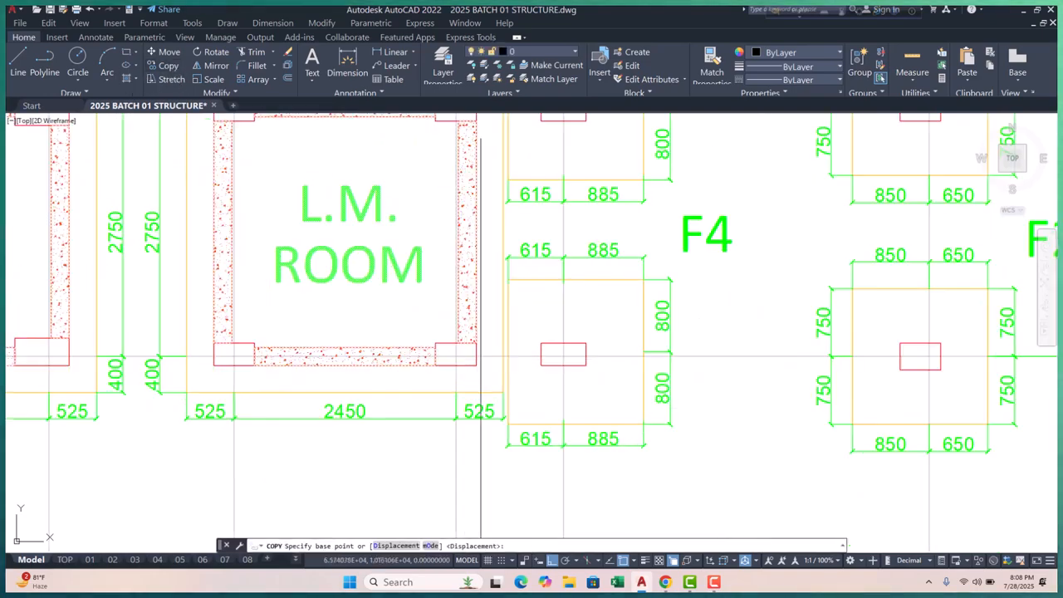
{"action": "left_click", "coordinate": [476, 362]}
{"action": "scroll", "coordinate": [314, 361], "scroll_direction": "down", "scroll_amount": 8}
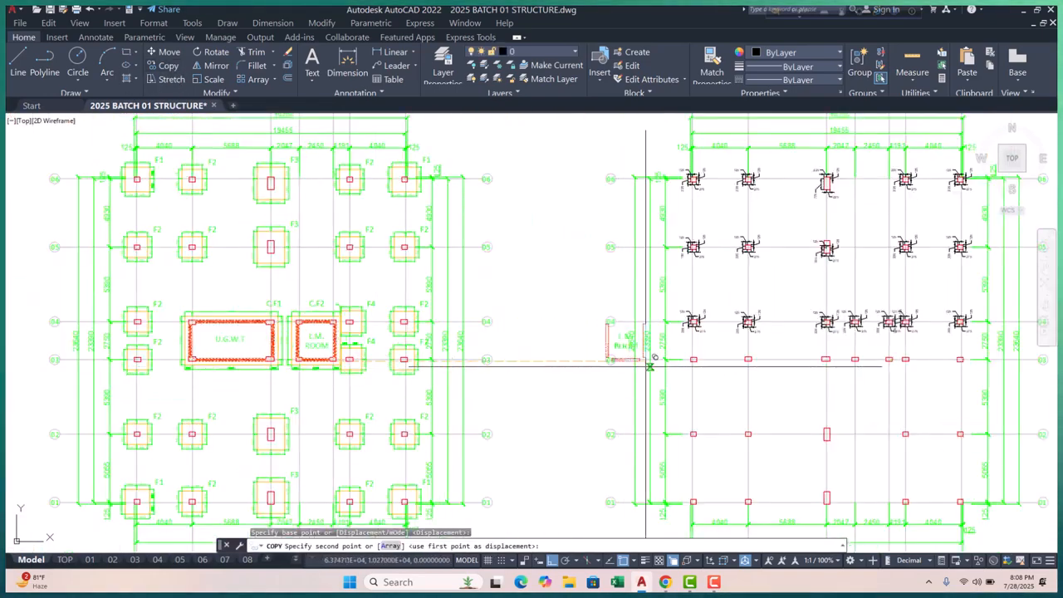
{"action": "middle_click_drag", "start_coordinate": [648, 363], "coordinate": [310, 361]}
{"action": "scroll", "coordinate": [441, 359], "scroll_direction": "down", "scroll_amount": 2}
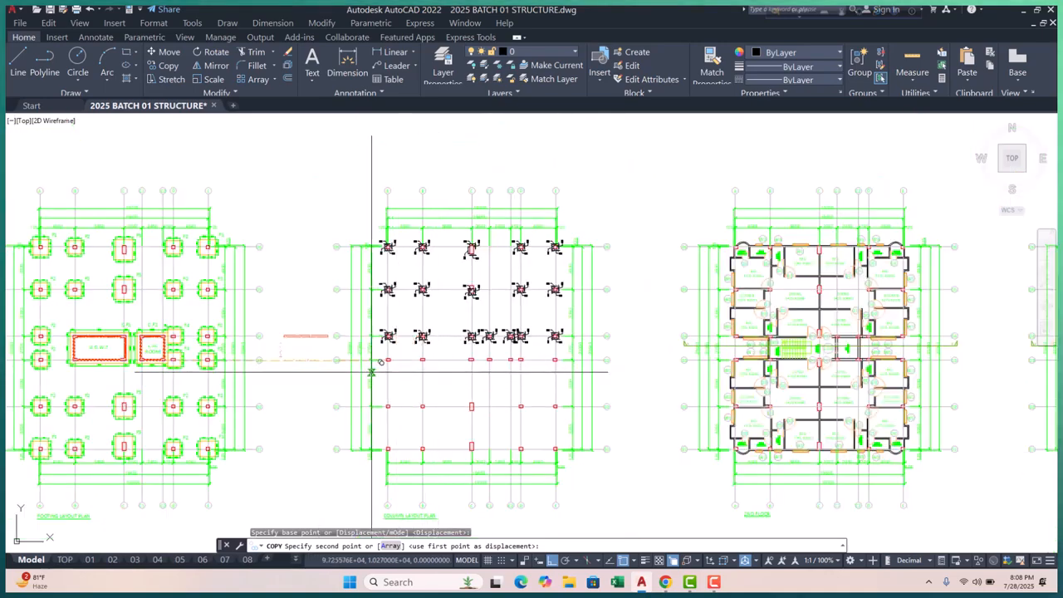
{"action": "scroll", "coordinate": [226, 361], "scroll_direction": "up", "scroll_amount": 7}
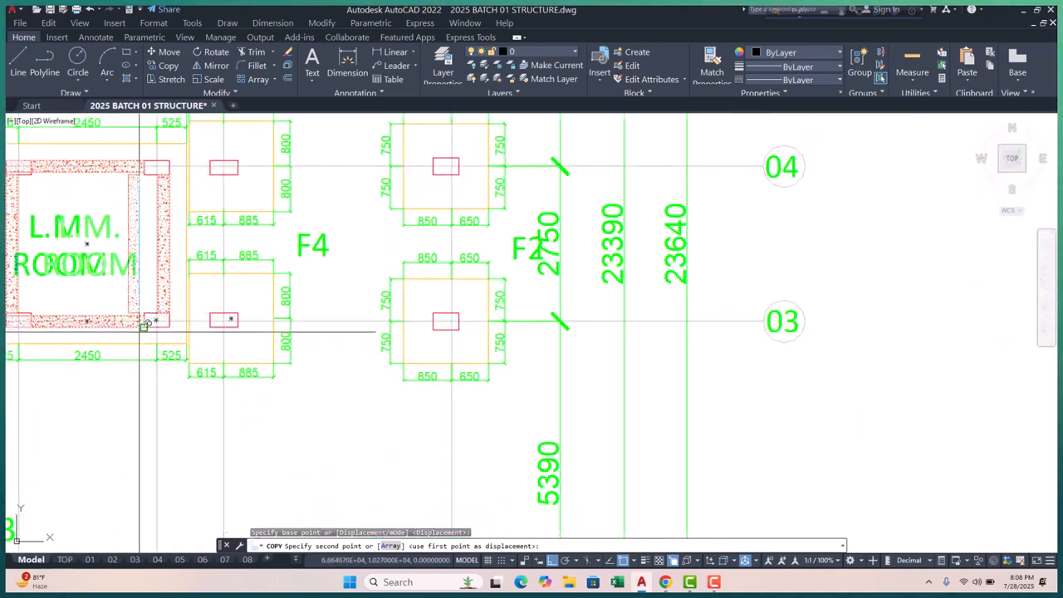
{"action": "scroll", "coordinate": [140, 332], "scroll_direction": "down", "scroll_amount": 14}
{"action": "middle_click_drag", "start_coordinate": [510, 346], "coordinate": [420, 345]}
{"action": "scroll", "coordinate": [614, 327], "scroll_direction": "up", "scroll_amount": 5}
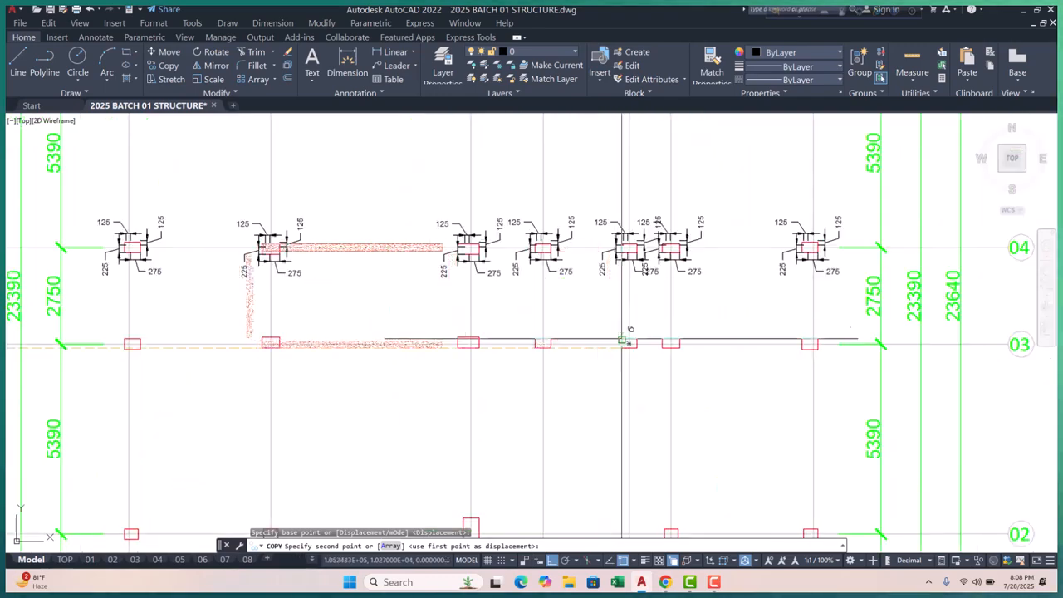
{"action": "scroll", "coordinate": [615, 327], "scroll_direction": "up", "scroll_amount": 4}
{"action": "left_click", "coordinate": [653, 355]}
{"action": "key", "text": "Escape"}
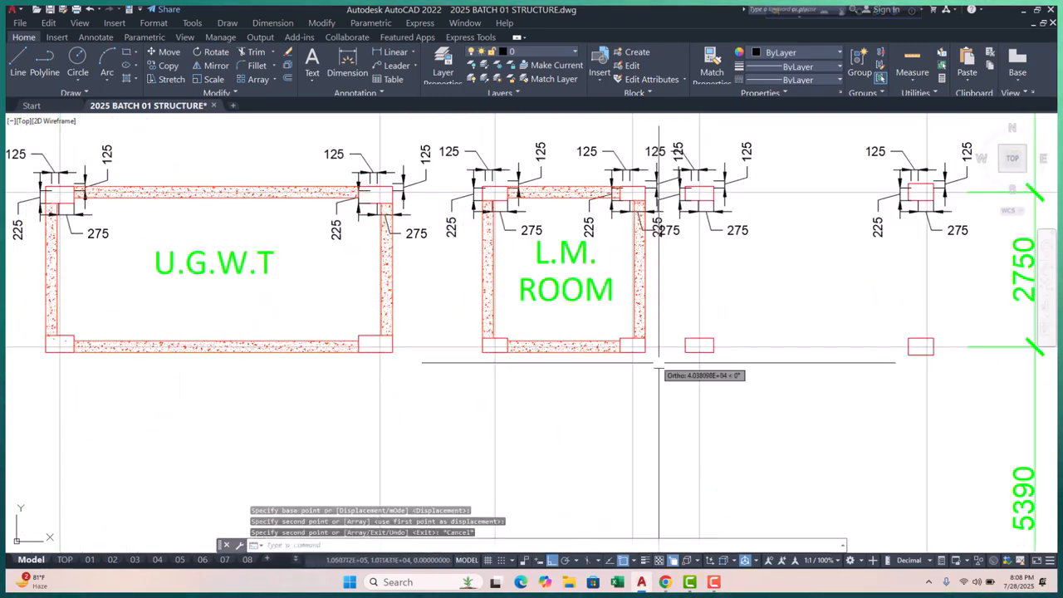
{"action": "key", "text": "Escape"}
{"action": "key", "text": "Escape"}
- Compare the copied walls with the footing layout plan and examine the dimensions at the U.G.W.T tank's upper-left column
{"action": "scroll", "coordinate": [371, 288], "scroll_direction": "down", "scroll_amount": 2}
{"action": "middle_click_drag", "start_coordinate": [420, 292], "coordinate": [406, 252]}
{"action": "scroll", "coordinate": [373, 253], "scroll_direction": "down", "scroll_amount": 8}
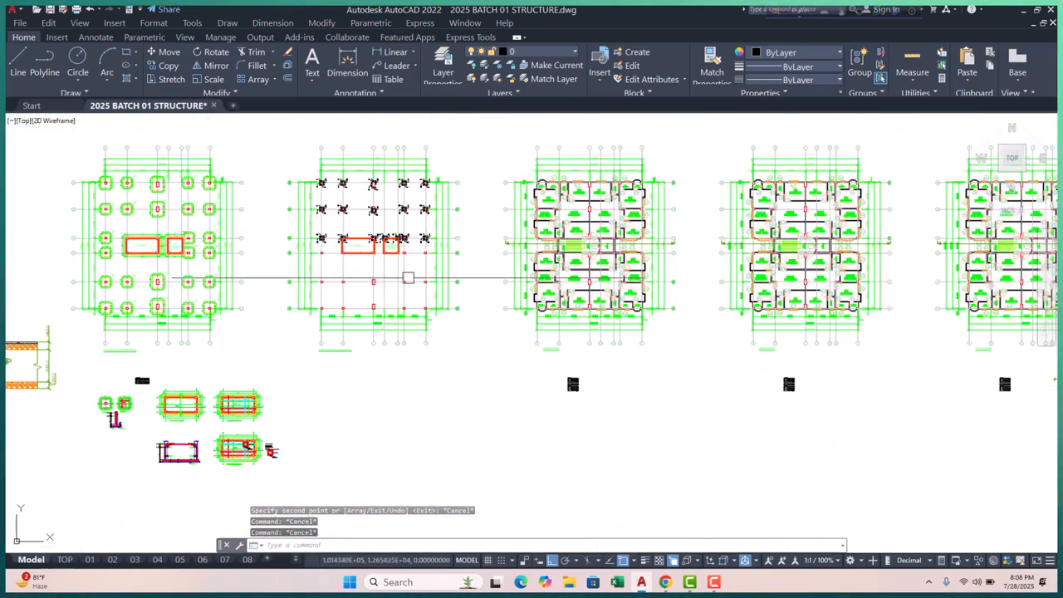
{"action": "scroll", "coordinate": [133, 246], "scroll_direction": "up", "scroll_amount": 4}
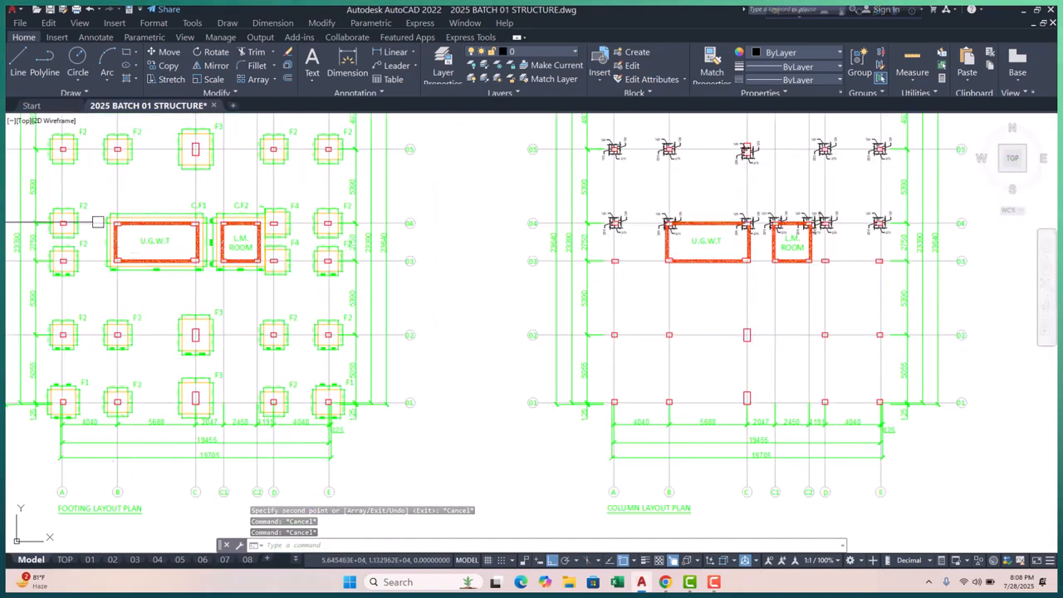
{"action": "middle_click_drag", "start_coordinate": [409, 291], "coordinate": [285, 312]}
{"action": "scroll", "coordinate": [613, 258], "scroll_direction": "up", "scroll_amount": 4}
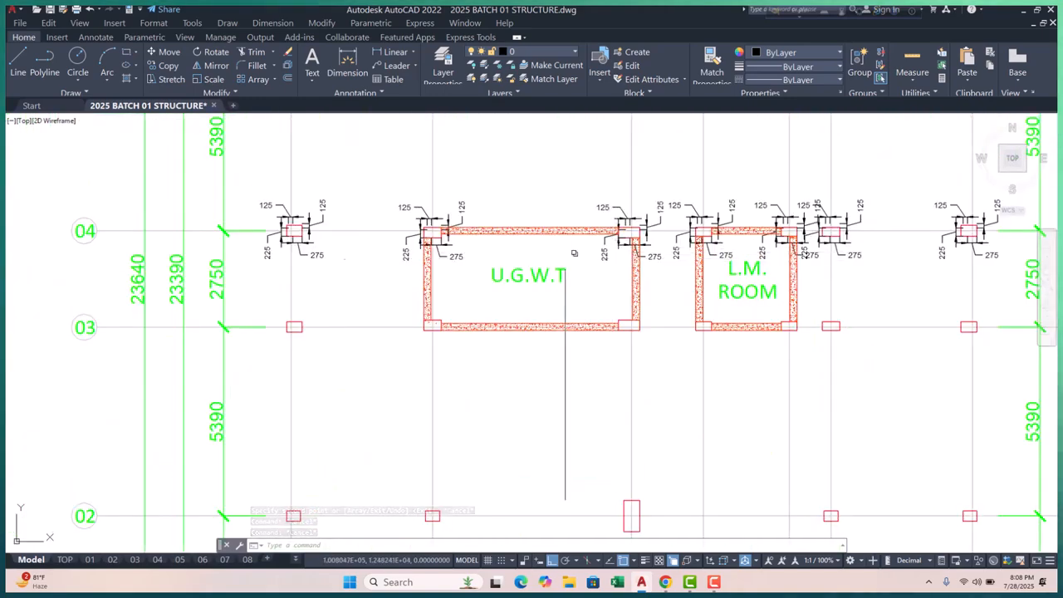
{"action": "scroll", "coordinate": [442, 222], "scroll_direction": "up", "scroll_amount": 2}
{"action": "scroll", "coordinate": [448, 241], "scroll_direction": "up", "scroll_amount": 4}
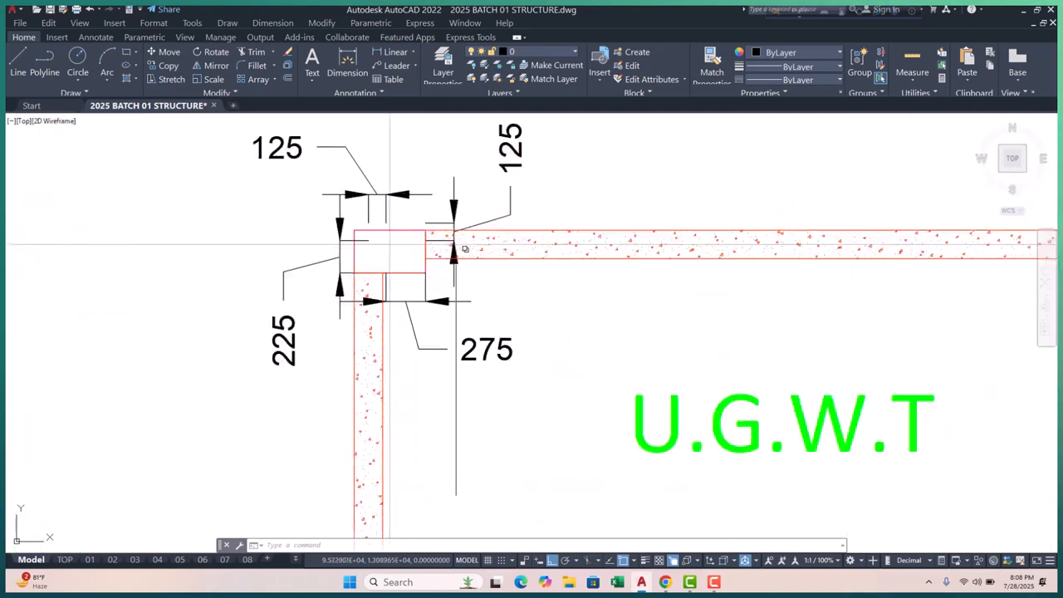
- Stretch the 125 dimension beside the U.G.W.T tank's upper-left column so it runs from the column's top edge to grid line 04
{"action": "scroll", "coordinate": [390, 245], "scroll_direction": "up", "scroll_amount": 2}
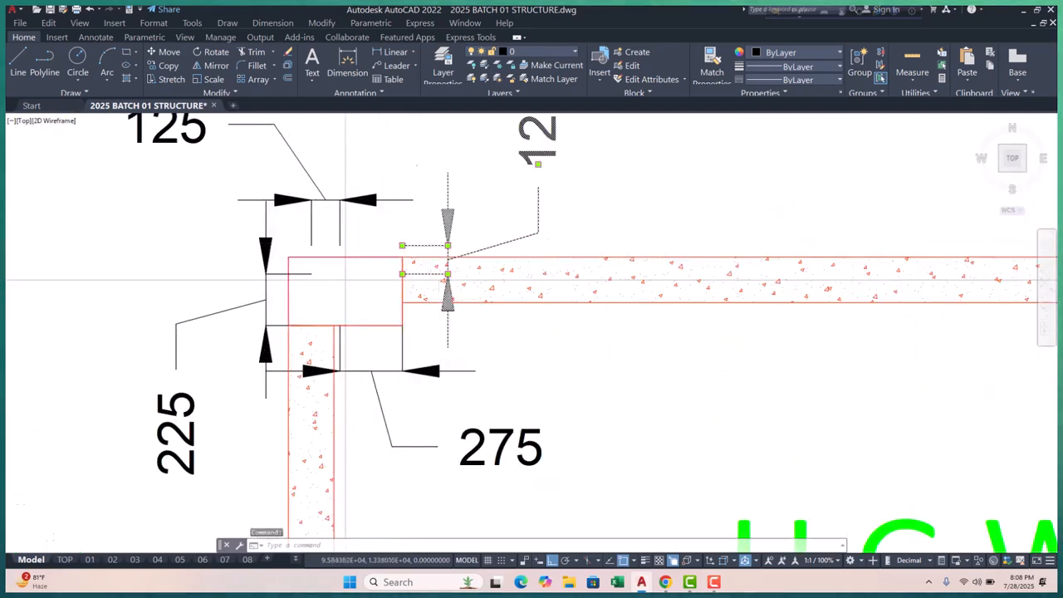
{"action": "scroll", "coordinate": [405, 262], "scroll_direction": "up", "scroll_amount": 4}
{"action": "left_click", "coordinate": [408, 299]}
{"action": "left_click", "coordinate": [398, 299]}
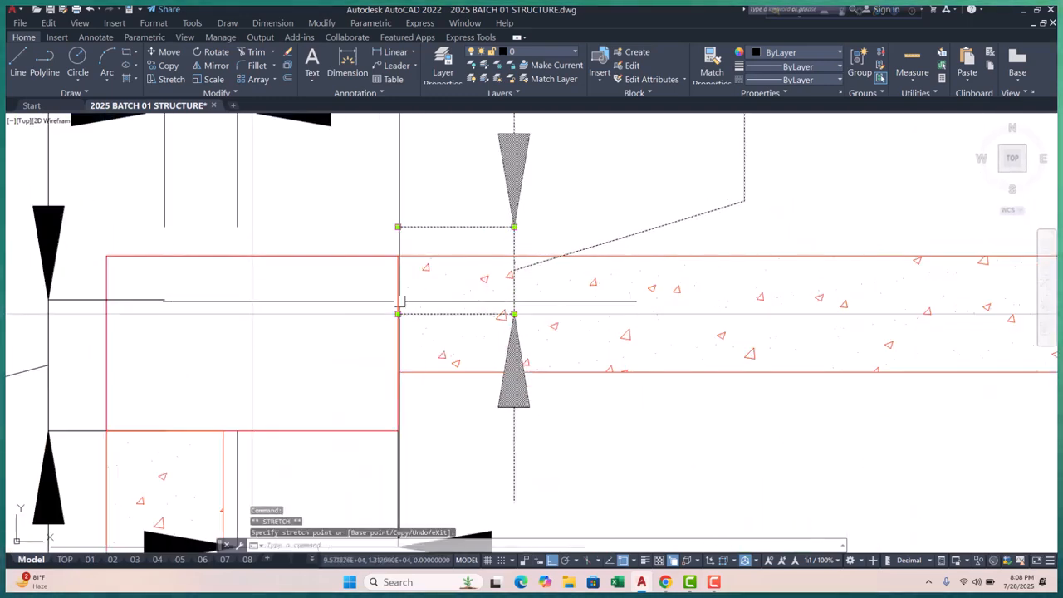
{"action": "left_click", "coordinate": [398, 226]}
{"action": "key", "text": "Escape"}
{"action": "key", "text": "Escape"}
{"action": "scroll", "coordinate": [251, 314], "scroll_direction": "down", "scroll_amount": 8}
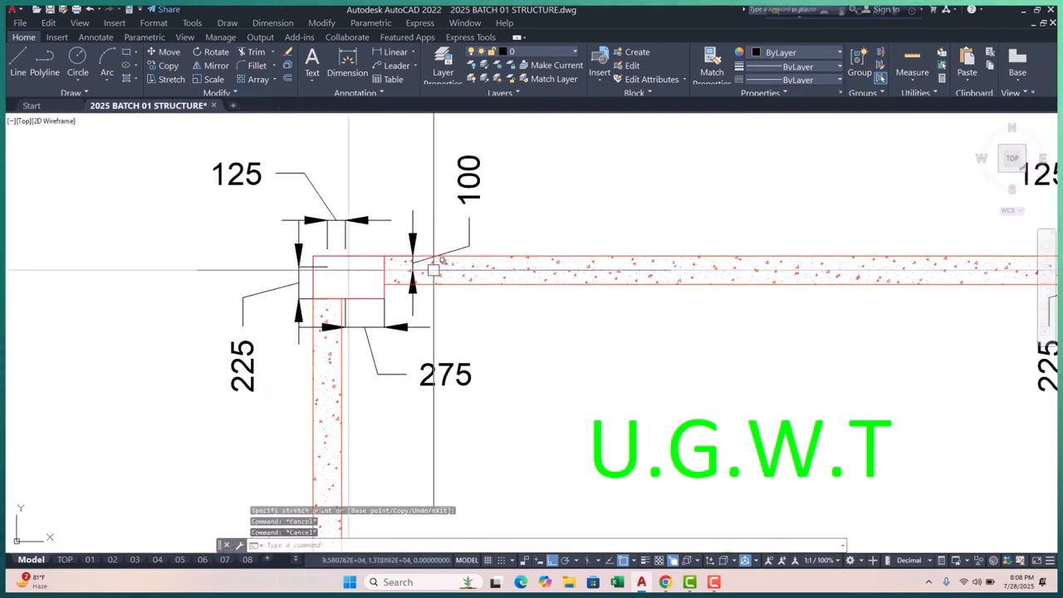
- Move the 225 dimension beside the U.G.W.T tank's upper-left column so its upper extension line meets grid line 04
{"action": "scroll", "coordinate": [532, 229], "scroll_direction": "up", "scroll_amount": 6}
{"action": "scroll", "coordinate": [405, 256], "scroll_direction": "up", "scroll_amount": 2}
{"action": "left_click", "coordinate": [425, 249]}
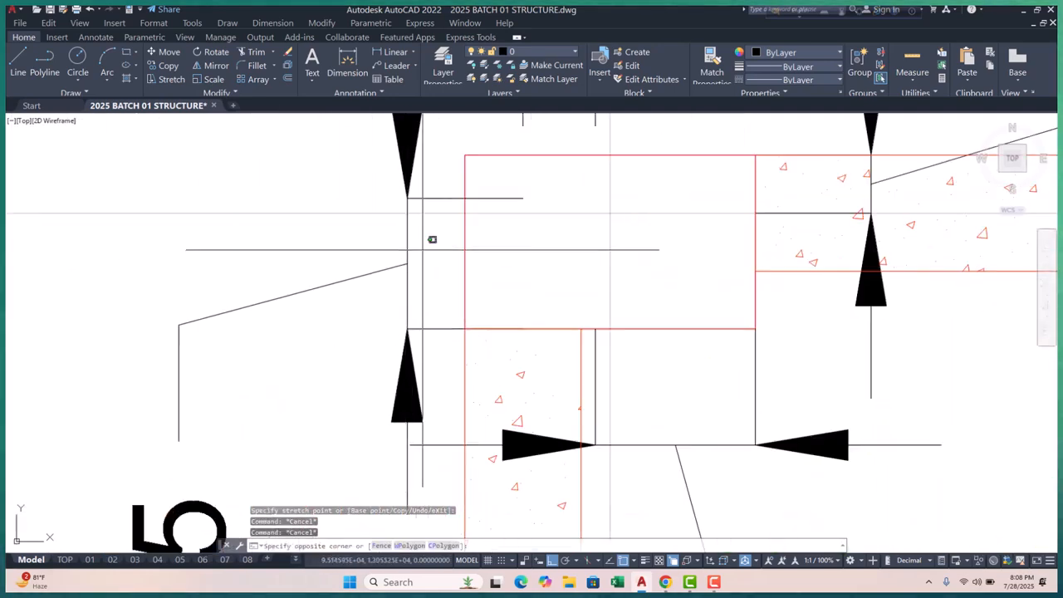
{"action": "left_click", "coordinate": [372, 278]}
{"action": "left_click", "coordinate": [522, 198]}
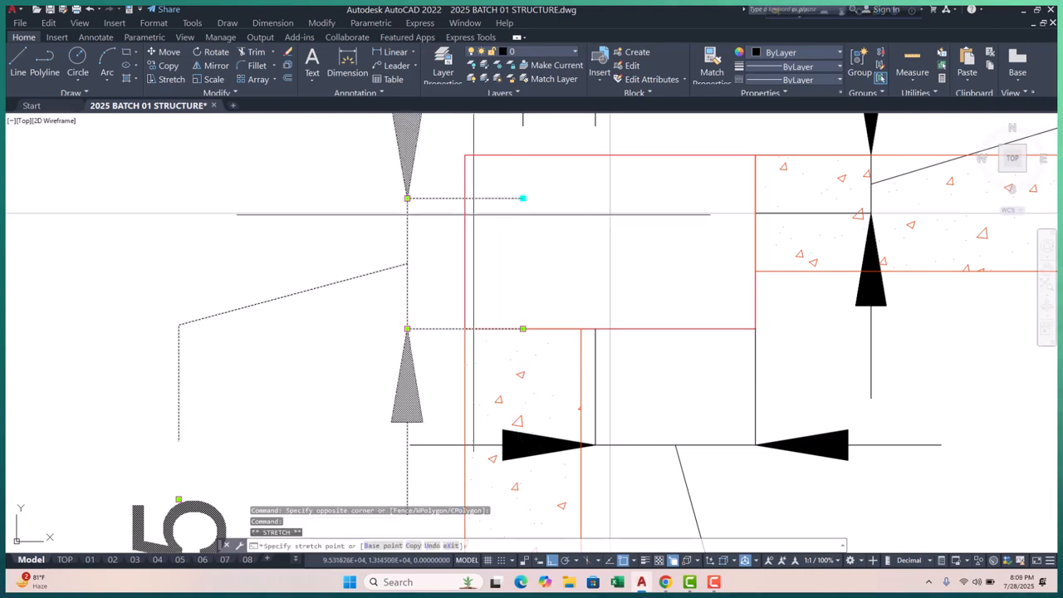
{"action": "key", "text": "Escape"}
{"action": "type", "text": "m"}
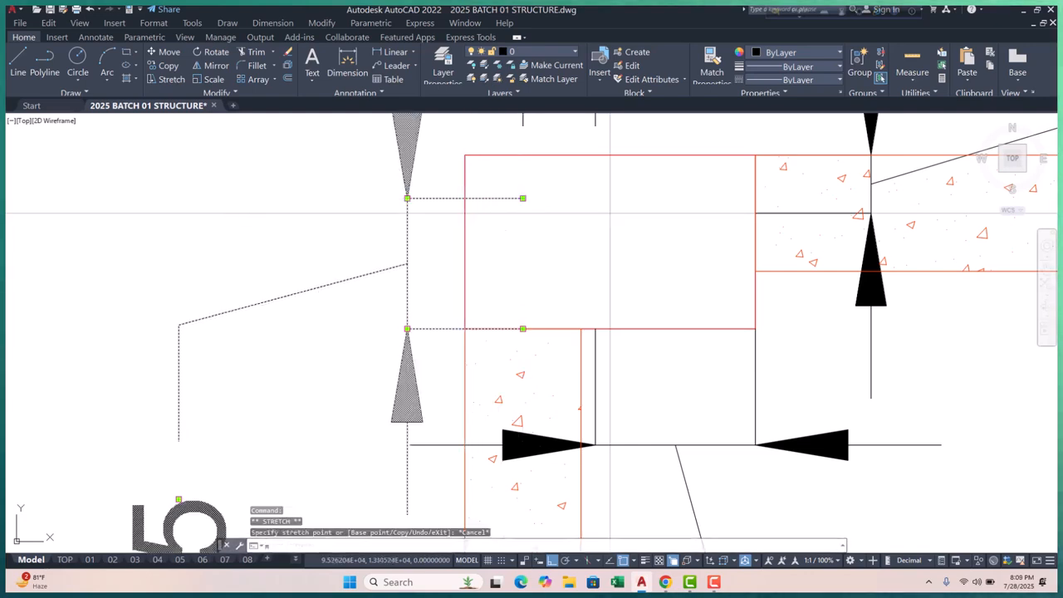
{"action": "key", "text": "Return"}
{"action": "key", "text": "Escape"}
{"action": "key", "text": "Escape"}
{"action": "key", "text": "Escape"}
{"action": "scroll", "coordinate": [490, 197], "scroll_direction": "down", "scroll_amount": 6}
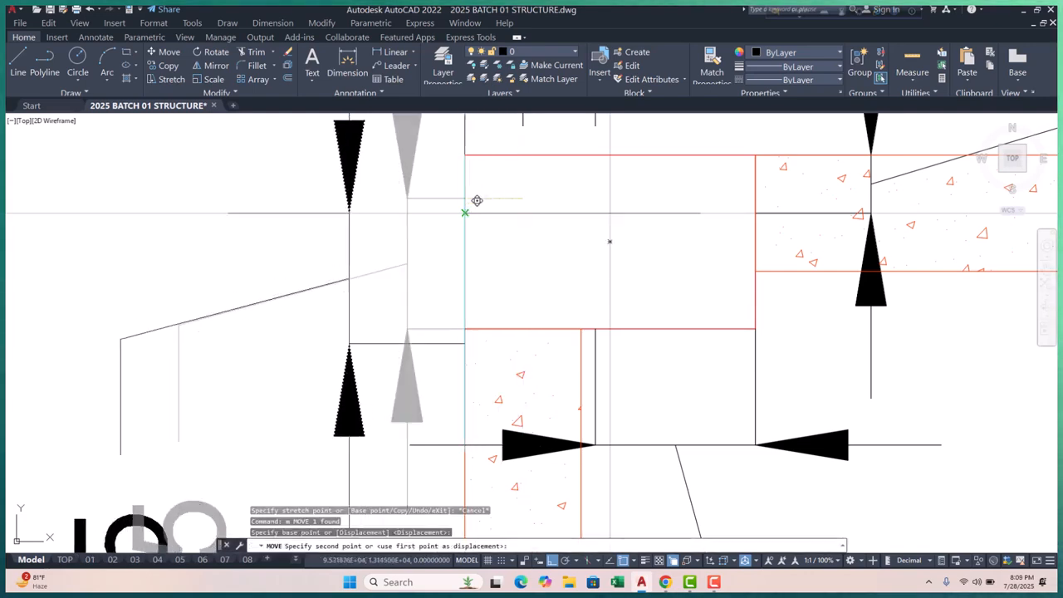
{"action": "scroll", "coordinate": [438, 262], "scroll_direction": "down", "scroll_amount": 6}
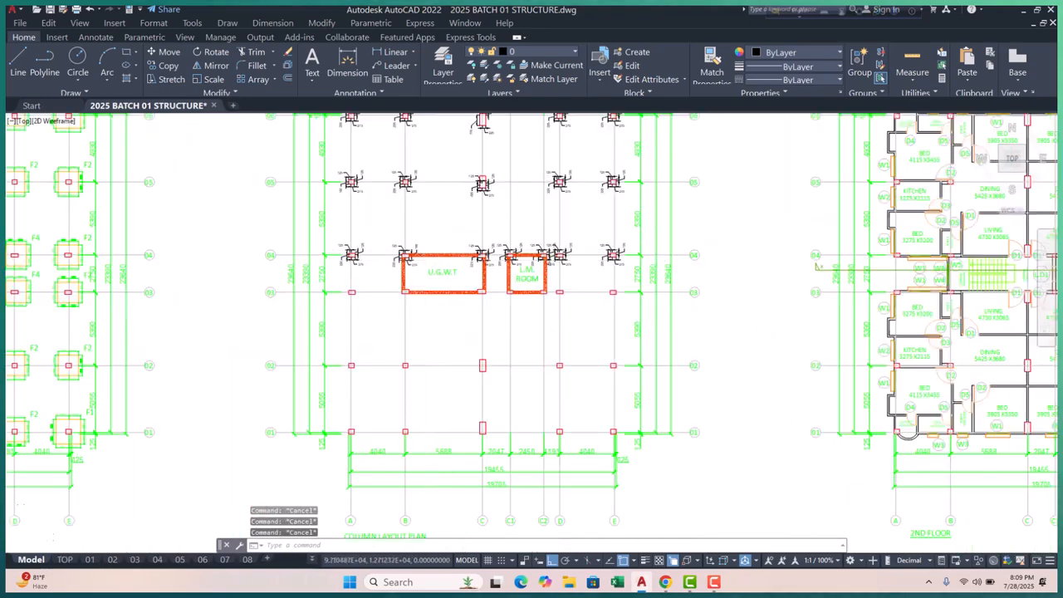
- Measure the width and depth of the column at grid A/06 with temporary linear dimensions
{"action": "scroll", "coordinate": [424, 228], "scroll_direction": "up", "scroll_amount": 9}
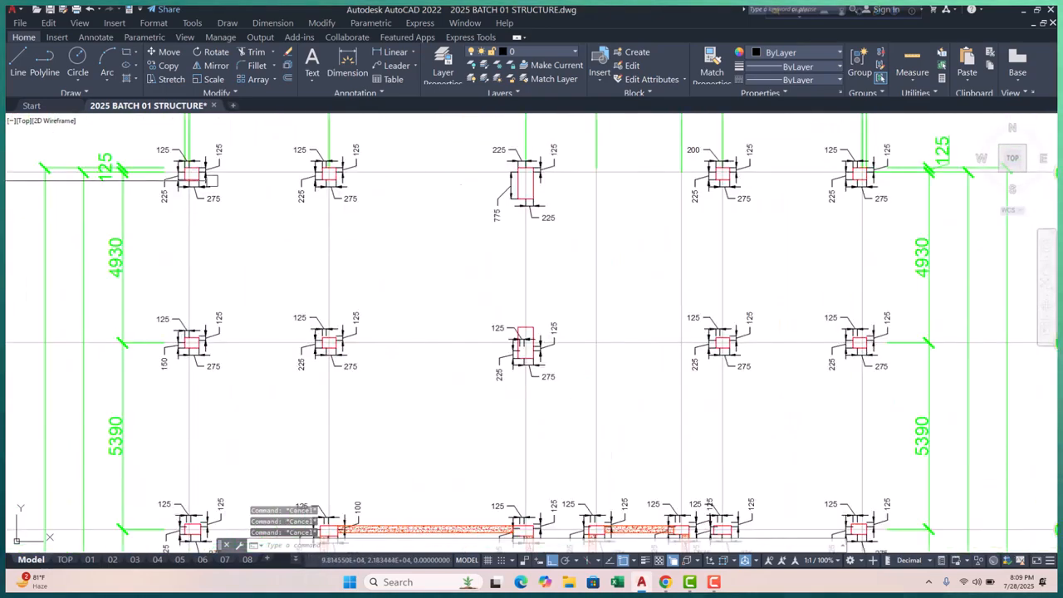
{"action": "left_click", "coordinate": [390, 51]}
{"action": "scroll", "coordinate": [195, 254], "scroll_direction": "up", "scroll_amount": 3}
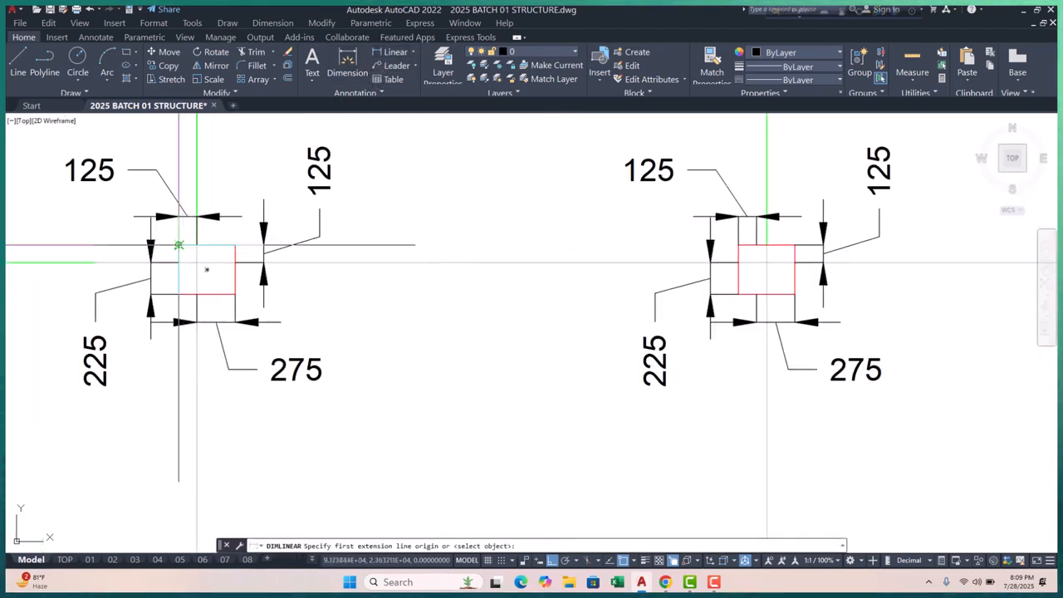
{"action": "left_click", "coordinate": [181, 246]}
{"action": "scroll", "coordinate": [235, 246], "scroll_direction": "up", "scroll_amount": 2}
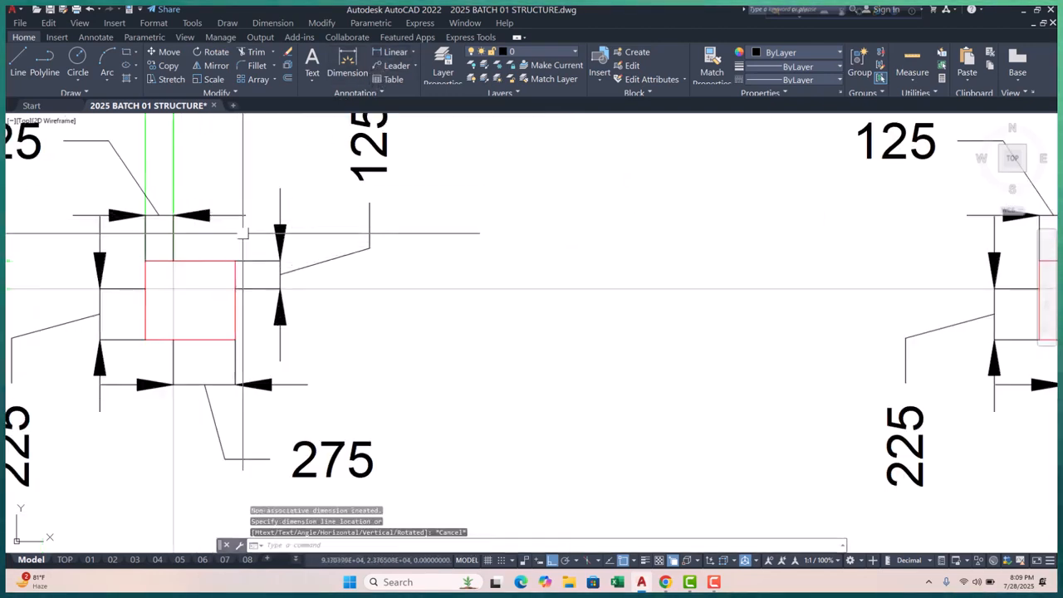
{"action": "left_click", "coordinate": [235, 340]}
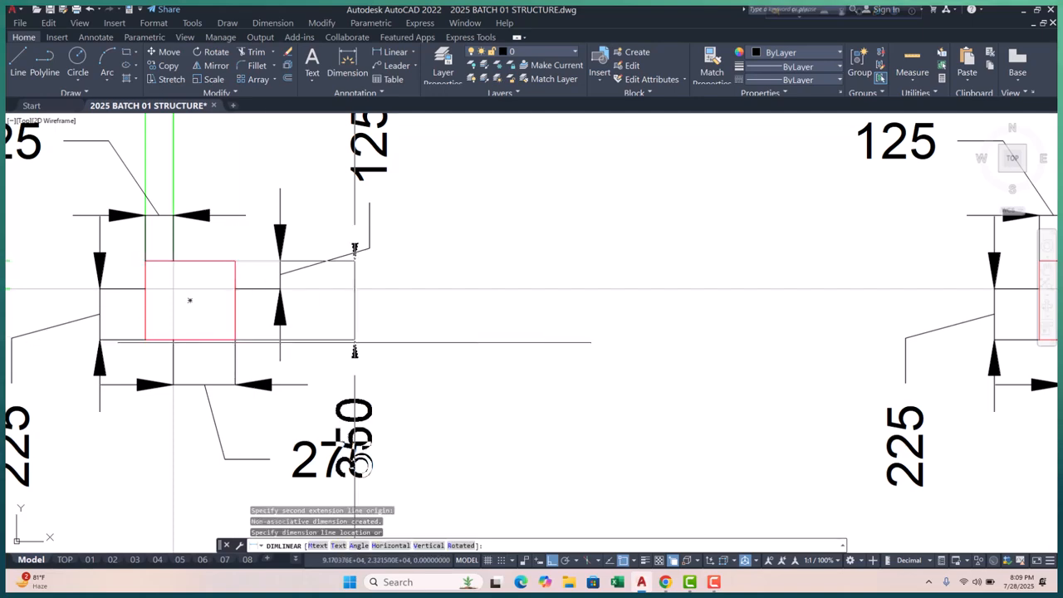
{"action": "key", "text": "Escape"}
{"action": "scroll", "coordinate": [251, 277], "scroll_direction": "down", "scroll_amount": 5}
- Measure the width and depth of the tall column at grid C/06 with temporary linear dimensions
{"action": "middle_click_drag", "start_coordinate": [317, 308], "coordinate": [296, 291]}
{"action": "middle_click_drag", "start_coordinate": [472, 282], "coordinate": [277, 275]}
{"action": "scroll", "coordinate": [386, 265], "scroll_direction": "up", "scroll_amount": 4}
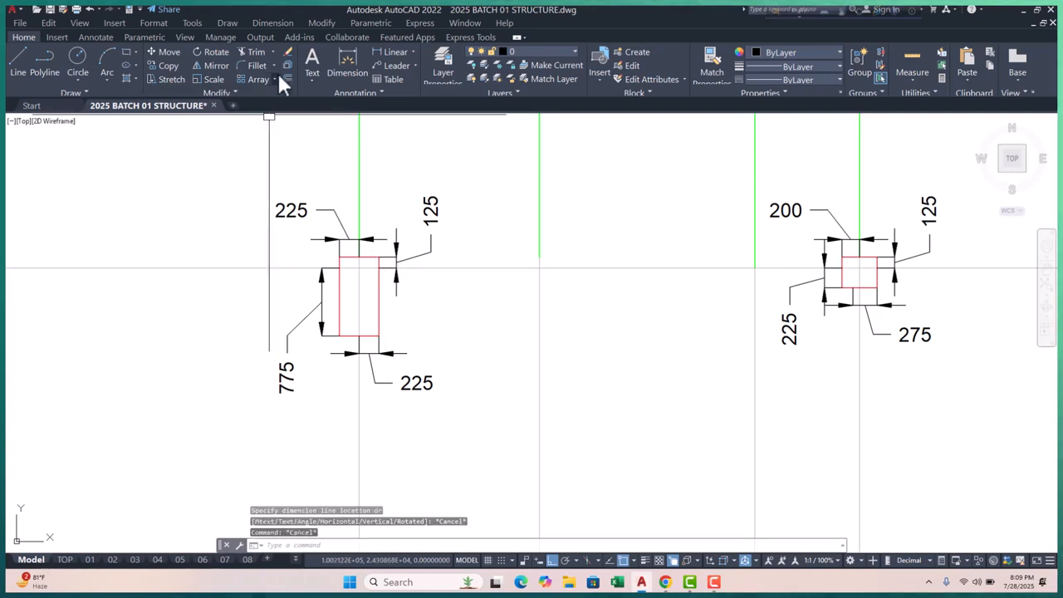
{"action": "left_click", "coordinate": [390, 53]}
{"action": "scroll", "coordinate": [334, 269], "scroll_direction": "up", "scroll_amount": 4}
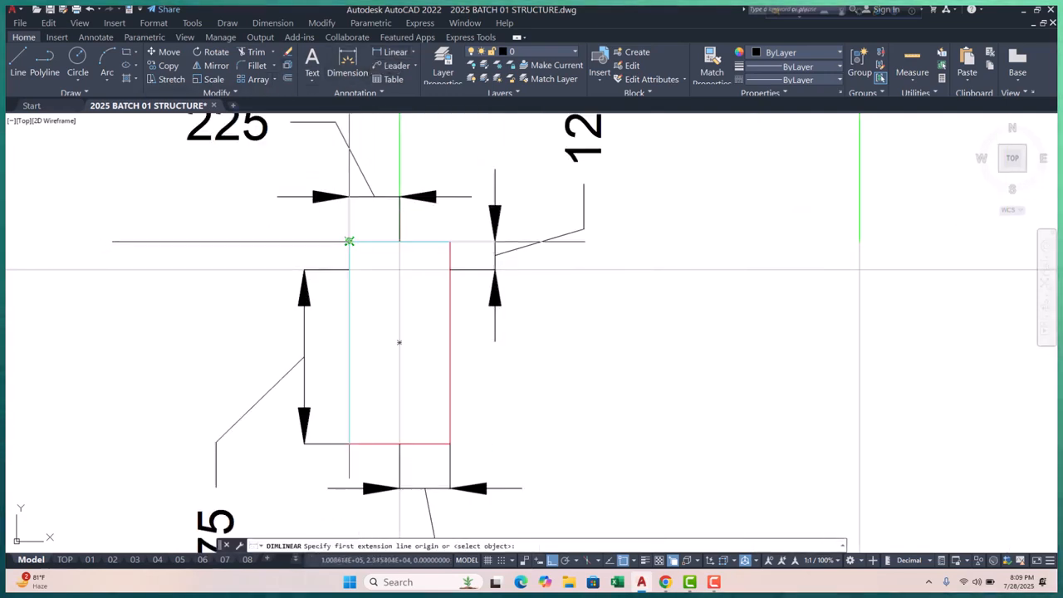
{"action": "left_click", "coordinate": [349, 242]}
{"action": "left_click", "coordinate": [450, 242]}
{"action": "key", "text": "Escape"}
{"action": "key", "text": "space"}
{"action": "left_click", "coordinate": [450, 241]}
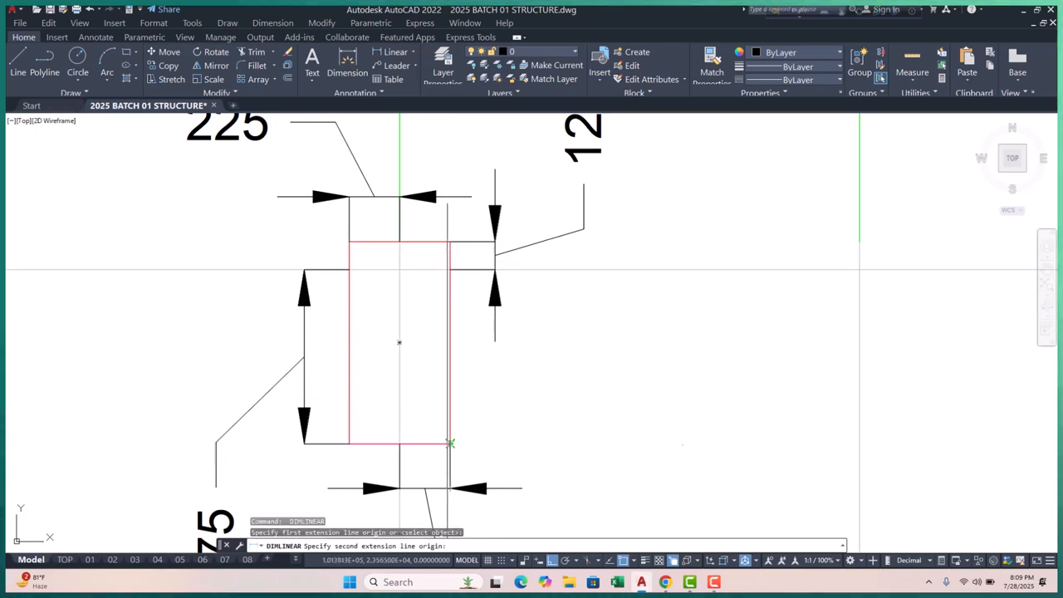
{"action": "left_click", "coordinate": [449, 444]}
{"action": "scroll", "coordinate": [450, 444], "scroll_direction": "down", "scroll_amount": 6}
{"action": "key", "text": "Escape"}
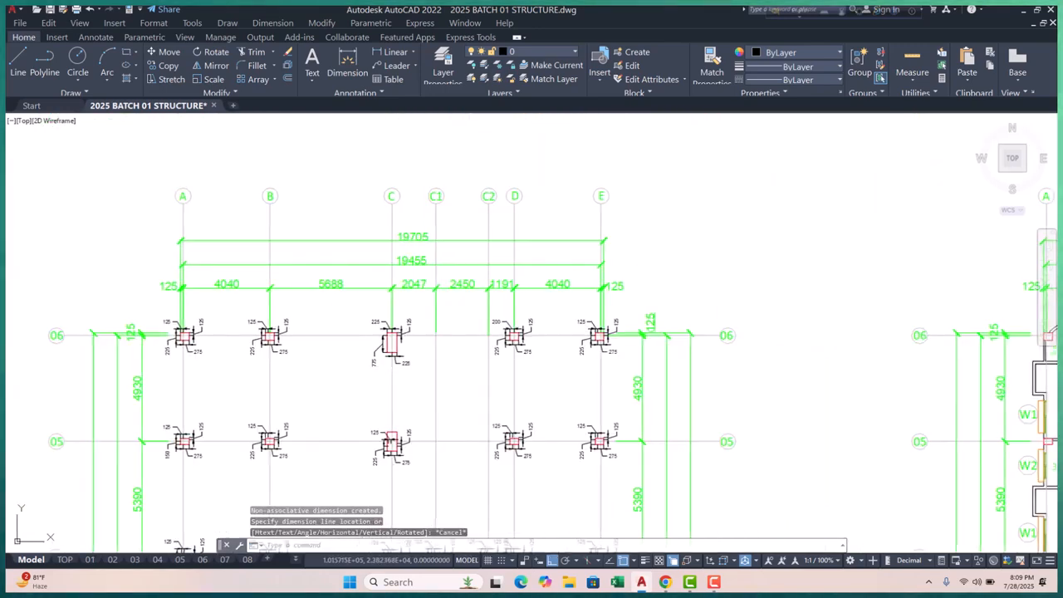
- Add the multiline text label "c1" above and to the right of the column at grid C/06
{"action": "scroll", "coordinate": [392, 179], "scroll_direction": "down", "scroll_amount": 2}
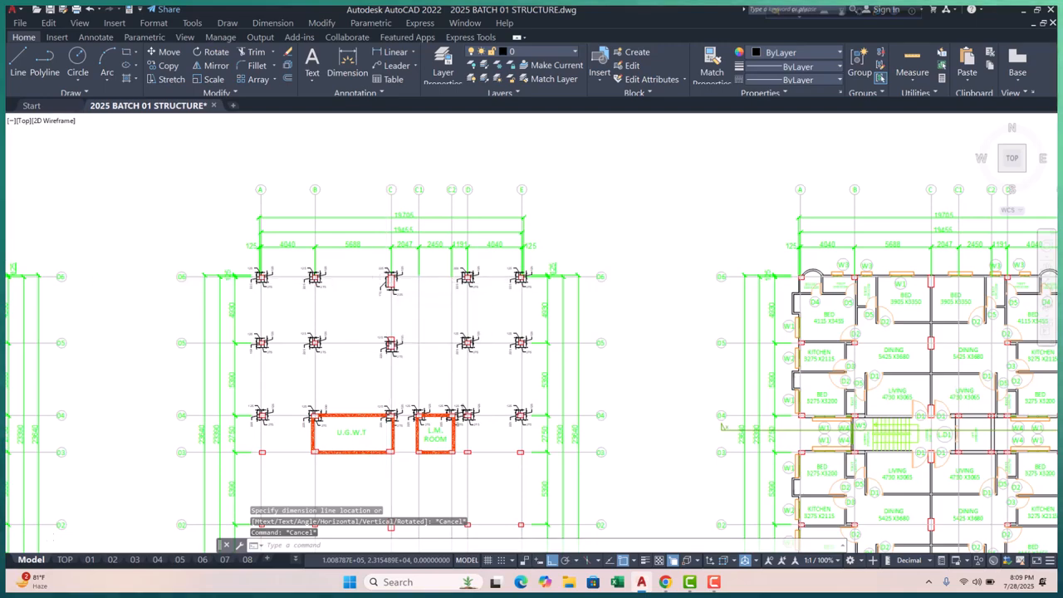
{"action": "scroll", "coordinate": [386, 278], "scroll_direction": "up", "scroll_amount": 4}
{"action": "middle_click_drag", "start_coordinate": [355, 324], "coordinate": [348, 318]}
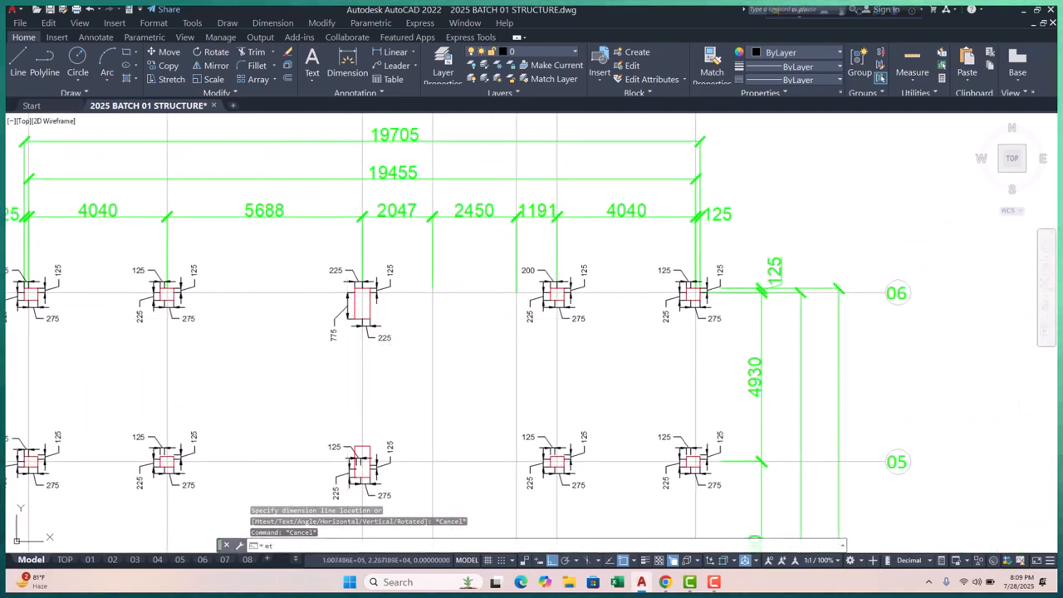
{"action": "key", "text": "Return"}
{"action": "scroll", "coordinate": [415, 276], "scroll_direction": "up", "scroll_amount": 2}
{"action": "left_click", "coordinate": [378, 221]}
{"action": "left_click", "coordinate": [418, 268]}
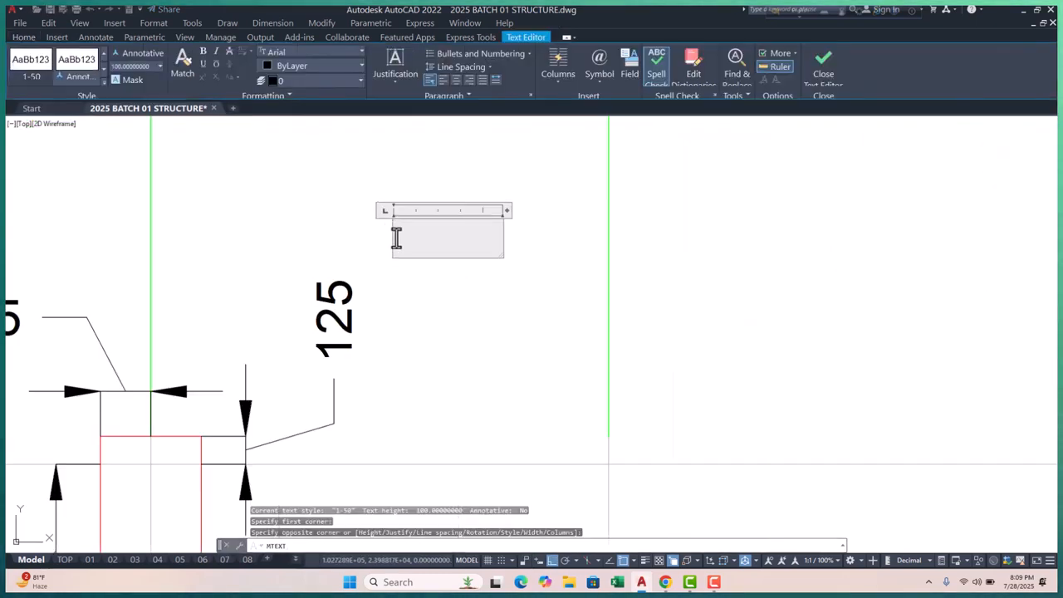
{"action": "type", "text": "c1"}
{"action": "left_click", "coordinate": [463, 331]}
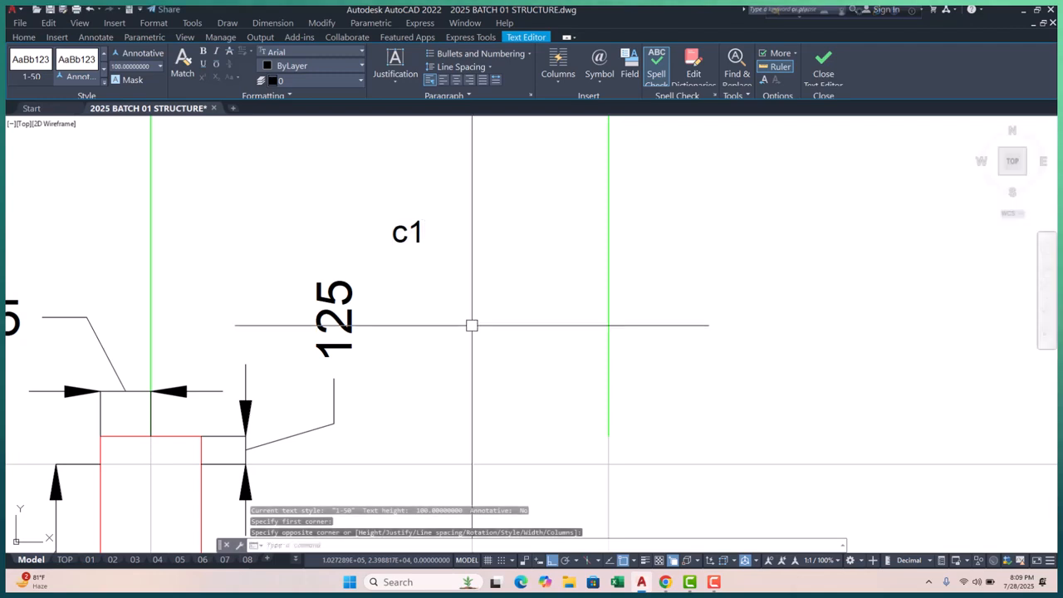
- Set the text height of the "c1" label to 250
{"action": "scroll", "coordinate": [406, 255], "scroll_direction": "down", "scroll_amount": 3}
{"action": "scroll", "coordinate": [406, 255], "scroll_direction": "up", "scroll_amount": 3}
{"action": "double_click", "coordinate": [405, 252]}
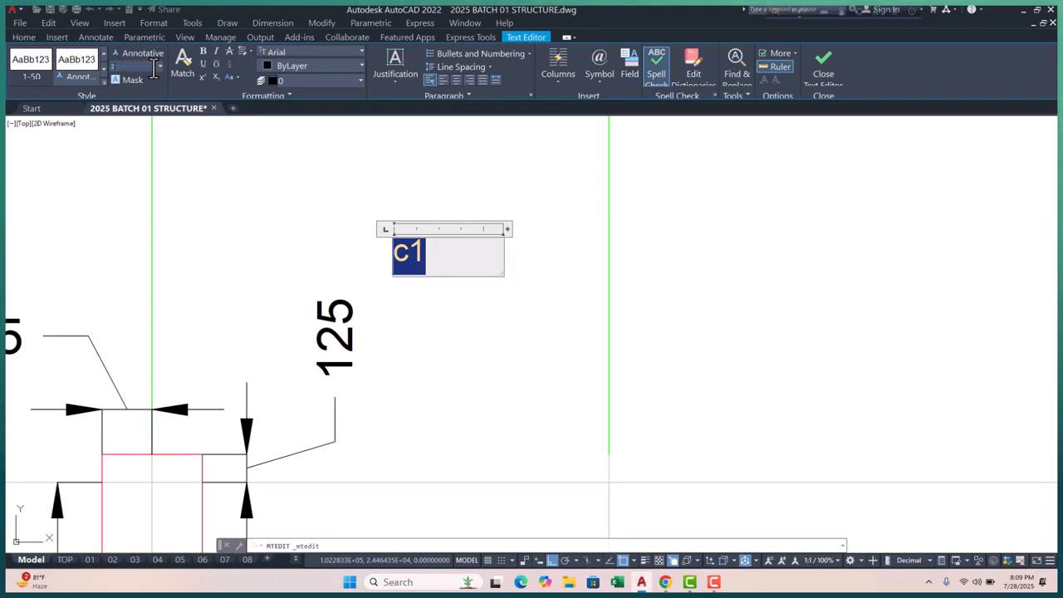
{"action": "left_click", "coordinate": [427, 384]}
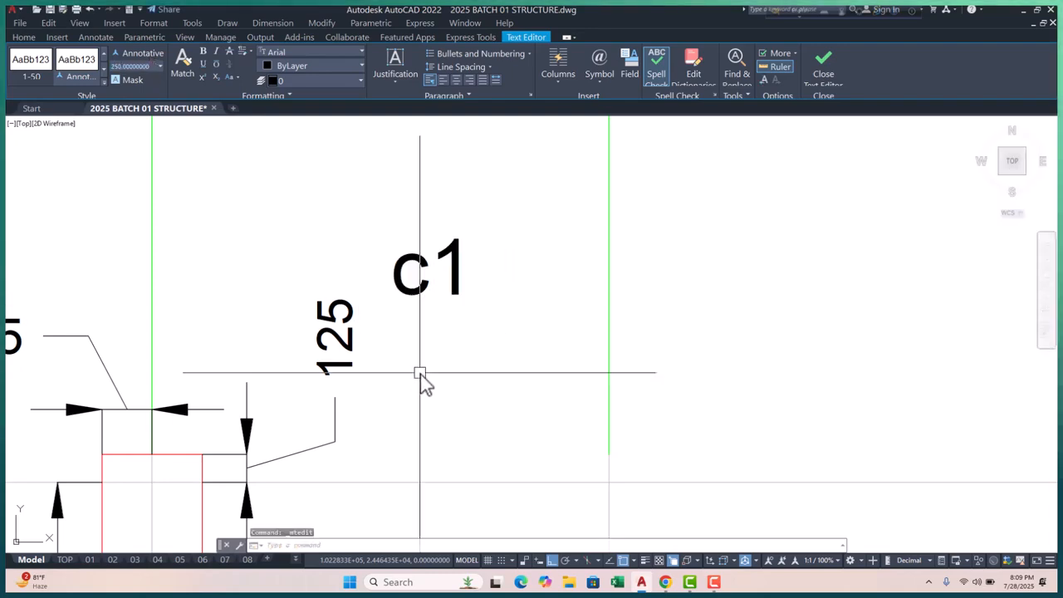
{"action": "scroll", "coordinate": [440, 345], "scroll_direction": "down", "scroll_amount": 2}
{"action": "scroll", "coordinate": [448, 341], "scroll_direction": "down", "scroll_amount": 2}
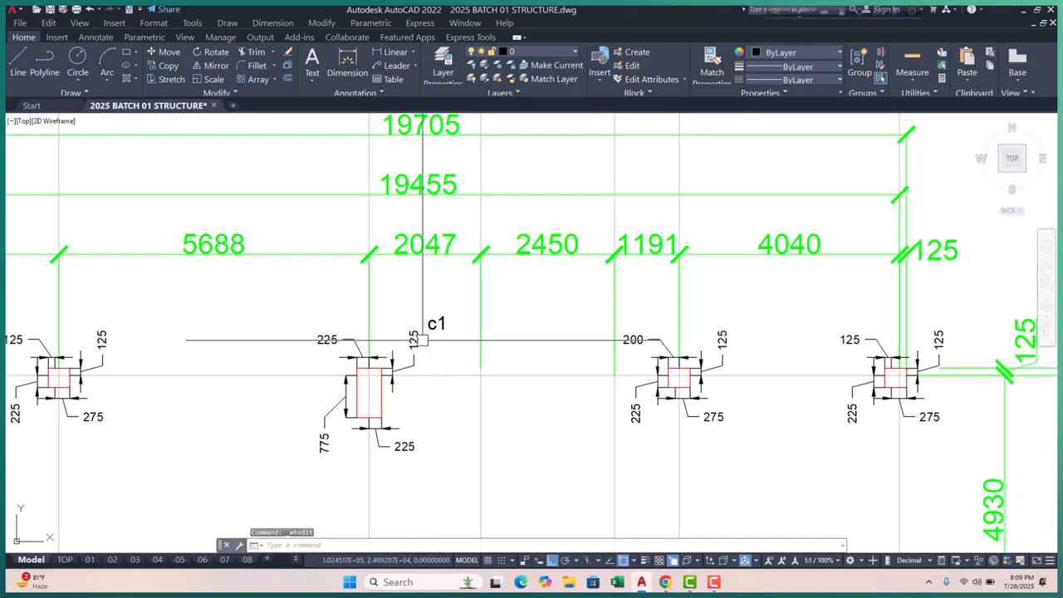
{"action": "scroll", "coordinate": [507, 346], "scroll_direction": "down", "scroll_amount": 1}
{"action": "scroll", "coordinate": [488, 335], "scroll_direction": "up", "scroll_amount": 3}
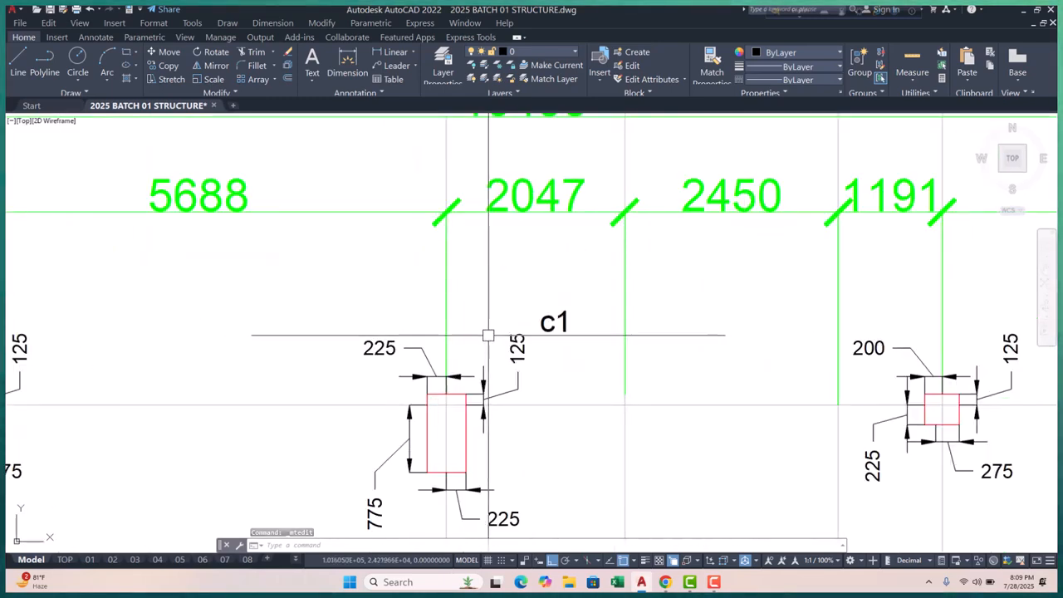
- Measure the width of the column at grid D/06 with a temporary linear dimension
{"action": "scroll", "coordinate": [414, 308], "scroll_direction": "down", "scroll_amount": 4}
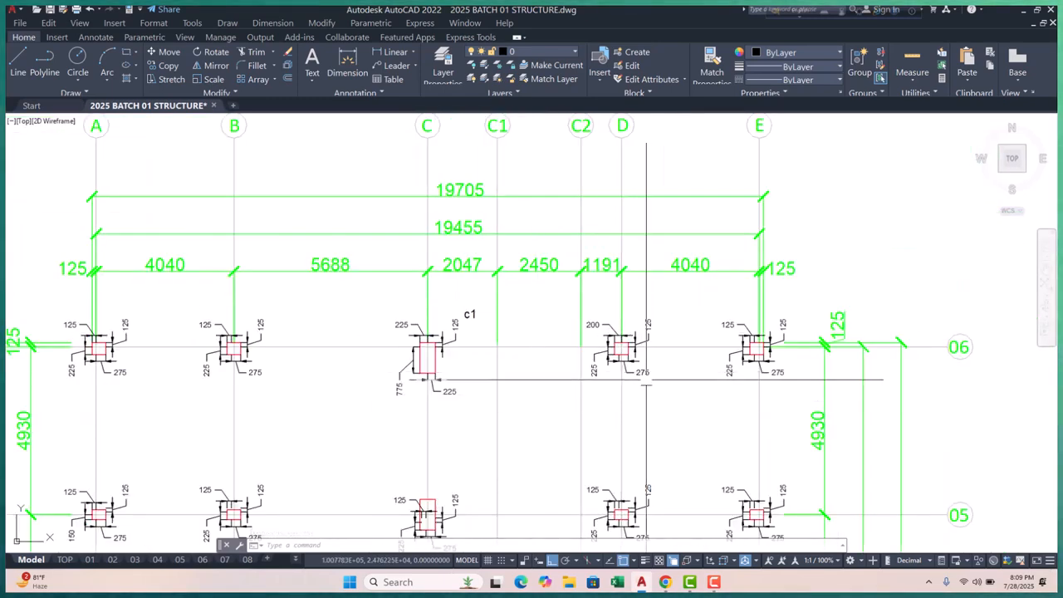
{"action": "scroll", "coordinate": [647, 379], "scroll_direction": "up", "scroll_amount": 2}
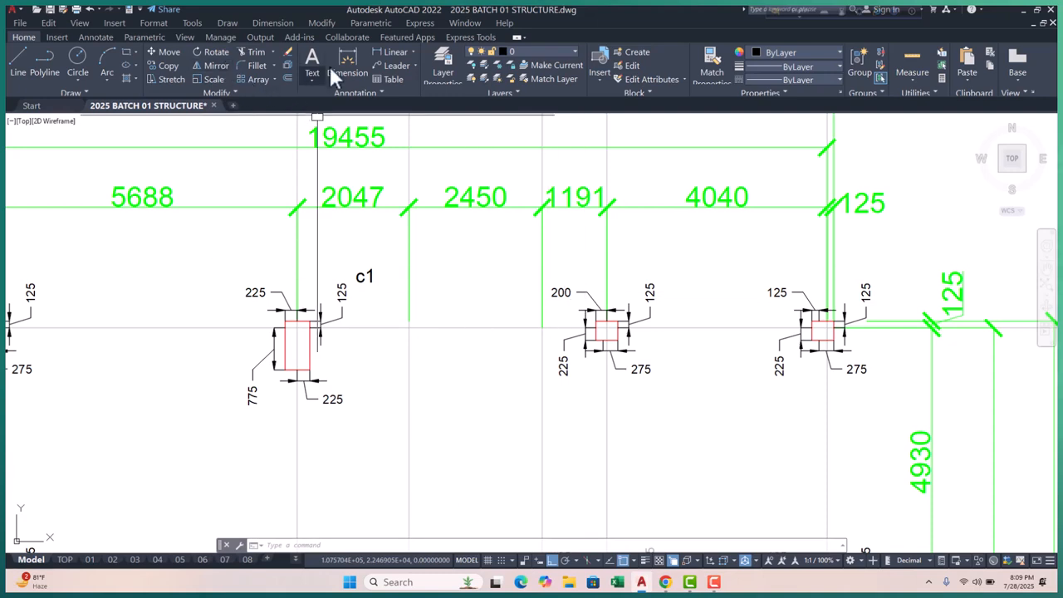
{"action": "left_click", "coordinate": [381, 52]}
{"action": "scroll", "coordinate": [650, 328], "scroll_direction": "up", "scroll_amount": 6}
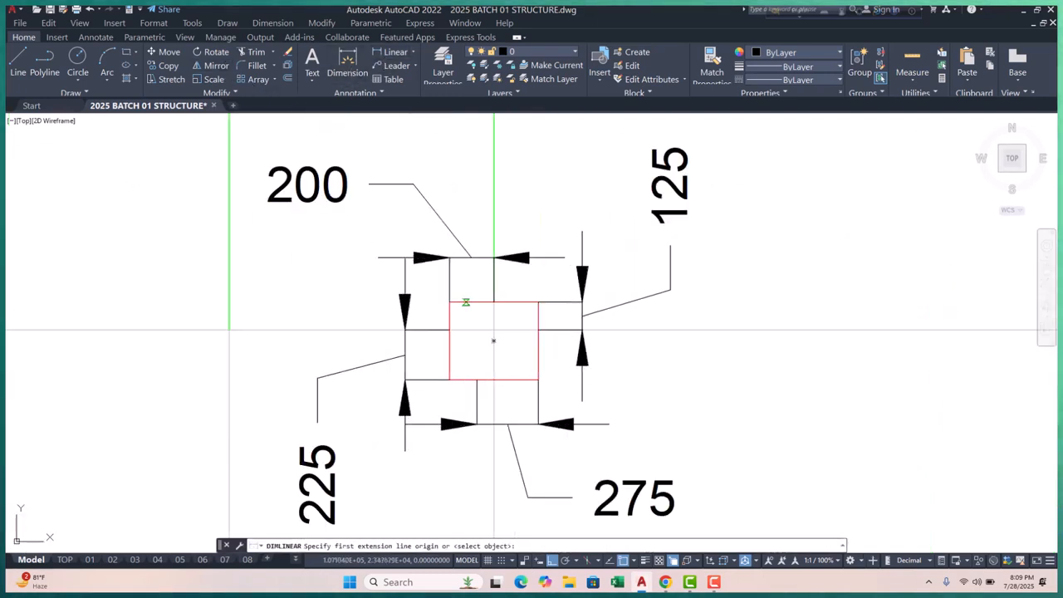
{"action": "left_click", "coordinate": [451, 304]}
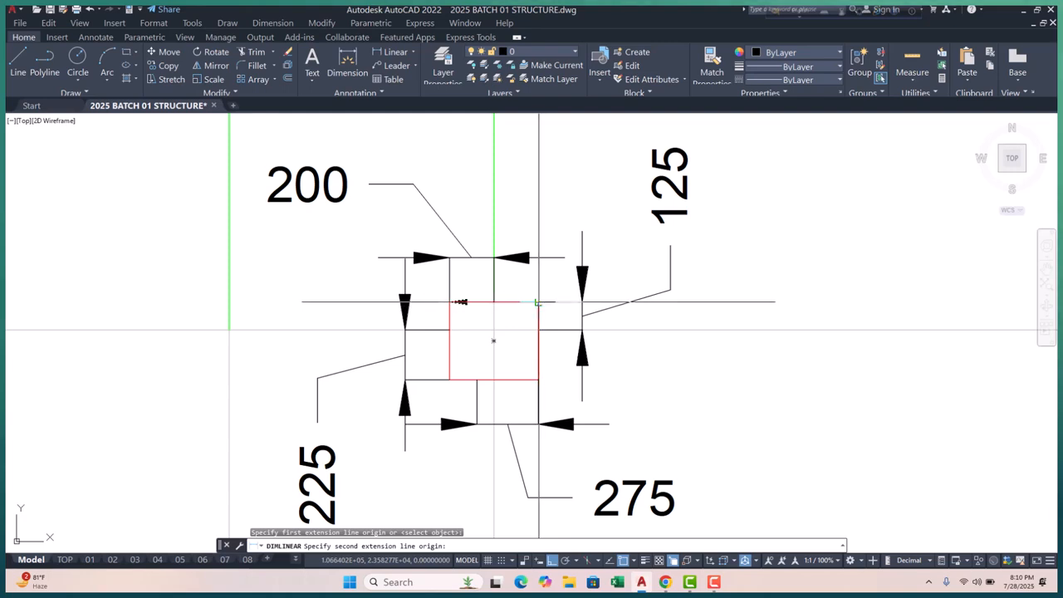
{"action": "left_click", "coordinate": [538, 302]}
{"action": "scroll", "coordinate": [511, 223], "scroll_direction": "up", "scroll_amount": 2}
{"action": "key", "text": "Escape"}
- Measure the depth of the column at grid D/06 with a temporary linear dimension
{"action": "scroll", "coordinate": [380, 272], "scroll_direction": "down", "scroll_amount": 2}
{"action": "key", "text": "space"}
{"action": "middle_click_drag", "start_coordinate": [451, 347], "coordinate": [416, 281]}
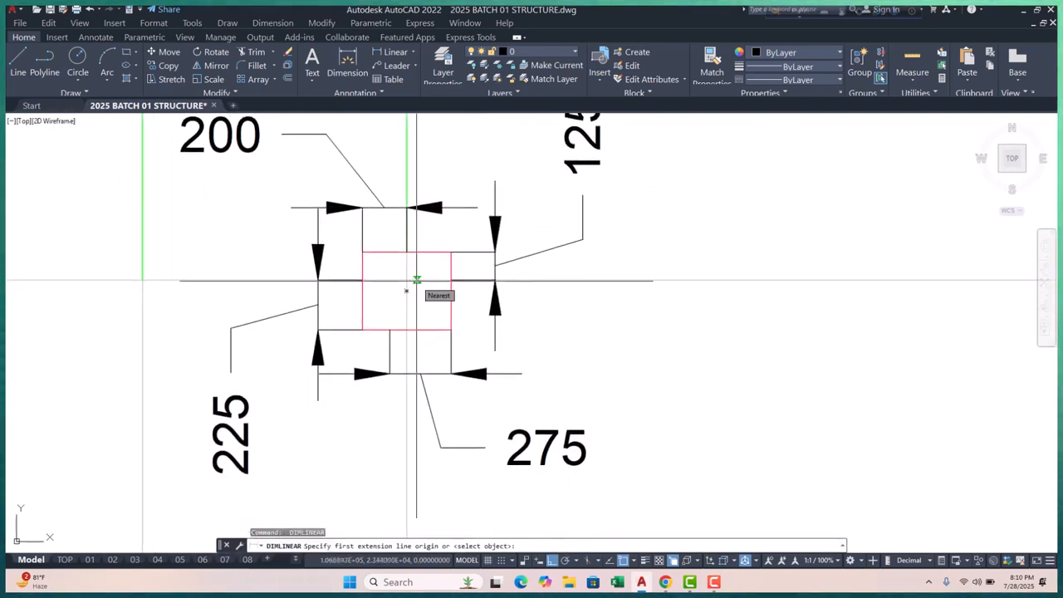
{"action": "scroll", "coordinate": [406, 282], "scroll_direction": "up", "scroll_amount": 2}
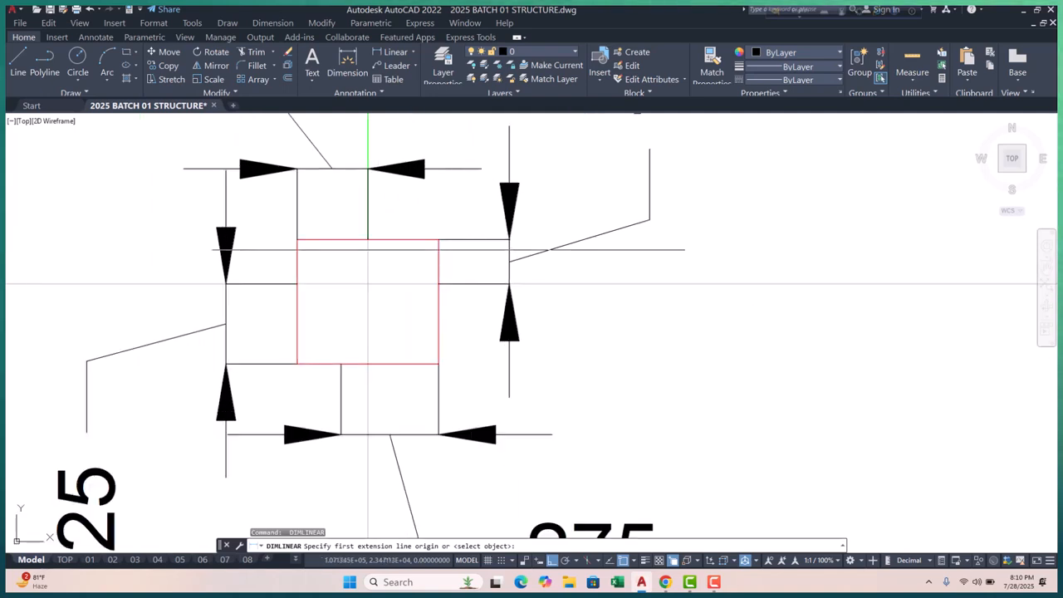
{"action": "left_click", "coordinate": [439, 239]}
{"action": "left_click", "coordinate": [438, 364]}
{"action": "scroll", "coordinate": [439, 364], "scroll_direction": "down", "scroll_amount": 4}
{"action": "key", "text": "Escape"}
{"action": "scroll", "coordinate": [524, 352], "scroll_direction": "down", "scroll_amount": 6}
- Measure the width and depth of the column at grid C/05 with temporary linear dimensions
{"action": "middle_click_drag", "start_coordinate": [276, 364], "coordinate": [383, 264]}
{"action": "scroll", "coordinate": [377, 264], "scroll_direction": "down", "scroll_amount": 2}
{"action": "scroll", "coordinate": [381, 374], "scroll_direction": "up", "scroll_amount": 2}
{"action": "middle_click_drag", "start_coordinate": [398, 385], "coordinate": [355, 342]}
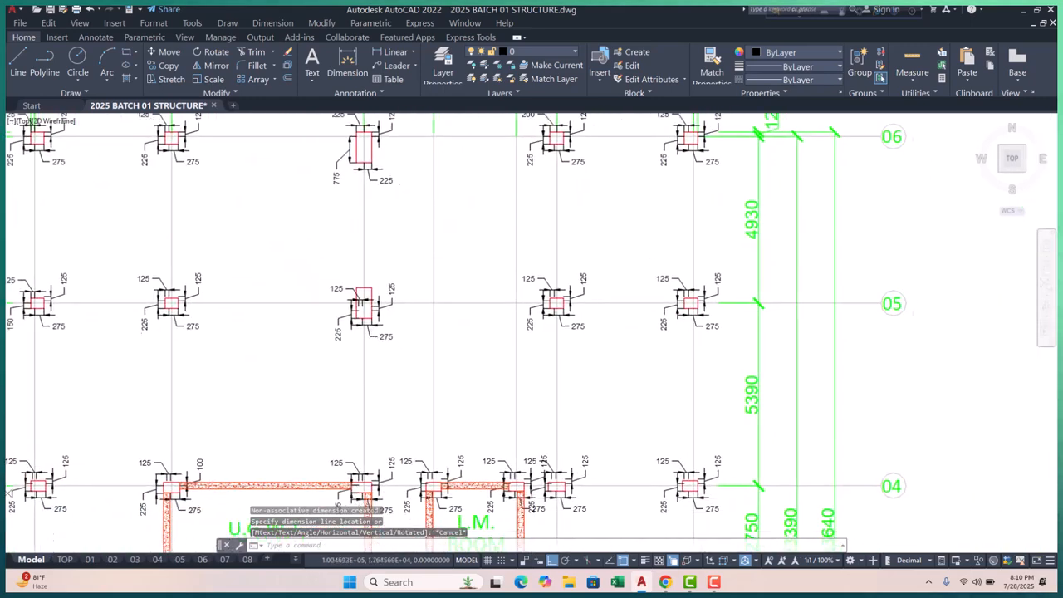
{"action": "scroll", "coordinate": [365, 324], "scroll_direction": "up", "scroll_amount": 2}
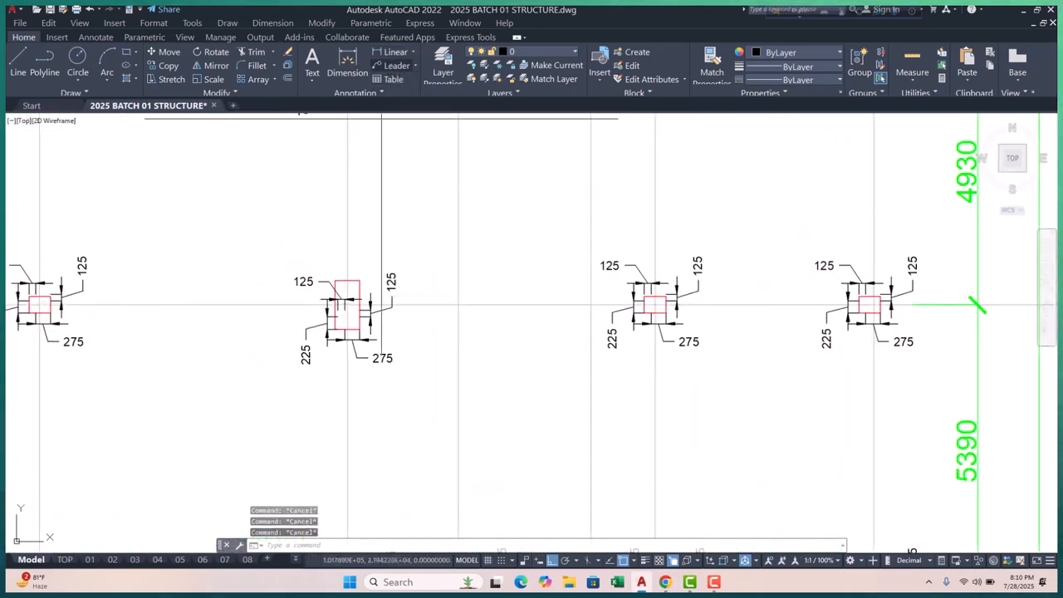
{"action": "left_click", "coordinate": [395, 51]}
{"action": "scroll", "coordinate": [365, 320], "scroll_direction": "up", "scroll_amount": 4}
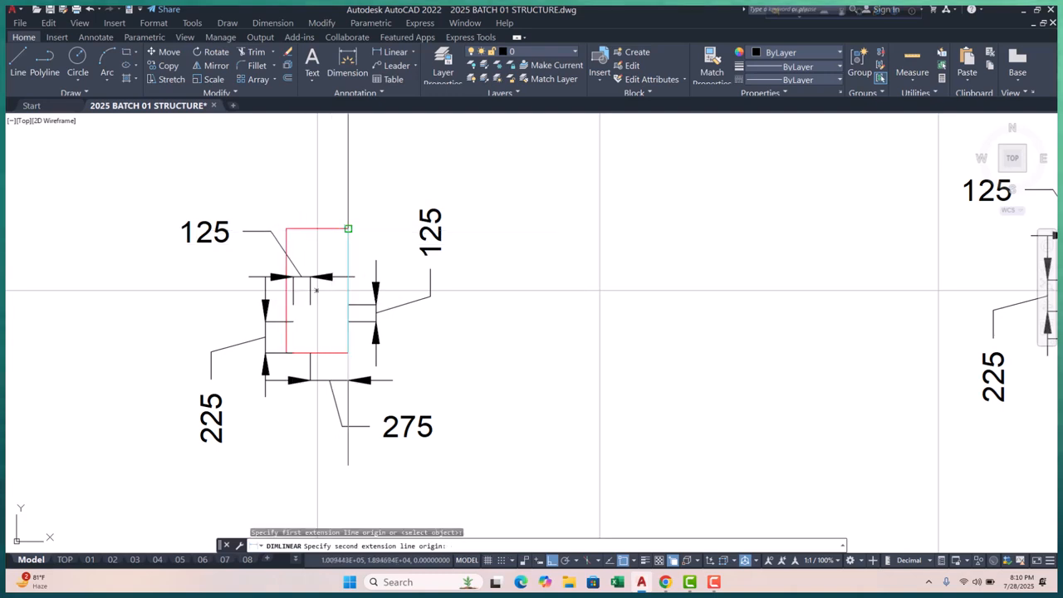
{"action": "left_click", "coordinate": [348, 229]}
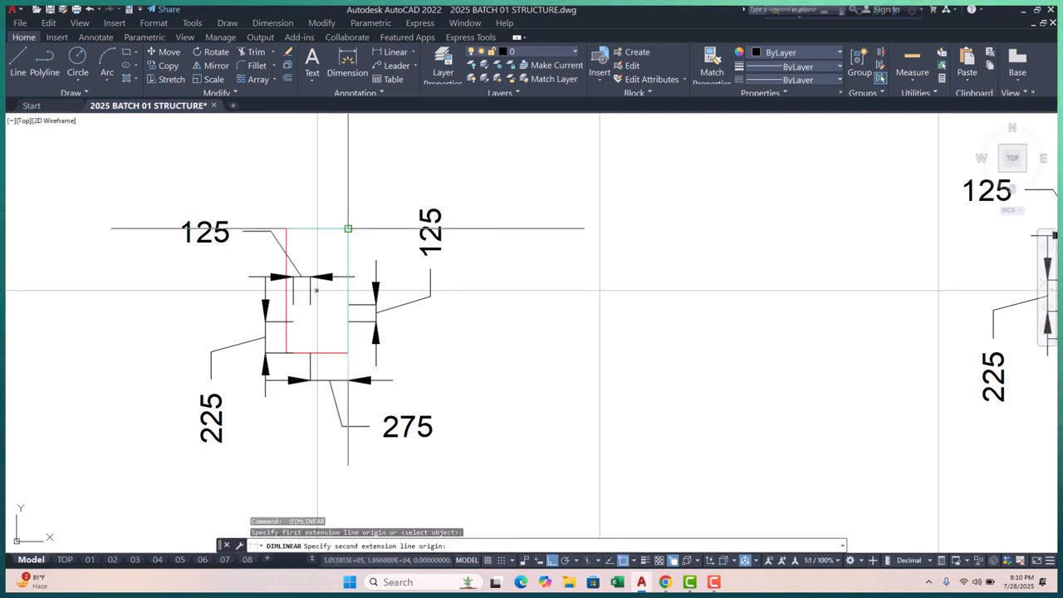
{"action": "left_click", "coordinate": [349, 353]}
{"action": "key", "text": "Escape"}
{"action": "scroll", "coordinate": [421, 330], "scroll_direction": "down", "scroll_amount": 4}
- Dimension the depth of the column at grid B/02 with a linear dimension
{"action": "scroll", "coordinate": [385, 297], "scroll_direction": "down", "scroll_amount": 6}
{"action": "middle_click_drag", "start_coordinate": [378, 365], "coordinate": [346, 301]}
{"action": "middle_click_drag", "start_coordinate": [361, 407], "coordinate": [352, 308]}
{"action": "scroll", "coordinate": [254, 358], "scroll_direction": "up", "scroll_amount": 7}
{"action": "key", "text": "Return"}
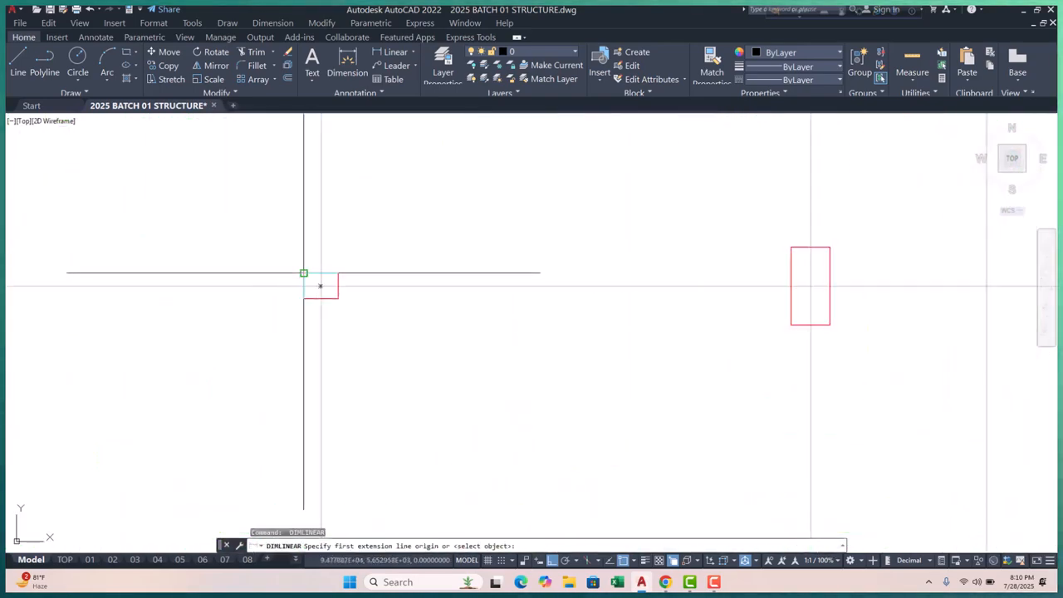
{"action": "left_click", "coordinate": [304, 273]}
{"action": "left_click", "coordinate": [304, 299]}
{"action": "left_click", "coordinate": [280, 296]}
- Dimension the width of the column at grid B/02 with a linear dimension above it
{"action": "scroll", "coordinate": [319, 289], "scroll_direction": "up", "scroll_amount": 2}
{"action": "key", "text": "Return"}
{"action": "left_click", "coordinate": [290, 259]}
{"action": "left_click", "coordinate": [337, 259]}
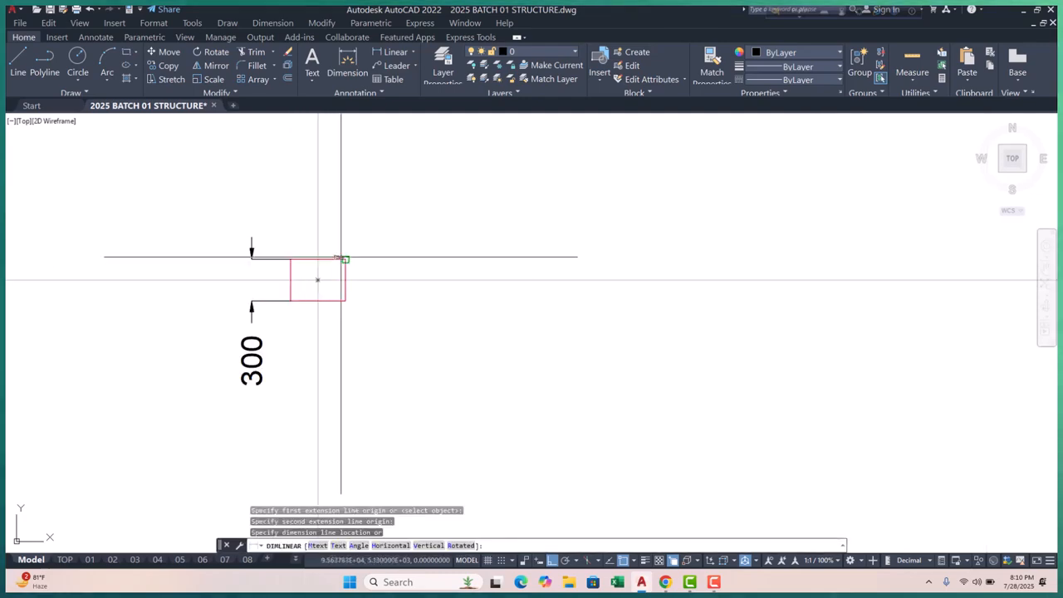
{"action": "left_click", "coordinate": [339, 240]}
- Dimension the full width of the column at grid A/06 with a linear dimension above it
{"action": "scroll", "coordinate": [339, 241], "scroll_direction": "down", "scroll_amount": 10}
{"action": "scroll", "coordinate": [283, 175], "scroll_direction": "up", "scroll_amount": 12}
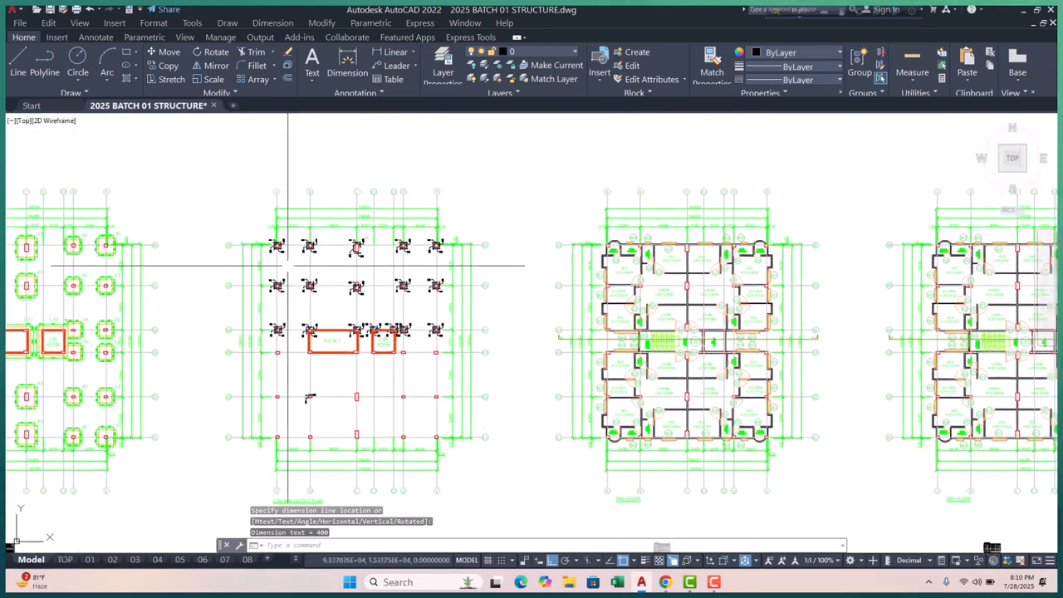
{"action": "key", "text": "Return"}
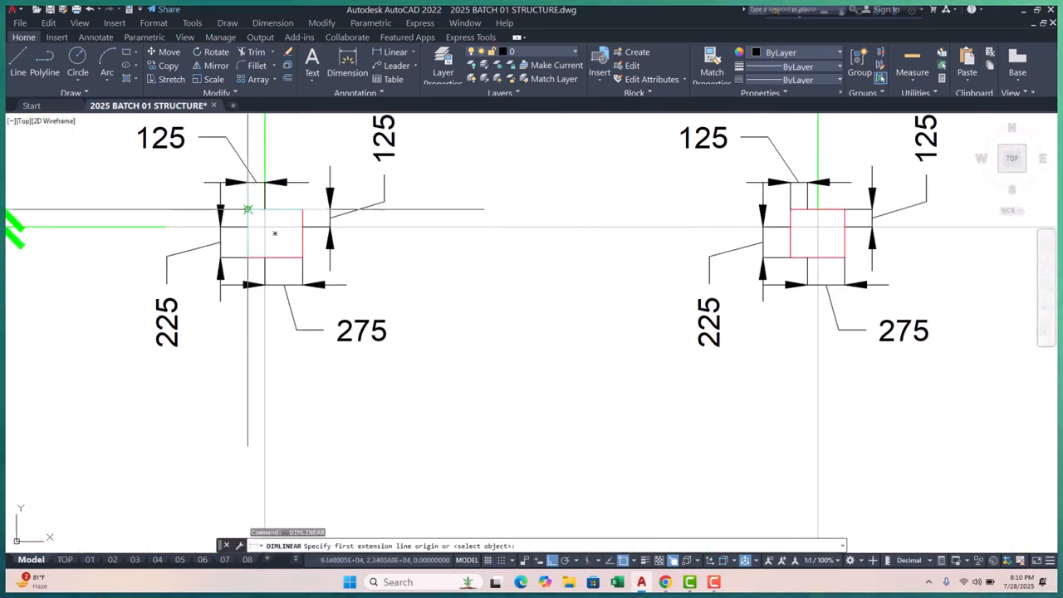
{"action": "left_click", "coordinate": [249, 209]}
{"action": "left_click", "coordinate": [297, 209]}
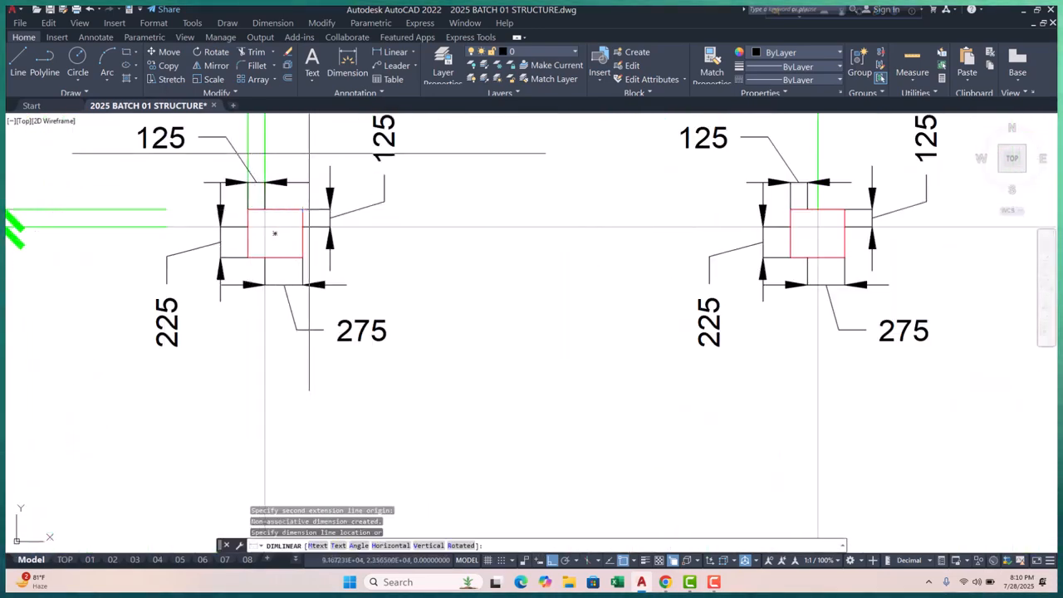
{"action": "left_click", "coordinate": [309, 154]}
- Dimension the full depth of the column at grid A/06 with a linear dimension beside it
{"action": "key", "text": "Return"}
{"action": "left_click", "coordinate": [303, 210]}
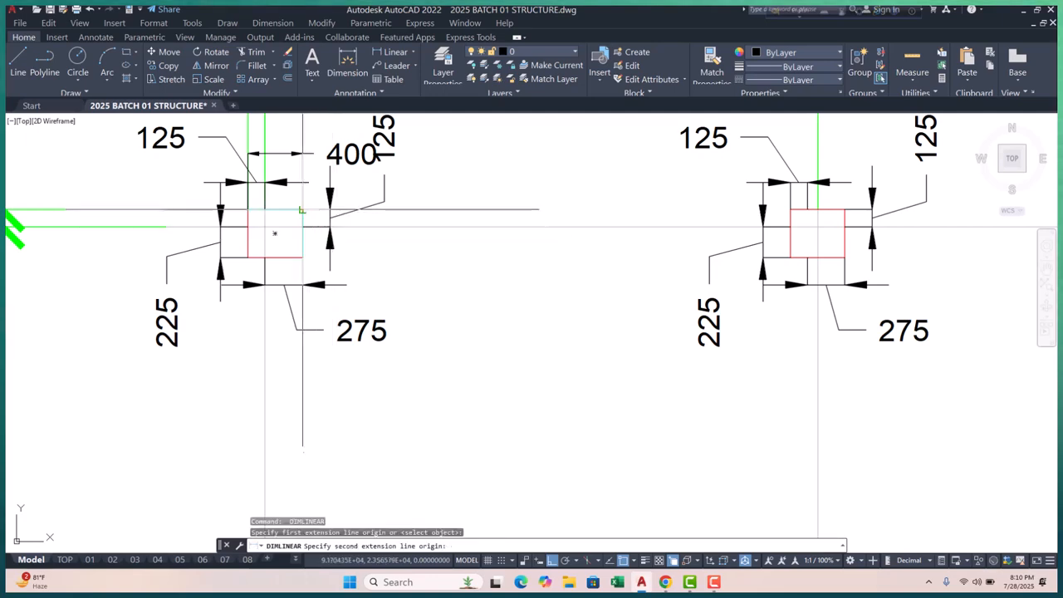
{"action": "left_click", "coordinate": [302, 257]}
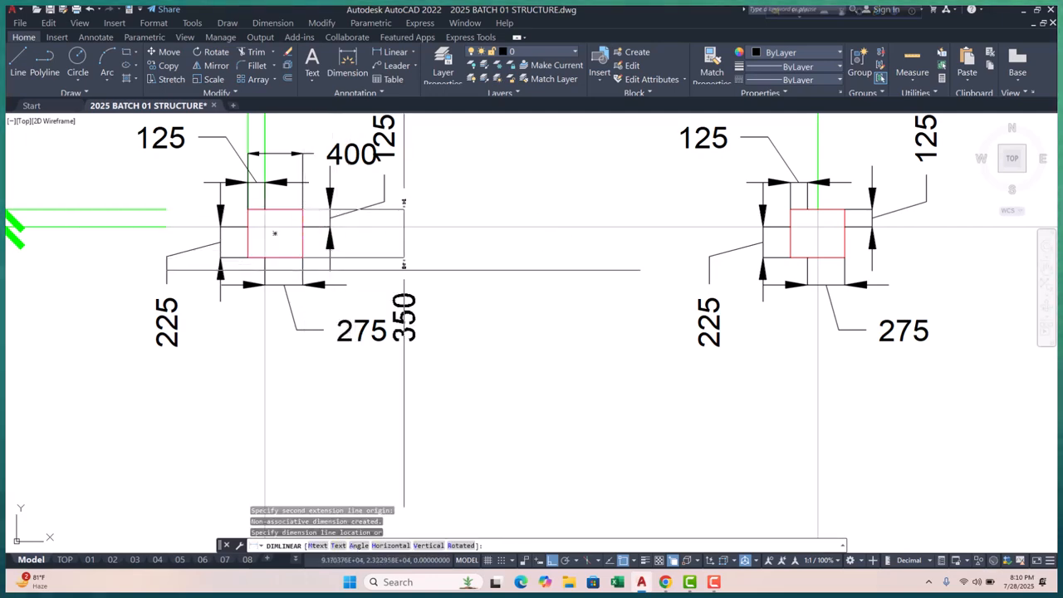
{"action": "left_click", "coordinate": [404, 316]}
{"action": "key", "text": "Escape"}
- Copy the "c1" label from the large column at grid C/06 to the column at grid A/06
{"action": "scroll", "coordinate": [329, 314], "scroll_direction": "down", "scroll_amount": 2}
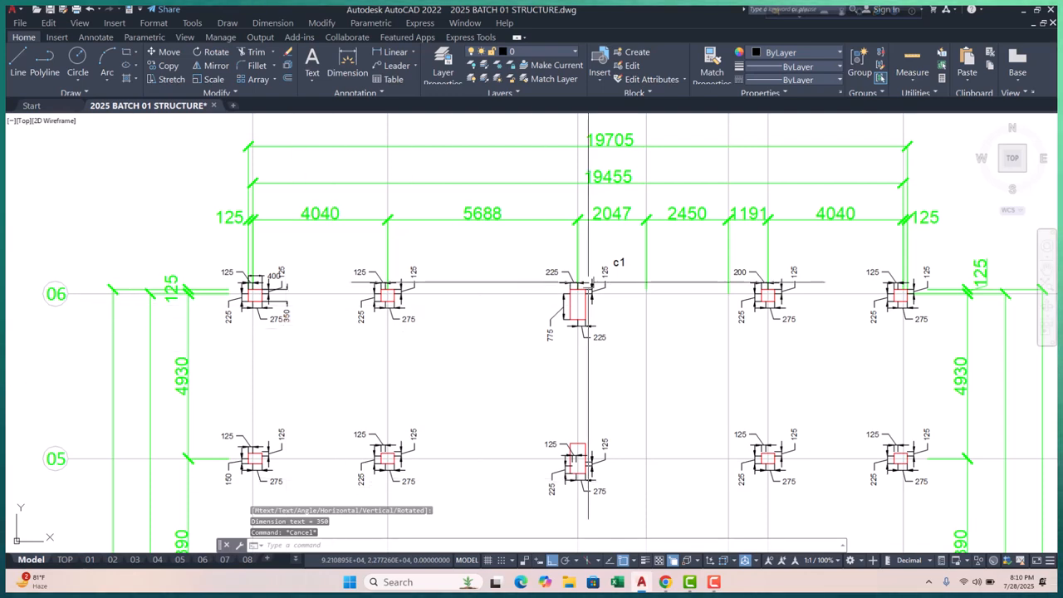
{"action": "left_click", "coordinate": [157, 65]}
{"action": "scroll", "coordinate": [599, 283], "scroll_direction": "up", "scroll_amount": 5}
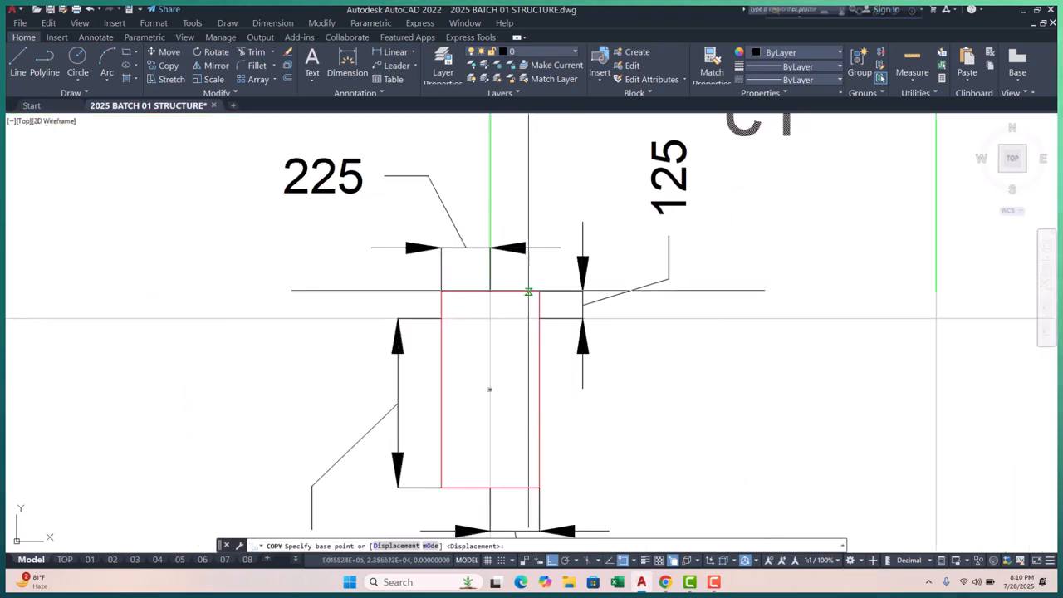
{"action": "left_click", "coordinate": [528, 292]}
{"action": "scroll", "coordinate": [529, 291], "scroll_direction": "down", "scroll_amount": 2}
{"action": "scroll", "coordinate": [524, 288], "scroll_direction": "down", "scroll_amount": 3}
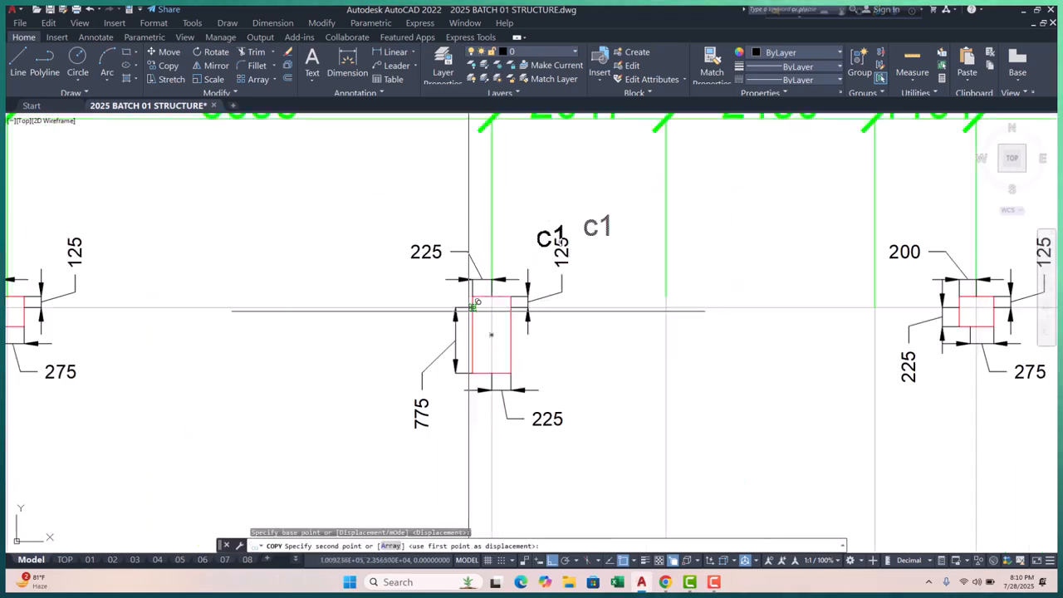
{"action": "scroll", "coordinate": [321, 315], "scroll_direction": "down", "scroll_amount": 3}
{"action": "scroll", "coordinate": [77, 309], "scroll_direction": "up", "scroll_amount": 8}
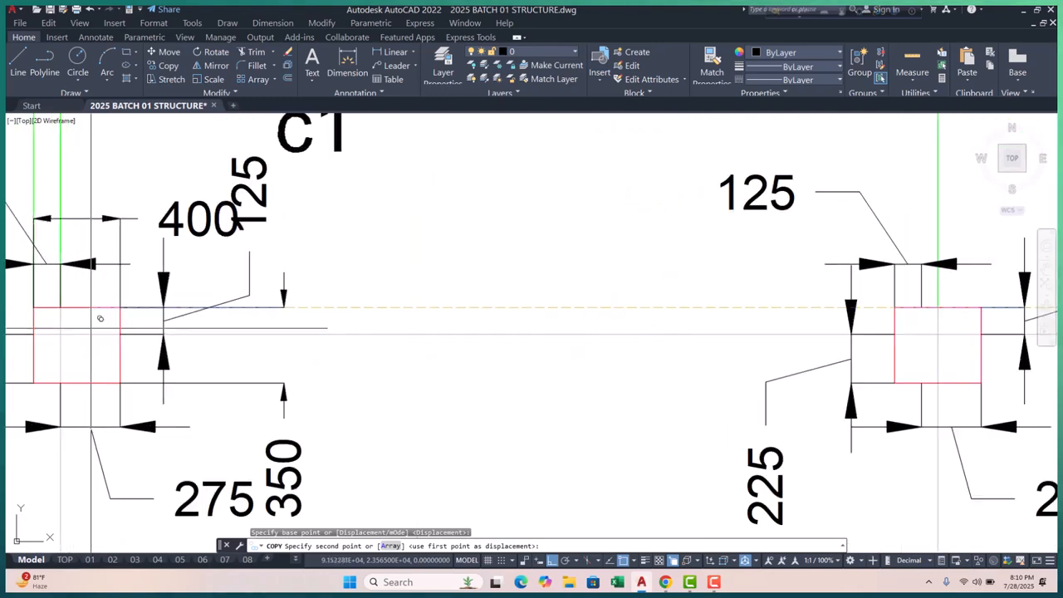
{"action": "left_click", "coordinate": [136, 308]}
{"action": "scroll", "coordinate": [220, 278], "scroll_direction": "down", "scroll_amount": 4}
{"action": "key", "text": "Escape"}
- Change the copied label at the grid A/06 column to "c2"
{"action": "scroll", "coordinate": [223, 250], "scroll_direction": "up", "scroll_amount": 4}
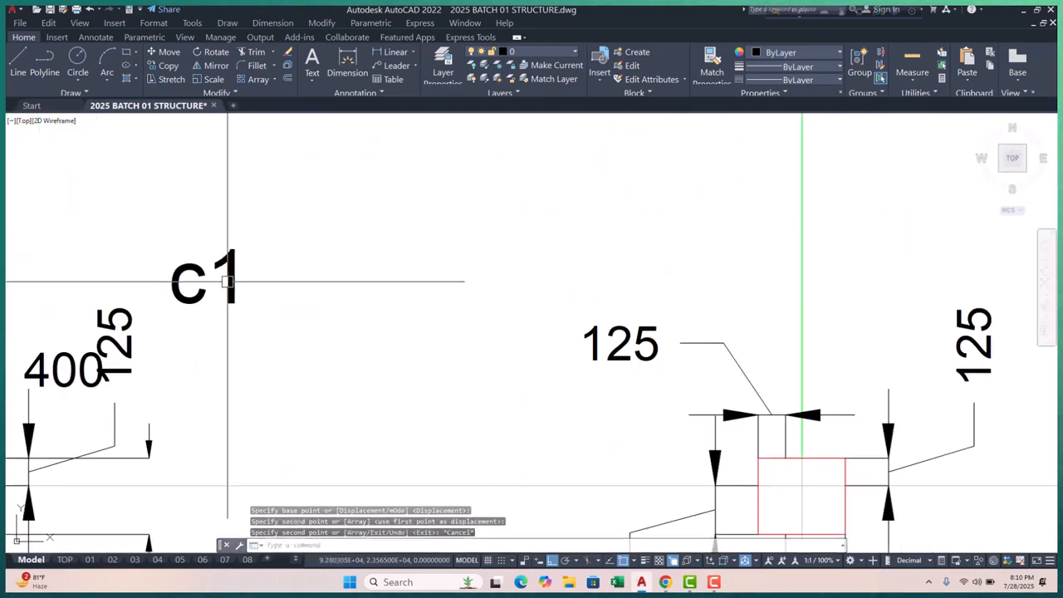
{"action": "double_click", "coordinate": [225, 280]}
{"action": "left_click_drag", "start_coordinate": [208, 280], "coordinate": [339, 299]}
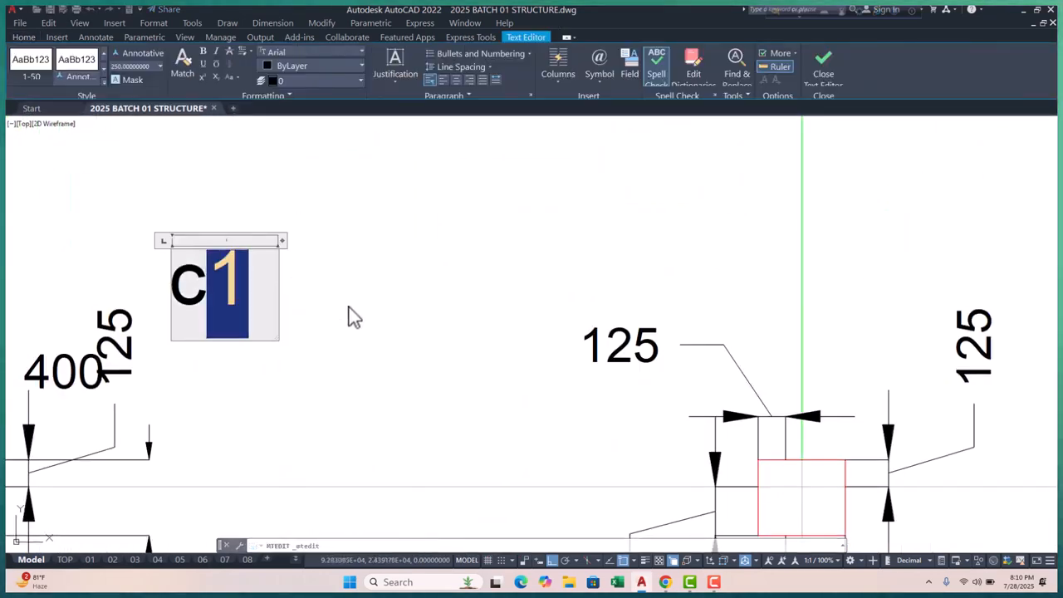
{"action": "type", "text": "2"}
{"action": "left_click", "coordinate": [387, 327]}
- Copy the "c2" label from the grid A/06 column to the column at grid B/02
{"action": "scroll", "coordinate": [387, 327], "scroll_direction": "down", "scroll_amount": 2}
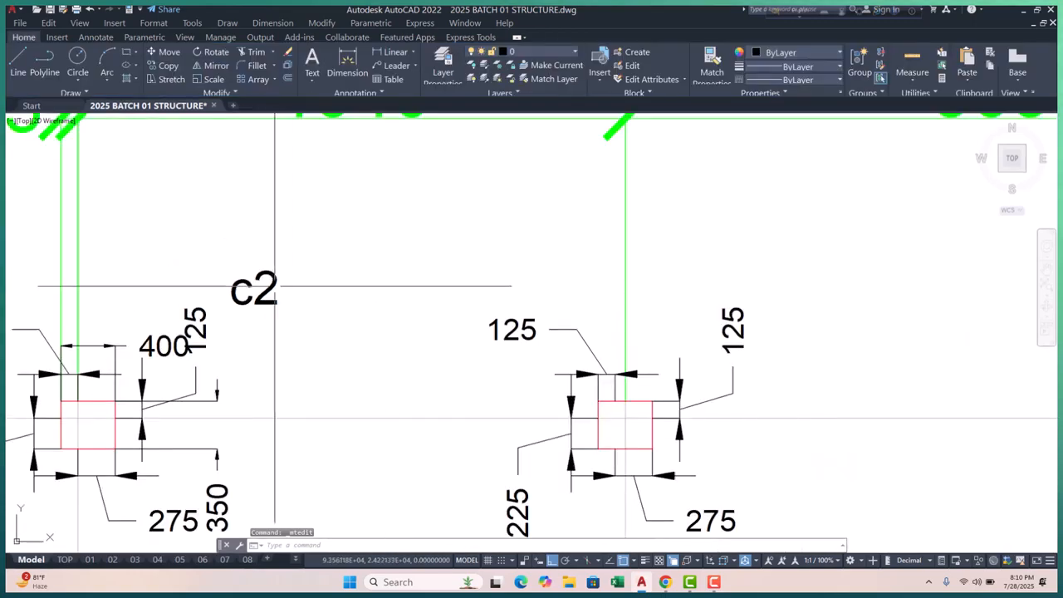
{"action": "left_click", "coordinate": [166, 65]}
{"action": "left_click", "coordinate": [115, 401]}
{"action": "scroll", "coordinate": [187, 312], "scroll_direction": "down", "scroll_amount": 10}
{"action": "scroll", "coordinate": [221, 382], "scroll_direction": "up", "scroll_amount": 4}
{"action": "middle_click_drag", "start_coordinate": [220, 382], "coordinate": [220, 283]}
{"action": "left_click", "coordinate": [227, 273]}
{"action": "scroll", "coordinate": [225, 430], "scroll_direction": "up", "scroll_amount": 6}
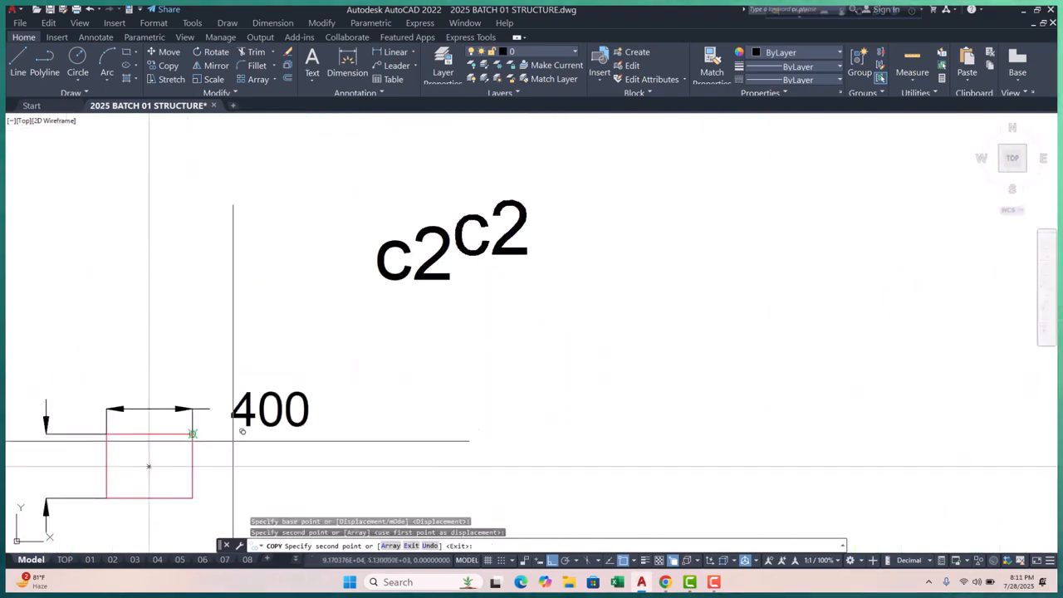
{"action": "scroll", "coordinate": [225, 430], "scroll_direction": "down", "scroll_amount": 8}
{"action": "scroll", "coordinate": [380, 352], "scroll_direction": "up", "scroll_amount": 3}
{"action": "key", "text": "Escape"}
{"action": "key", "text": "Escape"}
- Dimension the width of the water tank's corner column at grid C/03 with a linear dimension
{"action": "scroll", "coordinate": [343, 262], "scroll_direction": "up", "scroll_amount": 6}
{"action": "left_click", "coordinate": [390, 52]}
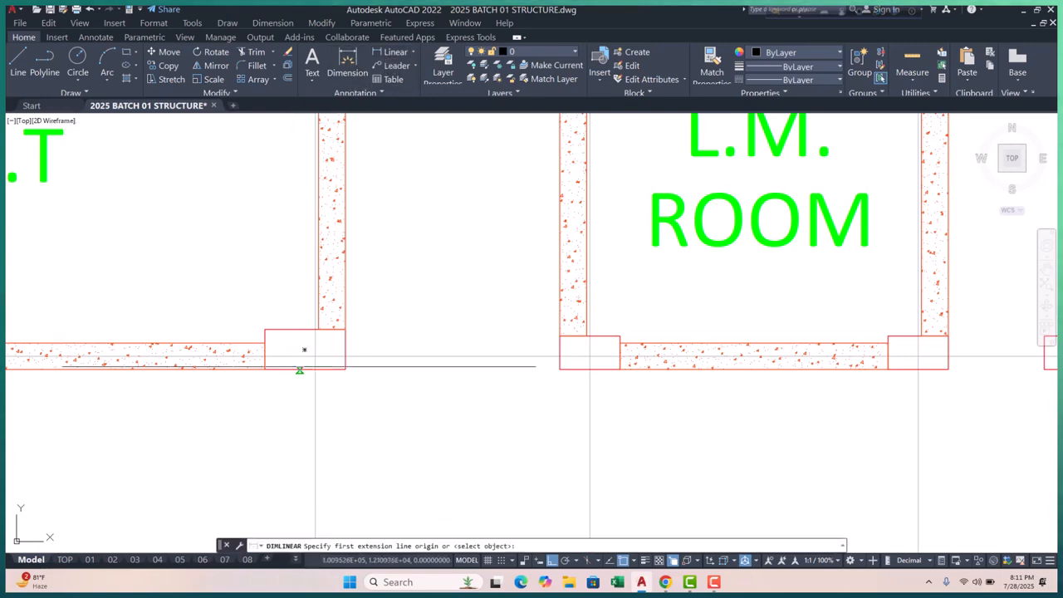
{"action": "scroll", "coordinate": [305, 359], "scroll_direction": "up", "scroll_amount": 2}
{"action": "left_click", "coordinate": [245, 308]}
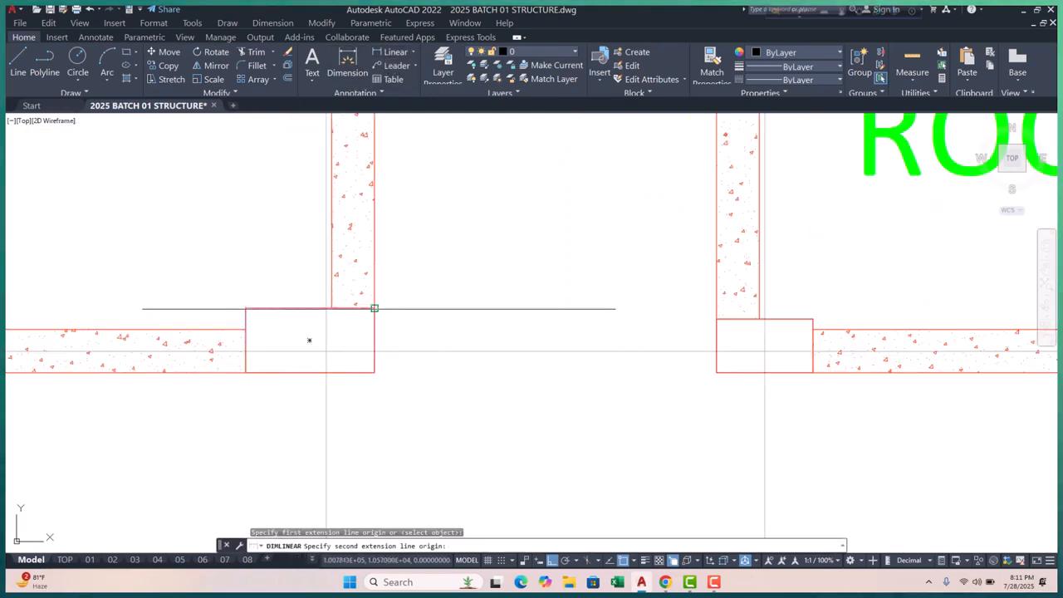
{"action": "left_click", "coordinate": [375, 308]}
{"action": "left_click", "coordinate": [389, 275]}
- Dimension the depth of the water tank's corner column at grid C/03 with a linear dimension
{"action": "key", "text": "space"}
{"action": "left_click", "coordinate": [374, 308]}
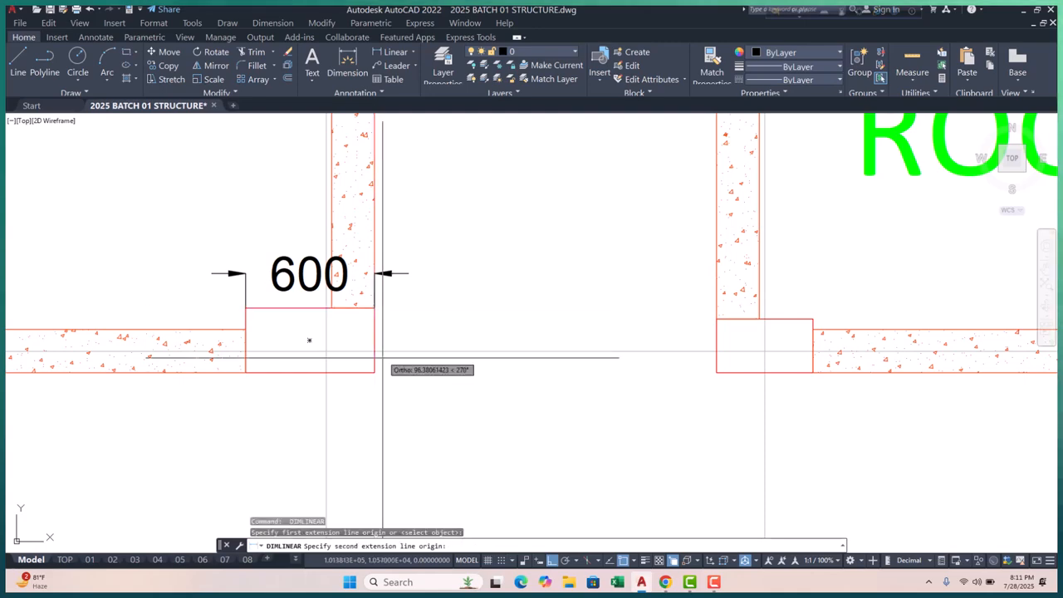
{"action": "left_click", "coordinate": [375, 372]}
{"action": "left_click", "coordinate": [407, 372]}
{"action": "key", "text": "Escape"}
{"action": "key", "text": "Escape"}
{"action": "key", "text": "Escape"}
- Change the label at the grid B/02 column to "c3"
{"action": "scroll", "coordinate": [415, 374], "scroll_direction": "down", "scroll_amount": 5}
{"action": "middle_click_drag", "start_coordinate": [466, 408], "coordinate": [440, 323]}
{"action": "scroll", "coordinate": [432, 324], "scroll_direction": "down", "scroll_amount": 3}
{"action": "scroll", "coordinate": [319, 405], "scroll_direction": "up", "scroll_amount": 3}
{"action": "double_click", "coordinate": [309, 378]}
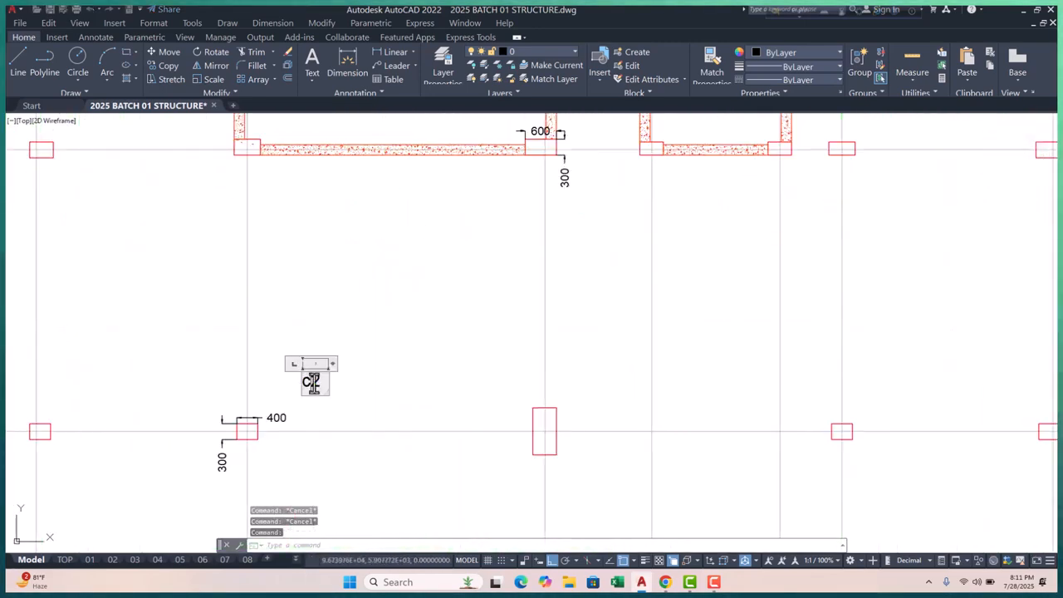
{"action": "type", "text": "3"}
{"action": "key", "text": "ctrl+Return"}
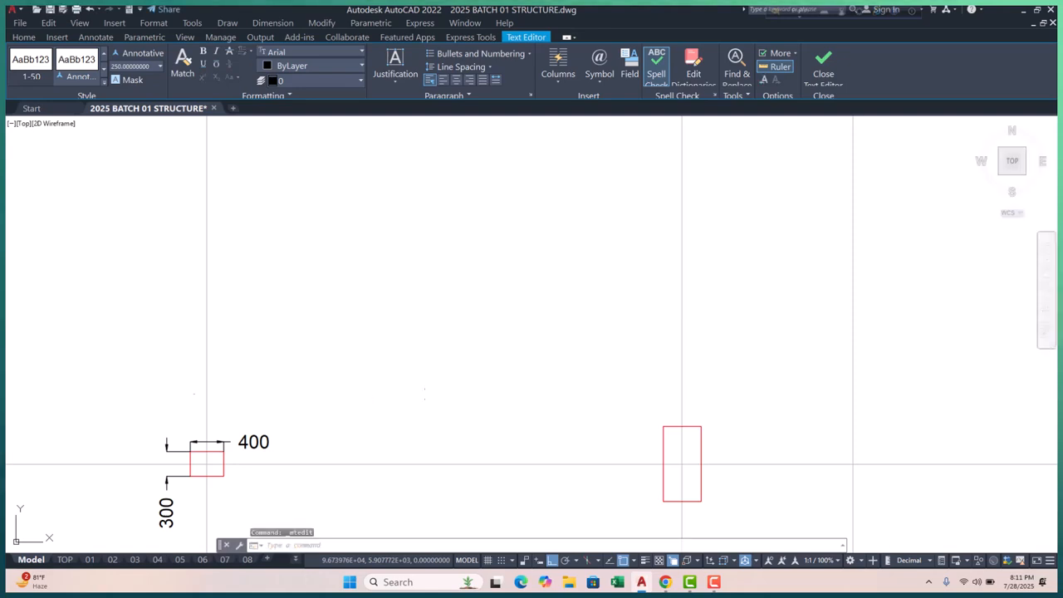
- Copy the "c3" label to the space beside the tank's corner column at grid C/03
{"action": "left_click", "coordinate": [295, 378]}
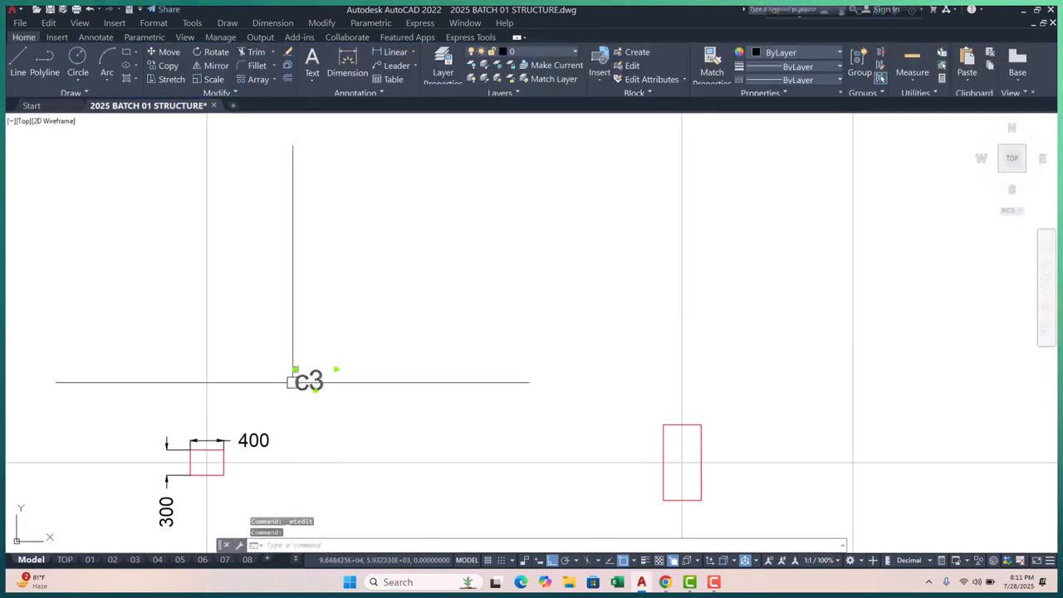
{"action": "left_click", "coordinate": [168, 65]}
{"action": "scroll", "coordinate": [225, 452], "scroll_direction": "up", "scroll_amount": 3}
{"action": "left_click", "coordinate": [229, 470]}
{"action": "scroll", "coordinate": [224, 467], "scroll_direction": "down", "scroll_amount": 5}
{"action": "scroll", "coordinate": [333, 356], "scroll_direction": "up", "scroll_amount": 4}
{"action": "left_click", "coordinate": [388, 334]}
{"action": "key", "text": "Escape"}
- Change the copied label near the grid C/03 column to "c4"
{"action": "double_click", "coordinate": [487, 270]}
{"action": "scroll", "coordinate": [487, 269], "scroll_direction": "up", "scroll_amount": 2}
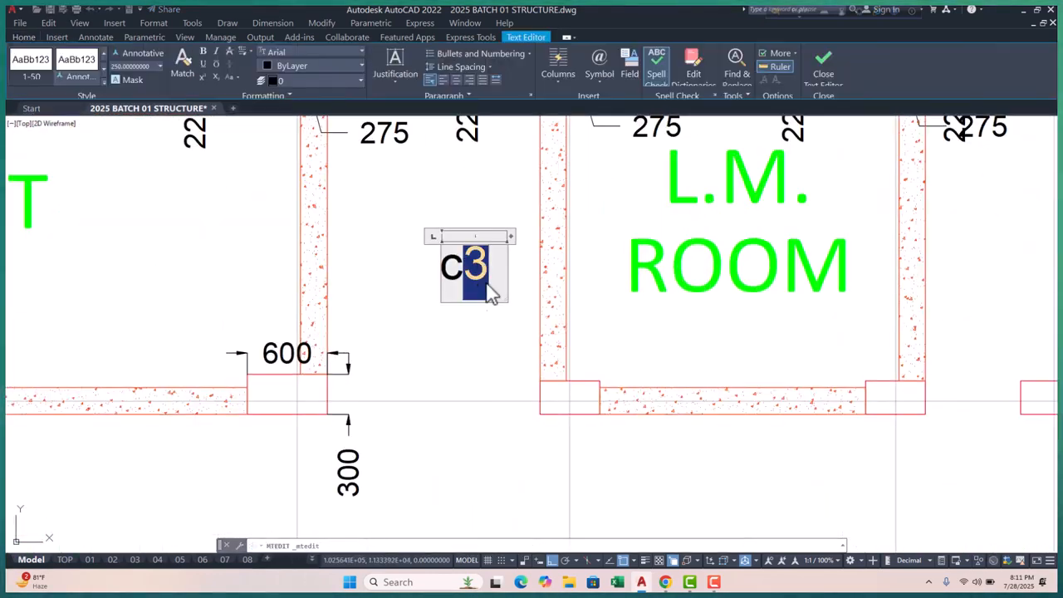
{"action": "type", "text": "4"}
{"action": "left_click", "coordinate": [461, 364]}
{"action": "scroll", "coordinate": [440, 363], "scroll_direction": "down", "scroll_amount": 6}
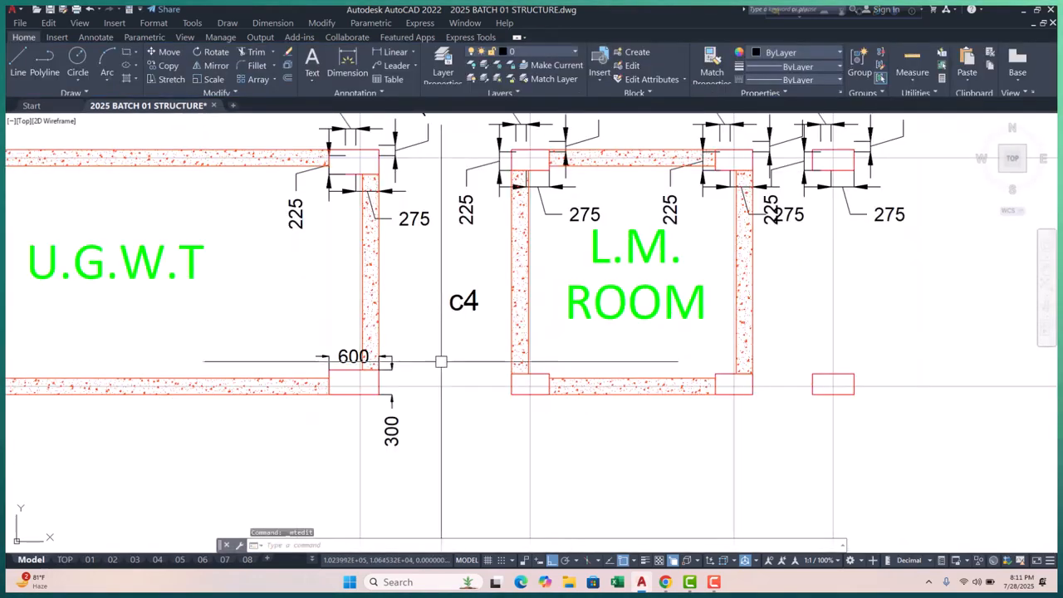
- Move the "c4" label closer to the dimensioned column at grid C/03
{"action": "scroll", "coordinate": [395, 356], "scroll_direction": "up", "scroll_amount": 6}
{"action": "left_click", "coordinate": [341, 324]}
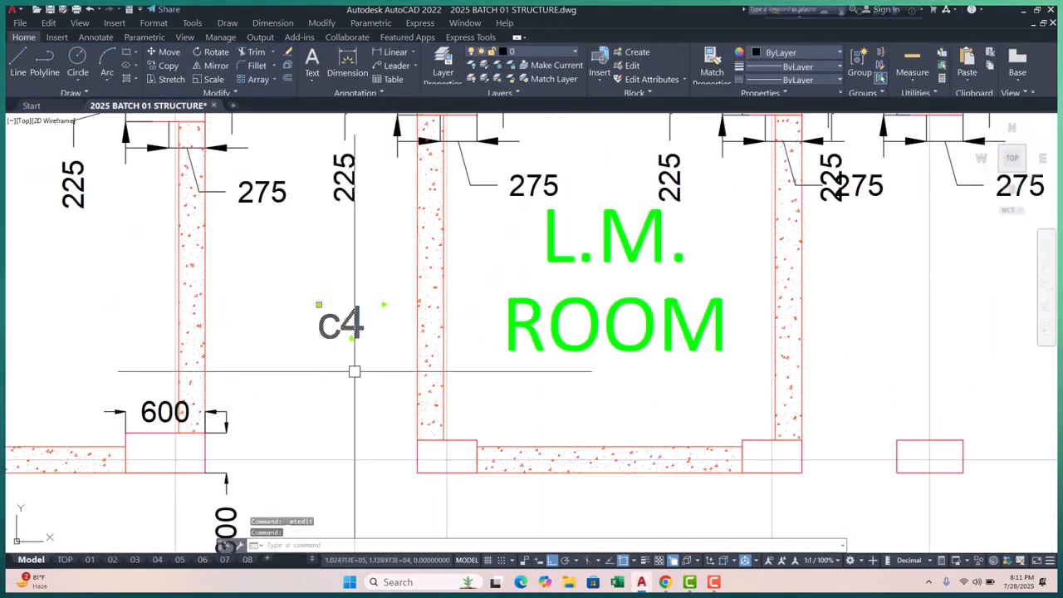
{"action": "type", "text": "m"}
{"action": "key", "text": "Return"}
{"action": "left_click", "coordinate": [382, 389]}
{"action": "left_click", "coordinate": [308, 394]}
{"action": "left_click", "coordinate": [291, 337]}
{"action": "key", "text": "Escape"}
{"action": "key", "text": "Escape"}
{"action": "scroll", "coordinate": [315, 333], "scroll_direction": "down", "scroll_amount": 5}
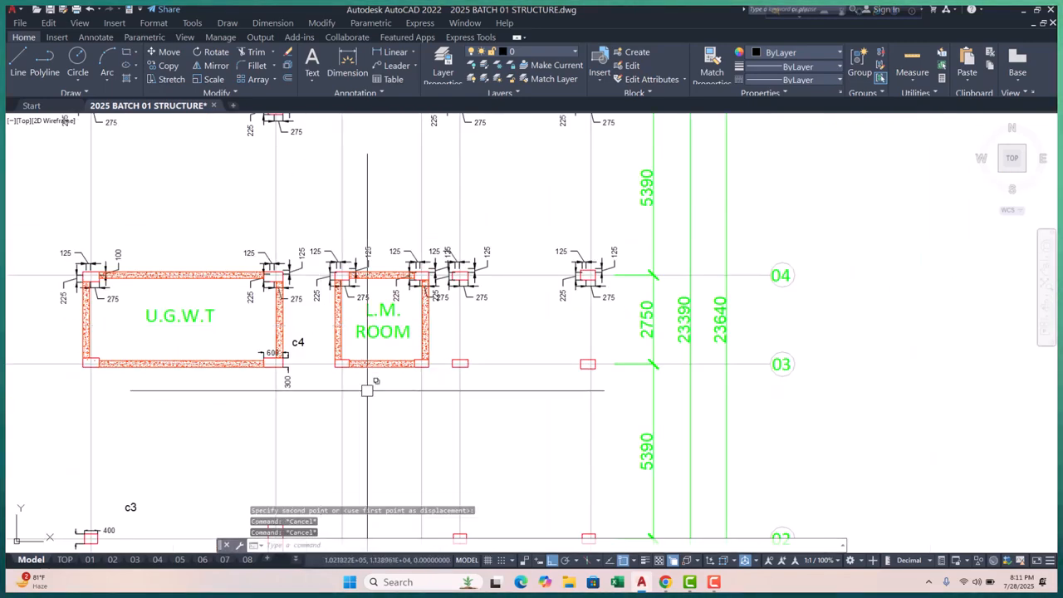
{"action": "scroll", "coordinate": [351, 362], "scroll_direction": "down", "scroll_amount": 4}
{"action": "scroll", "coordinate": [309, 226], "scroll_direction": "up", "scroll_amount": 6}
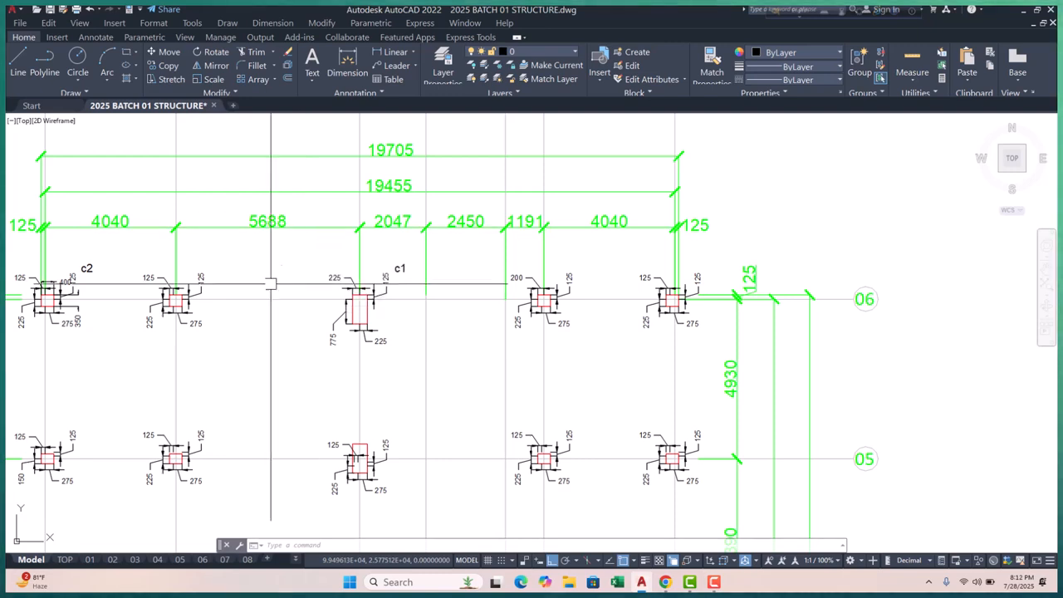
{"action": "middle_click_drag", "start_coordinate": [295, 357], "coordinate": [288, 342]}
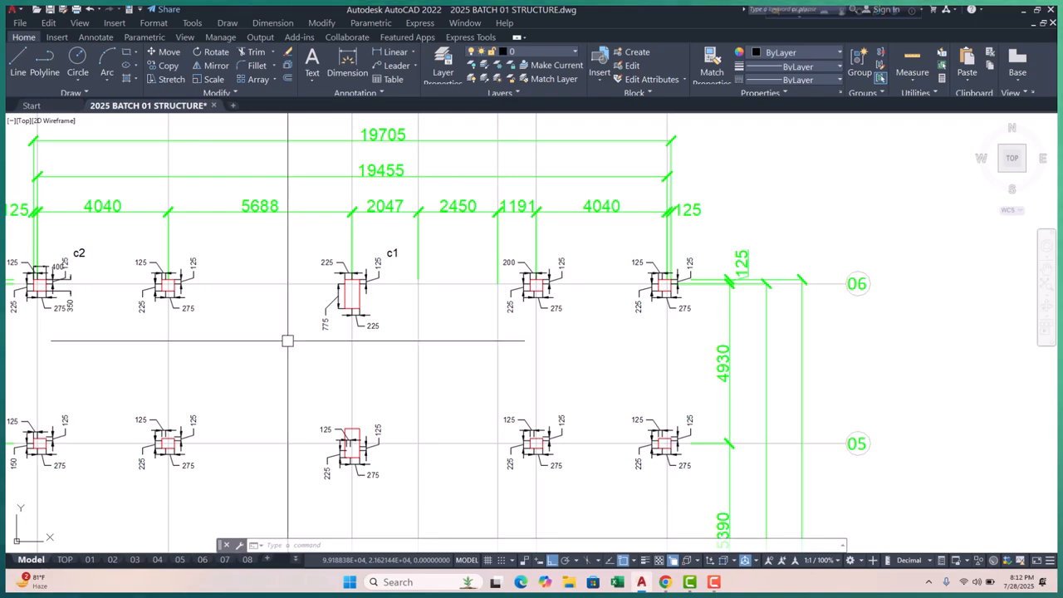
- Copy the whole footing schedule, including its title, to the empty area below the column layout plan
{"action": "scroll", "coordinate": [303, 274], "scroll_direction": "down", "scroll_amount": 8}
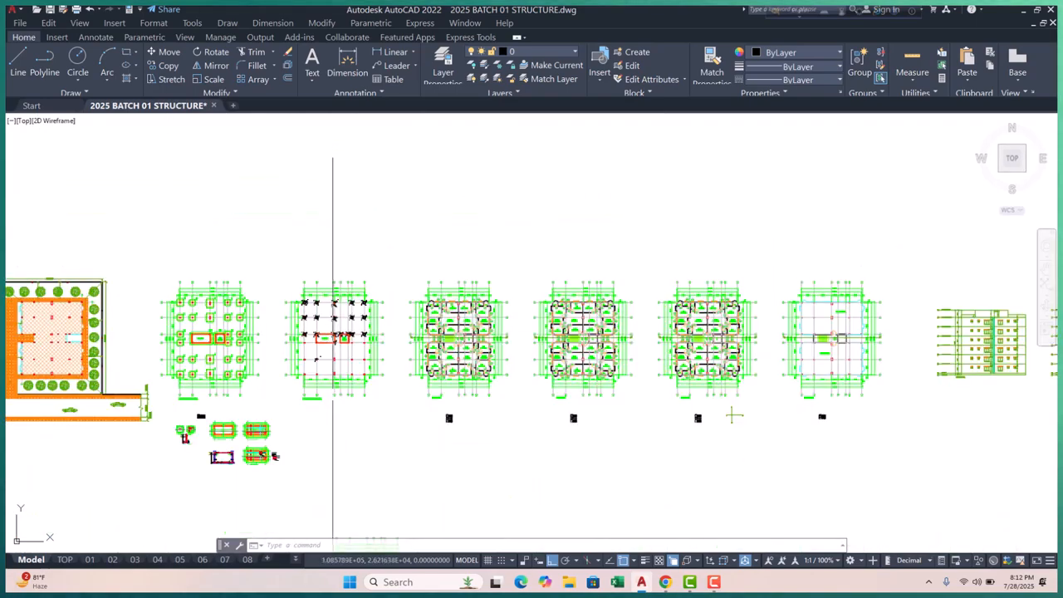
{"action": "scroll", "coordinate": [333, 395], "scroll_direction": "up", "scroll_amount": 8}
{"action": "scroll", "coordinate": [127, 295], "scroll_direction": "up", "scroll_amount": 2}
{"action": "left_click", "coordinate": [78, 232]}
{"action": "left_click", "coordinate": [351, 397]}
{"action": "scroll", "coordinate": [273, 367], "scroll_direction": "down", "scroll_amount": 2}
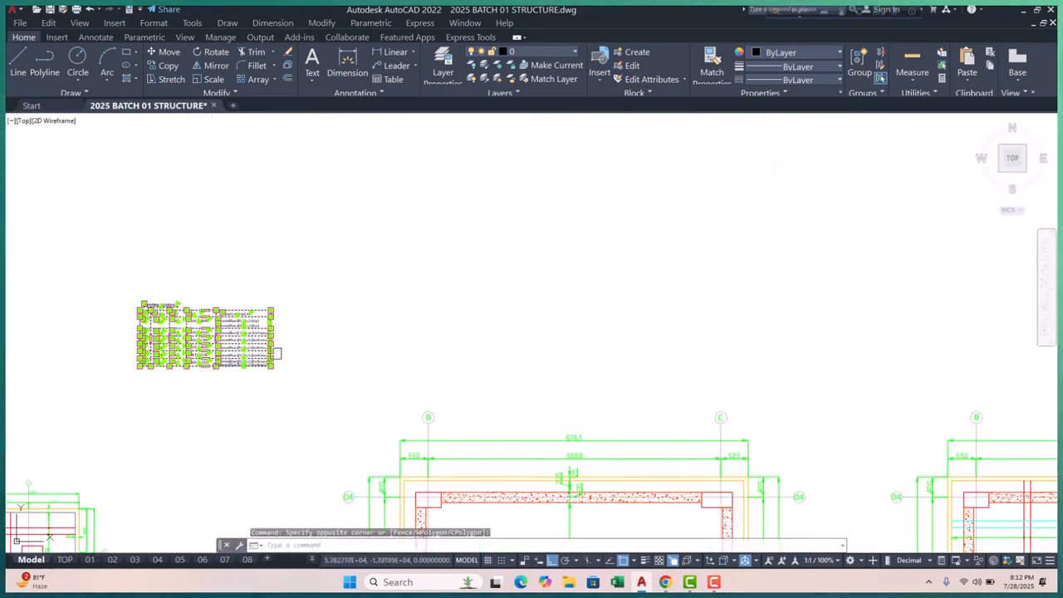
{"action": "type", "text": "cp"}
{"action": "key", "text": "Return"}
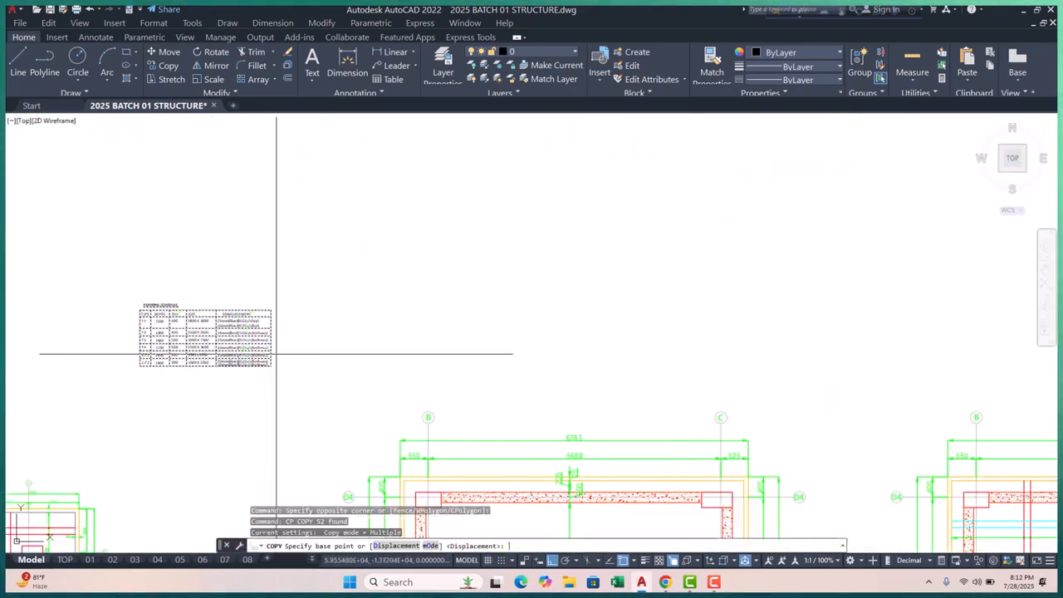
{"action": "left_click", "coordinate": [276, 356]}
{"action": "scroll", "coordinate": [282, 358], "scroll_direction": "down", "scroll_amount": 5}
{"action": "scroll", "coordinate": [379, 365], "scroll_direction": "up", "scroll_amount": 5}
{"action": "left_click", "coordinate": [379, 363]}
{"action": "scroll", "coordinate": [225, 368], "scroll_direction": "up", "scroll_amount": 10}
{"action": "key", "text": "Escape"}
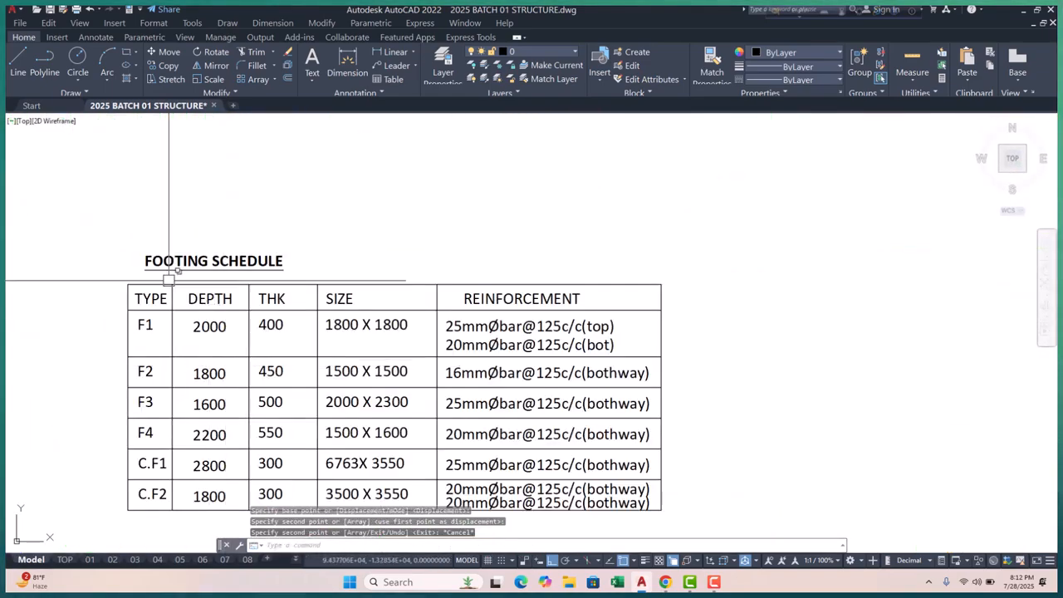
- Remove the word "FOOTING" from the title of the copied schedule, keeping "SCHEDULE"
{"action": "scroll", "coordinate": [146, 256], "scroll_direction": "up", "scroll_amount": 4}
{"action": "double_click", "coordinate": [307, 273]}
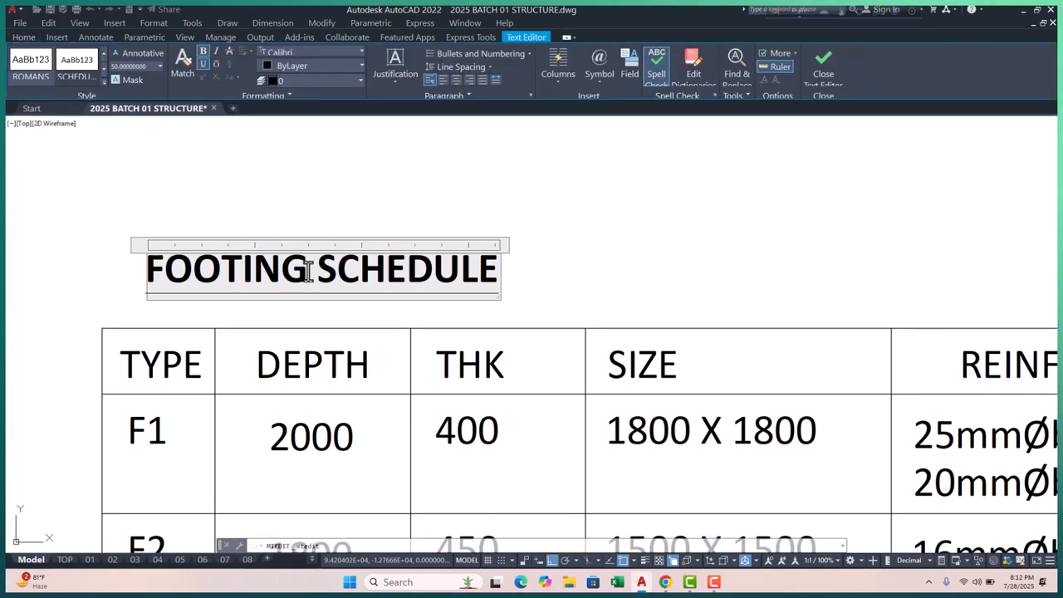
{"action": "left_click_drag", "start_coordinate": [307, 272], "coordinate": [137, 272]}
{"action": "key", "text": "Delete"}
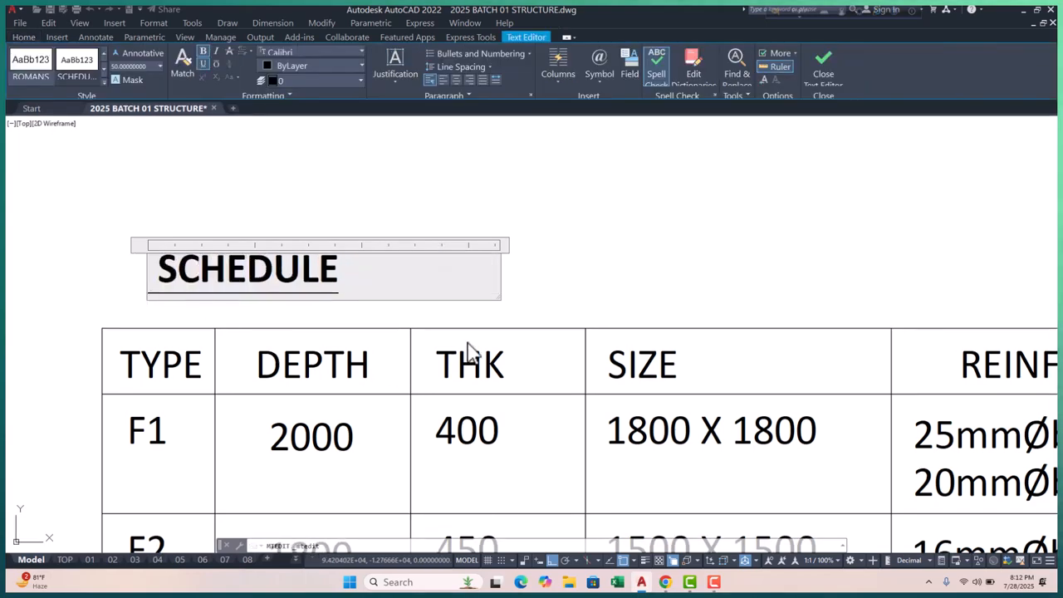
{"action": "left_click", "coordinate": [457, 358]}
- Switch to the Chrome window and bring up the Google Meet call
{"action": "left_click", "coordinate": [667, 582]}
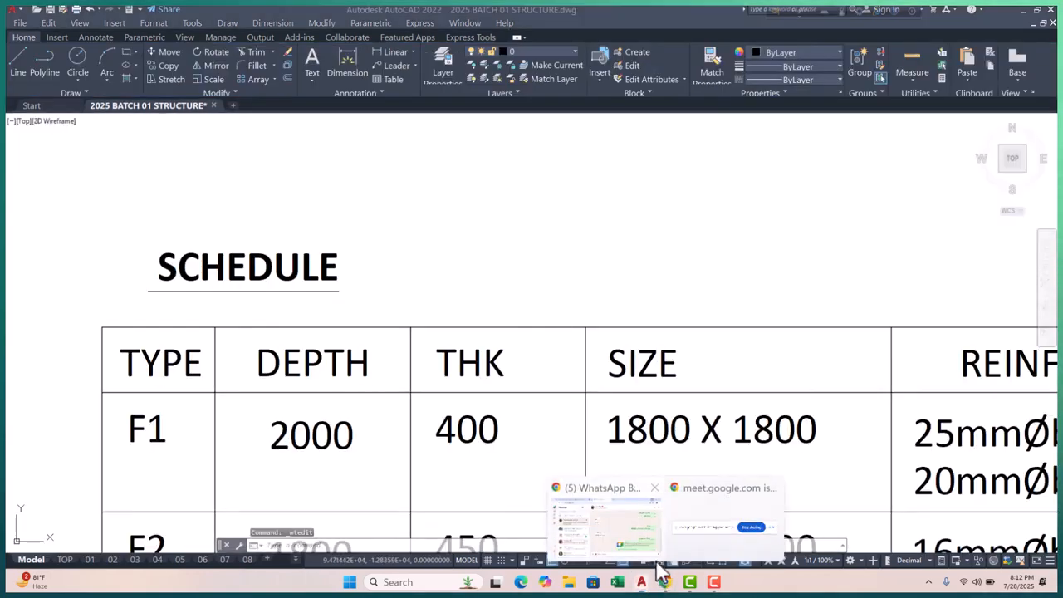
{"action": "left_click", "coordinate": [603, 519]}
{"action": "left_click", "coordinate": [286, 19]}
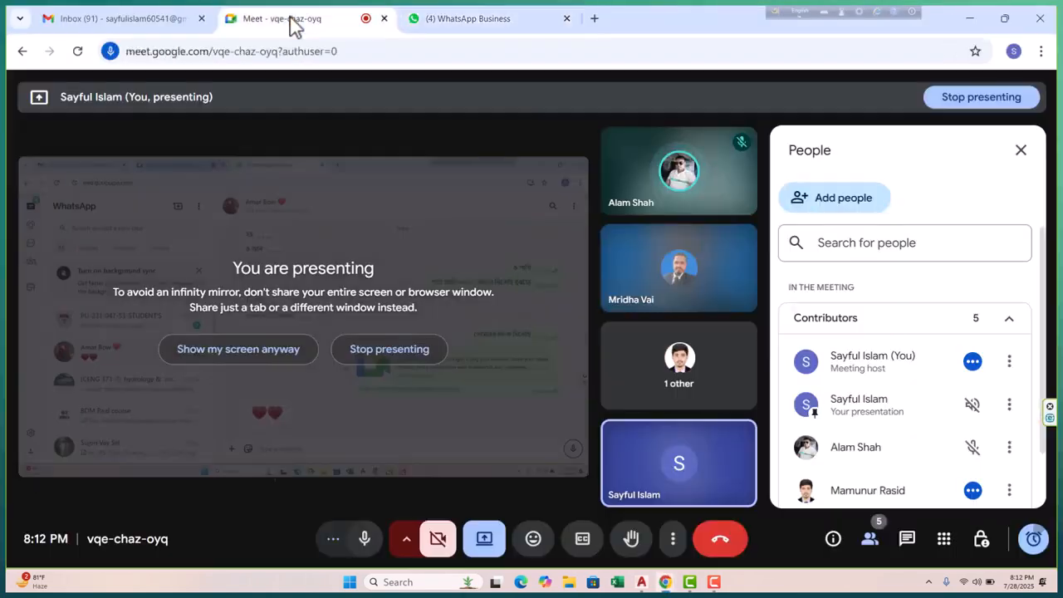
- Look through the meeting's participant list and return to the copied schedule in the AutoCAD drawing
{"action": "scroll", "coordinate": [896, 439], "scroll_direction": "down", "scroll_amount": 2}
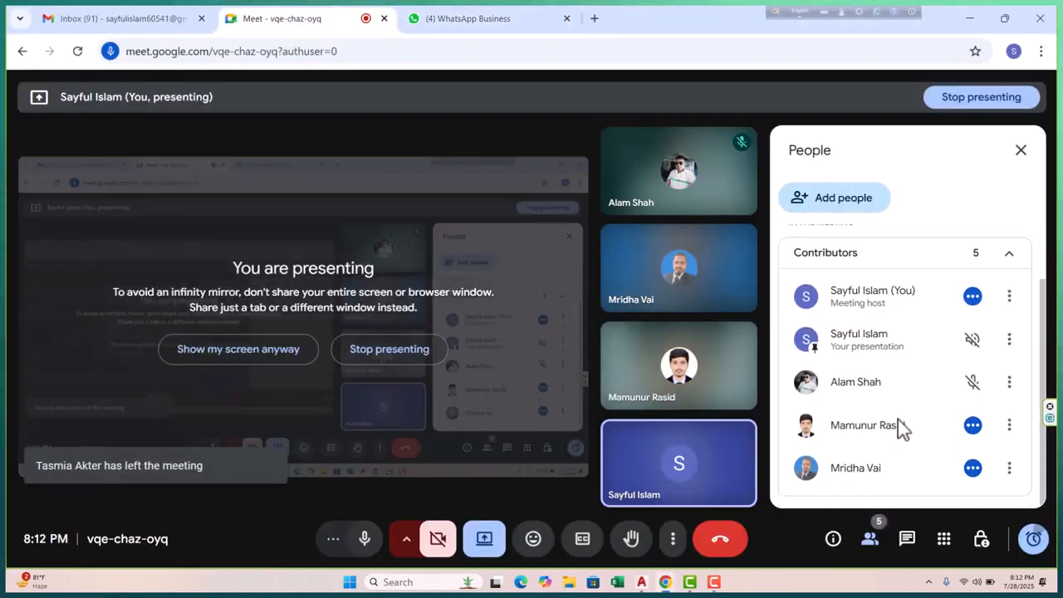
{"action": "left_click", "coordinate": [969, 19]}
{"action": "scroll", "coordinate": [271, 293], "scroll_direction": "down", "scroll_amount": 5}
{"action": "scroll", "coordinate": [256, 293], "scroll_direction": "up", "scroll_amount": 5}
- Append "of column reinforcement" after "SCHEDULE" in the title of the copied schedule
{"action": "double_click", "coordinate": [349, 274]}
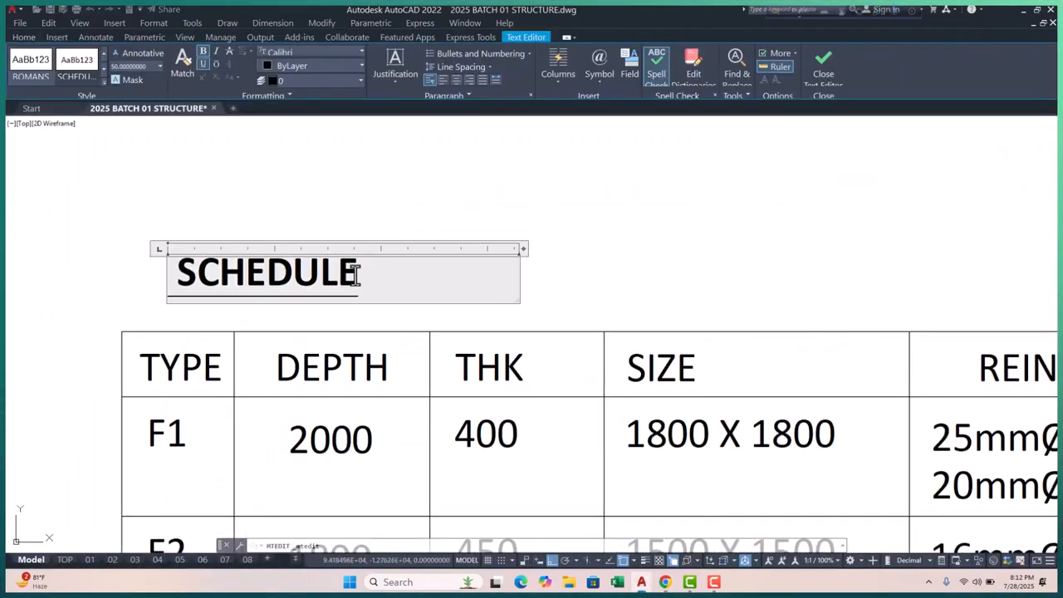
{"action": "type", "text": "of "}
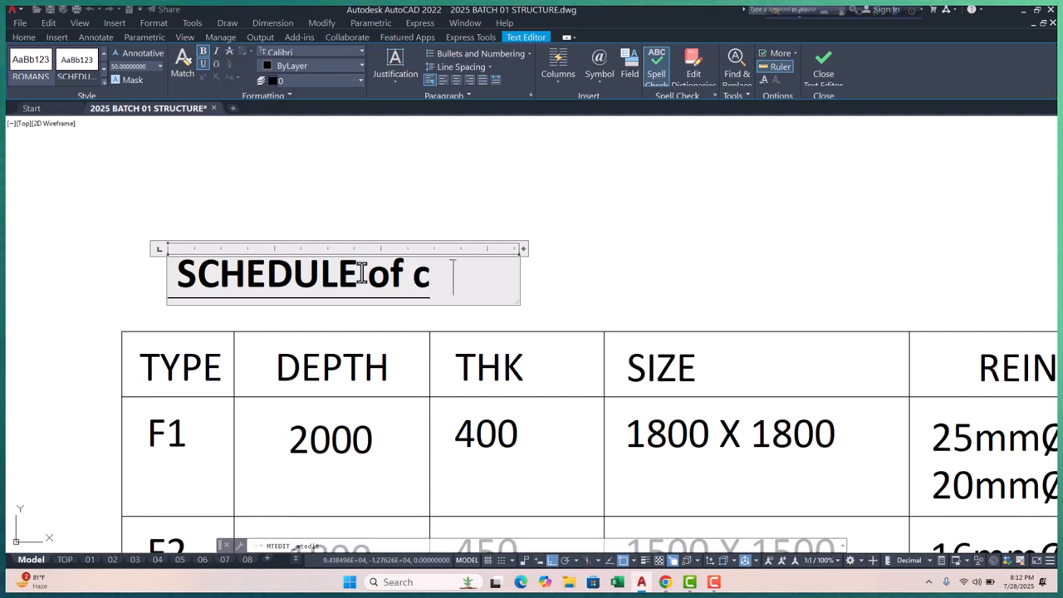
{"action": "type", "text": "column"}
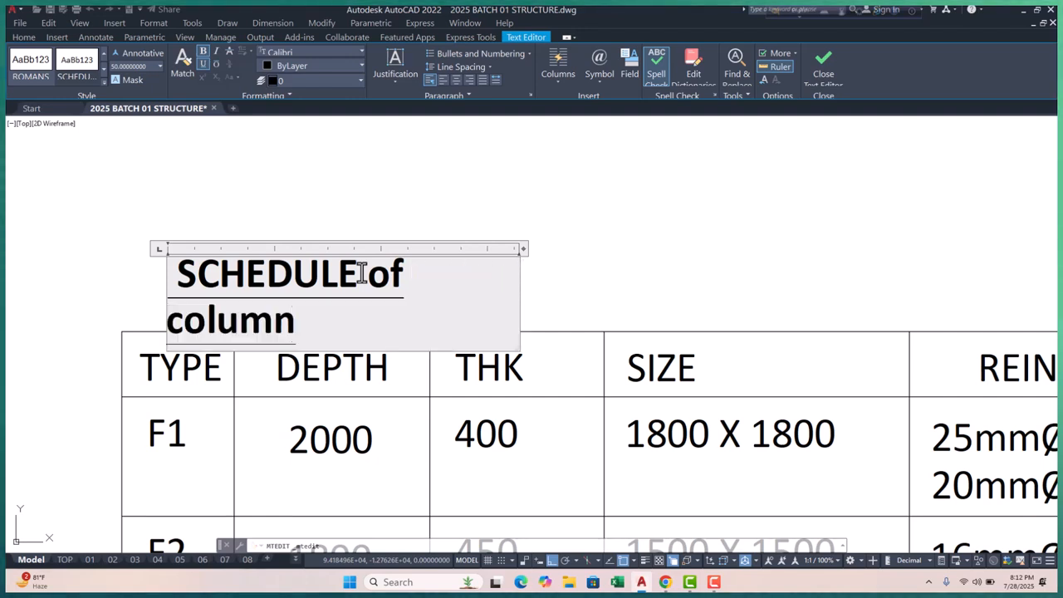
{"action": "type", "text": " rei"}
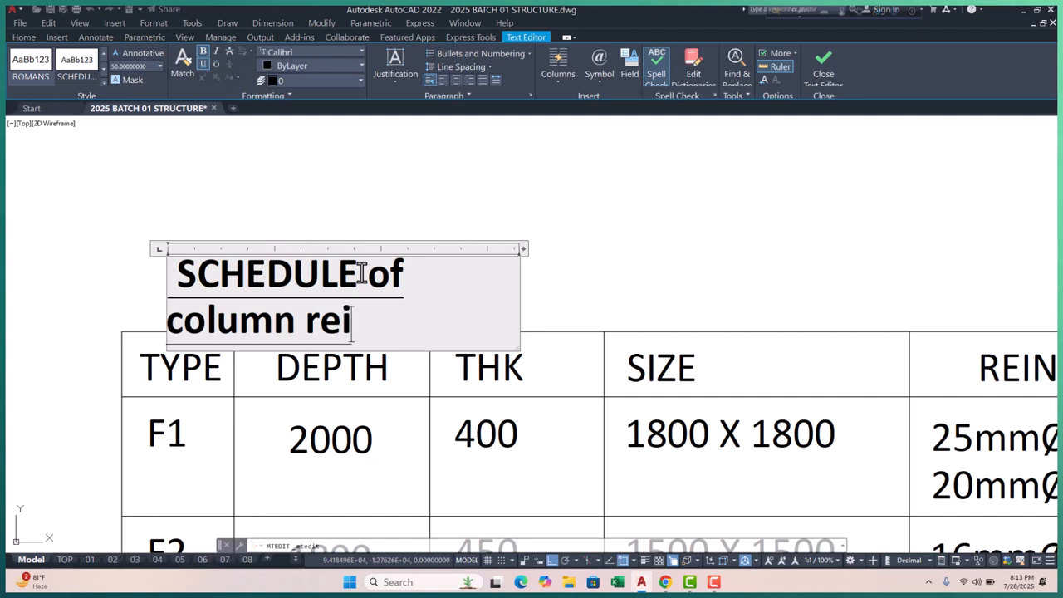
{"action": "type", "text": "nfo"}
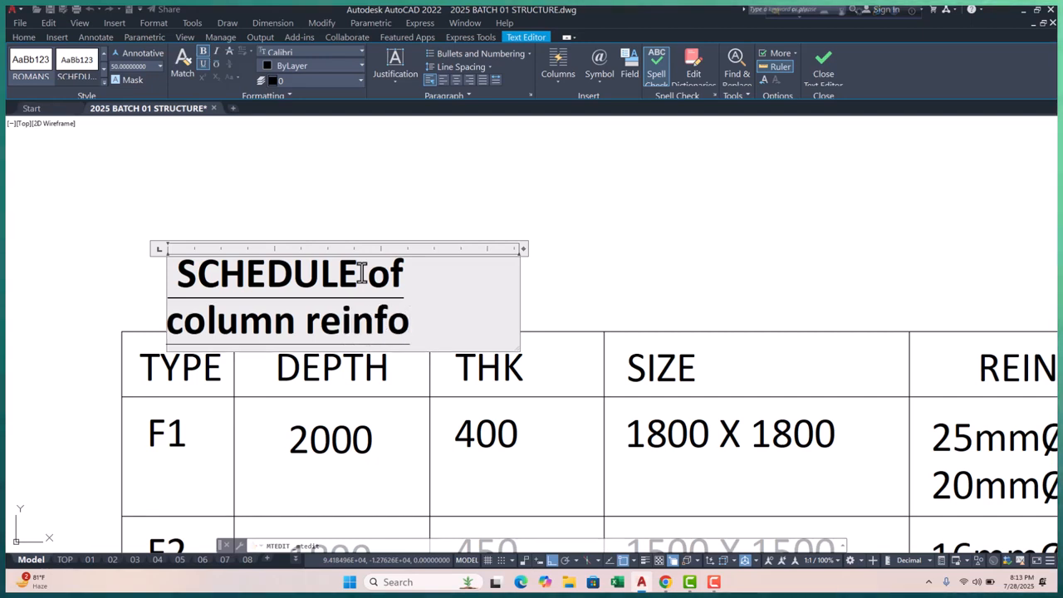
{"action": "type", "text": "rcement"}
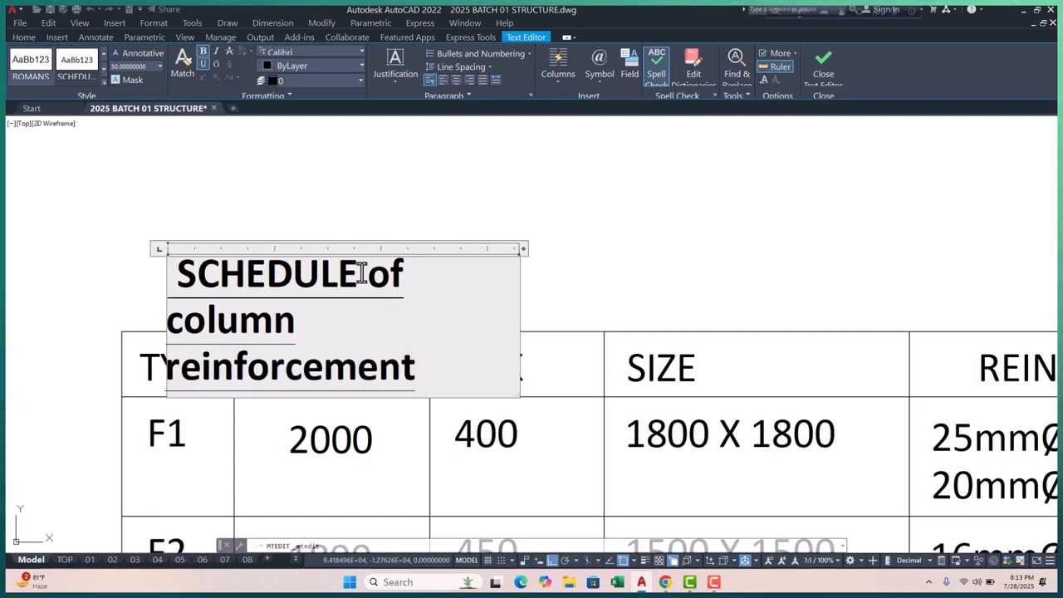
- Convert the whole schedule title to uppercase and widen its text frame so it fits on one line
{"action": "key", "text": "ctrl+a"}
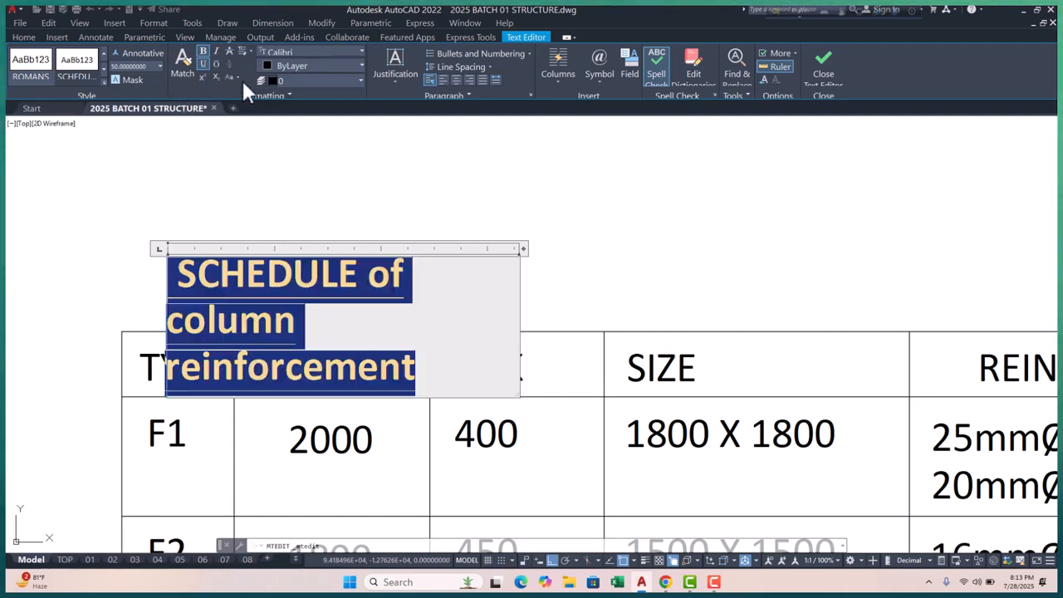
{"action": "left_click", "coordinate": [237, 77]}
{"action": "left_click", "coordinate": [253, 103]}
{"action": "scroll", "coordinate": [422, 243], "scroll_direction": "down", "scroll_amount": 2}
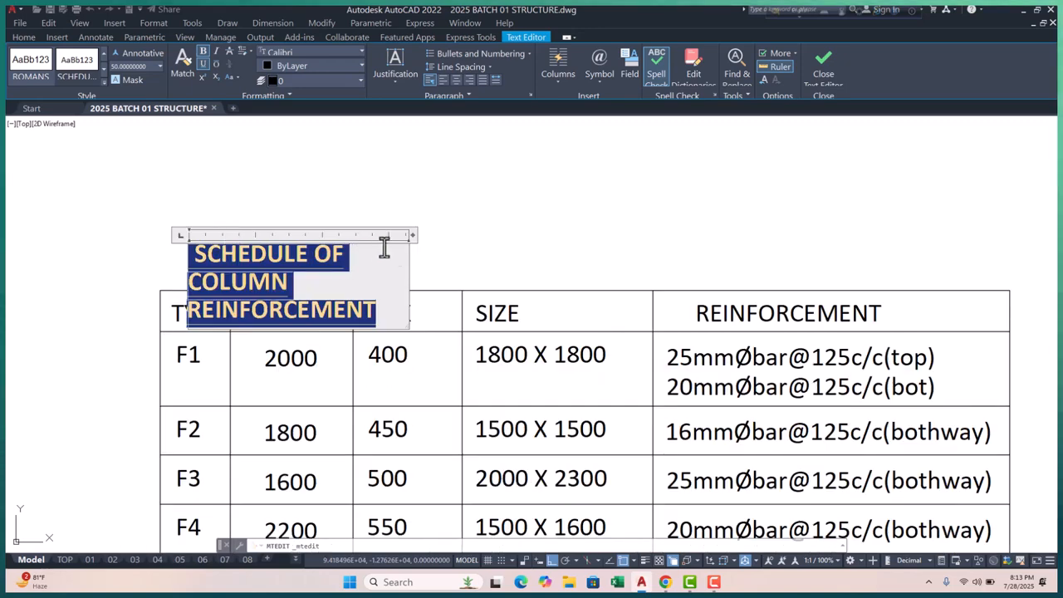
{"action": "left_click_drag", "start_coordinate": [415, 237], "coordinate": [682, 239]}
{"action": "left_click", "coordinate": [693, 249]}
{"action": "scroll", "coordinate": [681, 241], "scroll_direction": "down", "scroll_amount": 2}
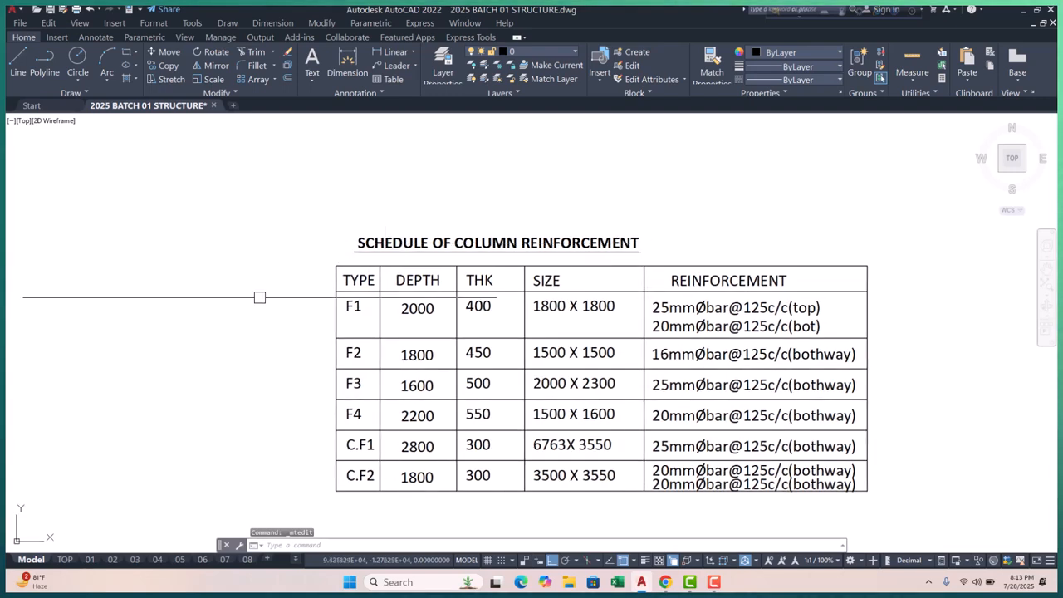
- Replace the "TYPE" column heading with "name of column" and widen its text frame to fit "name of" on one line
{"action": "scroll", "coordinate": [409, 313], "scroll_direction": "up", "scroll_amount": 4}
{"action": "scroll", "coordinate": [325, 290], "scroll_direction": "down", "scroll_amount": 1}
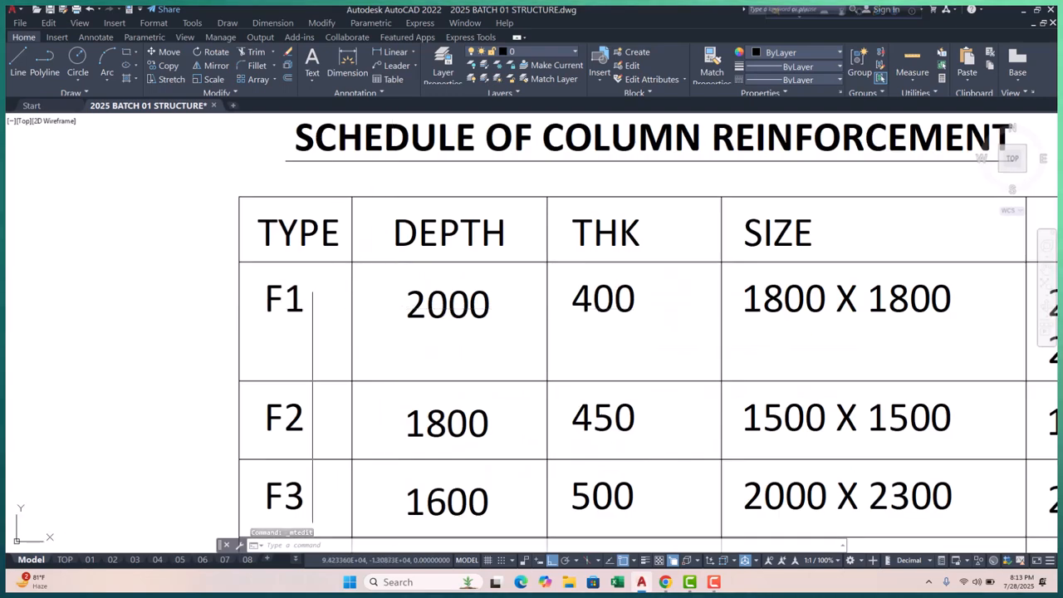
{"action": "scroll", "coordinate": [304, 261], "scroll_direction": "up", "scroll_amount": 3}
{"action": "left_click", "coordinate": [298, 259]}
{"action": "double_click", "coordinate": [298, 259]}
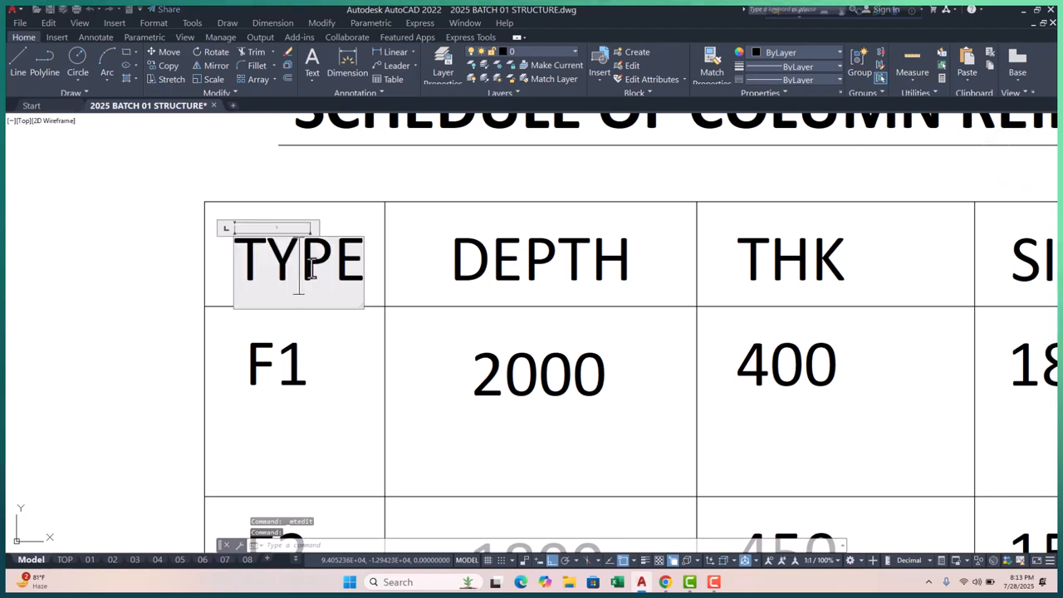
{"action": "left_click_drag", "start_coordinate": [354, 268], "coordinate": [235, 272]}
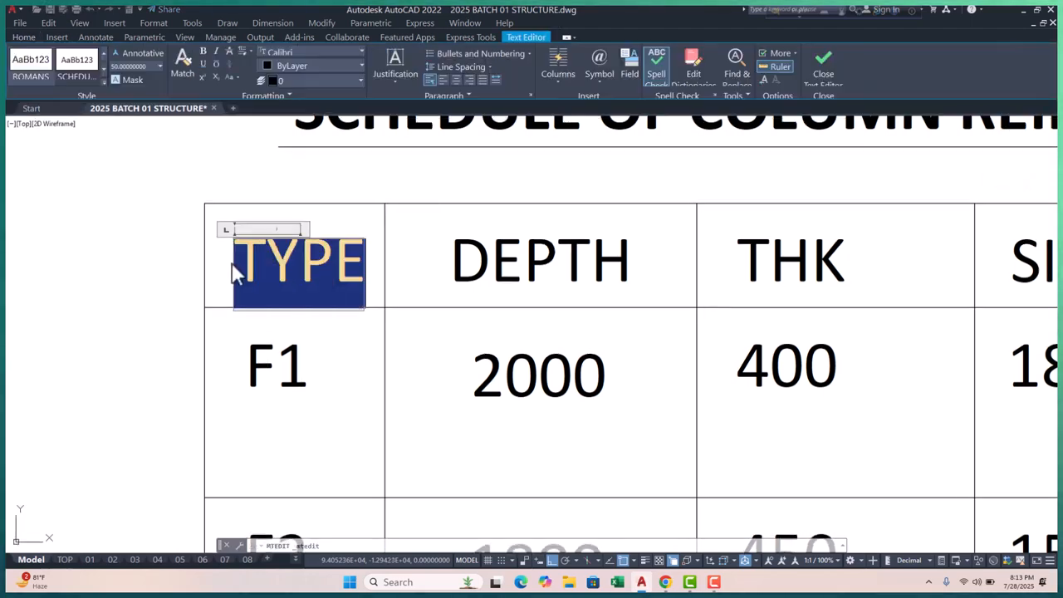
{"action": "type", "text": "name"}
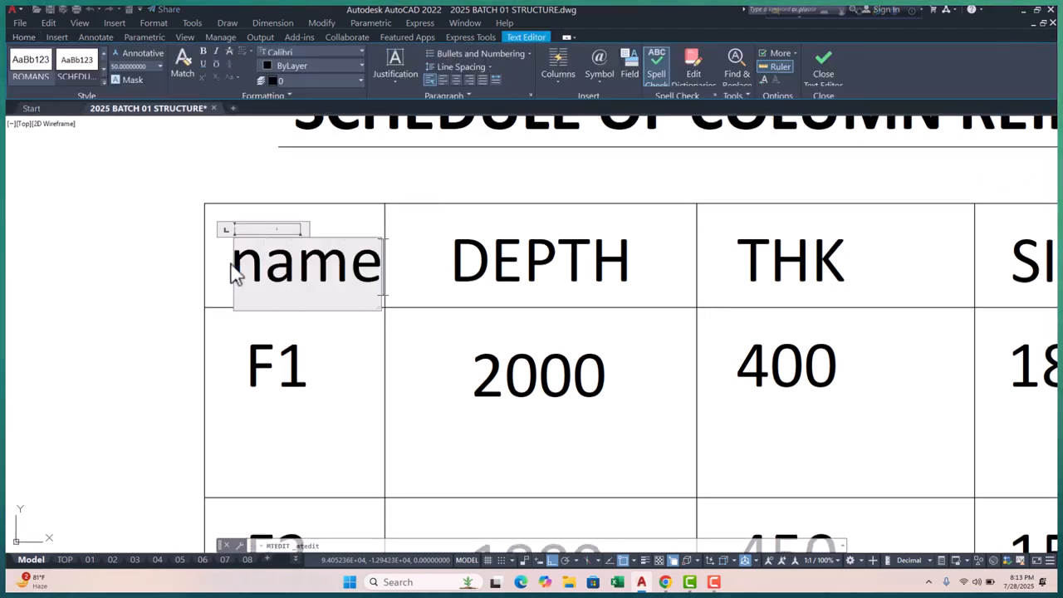
{"action": "key", "text": "Return"}
{"action": "type", "text": "of"}
{"action": "key", "text": "Return"}
{"action": "type", "text": "column"}
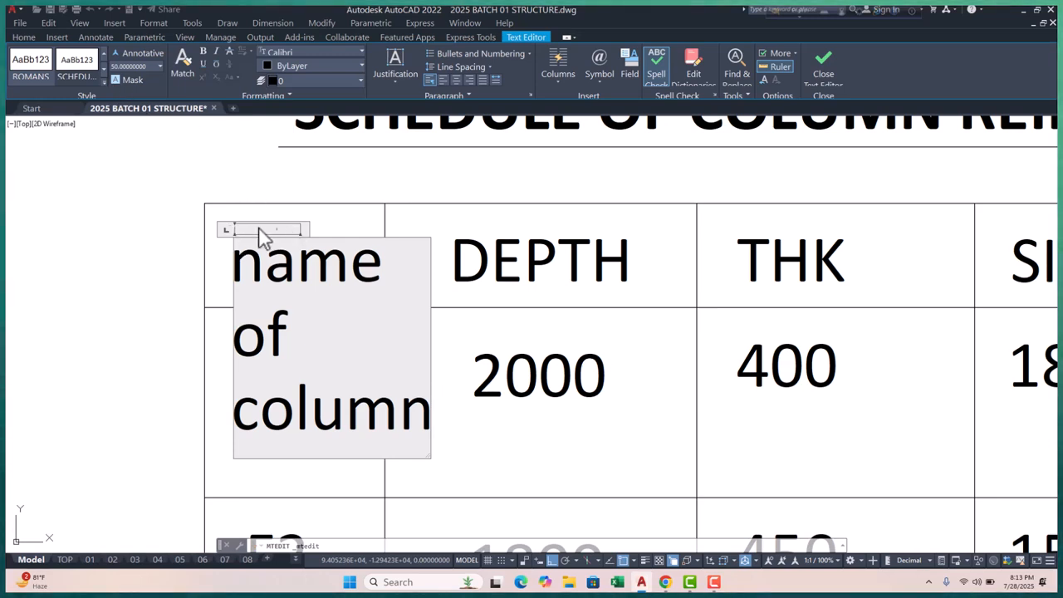
{"action": "left_click_drag", "start_coordinate": [307, 231], "coordinate": [467, 226]}
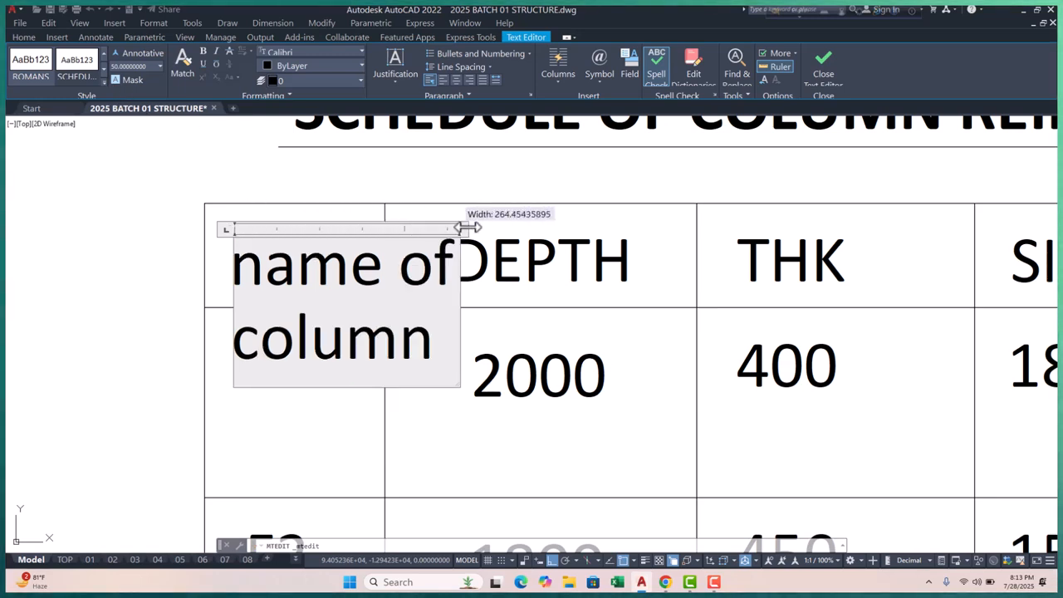
{"action": "left_click", "coordinate": [505, 319]}
{"action": "scroll", "coordinate": [479, 291], "scroll_direction": "down", "scroll_amount": 2}
{"action": "scroll", "coordinate": [410, 292], "scroll_direction": "up", "scroll_amount": 2}
{"action": "middle_click_drag", "start_coordinate": [407, 290], "coordinate": [371, 293]}
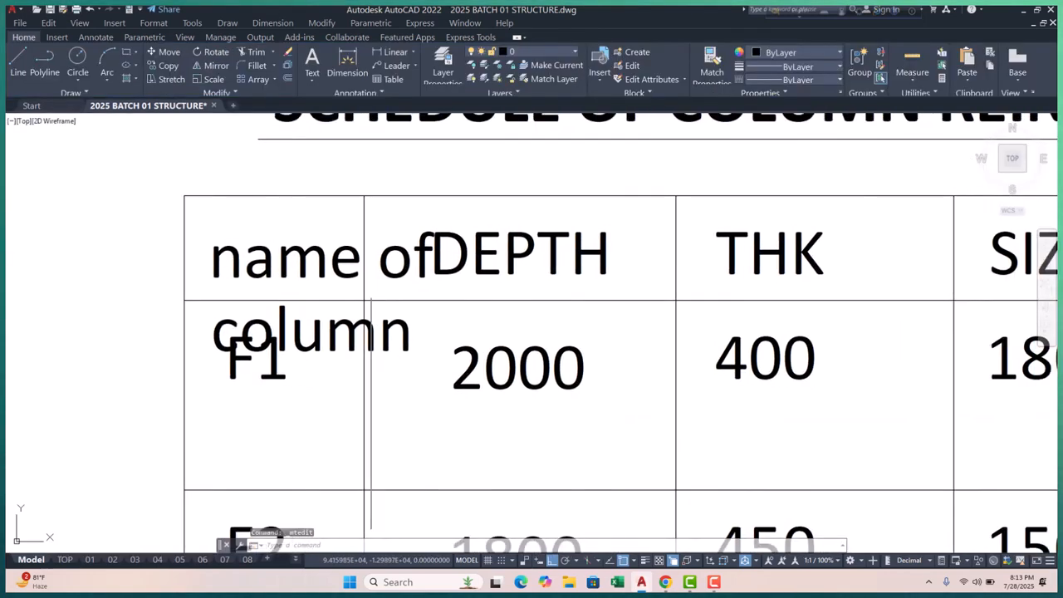
- Convert the "name of column" heading to uppercase and widen its text frame so it wraps onto two lines
{"action": "double_click", "coordinate": [288, 257]}
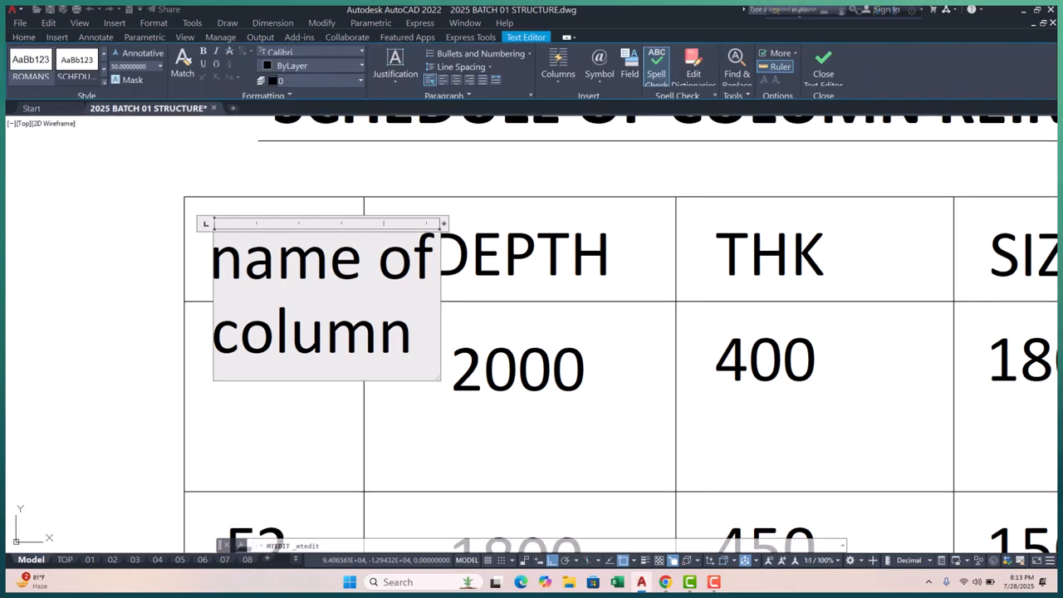
{"action": "key", "text": "ctrl+a"}
{"action": "left_click", "coordinate": [236, 78]}
{"action": "left_click", "coordinate": [249, 94]}
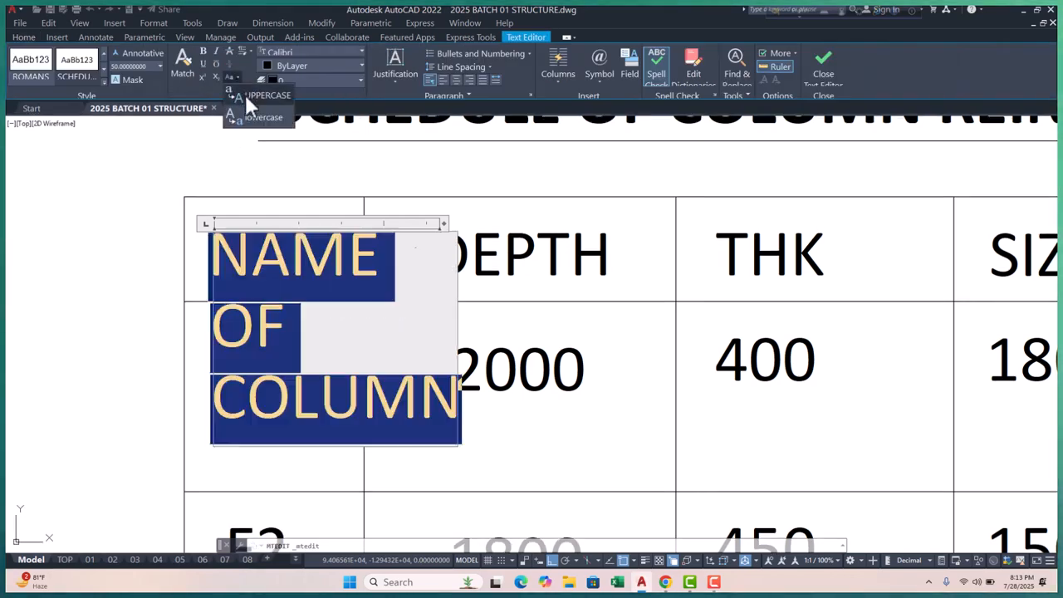
{"action": "left_click_drag", "start_coordinate": [446, 223], "coordinate": [490, 225]}
{"action": "left_click", "coordinate": [490, 225]}
{"action": "left_click", "coordinate": [638, 378]}
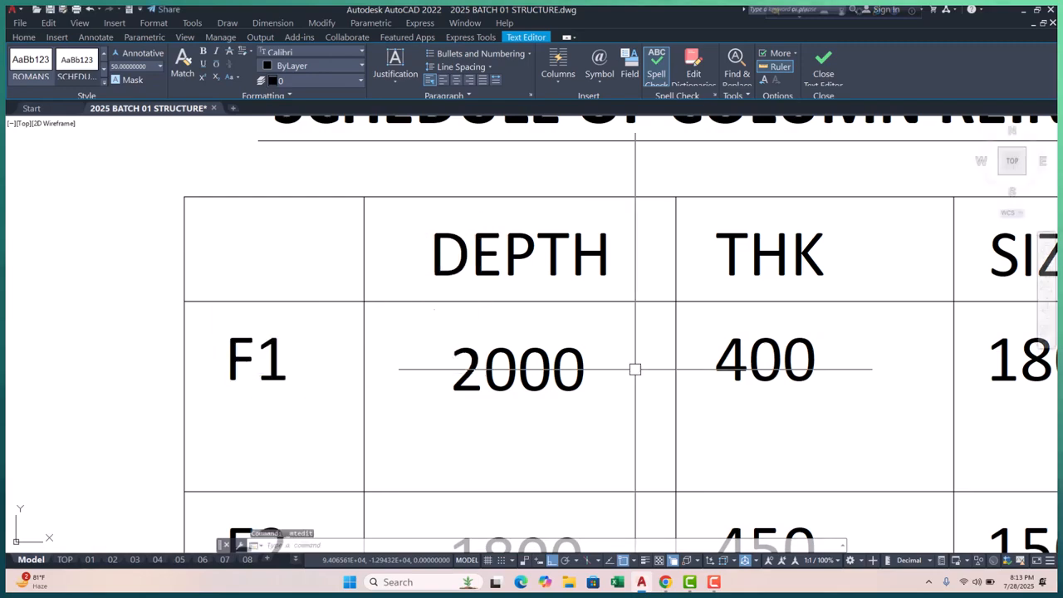
- Stretch the table horizontally from the DEPTH column onward to widen the first column for its "NAME OF COLUMN" heading
{"action": "scroll", "coordinate": [279, 248], "scroll_direction": "down", "scroll_amount": 2}
{"action": "middle_click_drag", "start_coordinate": [349, 297], "coordinate": [294, 261]}
{"action": "scroll", "coordinate": [297, 279], "scroll_direction": "down", "scroll_amount": 2}
{"action": "scroll", "coordinate": [284, 286], "scroll_direction": "up", "scroll_amount": 3}
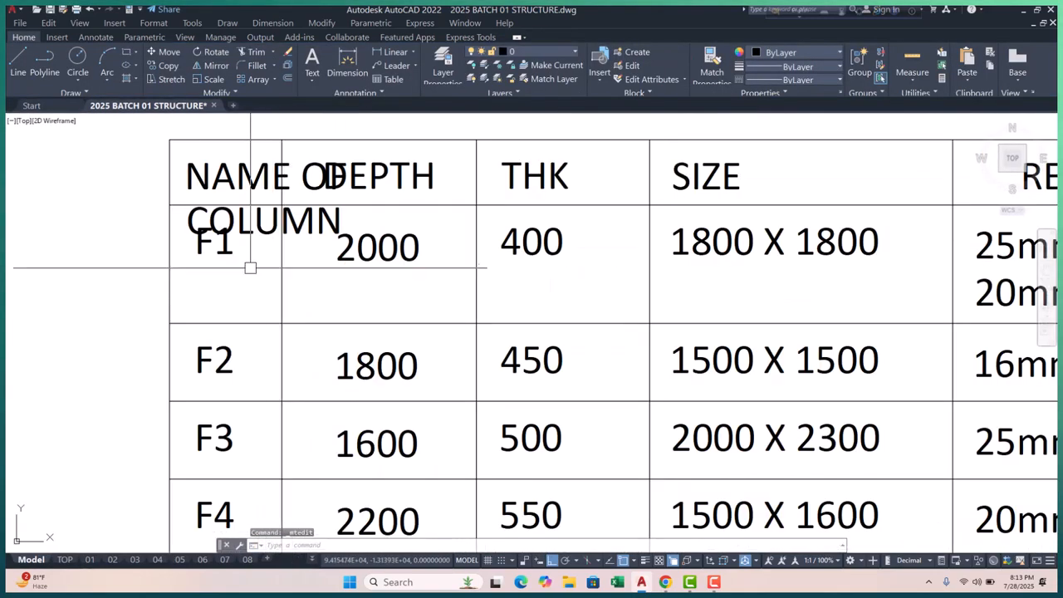
{"action": "scroll", "coordinate": [244, 248], "scroll_direction": "down", "scroll_amount": 4}
{"action": "key", "text": "Escape"}
{"action": "key", "text": "Escape"}
{"action": "key", "text": "Escape"}
{"action": "scroll", "coordinate": [262, 261], "scroll_direction": "up", "scroll_amount": 2}
{"action": "middle_click_drag", "start_coordinate": [259, 262], "coordinate": [233, 260]}
{"action": "scroll", "coordinate": [265, 238], "scroll_direction": "down", "scroll_amount": 2}
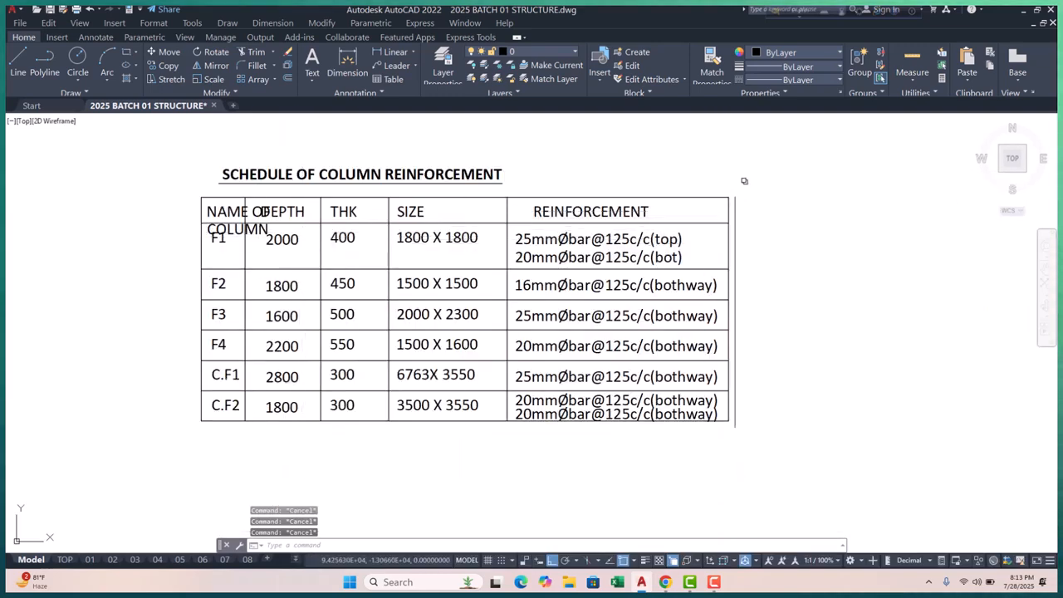
{"action": "left_click", "coordinate": [735, 191]}
{"action": "left_click", "coordinate": [241, 461]}
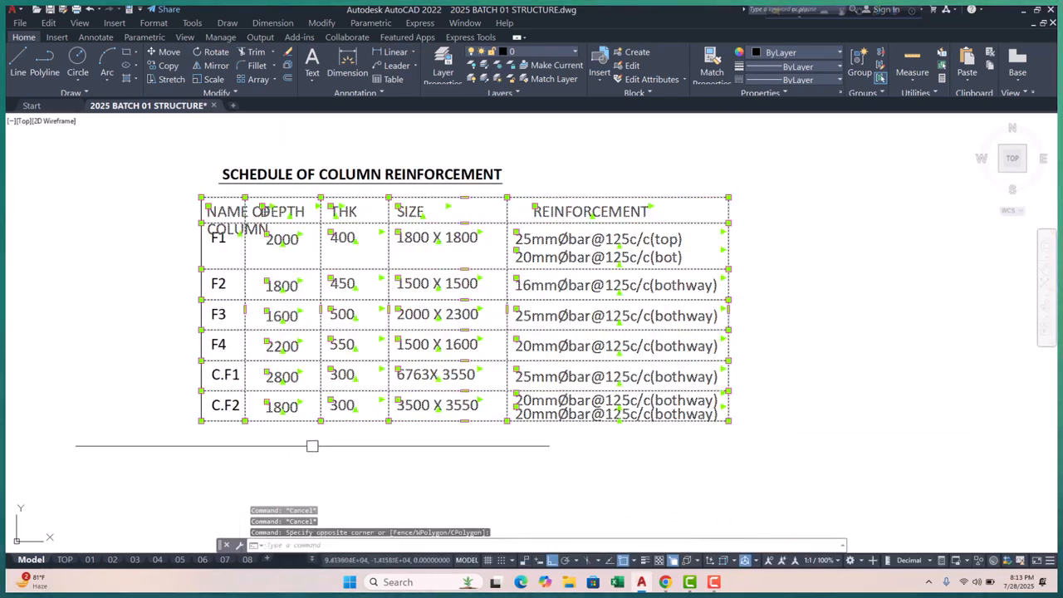
{"action": "type", "text": "s"}
{"action": "key", "text": "Return"}
{"action": "left_click", "coordinate": [391, 450]}
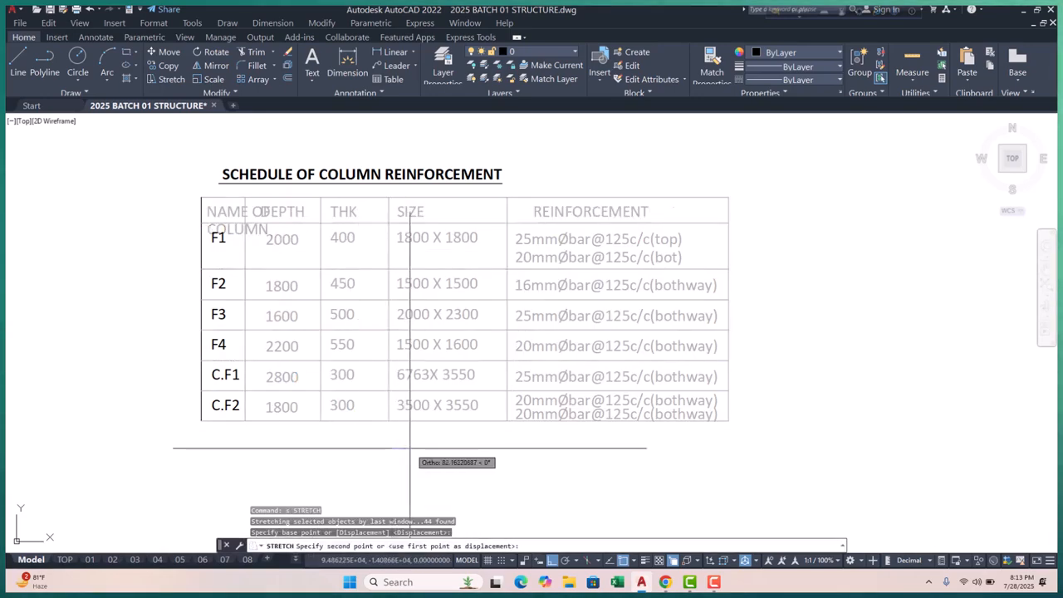
{"action": "left_click", "coordinate": [439, 449]}
- Move the horizontal line under the heading row down below the word "COLUMN" to make the row taller
{"action": "scroll", "coordinate": [237, 231], "scroll_direction": "up", "scroll_amount": 4}
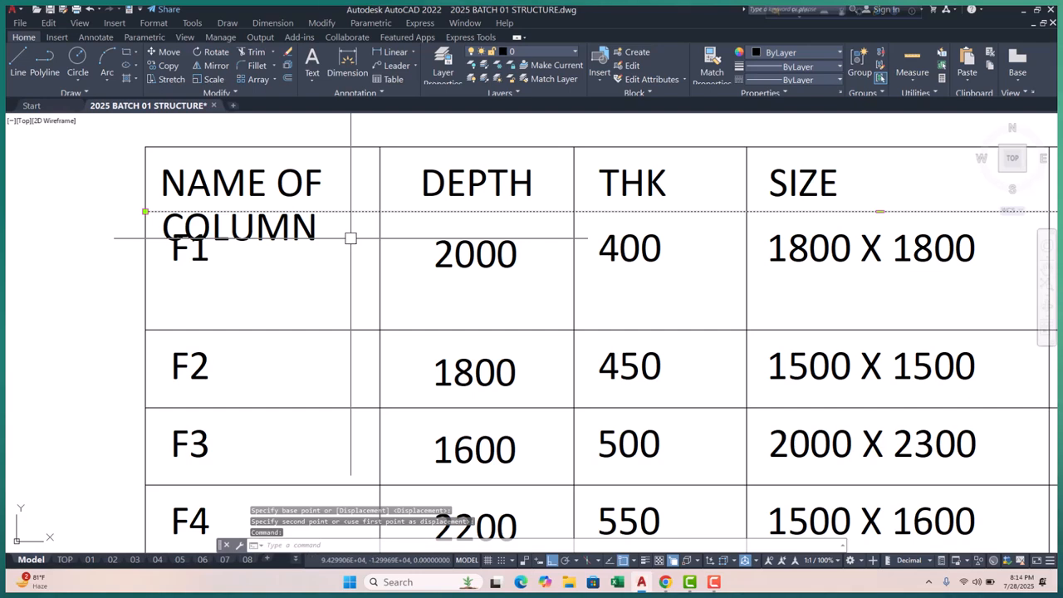
{"action": "type", "text": "m"}
{"action": "key", "text": "Return"}
{"action": "left_click", "coordinate": [90, 266]}
{"action": "key", "text": "Escape"}
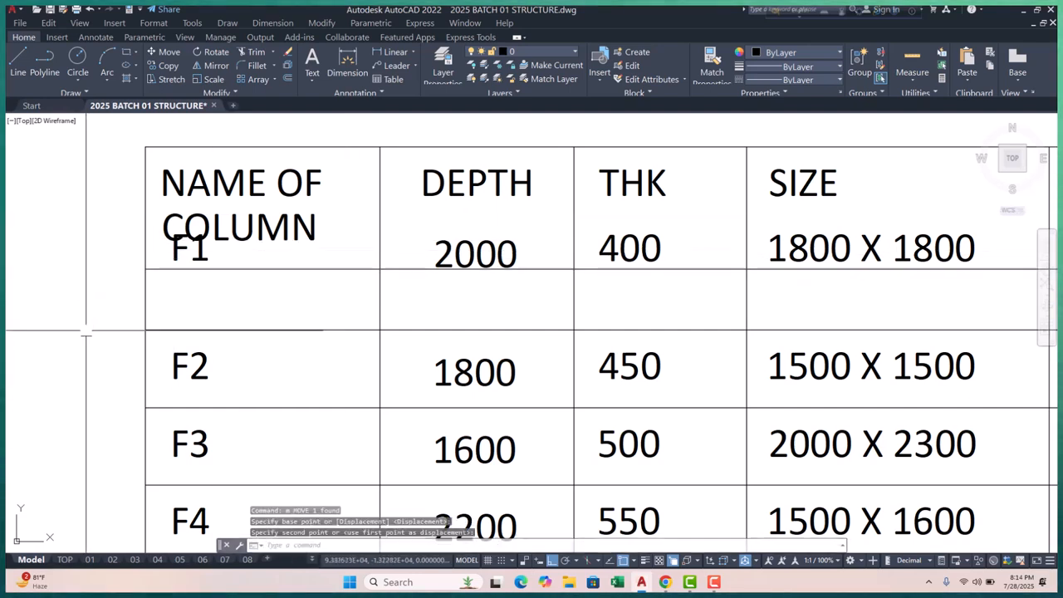
- Erase the "F1" label that overlaps the "NAME OF COLUMN" heading
{"action": "left_click", "coordinate": [200, 250]}
{"action": "type", "text": "e"}
{"action": "key", "text": "Return"}
- Replace the "DEPTH" column heading with "UP TO FGL" and widen its text frame so it fits on one line
{"action": "mouse_move", "coordinate": [300, 308]}
{"action": "middle_mouse_down"}
{"action": "mouse_move", "coordinate": [265, 304]}
{"action": "mouse_move", "coordinate": [277, 294]}
{"action": "middle_mouse_up"}
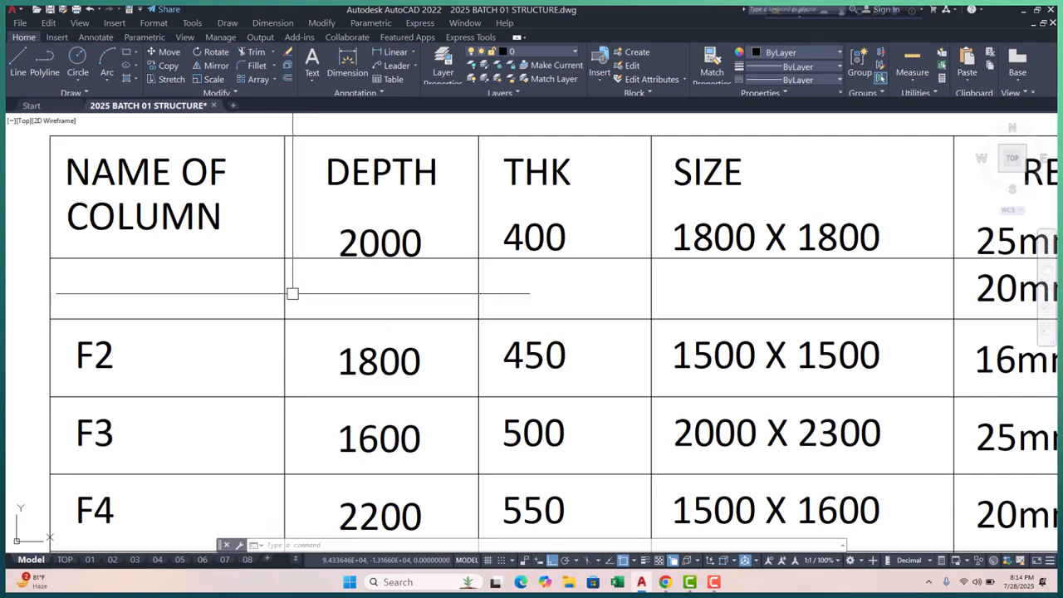
{"action": "scroll", "coordinate": [289, 294], "scroll_direction": "down", "scroll_amount": 3}
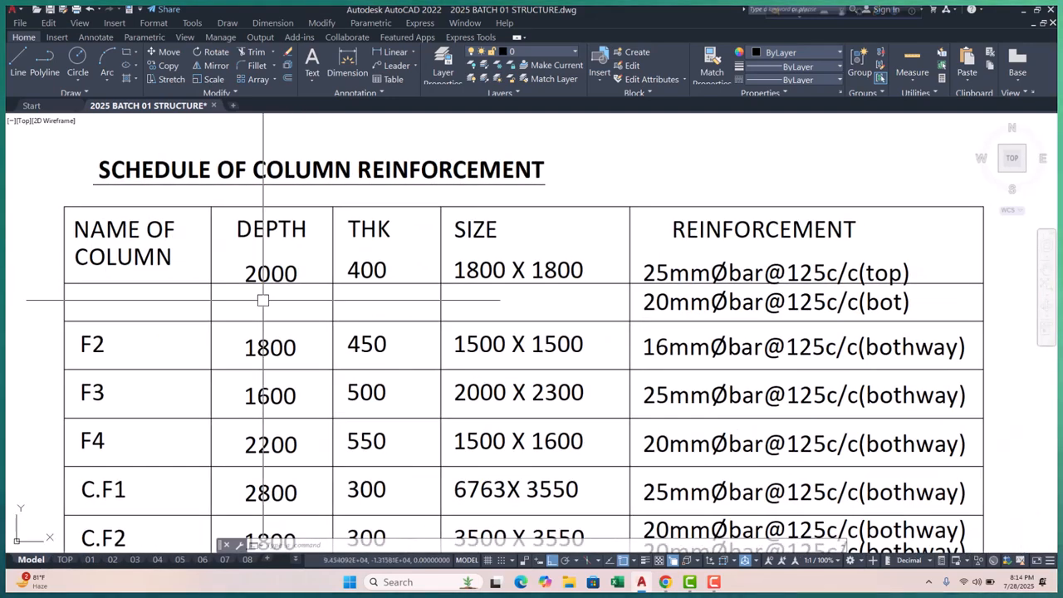
{"action": "mouse_move", "coordinate": [263, 300]}
{"action": "middle_mouse_down"}
{"action": "mouse_move", "coordinate": [193, 289]}
{"action": "mouse_move", "coordinate": [251, 319]}
{"action": "middle_mouse_up"}
{"action": "scroll", "coordinate": [235, 260], "scroll_direction": "up", "scroll_amount": 2}
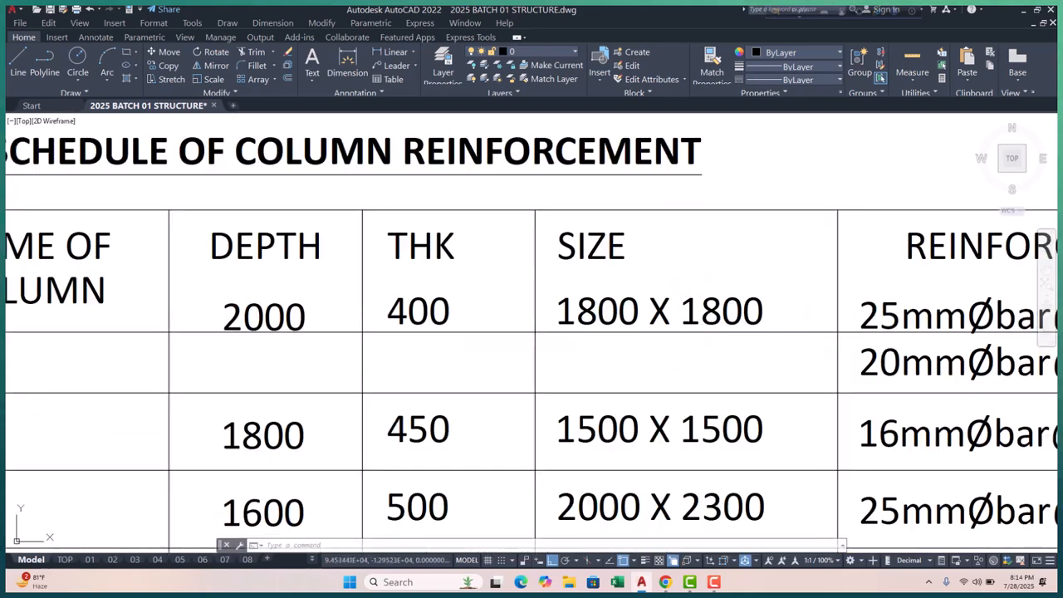
{"action": "double_click", "coordinate": [313, 258]}
{"action": "left_click_drag", "start_coordinate": [318, 256], "coordinate": [228, 264]}
{"action": "double_click", "coordinate": [215, 267]}
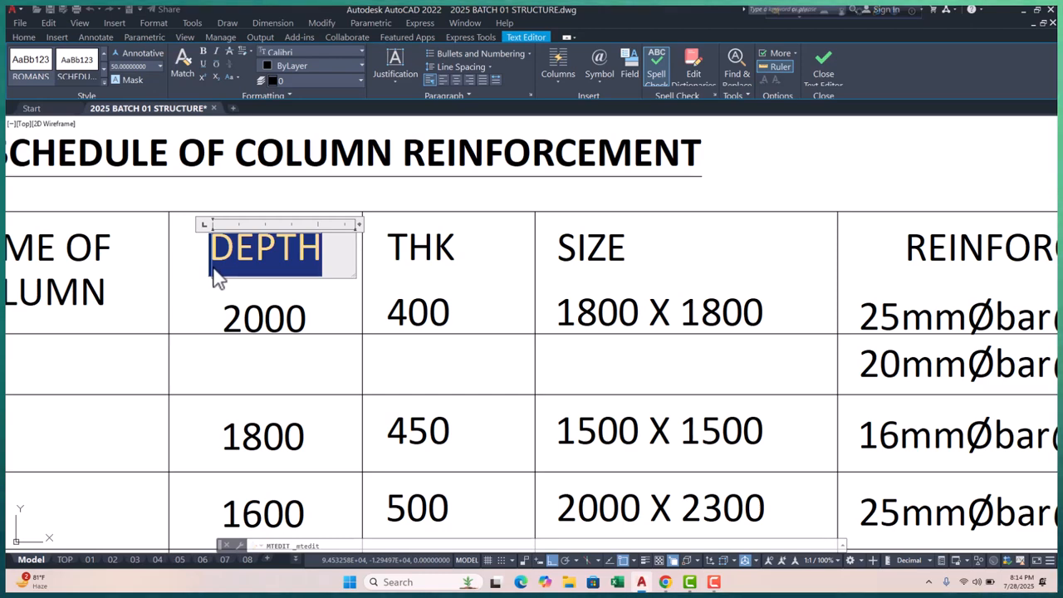
{"action": "type", "text": "UP TO"}
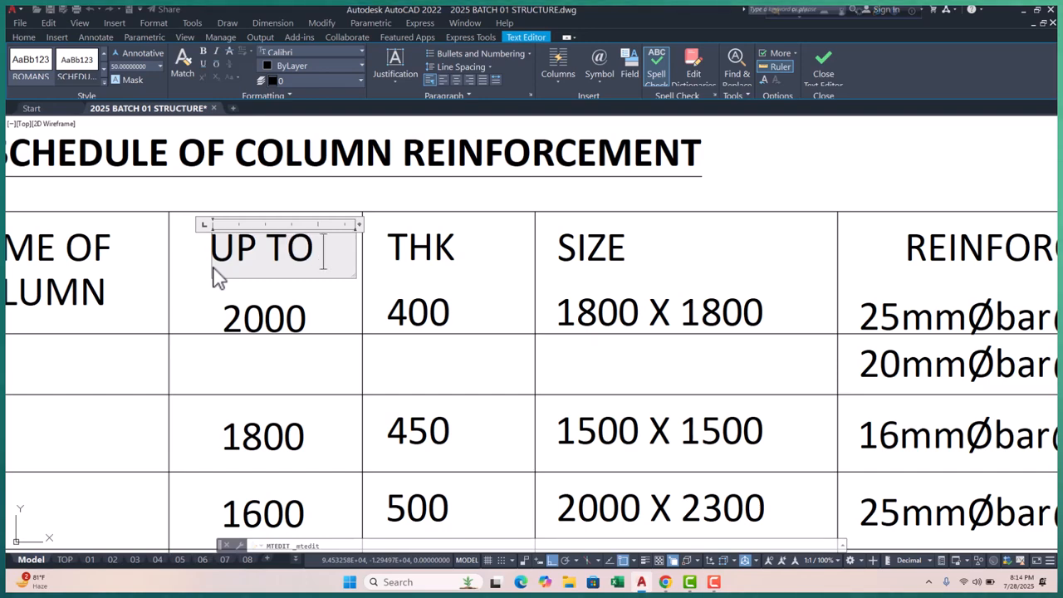
{"action": "type", "text": " FGL"}
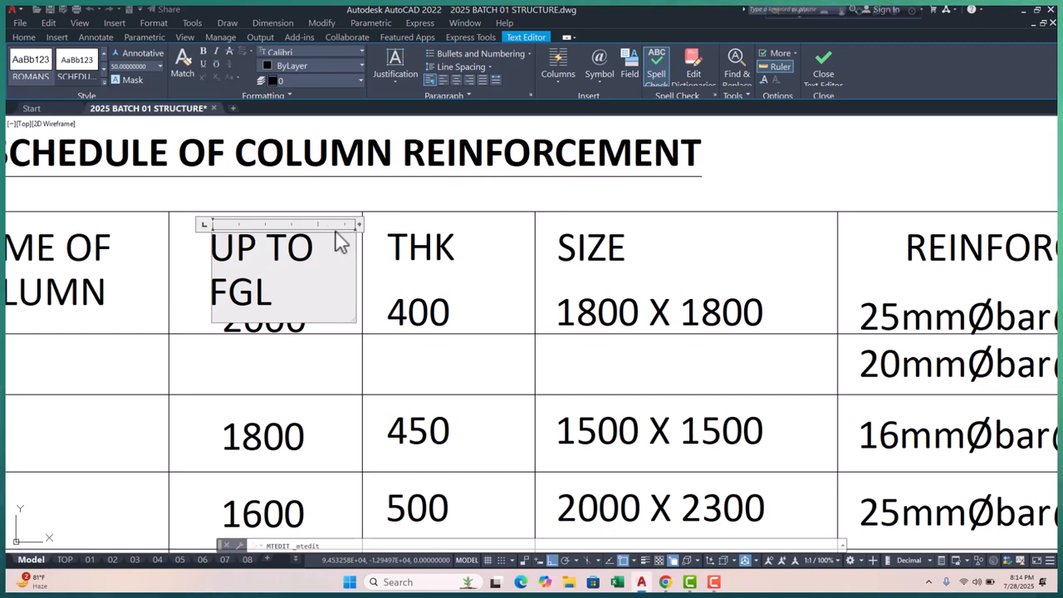
{"action": "left_click_drag", "start_coordinate": [358, 224], "coordinate": [409, 226]}
{"action": "left_click", "coordinate": [463, 245]}
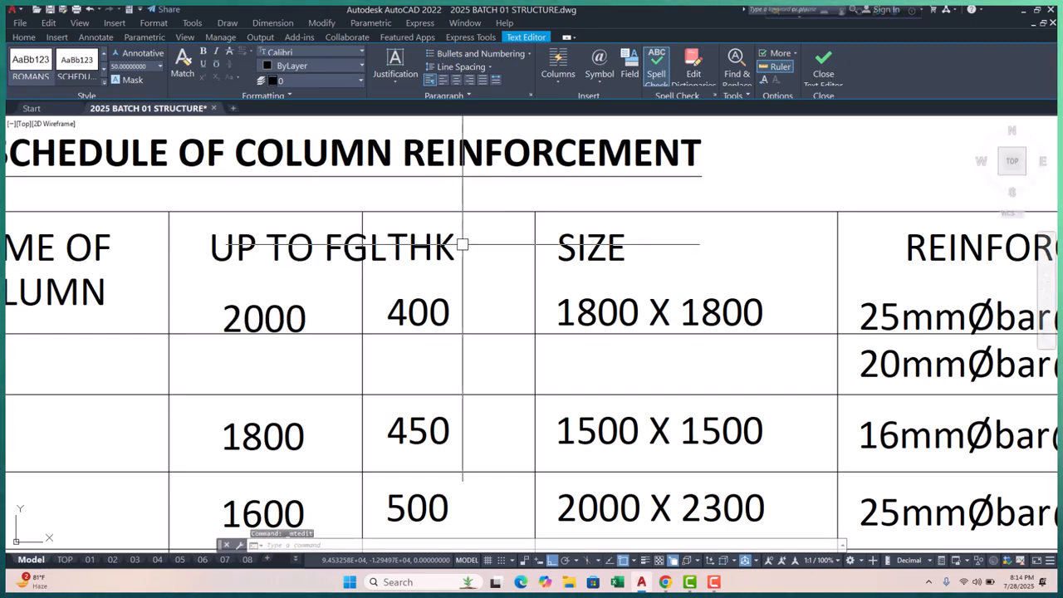
{"action": "scroll", "coordinate": [268, 189], "scroll_direction": "down", "scroll_amount": 2}
{"action": "middle_click_drag", "start_coordinate": [358, 222], "coordinate": [300, 231]}
{"action": "left_click", "coordinate": [273, 246]}
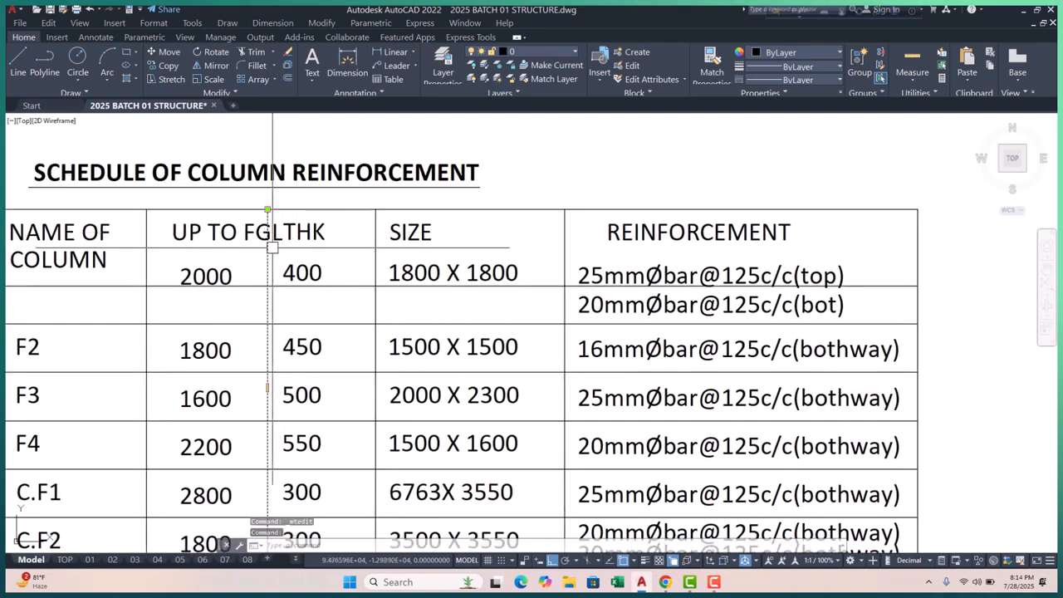
{"action": "key", "text": "Escape"}
{"action": "left_click", "coordinate": [300, 236]}
{"action": "left_click", "coordinate": [311, 279]}
{"action": "key", "text": "Escape"}
{"action": "key", "text": "Escape"}
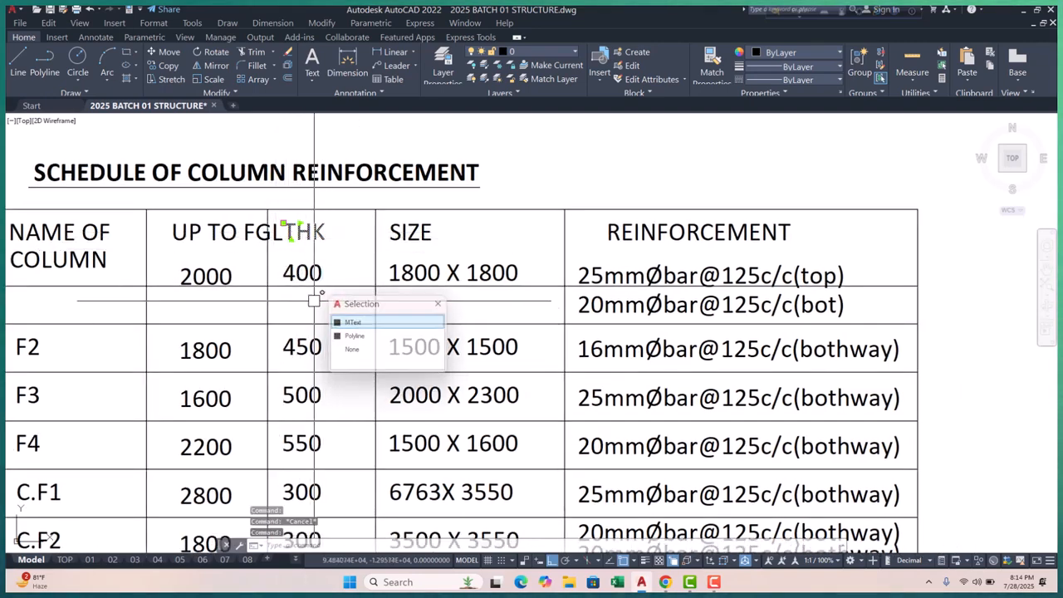
- Erase the "THK" column's heading, values and dividing line from the schedule table
{"action": "scroll", "coordinate": [281, 279], "scroll_direction": "up", "scroll_amount": 2}
{"action": "middle_click_drag", "start_coordinate": [277, 255], "coordinate": [250, 372]}
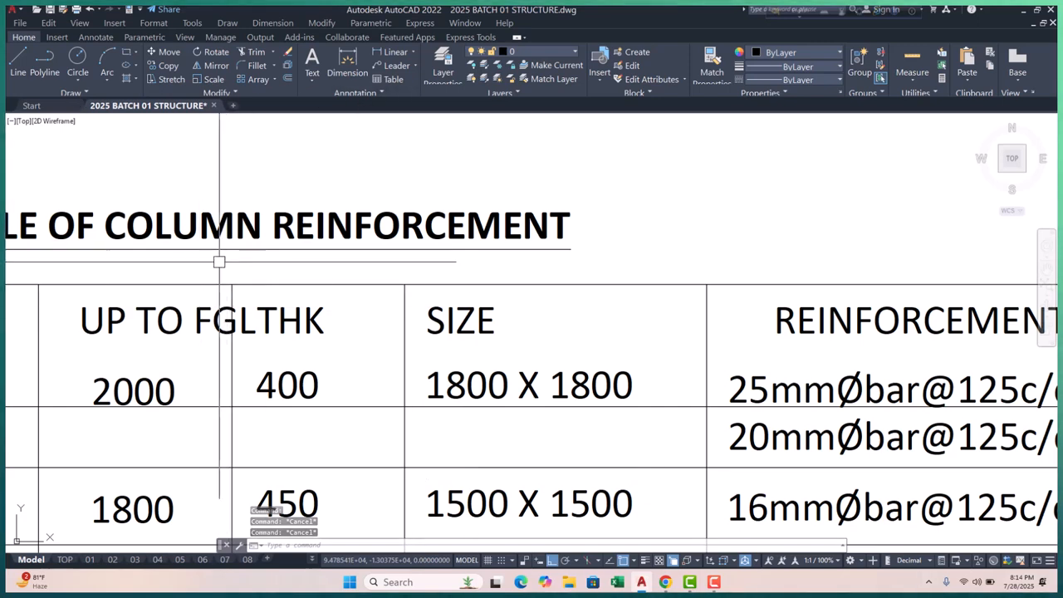
{"action": "left_click", "coordinate": [218, 262]}
{"action": "scroll", "coordinate": [218, 264], "scroll_direction": "down", "scroll_amount": 6}
{"action": "scroll", "coordinate": [256, 399], "scroll_direction": "up", "scroll_amount": 2}
{"action": "left_click", "coordinate": [254, 418]}
{"action": "type", "text": "e"}
{"action": "key", "text": "Return"}
{"action": "scroll", "coordinate": [182, 195], "scroll_direction": "up", "scroll_amount": 2}
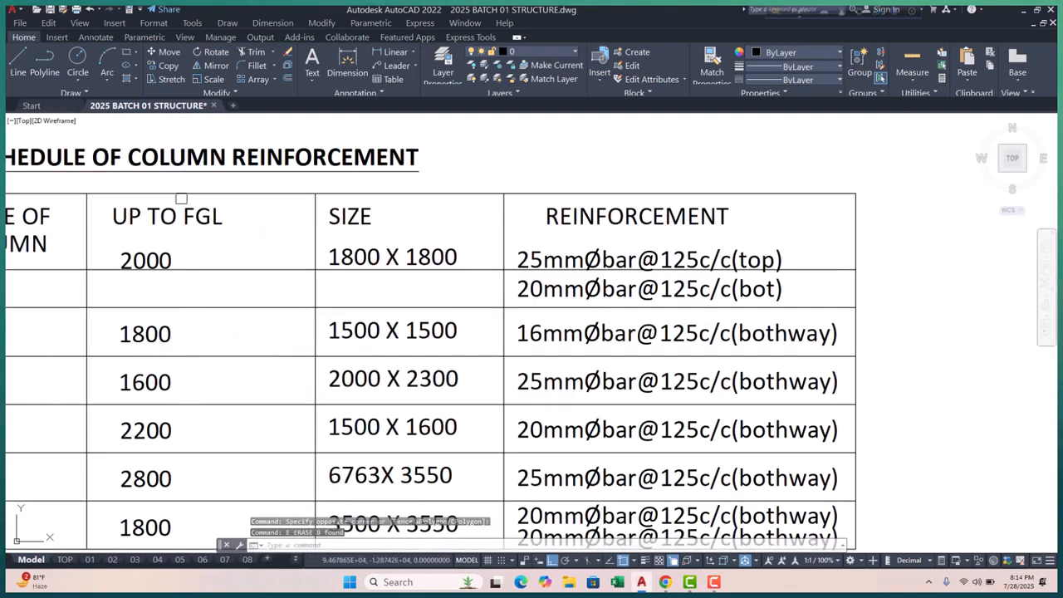
- Undo the erasure of the "UP TO FGL" heading and move it to the middle of its widened column
{"action": "scroll", "coordinate": [213, 245], "scroll_direction": "up", "scroll_amount": 2}
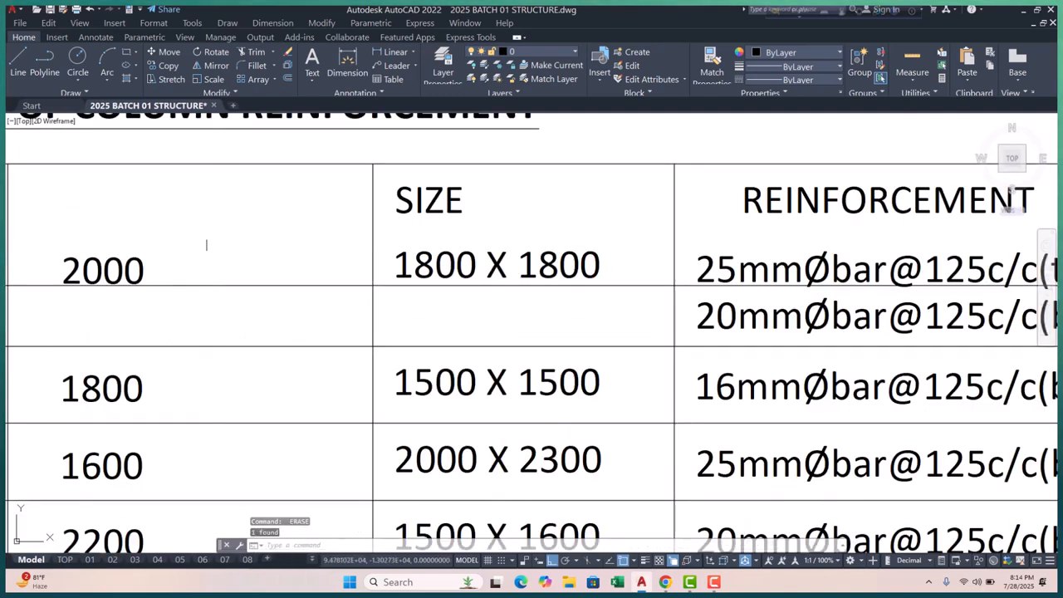
{"action": "key", "text": "ctrl+z"}
{"action": "key", "text": "ctrl+z"}
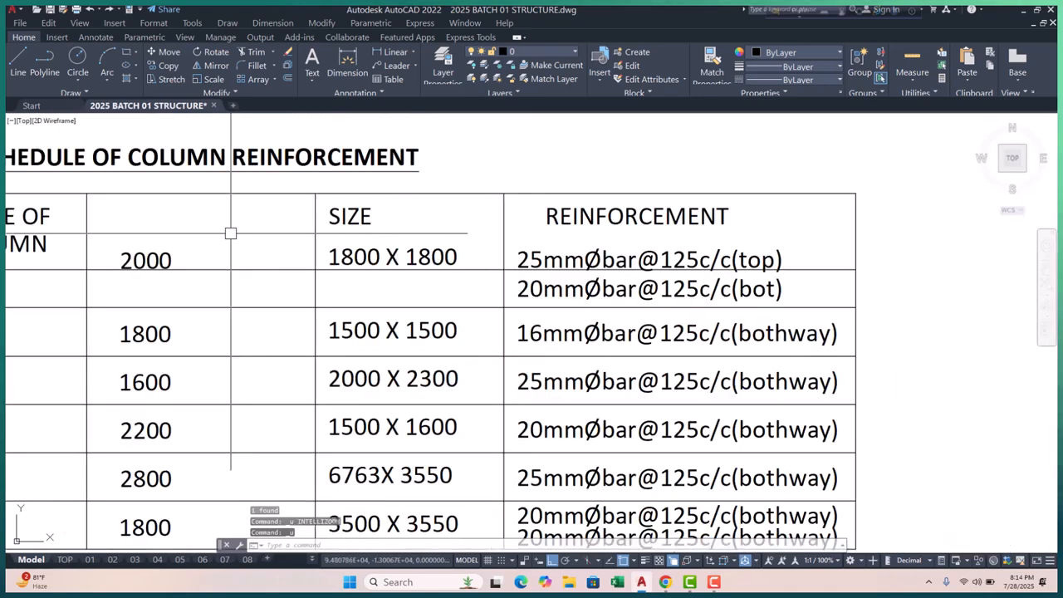
{"action": "left_click", "coordinate": [197, 221]}
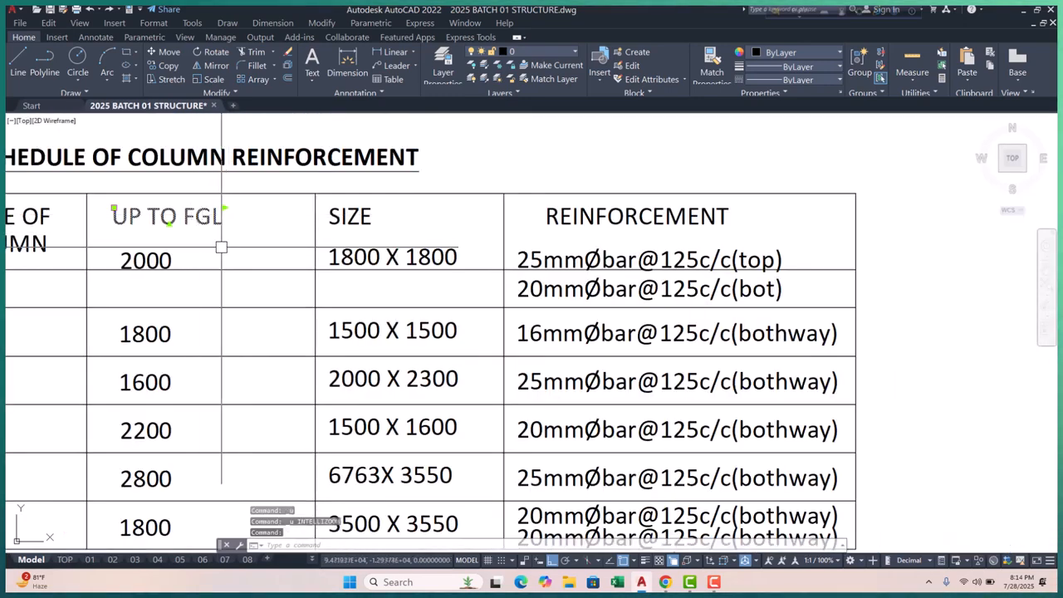
{"action": "type", "text": "m"}
{"action": "key", "text": "Return"}
{"action": "left_click", "coordinate": [232, 256]}
{"action": "scroll", "coordinate": [260, 255], "scroll_direction": "down", "scroll_amount": 2}
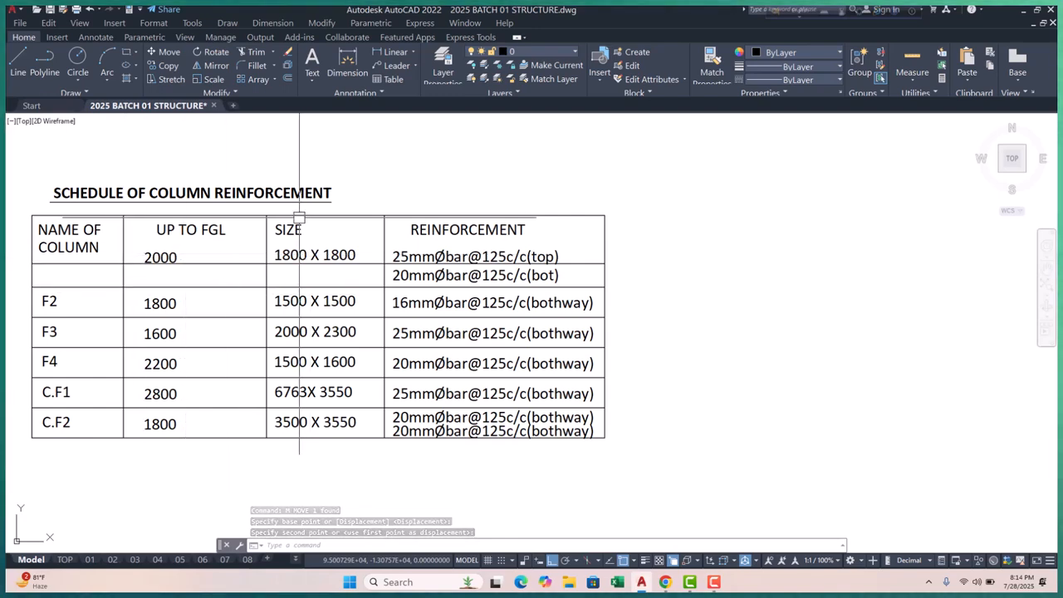
- Replace the "SIZE" column heading with "FGL TO ABOVE" and widen its text frame so it fits on one line
{"action": "scroll", "coordinate": [301, 218], "scroll_direction": "up", "scroll_amount": 4}
{"action": "left_click", "coordinate": [293, 246]}
{"action": "double_click", "coordinate": [299, 248]}
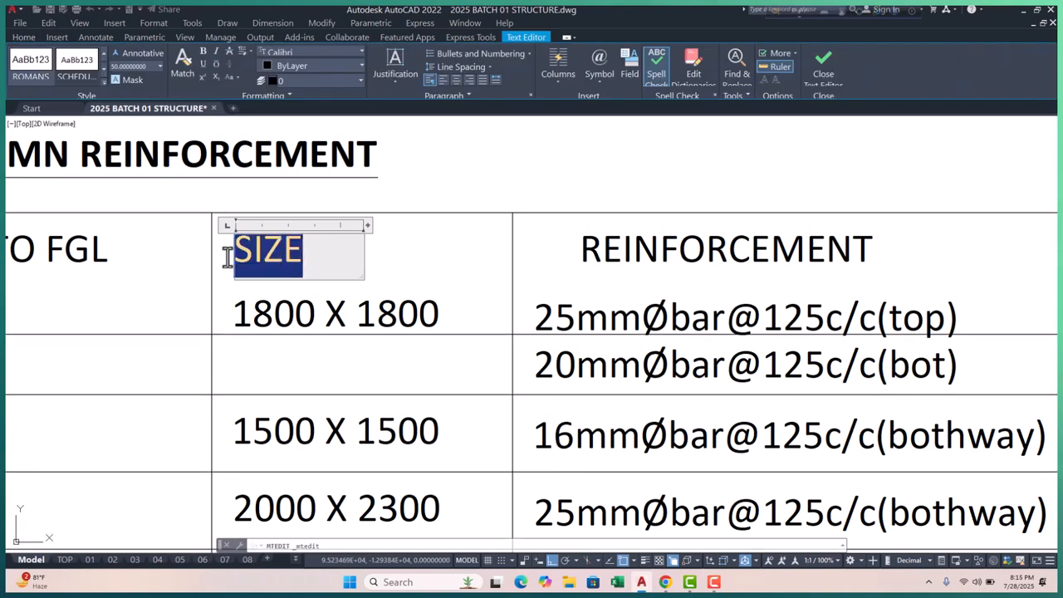
{"action": "type", "text": "FG"}
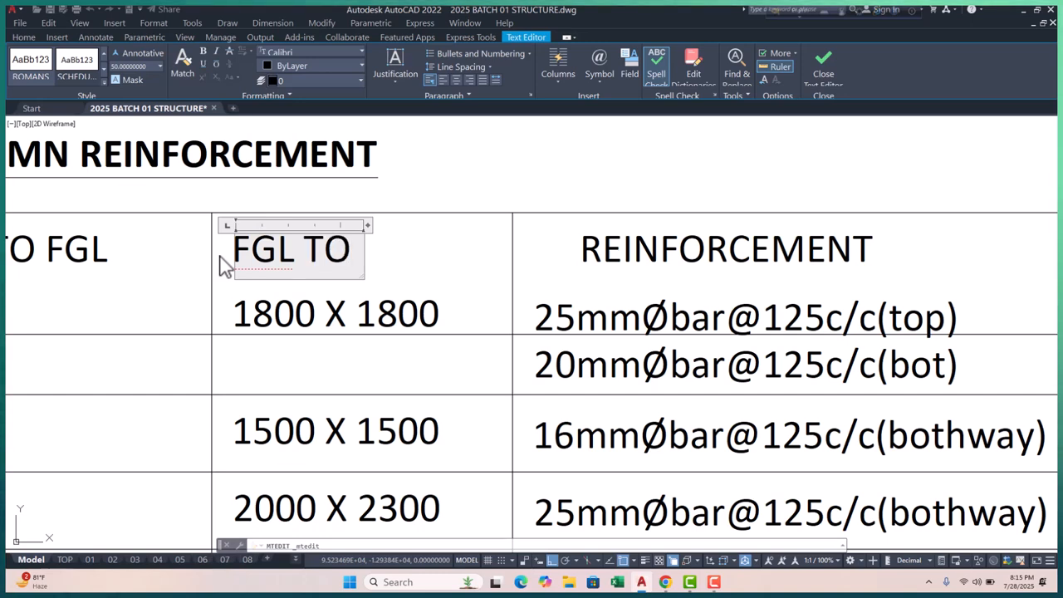
{"action": "type", "text": "L TO"}
{"action": "key", "text": "Return"}
{"action": "type", "text": "ABOVE"}
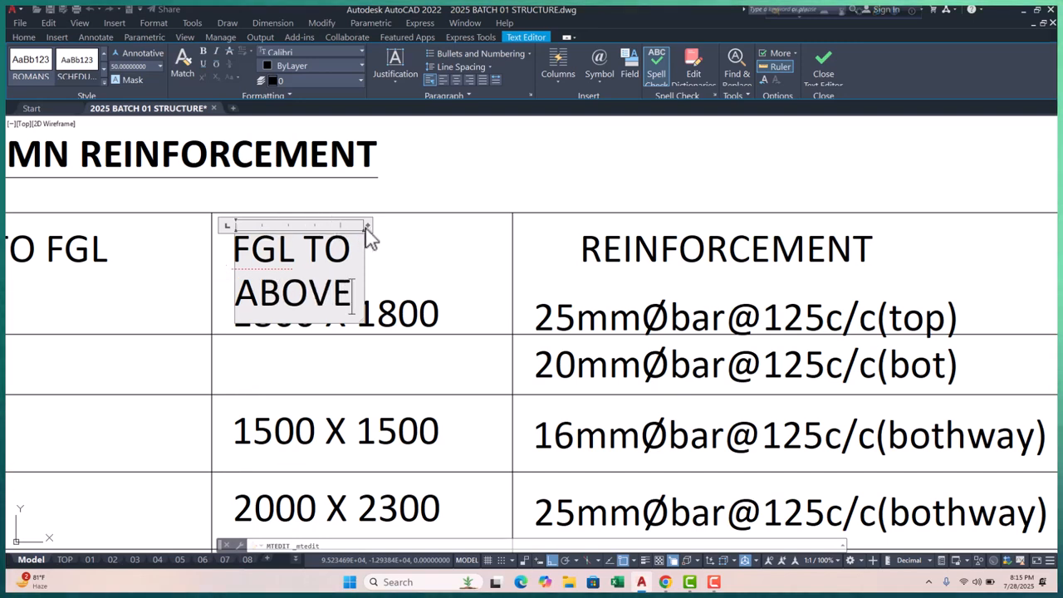
{"action": "left_click_drag", "start_coordinate": [368, 225], "coordinate": [486, 240]}
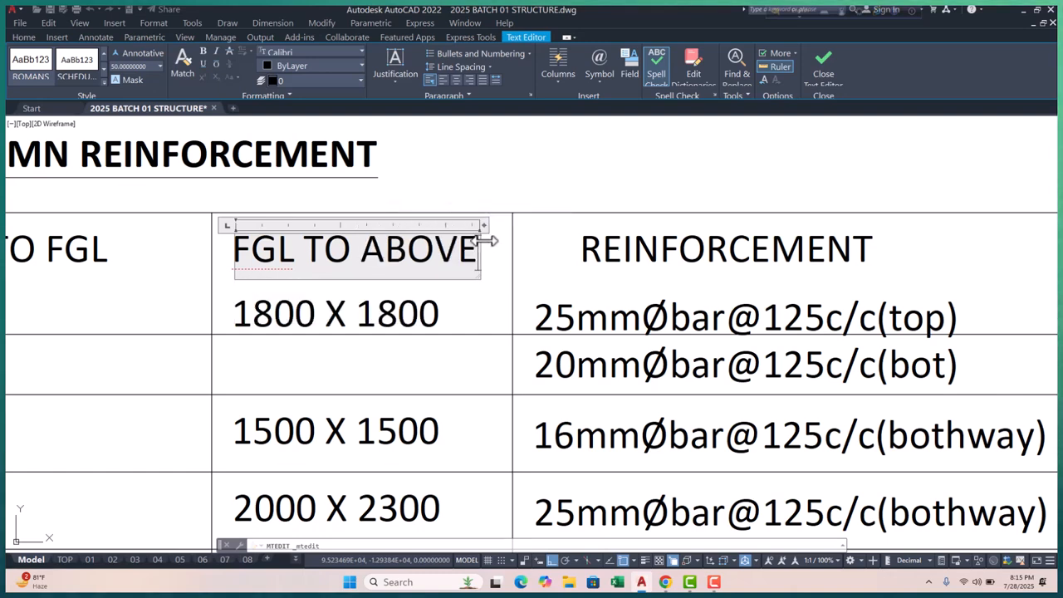
{"action": "left_click", "coordinate": [555, 259]}
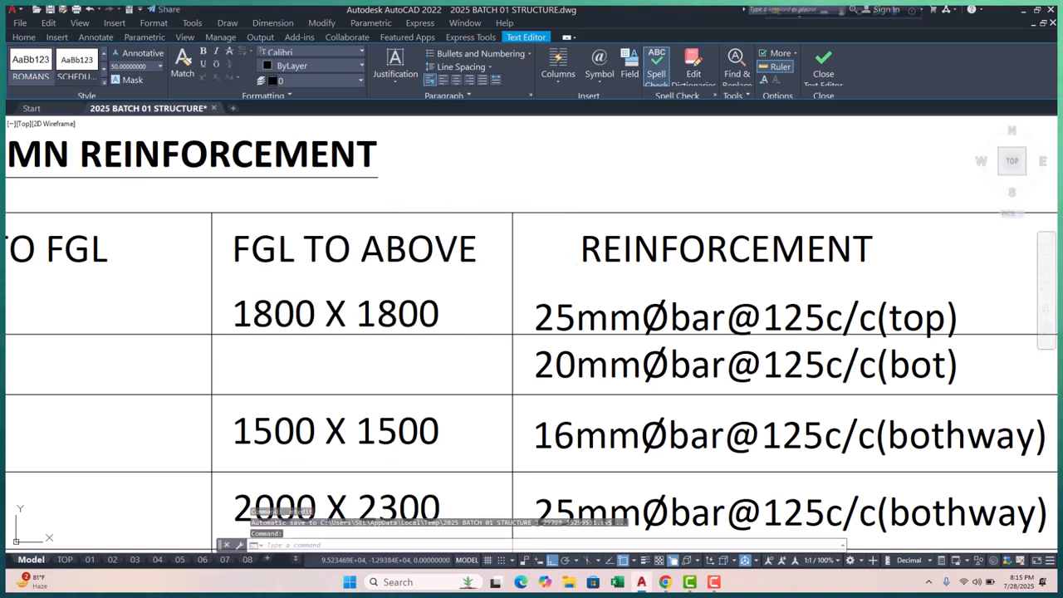
- Erase the "REINFORCEMENT" column's heading, bar entries and outer border line
{"action": "scroll", "coordinate": [280, 209], "scroll_direction": "down", "scroll_amount": 5}
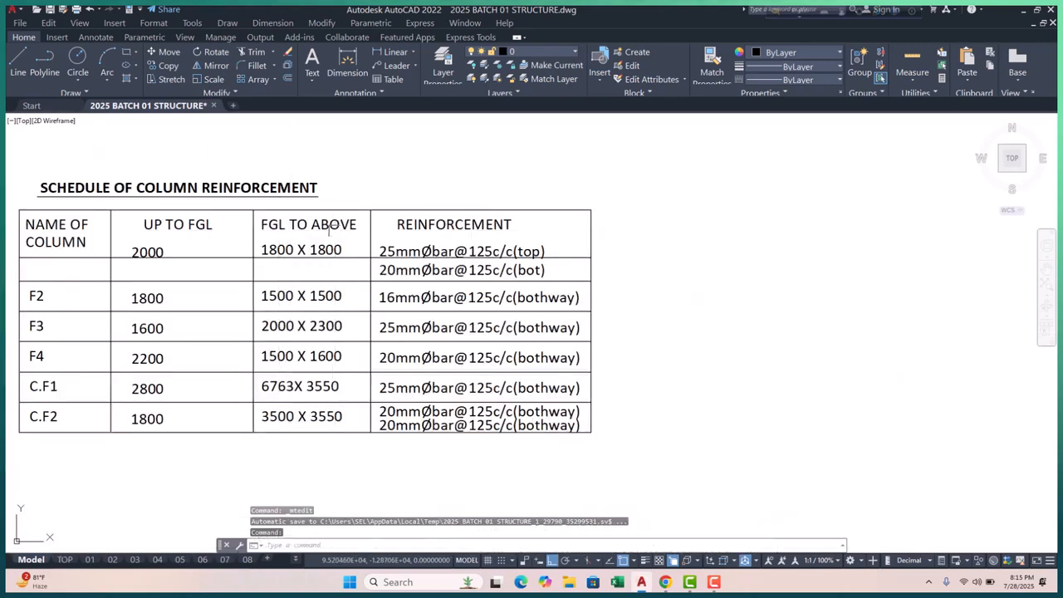
{"action": "left_click", "coordinate": [340, 184]}
{"action": "scroll", "coordinate": [339, 184], "scroll_direction": "down", "scroll_amount": 2}
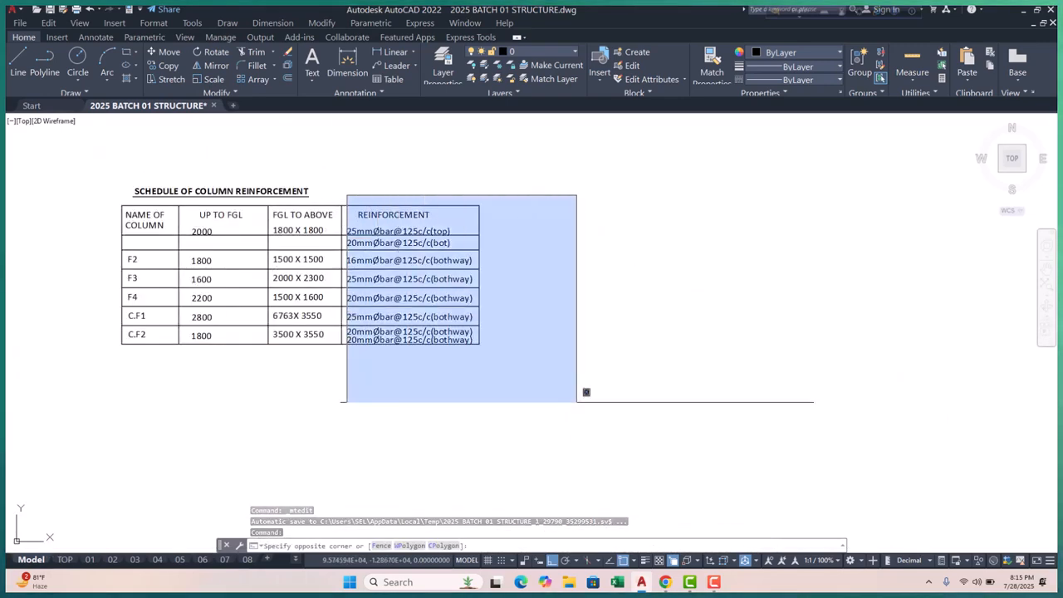
{"action": "left_click", "coordinate": [574, 394]}
{"action": "type", "text": "e"}
{"action": "key", "text": "Return"}
- Stretch the leftover horizontal row lines back to the outer edge of the "FGL TO ABOVE" column
{"action": "left_click", "coordinate": [500, 166]}
{"action": "left_click", "coordinate": [450, 377]}
{"action": "type", "text": "s"}
{"action": "key", "text": "Return"}
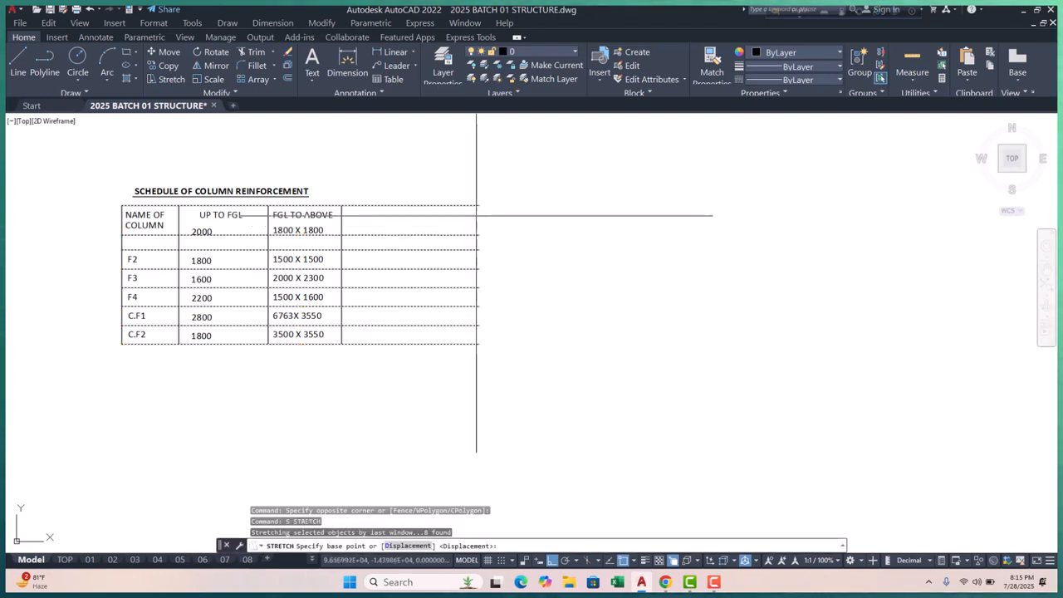
{"action": "left_click", "coordinate": [479, 205]}
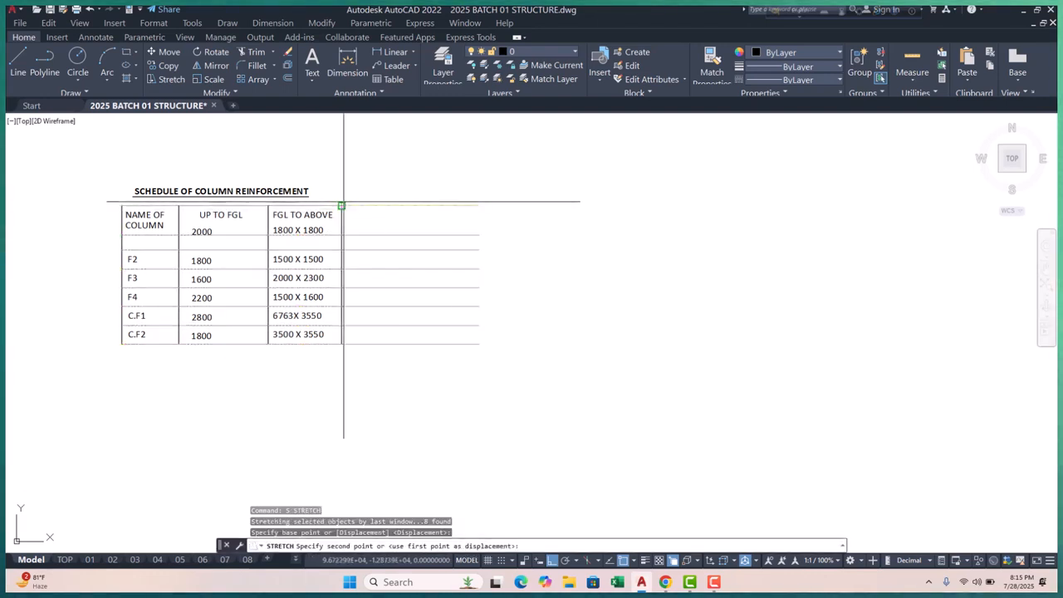
{"action": "left_click", "coordinate": [342, 205]}
{"action": "scroll", "coordinate": [272, 259], "scroll_direction": "up", "scroll_amount": 2}
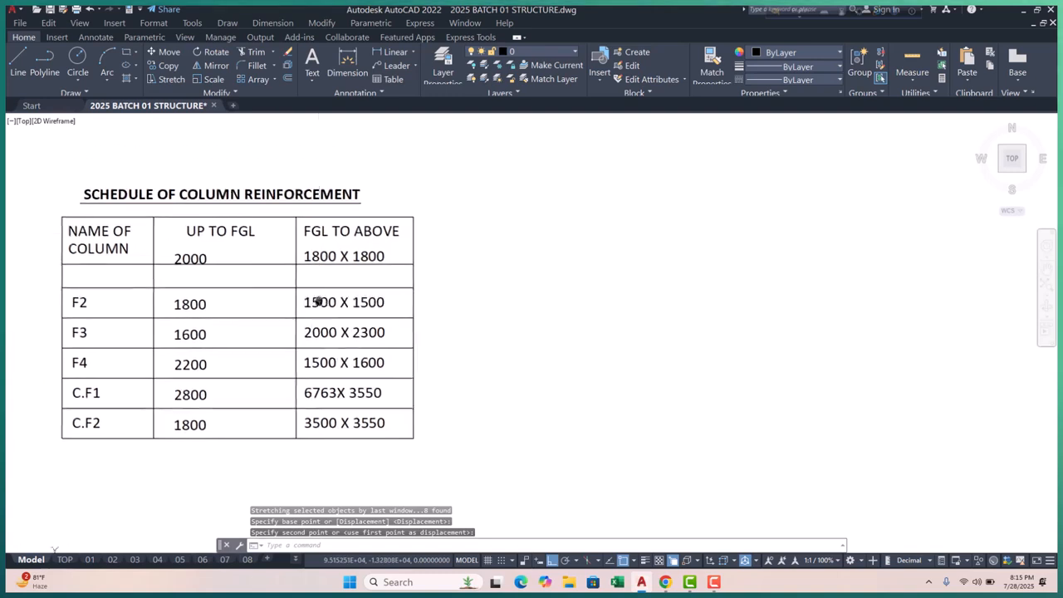
- Delete the "1800 X 1800" and "2000" entries that sit in the heading row
{"action": "middle_click_drag", "start_coordinate": [238, 261], "coordinate": [275, 275]}
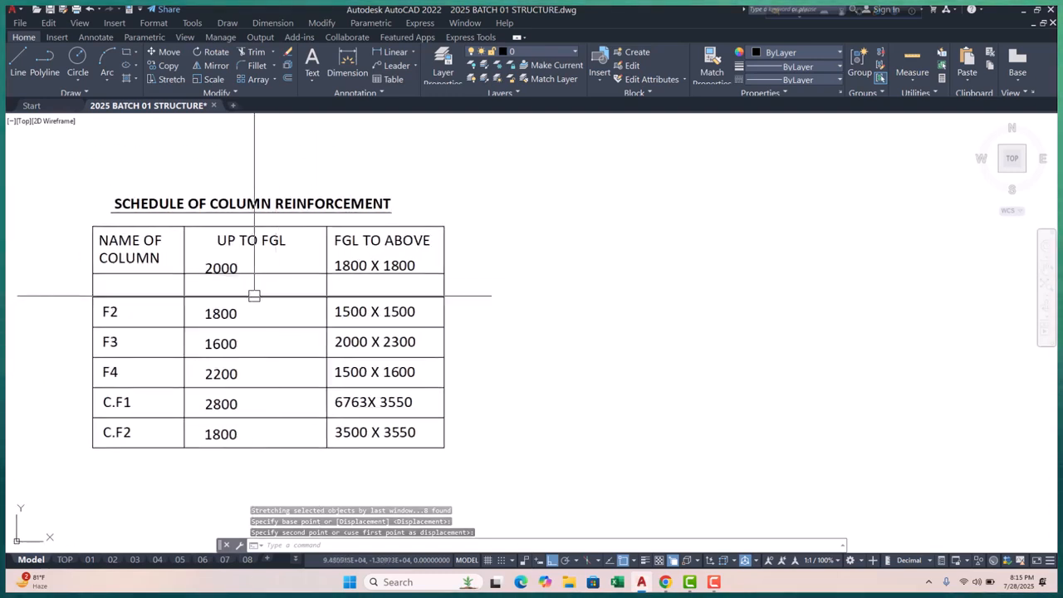
{"action": "scroll", "coordinate": [360, 263], "scroll_direction": "up", "scroll_amount": 2}
{"action": "left_click", "coordinate": [359, 264]}
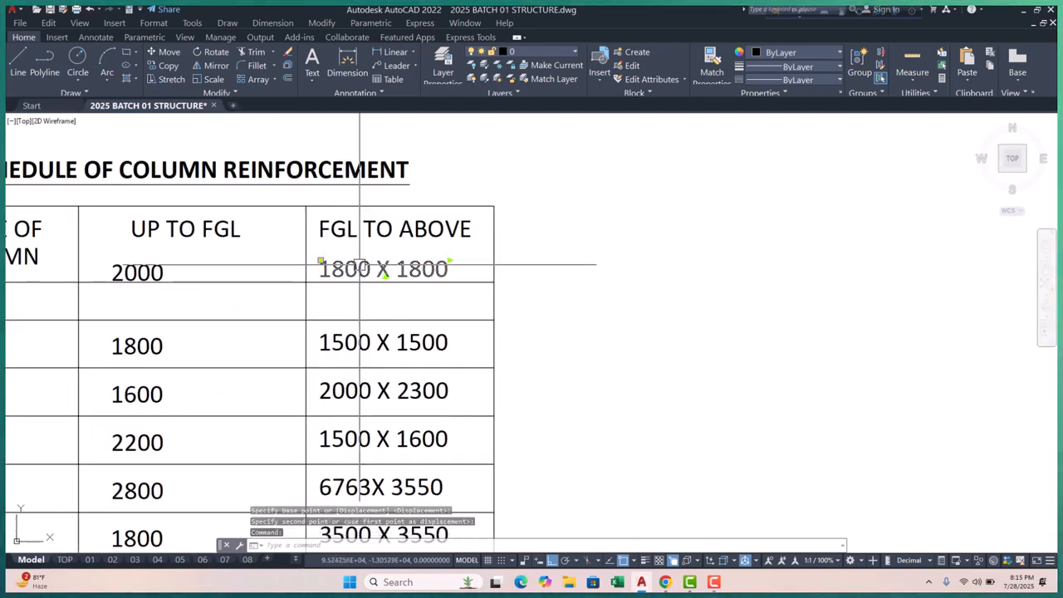
{"action": "key", "text": "Delete"}
{"action": "left_click", "coordinate": [116, 273]}
{"action": "key", "text": "Delete"}
{"action": "scroll", "coordinate": [248, 281], "scroll_direction": "down", "scroll_amount": 5}
{"action": "scroll", "coordinate": [208, 242], "scroll_direction": "up", "scroll_amount": 3}
{"action": "scroll", "coordinate": [208, 241], "scroll_direction": "up", "scroll_amount": 4}
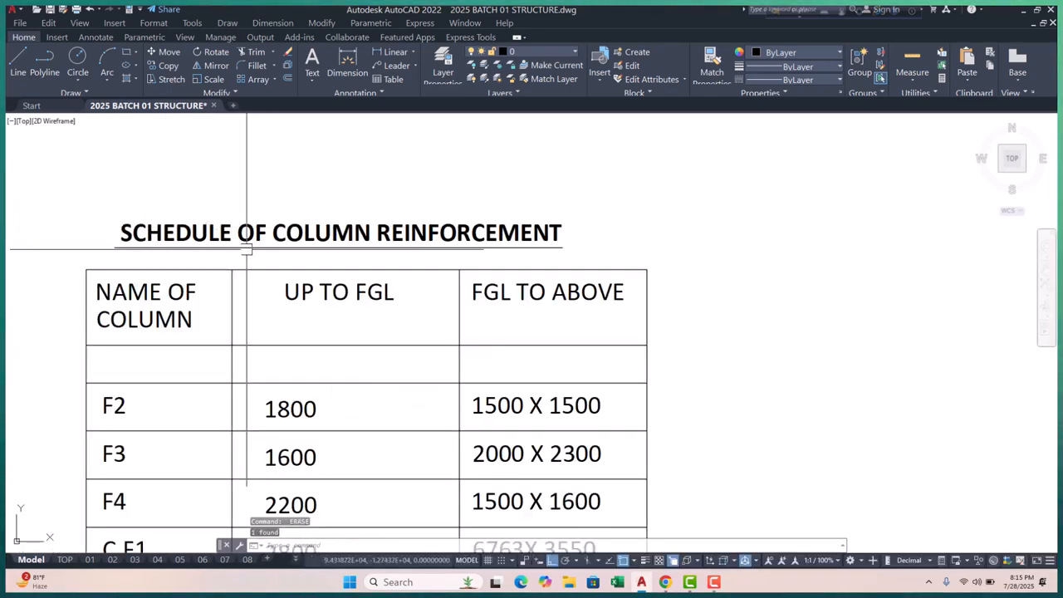
{"action": "scroll", "coordinate": [278, 238], "scroll_direction": "down", "scroll_amount": 4}
{"action": "scroll", "coordinate": [340, 307], "scroll_direction": "up", "scroll_amount": 2}
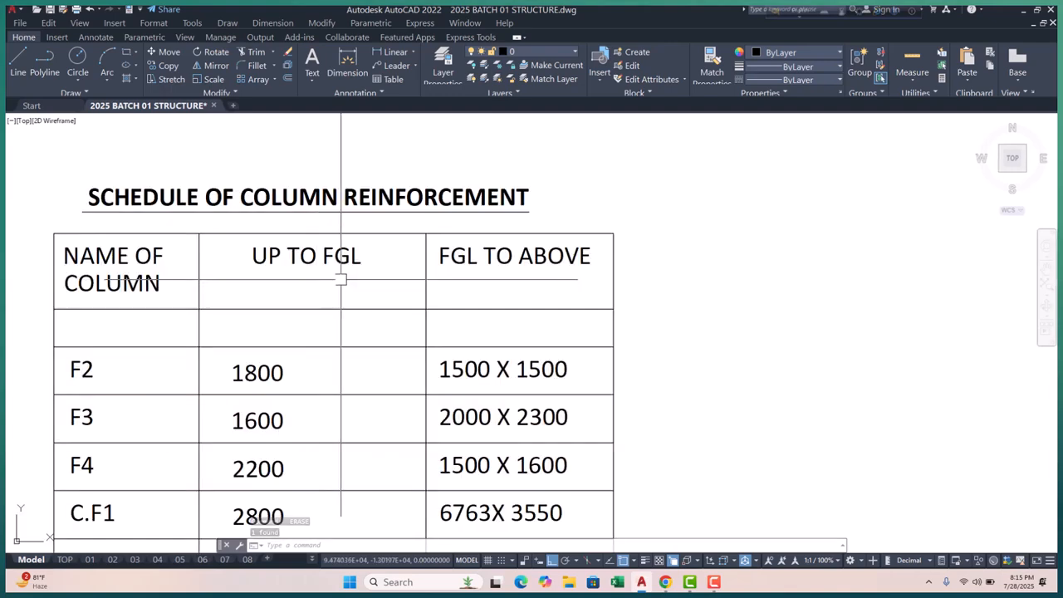
- Erase the horizontal line between the empty row and the F2 row to merge them into one taller row
{"action": "scroll", "coordinate": [328, 278], "scroll_direction": "down", "scroll_amount": 3}
{"action": "scroll", "coordinate": [286, 342], "scroll_direction": "up", "scroll_amount": 1}
{"action": "scroll", "coordinate": [287, 342], "scroll_direction": "up", "scroll_amount": 2}
{"action": "scroll", "coordinate": [304, 289], "scroll_direction": "down", "scroll_amount": 2}
{"action": "scroll", "coordinate": [199, 295], "scroll_direction": "up", "scroll_amount": 2}
{"action": "left_click", "coordinate": [249, 296]}
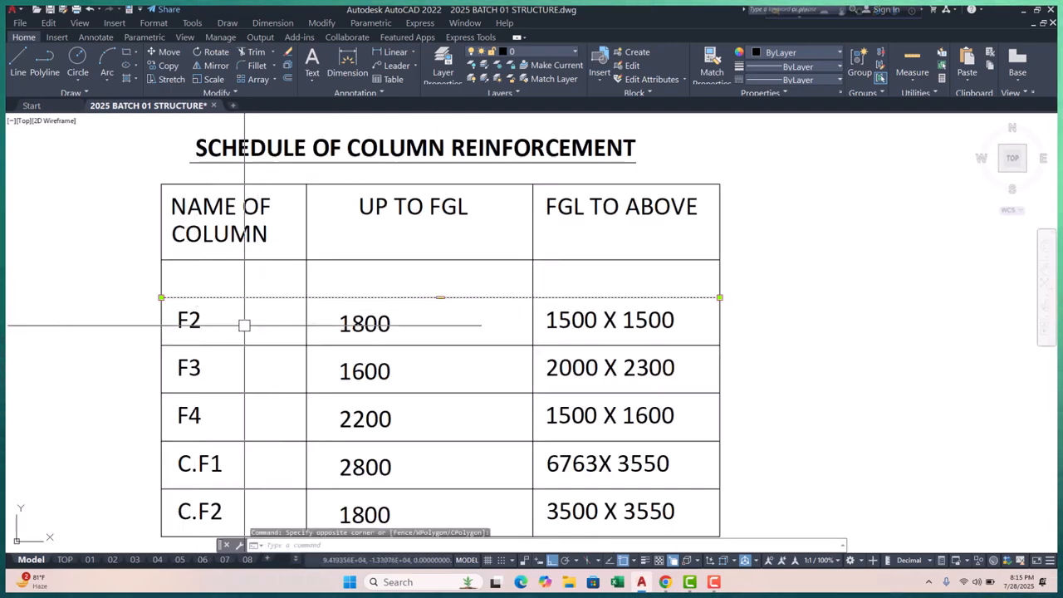
{"action": "type", "text": "e"}
{"action": "key", "text": "Return"}
- Erase the F3, F4, C.F1 and C.F2 rows together with their horizontal lines
{"action": "left_click", "coordinate": [144, 323]}
{"action": "scroll", "coordinate": [145, 324], "scroll_direction": "down", "scroll_amount": 4}
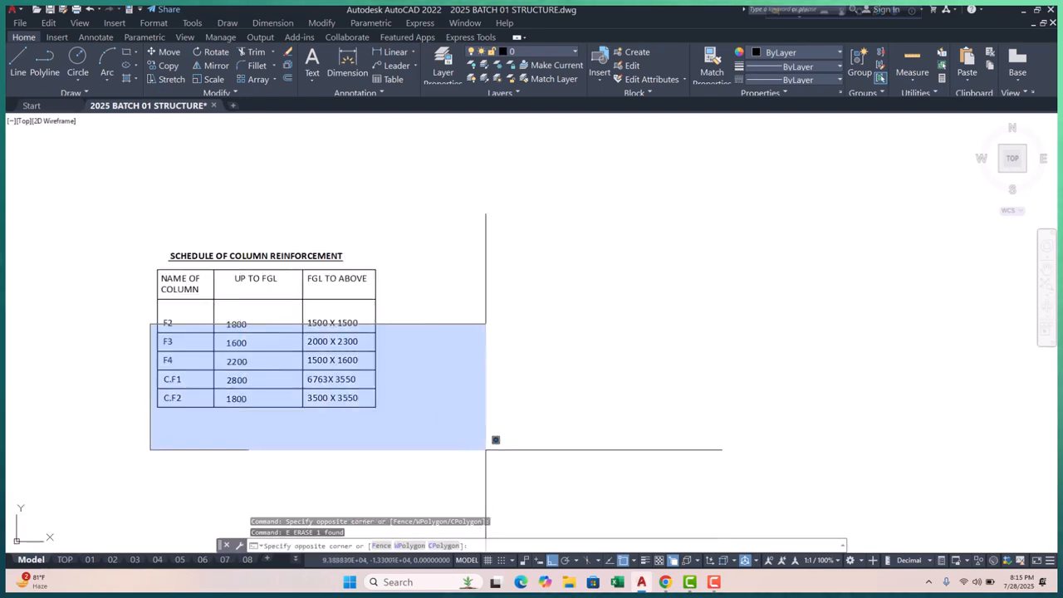
{"action": "left_click", "coordinate": [490, 442]}
{"action": "type", "text": "e"}
{"action": "key", "text": "Return"}
{"action": "scroll", "coordinate": [191, 316], "scroll_direction": "up", "scroll_amount": 3}
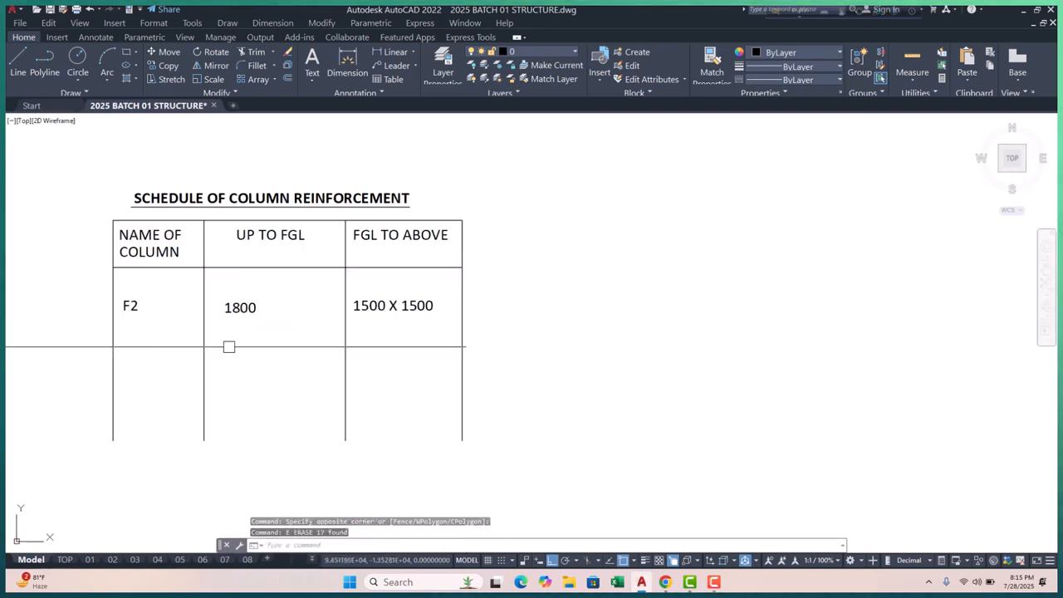
- Delete the "1800" and "1500 X 1500" entries from the F2 row
{"action": "left_click", "coordinate": [180, 285]}
{"action": "left_click", "coordinate": [460, 358]}
{"action": "key", "text": "Delete"}
{"action": "scroll", "coordinate": [550, 375], "scroll_direction": "down", "scroll_amount": 2}
{"action": "scroll", "coordinate": [326, 332], "scroll_direction": "up", "scroll_amount": 2}
- Replace the "F2" label in the name column with "C1"
{"action": "scroll", "coordinate": [310, 332], "scroll_direction": "up", "scroll_amount": 4}
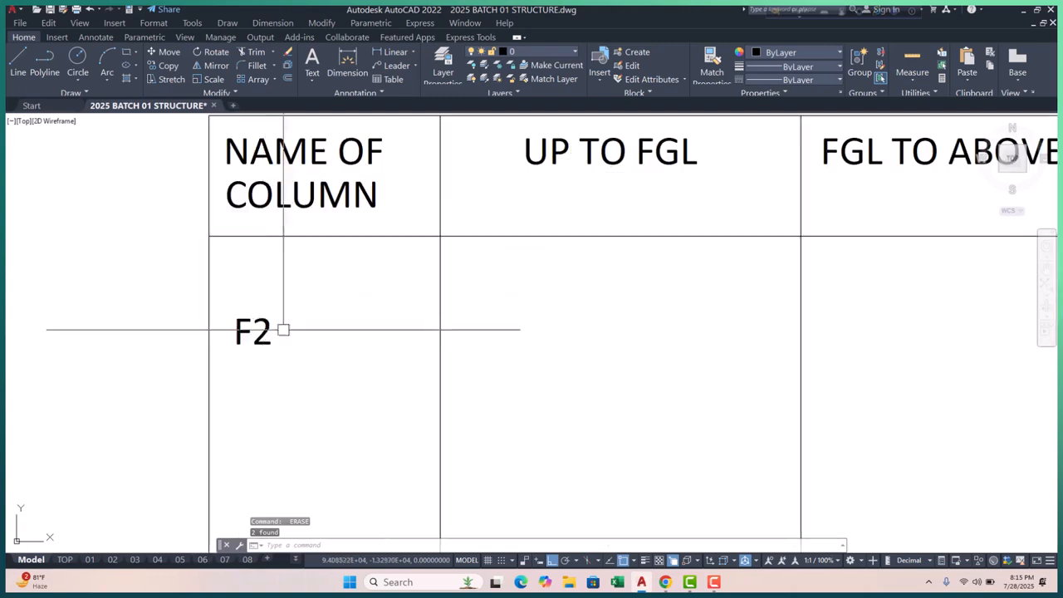
{"action": "double_click", "coordinate": [257, 333]}
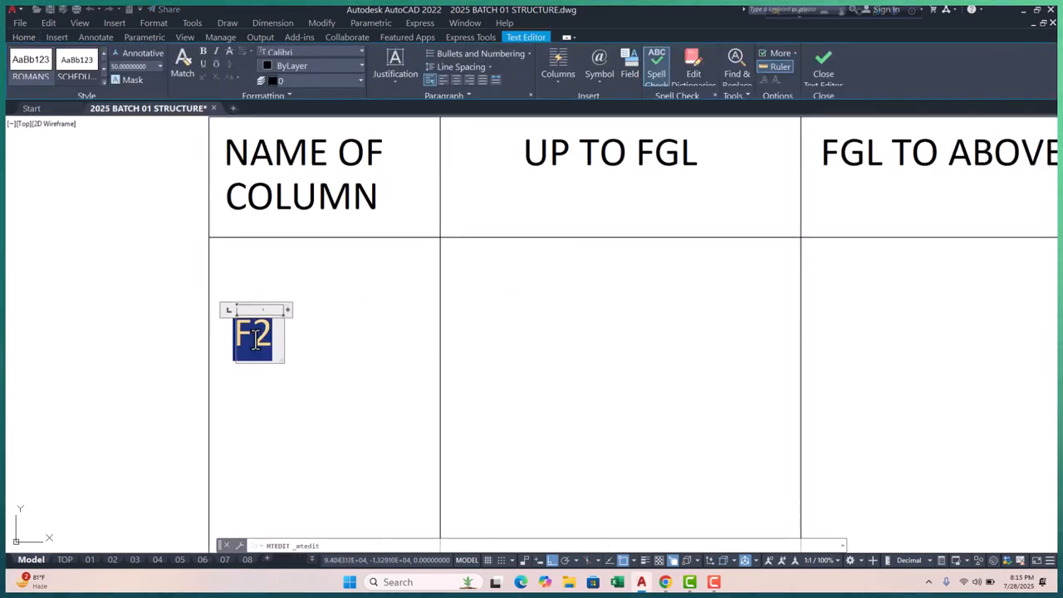
{"action": "type", "text": "C1"}
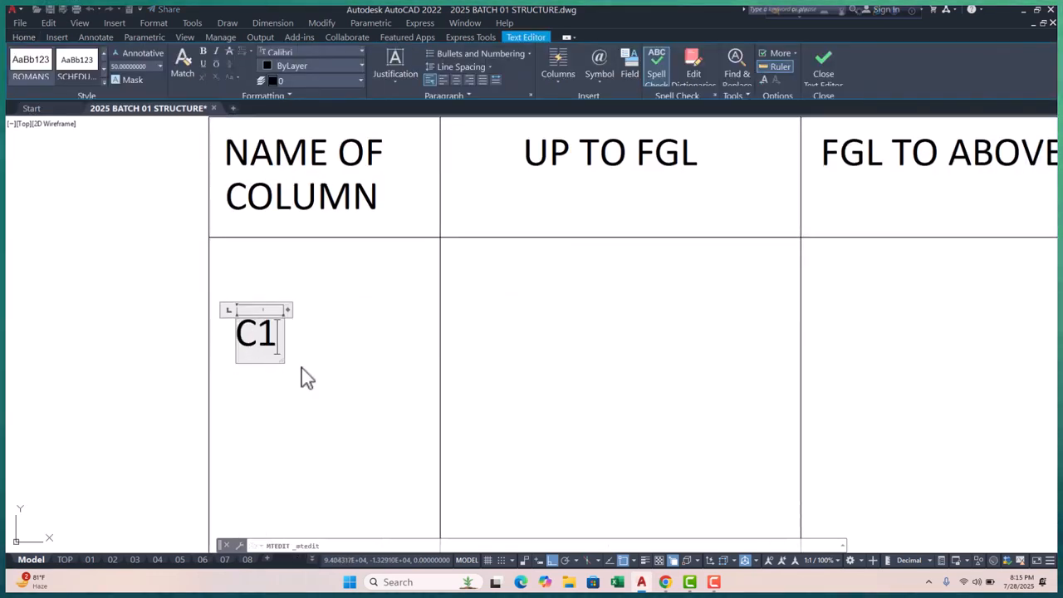
{"action": "left_click", "coordinate": [347, 368]}
- Move the "C1" label horizontally toward the middle of its column
{"action": "scroll", "coordinate": [257, 324], "scroll_direction": "down", "scroll_amount": 2}
{"action": "left_click", "coordinate": [264, 329]}
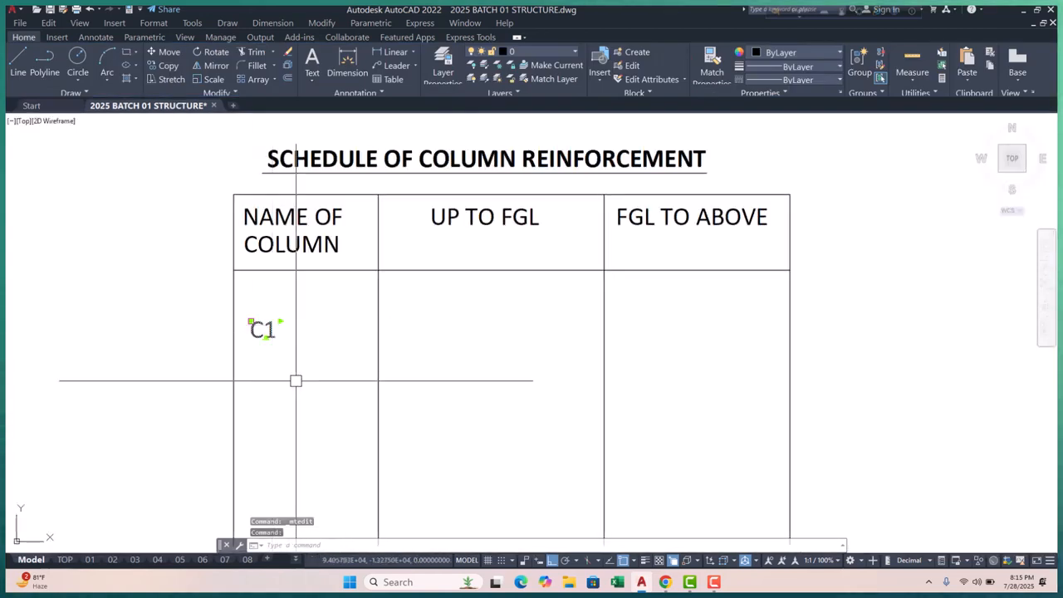
{"action": "type", "text": "m"}
{"action": "key", "text": "Return"}
{"action": "left_click", "coordinate": [280, 374]}
{"action": "key", "text": "Escape"}
{"action": "key", "text": "Escape"}
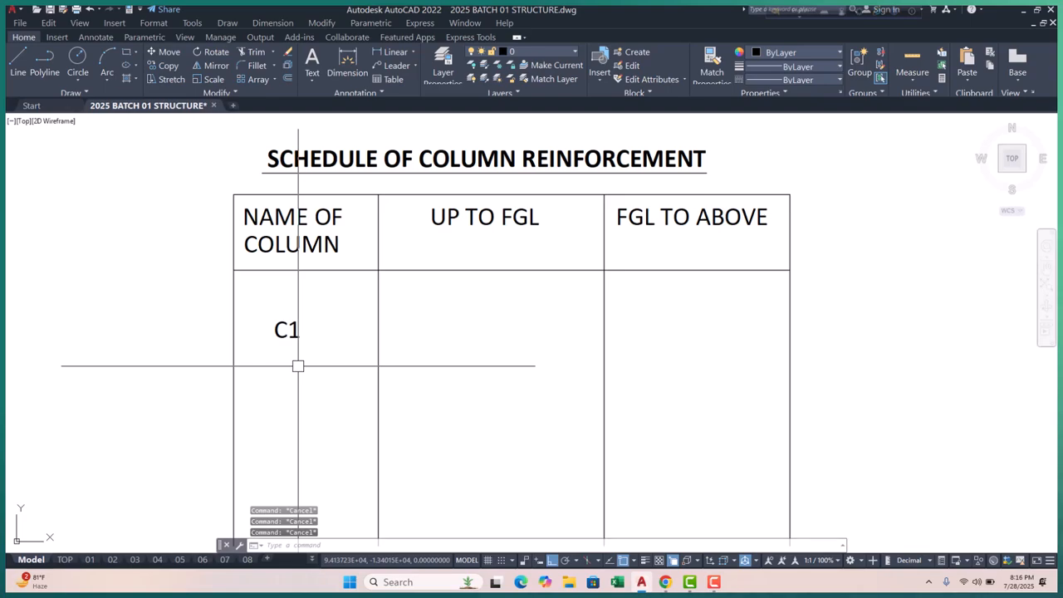
- Locate the labelled c1 and c2 columns in the column layout plan
{"action": "scroll", "coordinate": [298, 366], "scroll_direction": "down", "scroll_amount": 5}
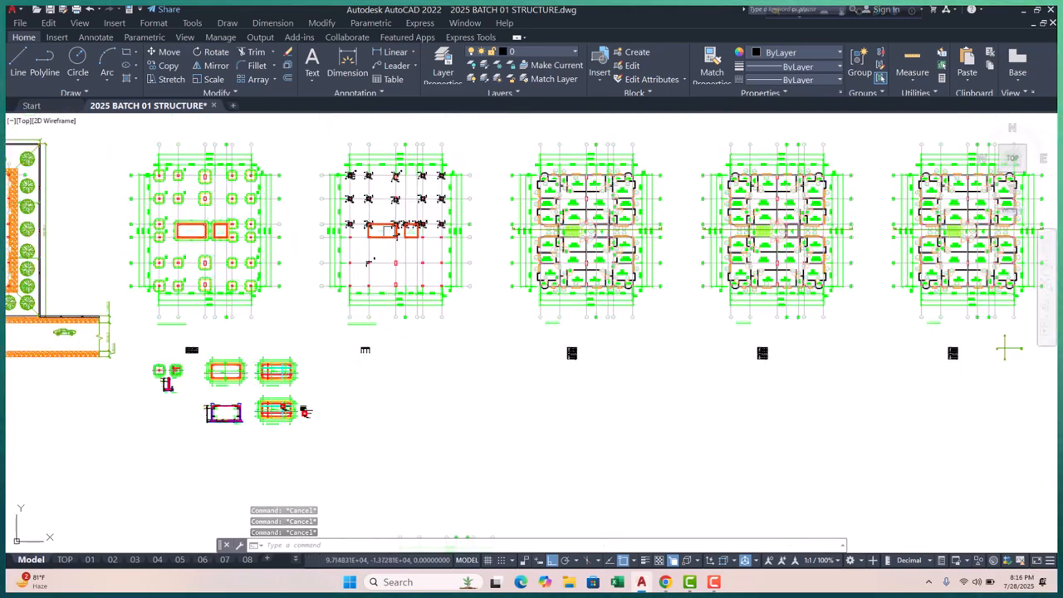
{"action": "scroll", "coordinate": [378, 188], "scroll_direction": "up", "scroll_amount": 2}
{"action": "scroll", "coordinate": [378, 188], "scroll_direction": "up", "scroll_amount": 5}
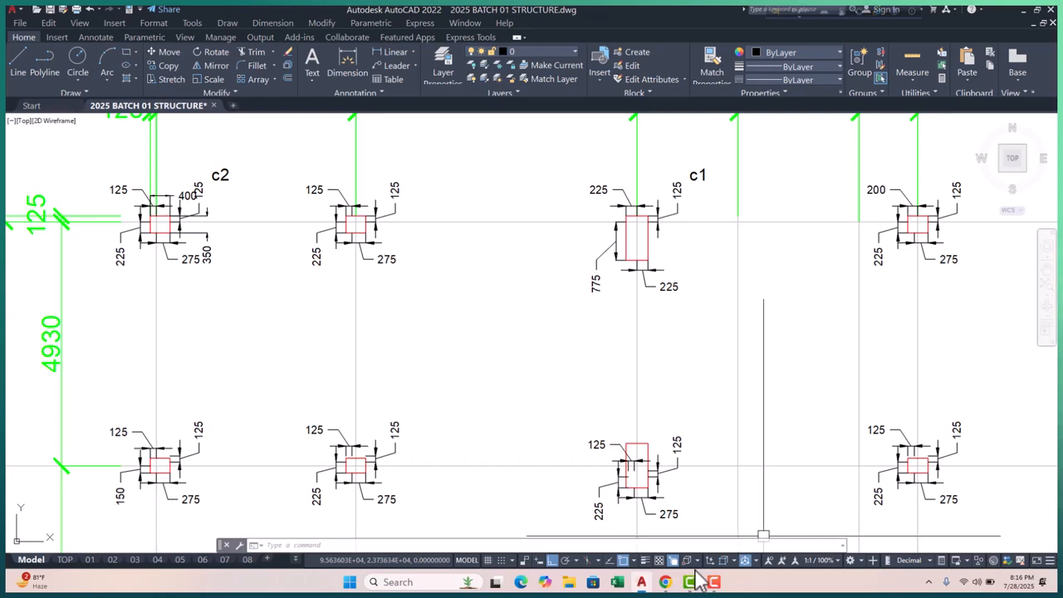
{"action": "mouse_move", "coordinate": [670, 584]}
{"action": "left_click", "coordinate": [616, 538]}
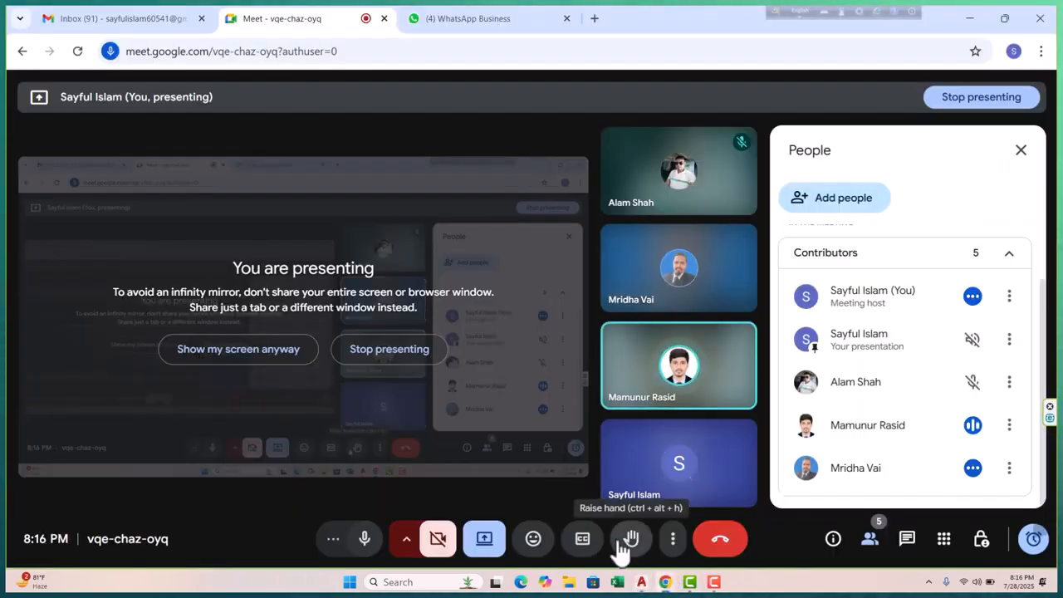
{"action": "mouse_move", "coordinate": [665, 204]}
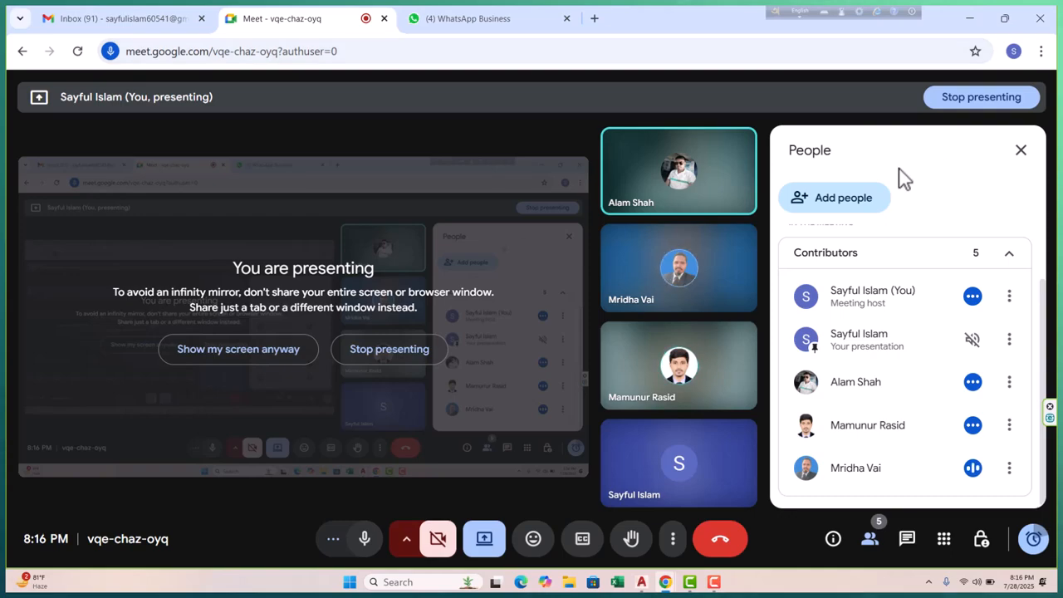
{"action": "left_click", "coordinate": [969, 17]}
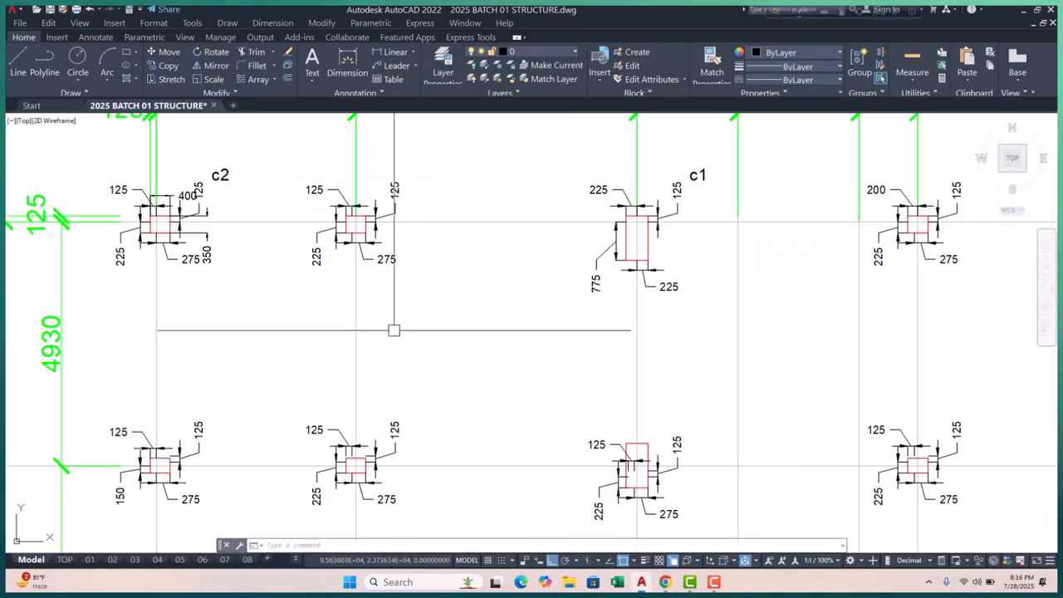
- Draw a rectangle tracing the c1 column outline in the column layout plan
{"action": "scroll", "coordinate": [416, 258], "scroll_direction": "up", "scroll_amount": 4}
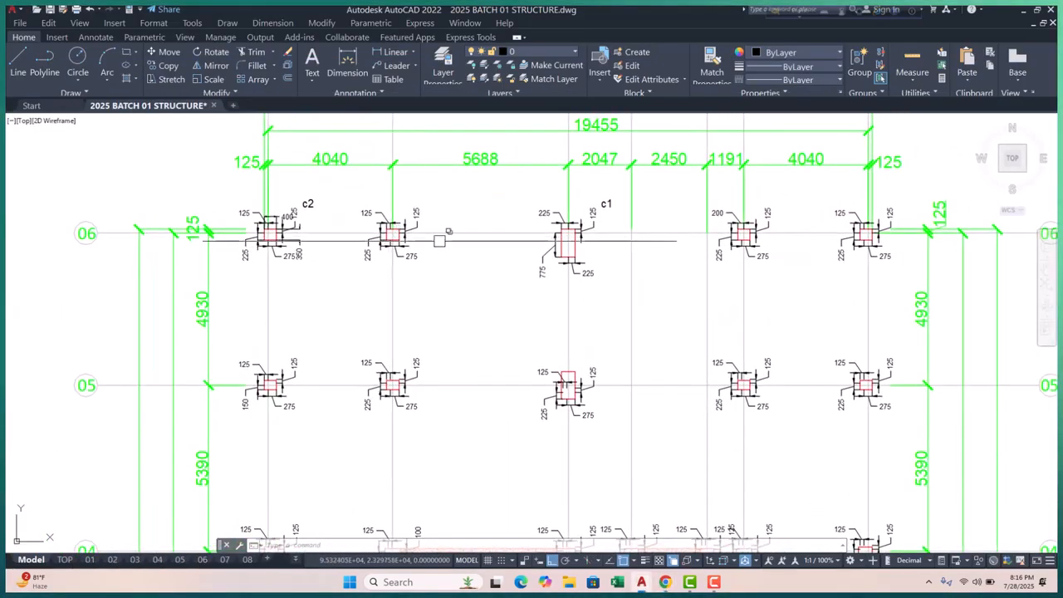
{"action": "scroll", "coordinate": [465, 241], "scroll_direction": "up", "scroll_amount": 6}
{"action": "key", "text": "Escape"}
{"action": "key", "text": "Escape"}
{"action": "key", "text": "Escape"}
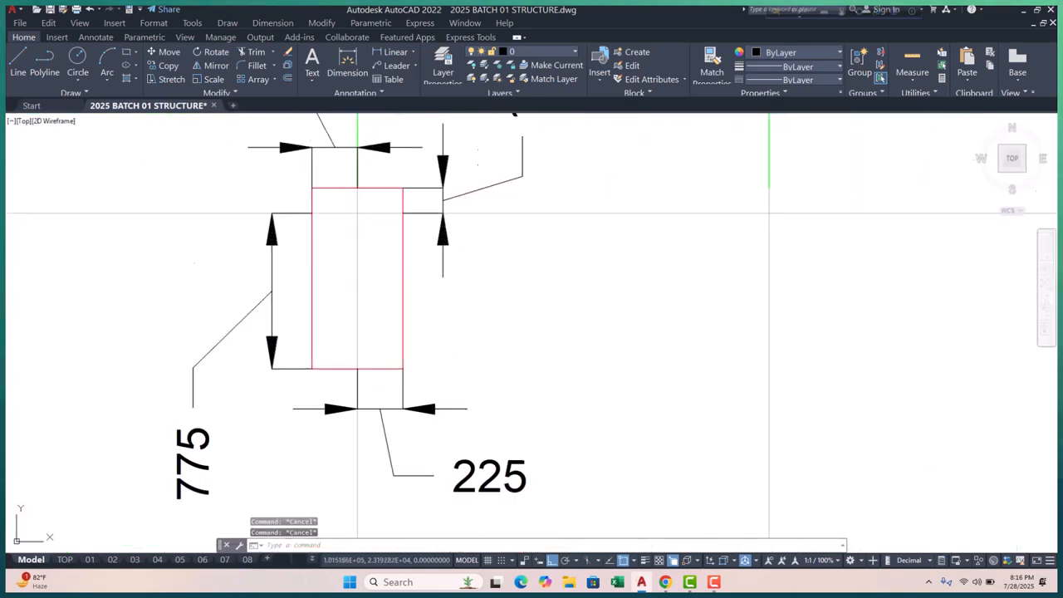
{"action": "scroll", "coordinate": [407, 266], "scroll_direction": "down", "scroll_amount": 8}
{"action": "middle_click_drag", "start_coordinate": [407, 278], "coordinate": [411, 288]}
{"action": "key", "text": "Escape"}
{"action": "scroll", "coordinate": [410, 288], "scroll_direction": "up", "scroll_amount": 6}
{"action": "type", "text": "rec"}
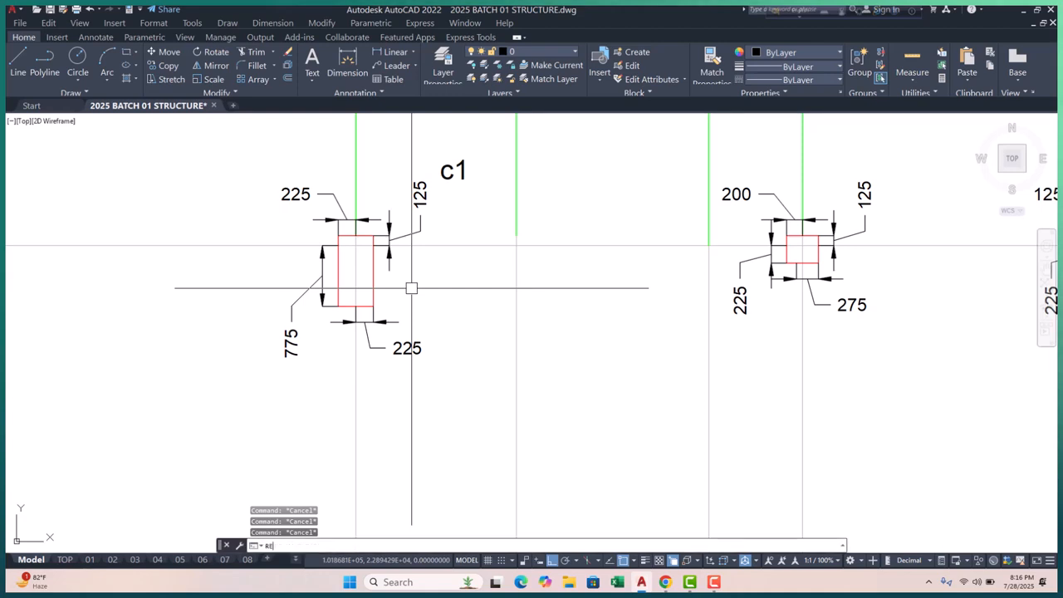
{"action": "key", "text": "Return"}
{"action": "scroll", "coordinate": [313, 239], "scroll_direction": "up", "scroll_amount": 4}
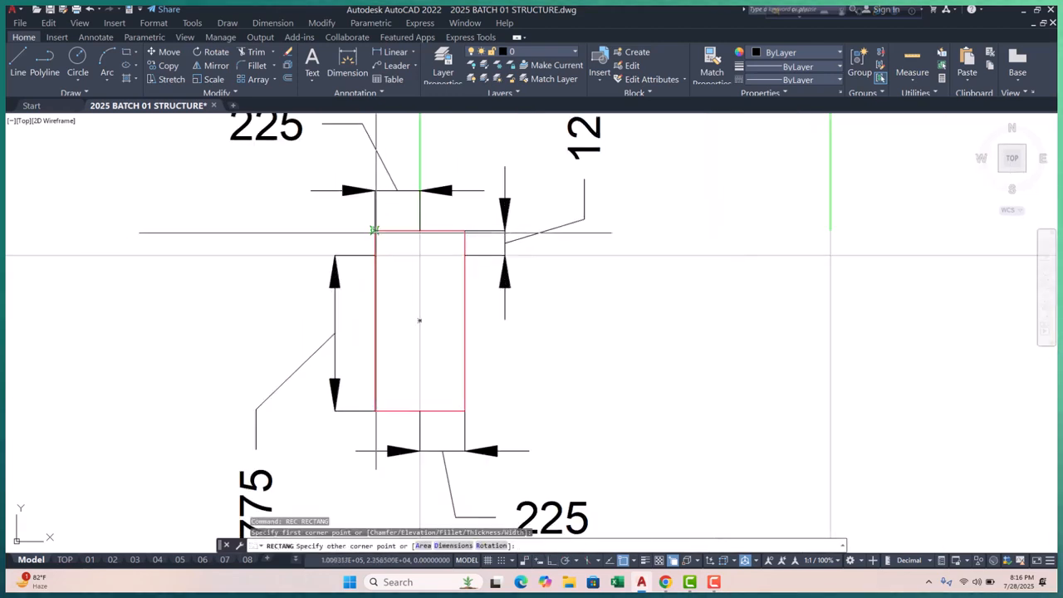
{"action": "left_click", "coordinate": [464, 411]}
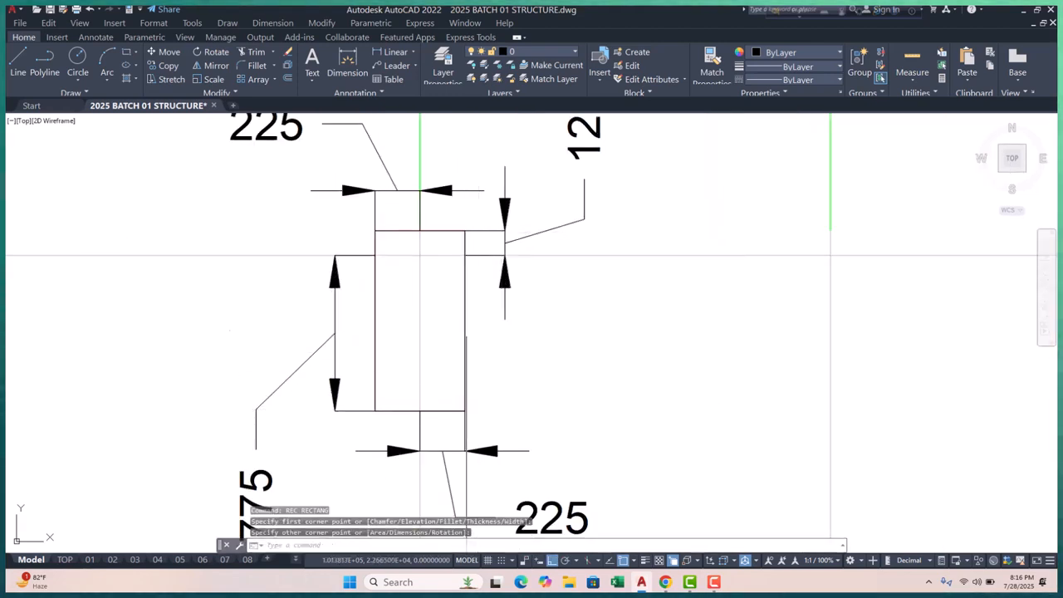
- Move the traced c1 rectangle from the column layout plan to the "UP TO FGL" column of the column reinforcement schedule
{"action": "left_click", "coordinate": [465, 335]}
{"action": "left_click", "coordinate": [506, 367]}
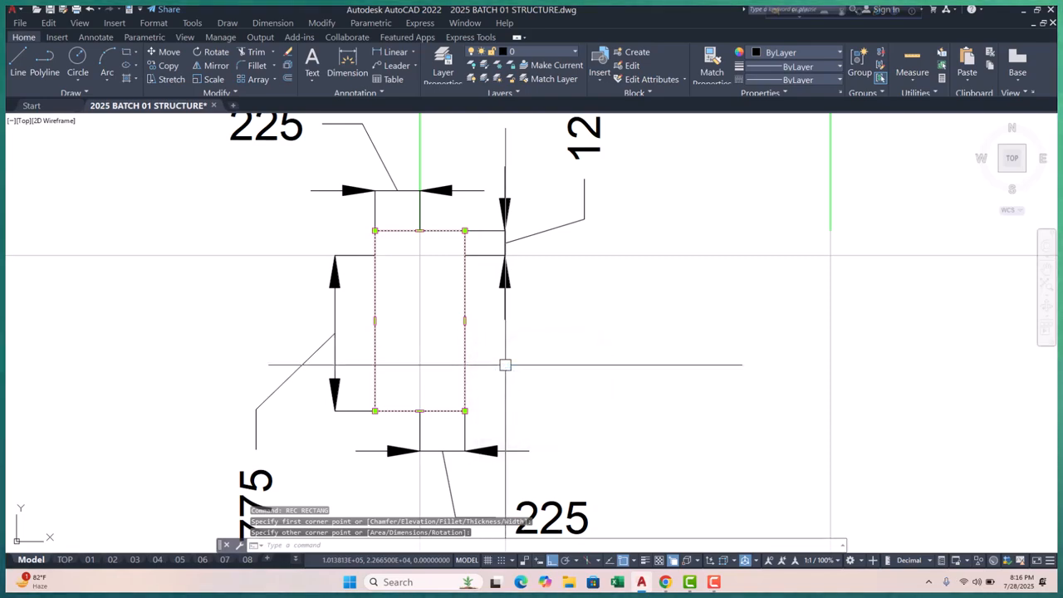
{"action": "type", "text": "m"}
{"action": "key", "text": "Return"}
{"action": "left_click", "coordinate": [465, 410]}
{"action": "scroll", "coordinate": [397, 257], "scroll_direction": "down", "scroll_amount": 10}
{"action": "scroll", "coordinate": [401, 255], "scroll_direction": "down", "scroll_amount": 5}
{"action": "middle_click_drag", "start_coordinate": [416, 365], "coordinate": [408, 187]}
{"action": "scroll", "coordinate": [409, 187], "scroll_direction": "down", "scroll_amount": 5}
{"action": "scroll", "coordinate": [406, 303], "scroll_direction": "up", "scroll_amount": 5}
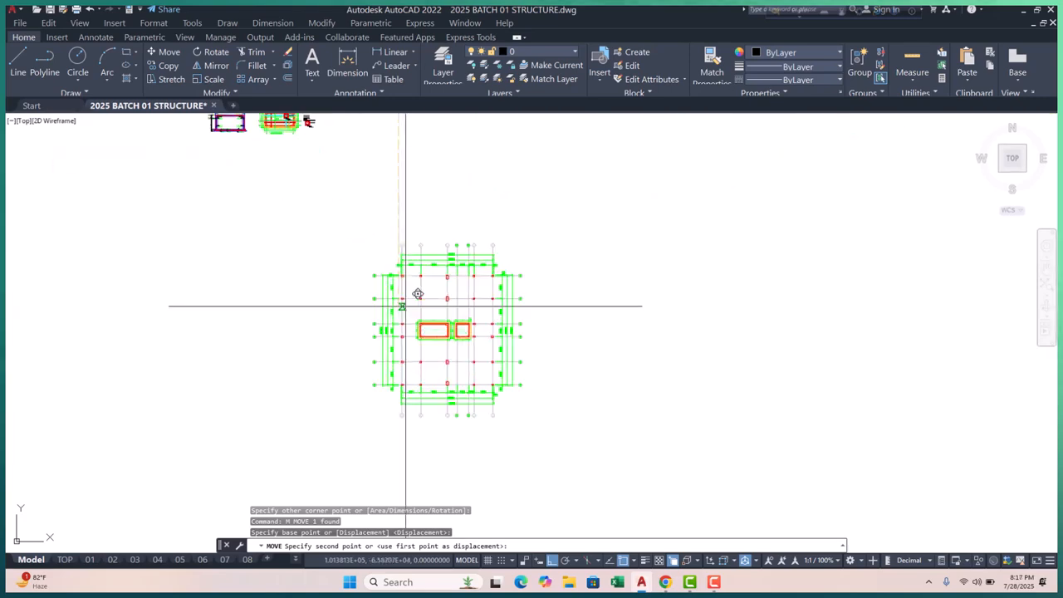
{"action": "middle_click_drag", "start_coordinate": [363, 236], "coordinate": [375, 393]}
{"action": "scroll", "coordinate": [373, 211], "scroll_direction": "up", "scroll_amount": 10}
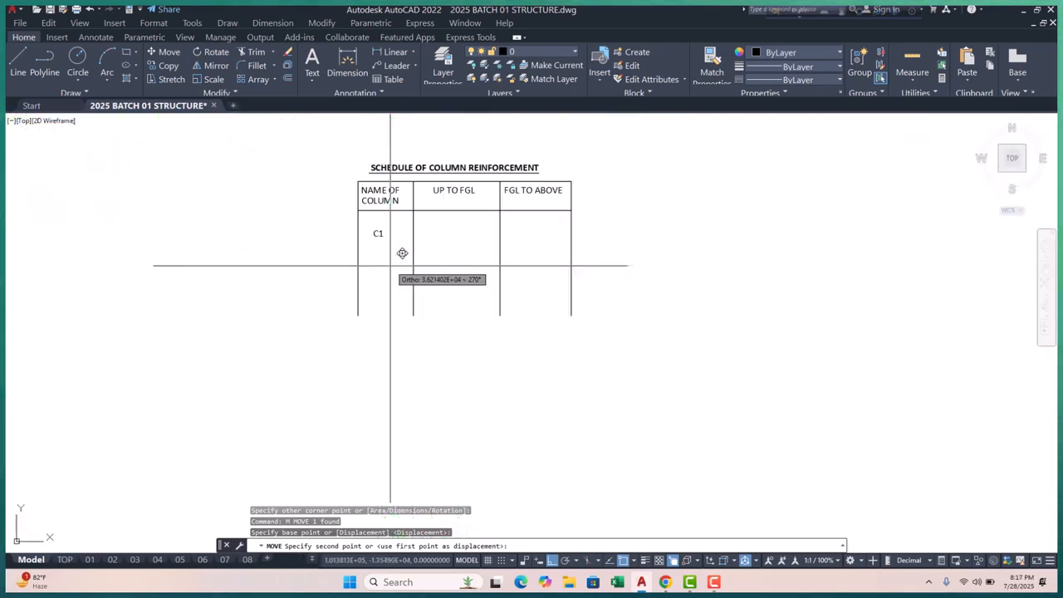
{"action": "scroll", "coordinate": [402, 252], "scroll_direction": "up", "scroll_amount": 4}
{"action": "left_click", "coordinate": [641, 290]}
{"action": "scroll", "coordinate": [514, 302], "scroll_direction": "down", "scroll_amount": 5}
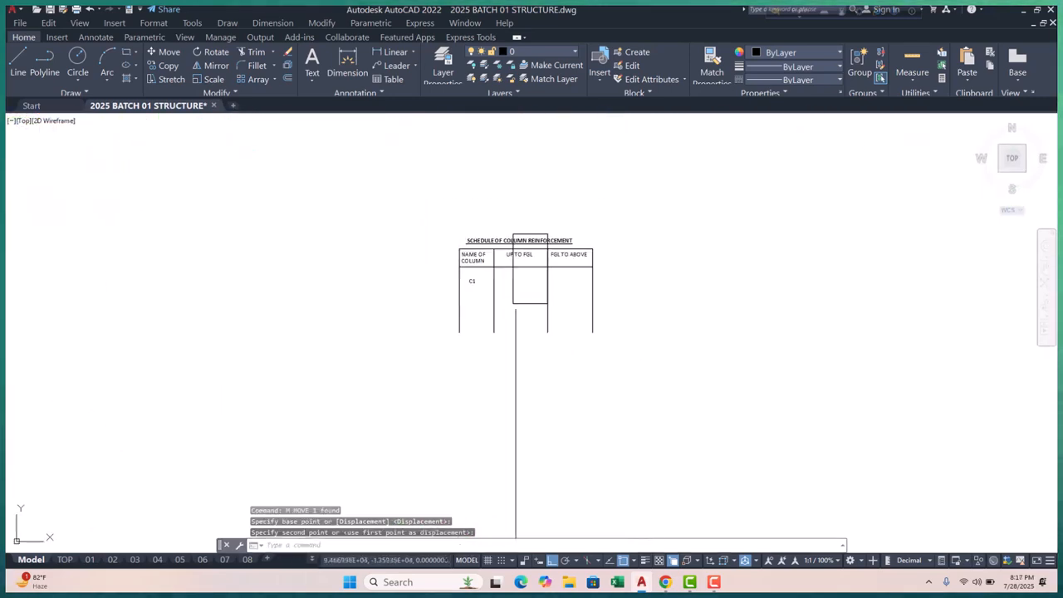
- Move the c1 rectangle straight down until it sits below the schedule's header row
{"action": "key", "text": "Escape"}
{"action": "key", "text": "Escape"}
{"action": "key", "text": "Escape"}
{"action": "scroll", "coordinate": [514, 302], "scroll_direction": "up", "scroll_amount": 4}
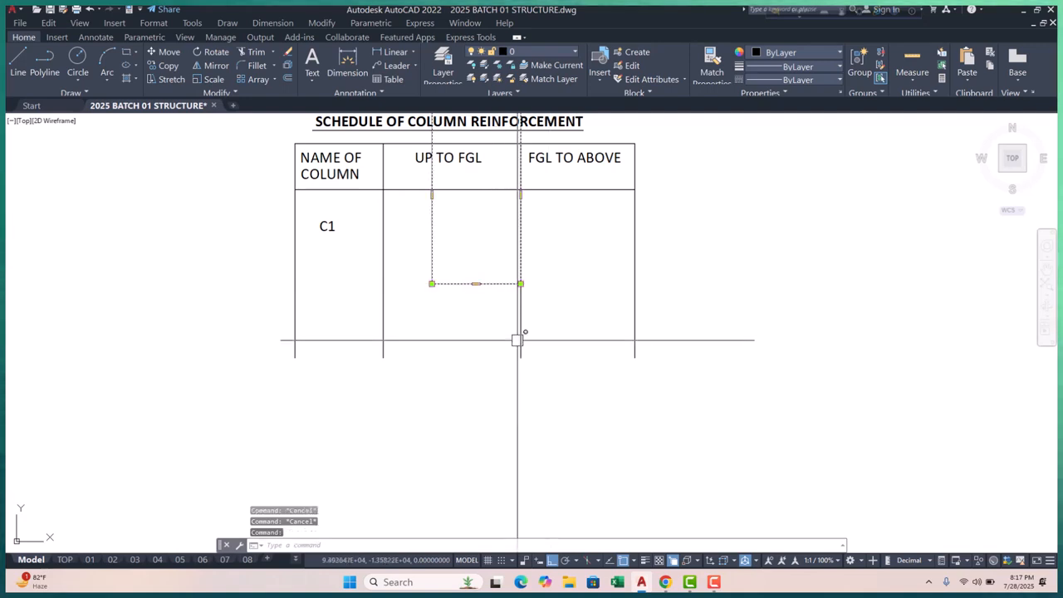
{"action": "type", "text": "m"}
{"action": "key", "text": "Return"}
{"action": "left_click", "coordinate": [570, 326]}
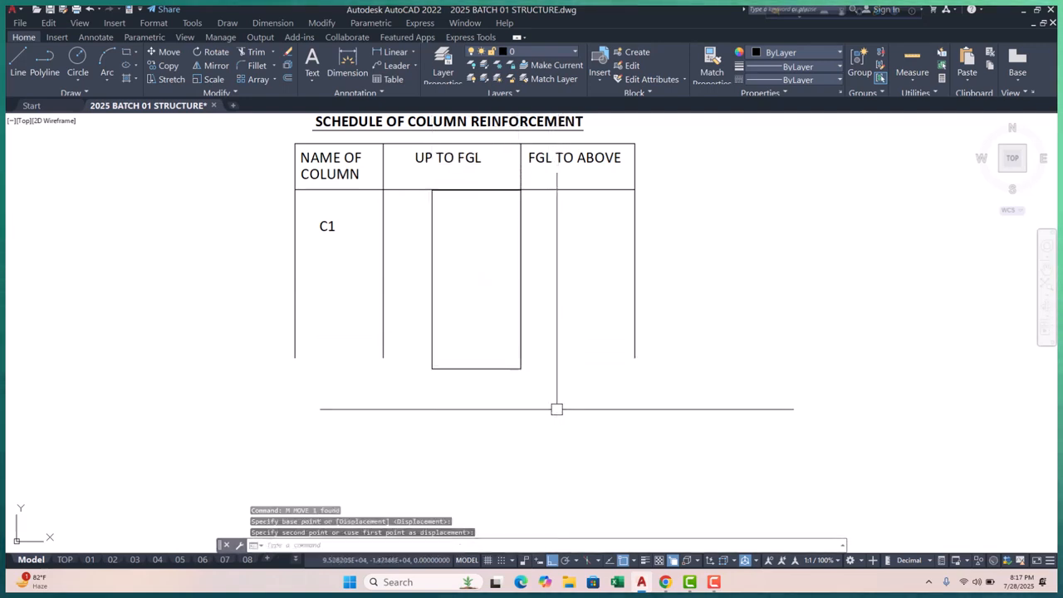
{"action": "left_click", "coordinate": [432, 301]}
{"action": "scroll", "coordinate": [362, 240], "scroll_direction": "down", "scroll_amount": 2}
{"action": "key", "text": "Return"}
{"action": "left_click", "coordinate": [488, 324]}
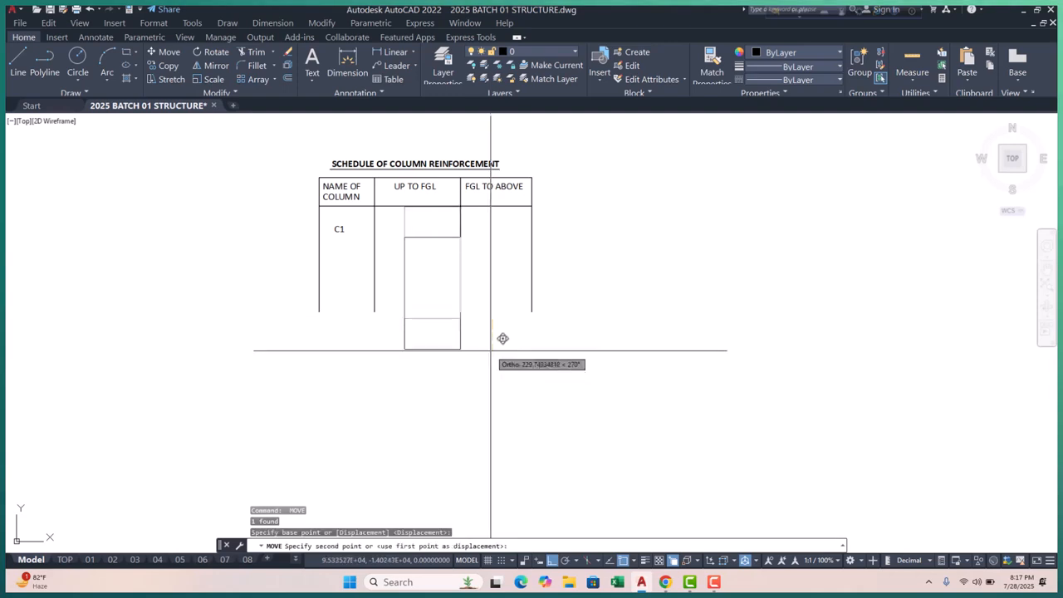
{"action": "left_click", "coordinate": [490, 358]}
- Shift the c1 rectangle left so it lies within the "UP TO FGL" column
{"action": "scroll", "coordinate": [436, 295], "scroll_direction": "up", "scroll_amount": 2}
{"action": "left_click", "coordinate": [393, 275]}
{"action": "key", "text": "Return"}
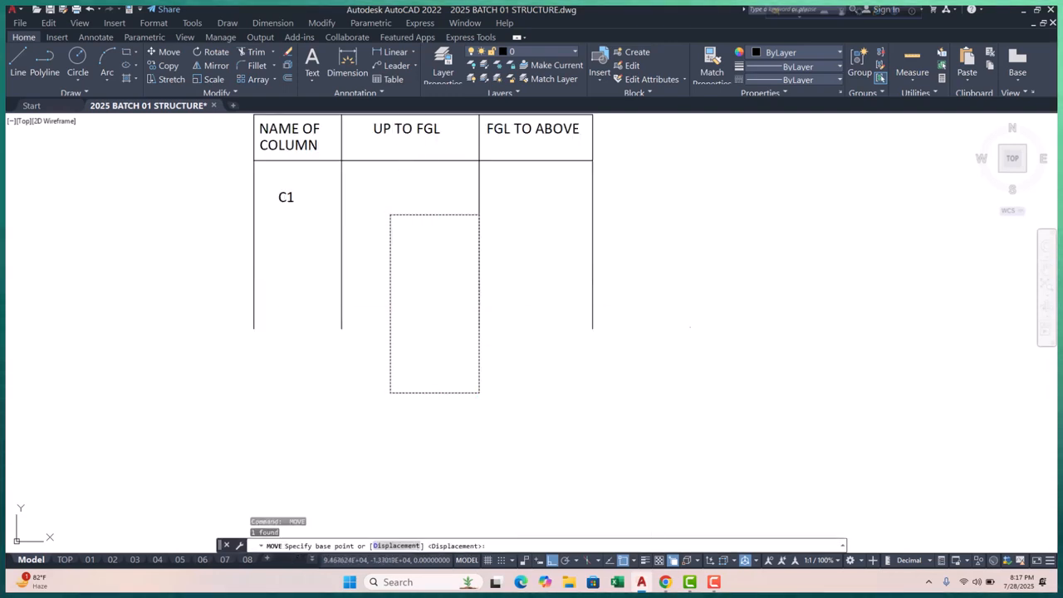
{"action": "left_click", "coordinate": [684, 340]}
{"action": "left_click", "coordinate": [672, 332]}
- Stretch the right part of the schedule horizontally to widen the "UP TO FGL" column
{"action": "scroll", "coordinate": [368, 359], "scroll_direction": "down", "scroll_amount": 4}
{"action": "left_click", "coordinate": [495, 209]}
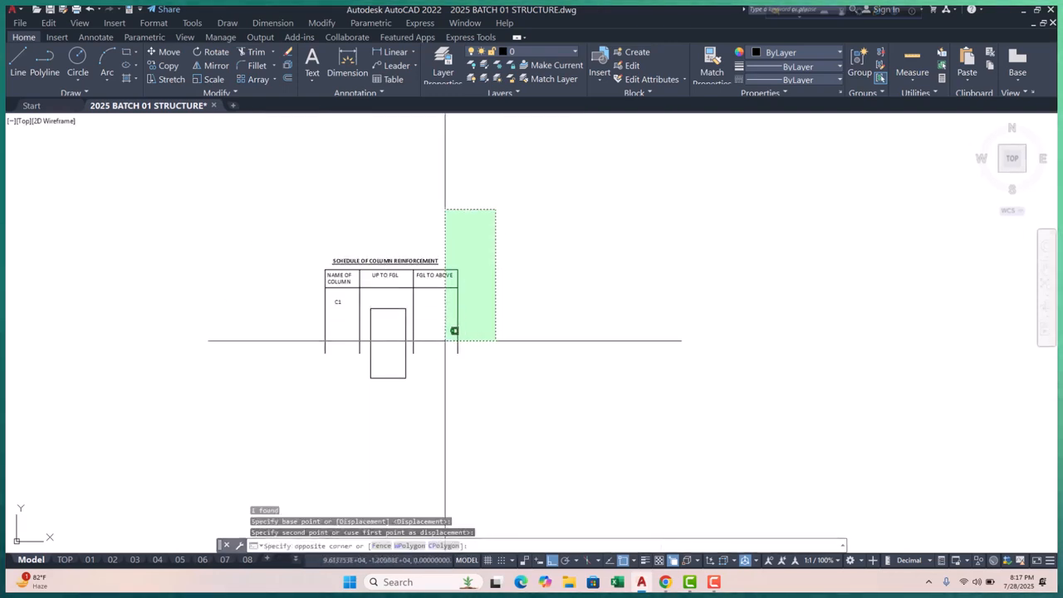
{"action": "scroll", "coordinate": [442, 345], "scroll_direction": "up", "scroll_amount": 4}
{"action": "left_click", "coordinate": [368, 389]}
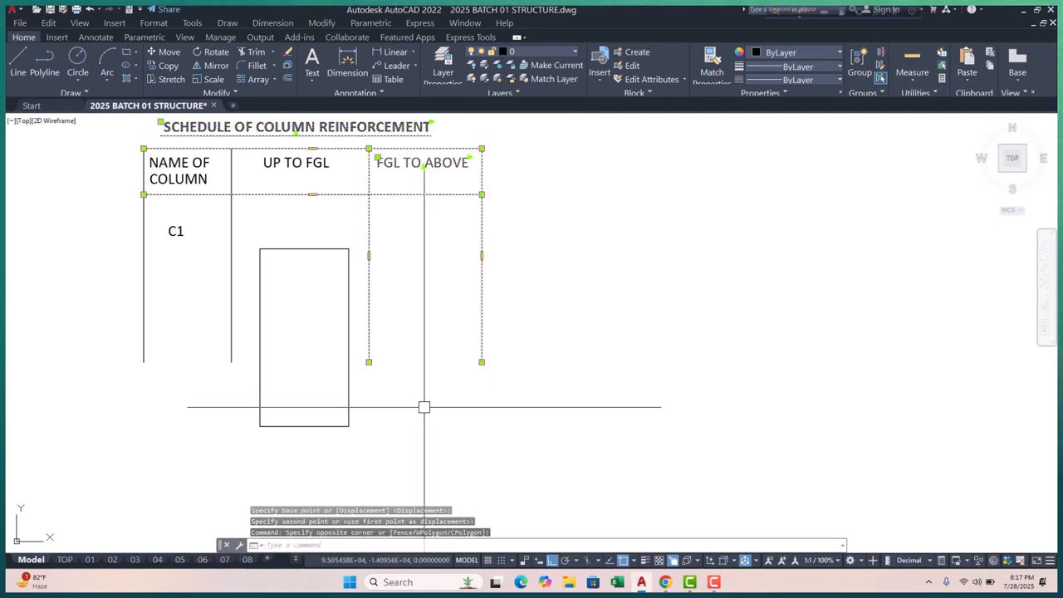
{"action": "type", "text": "s"}
{"action": "key", "text": "Return"}
{"action": "left_click", "coordinate": [503, 423]}
{"action": "left_click", "coordinate": [582, 424]}
{"action": "scroll", "coordinate": [392, 328], "scroll_direction": "down", "scroll_amount": 2}
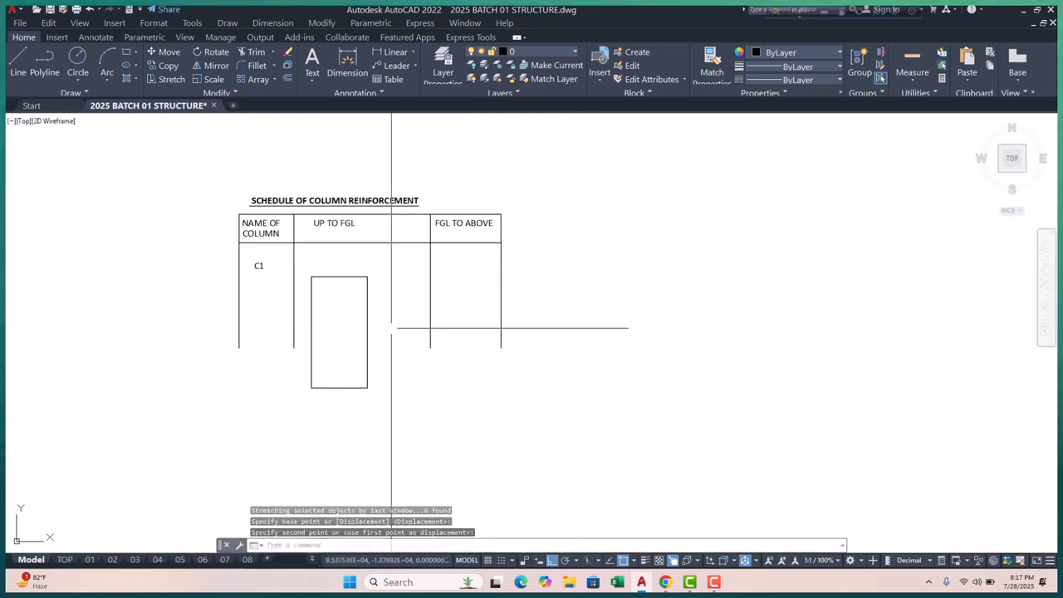
- Shift the c1 rectangle up toward the header row and right toward the middle of the widened "UP TO FGL" column
{"action": "left_click", "coordinate": [368, 324]}
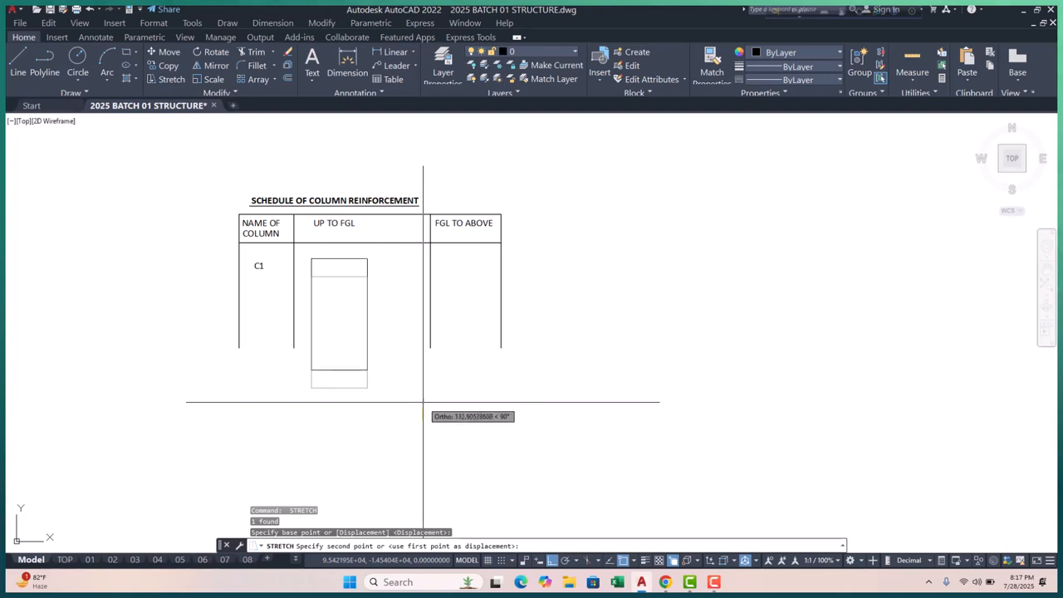
{"action": "left_click", "coordinate": [423, 399]}
{"action": "left_click", "coordinate": [364, 322]}
{"action": "key", "text": "space"}
{"action": "left_click", "coordinate": [404, 408]}
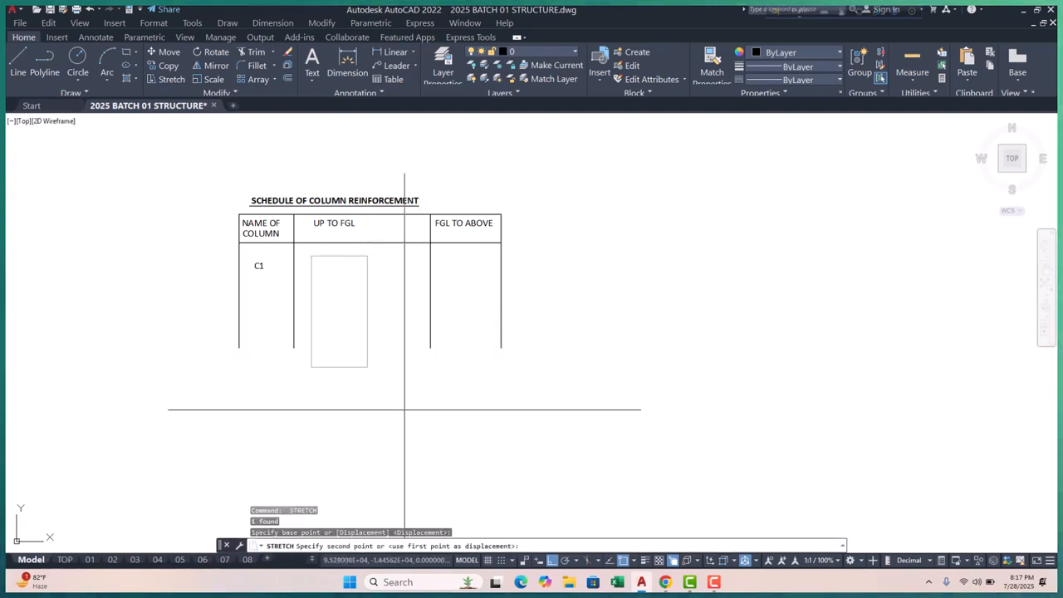
{"action": "left_click", "coordinate": [422, 408]}
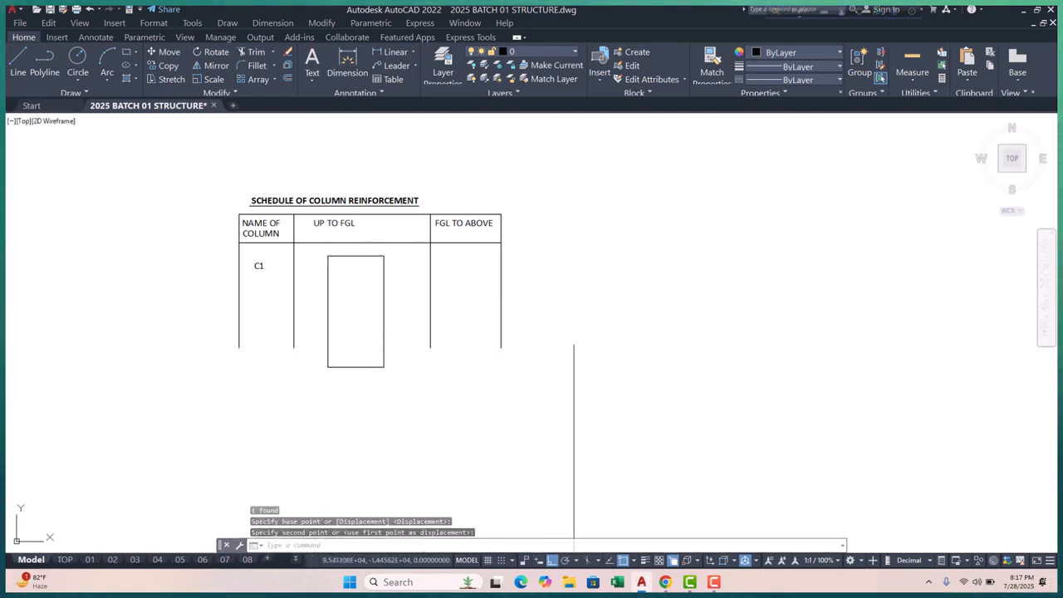
- Stretch the lower ends of the schedule's four vertical lines downward to lengthen the table
{"action": "left_click", "coordinate": [562, 332]}
{"action": "left_click", "coordinate": [425, 363]}
{"action": "left_click", "coordinate": [304, 340]}
{"action": "left_click", "coordinate": [231, 379]}
{"action": "type", "text": "s"}
{"action": "key", "text": "space"}
{"action": "scroll", "coordinate": [246, 263], "scroll_direction": "down", "scroll_amount": 4}
{"action": "left_click", "coordinate": [416, 326]}
{"action": "left_click", "coordinate": [415, 405]}
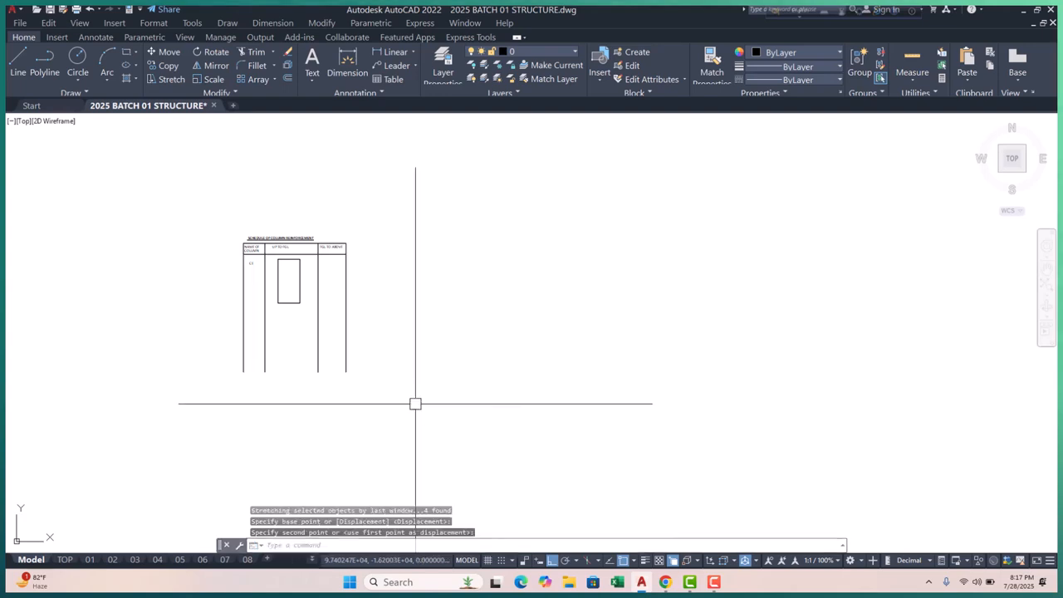
{"action": "key", "text": "Escape"}
{"action": "key", "text": "Escape"}
{"action": "key", "text": "Escape"}
- Offset the c1 rectangle outward by 25
{"action": "scroll", "coordinate": [325, 330], "scroll_direction": "up", "scroll_amount": 6}
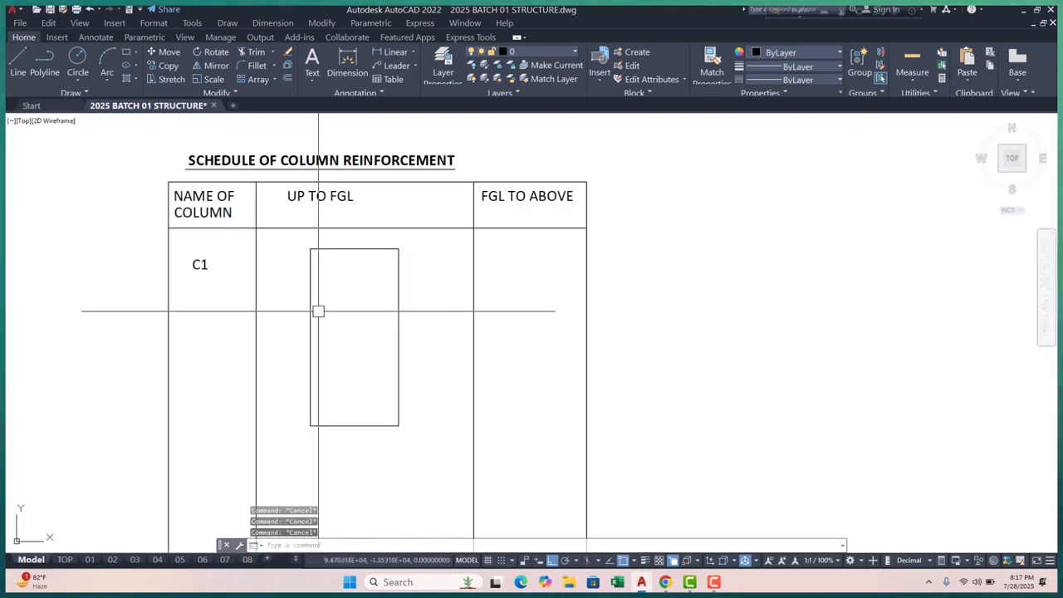
{"action": "scroll", "coordinate": [361, 333], "scroll_direction": "down", "scroll_amount": 3}
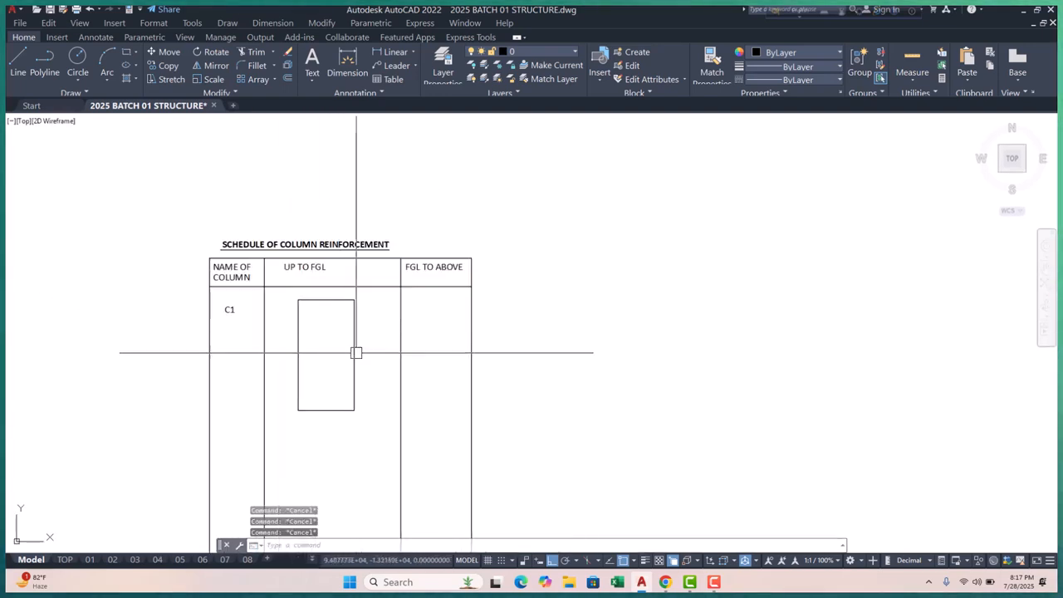
{"action": "middle_click_drag", "start_coordinate": [344, 337], "coordinate": [344, 343]}
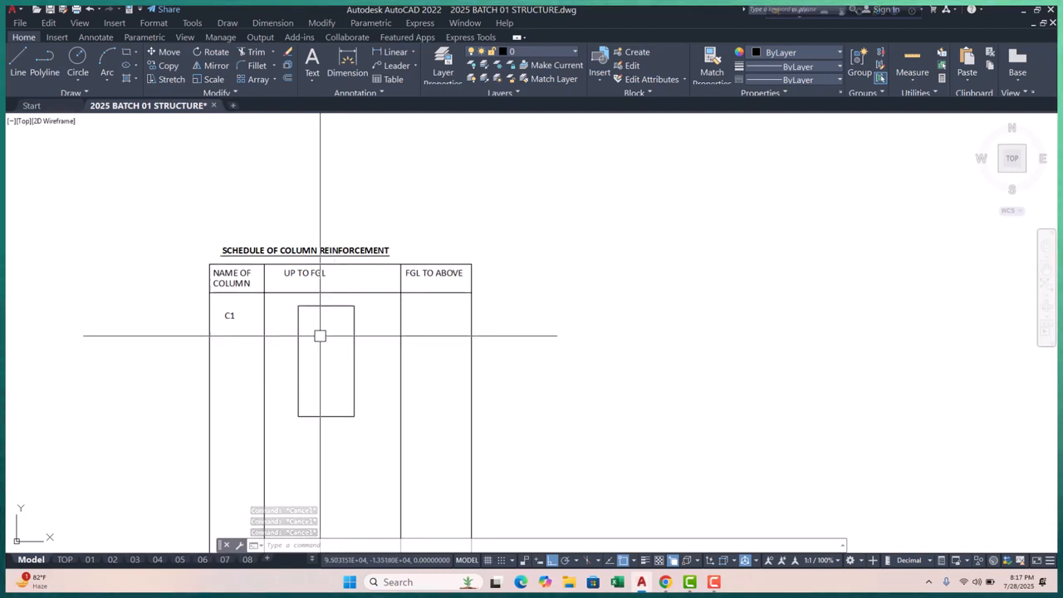
{"action": "scroll", "coordinate": [328, 343], "scroll_direction": "up", "scroll_amount": 2}
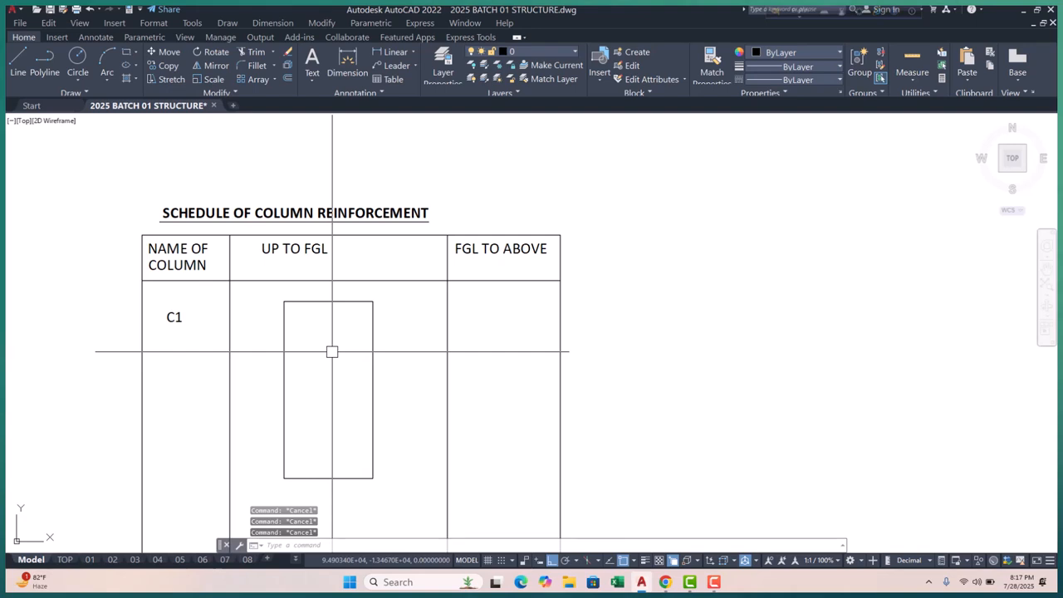
{"action": "type", "text": "o"}
{"action": "key", "text": "Return"}
{"action": "type", "text": "25"}
{"action": "key", "text": "Return"}
{"action": "scroll", "coordinate": [363, 343], "scroll_direction": "up", "scroll_amount": 2}
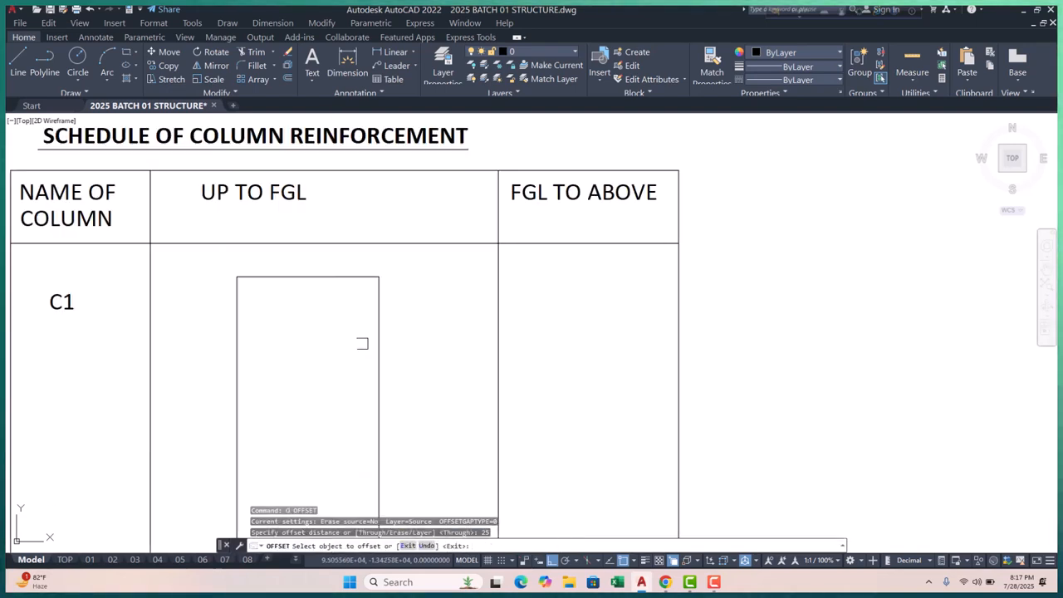
{"action": "left_click", "coordinate": [379, 325]}
{"action": "left_click", "coordinate": [446, 329]}
{"action": "key", "text": "Escape"}
{"action": "key", "text": "Escape"}
{"action": "key", "text": "Escape"}
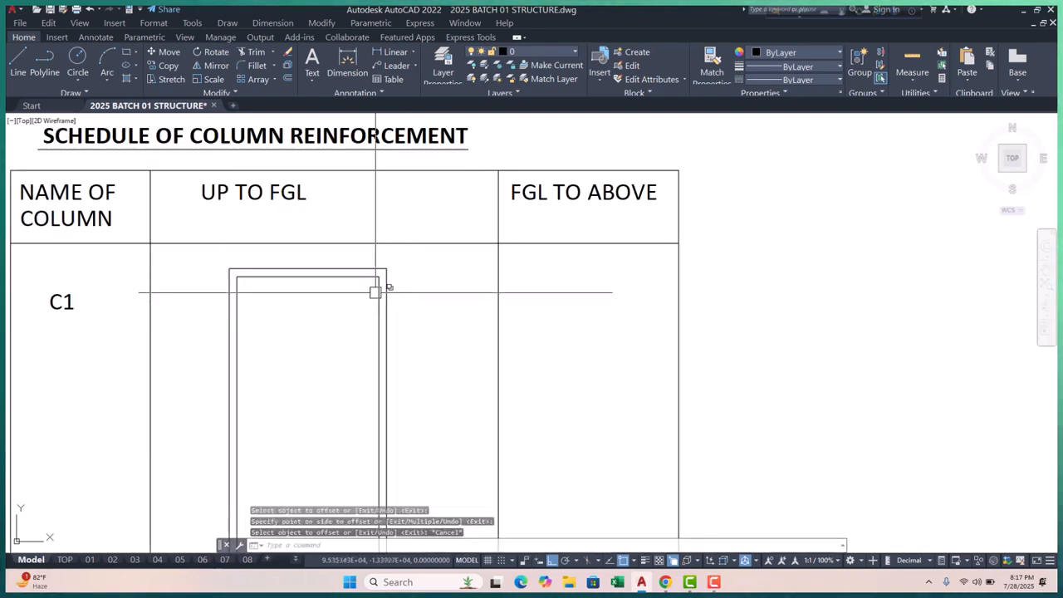
- Examine the clear cover requirements for columns below and above F.G.L in the general notes
{"action": "scroll", "coordinate": [259, 277], "scroll_direction": "up", "scroll_amount": 2}
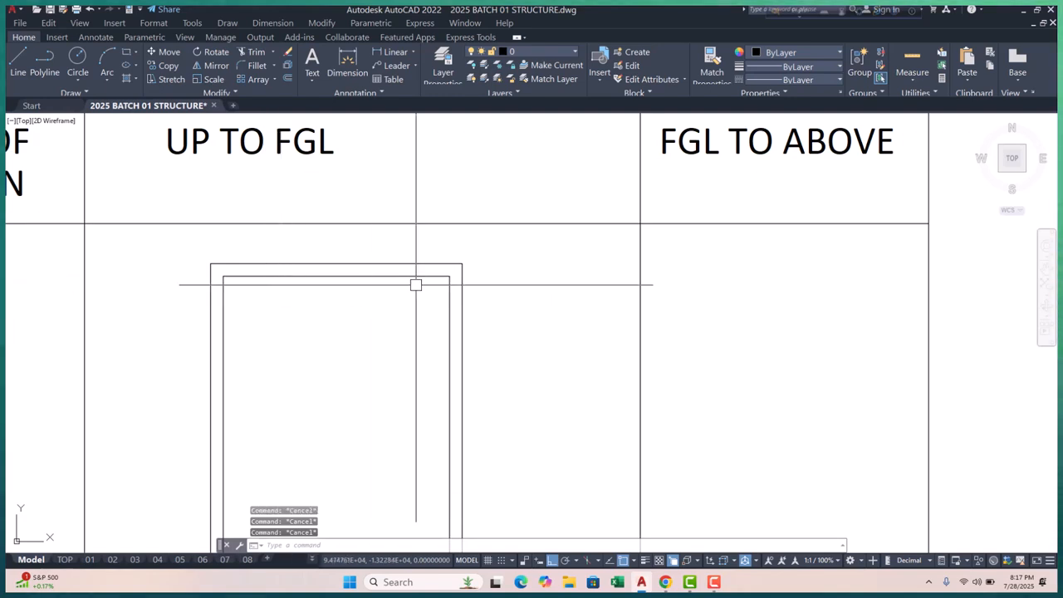
{"action": "scroll", "coordinate": [384, 391], "scroll_direction": "down", "scroll_amount": 8}
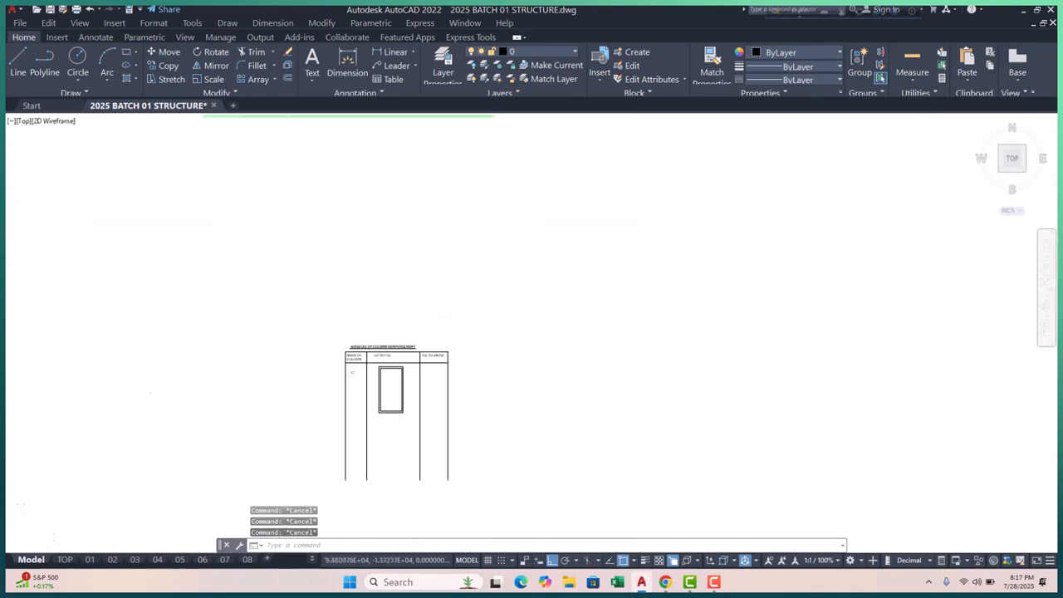
{"action": "middle_click_drag", "start_coordinate": [411, 302], "coordinate": [427, 423]}
{"action": "scroll", "coordinate": [408, 360], "scroll_direction": "down", "scroll_amount": 3}
{"action": "scroll", "coordinate": [366, 270], "scroll_direction": "up", "scroll_amount": 8}
{"action": "scroll", "coordinate": [357, 382], "scroll_direction": "up", "scroll_amount": 12}
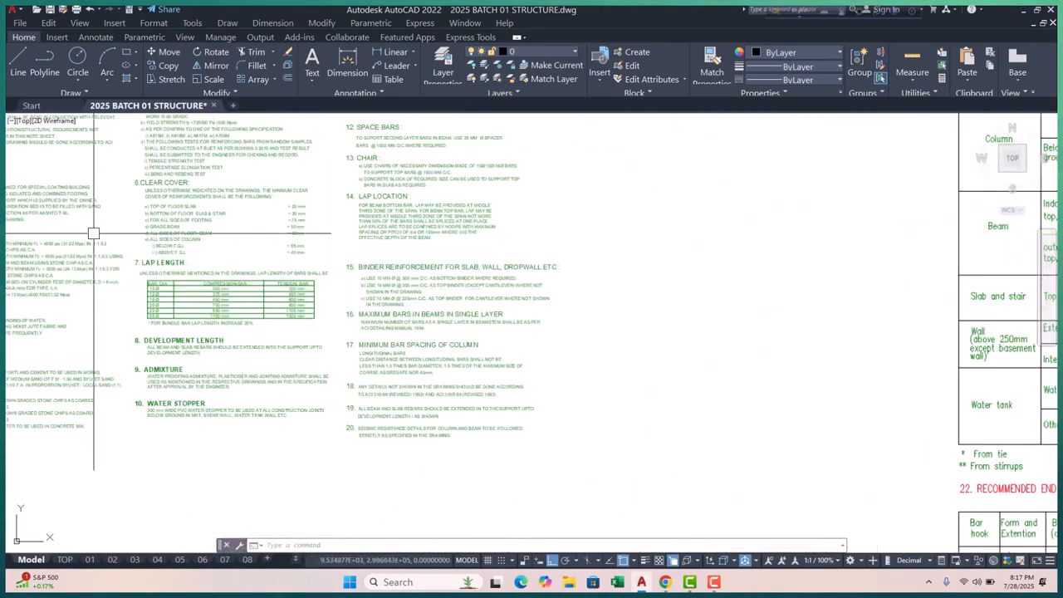
{"action": "scroll", "coordinate": [357, 382], "scroll_direction": "down", "scroll_amount": 4}
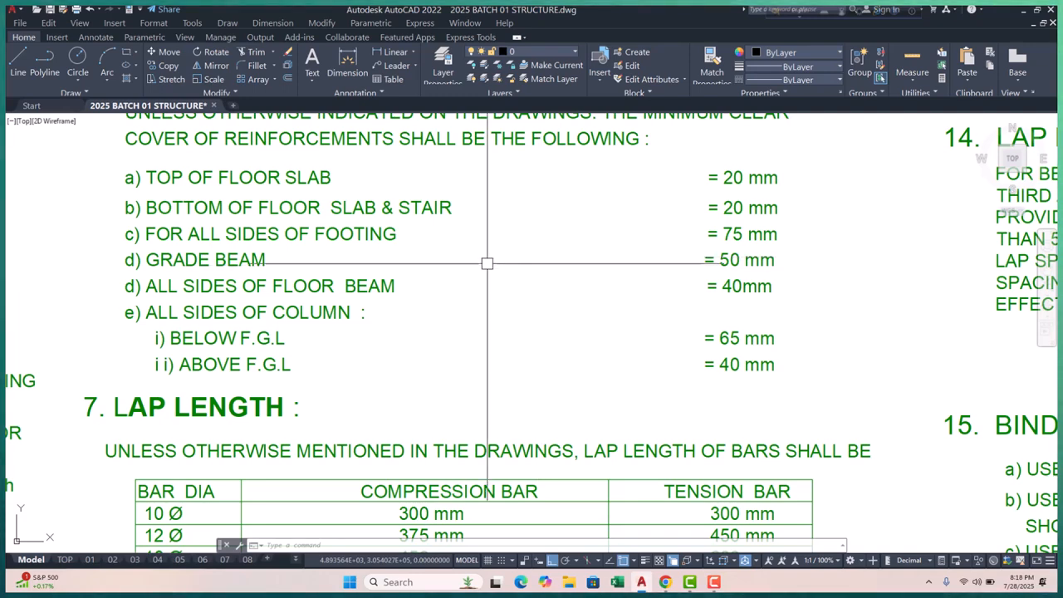
{"action": "scroll", "coordinate": [344, 356], "scroll_direction": "up", "scroll_amount": 2}
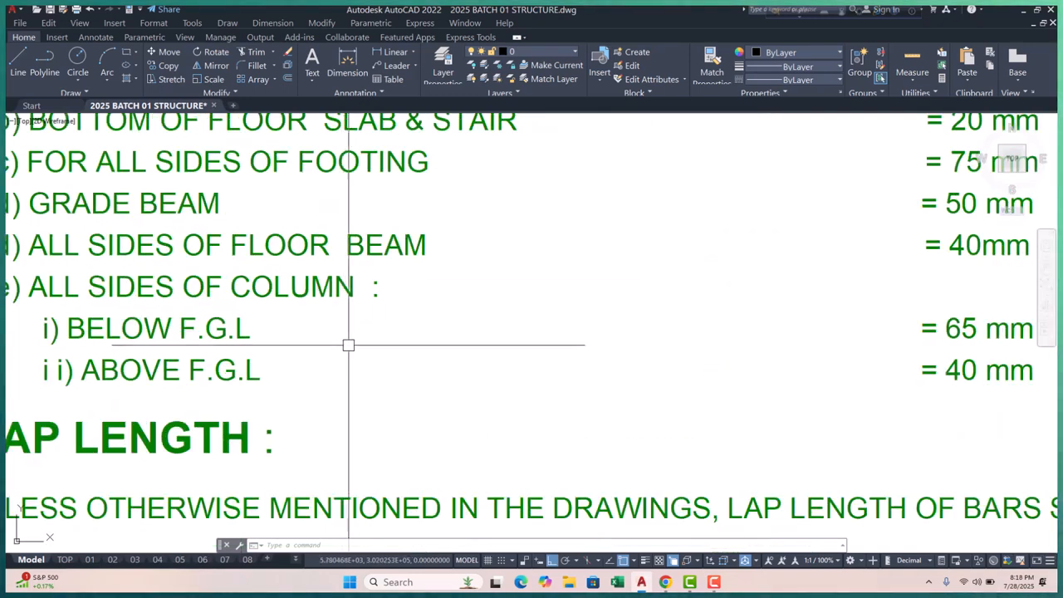
{"action": "scroll", "coordinate": [382, 340], "scroll_direction": "down", "scroll_amount": 2}
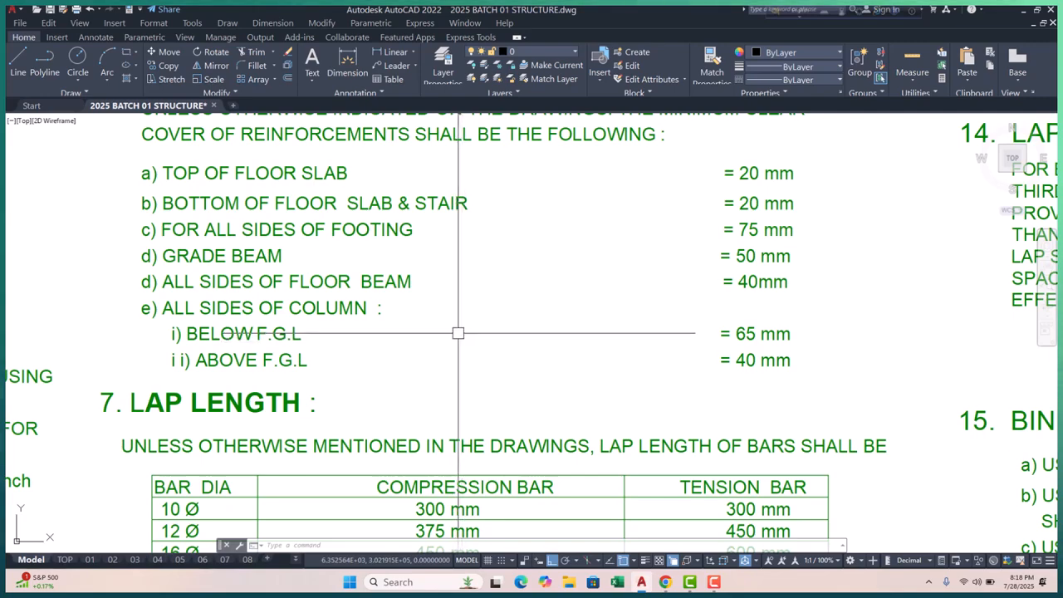
- Erase the inner rectangle of the C1 section in the column reinforcement schedule
{"action": "scroll", "coordinate": [449, 330], "scroll_direction": "down", "scroll_amount": 15}
{"action": "mouse_move", "coordinate": [375, 339]}
{"action": "middle_mouse_down"}
{"action": "mouse_move", "coordinate": [340, 287]}
{"action": "mouse_move", "coordinate": [340, 207]}
{"action": "middle_mouse_up"}
{"action": "scroll", "coordinate": [418, 490], "scroll_direction": "up", "scroll_amount": 12}
{"action": "middle_click_drag", "start_coordinate": [396, 498], "coordinate": [394, 415]}
{"action": "scroll", "coordinate": [392, 340], "scroll_direction": "up", "scroll_amount": 12}
{"action": "left_click", "coordinate": [384, 313]}
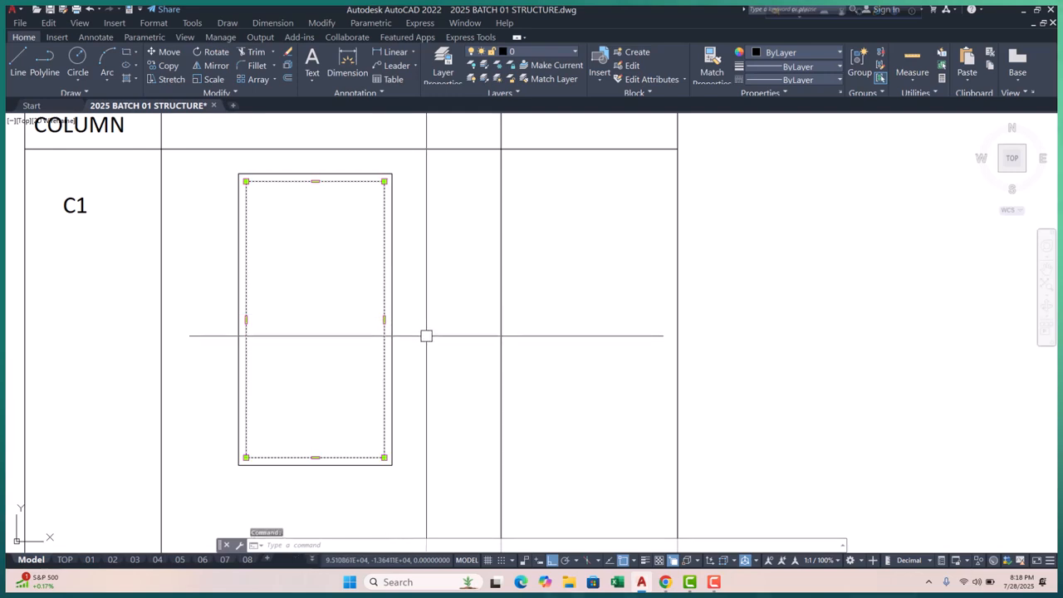
{"action": "type", "text": "e"}
{"action": "key", "text": "Return"}
- Offset the remaining C1 rectangle inward by 65 to represent the clear cover below ground level
{"action": "type", "text": "o"}
{"action": "key", "text": "Return"}
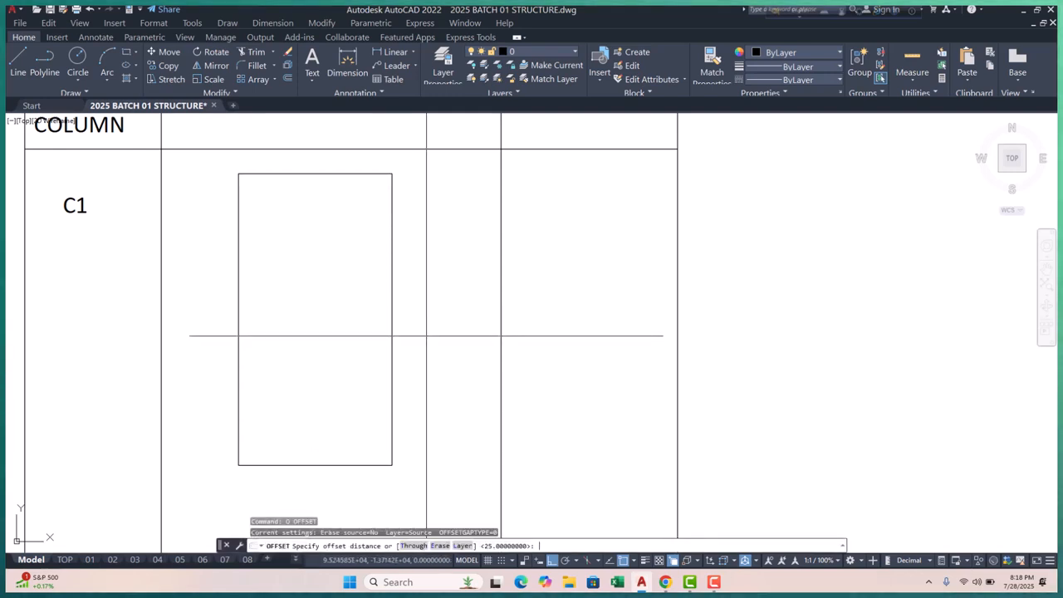
{"action": "type", "text": "65"}
{"action": "key", "text": "Return"}
{"action": "left_click", "coordinate": [396, 310]}
{"action": "left_click", "coordinate": [316, 318]}
{"action": "scroll", "coordinate": [355, 320], "scroll_direction": "down", "scroll_amount": 3}
{"action": "key", "text": "Escape"}
{"action": "key", "text": "Escape"}
{"action": "key", "text": "Escape"}
- Put both the outer and inner C1 section rectangles on the 11.column layer
{"action": "scroll", "coordinate": [415, 453], "scroll_direction": "down", "scroll_amount": 2}
{"action": "left_click", "coordinate": [413, 338]}
{"action": "scroll", "coordinate": [415, 340], "scroll_direction": "up", "scroll_amount": 5}
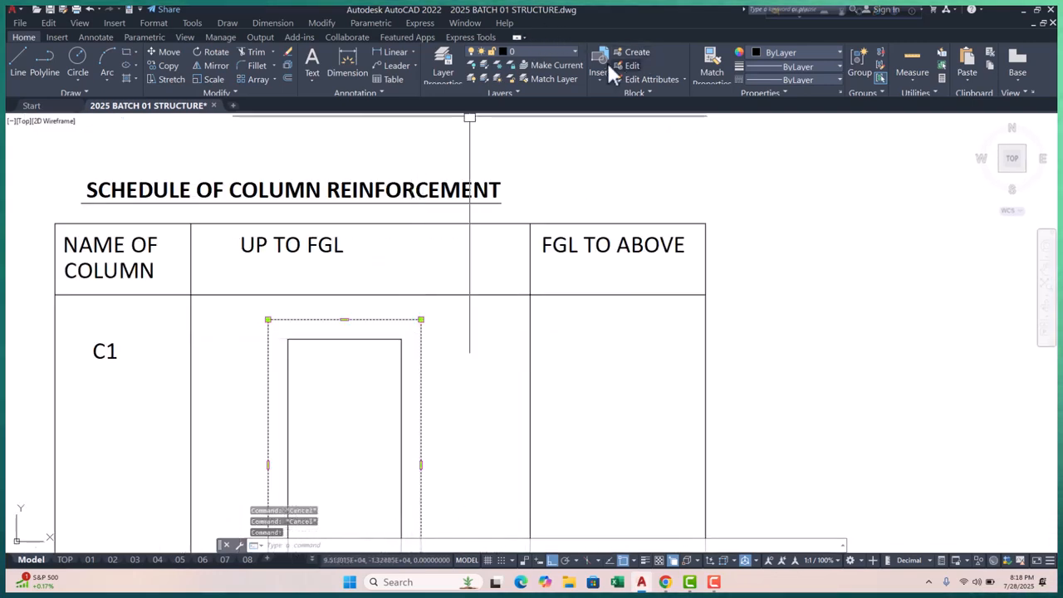
{"action": "key", "text": "Escape"}
{"action": "key", "text": "Escape"}
{"action": "key", "text": "Escape"}
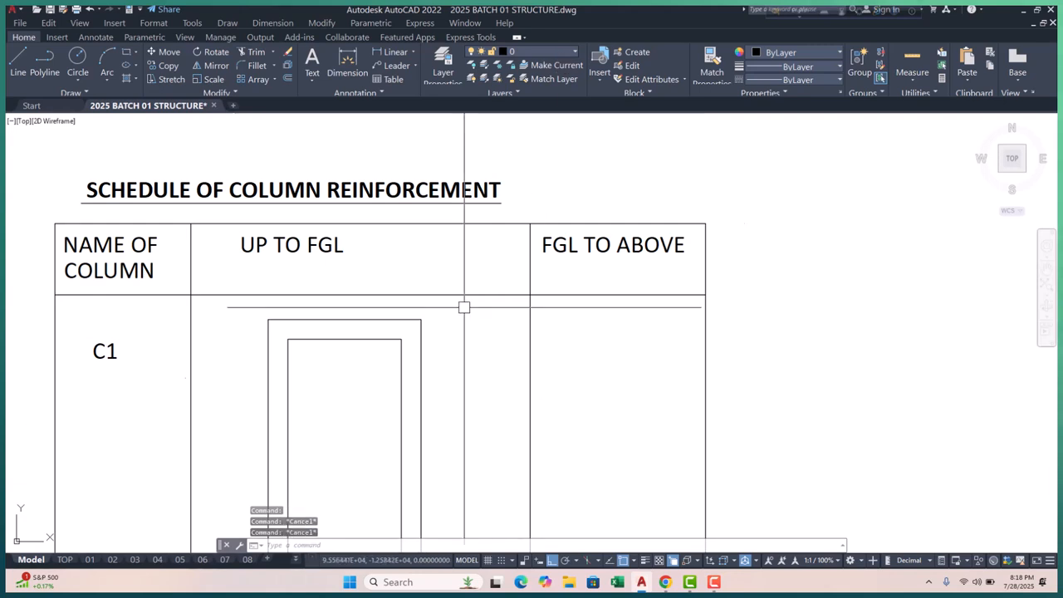
{"action": "left_click", "coordinate": [462, 355]}
{"action": "left_click", "coordinate": [275, 408]}
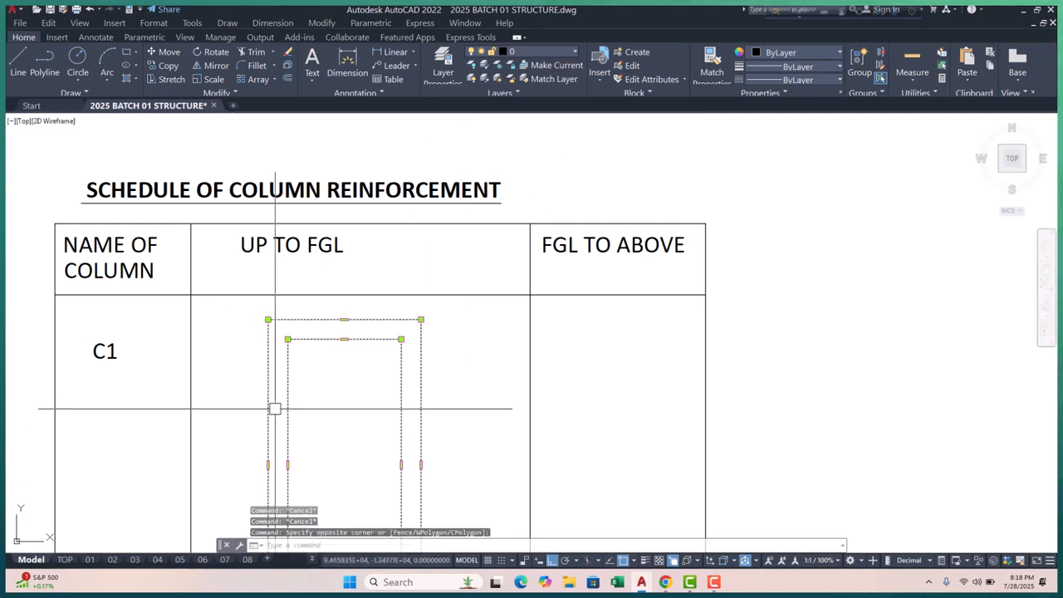
{"action": "left_click", "coordinate": [550, 50]}
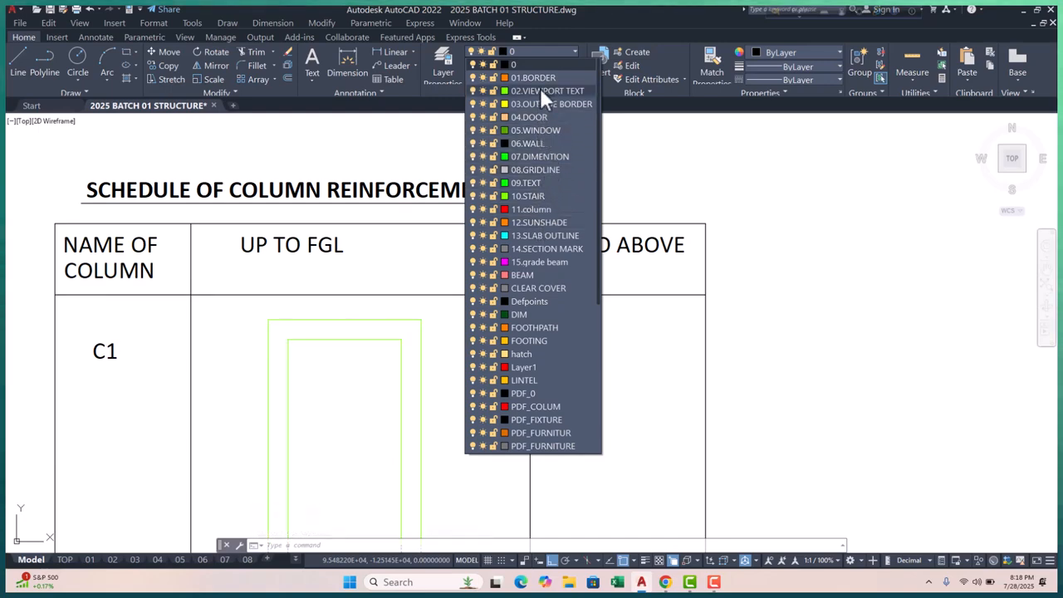
{"action": "scroll", "coordinate": [557, 364], "scroll_direction": "down", "scroll_amount": 6}
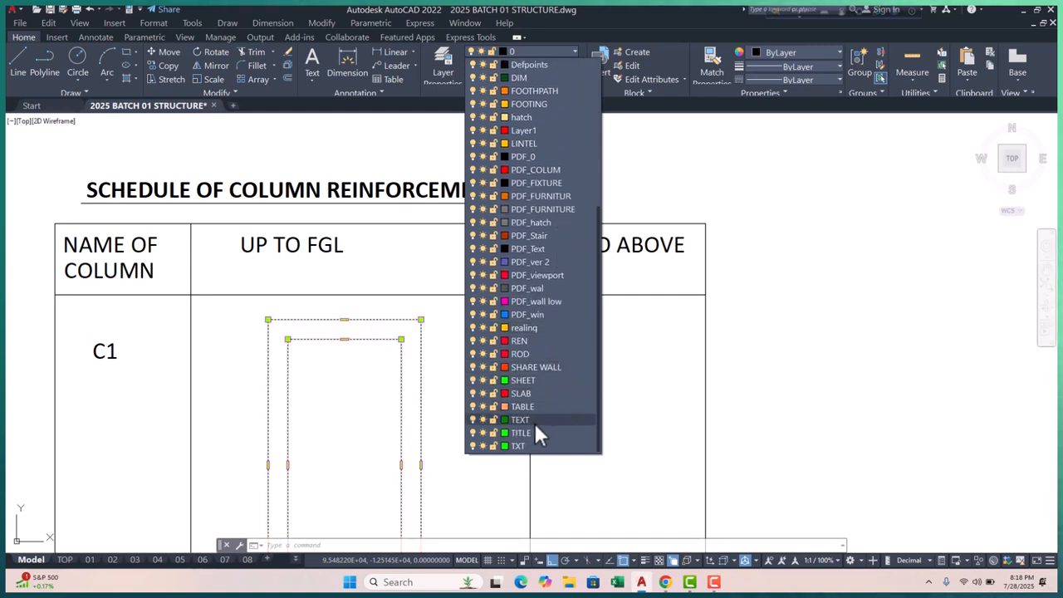
{"action": "scroll", "coordinate": [526, 176], "scroll_direction": "up", "scroll_amount": 5}
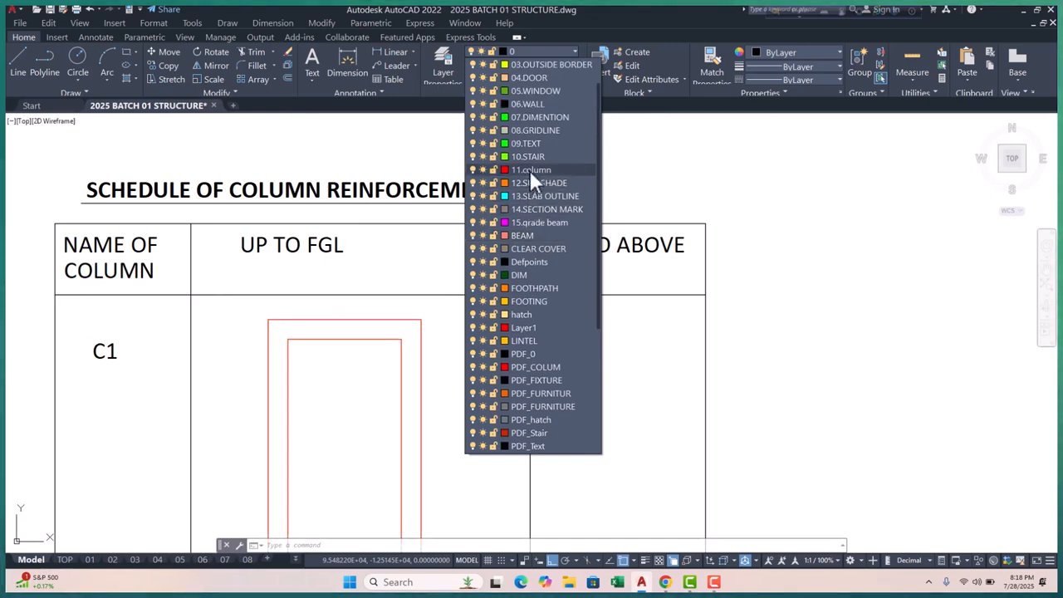
{"action": "left_click", "coordinate": [530, 169]}
- Change the color of the outer C1 rectangle to blue
{"action": "left_click", "coordinate": [422, 380]}
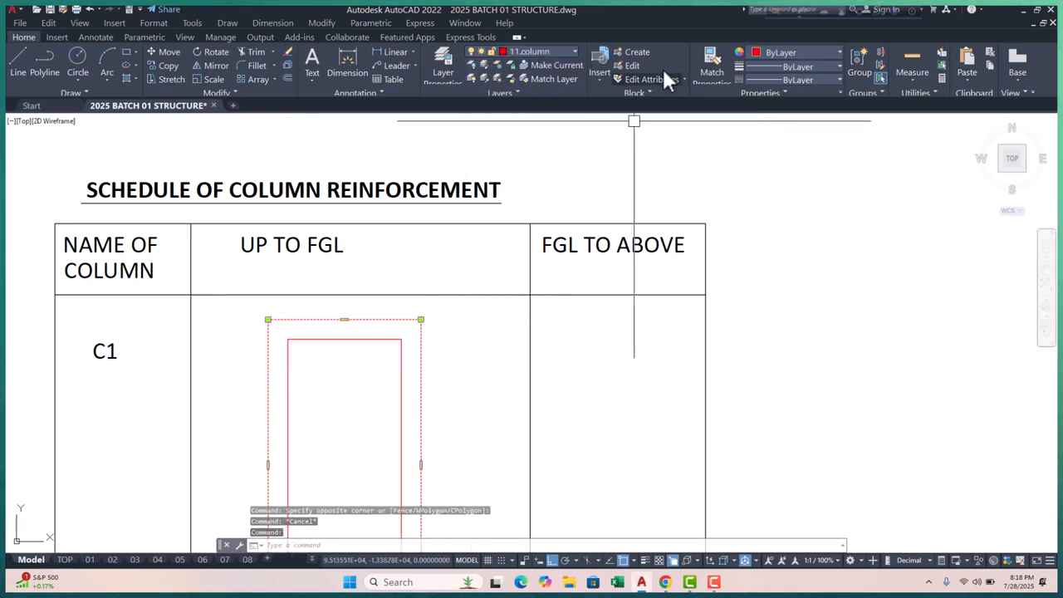
{"action": "left_click", "coordinate": [781, 53]}
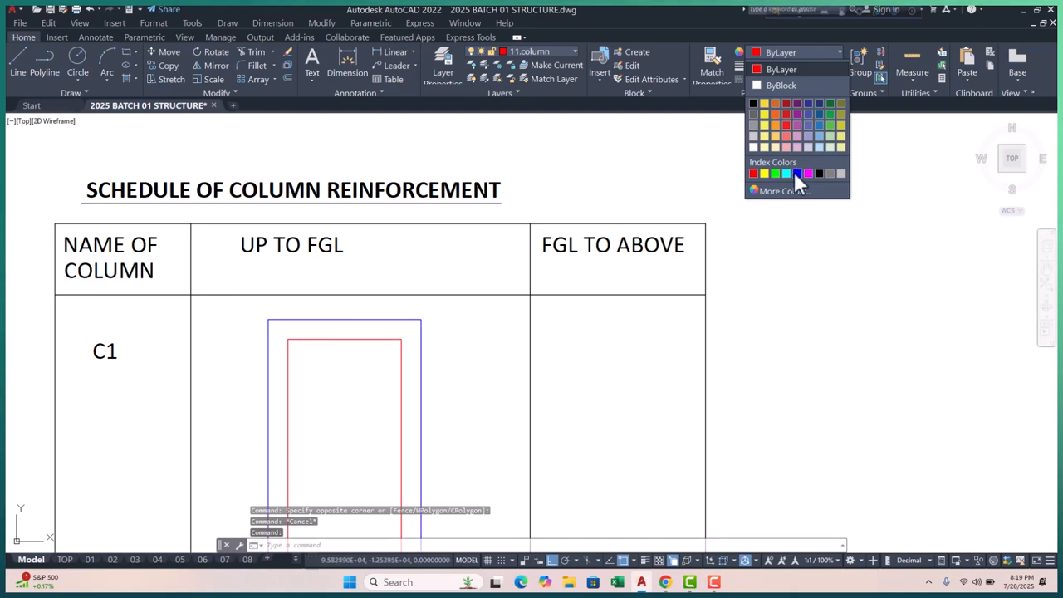
{"action": "left_click", "coordinate": [798, 177]}
{"action": "key", "text": "Escape"}
{"action": "key", "text": "Escape"}
{"action": "key", "text": "Escape"}
{"action": "scroll", "coordinate": [391, 281], "scroll_direction": "down", "scroll_amount": 2}
{"action": "middle_click_drag", "start_coordinate": [357, 340], "coordinate": [366, 330]}
{"action": "scroll", "coordinate": [366, 330], "scroll_direction": "up", "scroll_amount": 1}
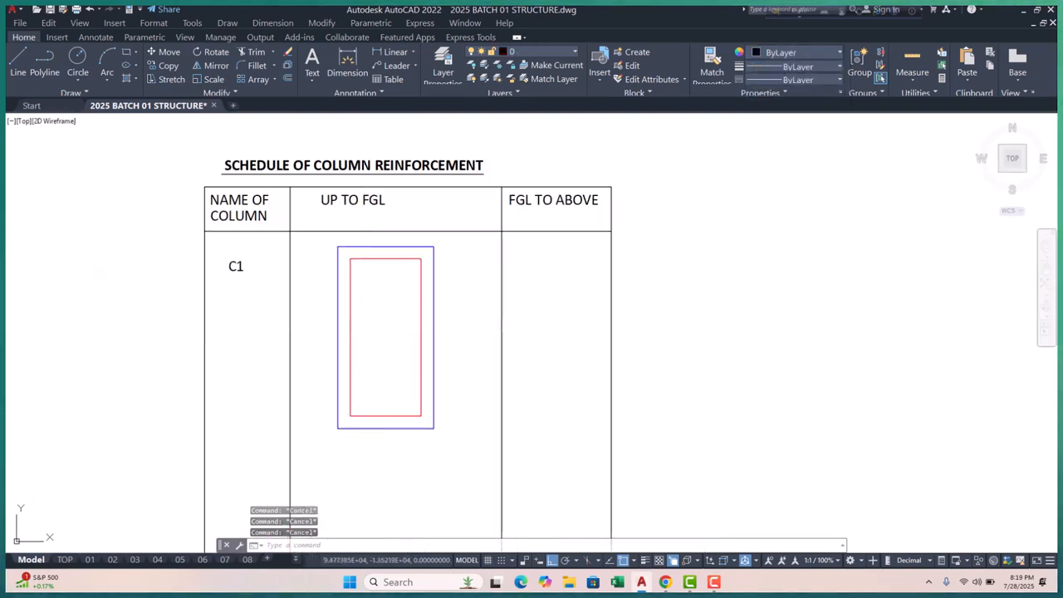
- Move both C1 rectangles straight down within the UP TO FGL cell, leaving space below the header row
{"action": "scroll", "coordinate": [353, 254], "scroll_direction": "up", "scroll_amount": 2}
{"action": "left_click", "coordinate": [302, 232]}
{"action": "scroll", "coordinate": [366, 262], "scroll_direction": "down", "scroll_amount": 3}
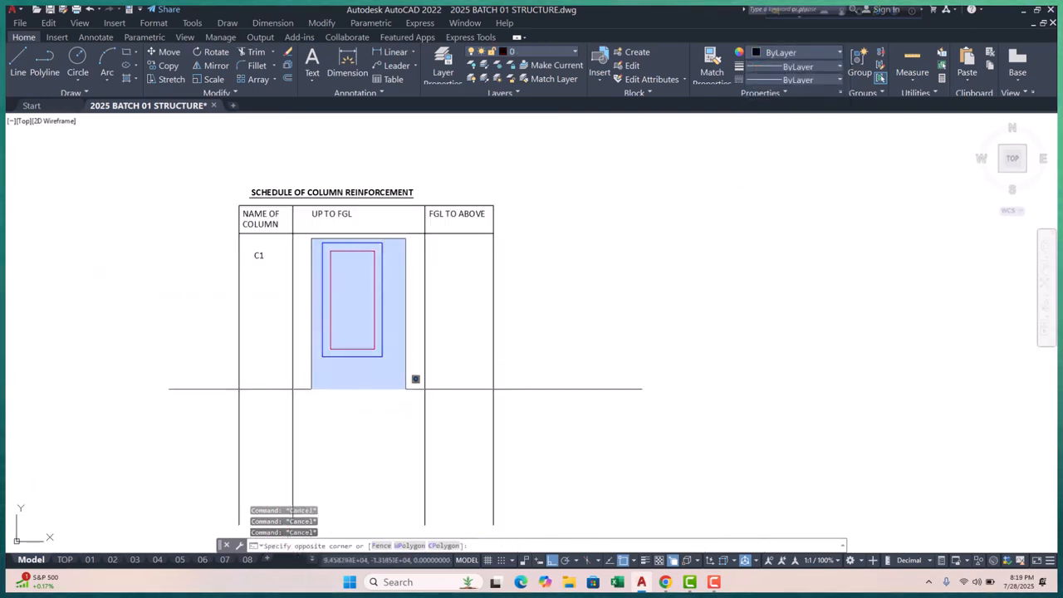
{"action": "left_click", "coordinate": [409, 392]}
{"action": "key", "text": "m"}
{"action": "key", "text": "Return"}
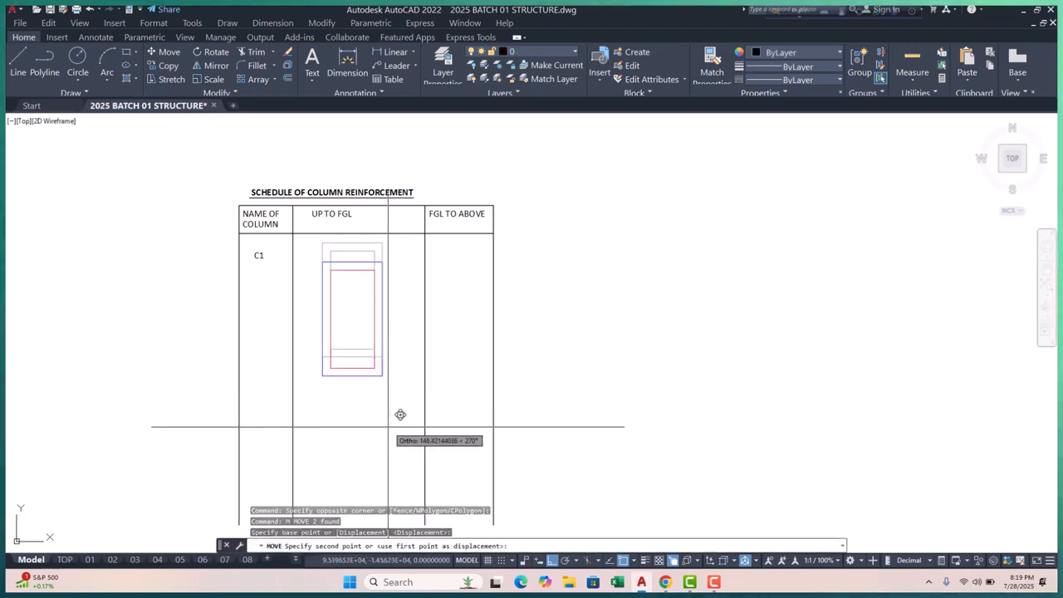
{"action": "left_click", "coordinate": [398, 409]}
- Move the C1 label down so it sits level with the middle of the section rectangles
{"action": "scroll", "coordinate": [245, 294], "scroll_direction": "up", "scroll_amount": 3}
{"action": "left_click", "coordinate": [283, 188]}
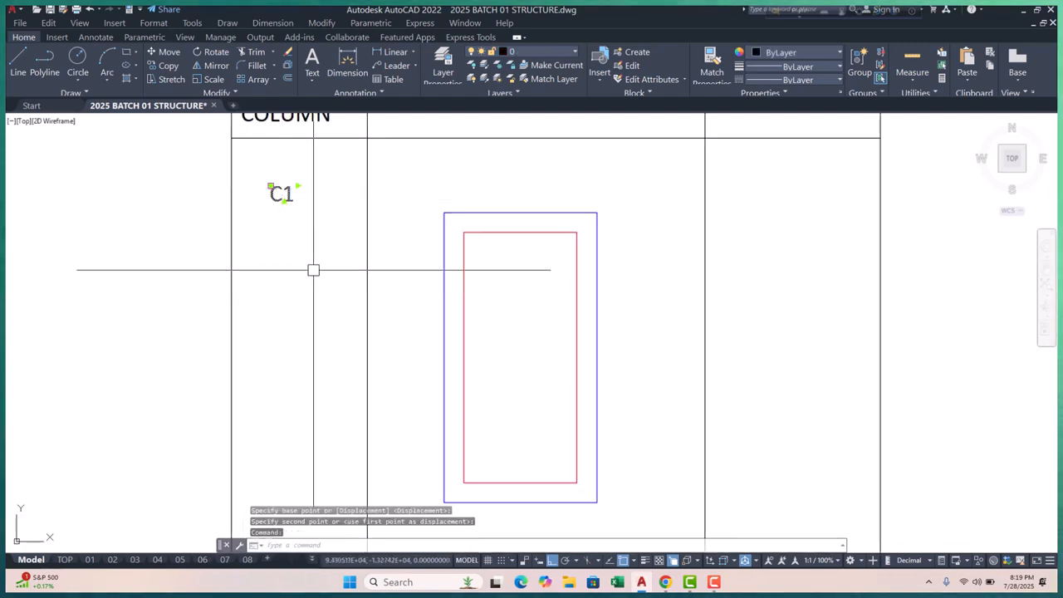
{"action": "scroll", "coordinate": [312, 268], "scroll_direction": "down", "scroll_amount": 3}
{"action": "key", "text": "Escape"}
{"action": "key", "text": "Escape"}
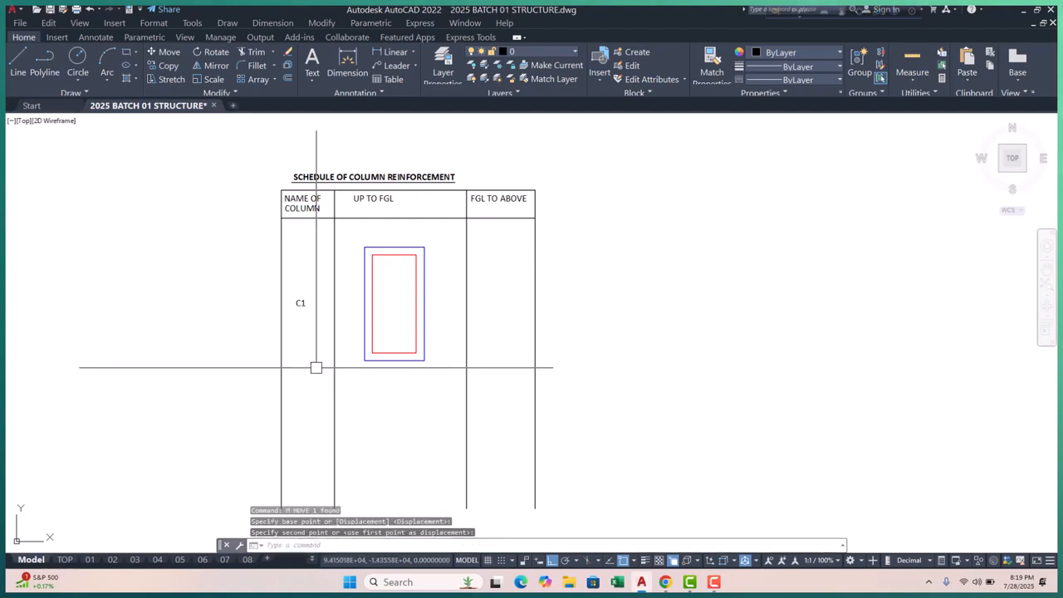
{"action": "mouse_move", "coordinate": [401, 360]}
{"action": "middle_mouse_down"}
{"action": "mouse_move", "coordinate": [352, 321]}
{"action": "mouse_move", "coordinate": [357, 357]}
{"action": "middle_mouse_up"}
{"action": "key", "text": "Escape"}
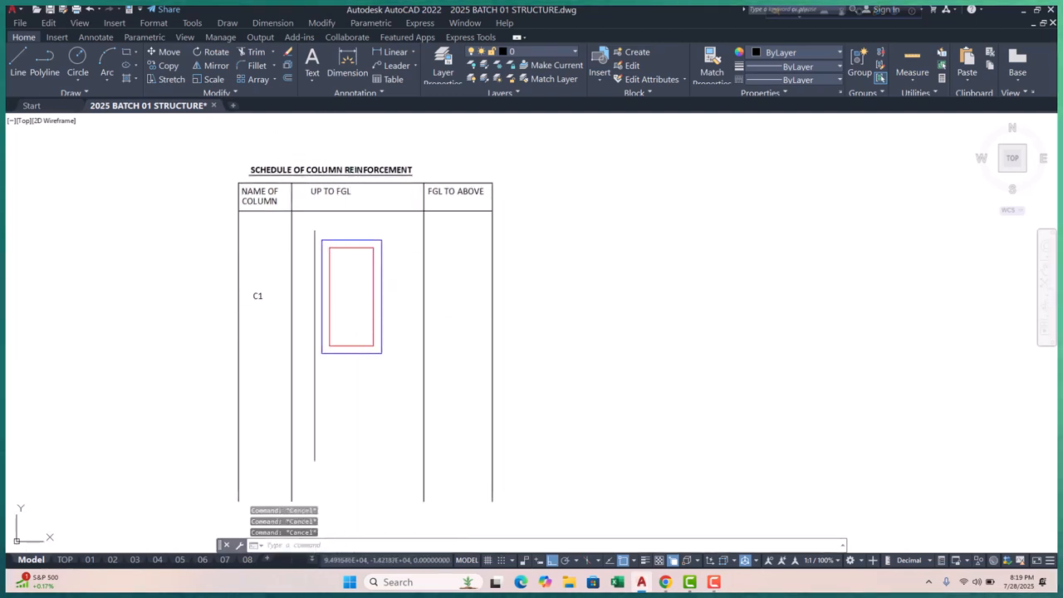
- Make 05.1-25 the current dimension style
{"action": "scroll", "coordinate": [324, 275], "scroll_direction": "up", "scroll_amount": 4}
{"action": "type", "text": "d"}
{"action": "key", "text": "Return"}
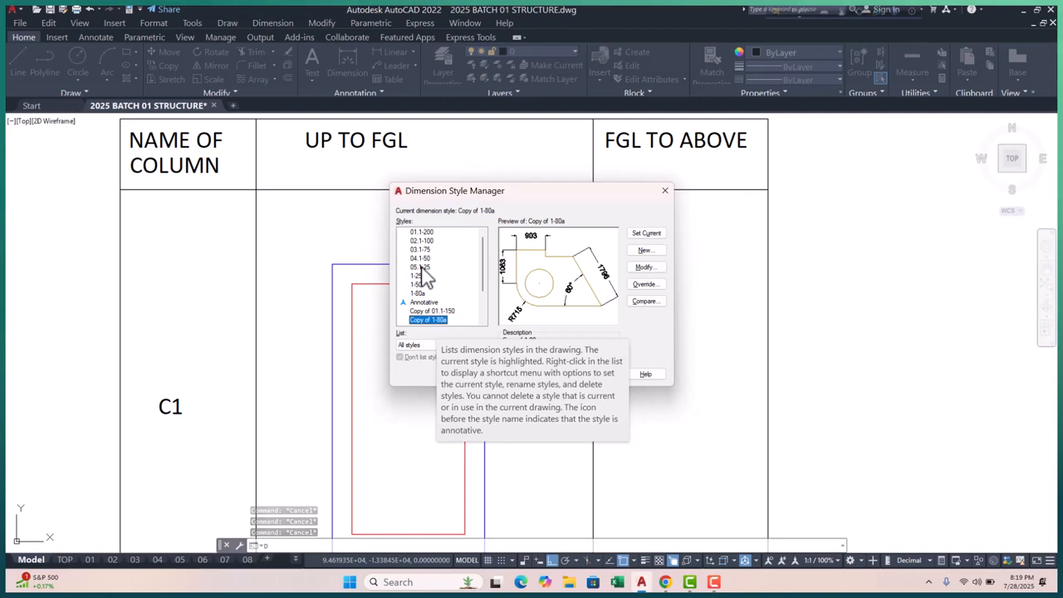
{"action": "left_click", "coordinate": [421, 266]}
{"action": "left_click", "coordinate": [644, 234]}
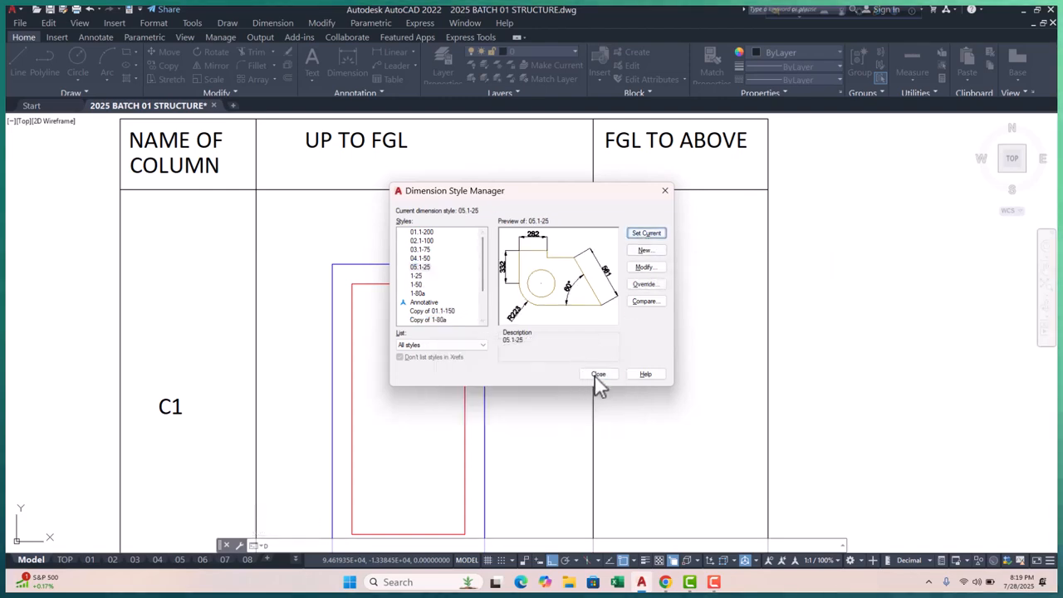
{"action": "key", "text": "Escape"}
{"action": "scroll", "coordinate": [407, 304], "scroll_direction": "down", "scroll_amount": 2}
{"action": "scroll", "coordinate": [403, 246], "scroll_direction": "up", "scroll_amount": 4}
{"action": "double_click", "coordinate": [392, 208]}
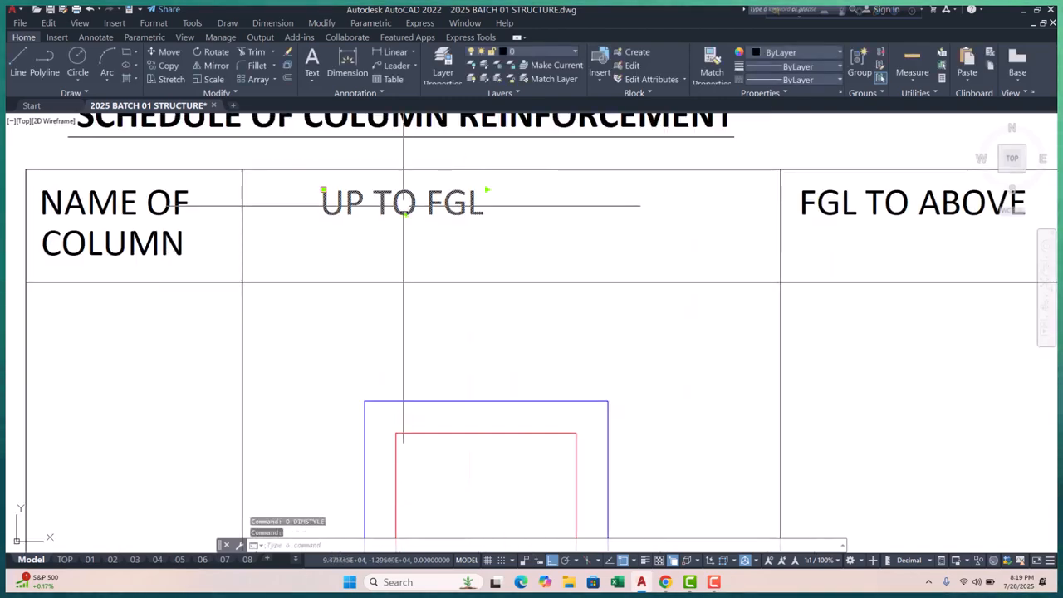
{"action": "key", "text": "Escape"}
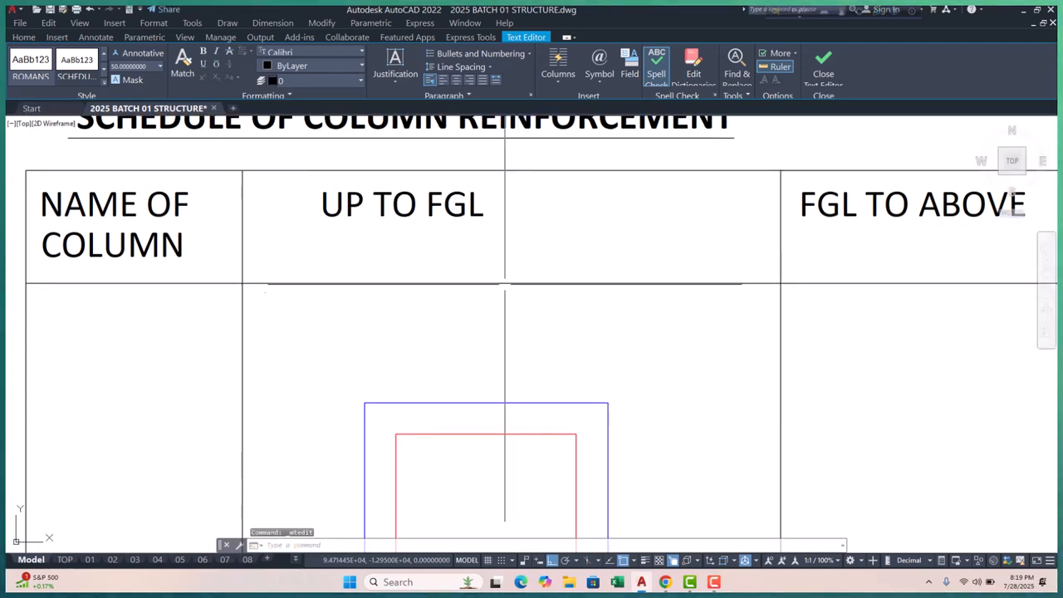
{"action": "scroll", "coordinate": [467, 286], "scroll_direction": "down", "scroll_amount": 2}
{"action": "key", "text": "Escape"}
{"action": "key", "text": "Escape"}
- Add a linear dimension across the top edge of the blue C1 rectangle, placed 100 above it
{"action": "mouse_move", "coordinate": [432, 321]}
{"action": "middle_mouse_down"}
{"action": "mouse_move", "coordinate": [395, 273]}
{"action": "mouse_move", "coordinate": [425, 309]}
{"action": "middle_mouse_up"}
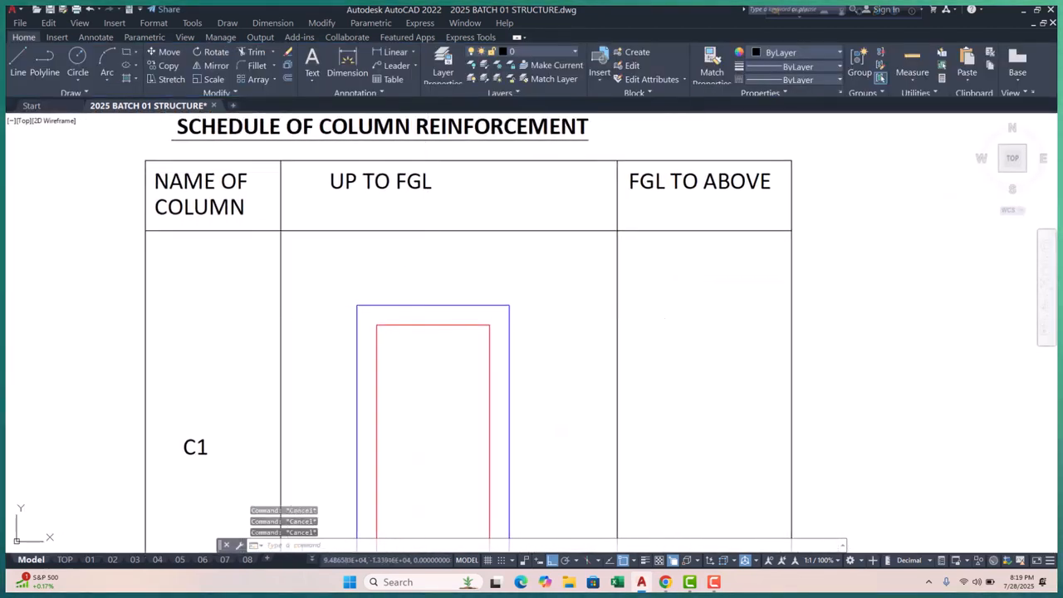
{"action": "type", "text": "dli"}
{"action": "key", "text": "Return"}
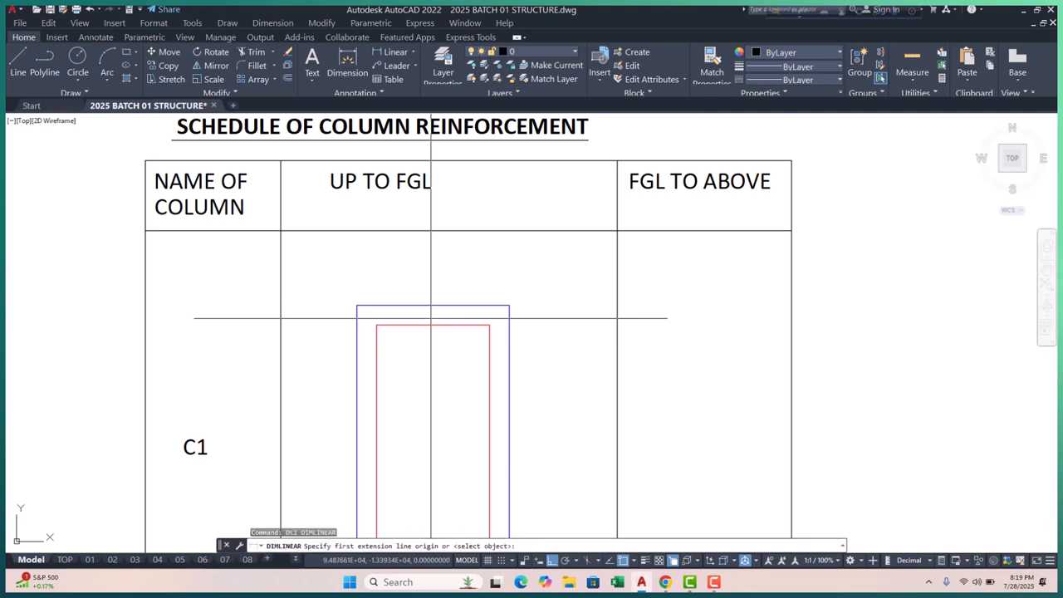
{"action": "scroll", "coordinate": [387, 299], "scroll_direction": "up", "scroll_amount": 3}
{"action": "left_click", "coordinate": [312, 315]}
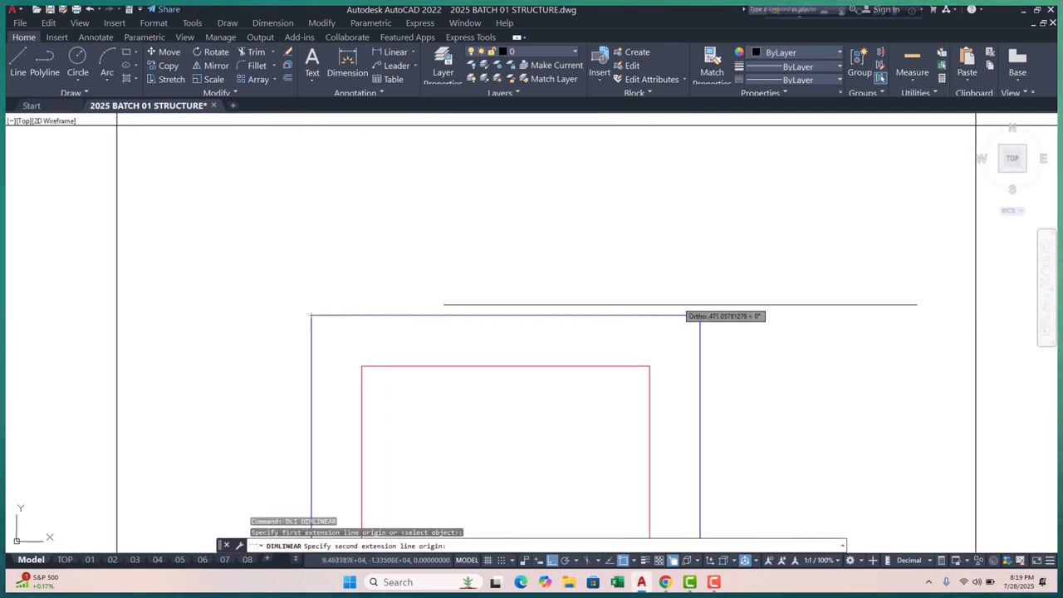
{"action": "left_click", "coordinate": [700, 314]}
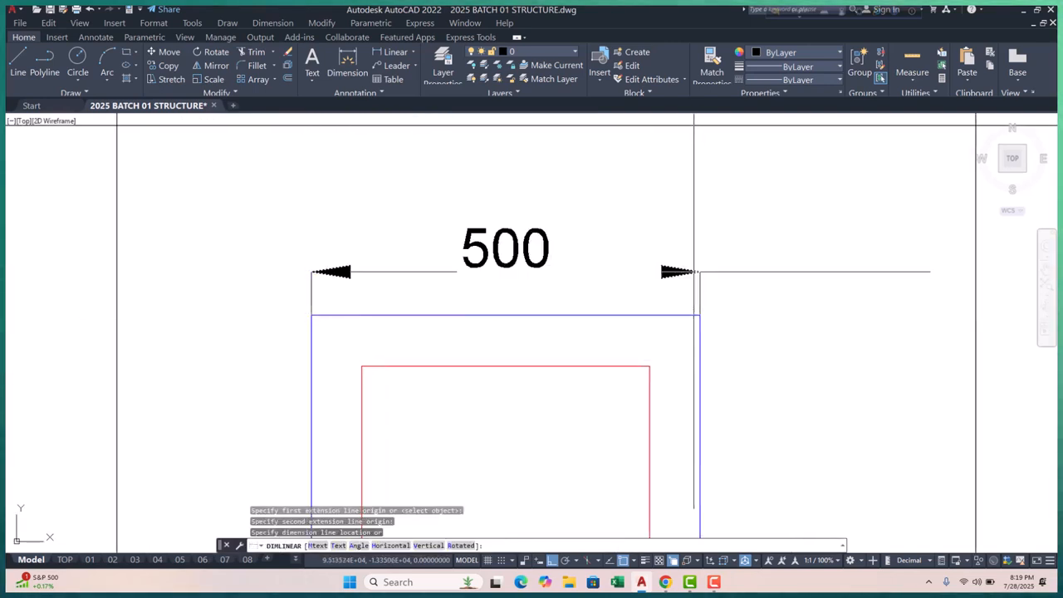
{"action": "left_click", "coordinate": [694, 272]}
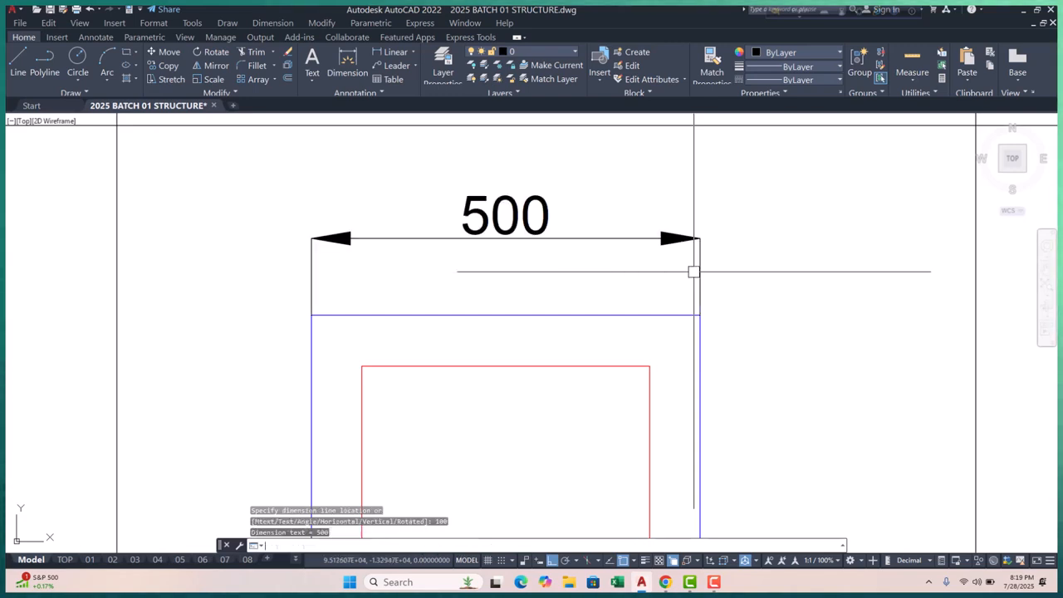
- Add a vertical linear dimension along the left edge of the blue C1 rectangle, placed 100 away from it
{"action": "scroll", "coordinate": [453, 272], "scroll_direction": "down", "scroll_amount": 4}
{"action": "type", "text": "o"}
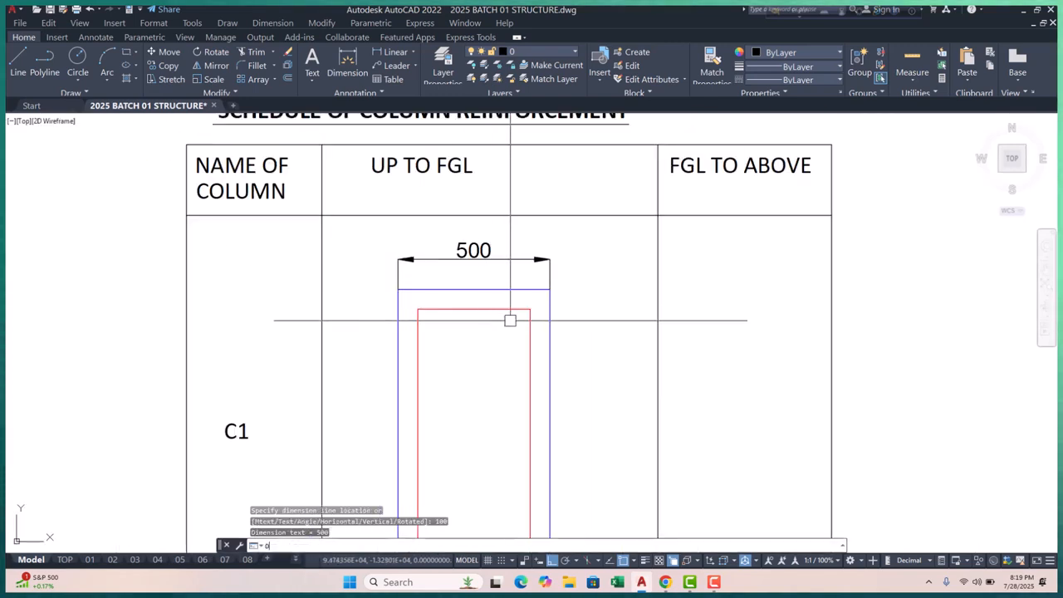
{"action": "type", "text": "LI"}
{"action": "key", "text": "space"}
{"action": "left_click", "coordinate": [399, 289]}
{"action": "scroll", "coordinate": [416, 271], "scroll_direction": "down", "scroll_amount": 3}
{"action": "scroll", "coordinate": [421, 365], "scroll_direction": "up", "scroll_amount": 3}
{"action": "left_click", "coordinate": [397, 319]}
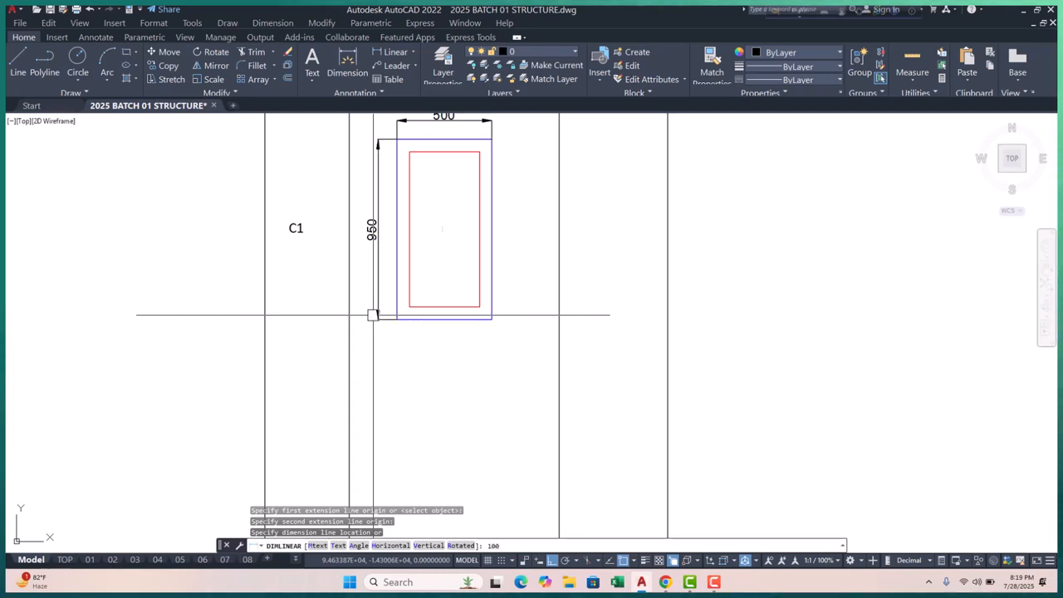
{"action": "left_click", "coordinate": [373, 315]}
{"action": "scroll", "coordinate": [373, 315], "scroll_direction": "down", "scroll_amount": 2}
{"action": "key", "text": "Escape"}
{"action": "scroll", "coordinate": [429, 227], "scroll_direction": "up", "scroll_amount": 4}
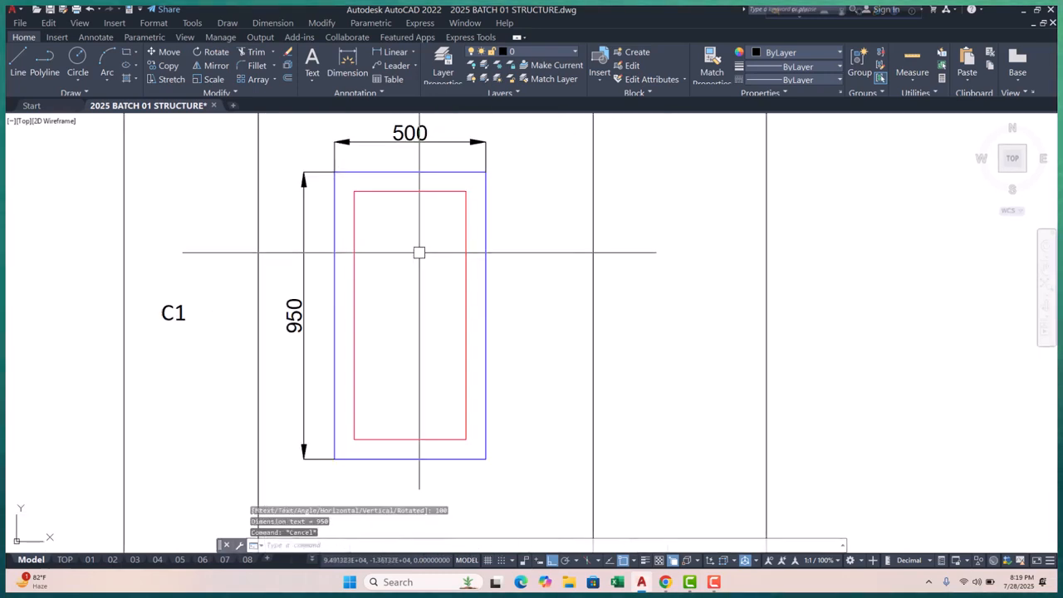
{"action": "scroll", "coordinate": [417, 221], "scroll_direction": "down", "scroll_amount": 9}
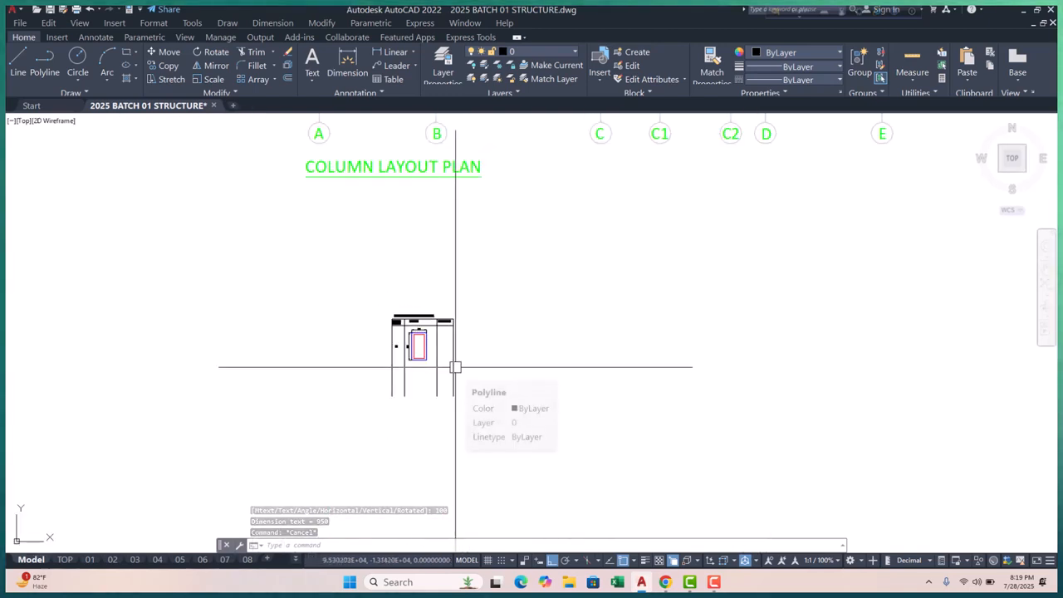
{"action": "scroll", "coordinate": [425, 332], "scroll_direction": "up", "scroll_amount": 4}
{"action": "scroll", "coordinate": [408, 356], "scroll_direction": "up", "scroll_amount": 6}
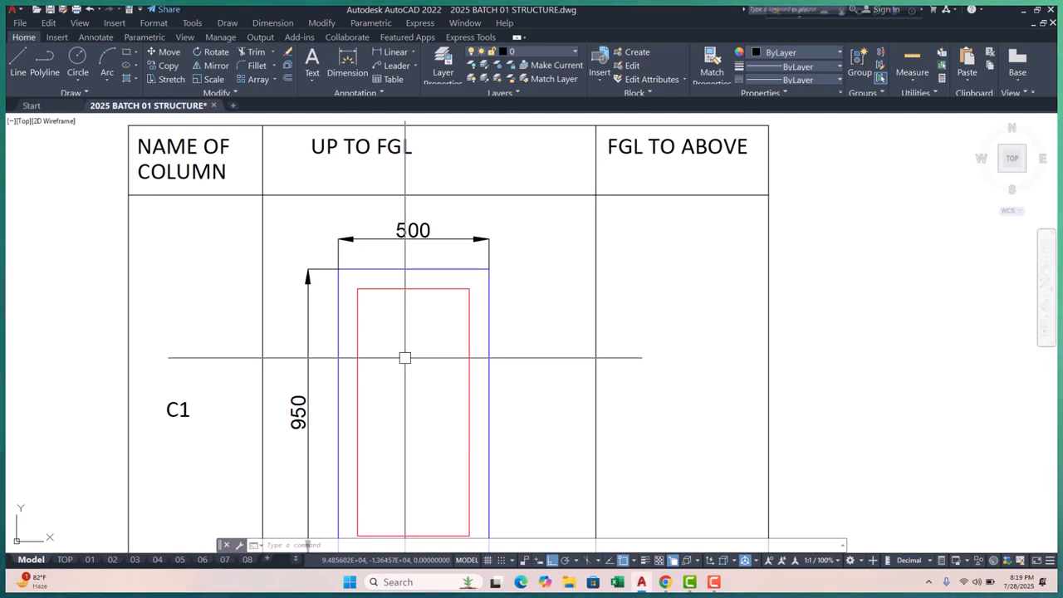
{"action": "scroll", "coordinate": [356, 314], "scroll_direction": "down", "scroll_amount": 4}
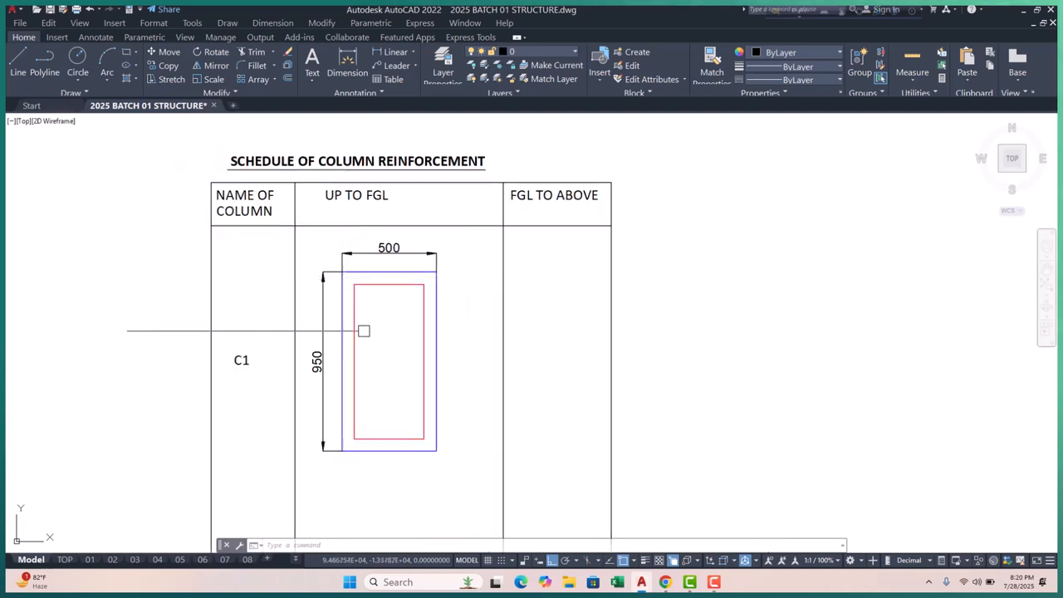
{"action": "scroll", "coordinate": [354, 302], "scroll_direction": "up", "scroll_amount": 4}
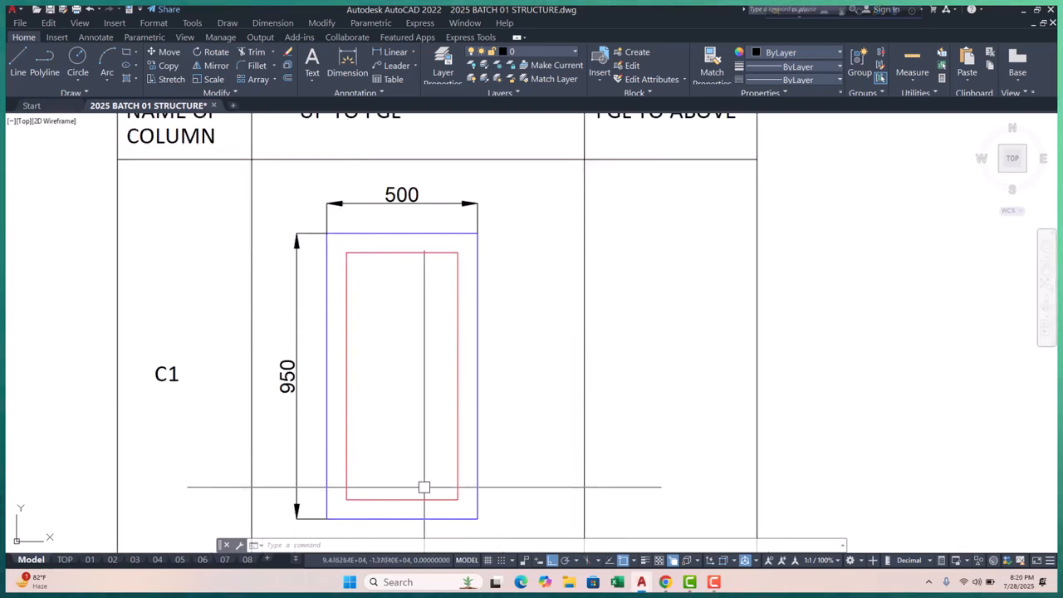
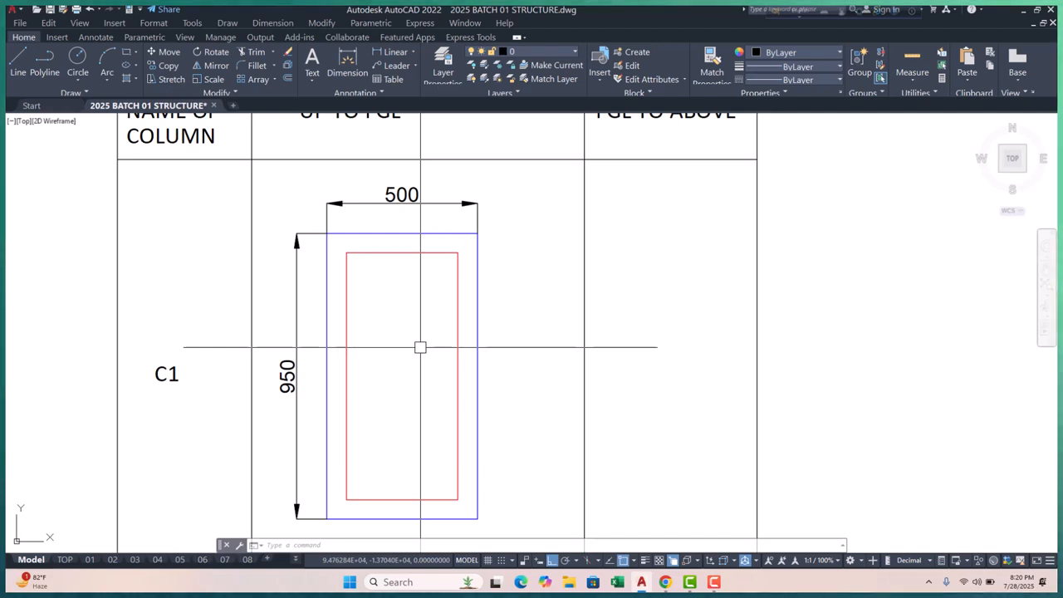
{"action": "middle_click_drag", "start_coordinate": [429, 349], "coordinate": [425, 348]}
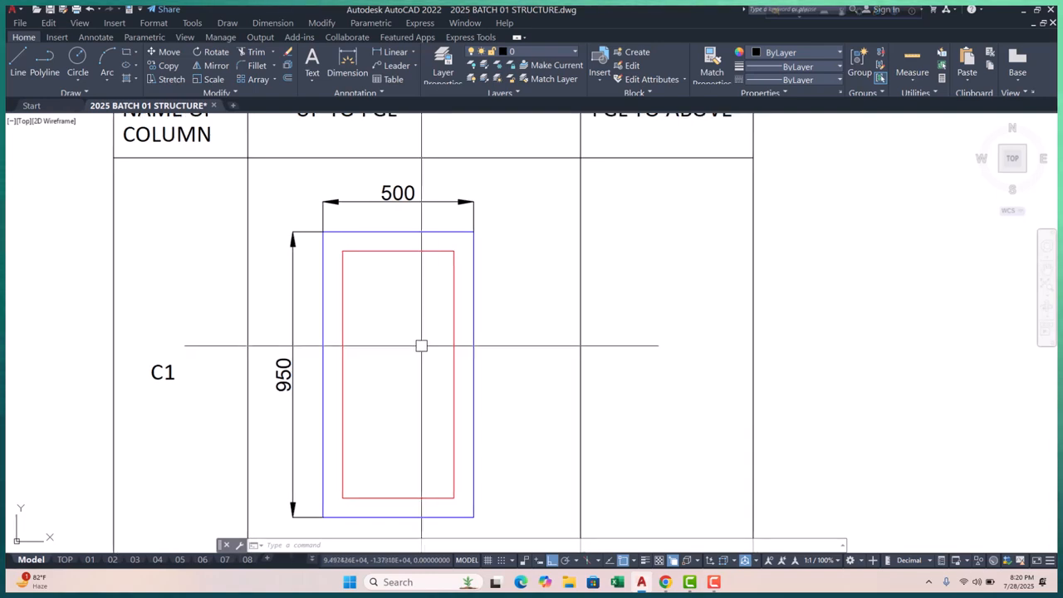
{"action": "mouse_move", "coordinate": [411, 312]}
{"action": "middle_mouse_down"}
{"action": "mouse_move", "coordinate": [387, 332]}
{"action": "mouse_move", "coordinate": [366, 309]}
{"action": "mouse_move", "coordinate": [364, 345]}
{"action": "middle_mouse_up"}
{"action": "scroll", "coordinate": [364, 301], "scroll_direction": "up", "scroll_amount": 5}
{"action": "scroll", "coordinate": [364, 344], "scroll_direction": "down", "scroll_amount": 5}
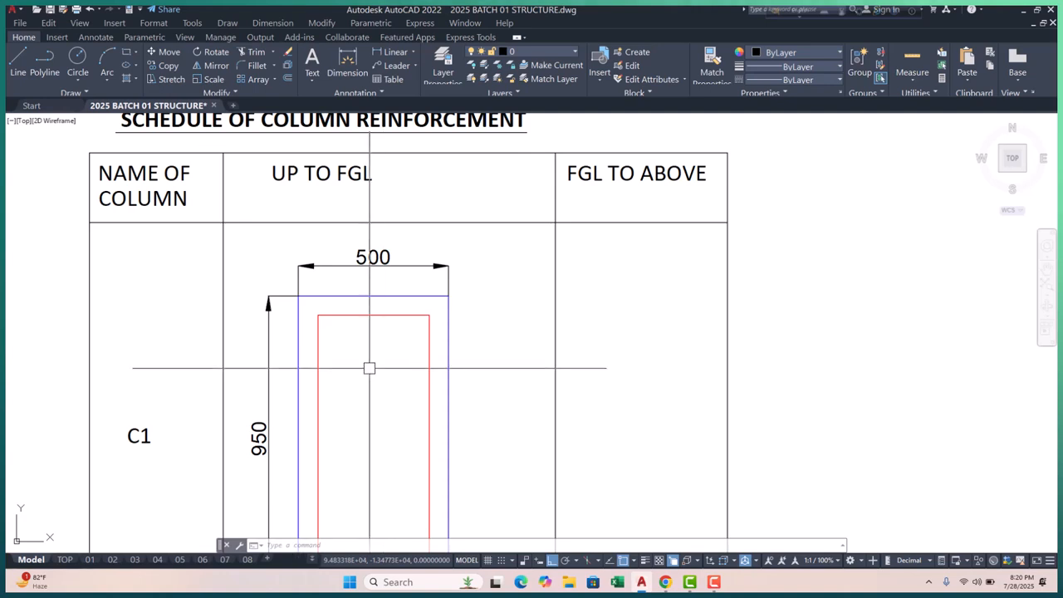
- Draw a solid donut with inside diameter 0 and outside diameter 20, centred on the upper-left corner of the red C1 rectangle
{"action": "key", "text": "Escape"}
{"action": "key", "text": "Escape"}
{"action": "key", "text": "Escape"}
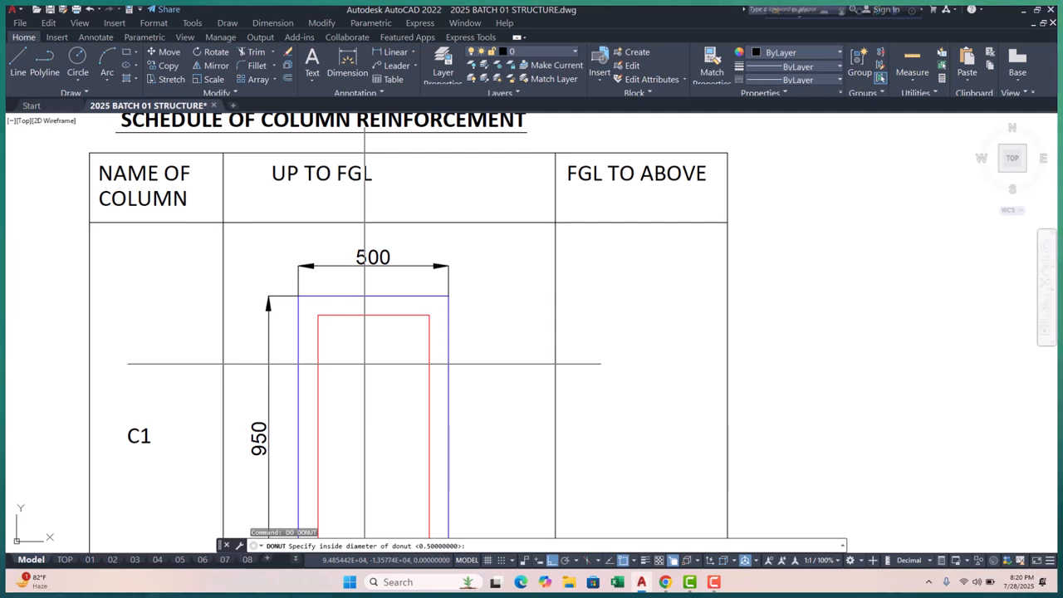
{"action": "key", "text": "Return"}
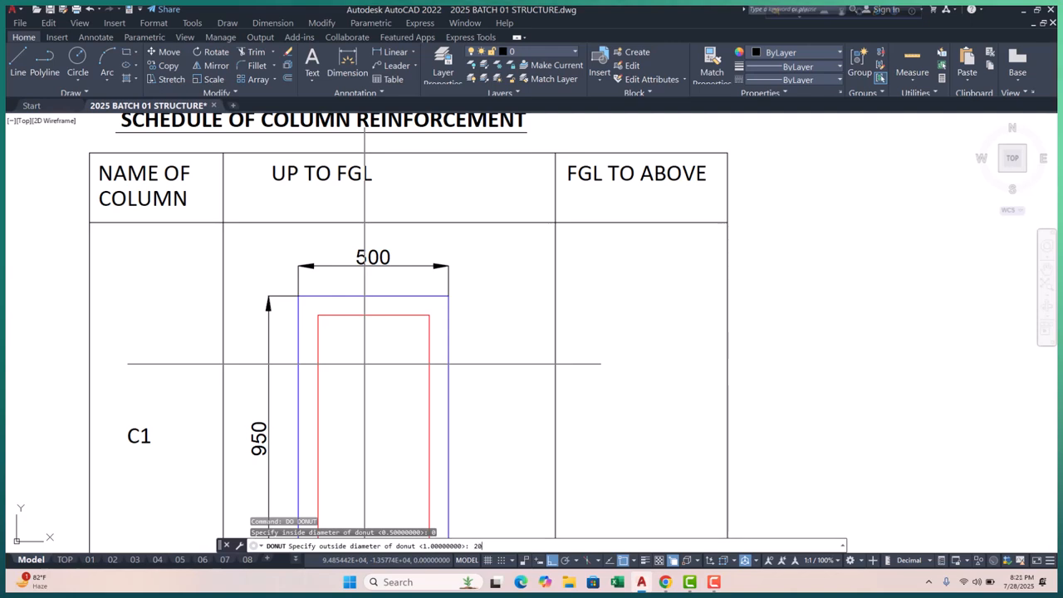
{"action": "type", "text": "20"}
{"action": "key", "text": "Return"}
{"action": "scroll", "coordinate": [312, 319], "scroll_direction": "up", "scroll_amount": 5}
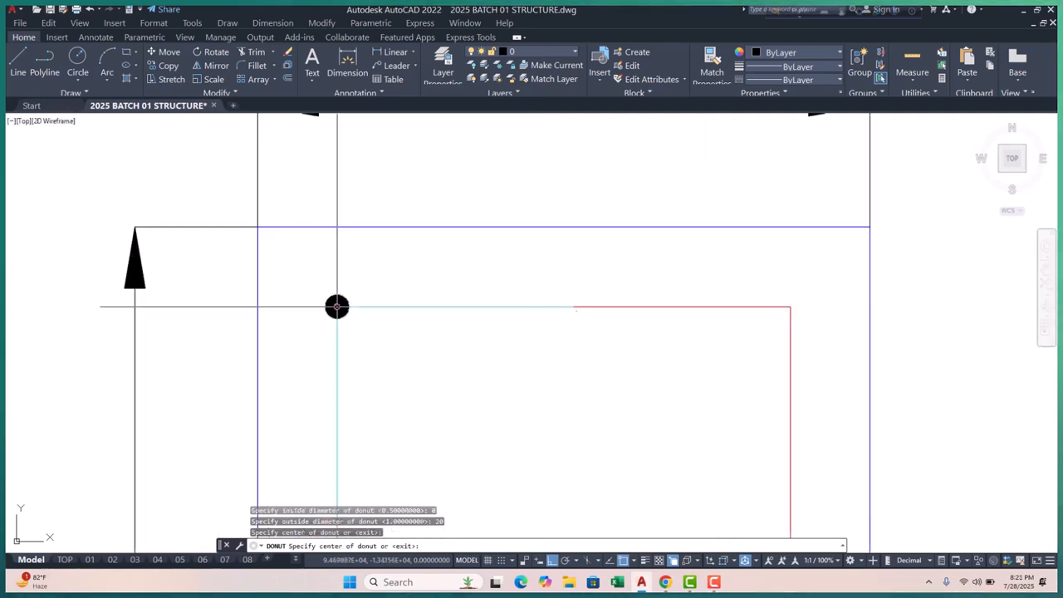
{"action": "scroll", "coordinate": [337, 308], "scroll_direction": "up", "scroll_amount": 3}
{"action": "left_click", "coordinate": [316, 308]}
{"action": "key", "text": "Escape"}
{"action": "key", "text": "Escape"}
- Assign the new corner bar donut to the 11.column layer
{"action": "left_click", "coordinate": [248, 229]}
{"action": "left_click", "coordinate": [478, 424]}
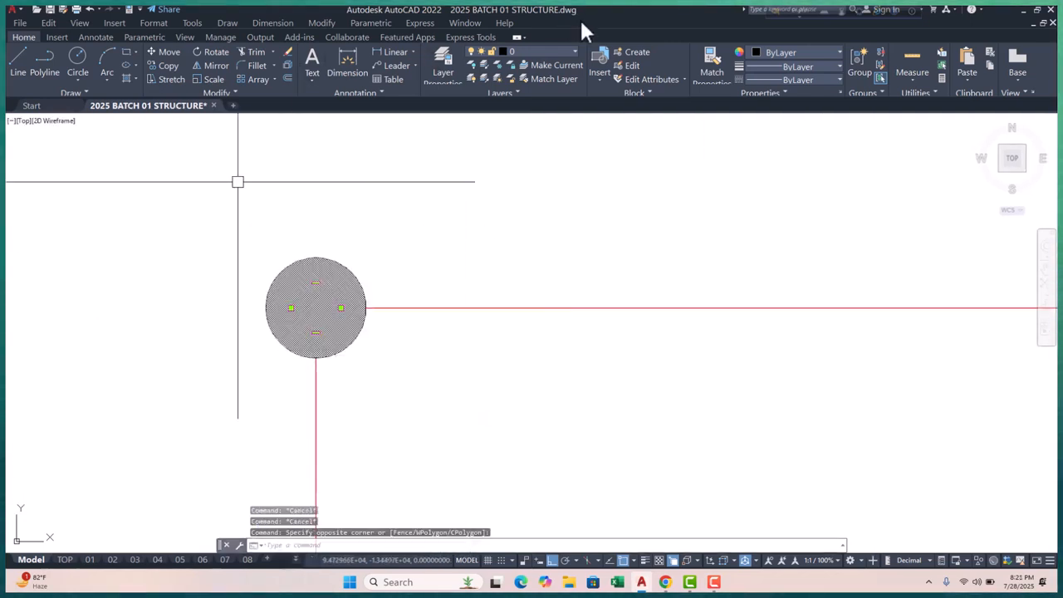
{"action": "left_click", "coordinate": [573, 51]}
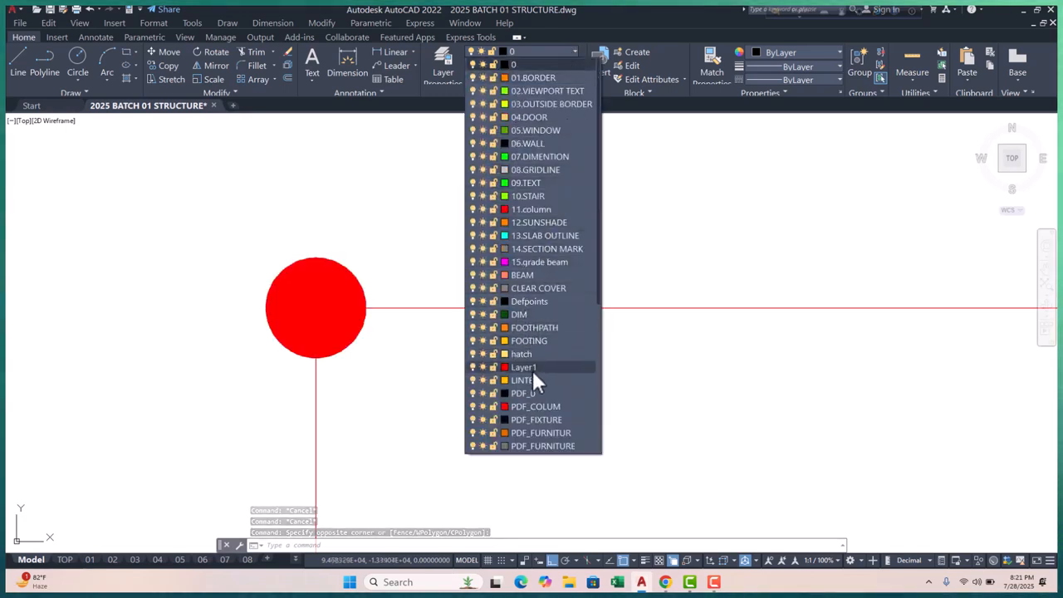
{"action": "left_click", "coordinate": [532, 209]}
{"action": "key", "text": "Escape"}
{"action": "key", "text": "Escape"}
- Move the corner bar 10 to the right so it touches the inside of the red rectangle's left edge
{"action": "scroll", "coordinate": [380, 391], "scroll_direction": "down", "scroll_amount": 3}
{"action": "left_click", "coordinate": [310, 312]}
{"action": "left_click", "coordinate": [423, 404]}
{"action": "type", "text": "m"}
{"action": "key", "text": "Return"}
{"action": "scroll", "coordinate": [440, 414], "scroll_direction": "up", "scroll_amount": 2}
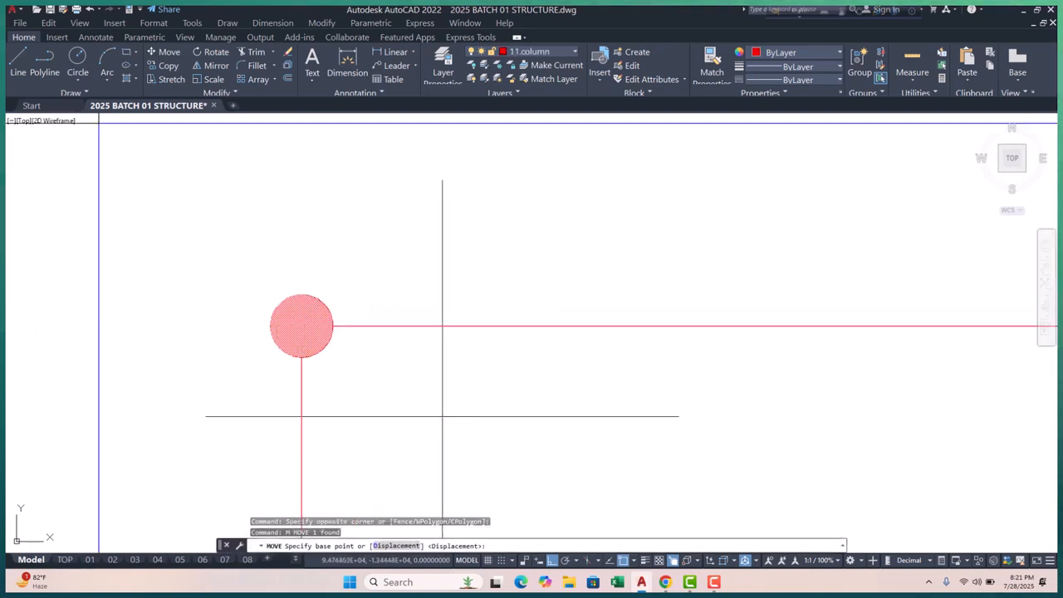
{"action": "left_click", "coordinate": [407, 403]}
{"action": "type", "text": "1"}
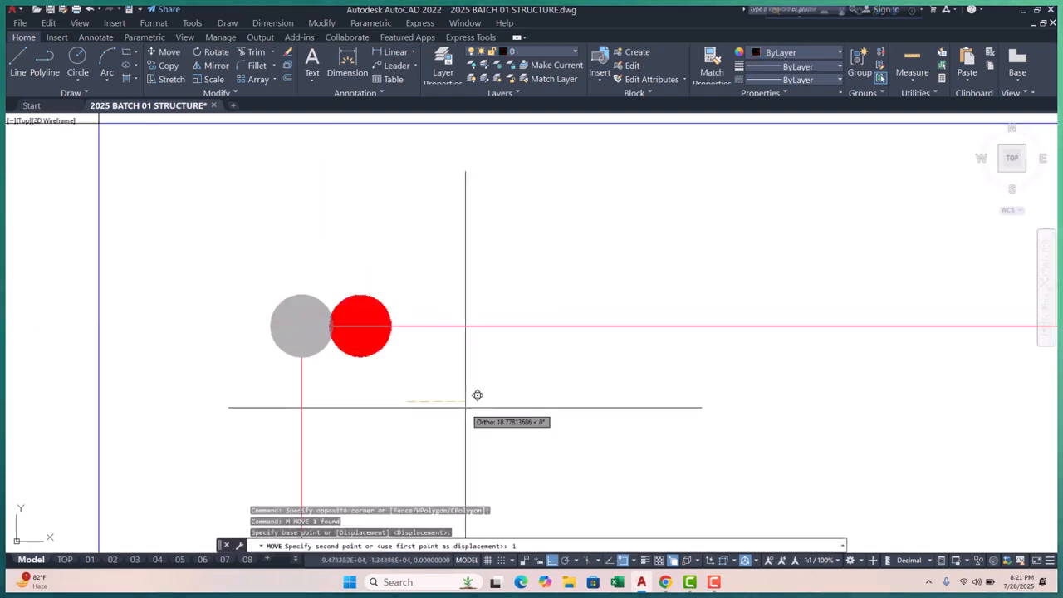
{"action": "type", "text": "0"}
{"action": "key", "text": "Return"}
- Move the corner bar 20 straight down
{"action": "left_click", "coordinate": [270, 277]}
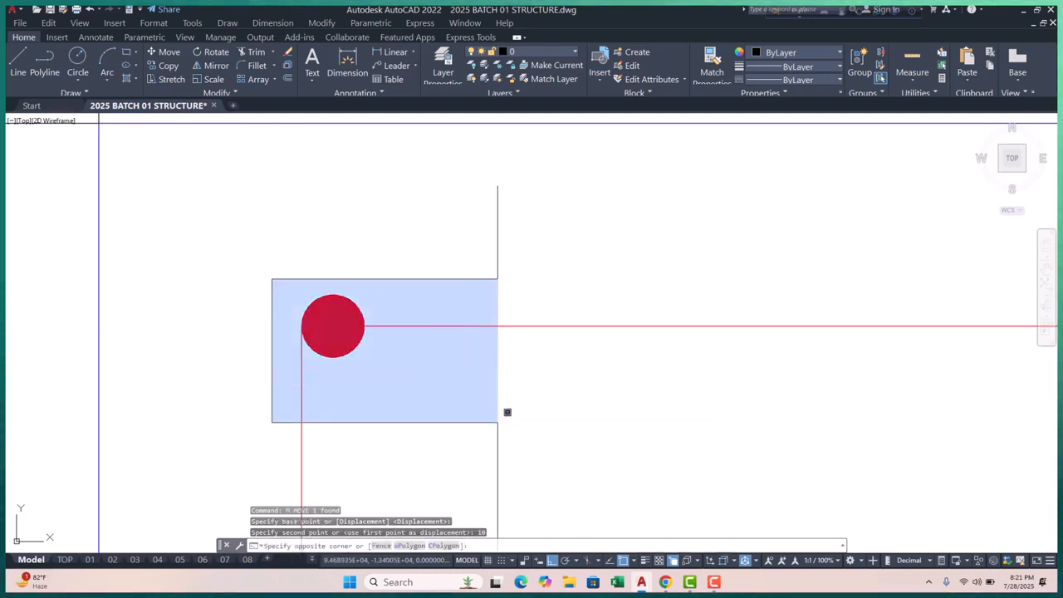
{"action": "left_click", "coordinate": [498, 422]}
{"action": "type", "text": "m"}
{"action": "key", "text": "Return"}
{"action": "left_click", "coordinate": [500, 388]}
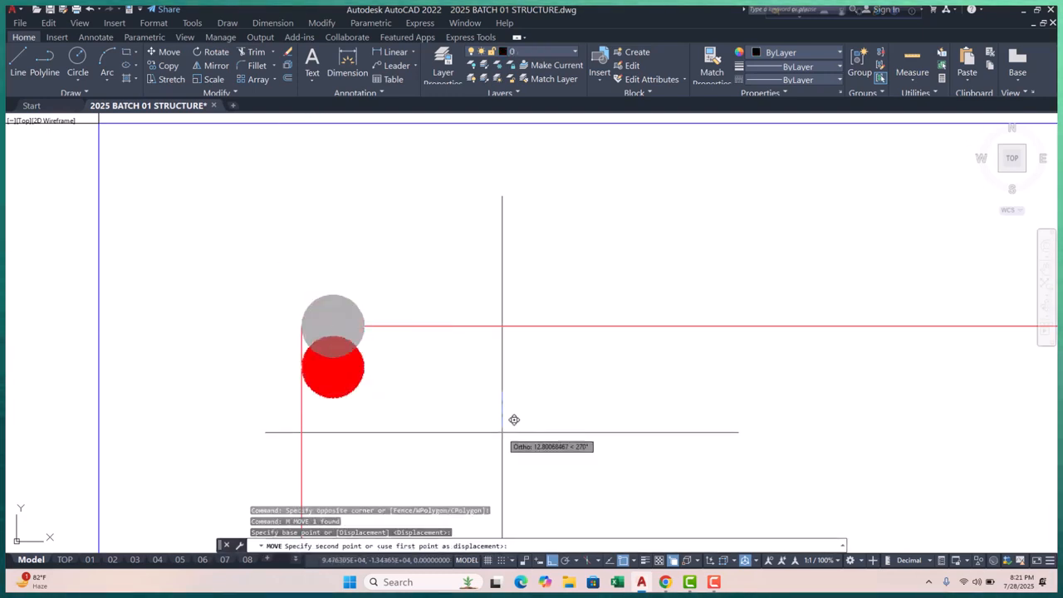
{"action": "type", "text": "20"}
{"action": "key", "text": "Return"}
- Move the corner bar 10 up so it is tangent to the red rectangle's upper edge
{"action": "scroll", "coordinate": [308, 396], "scroll_direction": "up", "scroll_amount": 2}
{"action": "left_click", "coordinate": [237, 319]}
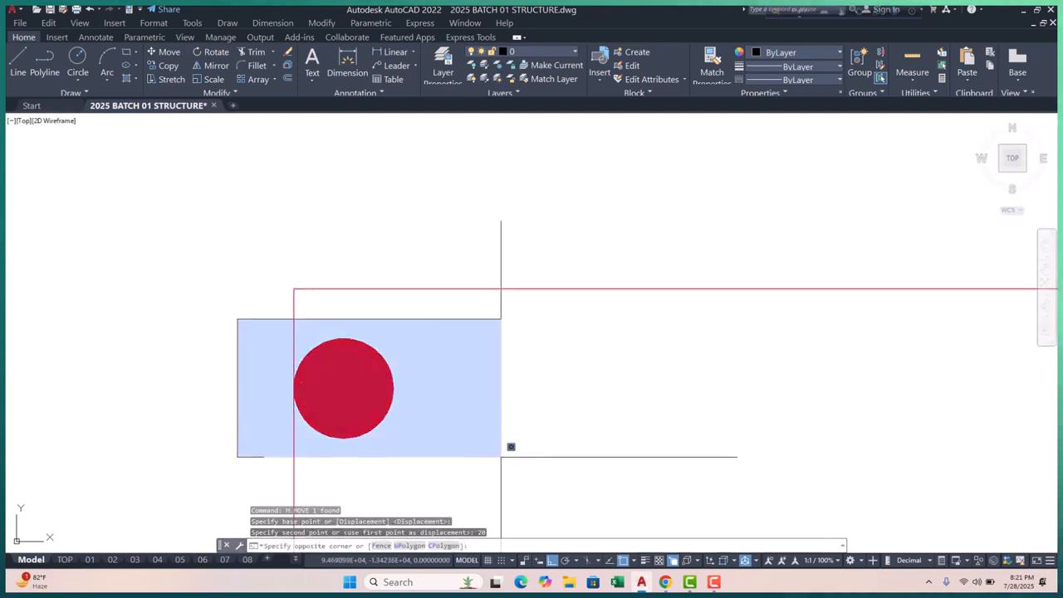
{"action": "left_click", "coordinate": [501, 456]}
{"action": "type", "text": "m"}
{"action": "key", "text": "Return"}
{"action": "left_click", "coordinate": [526, 463]}
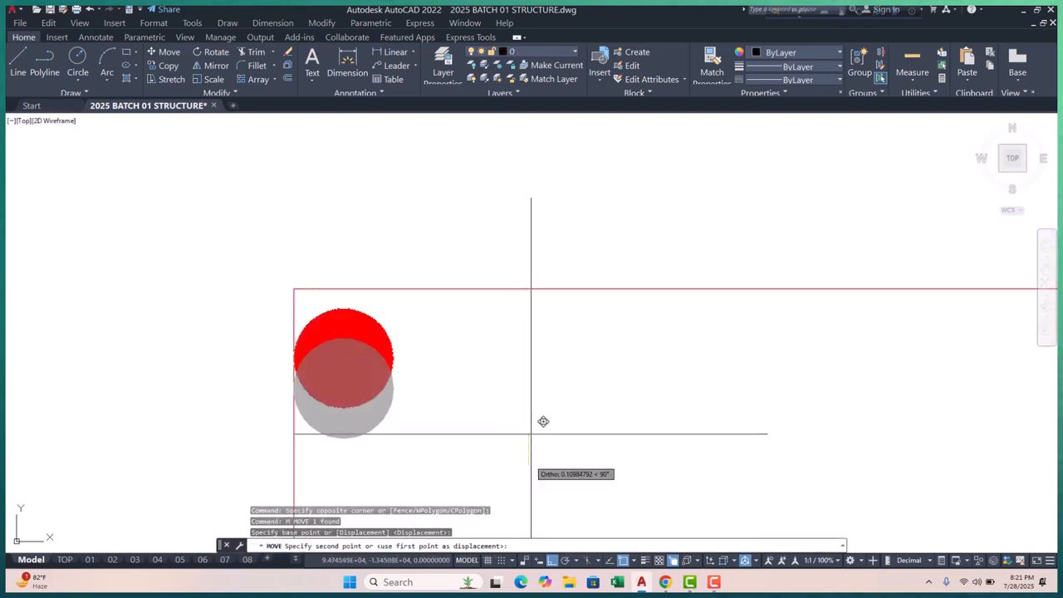
{"action": "type", "text": "10"}
{"action": "key", "text": "Return"}
- Mirror the corner bar about the red rectangle's vertical centreline into its upper-right corner, keeping the original
{"action": "scroll", "coordinate": [187, 289], "scroll_direction": "down", "scroll_amount": 4}
{"action": "left_click", "coordinate": [167, 252]}
{"action": "left_click", "coordinate": [370, 393]}
{"action": "type", "text": "mi"}
{"action": "key", "text": "Return"}
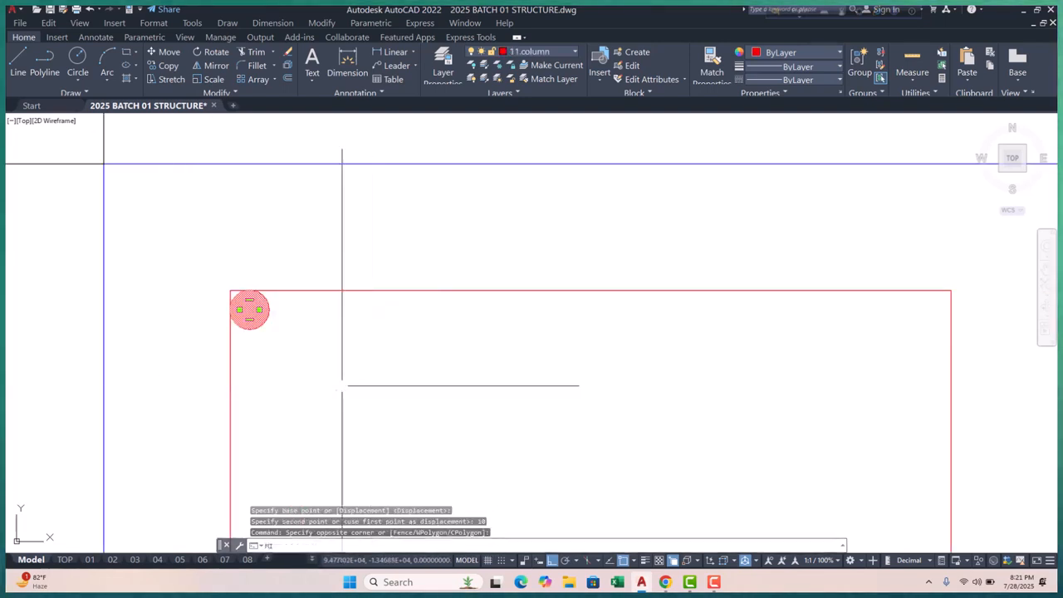
{"action": "scroll", "coordinate": [332, 382], "scroll_direction": "down", "scroll_amount": 3}
{"action": "left_click", "coordinate": [422, 342]}
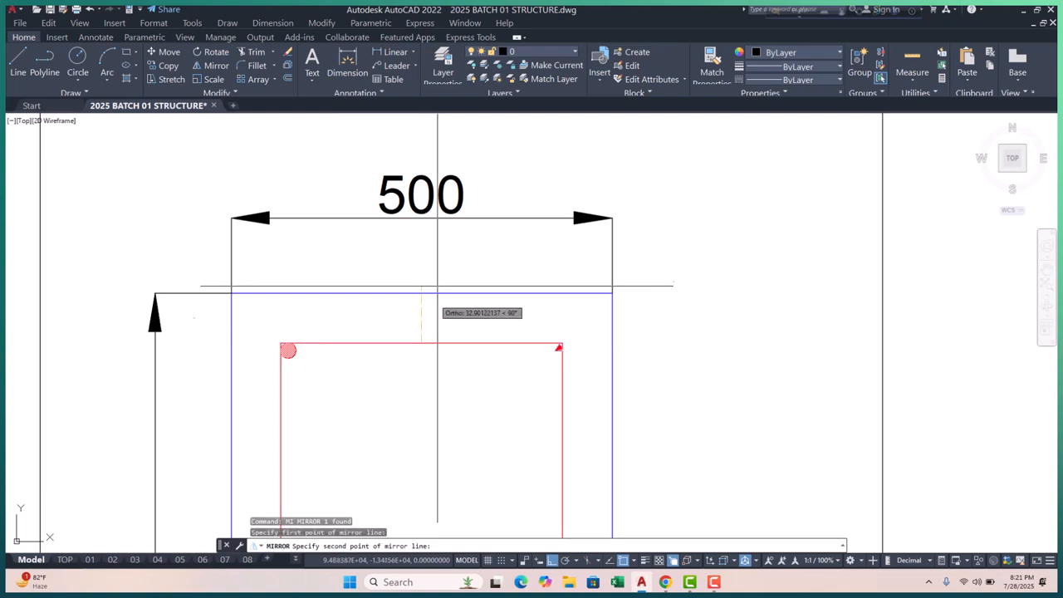
{"action": "left_click", "coordinate": [428, 261]}
{"action": "key", "text": "Return"}
- Mirror both upper corner bars about the rectangle's horizontal centreline into the lower corners, keeping the originals
{"action": "scroll", "coordinate": [385, 285], "scroll_direction": "down", "scroll_amount": 4}
{"action": "scroll", "coordinate": [365, 316], "scroll_direction": "up", "scroll_amount": 4}
{"action": "left_click", "coordinate": [287, 257]}
{"action": "left_click", "coordinate": [643, 368]}
{"action": "type", "text": "mi"}
{"action": "key", "text": "Return"}
{"action": "scroll", "coordinate": [354, 296], "scroll_direction": "down", "scroll_amount": 4}
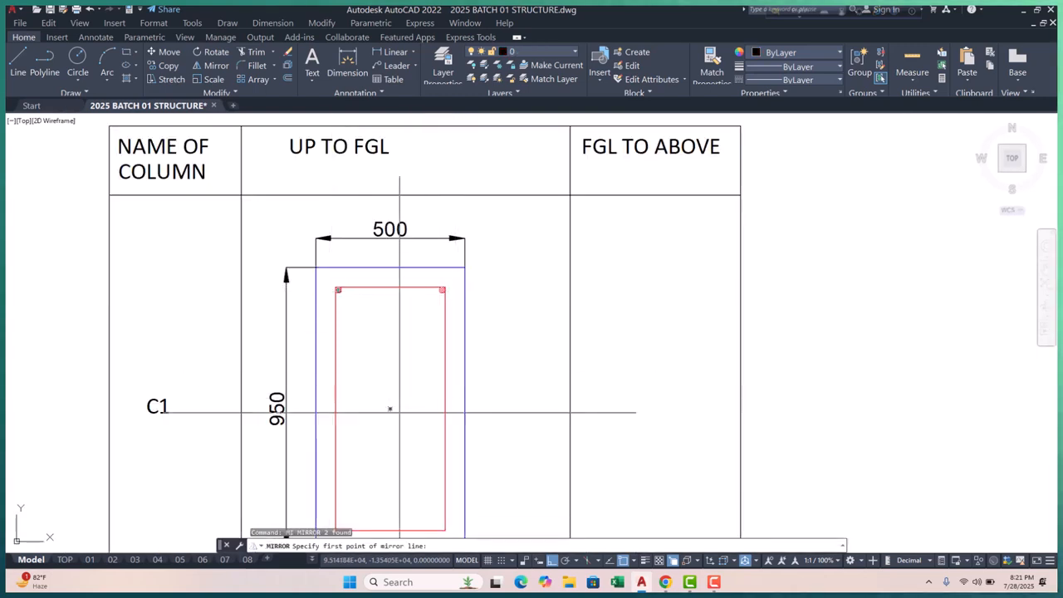
{"action": "left_click", "coordinate": [390, 408]}
{"action": "left_click", "coordinate": [358, 320]}
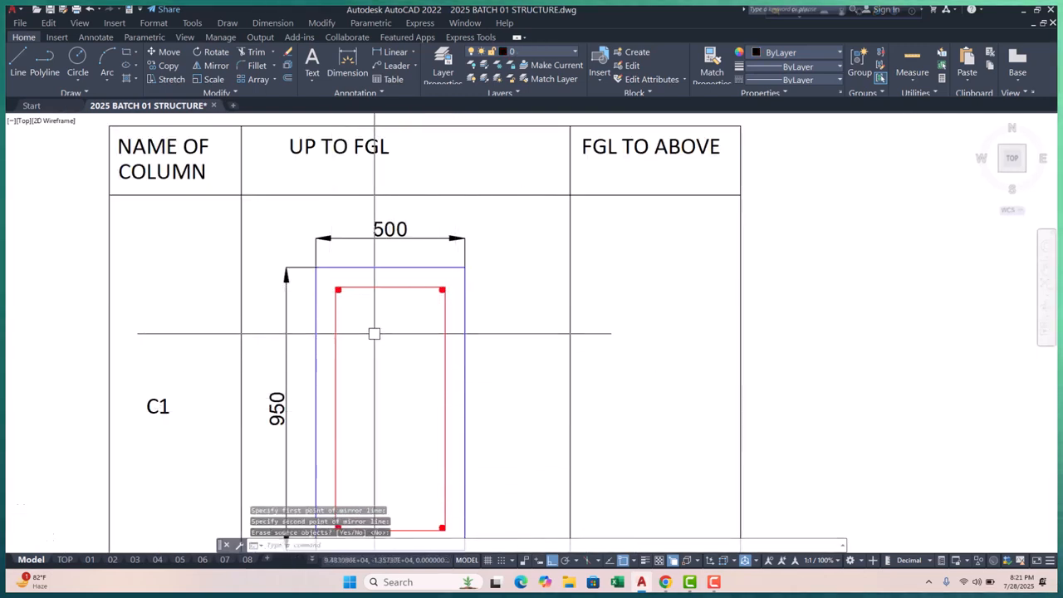
{"action": "key", "text": "Return"}
{"action": "scroll", "coordinate": [401, 422], "scroll_direction": "up", "scroll_amount": 3}
{"action": "middle_click_drag", "start_coordinate": [396, 304], "coordinate": [393, 314]}
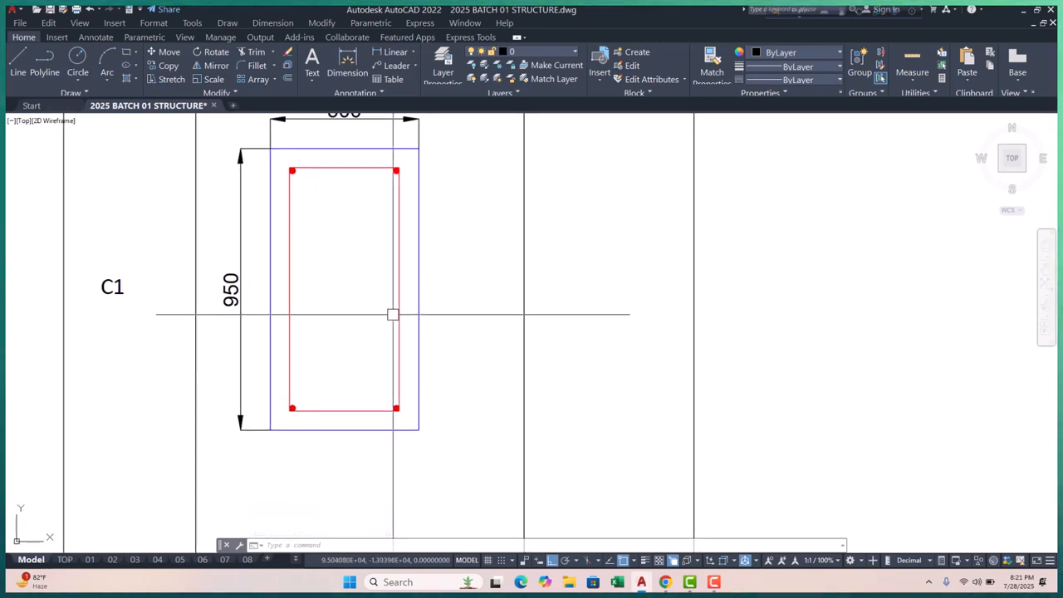
{"action": "scroll", "coordinate": [394, 236], "scroll_direction": "up", "scroll_amount": 2}
{"action": "scroll", "coordinate": [395, 237], "scroll_direction": "down", "scroll_amount": 3}
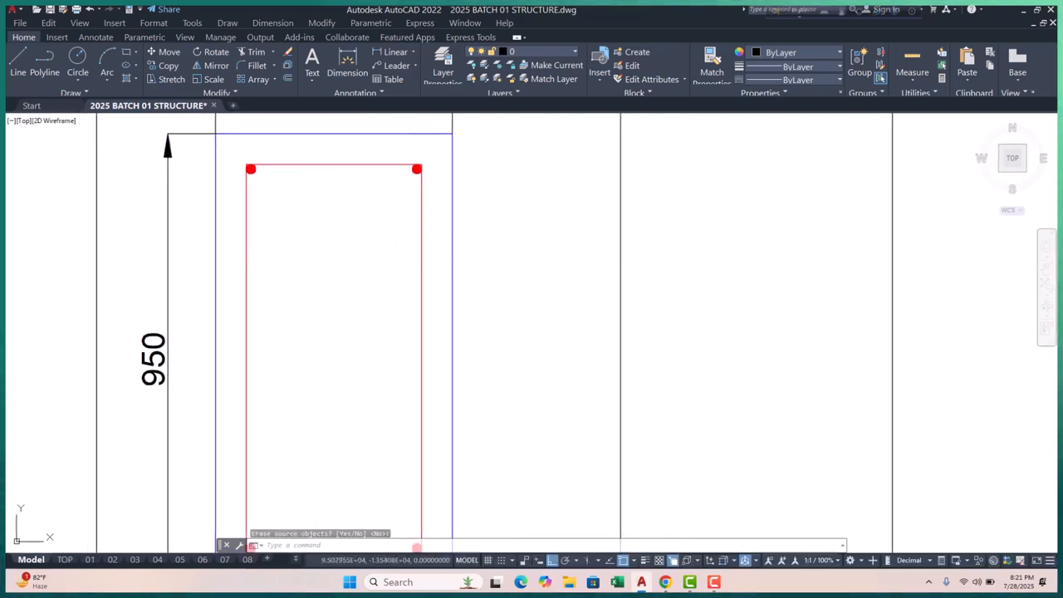
{"action": "scroll", "coordinate": [343, 316], "scroll_direction": "up", "scroll_amount": 3}
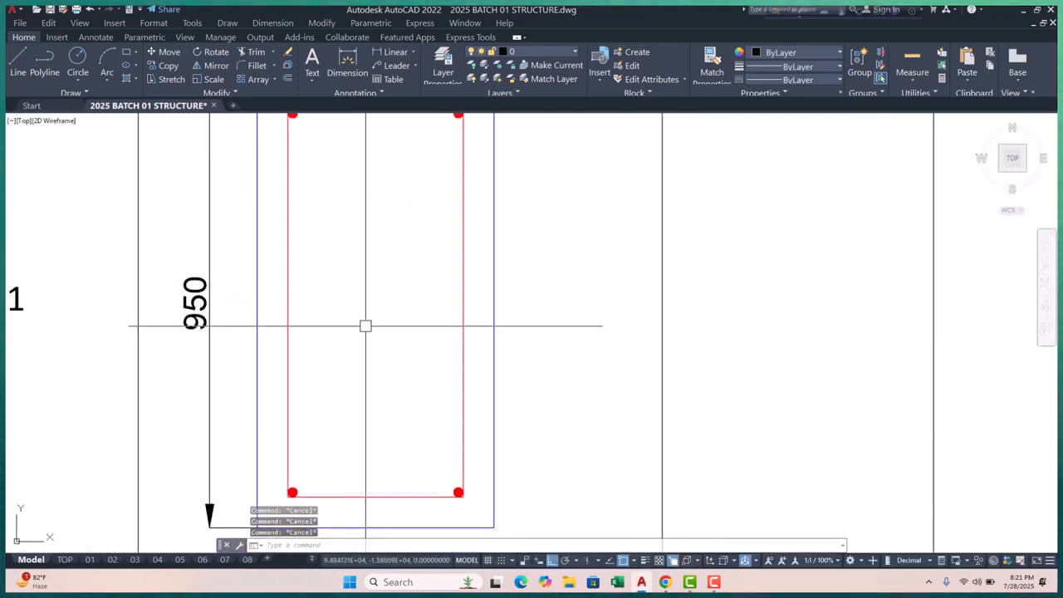
{"action": "scroll", "coordinate": [366, 326], "scroll_direction": "down", "scroll_amount": 2}
{"action": "mouse_move", "coordinate": [318, 216]}
{"action": "middle_mouse_down"}
{"action": "mouse_move", "coordinate": [358, 268]}
{"action": "mouse_move", "coordinate": [347, 240]}
{"action": "middle_mouse_up"}
{"action": "scroll", "coordinate": [358, 268], "scroll_direction": "up", "scroll_amount": 2}
{"action": "scroll", "coordinate": [346, 241], "scroll_direction": "down", "scroll_amount": 2}
{"action": "middle_click_drag", "start_coordinate": [395, 343], "coordinate": [387, 329]}
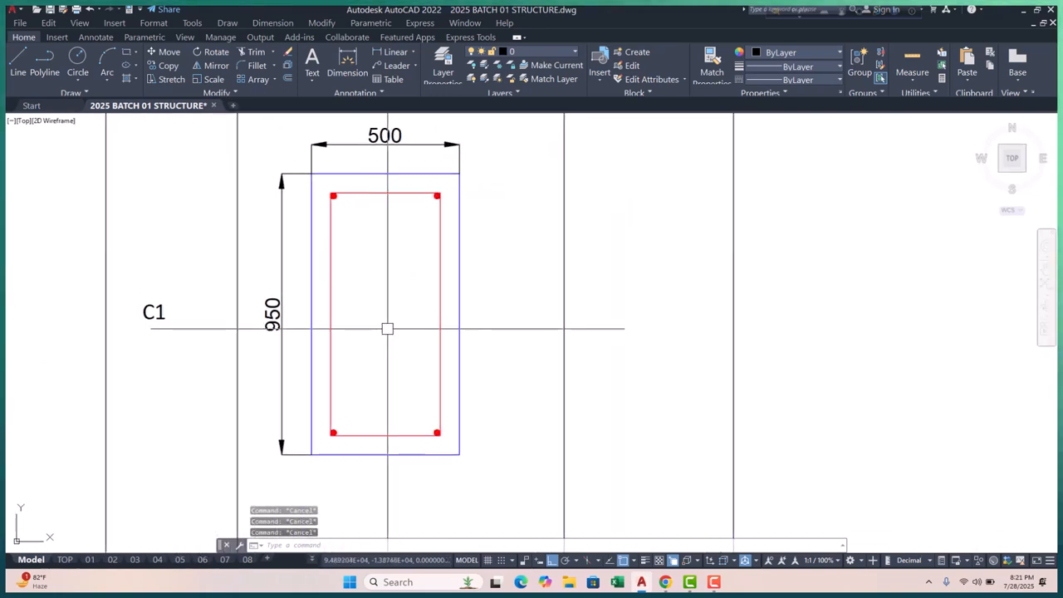
- Draw a solid donut with inside diameter 0 and outside diameter 16 at the midpoint of the red rectangle's right edge
{"action": "type", "text": "do"}
{"action": "key", "text": "Return"}
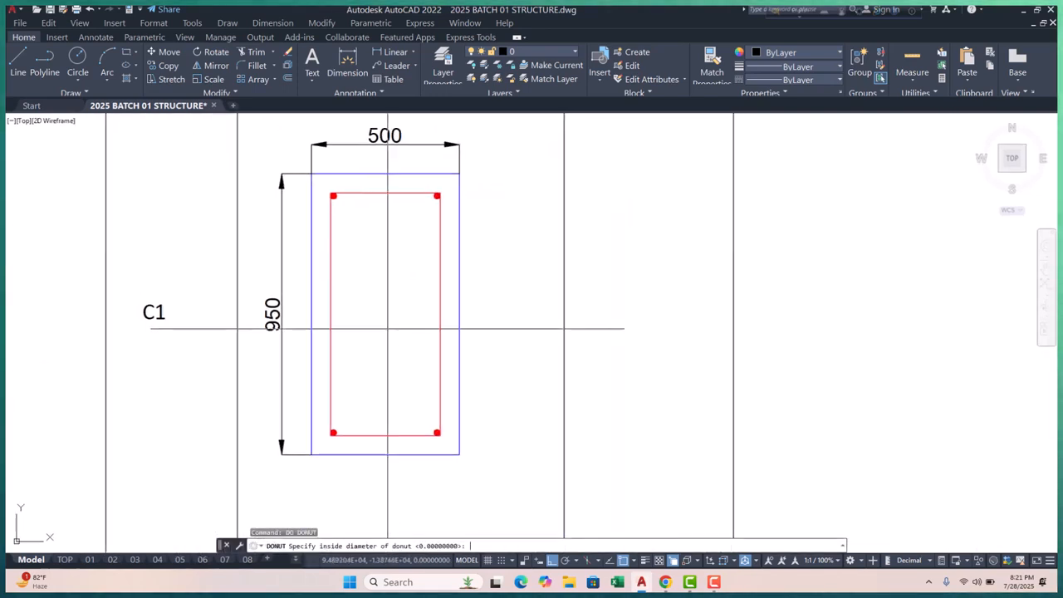
{"action": "key", "text": "Return"}
{"action": "type", "text": "16"}
{"action": "key", "text": "Return"}
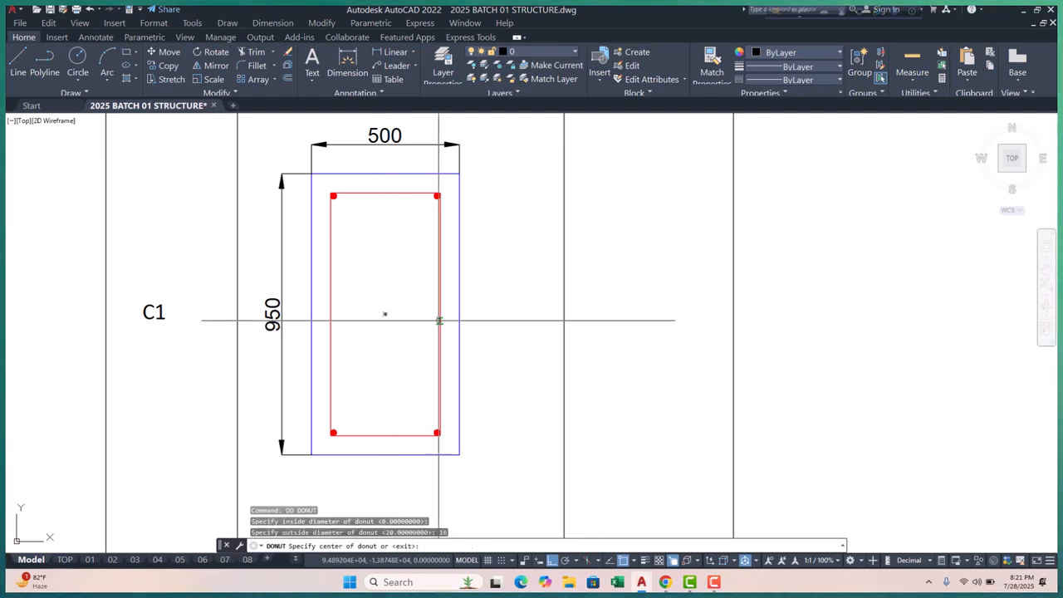
{"action": "scroll", "coordinate": [437, 315], "scroll_direction": "up", "scroll_amount": 2}
{"action": "left_click", "coordinate": [438, 320]}
{"action": "key", "text": "Escape"}
{"action": "key", "text": "Escape"}
- Move the 16-diameter bar 8 to the left so it sits inside the red rectangle, tangent to its right edge
{"action": "scroll", "coordinate": [445, 330], "scroll_direction": "up", "scroll_amount": 8}
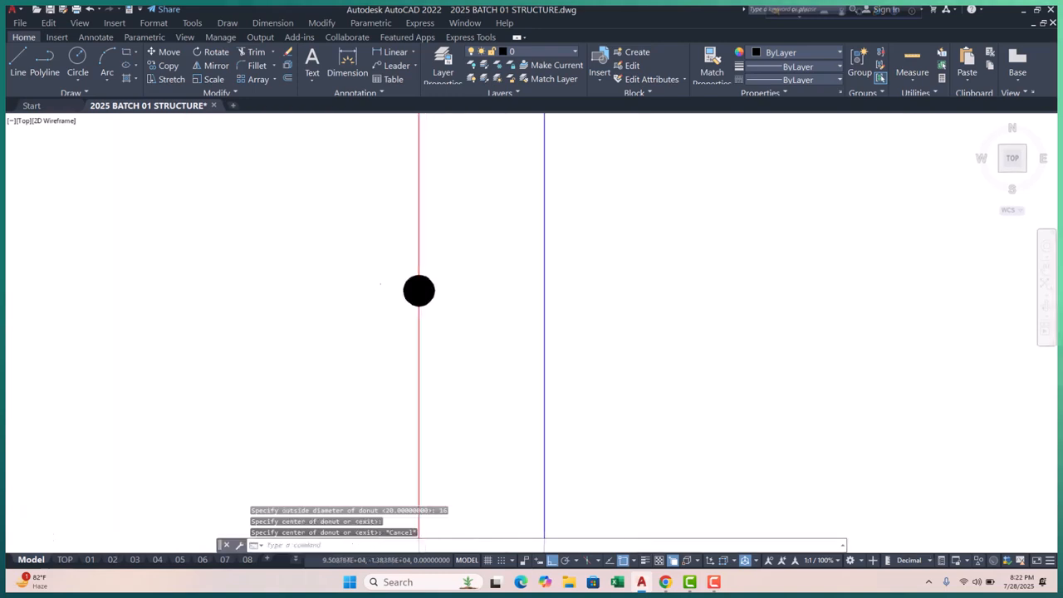
{"action": "left_click", "coordinate": [346, 229]}
{"action": "left_click", "coordinate": [494, 333]}
{"action": "type", "text": "m"}
{"action": "key", "text": "Return"}
{"action": "left_click", "coordinate": [527, 346]}
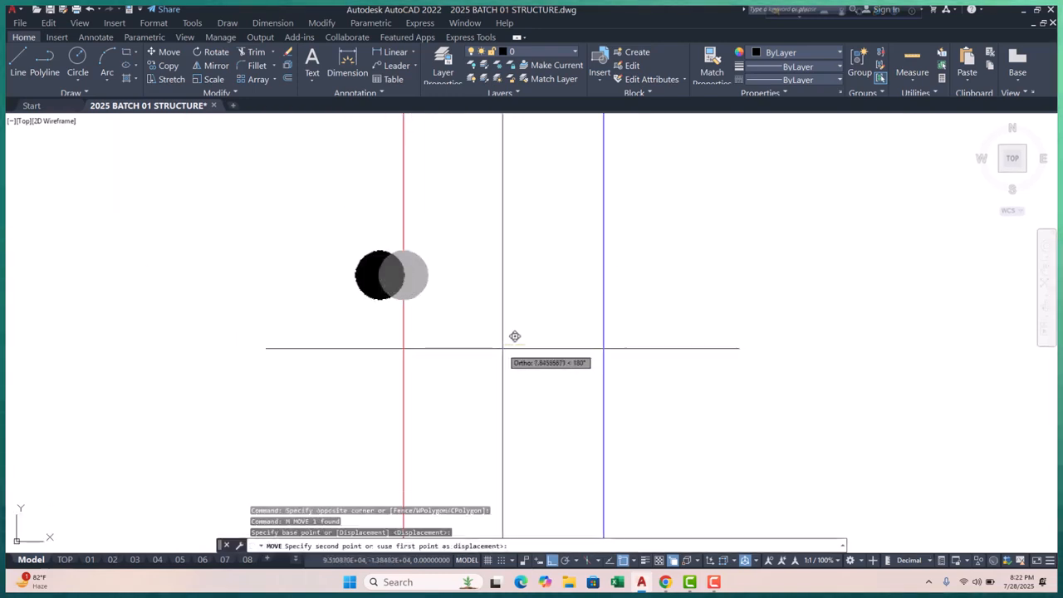
{"action": "key", "text": "Return"}
- Assign the 16-diameter bar at the middle of the right edge to the ROD layer
{"action": "scroll", "coordinate": [410, 329], "scroll_direction": "down", "scroll_amount": 4}
{"action": "left_click", "coordinate": [346, 282]}
{"action": "left_click", "coordinate": [508, 378]}
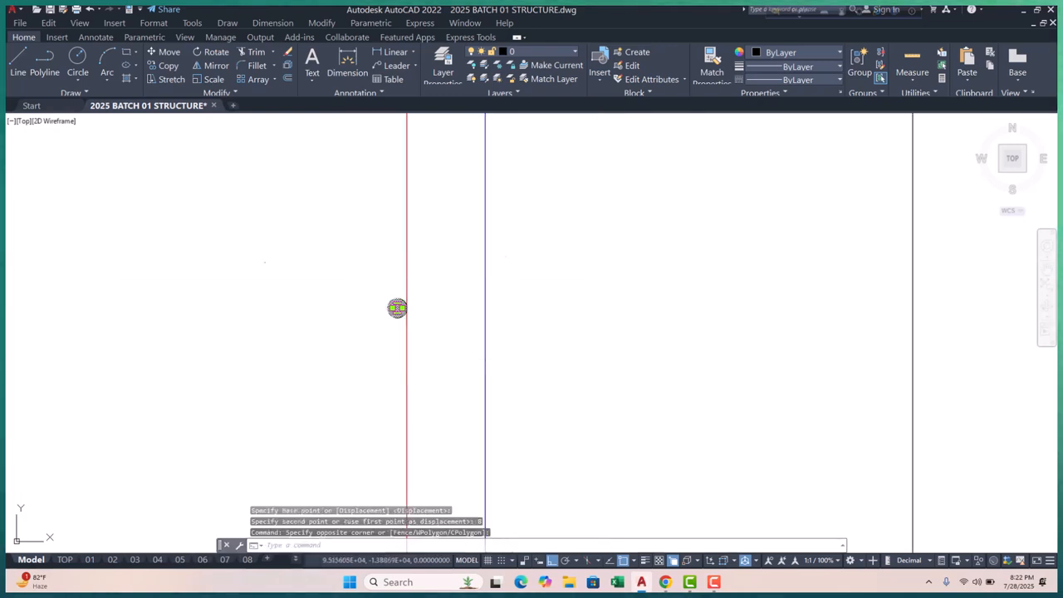
{"action": "left_click", "coordinate": [555, 51]}
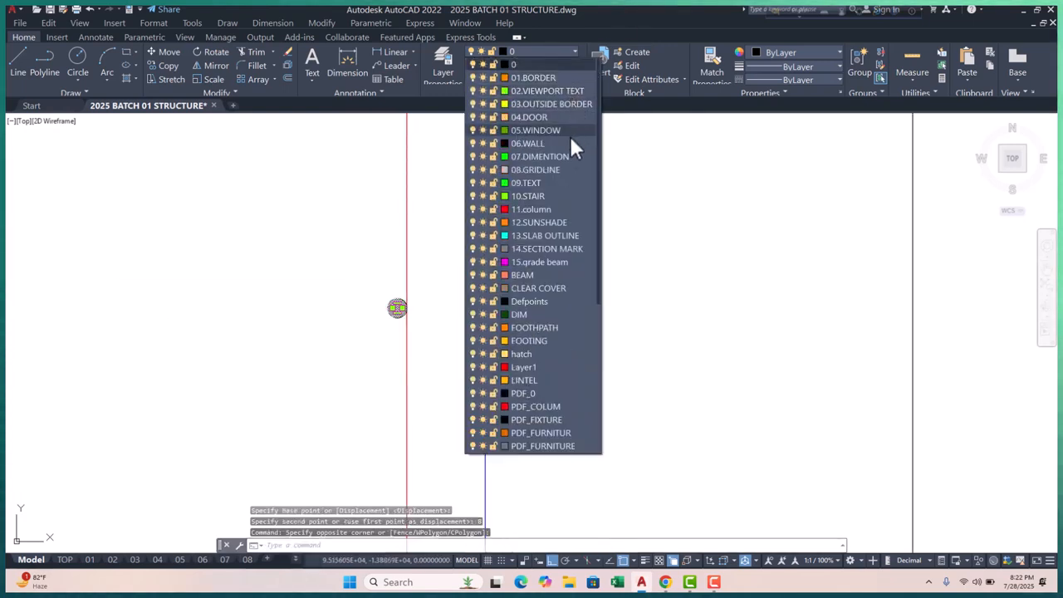
{"action": "scroll", "coordinate": [546, 341], "scroll_direction": "down", "scroll_amount": 2}
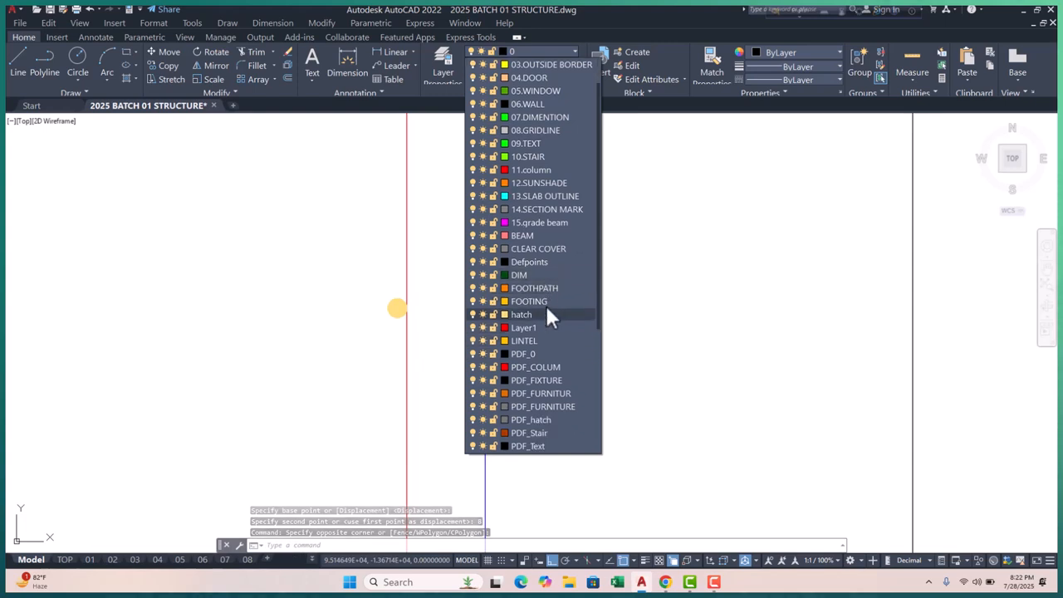
{"action": "scroll", "coordinate": [557, 385], "scroll_direction": "down", "scroll_amount": 3}
{"action": "left_click", "coordinate": [557, 440]}
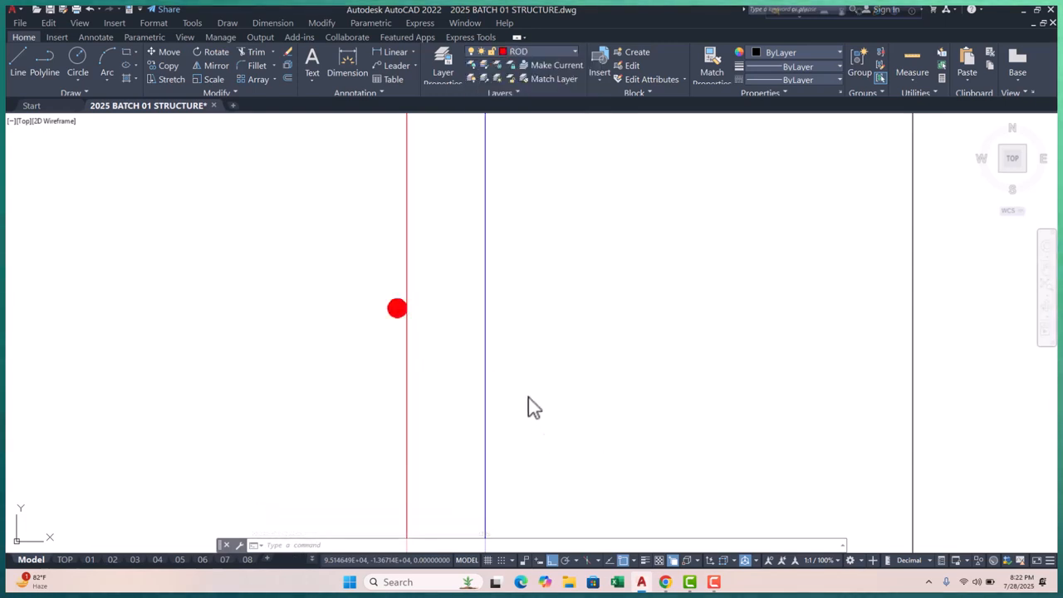
{"action": "key", "text": "Escape"}
- Mirror the 16-diameter bar about the rectangle's vertical centreline to its left edge, keeping the original
{"action": "scroll", "coordinate": [490, 363], "scroll_direction": "down", "scroll_amount": 3}
{"action": "left_click", "coordinate": [394, 309]}
{"action": "left_click", "coordinate": [565, 399]}
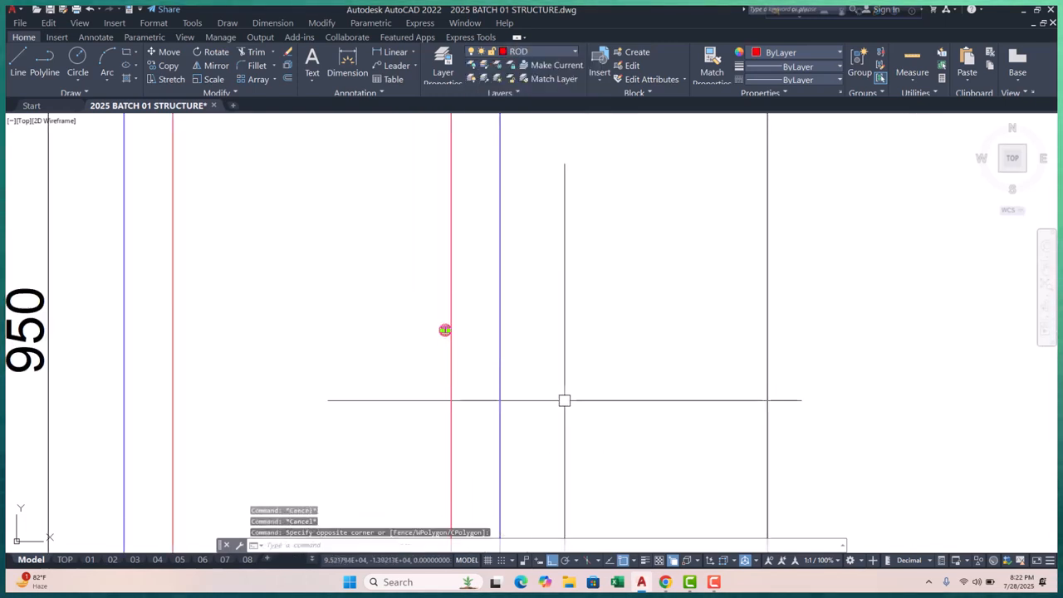
{"action": "type", "text": "mi"}
{"action": "key", "text": "Return"}
{"action": "scroll", "coordinate": [549, 378], "scroll_direction": "down", "scroll_amount": 3}
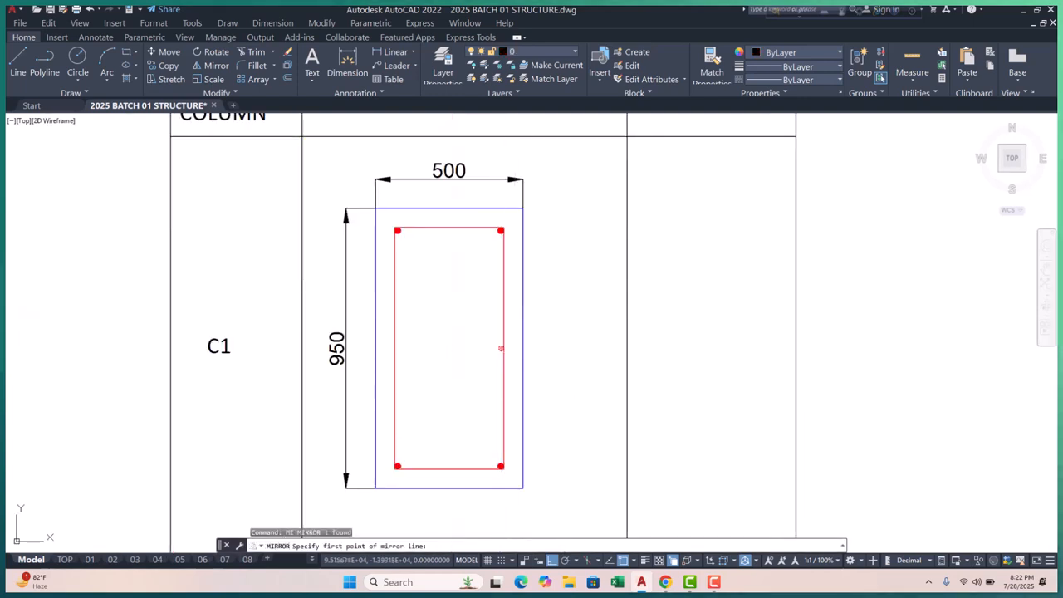
{"action": "left_click", "coordinate": [449, 467]}
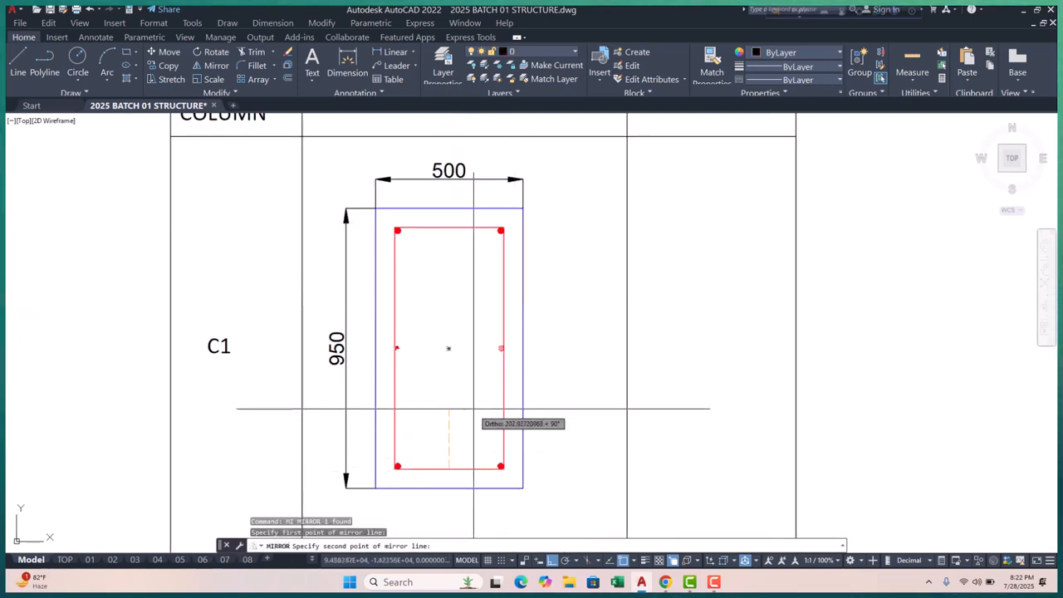
{"action": "left_click", "coordinate": [462, 314]}
{"action": "key", "text": "Return"}
- Draw a vertical polyline from the midpoint of the red rectangle's upper edge to the midpoint of its lower edge
{"action": "middle_click_drag", "start_coordinate": [506, 330], "coordinate": [425, 305]}
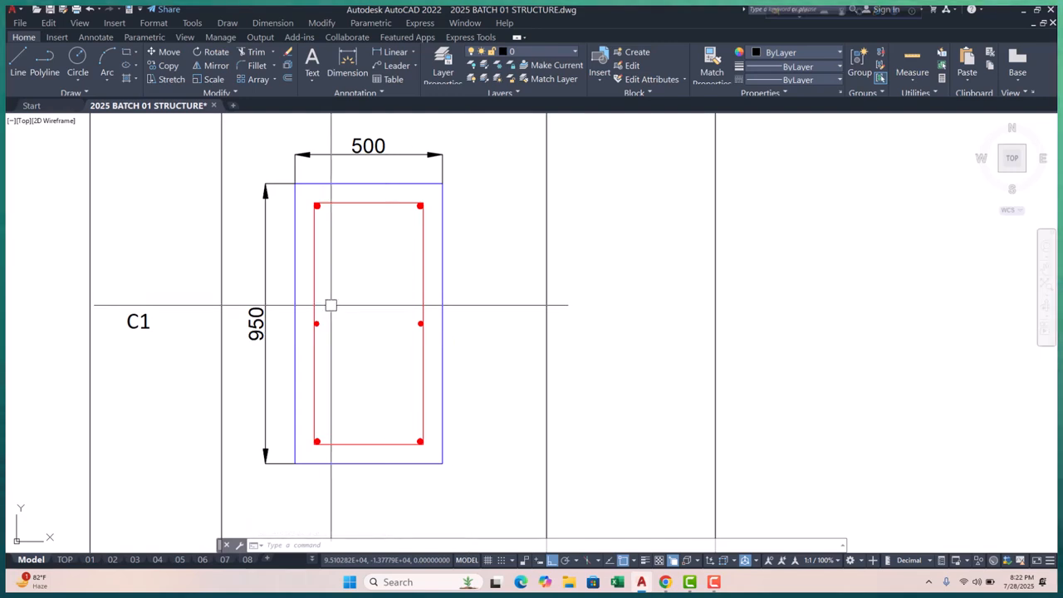
{"action": "type", "text": "pl"}
{"action": "key", "text": "Return"}
{"action": "left_click", "coordinate": [368, 203]}
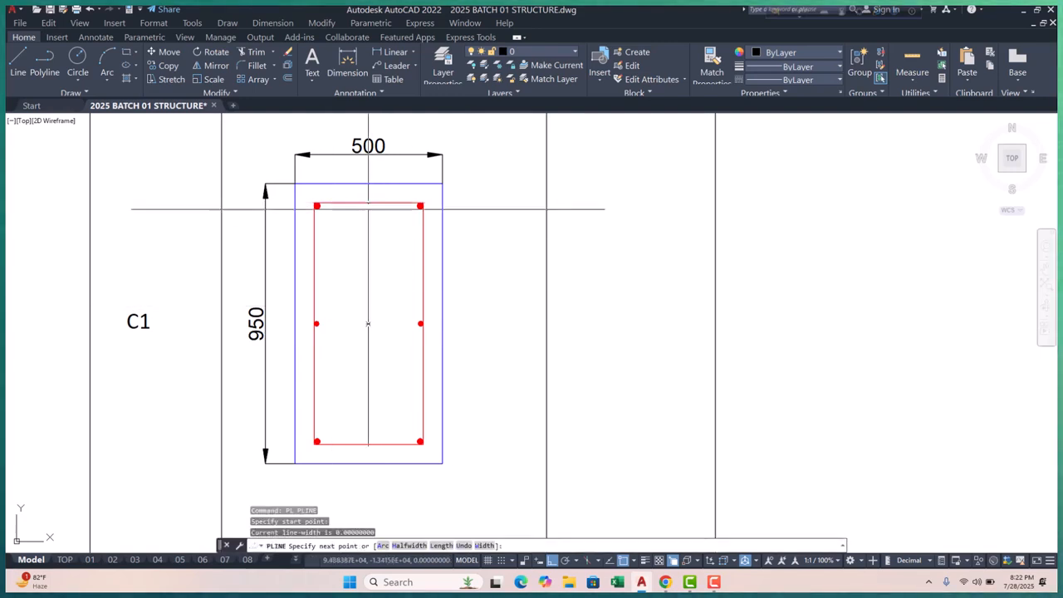
{"action": "left_click", "coordinate": [368, 443]}
{"action": "key", "text": "Escape"}
{"action": "key", "text": "Escape"}
{"action": "key", "text": "Escape"}
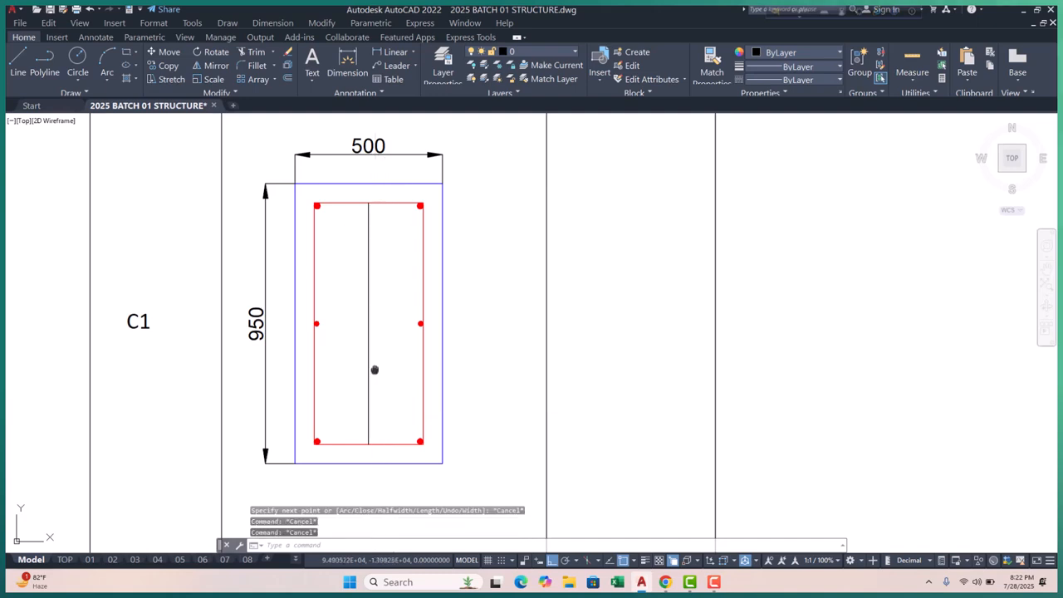
- Divide the vertical centre polyline in the C1 section into 3 equal segments with point markers
{"action": "middle_click_drag", "start_coordinate": [375, 370], "coordinate": [371, 387]}
{"action": "type", "text": "oiv"}
{"action": "key", "text": "Return"}
{"action": "left_click", "coordinate": [367, 359]}
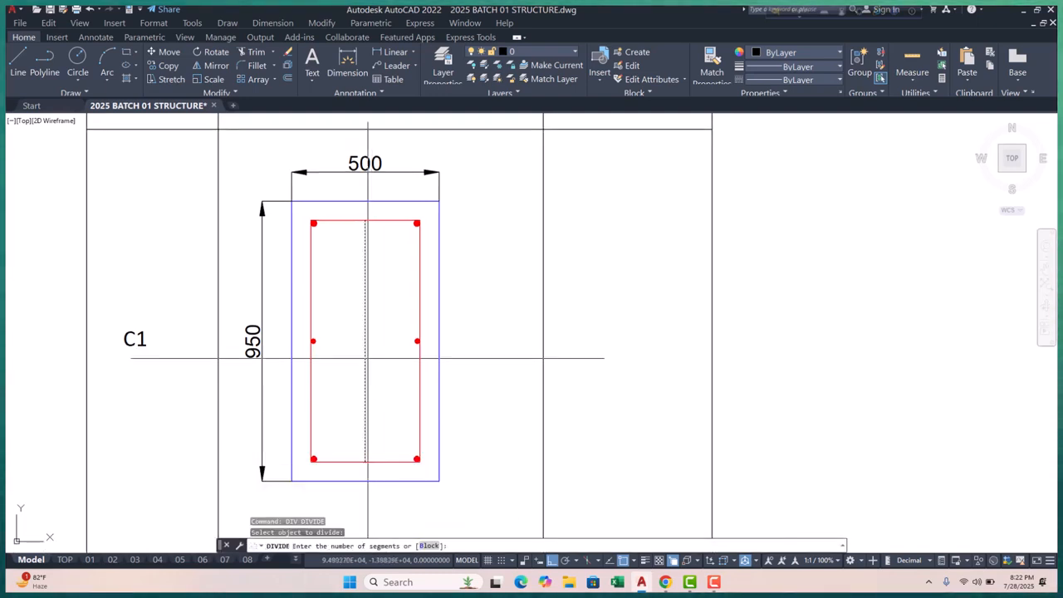
{"action": "type", "text": "3"}
{"action": "key", "text": "Return"}
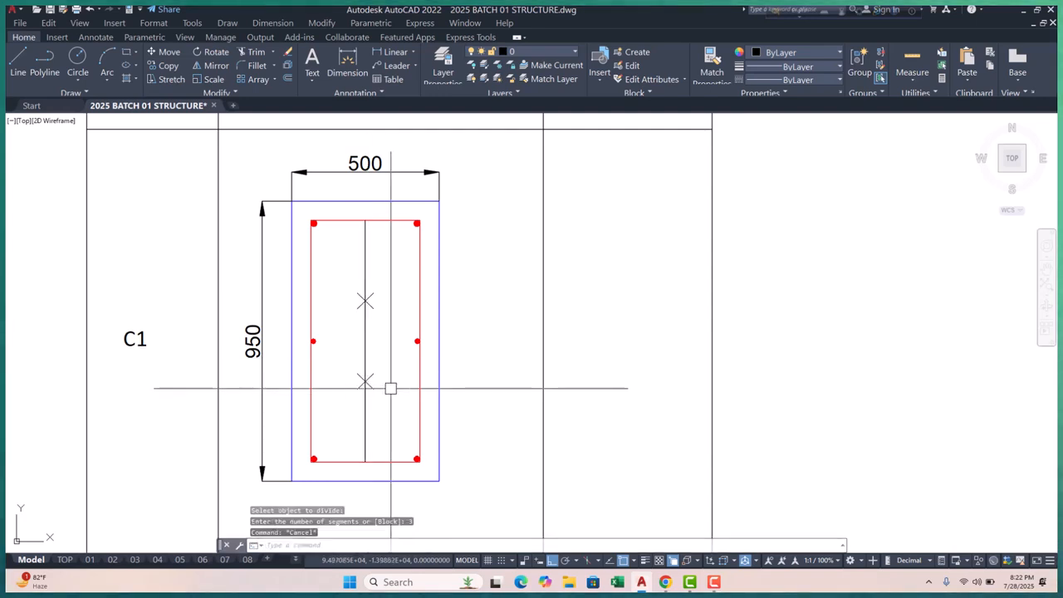
- Draw horizontal construction lines through both division points on the C1 section's vertical centre polyline
{"action": "type", "text": "xl"}
{"action": "key", "text": "Return"}
{"action": "type", "text": "h"}
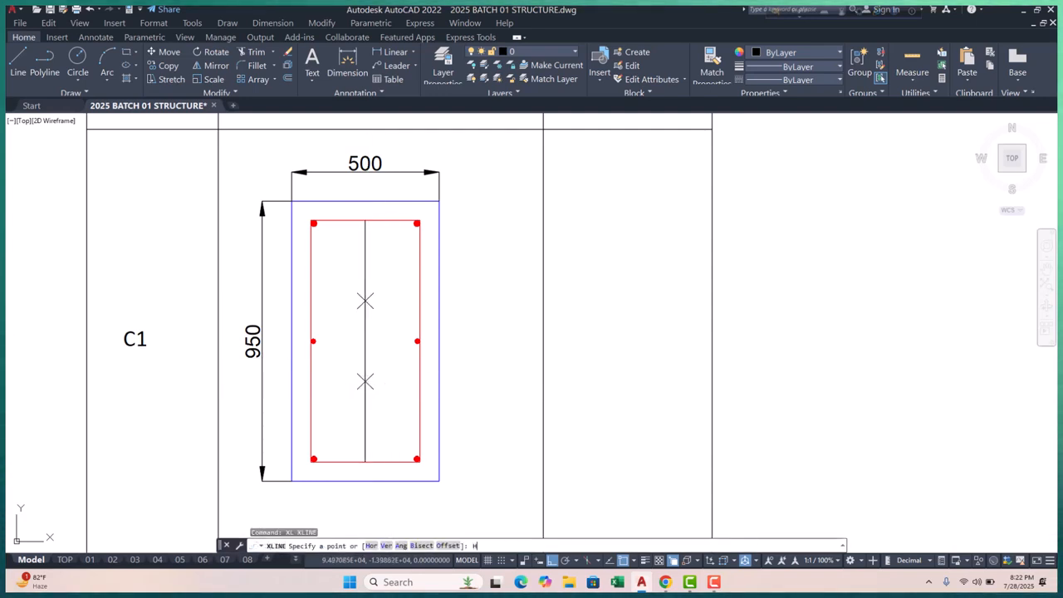
{"action": "key", "text": "Return"}
{"action": "scroll", "coordinate": [366, 382], "scroll_direction": "up", "scroll_amount": 3}
{"action": "scroll", "coordinate": [356, 373], "scroll_direction": "down", "scroll_amount": 1}
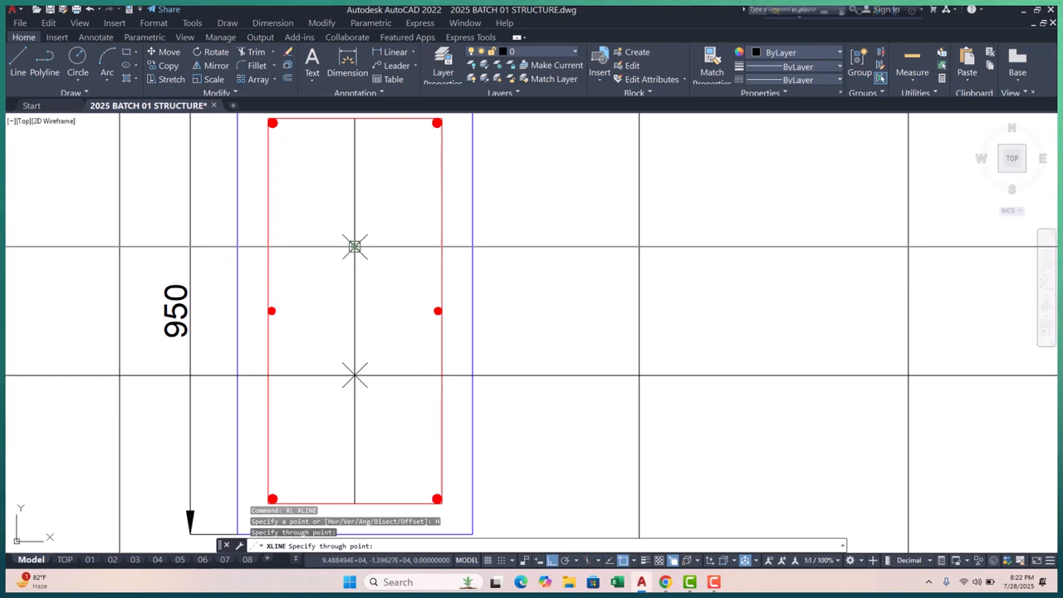
{"action": "key", "text": "Escape"}
{"action": "key", "text": "Escape"}
- Move the bar at the middle of the red rectangle's right edge down onto the lower construction line
{"action": "left_click", "coordinate": [484, 346]}
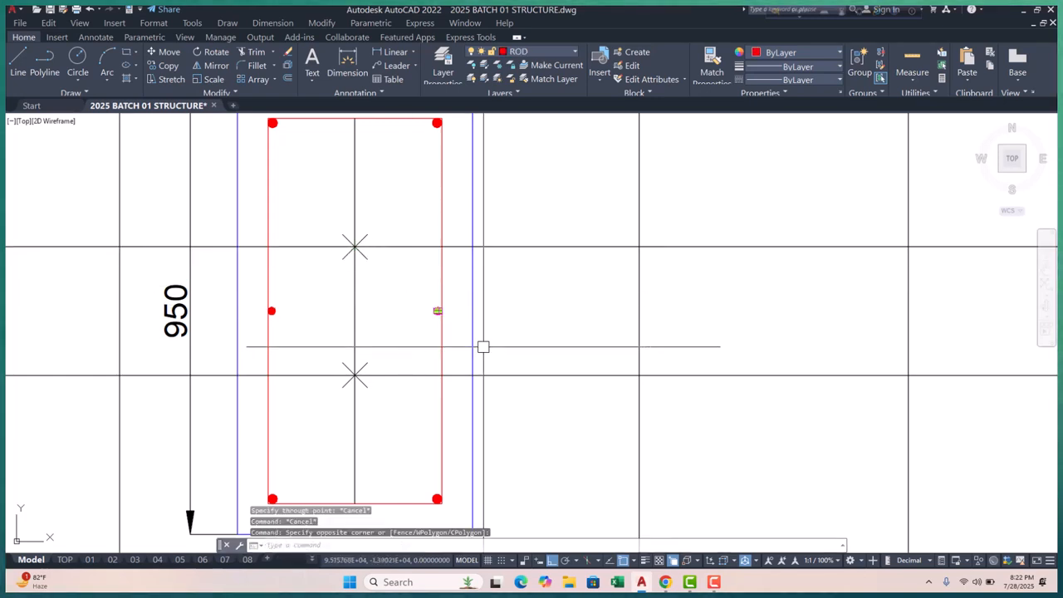
{"action": "type", "text": "m"}
{"action": "key", "text": "Return"}
{"action": "scroll", "coordinate": [435, 301], "scroll_direction": "up", "scroll_amount": 5}
{"action": "left_click", "coordinate": [457, 379]}
{"action": "scroll", "coordinate": [455, 371], "scroll_direction": "down", "scroll_amount": 4}
{"action": "scroll", "coordinate": [453, 489], "scroll_direction": "up", "scroll_amount": 1}
{"action": "left_click", "coordinate": [453, 466]}
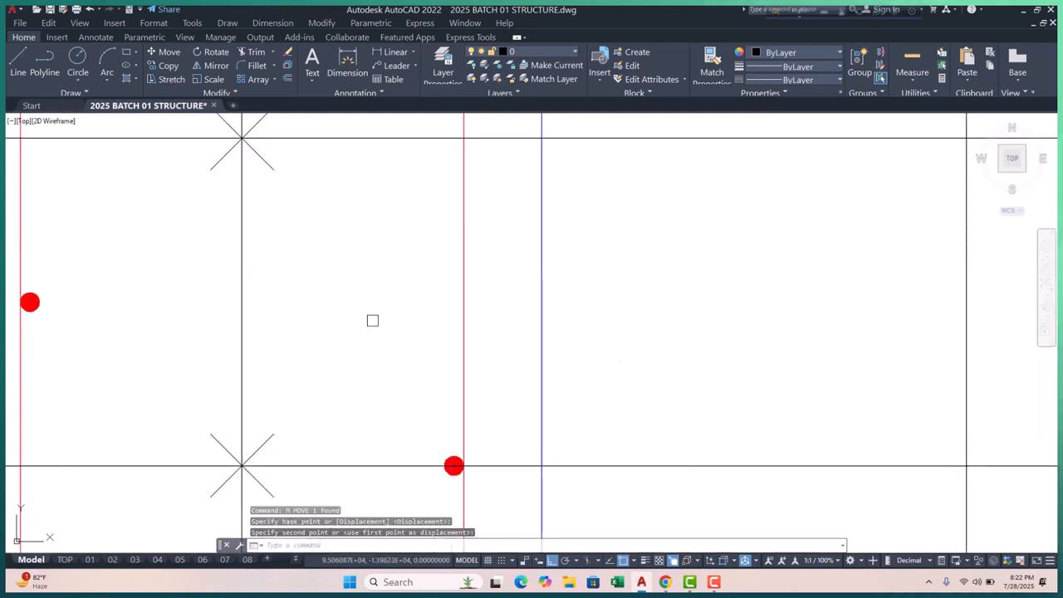
- Copy the right-edge bar from the lower construction line straight up to the upper construction line
{"action": "scroll", "coordinate": [385, 365], "scroll_direction": "down", "scroll_amount": 2}
{"action": "left_click", "coordinate": [396, 373]}
{"action": "left_click", "coordinate": [469, 426]}
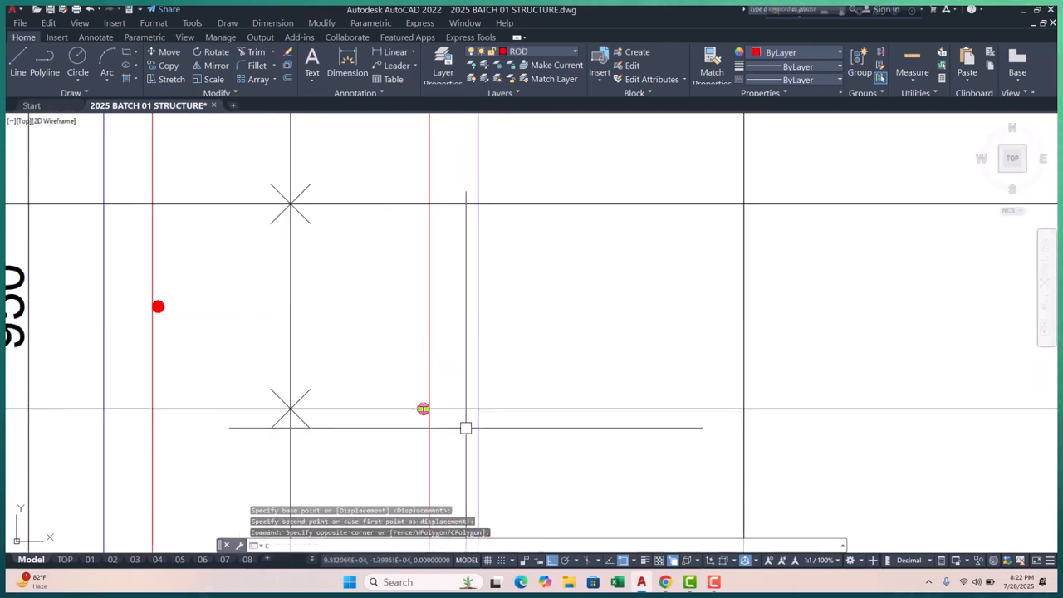
{"action": "type", "text": "cp"}
{"action": "key", "text": "Return"}
{"action": "left_click", "coordinate": [362, 408]}
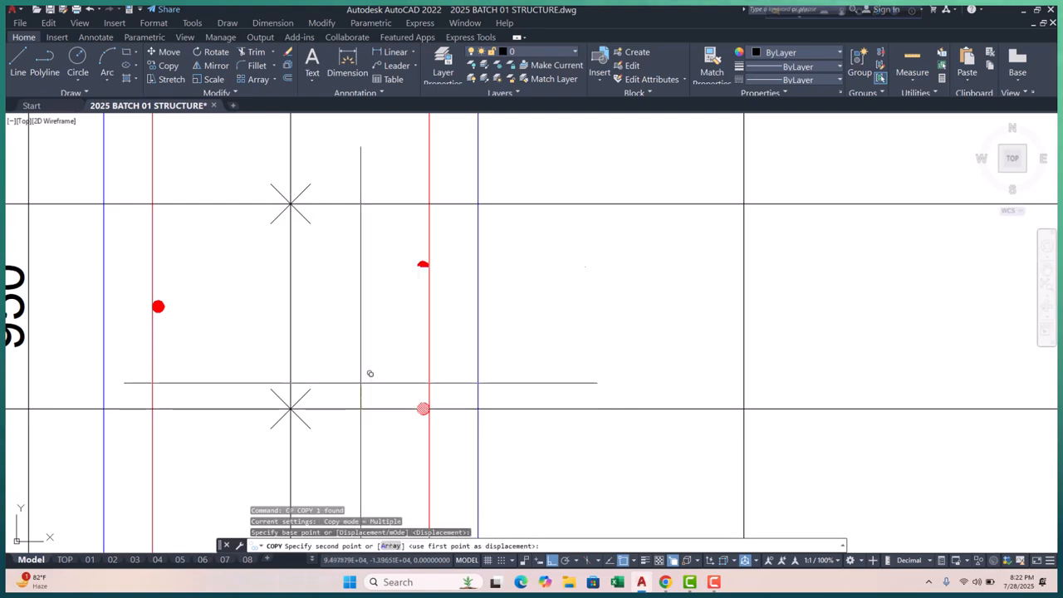
{"action": "left_click", "coordinate": [361, 203]}
{"action": "key", "text": "Escape"}
{"action": "scroll", "coordinate": [359, 291], "scroll_direction": "down", "scroll_amount": 4}
{"action": "key", "text": "Escape"}
{"action": "key", "text": "Escape"}
{"action": "key", "text": "Escape"}
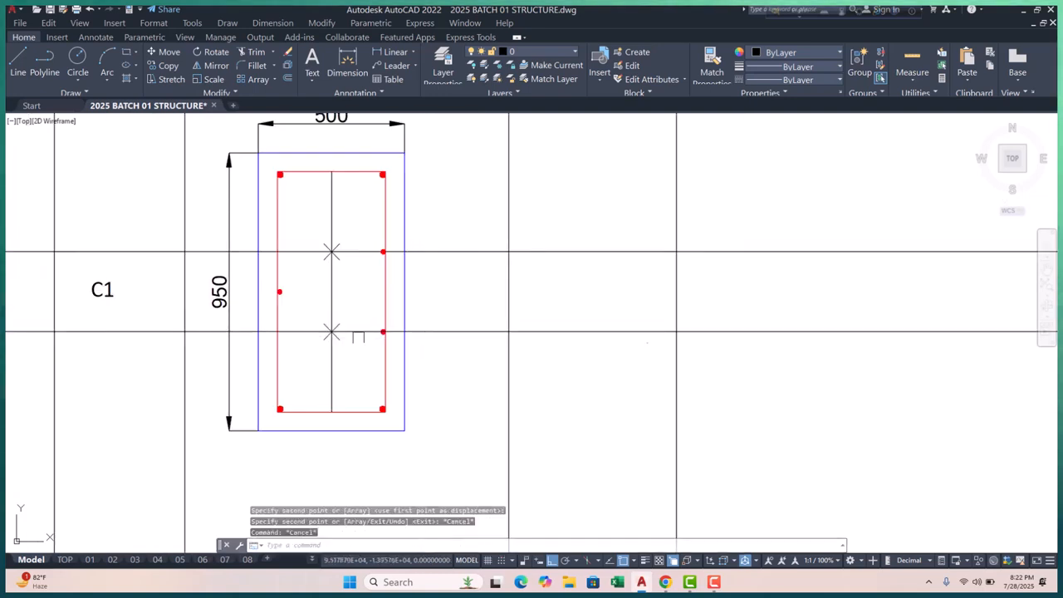
- Erase the bar at the middle of the red rectangle's left edge
{"action": "scroll", "coordinate": [269, 261], "scroll_direction": "up", "scroll_amount": 2}
{"action": "left_click", "coordinate": [265, 225]}
{"action": "left_click", "coordinate": [337, 386]}
{"action": "left_click", "coordinate": [337, 386]}
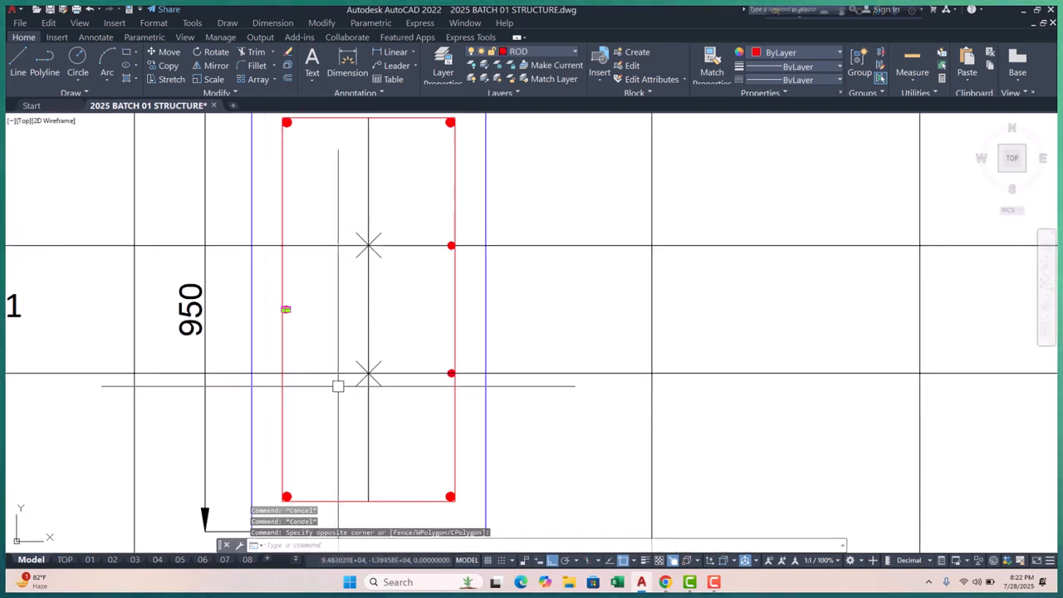
{"action": "type", "text": "e"}
{"action": "key", "text": "Return"}
{"action": "scroll", "coordinate": [337, 387], "scroll_direction": "down", "scroll_amount": 4}
- Copy the lower-right corner bar by its centre to the middle of the red rectangle's lower edge
{"action": "scroll", "coordinate": [361, 375], "scroll_direction": "up", "scroll_amount": 6}
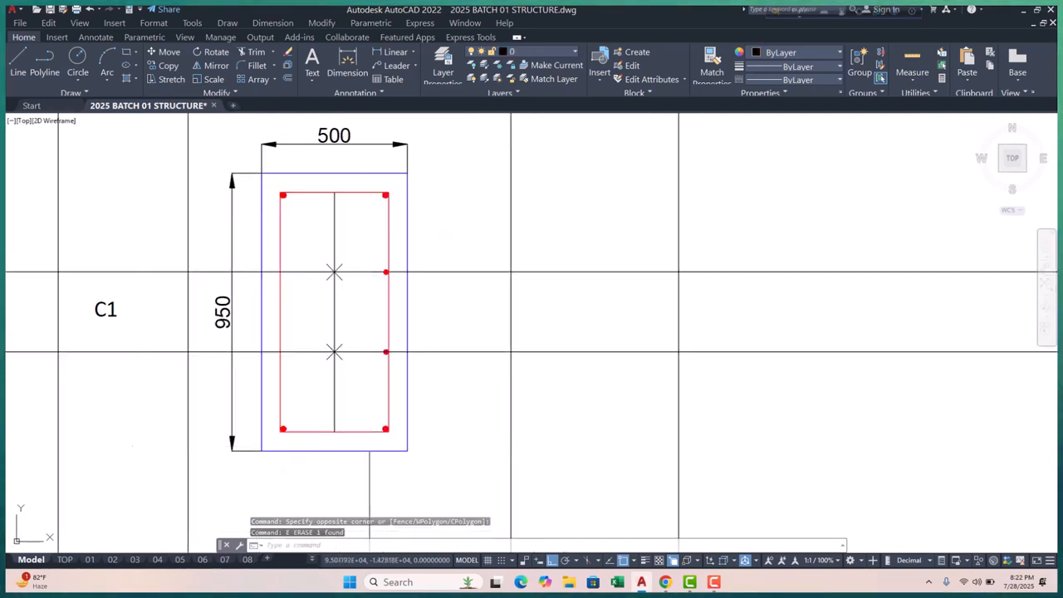
{"action": "left_click", "coordinate": [355, 372]}
{"action": "left_click", "coordinate": [439, 438]}
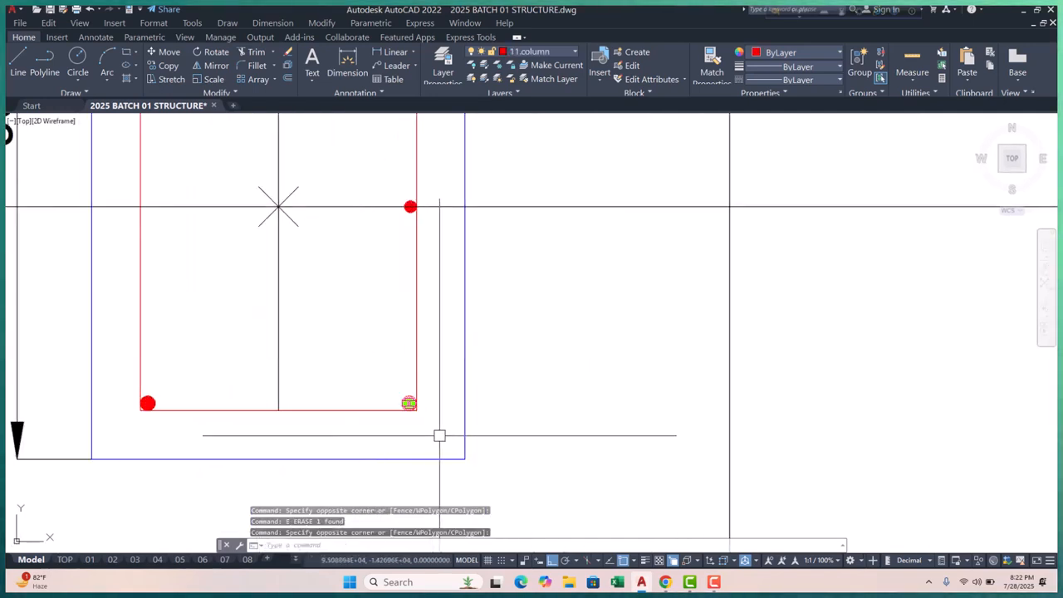
{"action": "key", "text": "Return"}
{"action": "scroll", "coordinate": [410, 417], "scroll_direction": "up", "scroll_amount": 6}
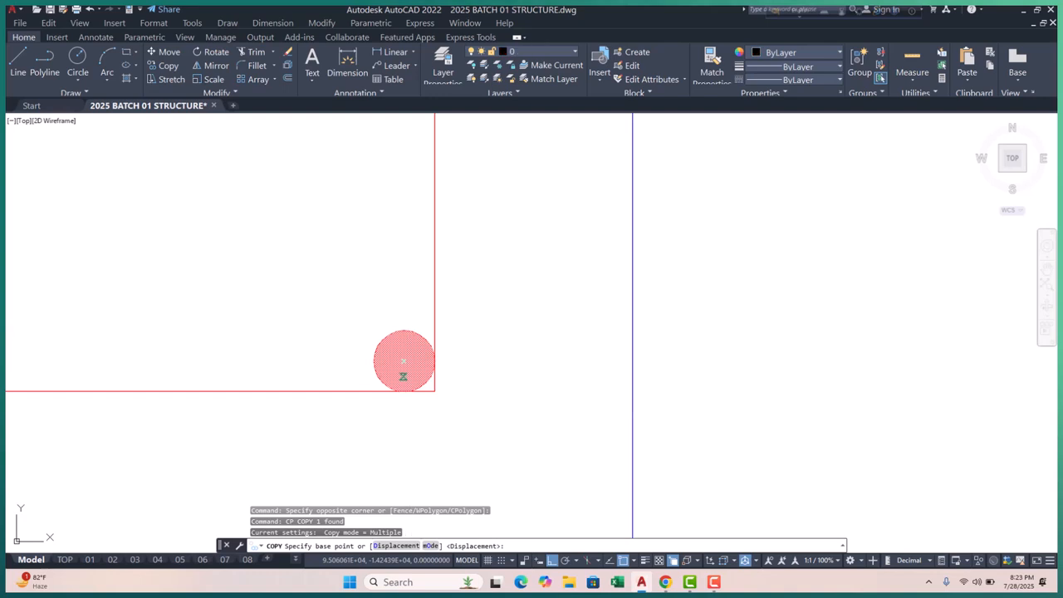
{"action": "left_click", "coordinate": [405, 362]}
{"action": "scroll", "coordinate": [405, 361], "scroll_direction": "down", "scroll_amount": 4}
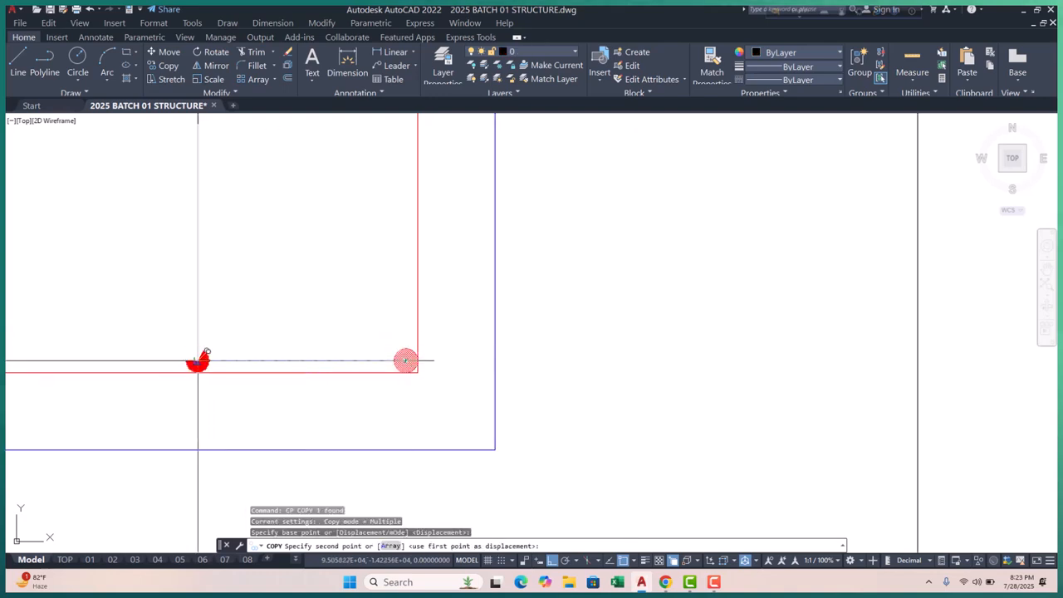
{"action": "left_click", "coordinate": [204, 356]}
{"action": "scroll", "coordinate": [207, 357], "scroll_direction": "down", "scroll_amount": 5}
{"action": "scroll", "coordinate": [275, 226], "scroll_direction": "up", "scroll_amount": 6}
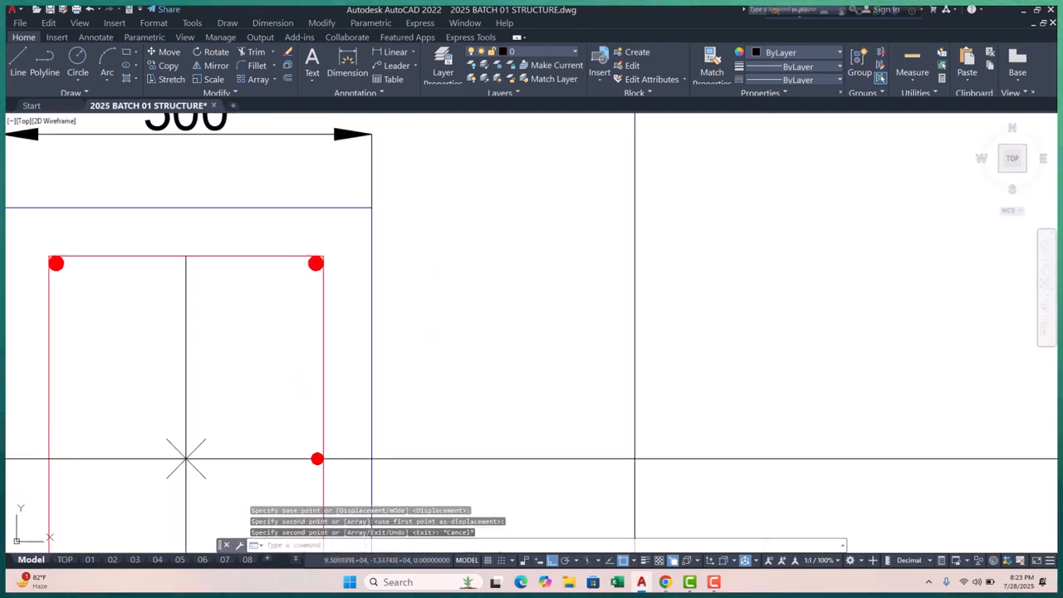
{"action": "key", "text": "Escape"}
- Copy the upper-right corner bar by its centre to the middle of the red rectangle's upper edge
{"action": "left_click", "coordinate": [375, 315]}
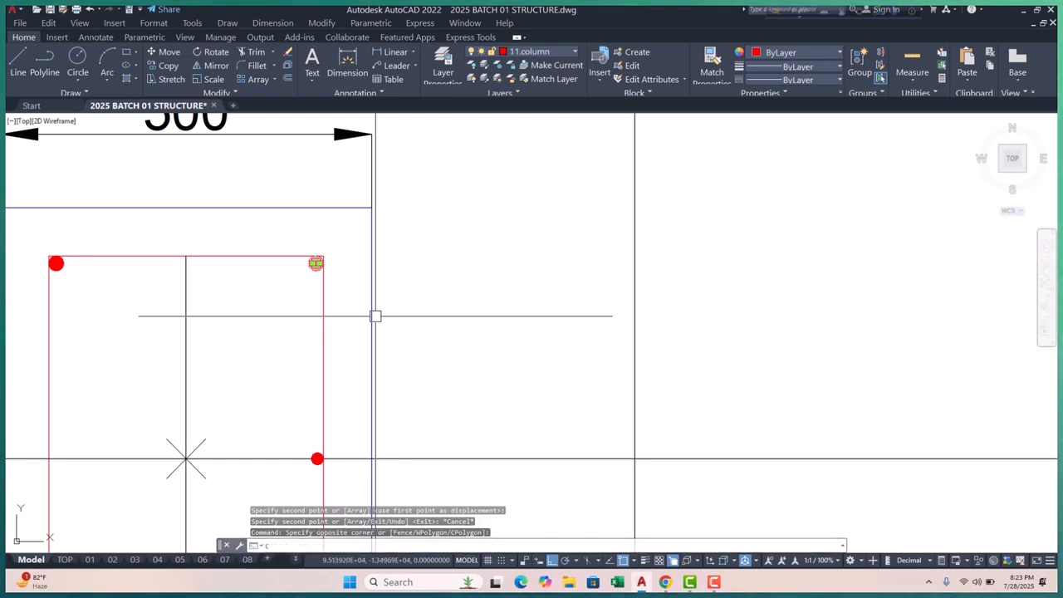
{"action": "key", "text": "Return"}
{"action": "scroll", "coordinate": [324, 263], "scroll_direction": "up", "scroll_amount": 3}
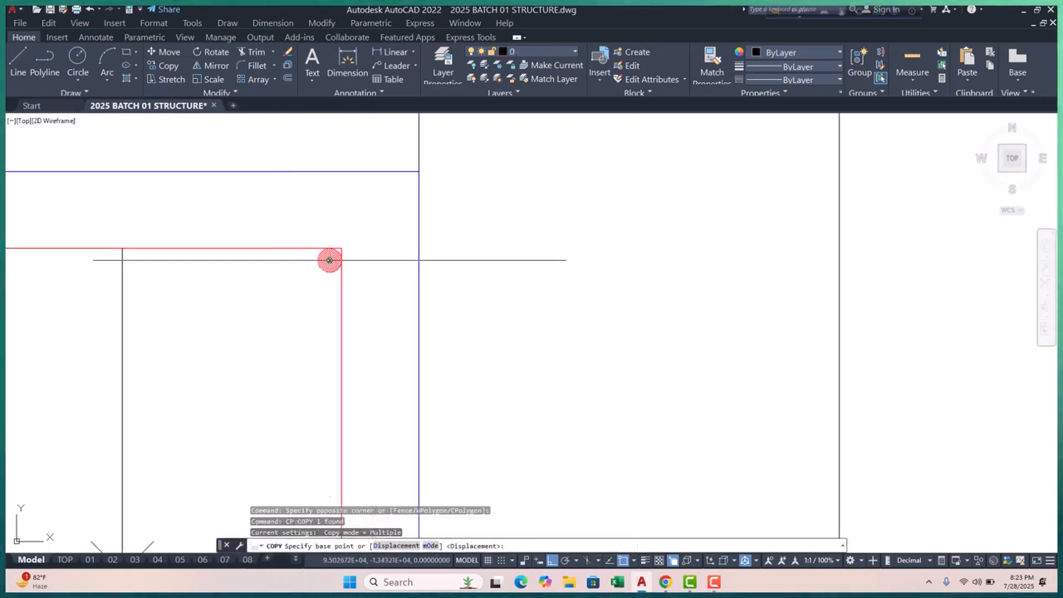
{"action": "left_click", "coordinate": [330, 260]}
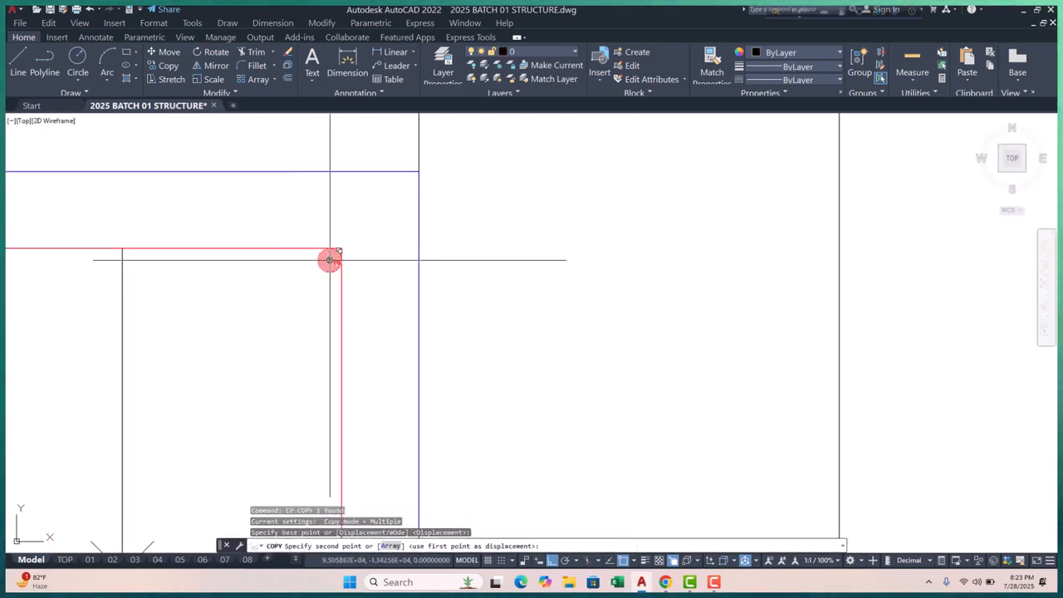
{"action": "left_click", "coordinate": [122, 259]}
{"action": "key", "text": "Escape"}
{"action": "scroll", "coordinate": [256, 254], "scroll_direction": "down", "scroll_amount": 6}
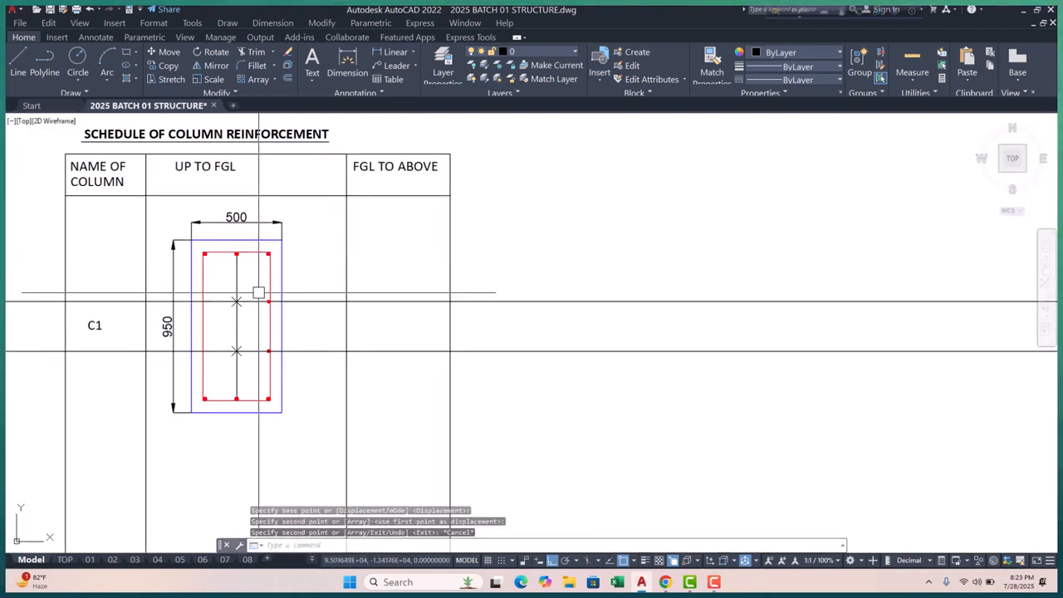
- Erase the two division point markers and the vertical centre polyline from the C1 section
{"action": "scroll", "coordinate": [222, 299], "scroll_direction": "up", "scroll_amount": 2}
{"action": "left_click", "coordinate": [214, 261]}
{"action": "left_click", "coordinate": [282, 399]}
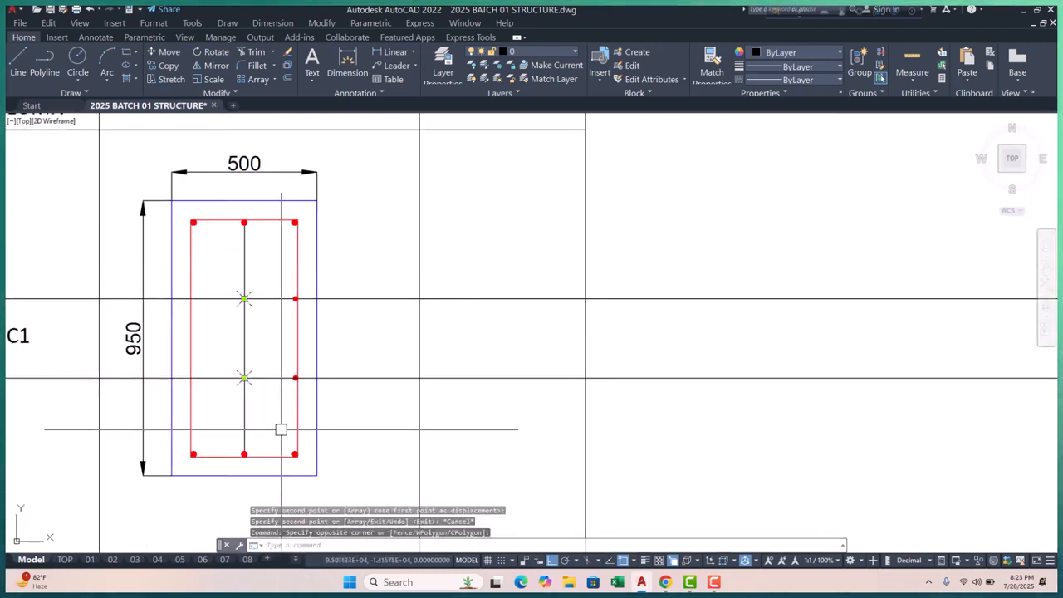
{"action": "type", "text": "e"}
{"action": "key", "text": "Return"}
{"action": "left_click", "coordinate": [267, 268]}
{"action": "left_click", "coordinate": [221, 276]}
{"action": "key", "text": "Return"}
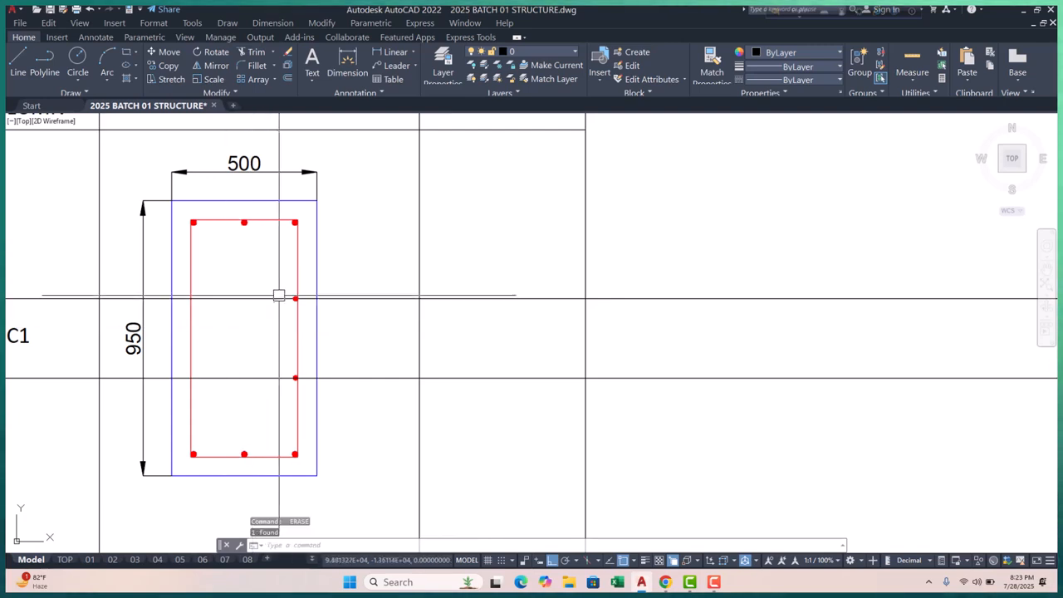
- Mirror the two intermediate right-edge bars about the rectangle's vertical centreline to its left edge, keeping the originals
{"action": "left_click", "coordinate": [273, 281]}
{"action": "left_click", "coordinate": [336, 411]}
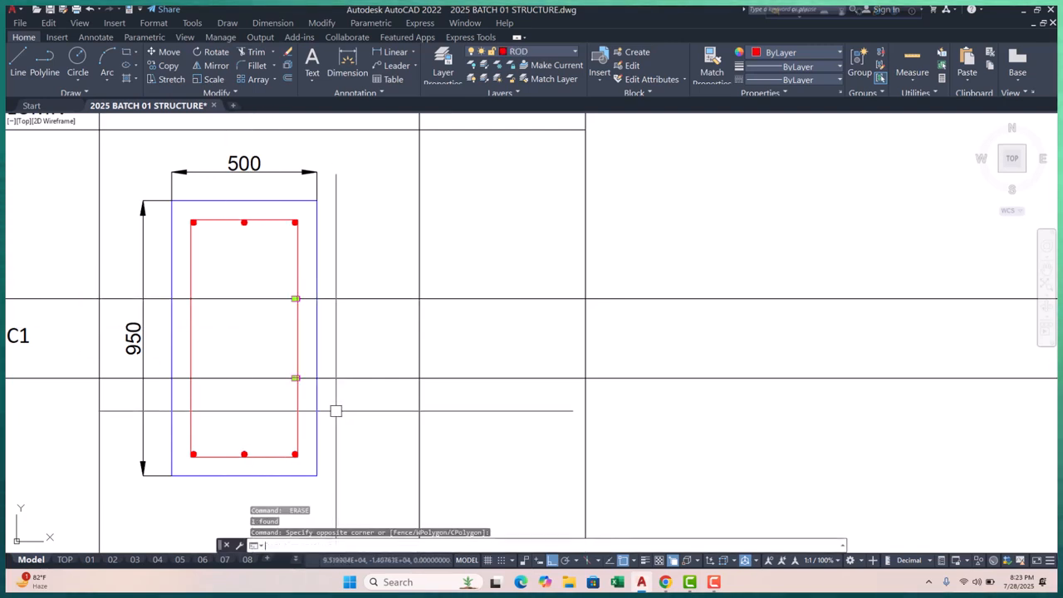
{"action": "key", "text": "Return"}
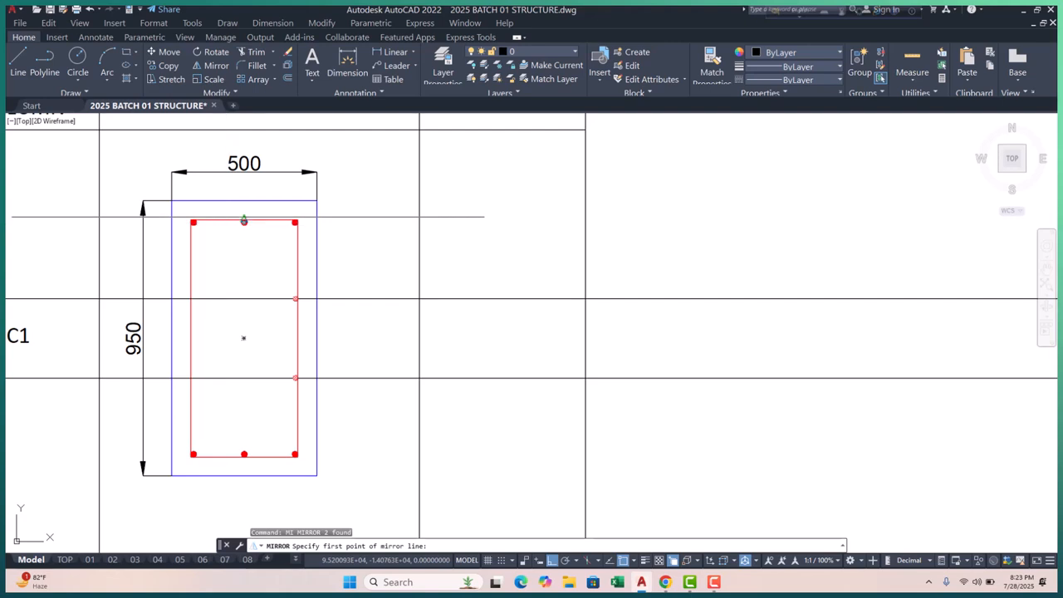
{"action": "left_click", "coordinate": [243, 220]}
{"action": "scroll", "coordinate": [249, 216], "scroll_direction": "down", "scroll_amount": 4}
{"action": "scroll", "coordinate": [264, 212], "scroll_direction": "up", "scroll_amount": 6}
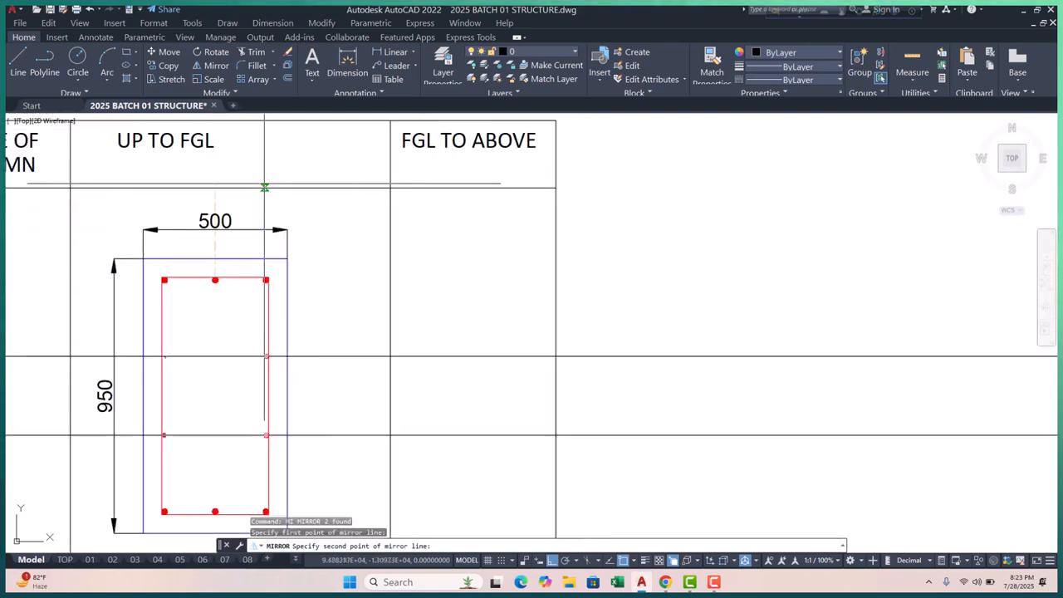
{"action": "left_click", "coordinate": [264, 202]}
{"action": "key", "text": "Escape"}
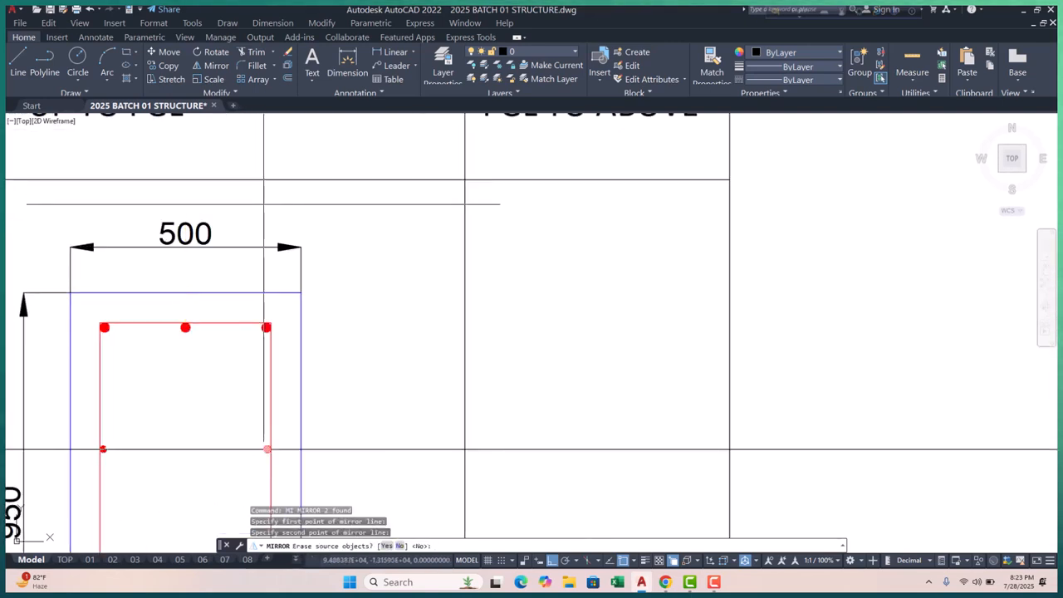
{"action": "scroll", "coordinate": [321, 281], "scroll_direction": "down", "scroll_amount": 3}
{"action": "scroll", "coordinate": [251, 287], "scroll_direction": "up", "scroll_amount": 2}
{"action": "key", "text": "Escape"}
{"action": "left_click", "coordinate": [274, 258]}
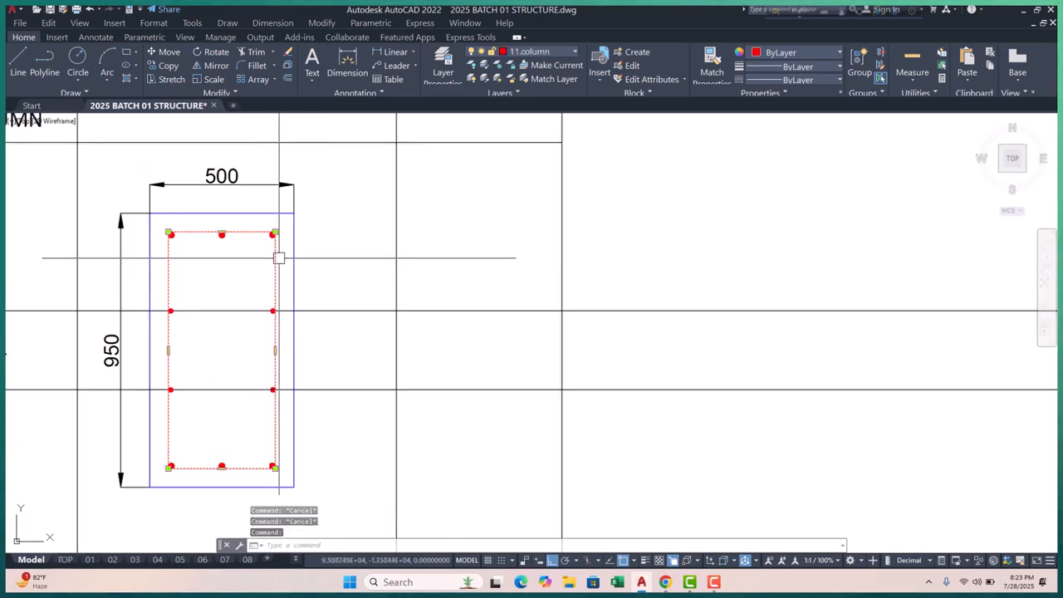
{"action": "scroll", "coordinate": [249, 257], "scroll_direction": "up", "scroll_amount": 4}
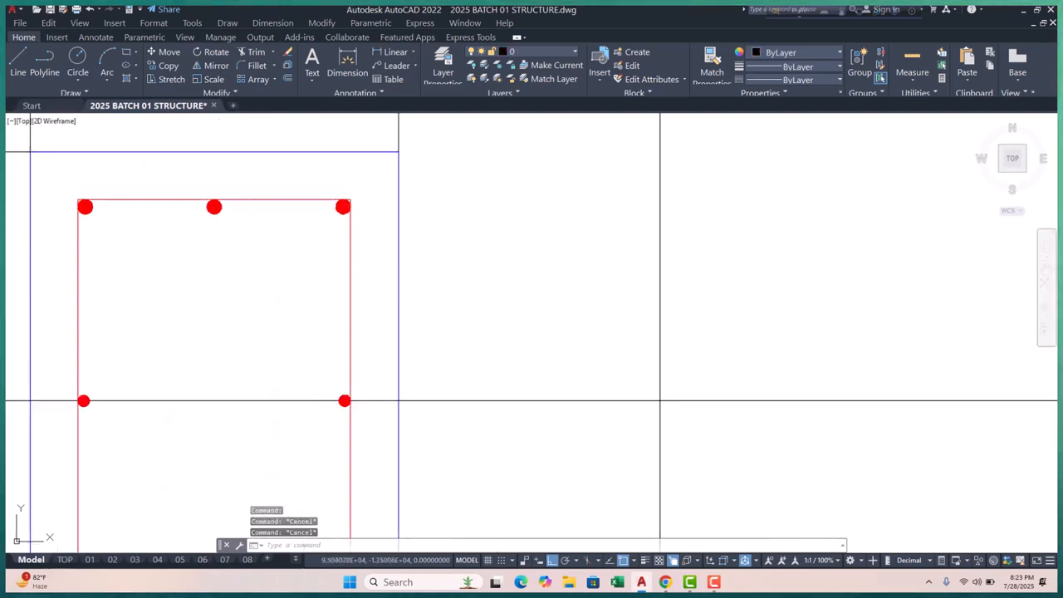
{"action": "scroll", "coordinate": [347, 257], "scroll_direction": "down", "scroll_amount": 2}
{"action": "key", "text": "Escape"}
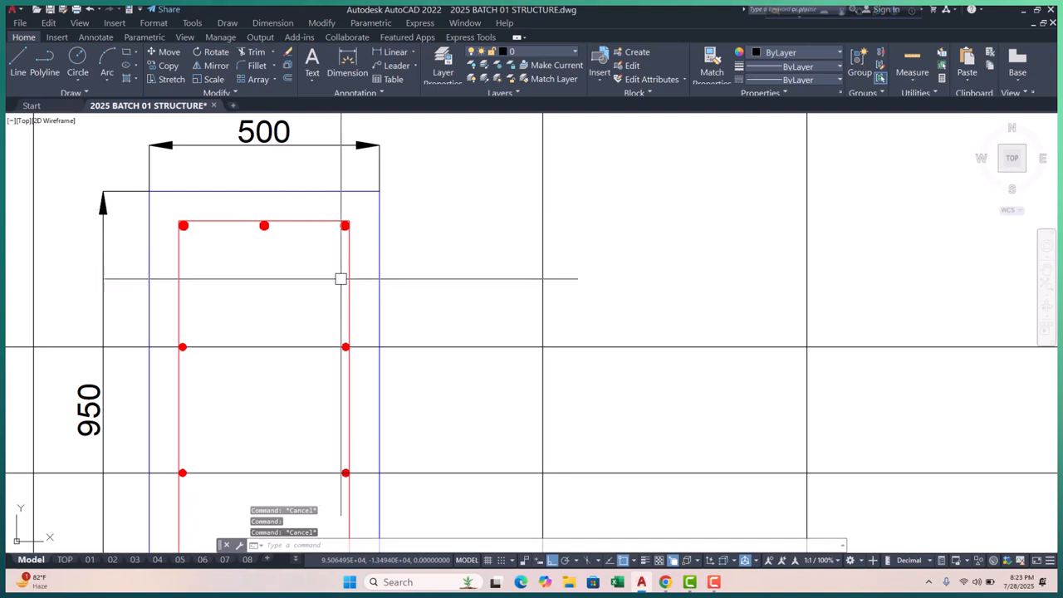
- Erase the two horizontal construction lines crossing the C1 section
{"action": "left_click", "coordinate": [467, 294]}
{"action": "left_click", "coordinate": [423, 491]}
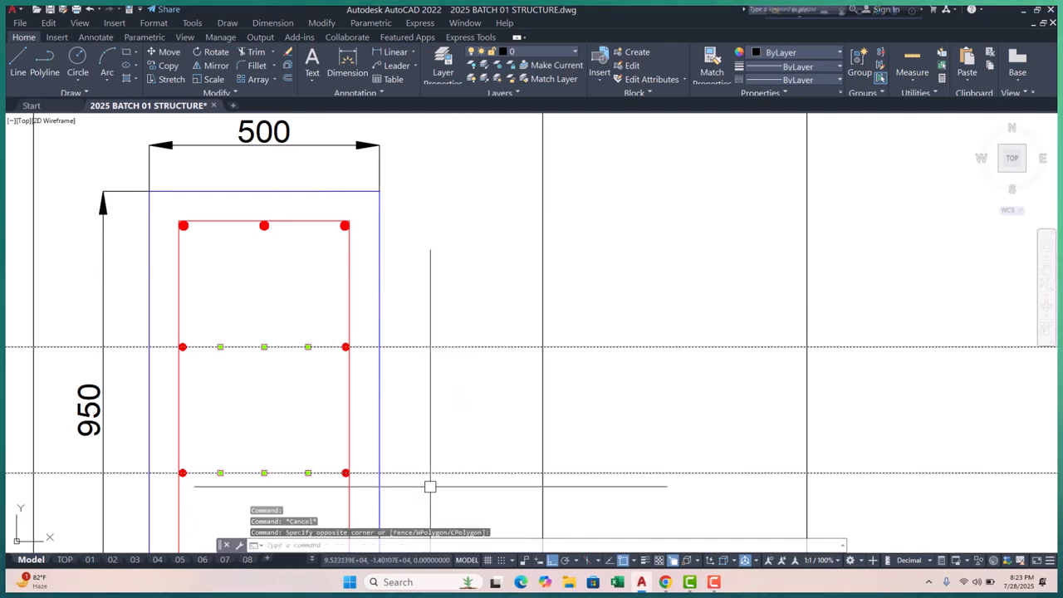
{"action": "type", "text": "e"}
{"action": "key", "text": "Return"}
{"action": "scroll", "coordinate": [390, 403], "scroll_direction": "down", "scroll_amount": 3}
{"action": "scroll", "coordinate": [301, 273], "scroll_direction": "up", "scroll_amount": 2}
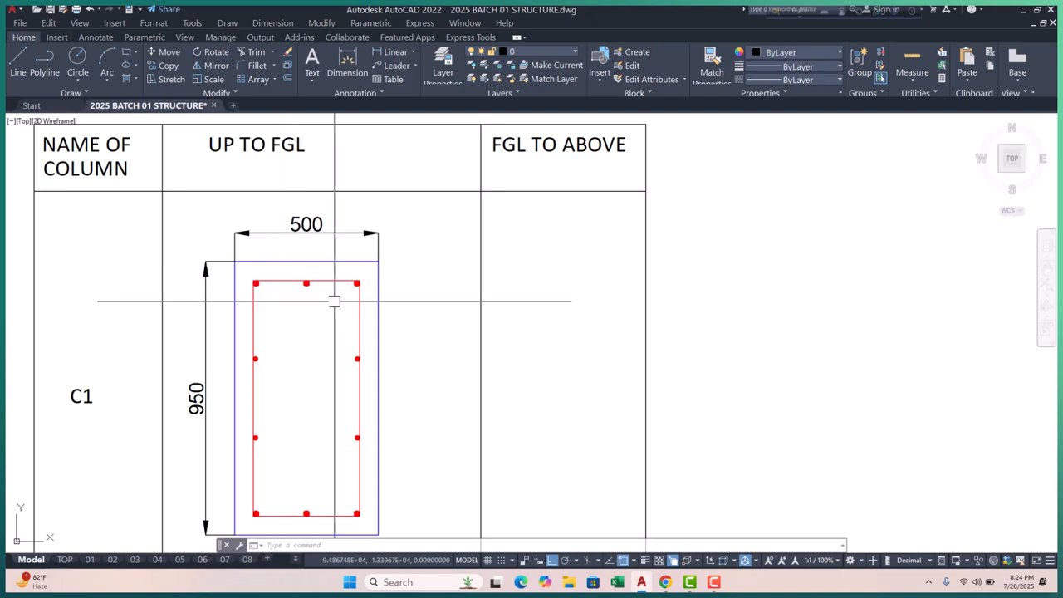
- With Ortho off, draw a slanted hook polyline down and inward from the rectangle's upper edge beside the upper-right corner bar
{"action": "scroll", "coordinate": [335, 302], "scroll_direction": "down", "scroll_amount": 1}
{"action": "scroll", "coordinate": [285, 415], "scroll_direction": "up", "scroll_amount": 5}
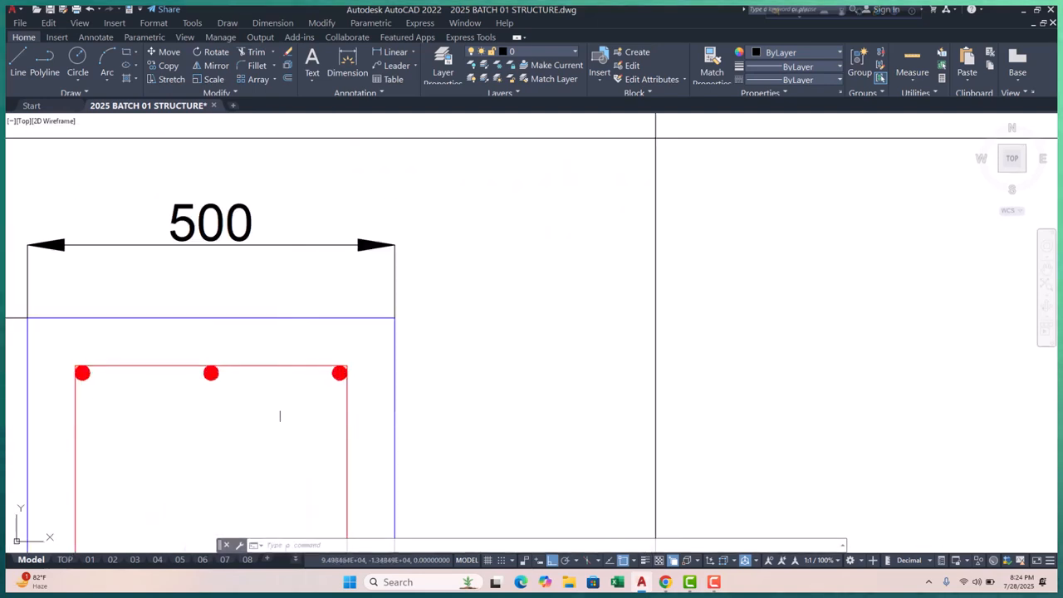
{"action": "type", "text": "pl"}
{"action": "key", "text": "Return"}
{"action": "scroll", "coordinate": [290, 391], "scroll_direction": "up", "scroll_amount": 2}
{"action": "scroll", "coordinate": [348, 360], "scroll_direction": "up", "scroll_amount": 4}
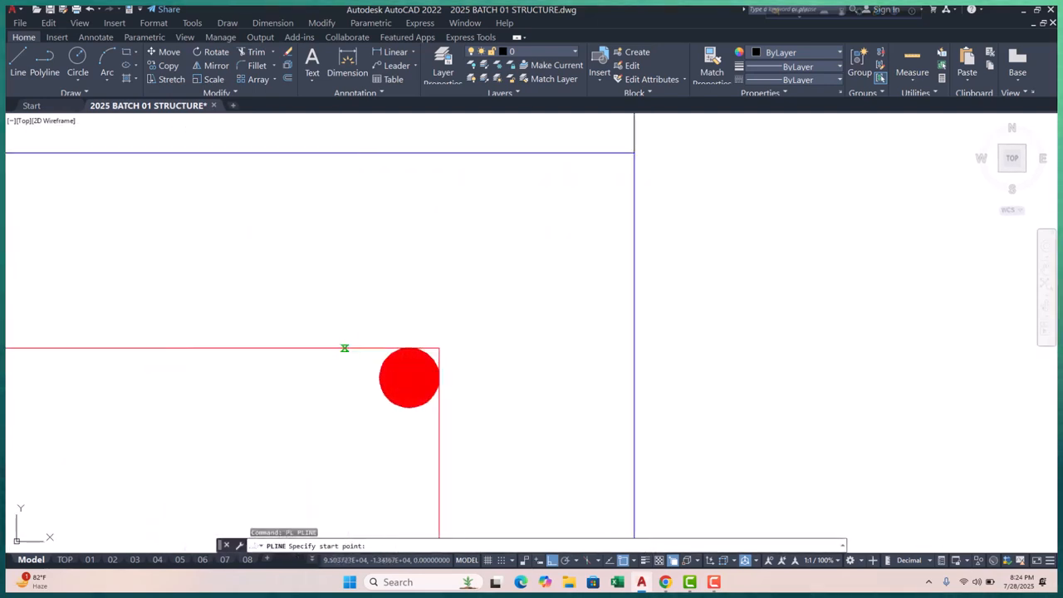
{"action": "left_click", "coordinate": [356, 348]}
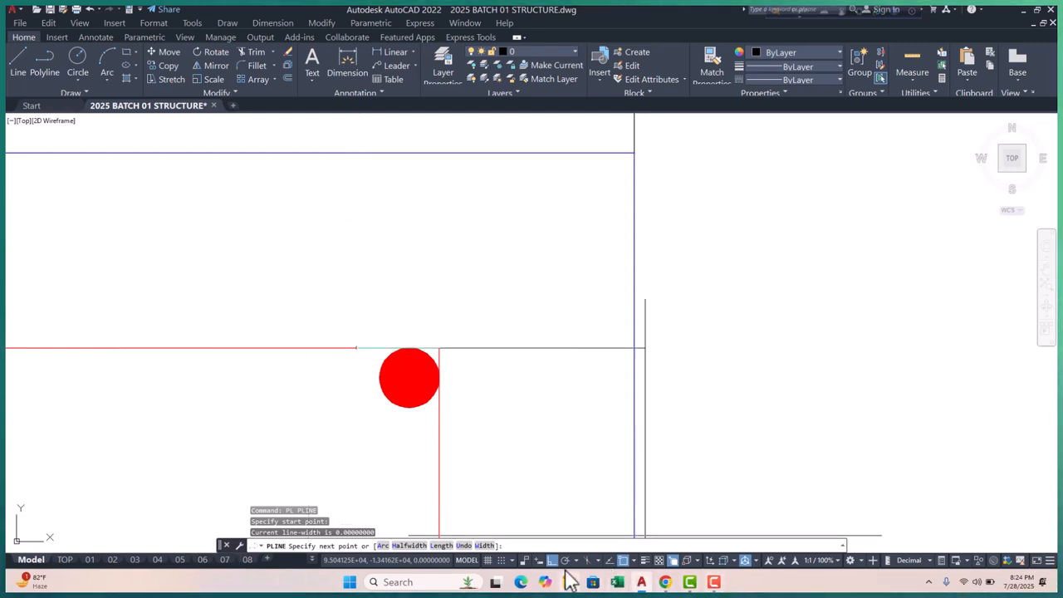
{"action": "left_click", "coordinate": [552, 560]}
{"action": "scroll", "coordinate": [378, 423], "scroll_direction": "down", "scroll_amount": 2}
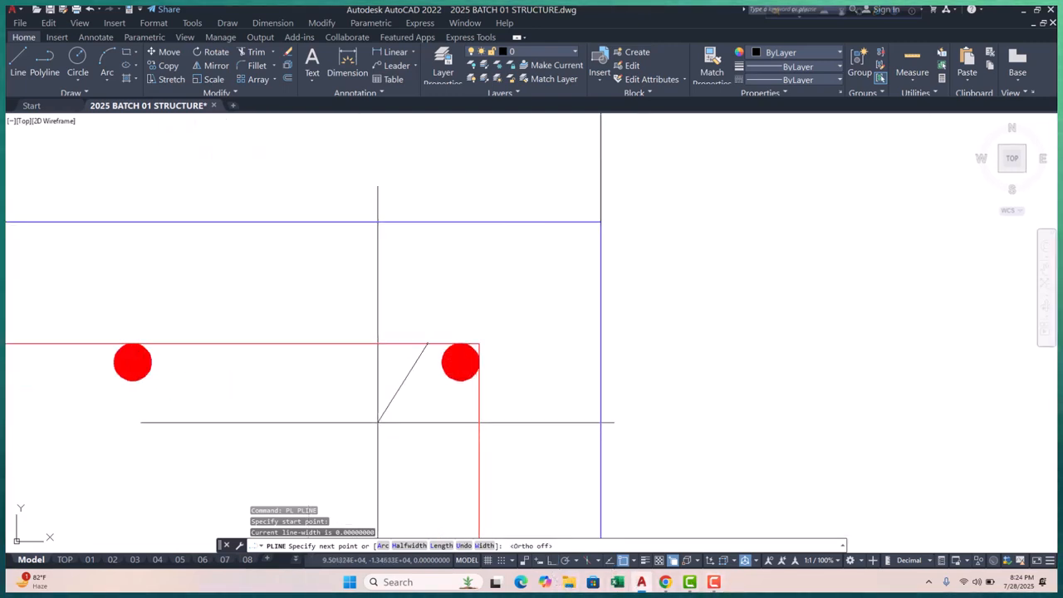
{"action": "key", "text": "Escape"}
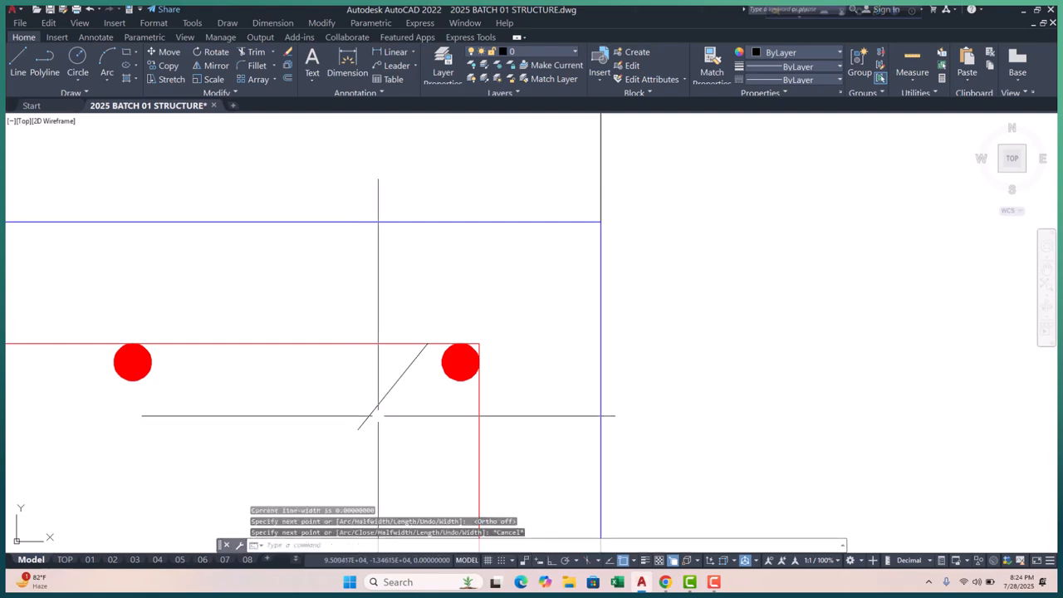
{"action": "key", "text": "Escape"}
- Copy the slanted hook line from the stirrup's upper edge to its right edge just below the upper-right corner bar
{"action": "left_click", "coordinate": [390, 387]}
{"action": "type", "text": "c"}
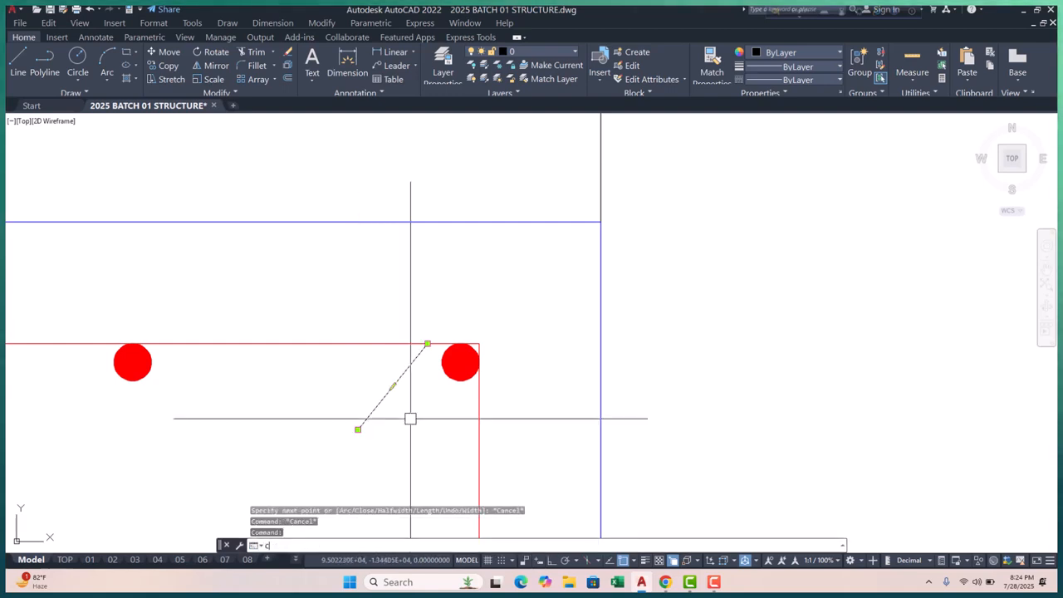
{"action": "type", "text": "p"}
{"action": "key", "text": "Return"}
{"action": "left_click", "coordinate": [427, 343]}
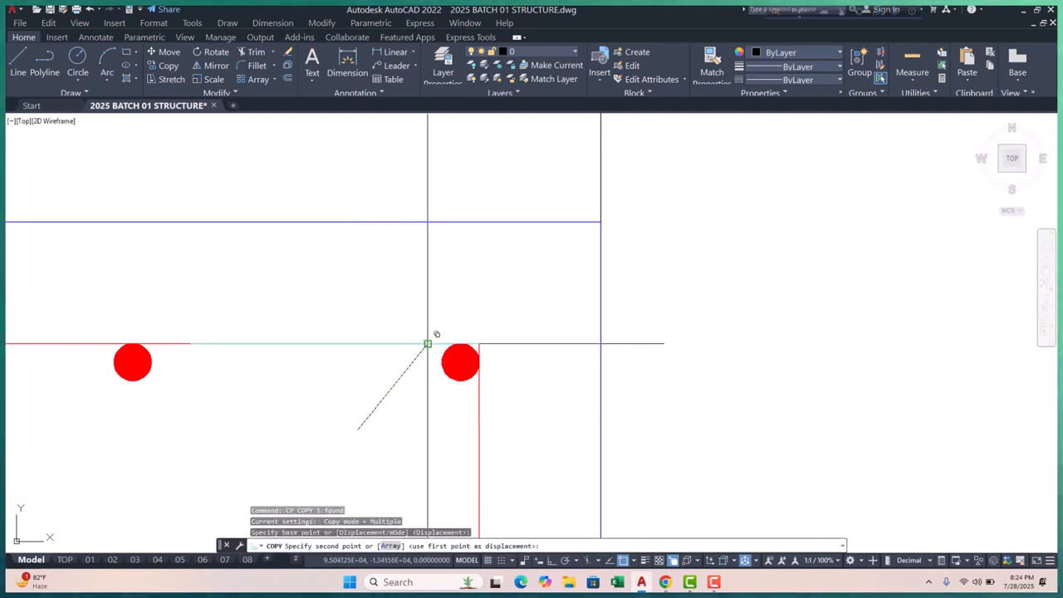
{"action": "left_click", "coordinate": [479, 390]}
{"action": "key", "text": "Escape"}
{"action": "key", "text": "Escape"}
{"action": "key", "text": "Escape"}
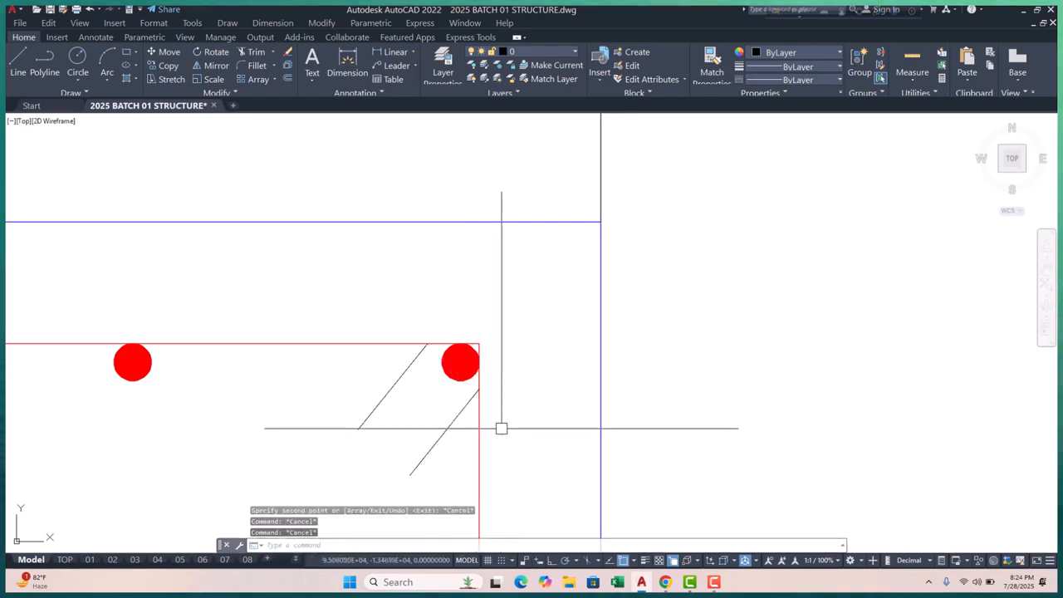
- Match the red stirrup rectangle's properties onto the two slanted hook lines at the upper-right corner
{"action": "type", "text": "ma"}
{"action": "key", "text": "Return"}
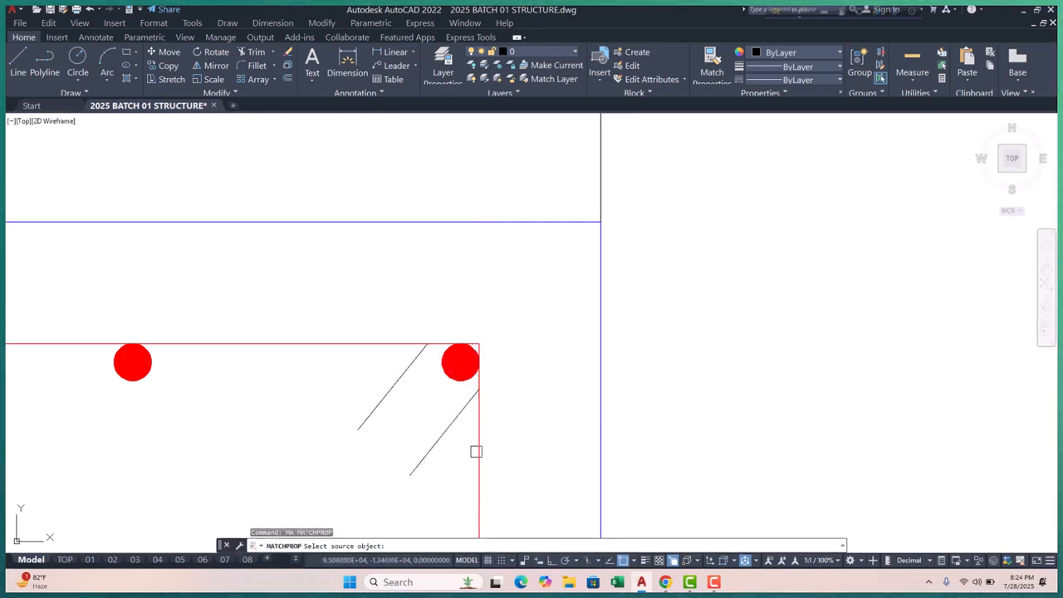
{"action": "left_click", "coordinate": [479, 452]}
{"action": "left_click", "coordinate": [440, 439]}
{"action": "left_click", "coordinate": [377, 405]}
{"action": "key", "text": "Escape"}
{"action": "key", "text": "Escape"}
- Examine the bar layout and the corner hooks of the C1 "UP TO FGL" section
{"action": "scroll", "coordinate": [433, 314], "scroll_direction": "down", "scroll_amount": 5}
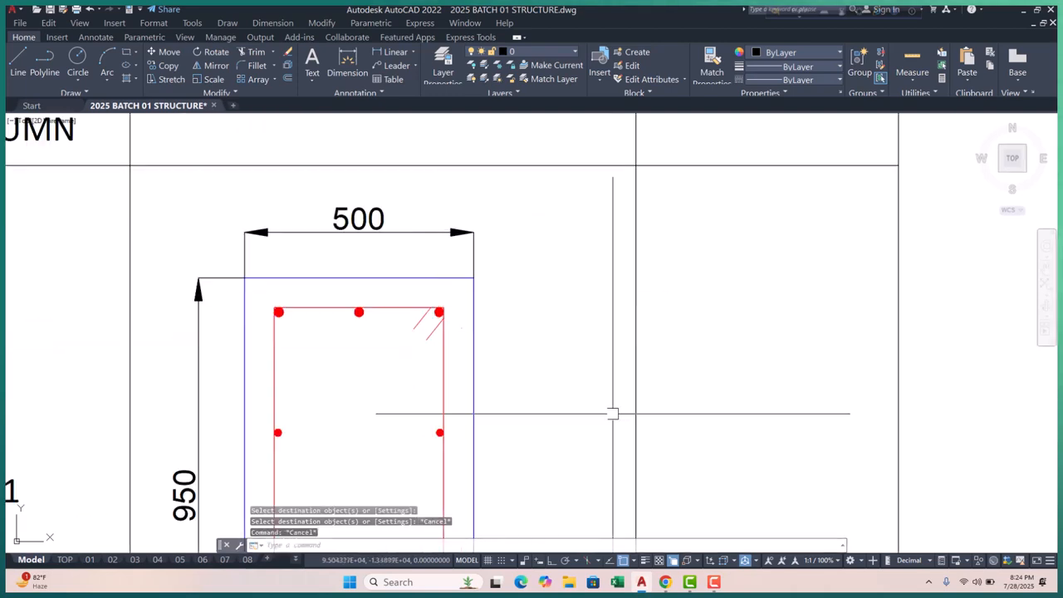
{"action": "middle_click_drag", "start_coordinate": [465, 323], "coordinate": [467, 274]}
{"action": "scroll", "coordinate": [315, 317], "scroll_direction": "down", "scroll_amount": 3}
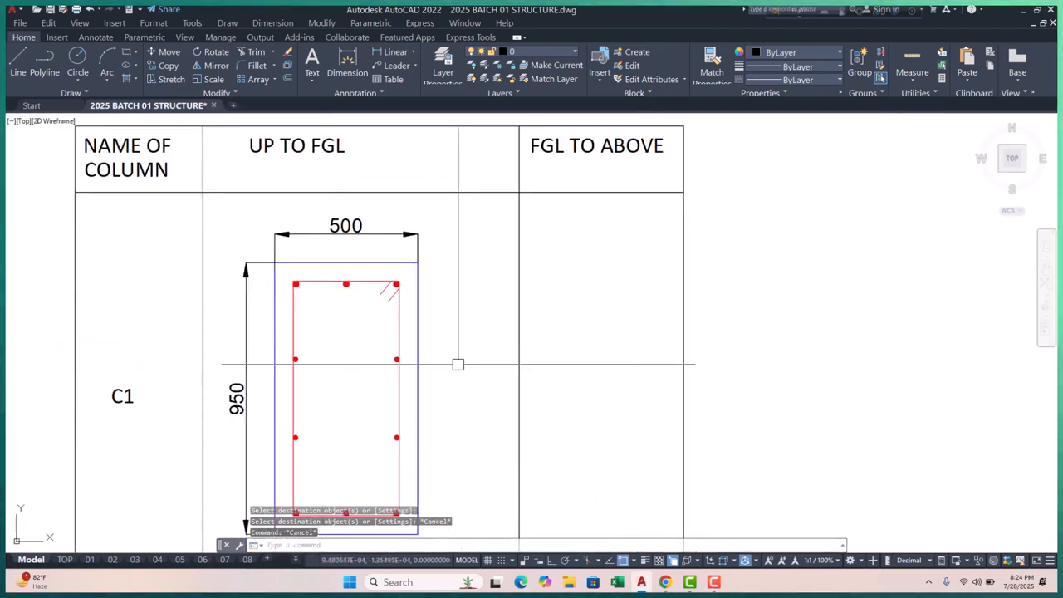
{"action": "scroll", "coordinate": [329, 410], "scroll_direction": "up", "scroll_amount": 3}
{"action": "scroll", "coordinate": [329, 410], "scroll_direction": "up", "scroll_amount": 2}
{"action": "scroll", "coordinate": [237, 257], "scroll_direction": "down", "scroll_amount": 2}
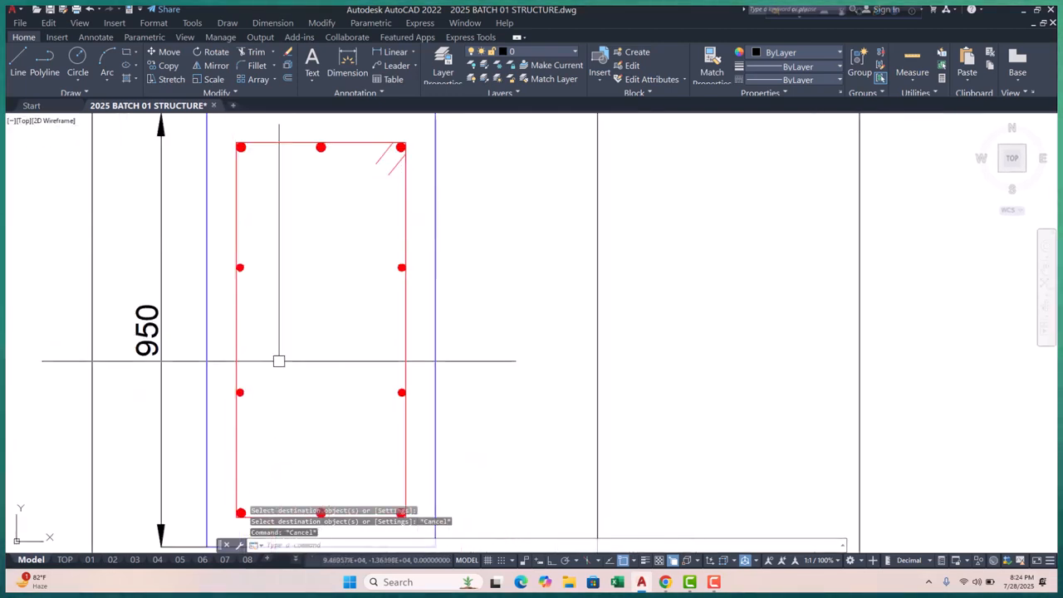
{"action": "middle_click_drag", "start_coordinate": [397, 369], "coordinate": [391, 344]}
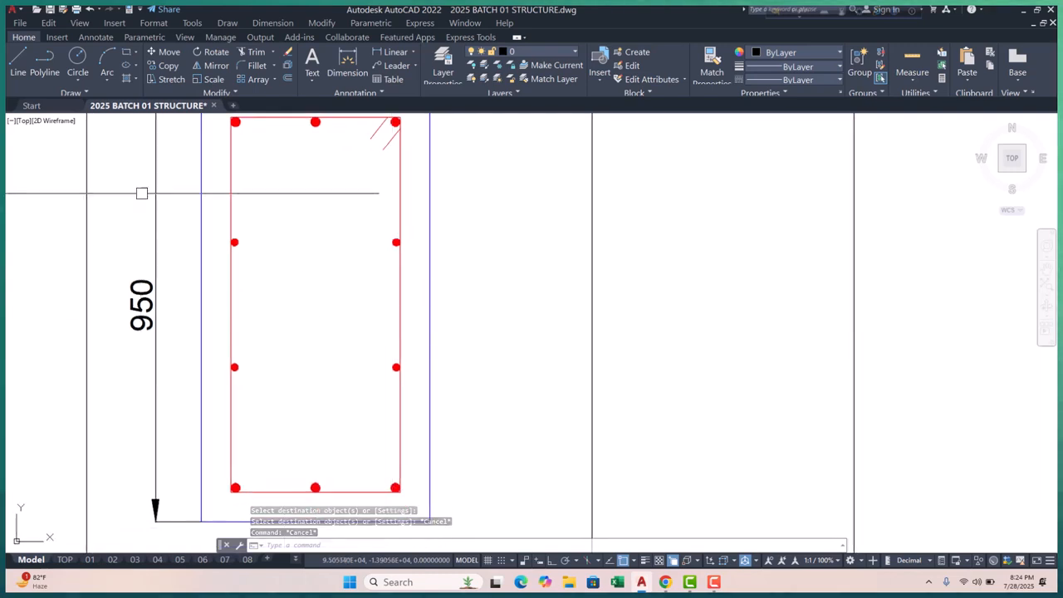
{"action": "middle_click_drag", "start_coordinate": [286, 262], "coordinate": [285, 269]}
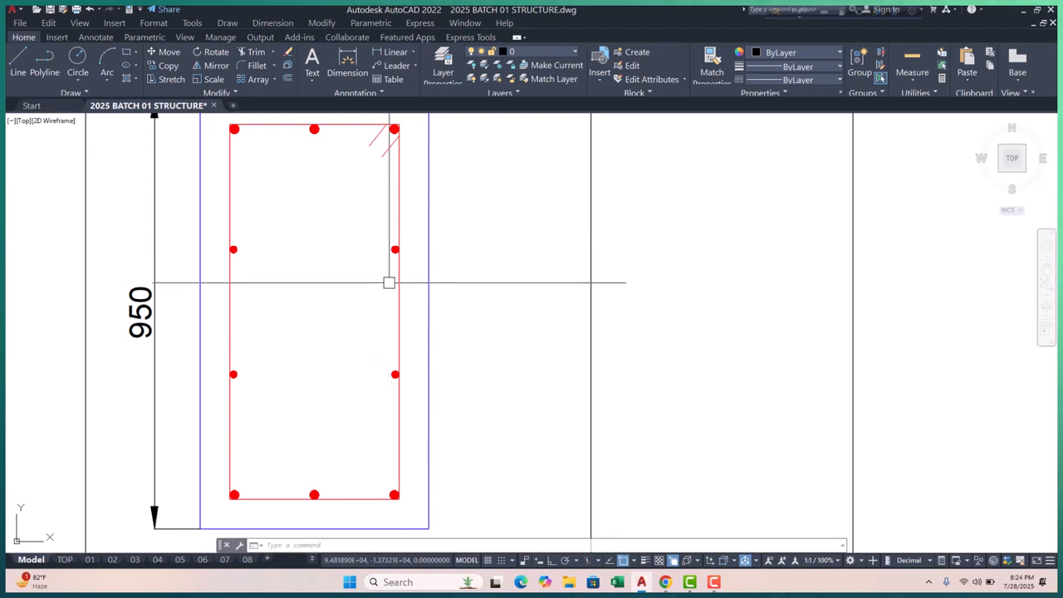
{"action": "scroll", "coordinate": [243, 275], "scroll_direction": "up", "scroll_amount": 2}
{"action": "scroll", "coordinate": [224, 255], "scroll_direction": "down", "scroll_amount": 4}
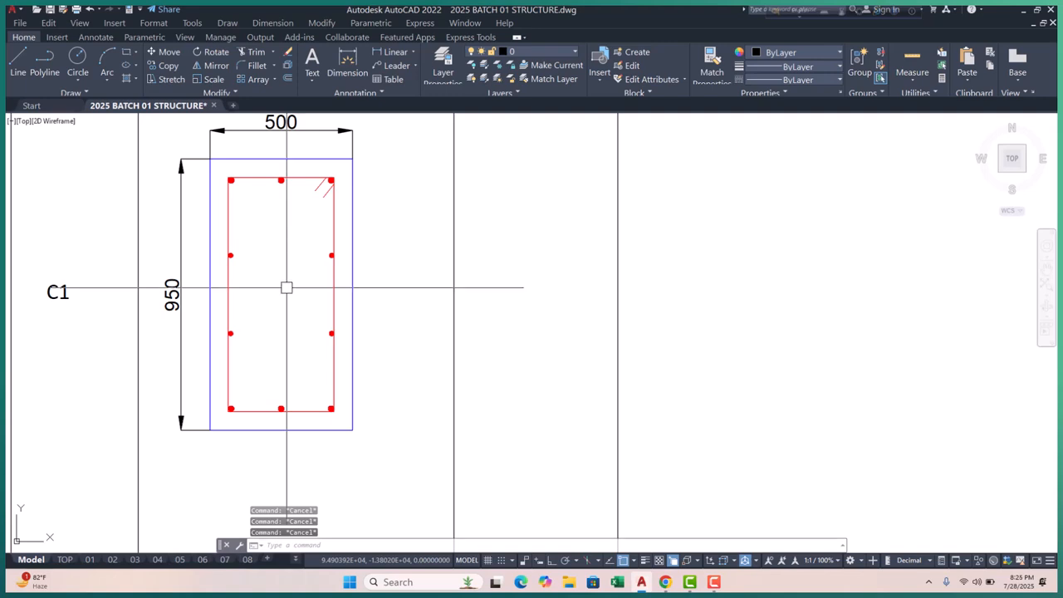
- Draw two horizontal construction lines through the centres of the upper and lower intermediate bars in the C1 section
{"action": "type", "text": "XL"}
{"action": "key", "text": "Return"}
{"action": "type", "text": "H"}
{"action": "key", "text": "Return"}
{"action": "scroll", "coordinate": [319, 242], "scroll_direction": "up", "scroll_amount": 4}
{"action": "scroll", "coordinate": [348, 270], "scroll_direction": "up", "scroll_amount": 2}
{"action": "left_click", "coordinate": [362, 285]}
{"action": "scroll", "coordinate": [359, 230], "scroll_direction": "down", "scroll_amount": 3}
{"action": "scroll", "coordinate": [357, 360], "scroll_direction": "up", "scroll_amount": 2}
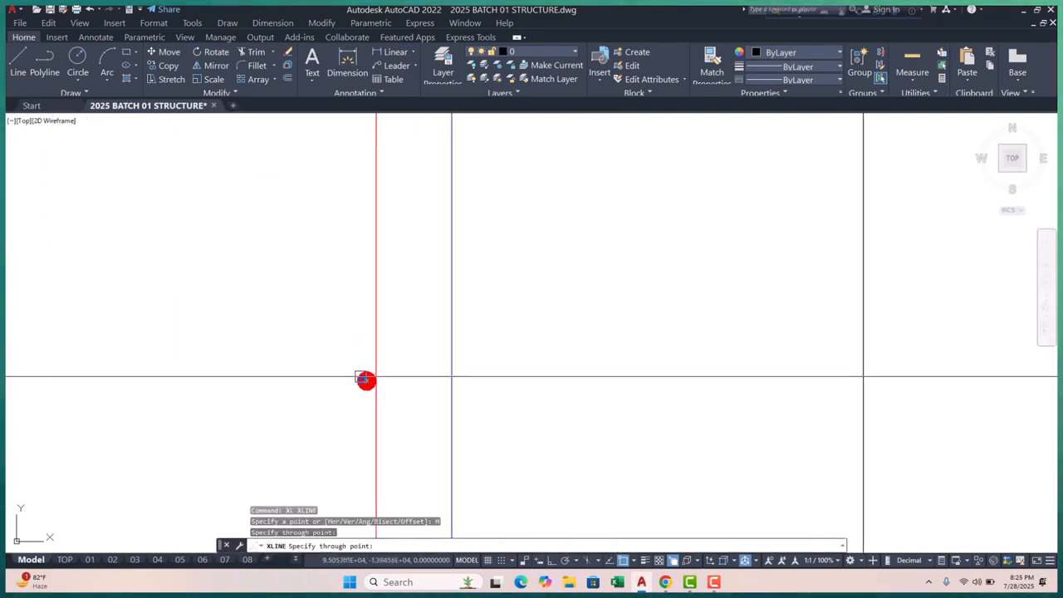
{"action": "left_click", "coordinate": [365, 379]}
{"action": "scroll", "coordinate": [356, 356], "scroll_direction": "down", "scroll_amount": 5}
{"action": "key", "text": "Escape"}
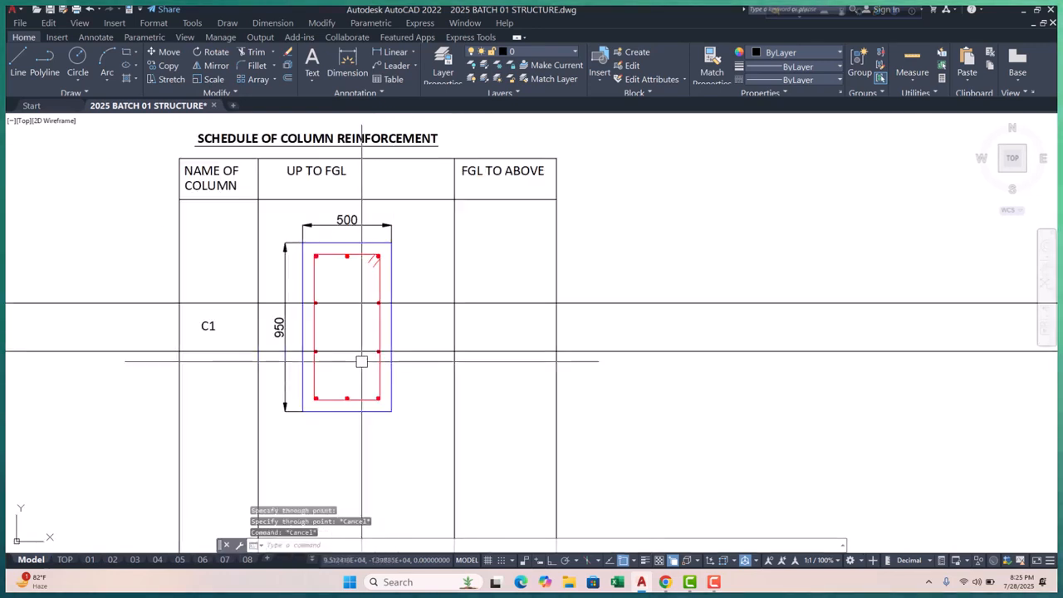
{"action": "key", "text": "Escape"}
{"action": "key", "text": "Escape"}
- Draw an inner stirrup rectangle between the two construction lines, from the red stirrup's left edge to its right edge
{"action": "scroll", "coordinate": [362, 361], "scroll_direction": "up", "scroll_amount": 2}
{"action": "type", "text": "rec"}
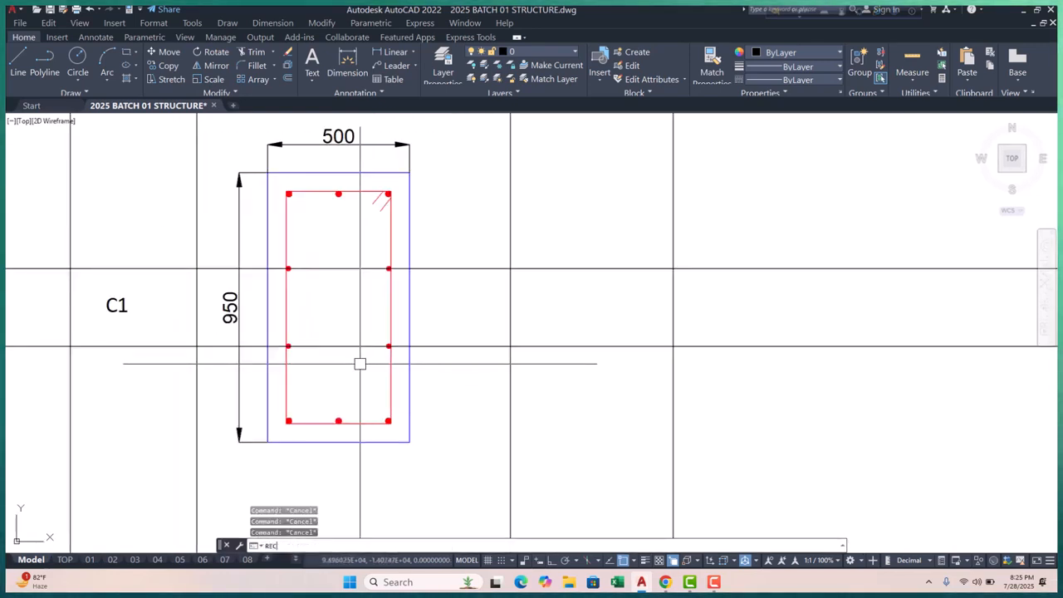
{"action": "key", "text": "Return"}
{"action": "scroll", "coordinate": [266, 320], "scroll_direction": "up", "scroll_amount": 8}
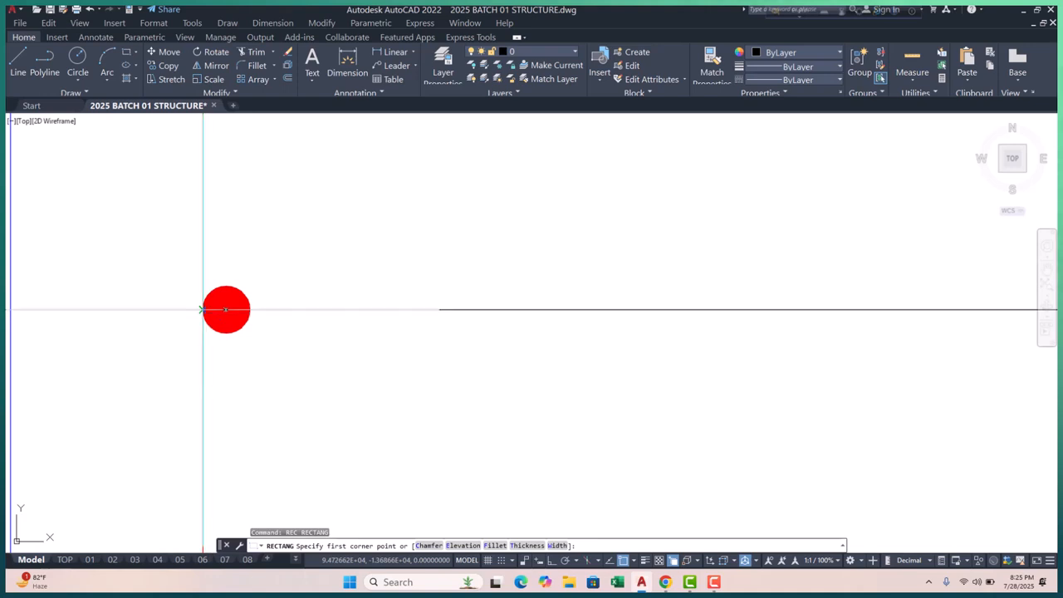
{"action": "left_click", "coordinate": [203, 308]}
{"action": "scroll", "coordinate": [203, 309], "scroll_direction": "down", "scroll_amount": 5}
{"action": "middle_click_drag", "start_coordinate": [334, 396], "coordinate": [273, 246]}
{"action": "scroll", "coordinate": [282, 249], "scroll_direction": "up", "scroll_amount": 4}
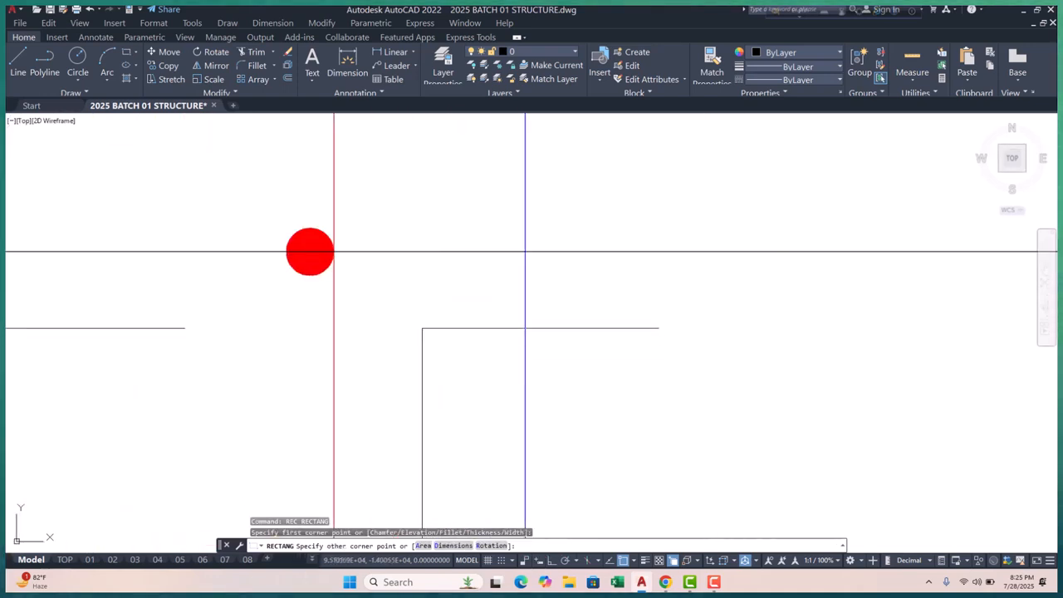
{"action": "scroll", "coordinate": [334, 251], "scroll_direction": "down", "scroll_amount": 6}
{"action": "key", "text": "Escape"}
{"action": "key", "text": "Escape"}
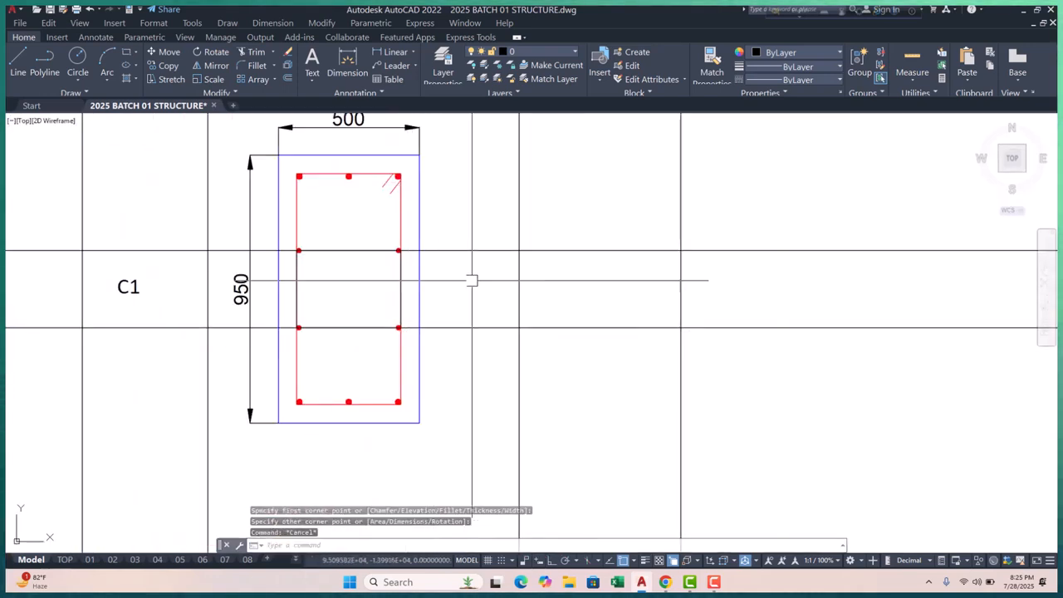
- Erase the two horizontal construction lines crossing the C1 section
{"action": "left_click", "coordinate": [492, 222]}
{"action": "left_click", "coordinate": [465, 349]}
{"action": "type", "text": "e"}
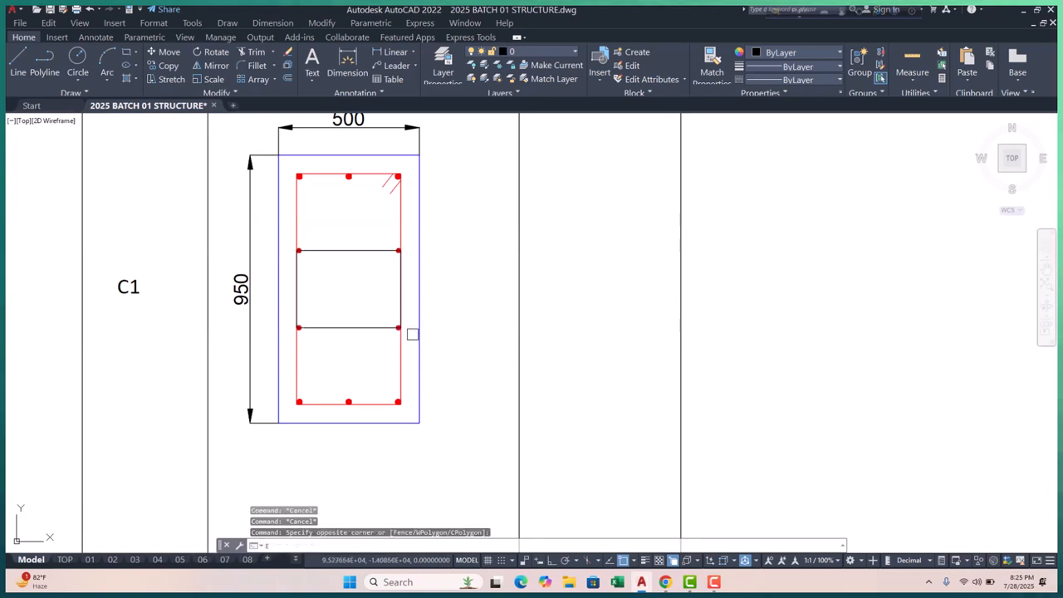
{"action": "key", "text": "Return"}
- With Ortho on, stretch the inner rectangle's upper edge upward by 8
{"action": "scroll", "coordinate": [337, 233], "scroll_direction": "up", "scroll_amount": 4}
{"action": "left_click", "coordinate": [361, 290]}
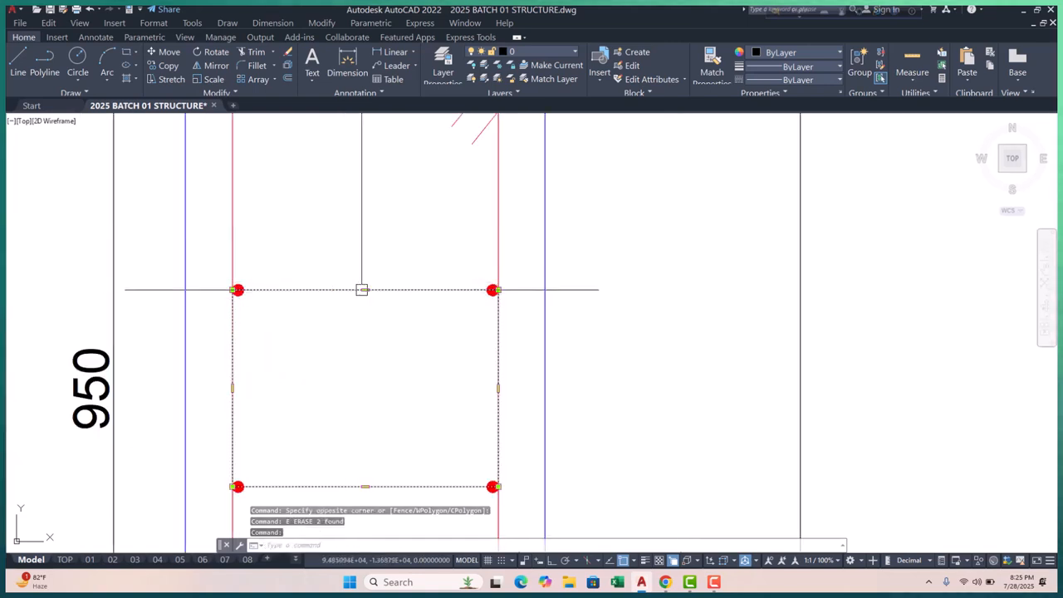
{"action": "left_click", "coordinate": [364, 290]}
{"action": "key", "text": "Escape"}
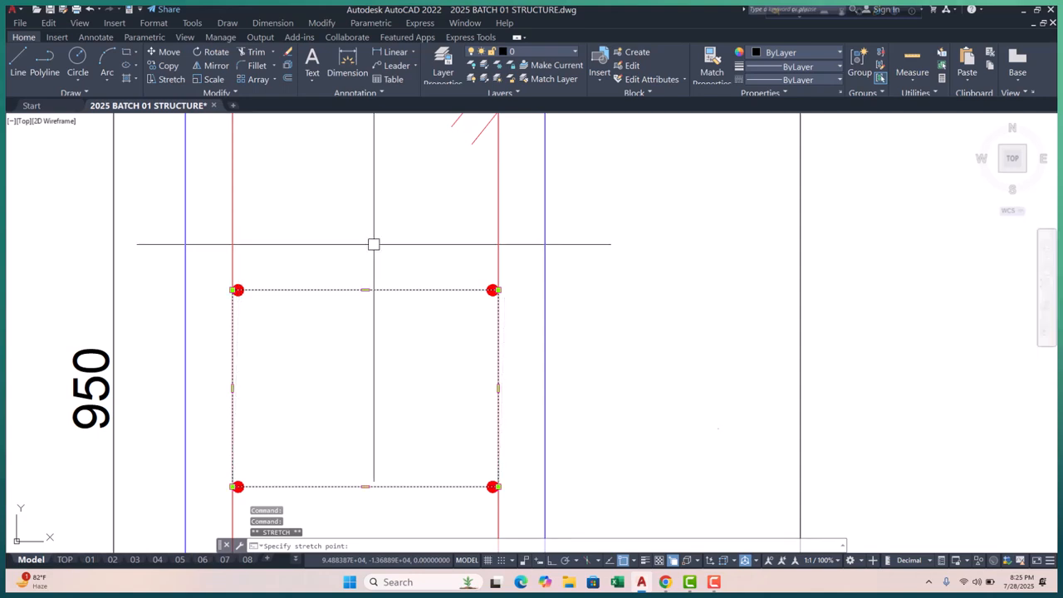
{"action": "left_click", "coordinate": [552, 561]}
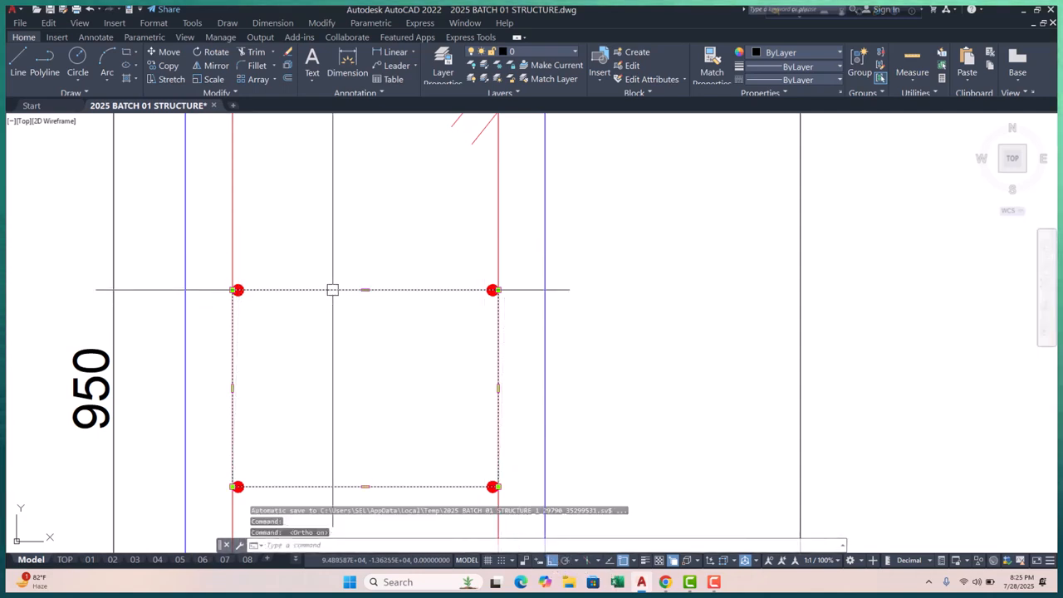
{"action": "left_click", "coordinate": [362, 290]}
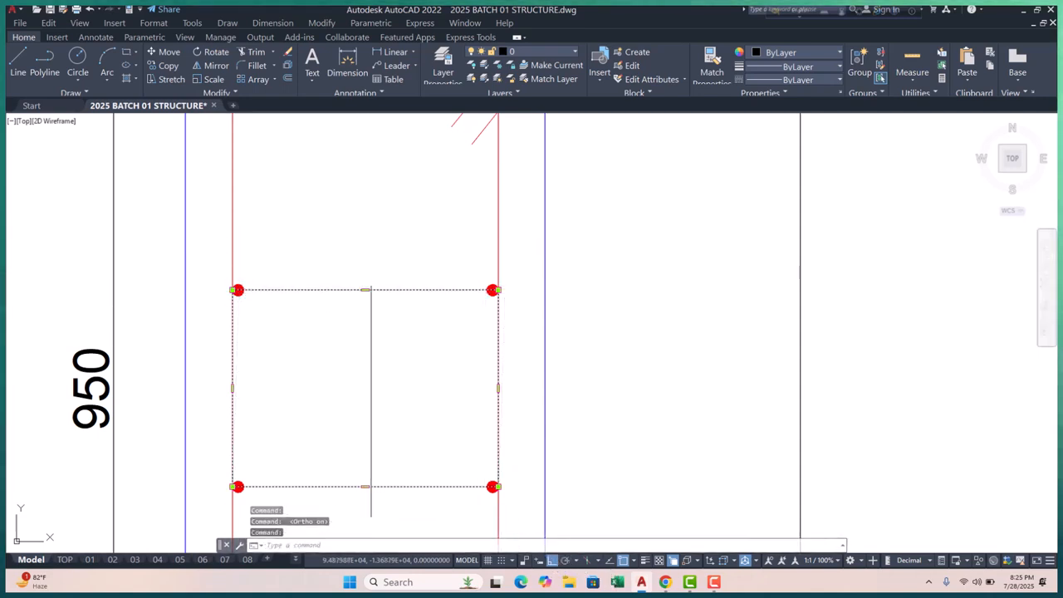
{"action": "left_click", "coordinate": [365, 290]}
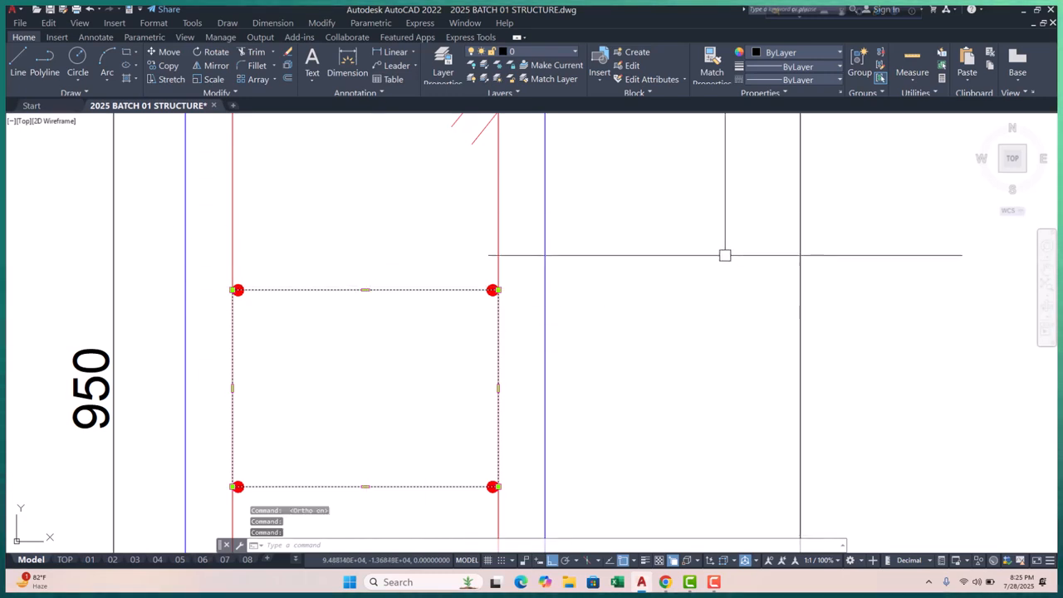
{"action": "left_click", "coordinate": [364, 290]}
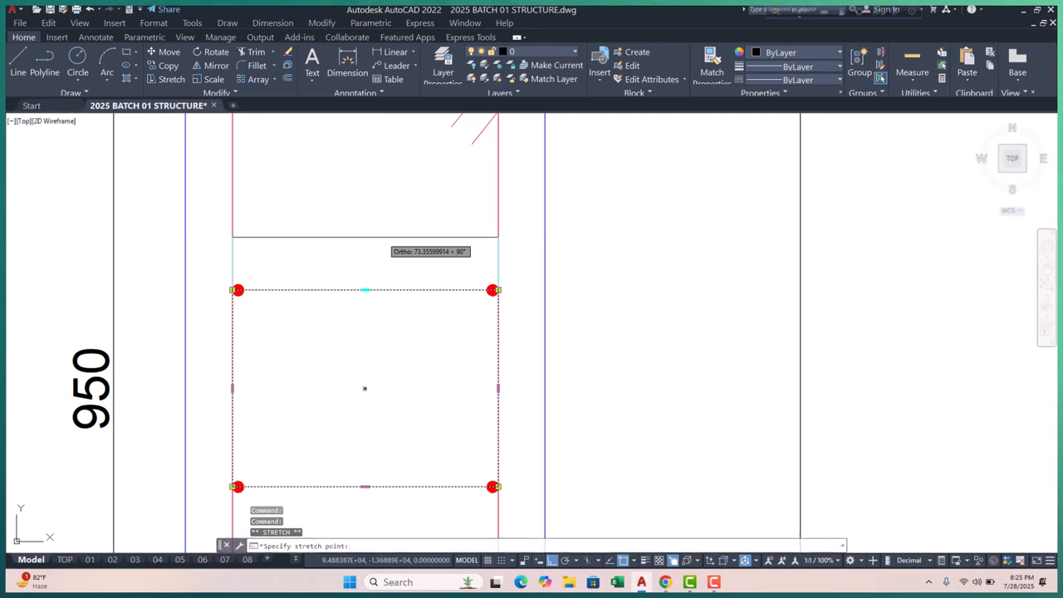
{"action": "type", "text": "8"}
{"action": "key", "text": "Return"}
- Stretch the inner rectangle's lower edge downward by 8
{"action": "scroll", "coordinate": [359, 236], "scroll_direction": "down", "scroll_amount": 5}
{"action": "scroll", "coordinate": [371, 361], "scroll_direction": "up", "scroll_amount": 5}
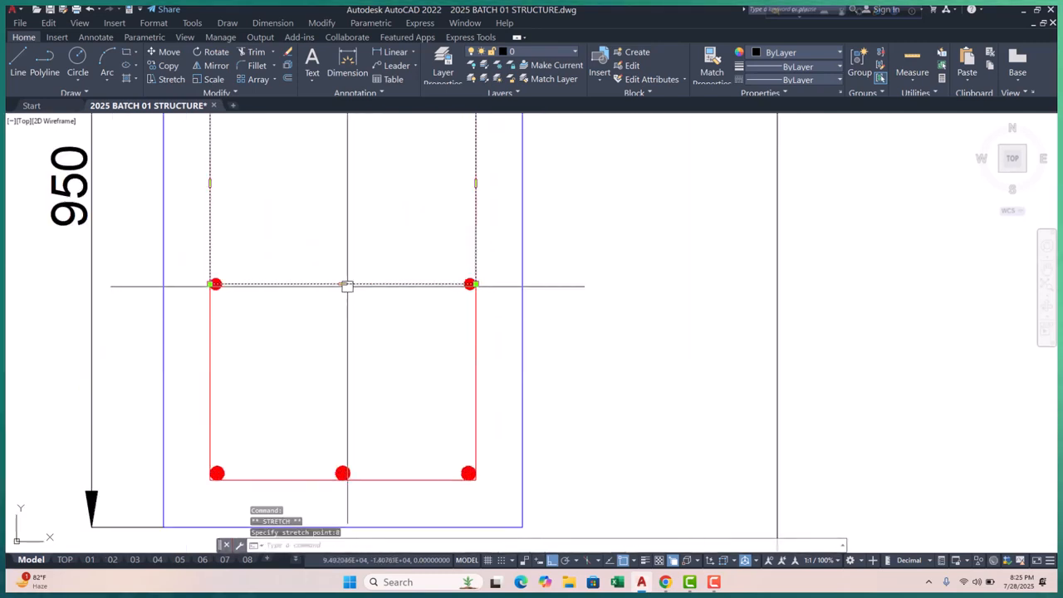
{"action": "left_click", "coordinate": [343, 284]}
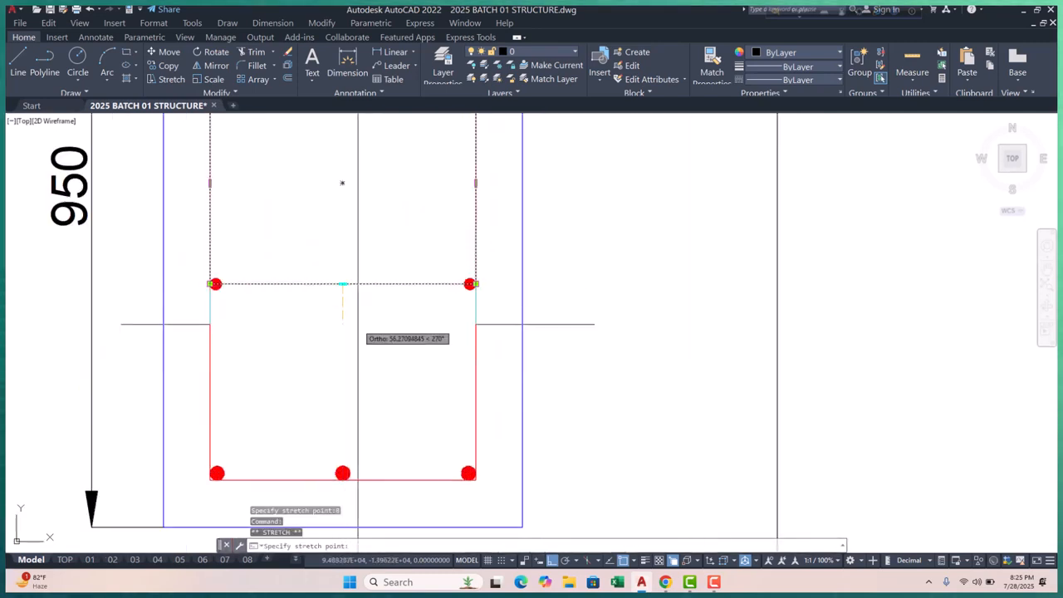
{"action": "key", "text": "Escape"}
{"action": "key", "text": "Escape"}
{"action": "scroll", "coordinate": [307, 283], "scroll_direction": "down", "scroll_amount": 3}
{"action": "scroll", "coordinate": [356, 135], "scroll_direction": "up", "scroll_amount": 1}
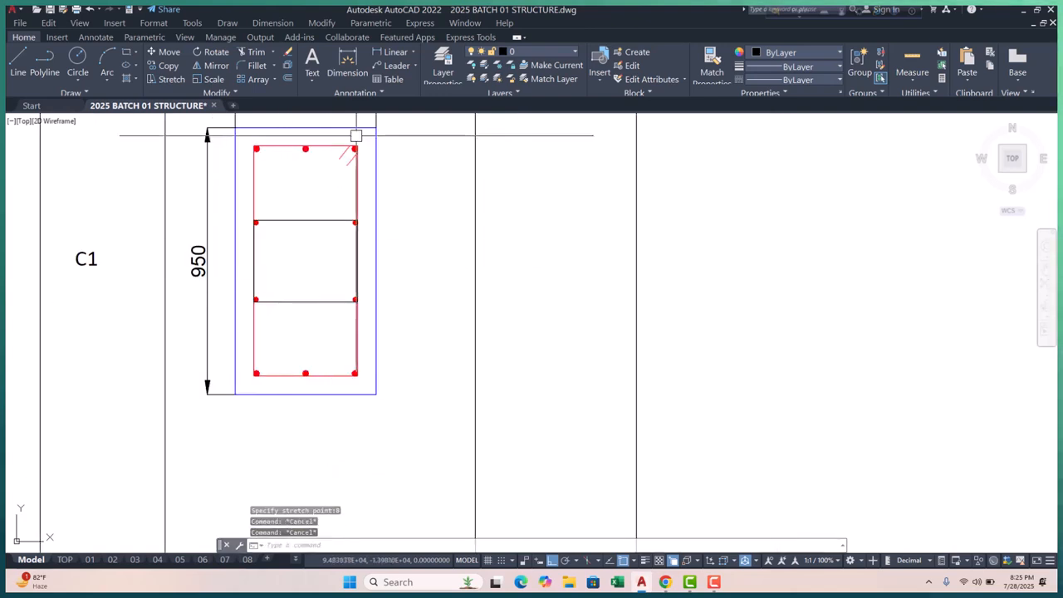
- With Ortho off, draw a slanted hook polyline up and inward from the inner rectangle's left edge above its lower-left bar
{"action": "scroll", "coordinate": [356, 135], "scroll_direction": "up", "scroll_amount": 2}
{"action": "scroll", "coordinate": [292, 279], "scroll_direction": "down", "scroll_amount": 2}
{"action": "scroll", "coordinate": [266, 301], "scroll_direction": "up", "scroll_amount": 2}
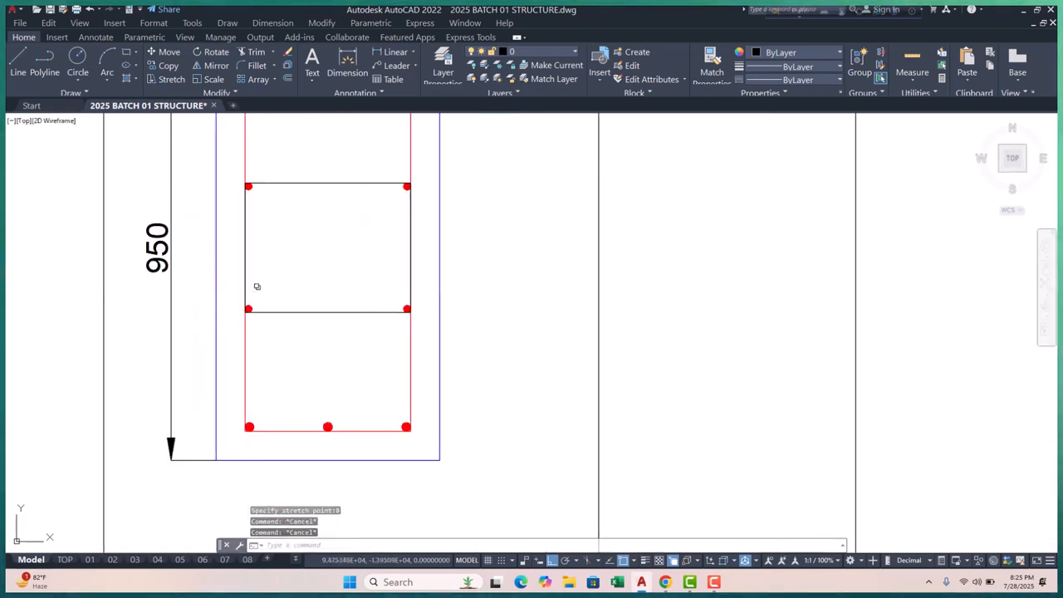
{"action": "scroll", "coordinate": [249, 297], "scroll_direction": "up", "scroll_amount": 4}
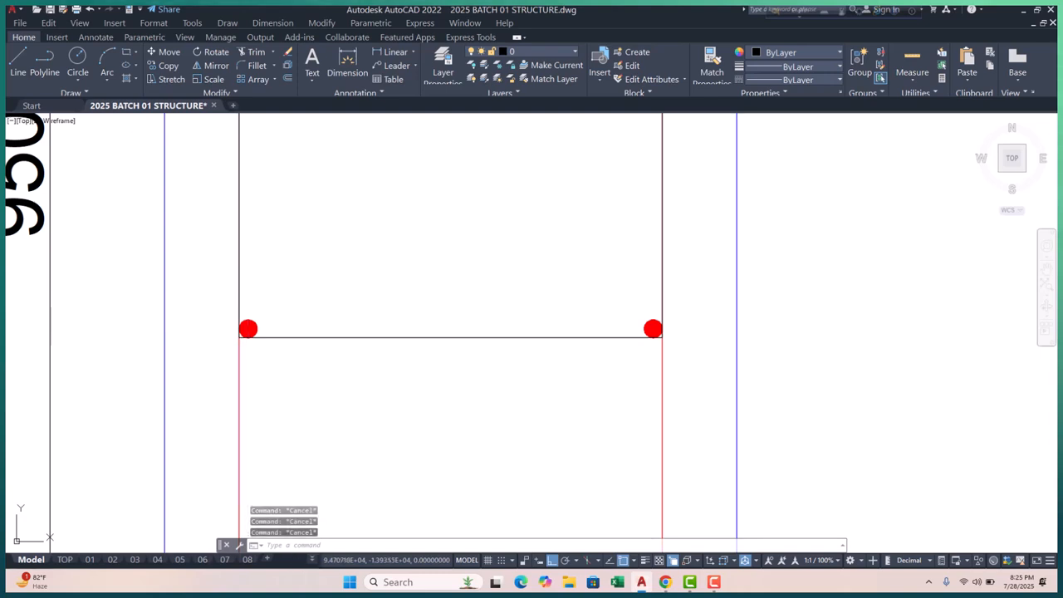
{"action": "type", "text": "pl"}
{"action": "key", "text": "Return"}
{"action": "scroll", "coordinate": [241, 315], "scroll_direction": "up", "scroll_amount": 4}
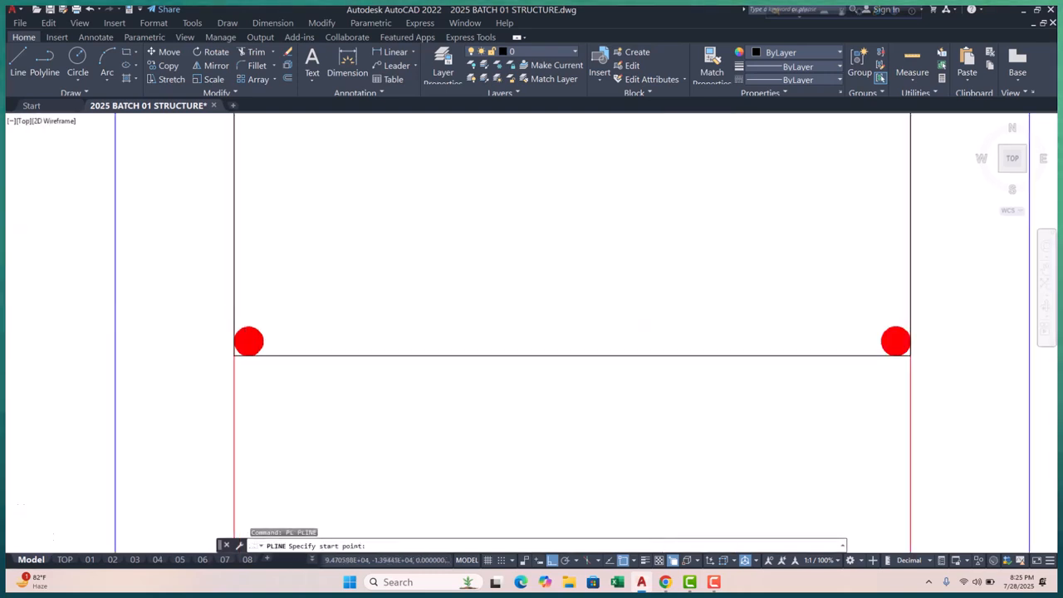
{"action": "left_click", "coordinate": [226, 334]}
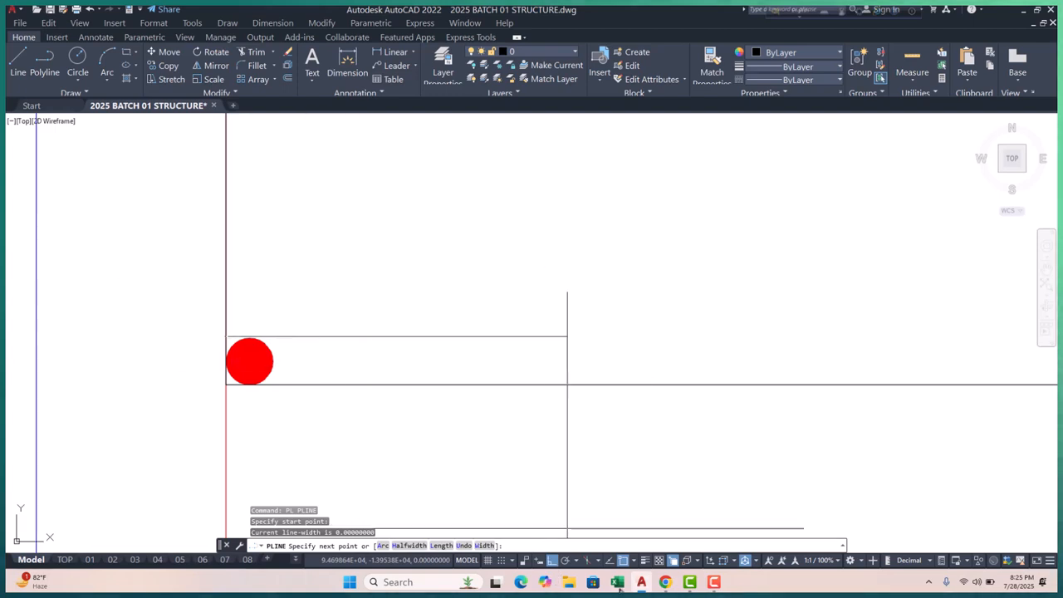
{"action": "left_click", "coordinate": [551, 561]}
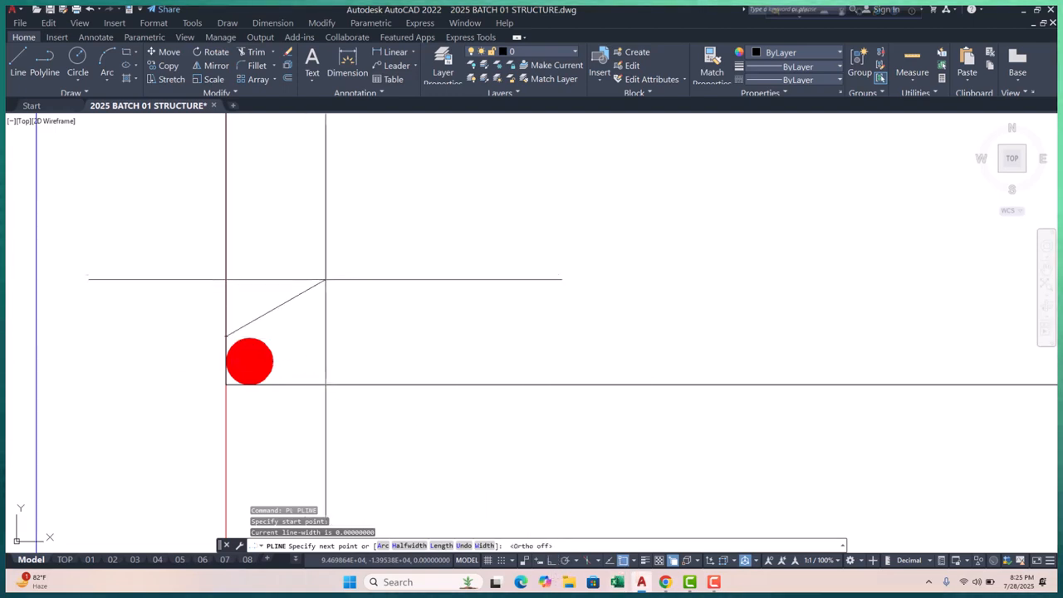
{"action": "left_click", "coordinate": [305, 261]}
{"action": "key", "text": "Escape"}
{"action": "key", "text": "Escape"}
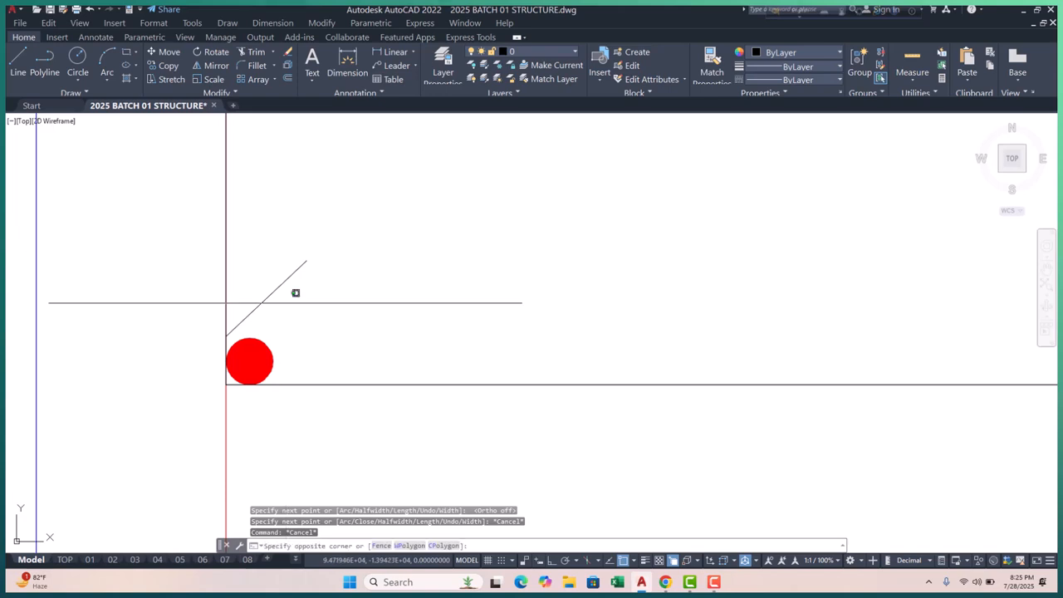
- Copy the new hook line to the inner rectangle's lower edge, just right of the lower-left bar
{"action": "left_click", "coordinate": [294, 291]}
{"action": "left_click", "coordinate": [240, 278]}
{"action": "type", "text": "C"}
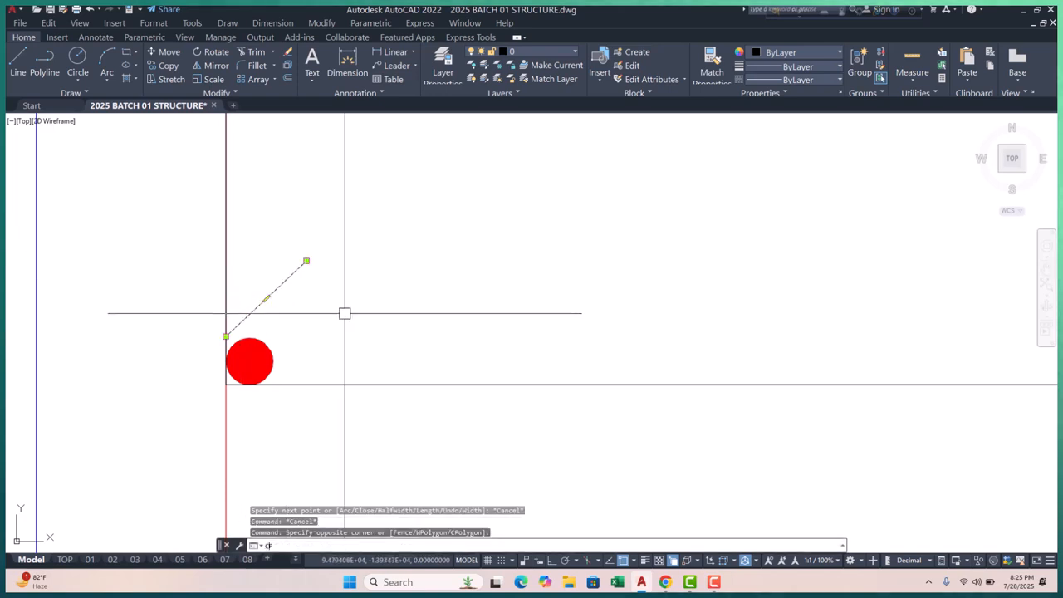
{"action": "type", "text": "p"}
{"action": "key", "text": "Return"}
{"action": "left_click", "coordinate": [226, 337]}
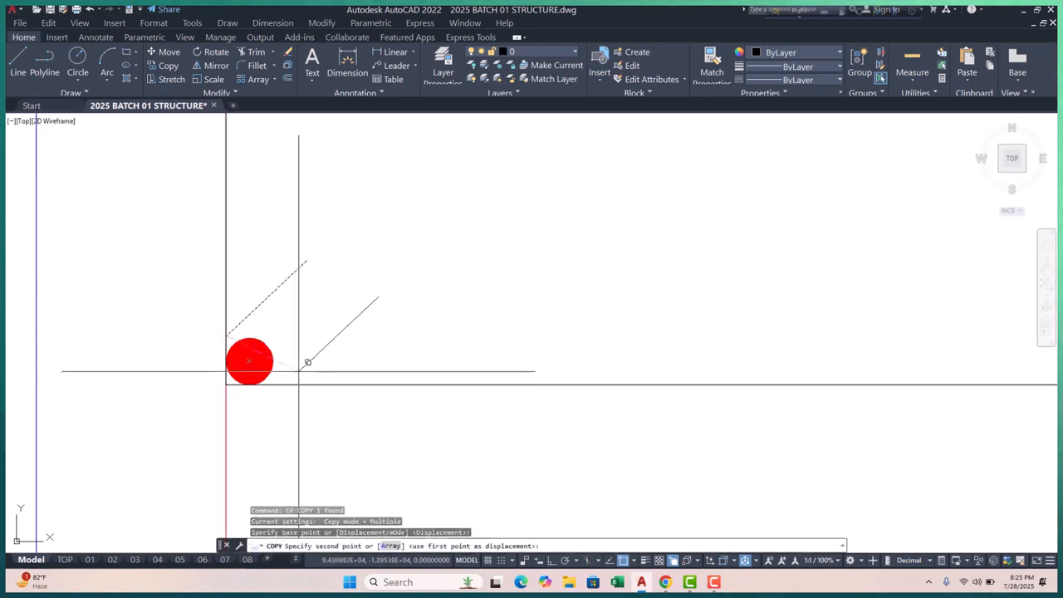
{"action": "left_click", "coordinate": [279, 382]}
{"action": "key", "text": "Escape"}
{"action": "scroll", "coordinate": [235, 371], "scroll_direction": "down", "scroll_amount": 4}
{"action": "scroll", "coordinate": [235, 371], "scroll_direction": "down", "scroll_amount": 2}
{"action": "key", "text": "Escape"}
{"action": "key", "text": "Escape"}
{"action": "key", "text": "Escape"}
- Match the properties of the outer red stirrup onto the inner rectangle and its two hook lines at the lower-left bar
{"action": "type", "text": "MA"}
{"action": "key", "text": "Return"}
{"action": "scroll", "coordinate": [357, 361], "scroll_direction": "down", "scroll_amount": 2}
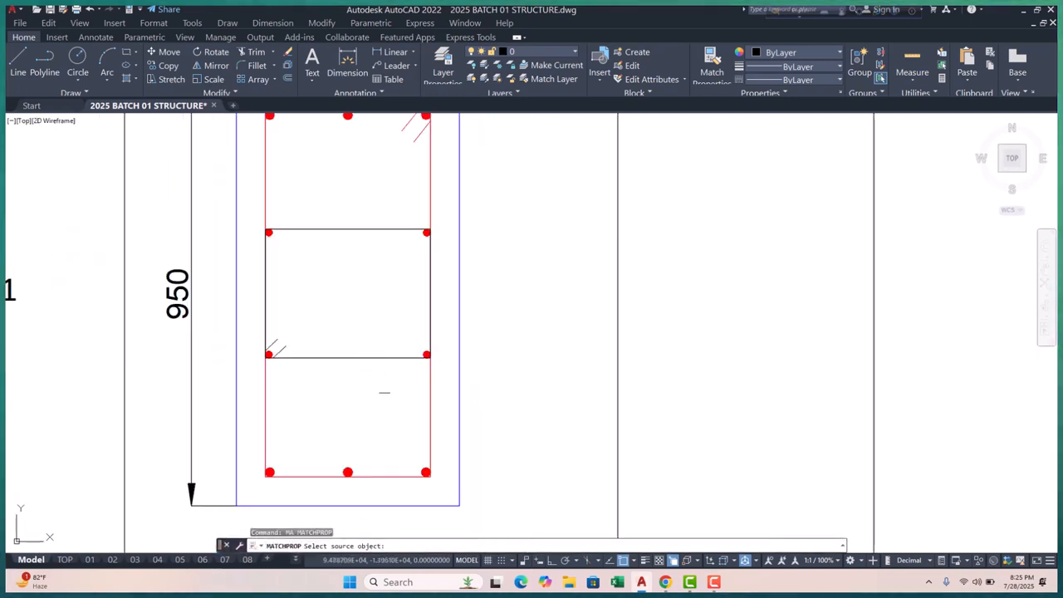
{"action": "left_click", "coordinate": [432, 395]}
{"action": "left_click", "coordinate": [345, 215]}
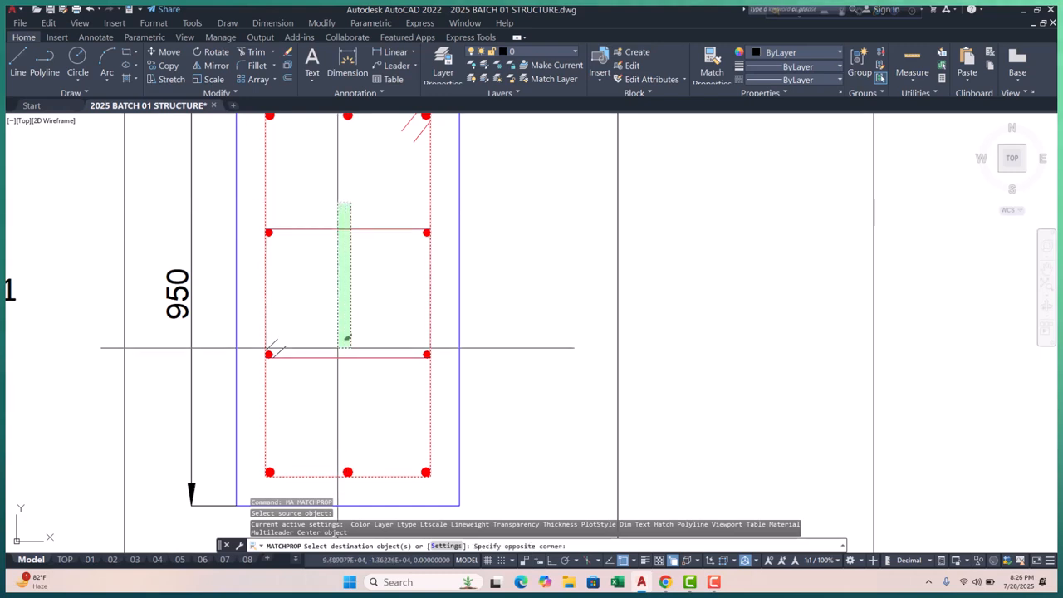
{"action": "left_click", "coordinate": [322, 387]}
{"action": "scroll", "coordinate": [295, 344], "scroll_direction": "up", "scroll_amount": 4}
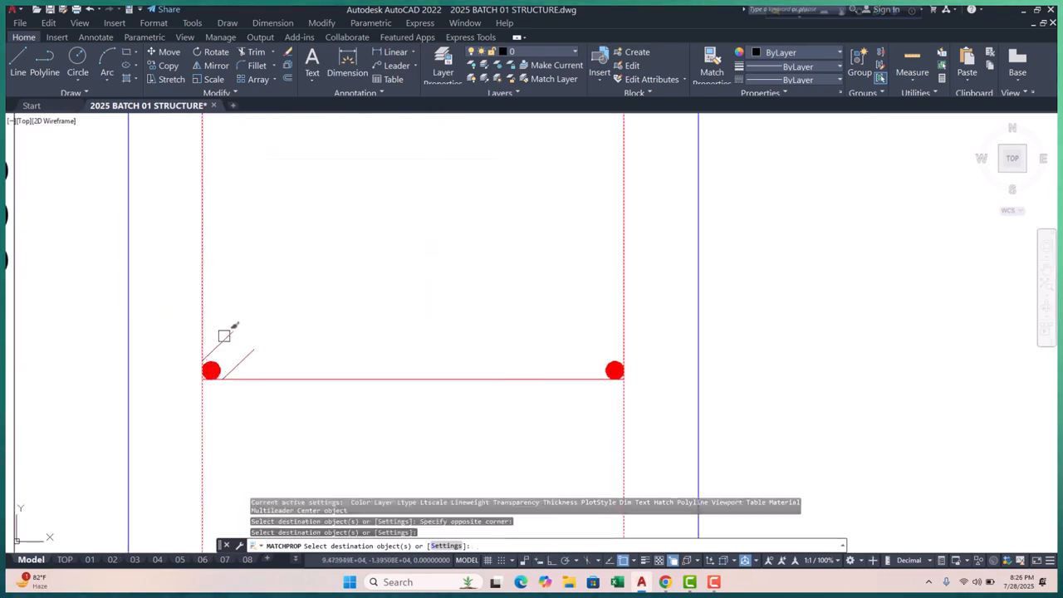
{"action": "key", "text": "Escape"}
{"action": "key", "text": "Escape"}
- Examine the C1 "UP TO FGL" section with its bars, stirrups and hooks, in the table and close up
{"action": "scroll", "coordinate": [235, 334], "scroll_direction": "down", "scroll_amount": 4}
{"action": "scroll", "coordinate": [365, 314], "scroll_direction": "down", "scroll_amount": 4}
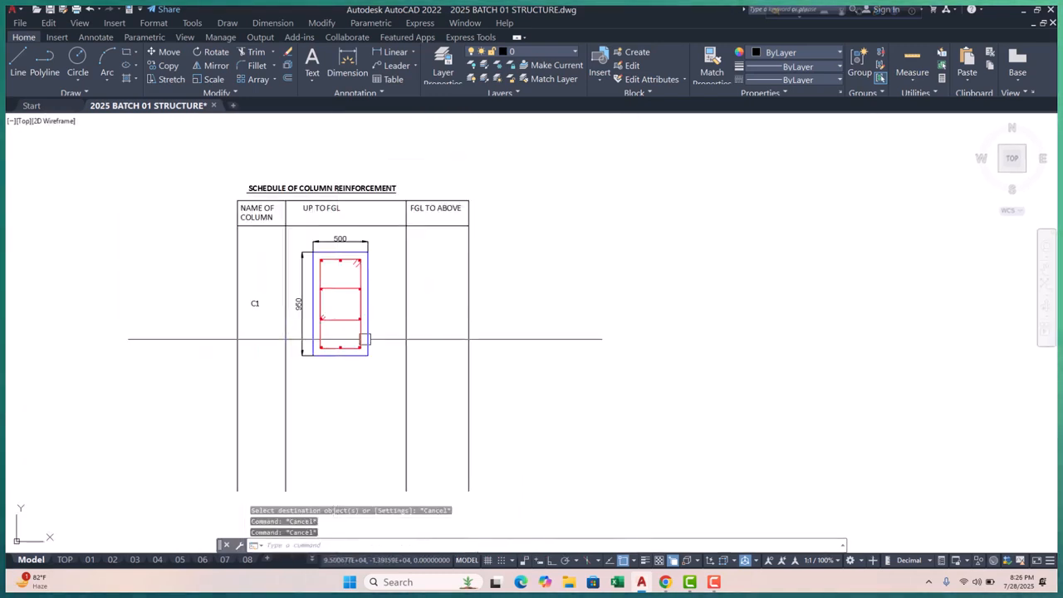
{"action": "middle_click_drag", "start_coordinate": [419, 364], "coordinate": [380, 363]}
{"action": "scroll", "coordinate": [333, 303], "scroll_direction": "up", "scroll_amount": 2}
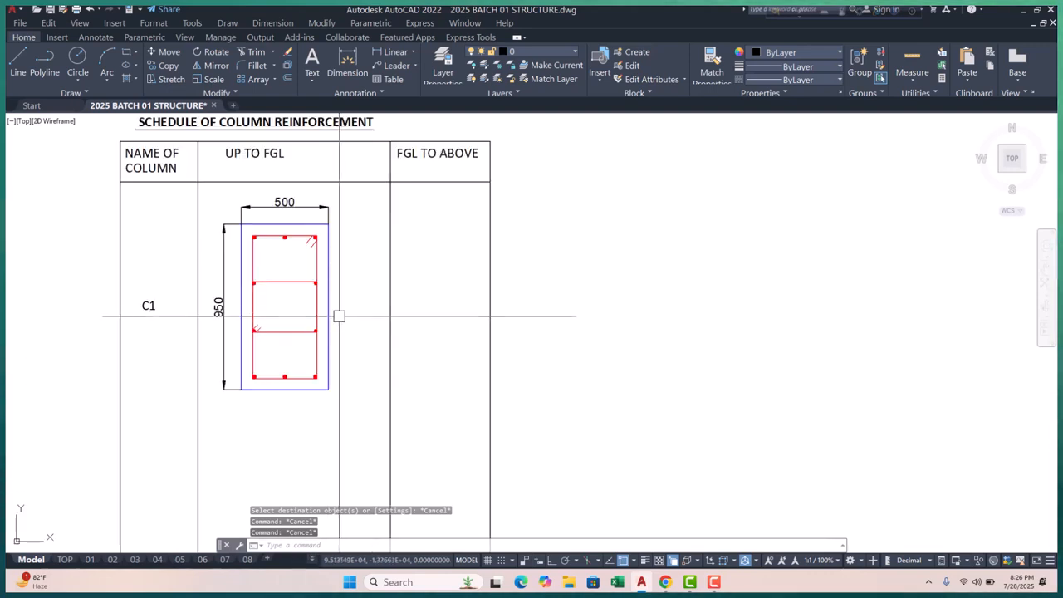
{"action": "scroll", "coordinate": [327, 299], "scroll_direction": "up", "scroll_amount": 3}
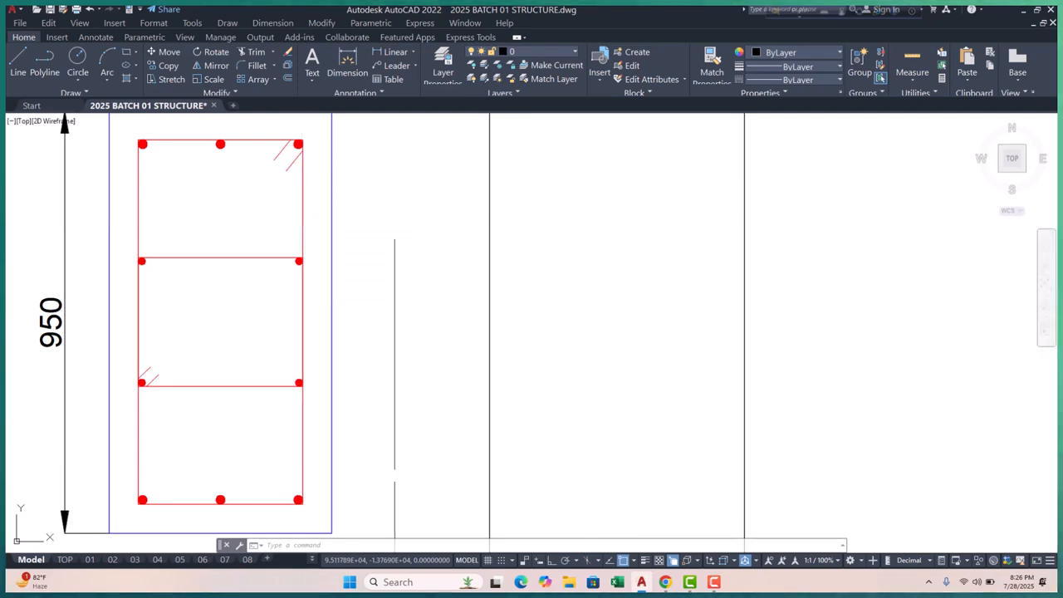
{"action": "scroll", "coordinate": [295, 326], "scroll_direction": "down", "scroll_amount": 2}
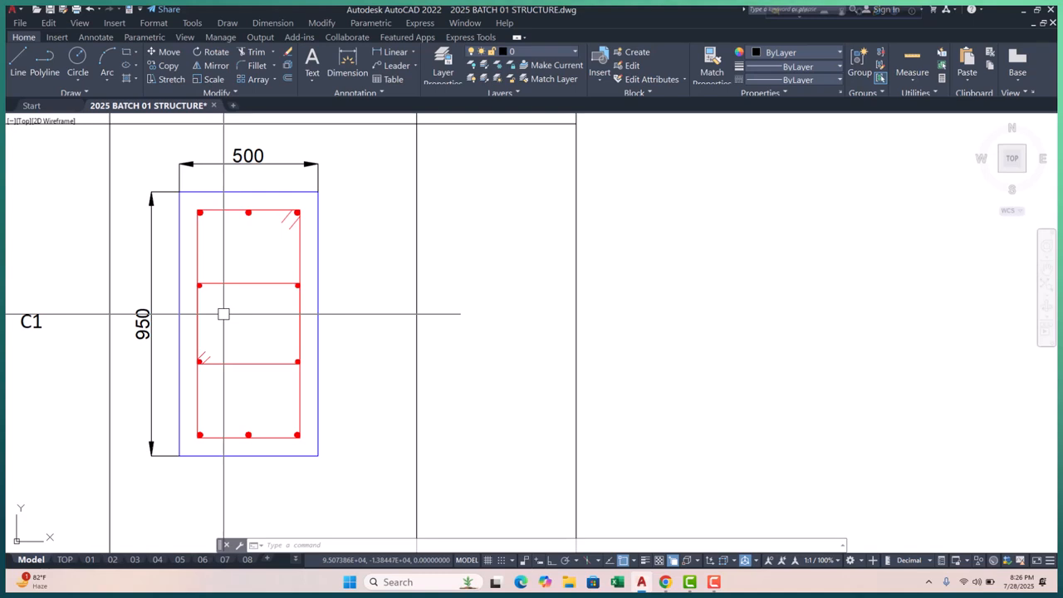
{"action": "middle_click_drag", "start_coordinate": [239, 341], "coordinate": [230, 340]}
{"action": "scroll", "coordinate": [208, 267], "scroll_direction": "down", "scroll_amount": 2}
{"action": "scroll", "coordinate": [256, 299], "scroll_direction": "up", "scroll_amount": 2}
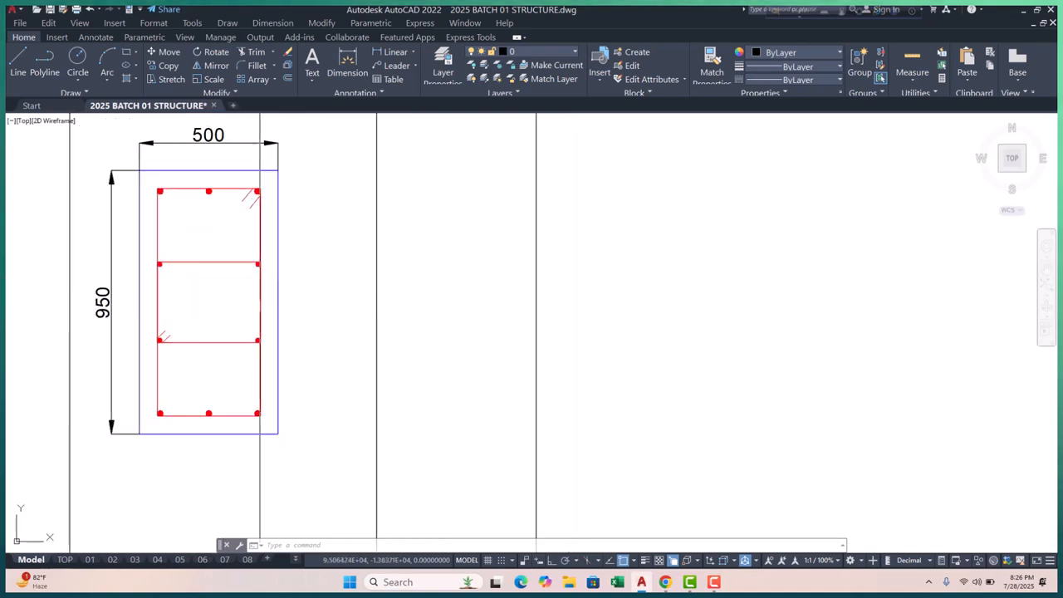
{"action": "scroll", "coordinate": [291, 333], "scroll_direction": "up", "scroll_amount": 2}
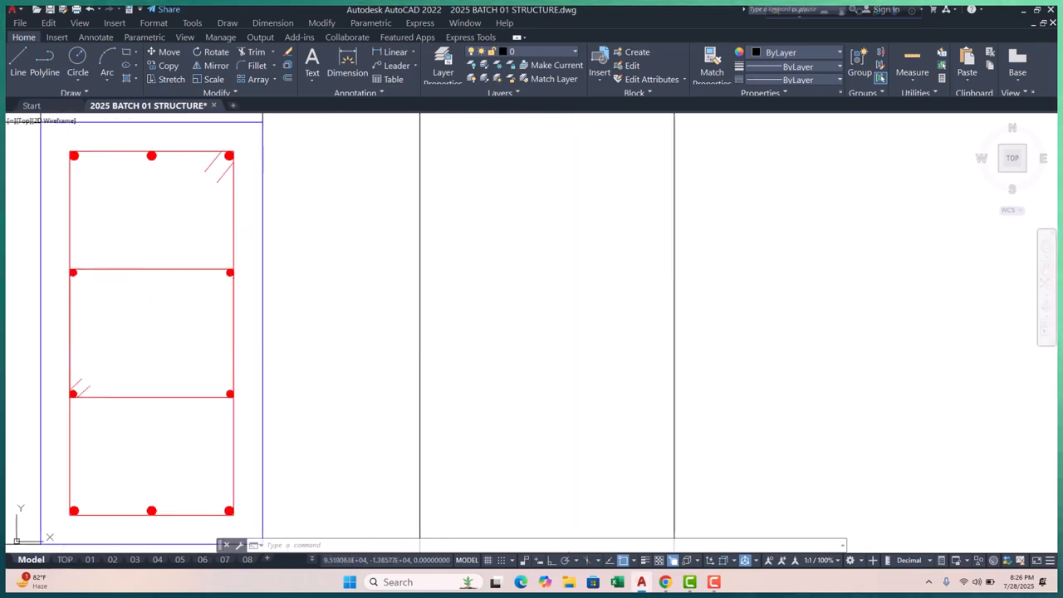
- With Ortho on, draw a horizontal leader from the outer stirrup's right edge, between the middle bars, to just outside the column outline
{"action": "key", "text": "Escape"}
{"action": "key", "text": "Escape"}
{"action": "key", "text": "Escape"}
{"action": "type", "text": "le"}
{"action": "key", "text": "Return"}
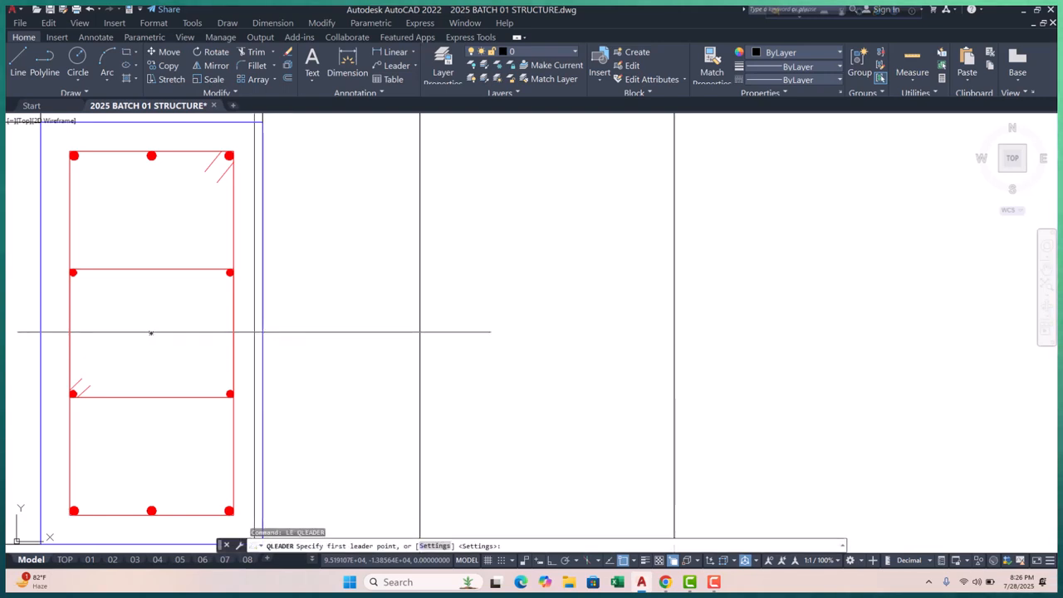
{"action": "left_click", "coordinate": [150, 333]}
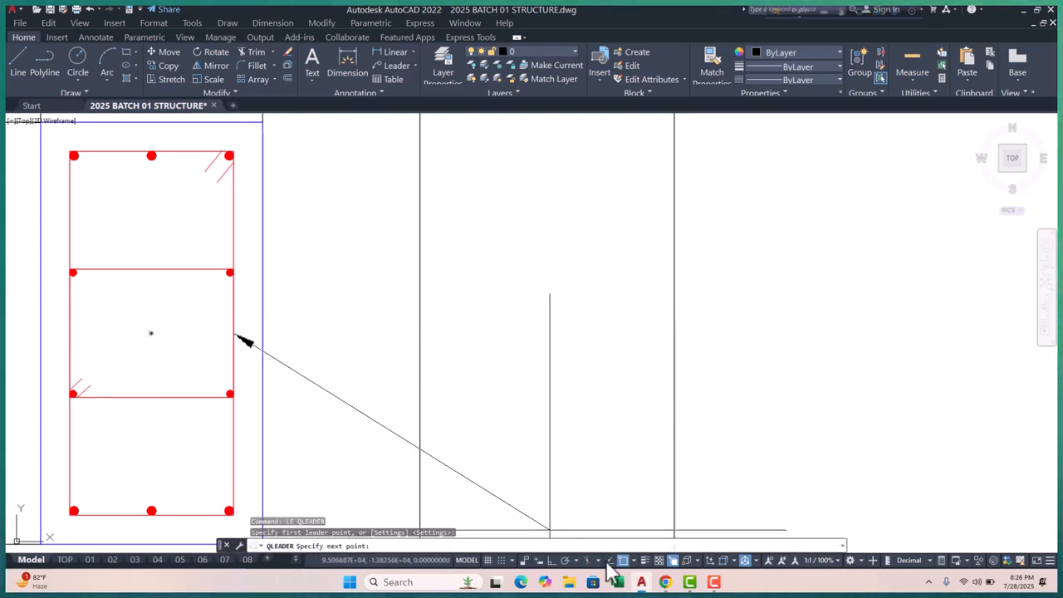
{"action": "left_click", "coordinate": [548, 563]}
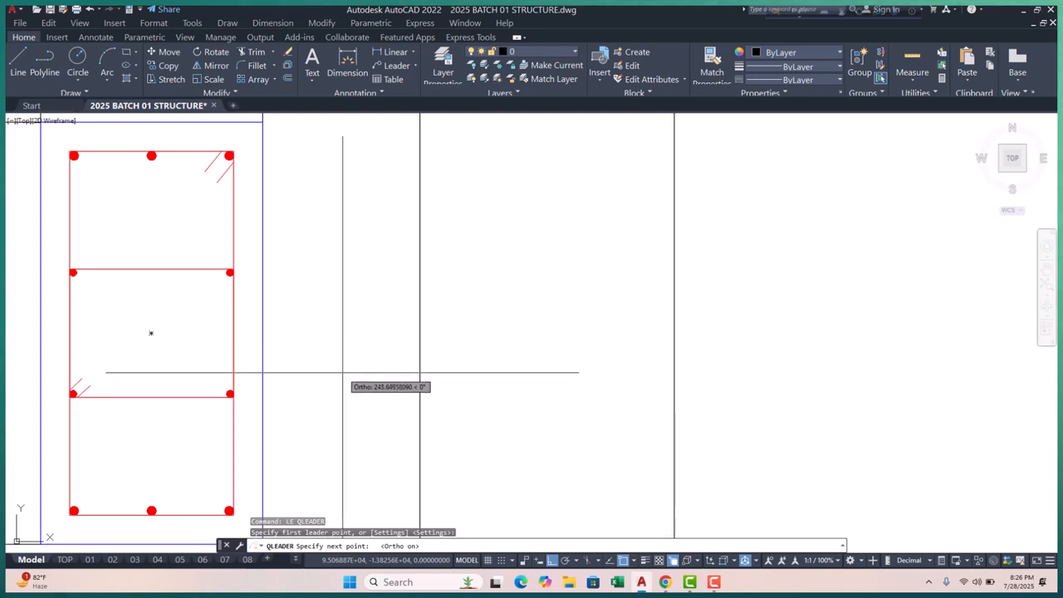
{"action": "left_click", "coordinate": [353, 369]}
{"action": "key", "text": "Escape"}
{"action": "key", "text": "Escape"}
{"action": "key", "text": "Escape"}
{"action": "scroll", "coordinate": [353, 348], "scroll_direction": "up", "scroll_amount": 2}
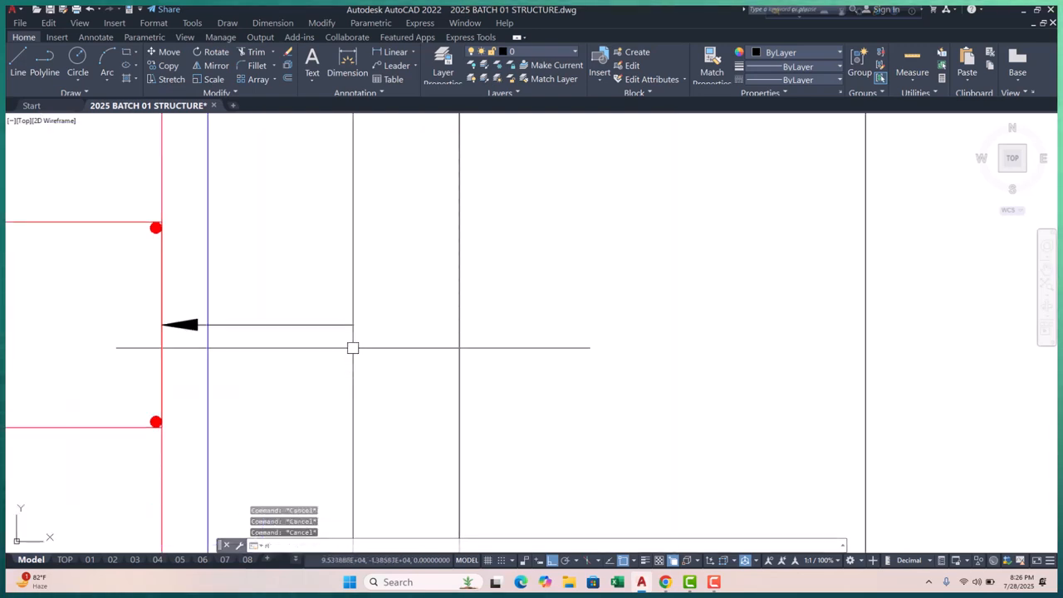
{"action": "type", "text": "mt"}
{"action": "key", "text": "Return"}
{"action": "left_click", "coordinate": [587, 427]}
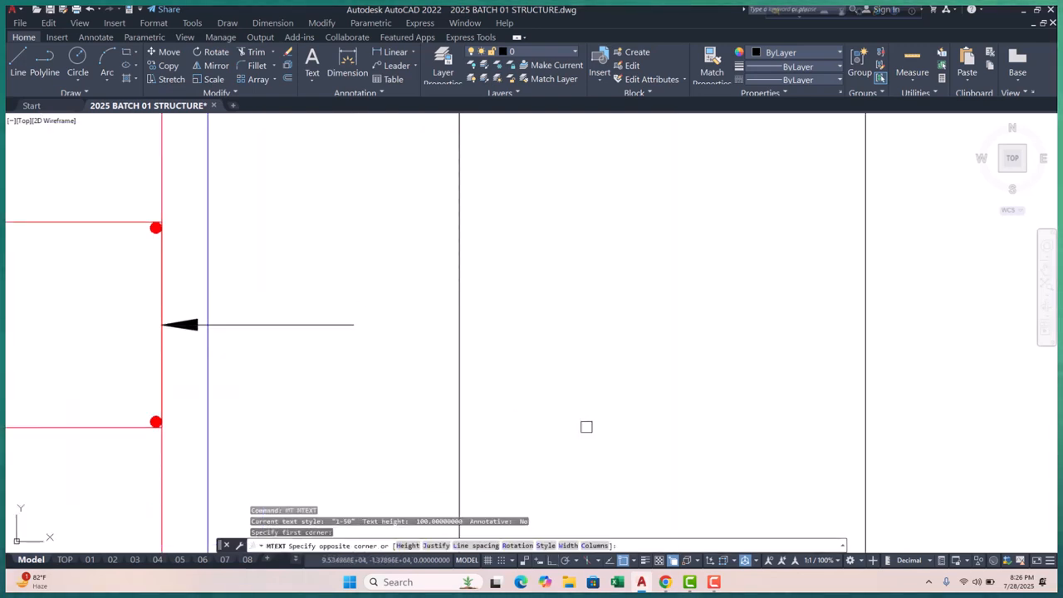
{"action": "left_click", "coordinate": [586, 427]}
{"action": "left_click", "coordinate": [747, 411]}
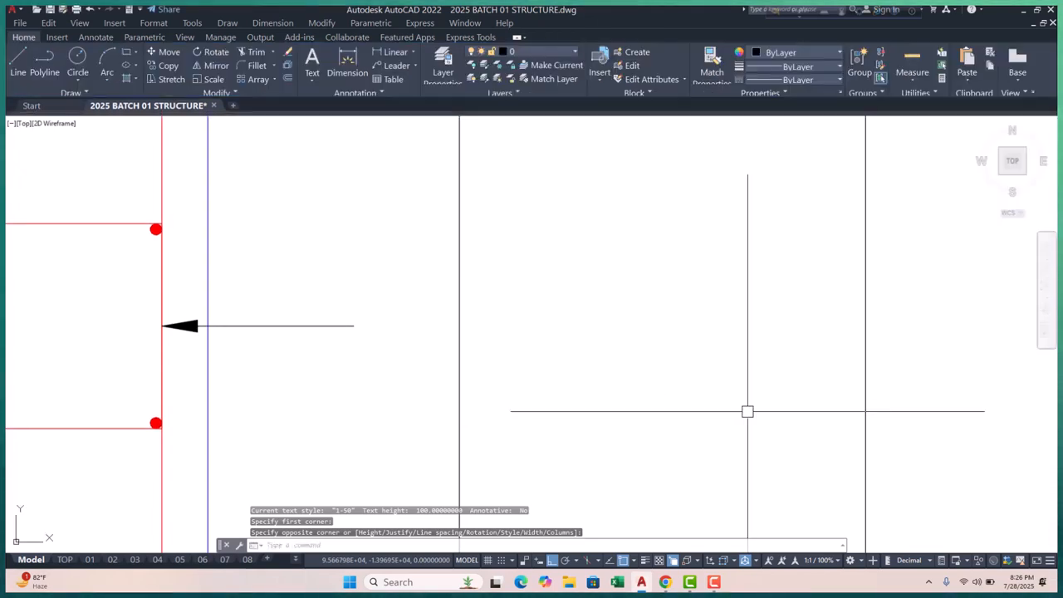
{"action": "key", "text": "Escape"}
{"action": "key", "text": "Escape"}
- Create a new text style named 25 based on the 1-50 style
{"action": "type", "text": "ST"}
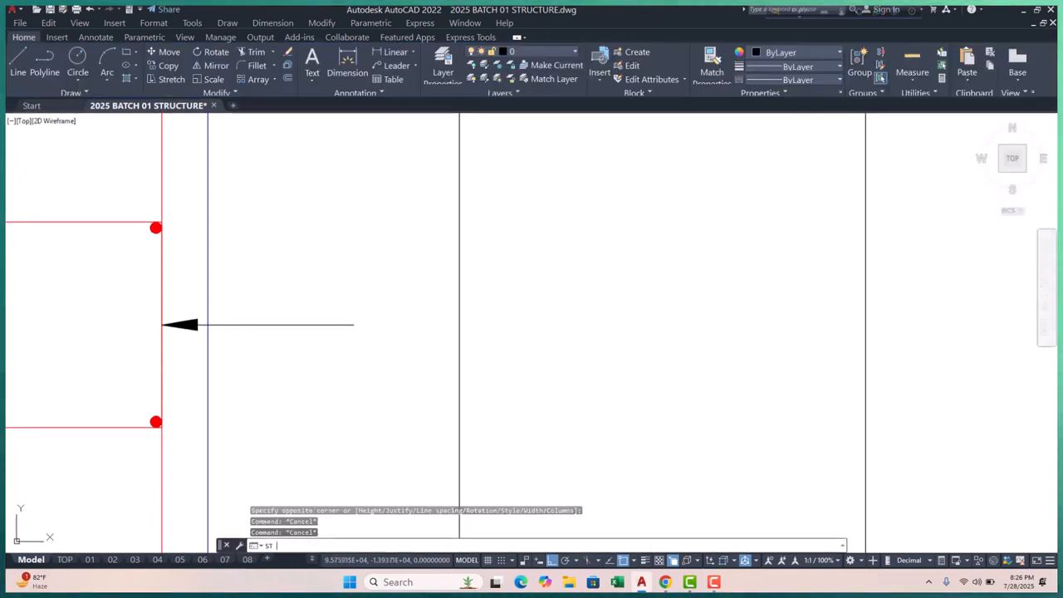
{"action": "key", "text": "Return"}
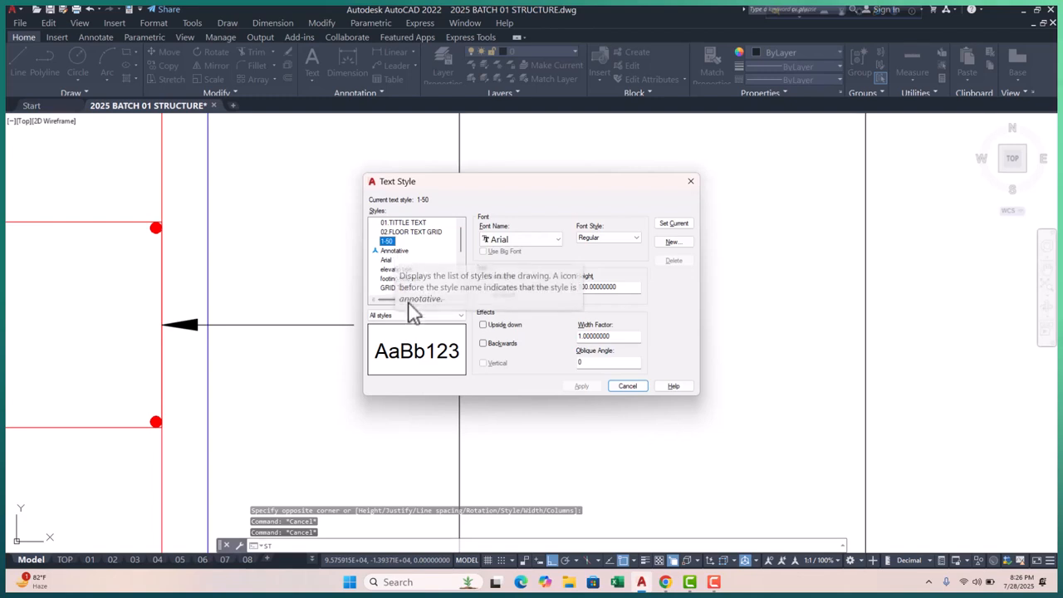
{"action": "left_click", "coordinate": [410, 232]}
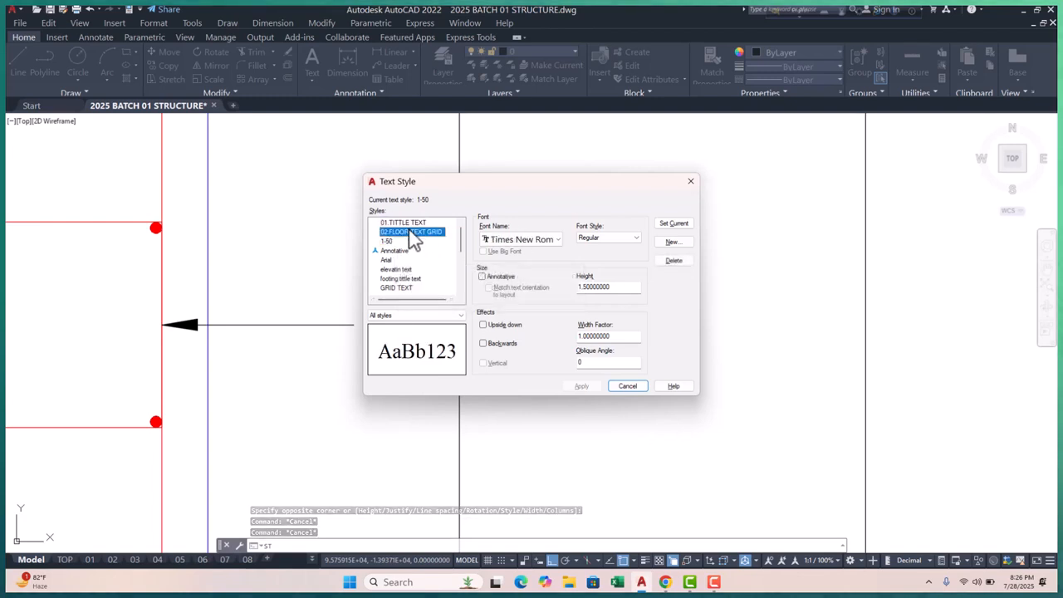
{"action": "left_click", "coordinate": [399, 242]}
{"action": "left_click", "coordinate": [392, 250]}
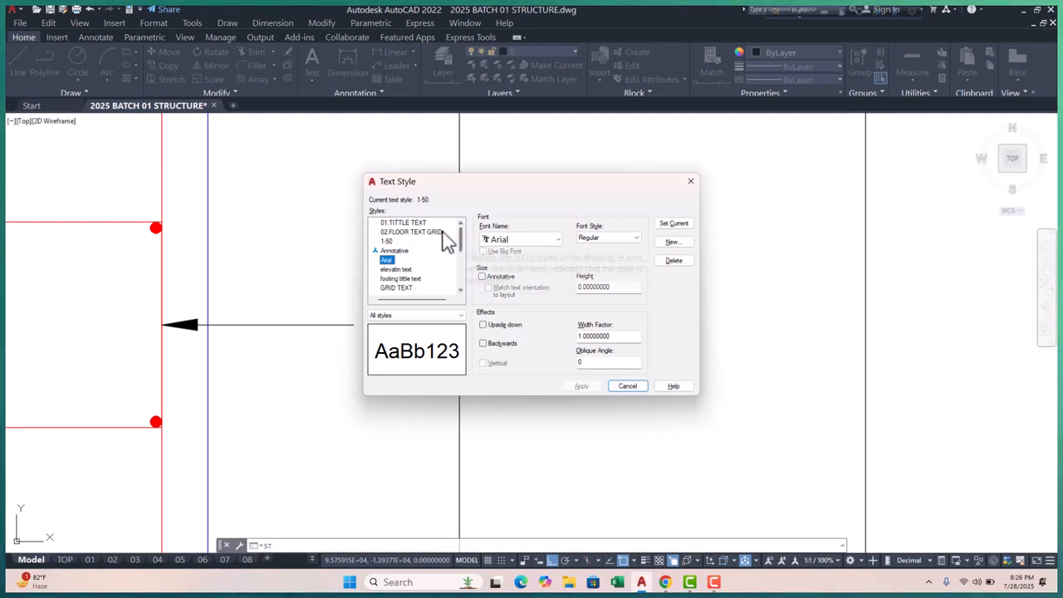
{"action": "left_click", "coordinate": [417, 233]}
{"action": "left_click", "coordinate": [403, 241]}
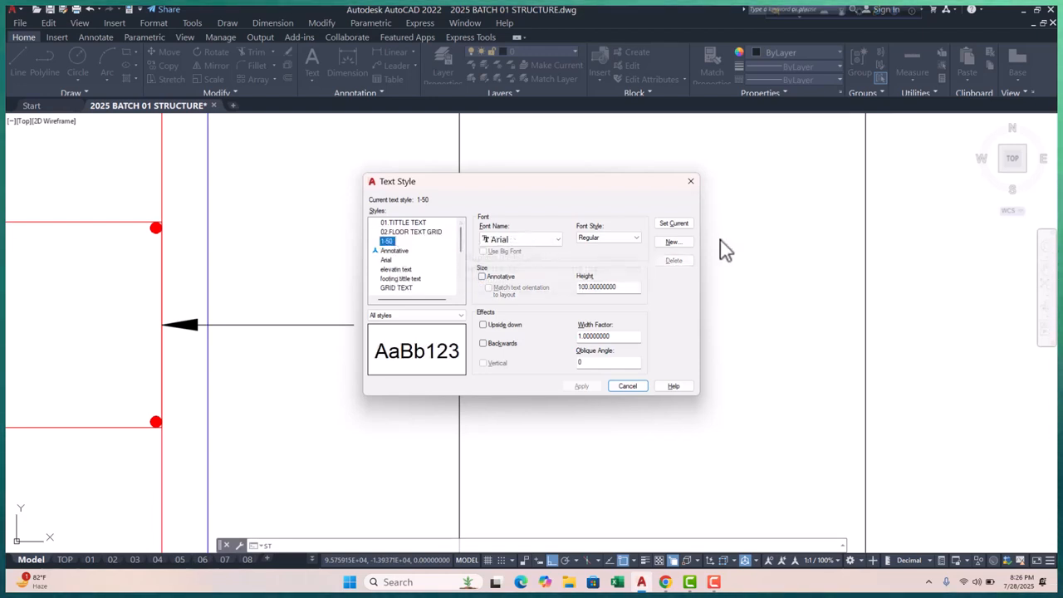
{"action": "left_click", "coordinate": [678, 243]}
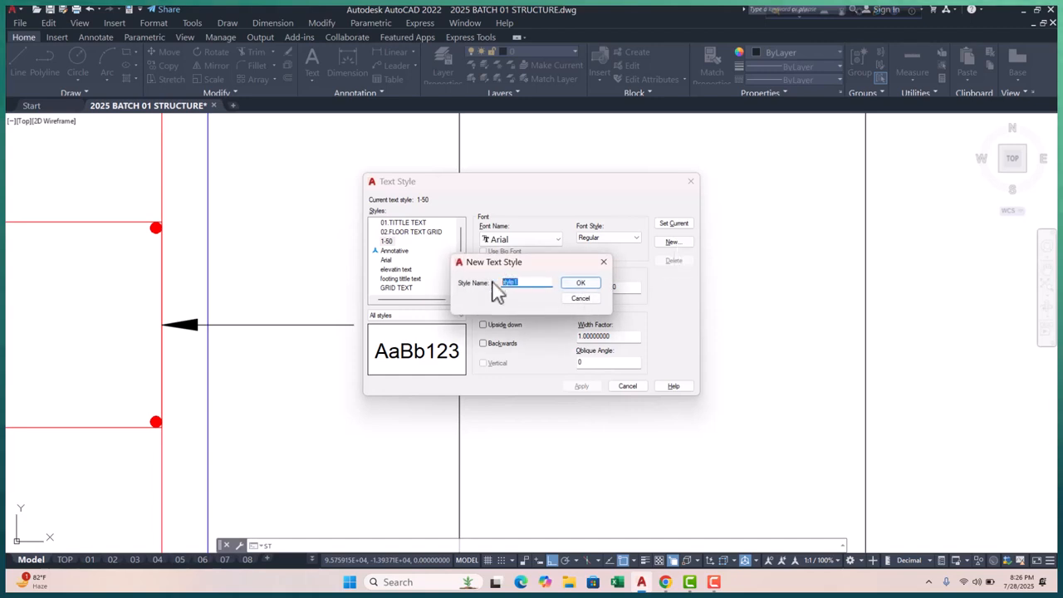
{"action": "left_click", "coordinate": [580, 284]}
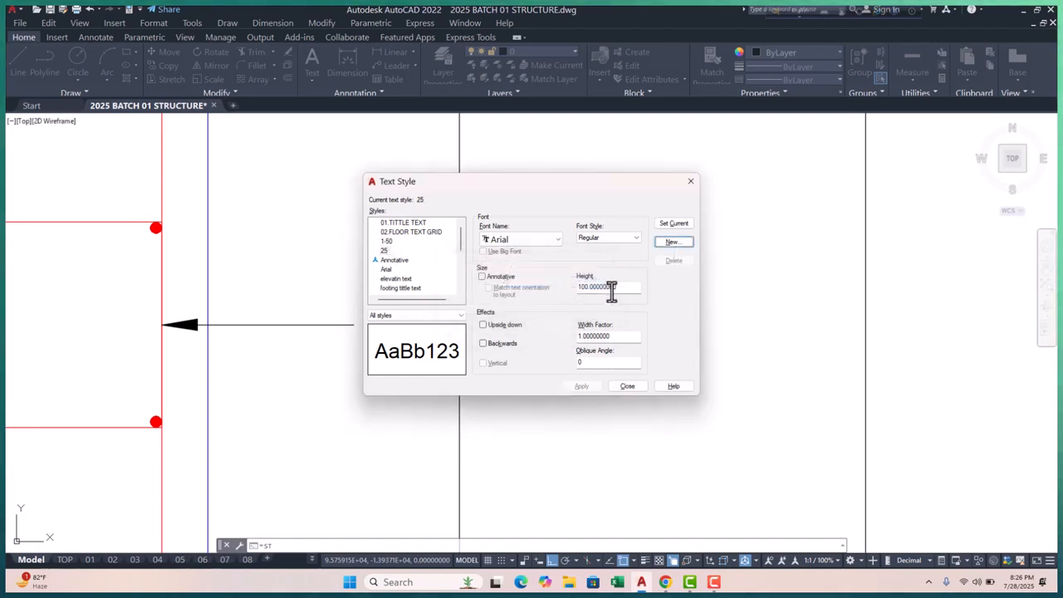
- Set the height of text style 25 to 50, apply it and close the text style settings
{"action": "type", "text": "5"}
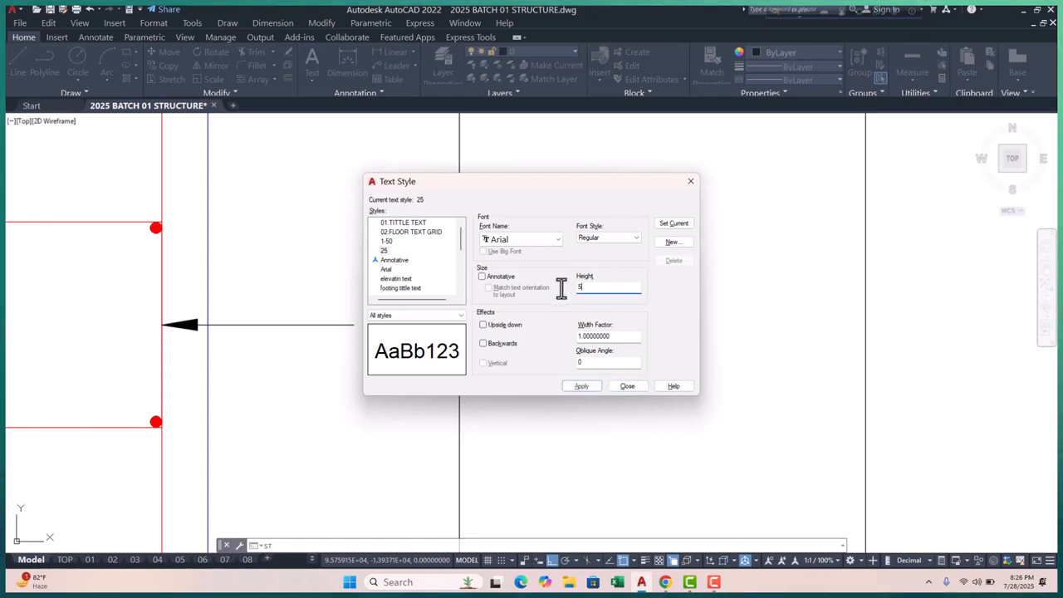
{"action": "left_click", "coordinate": [584, 386]}
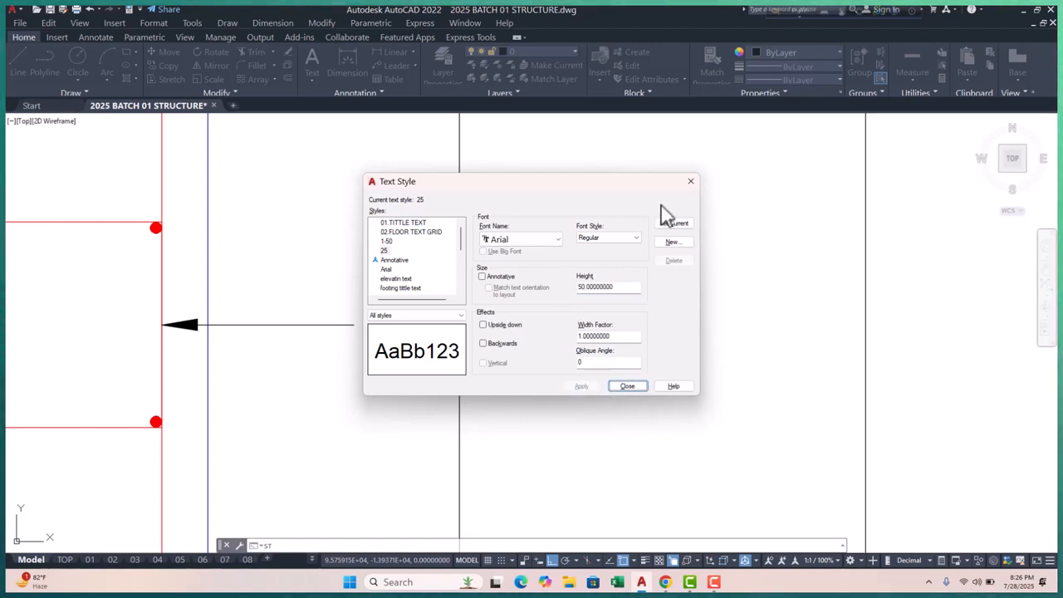
{"action": "left_click", "coordinate": [627, 387]}
{"action": "scroll", "coordinate": [624, 379], "scroll_direction": "down", "scroll_amount": 5}
{"action": "scroll", "coordinate": [481, 349], "scroll_direction": "up", "scroll_amount": 5}
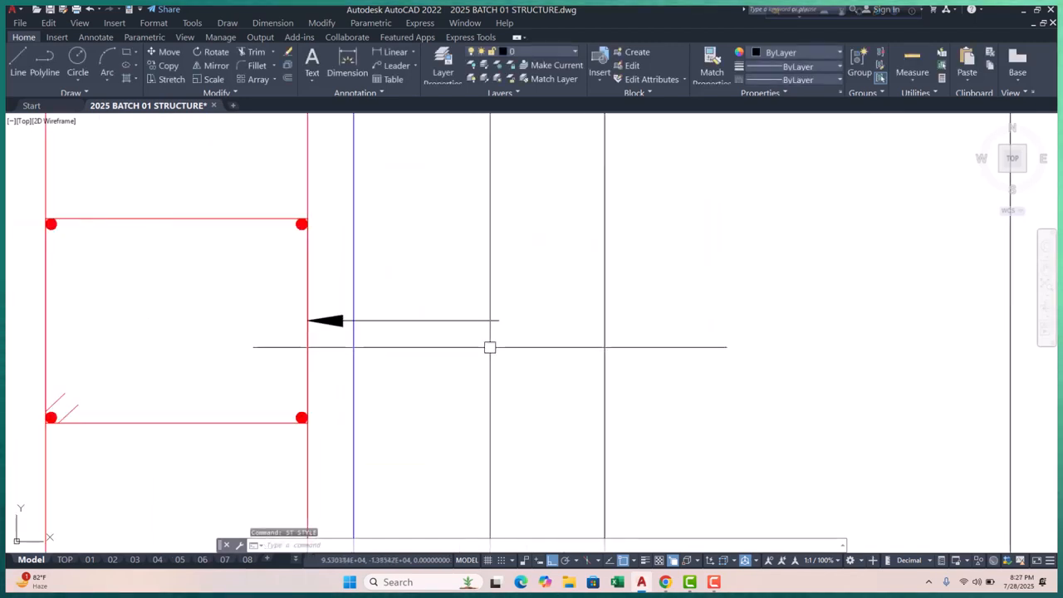
{"action": "type", "text": "mt"}
{"action": "key", "text": "Return"}
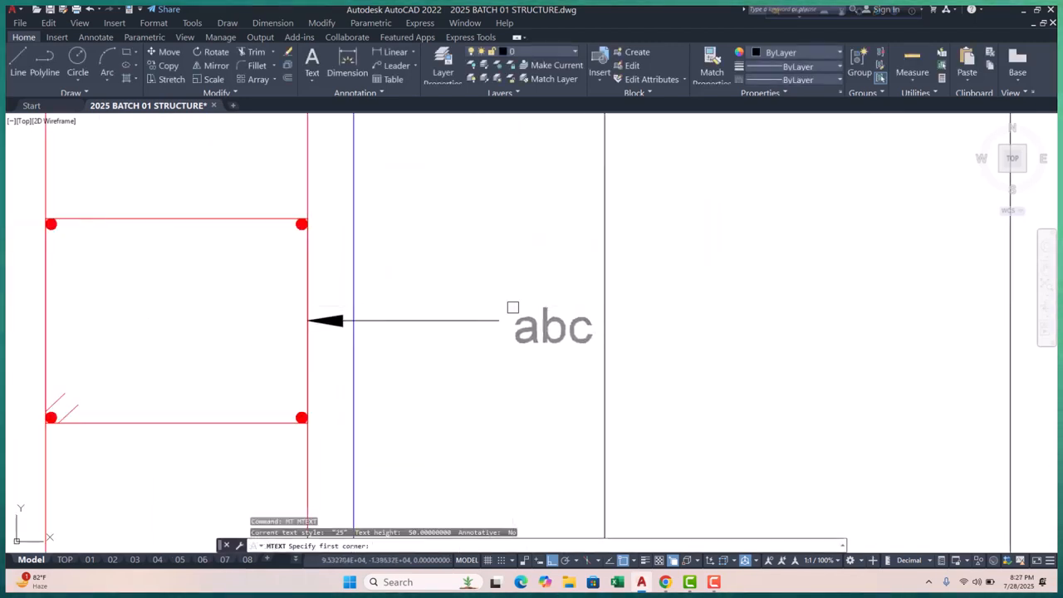
{"action": "left_click", "coordinate": [512, 307]}
{"action": "left_click", "coordinate": [856, 410]}
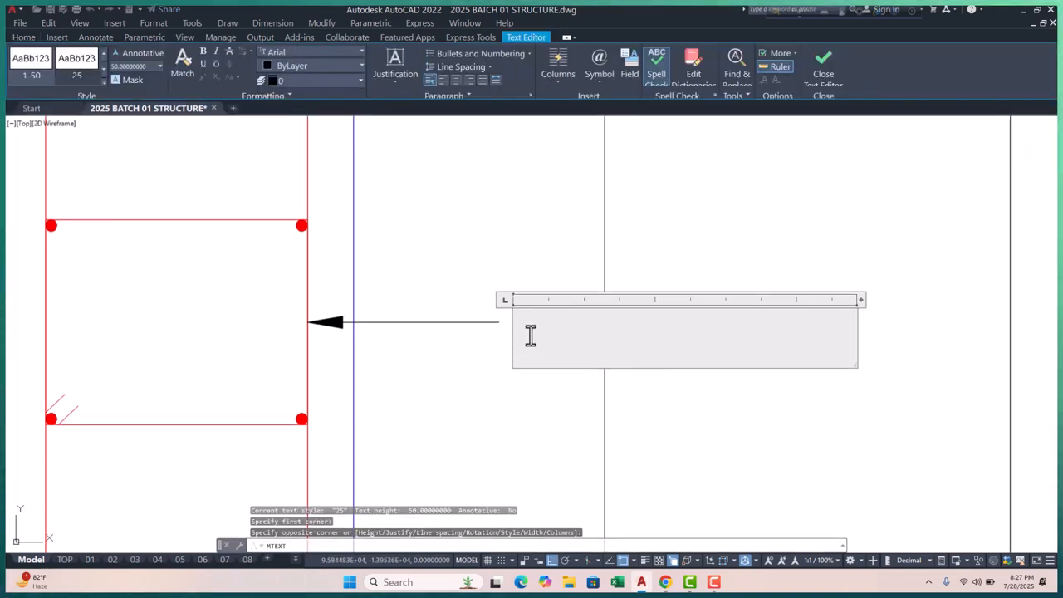
{"action": "type", "text": "10mm"}
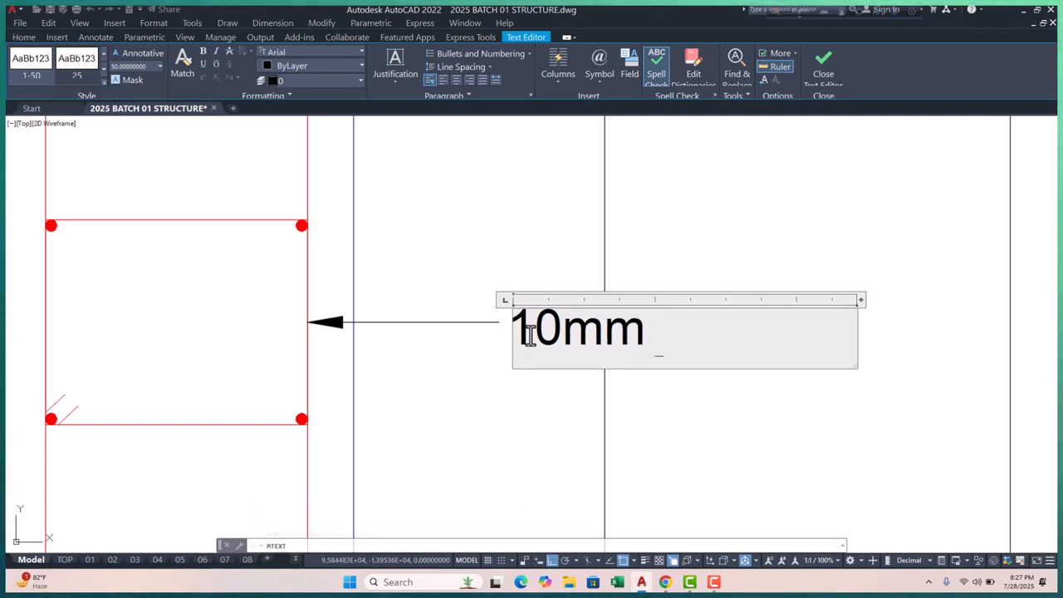
{"action": "type", "text": "%%"}
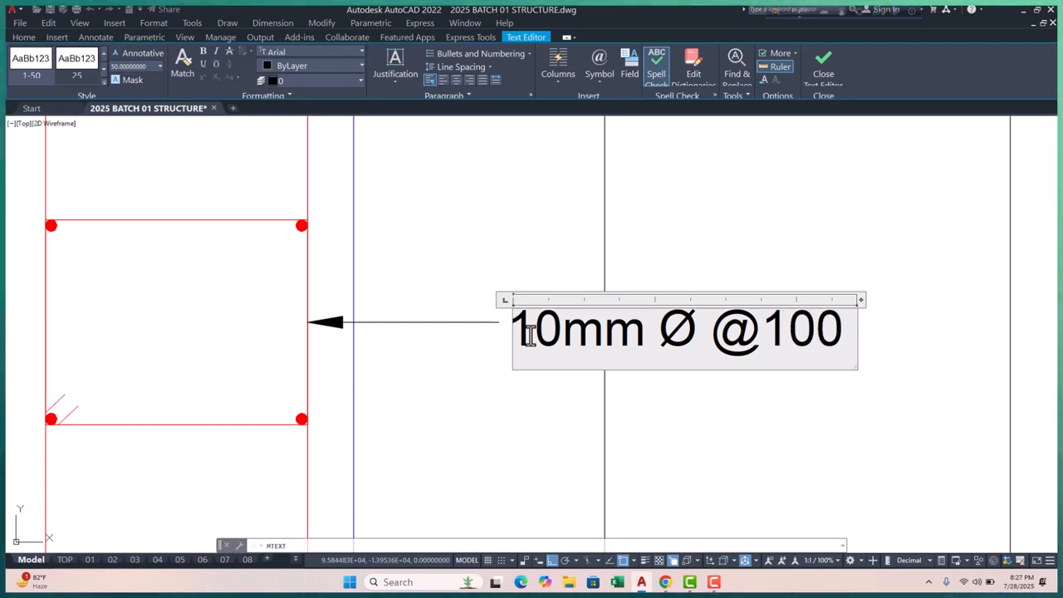
{"action": "type", "text": "C/C"}
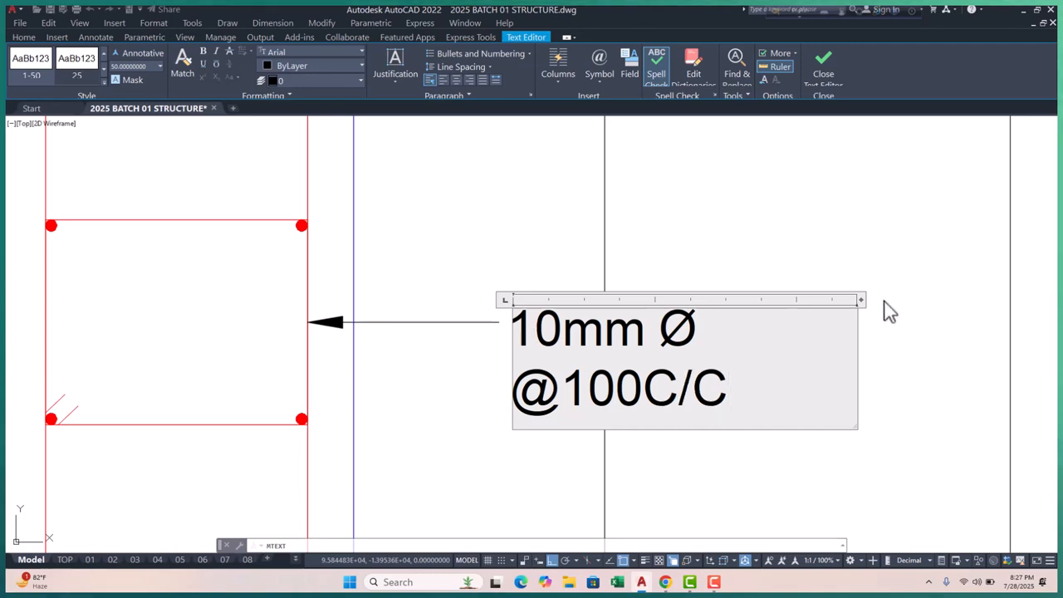
{"action": "left_click", "coordinate": [889, 324]}
- Stretch the leader's tail together with its stirrup note horizontally closer to the column section
{"action": "scroll", "coordinate": [498, 325], "scroll_direction": "down", "scroll_amount": 2}
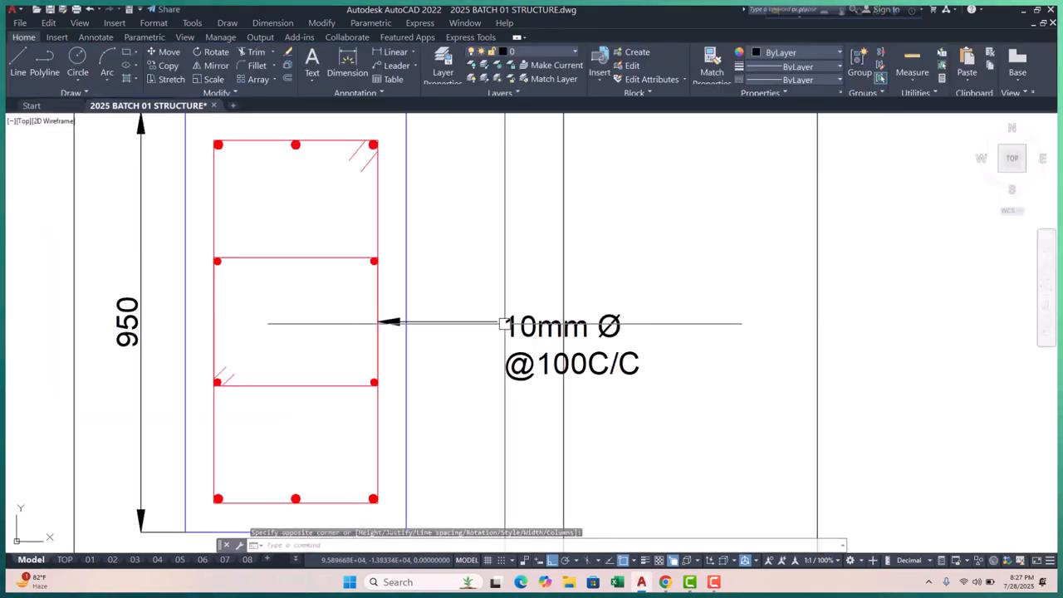
{"action": "left_click", "coordinate": [667, 271]}
{"action": "left_click", "coordinate": [501, 385]}
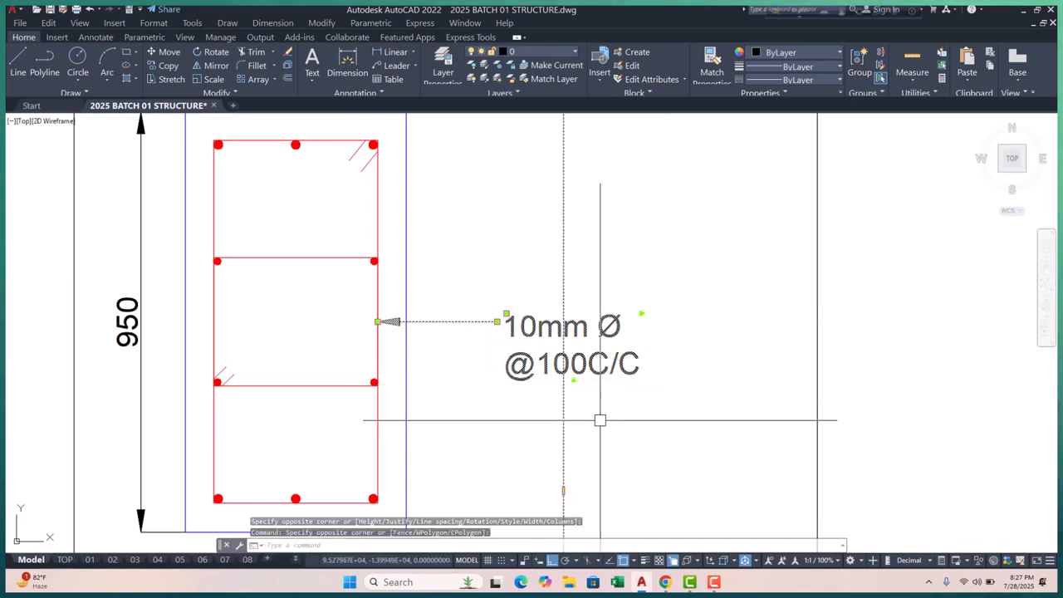
{"action": "left_click", "coordinate": [523, 448], "text": "shift"}
{"action": "key", "text": "space"}
{"action": "left_click", "coordinate": [747, 321]}
{"action": "left_click", "coordinate": [692, 322]}
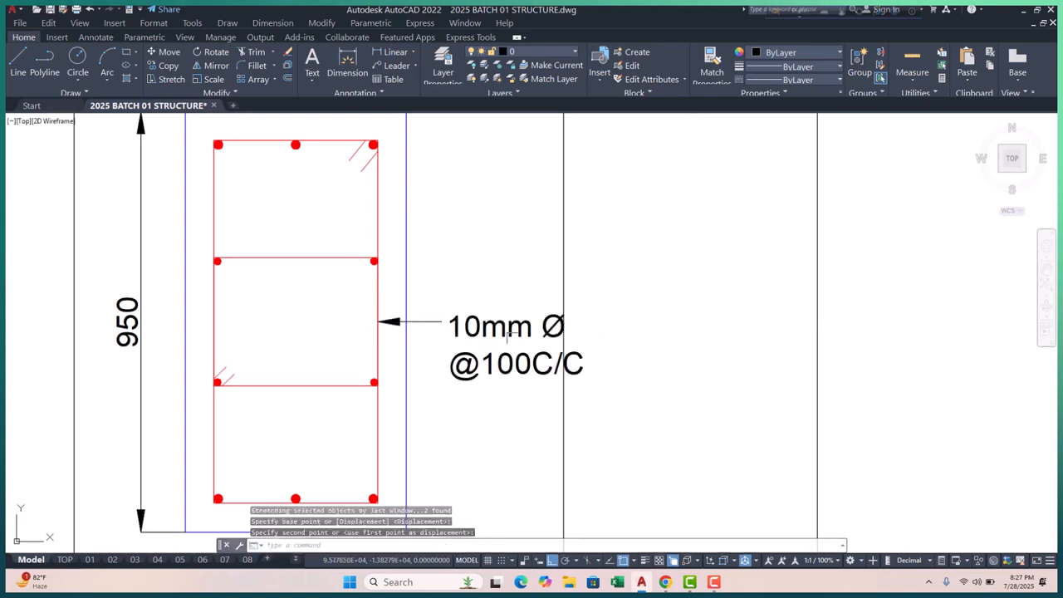
- Move the stirrup note slightly upward so its first line is level with the leader arrow
{"action": "scroll", "coordinate": [511, 337], "scroll_direction": "up", "scroll_amount": 2}
{"action": "left_click", "coordinate": [508, 332]}
{"action": "key", "text": "Escape"}
{"action": "key", "text": "Escape"}
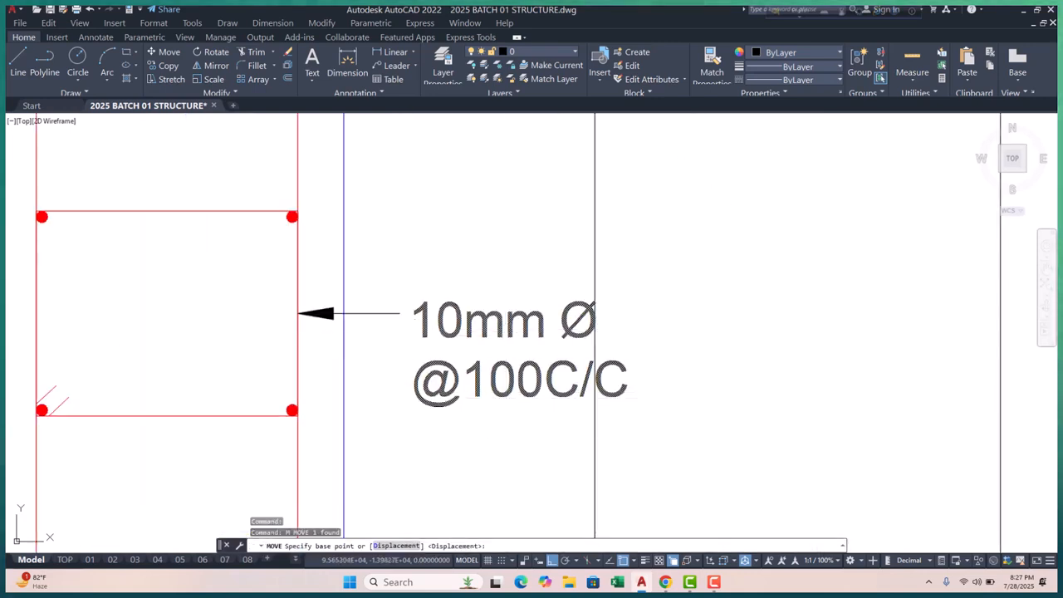
{"action": "scroll", "coordinate": [563, 393], "scroll_direction": "down", "scroll_amount": 2}
{"action": "middle_click_drag", "start_coordinate": [563, 393], "coordinate": [463, 316]}
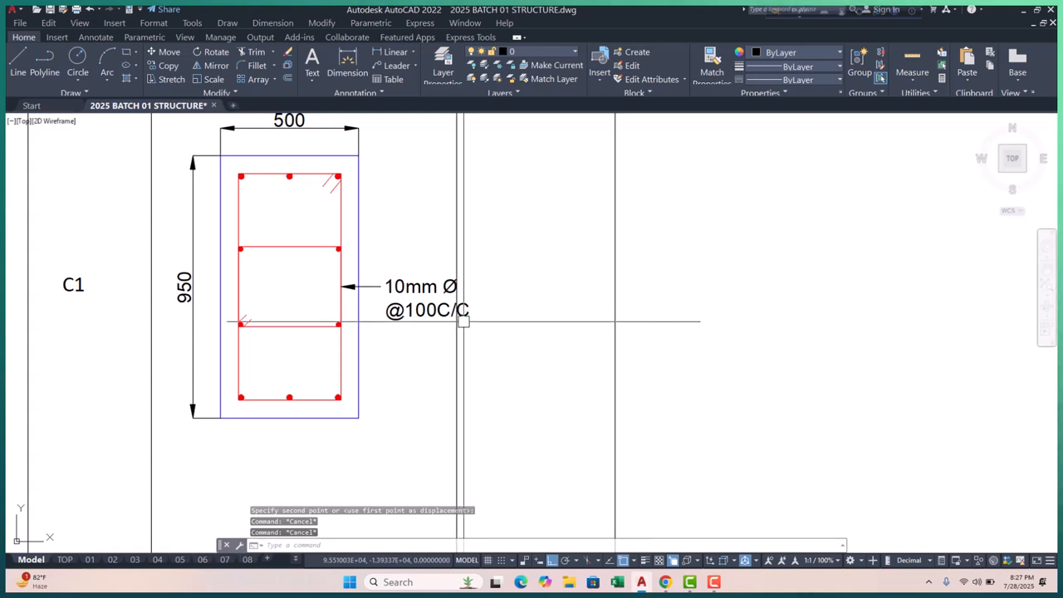
{"action": "scroll", "coordinate": [423, 324], "scroll_direction": "down", "scroll_amount": 4}
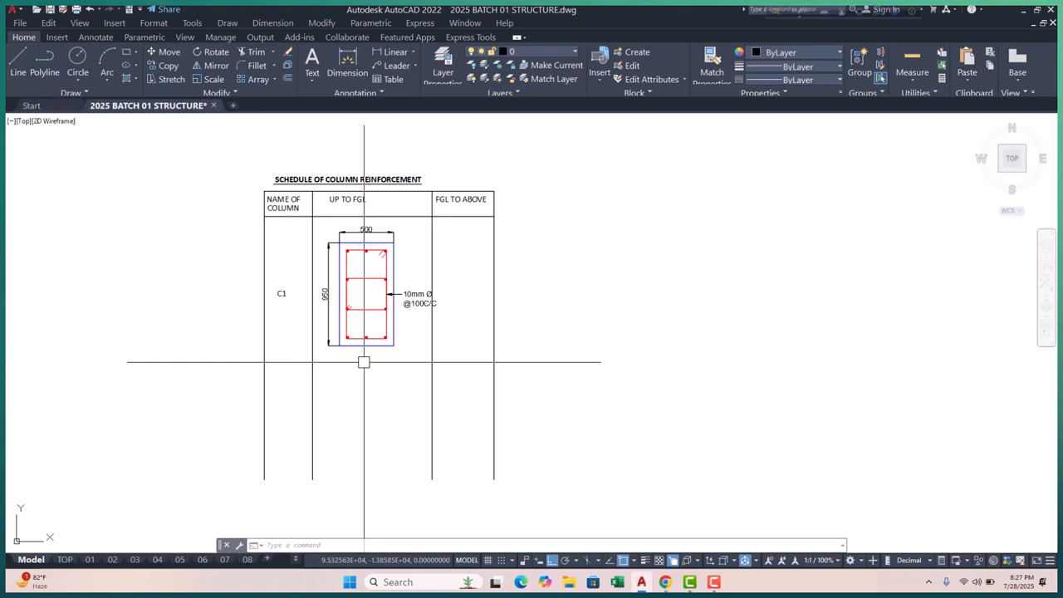
{"action": "scroll", "coordinate": [350, 250], "scroll_direction": "up", "scroll_amount": 10}
{"action": "left_click", "coordinate": [292, 231]}
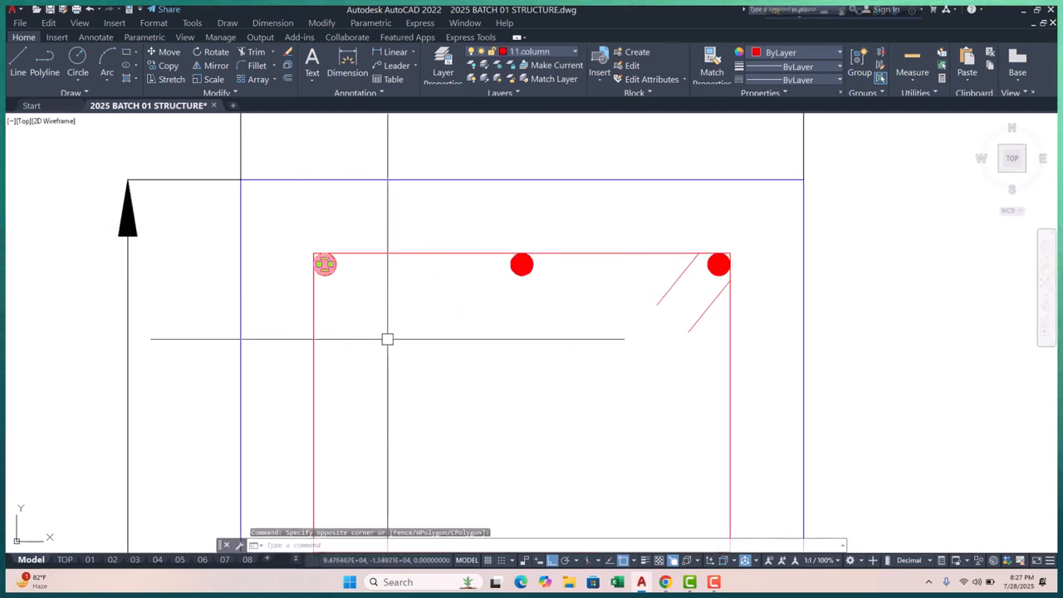
{"action": "key", "text": "ctrl+c"}
{"action": "scroll", "coordinate": [296, 228], "scroll_direction": "down", "scroll_amount": 8}
{"action": "scroll", "coordinate": [292, 393], "scroll_direction": "up", "scroll_amount": 4}
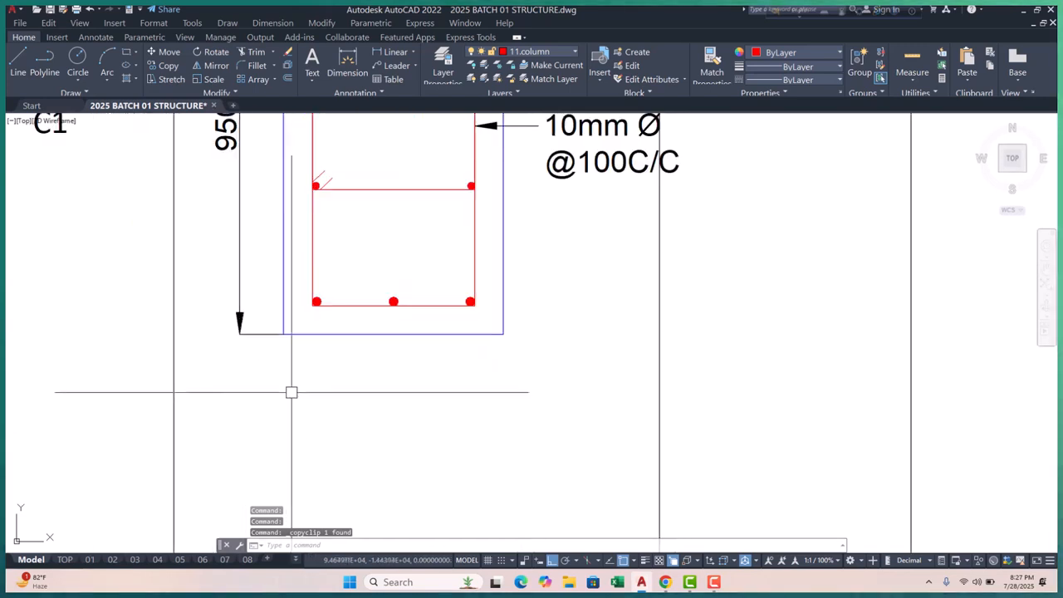
{"action": "scroll", "coordinate": [319, 365], "scroll_direction": "down", "scroll_amount": 4}
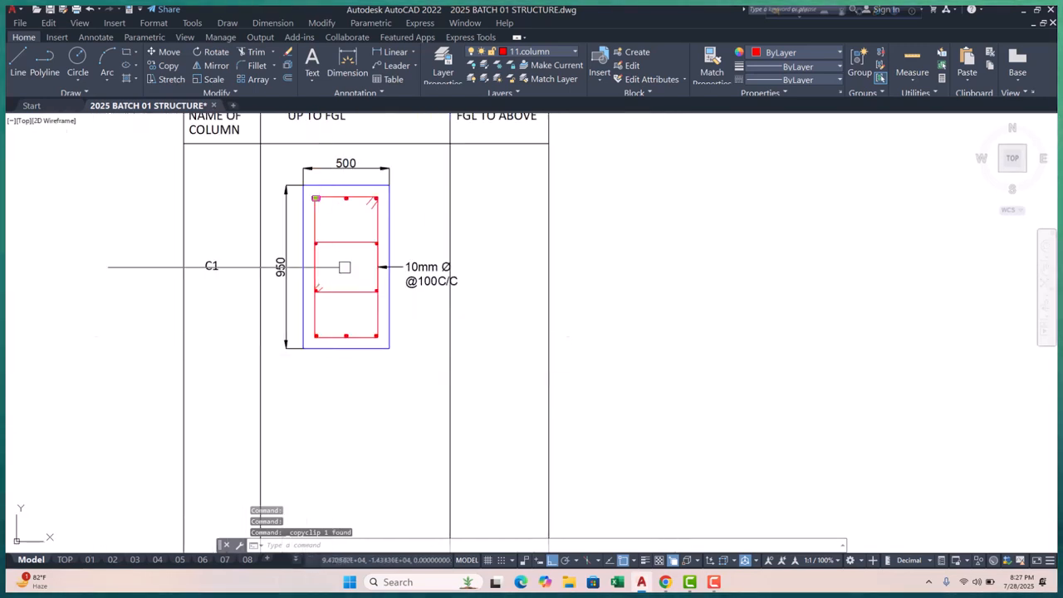
{"action": "scroll", "coordinate": [318, 190], "scroll_direction": "up", "scroll_amount": 6}
{"action": "key", "text": "Escape"}
{"action": "left_click", "coordinate": [290, 201]}
{"action": "left_click", "coordinate": [400, 297]}
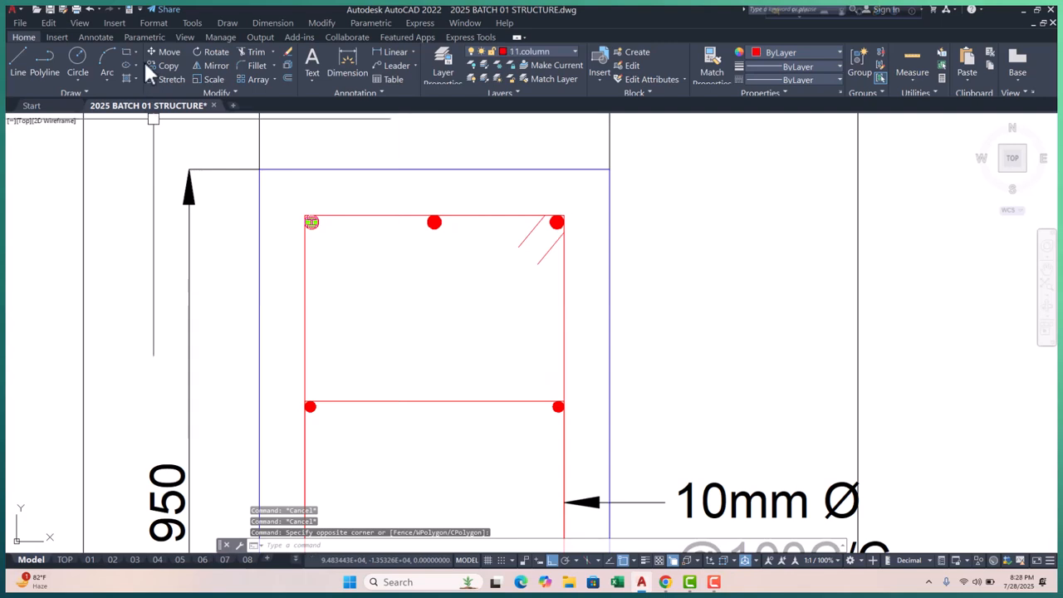
{"action": "left_click", "coordinate": [168, 66]}
{"action": "left_click", "coordinate": [349, 214]}
{"action": "scroll", "coordinate": [321, 162], "scroll_direction": "down", "scroll_amount": 3}
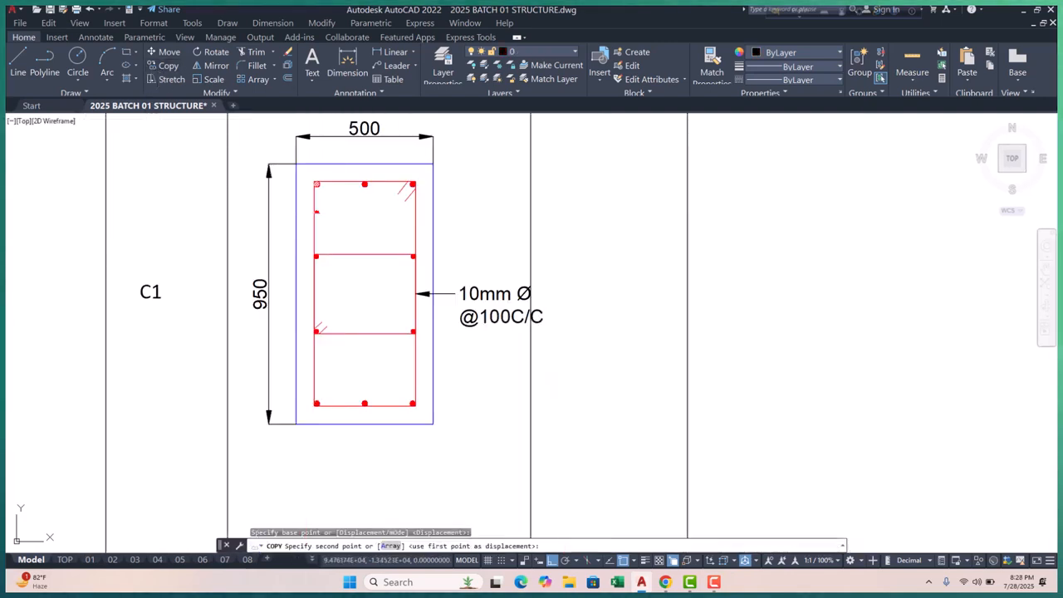
{"action": "scroll", "coordinate": [330, 360], "scroll_direction": "up", "scroll_amount": 2}
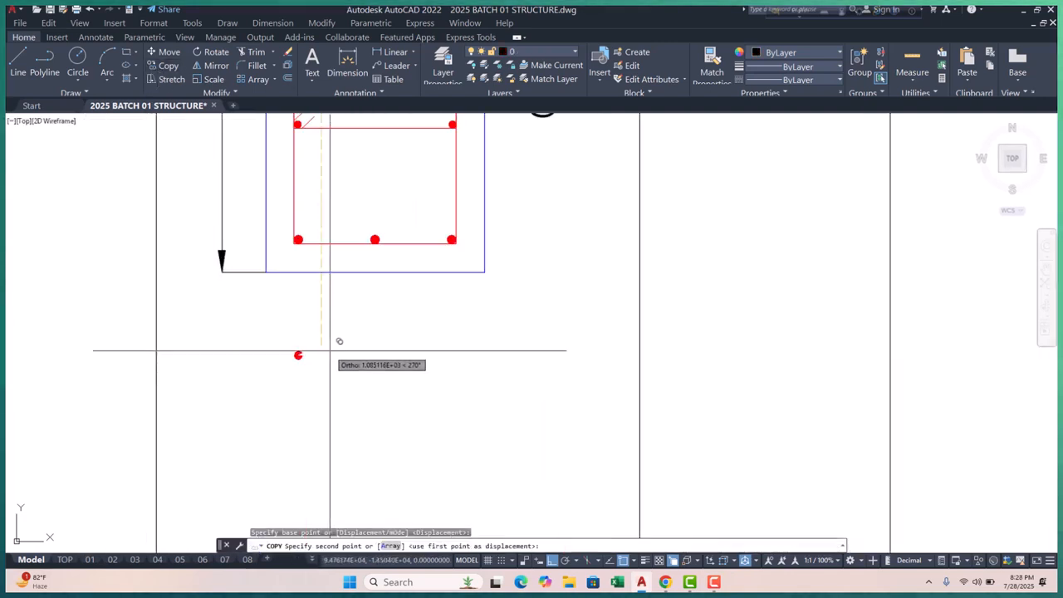
{"action": "key", "text": "Escape"}
{"action": "left_click", "coordinate": [325, 322]}
{"action": "scroll", "coordinate": [326, 319], "scroll_direction": "up", "scroll_amount": 4}
{"action": "scroll", "coordinate": [333, 320], "scroll_direction": "down", "scroll_amount": 12}
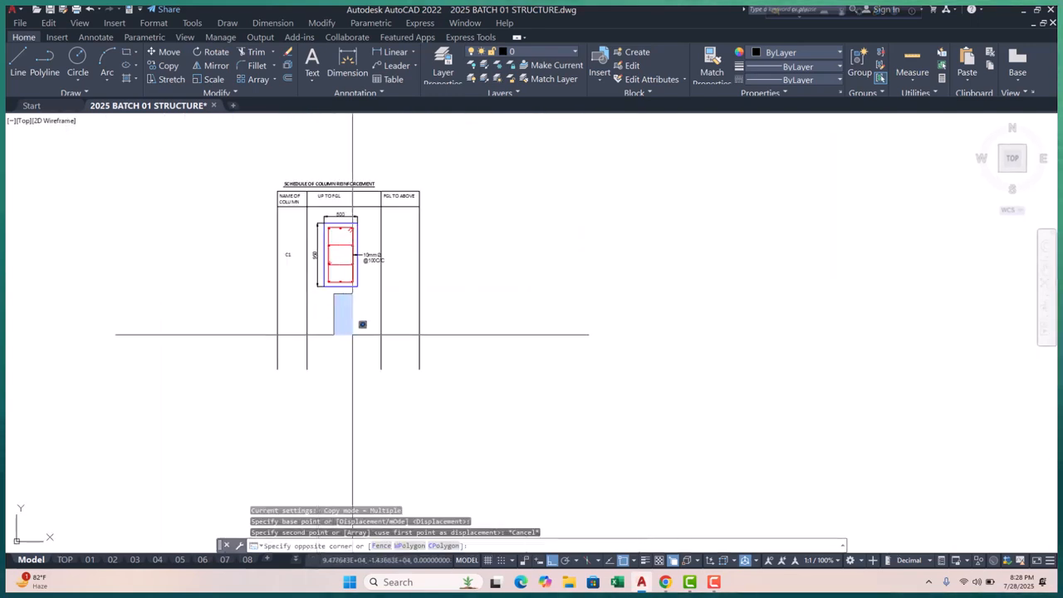
{"action": "scroll", "coordinate": [355, 331], "scroll_direction": "up", "scroll_amount": 10}
{"action": "key", "text": "Escape"}
{"action": "left_click", "coordinate": [268, 212]}
{"action": "left_click", "coordinate": [318, 278]}
{"action": "left_click", "coordinate": [157, 65]}
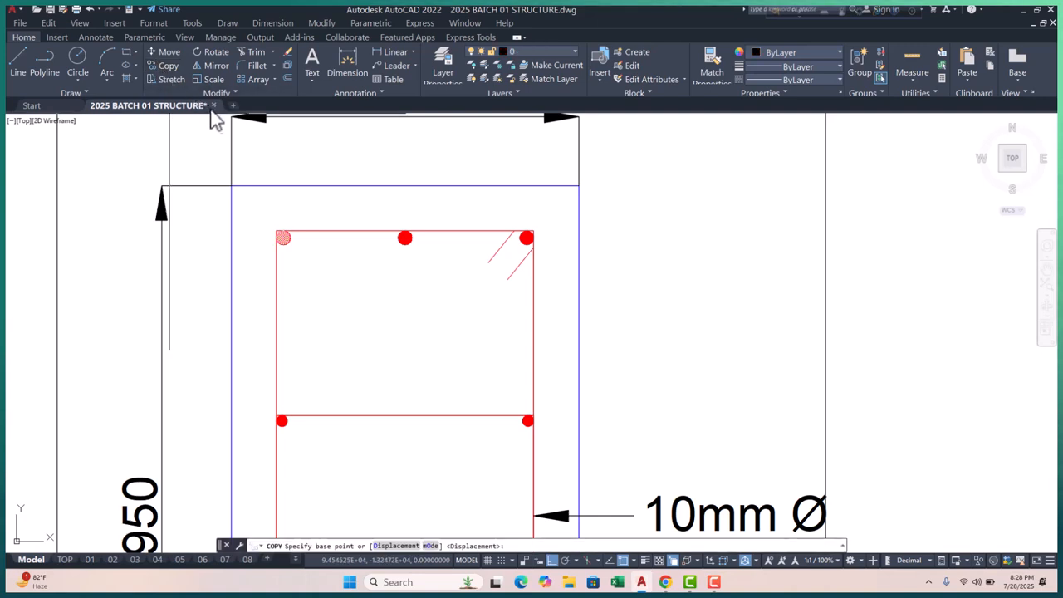
{"action": "left_click", "coordinate": [166, 66]}
{"action": "key", "text": "Escape"}
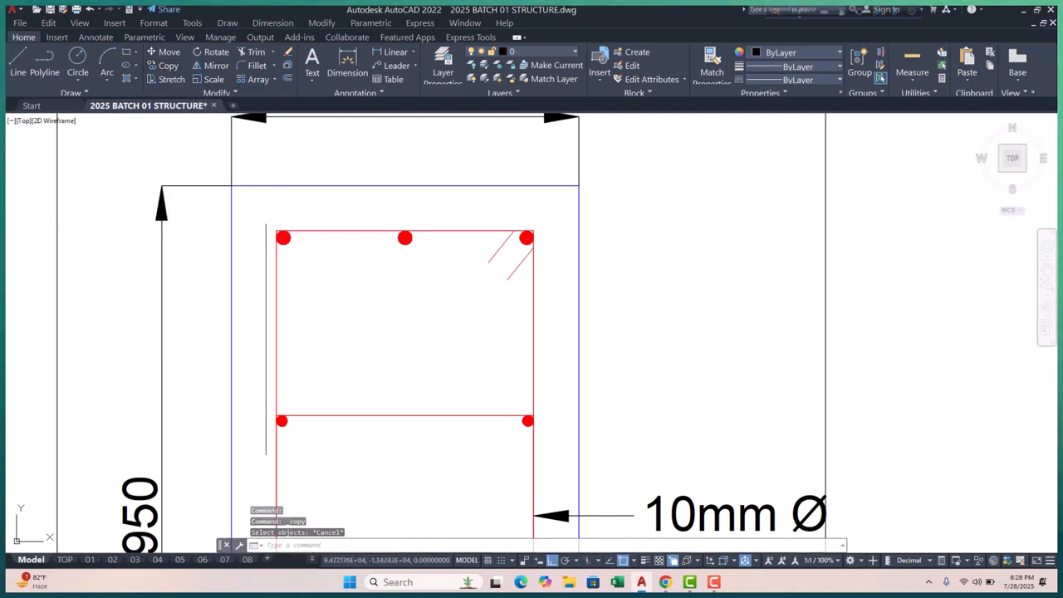
- Copy the column section's upper-left rebar dot straight down to just below the column outline
{"action": "left_click", "coordinate": [264, 216]}
{"action": "left_click", "coordinate": [358, 299]}
{"action": "left_click", "coordinate": [163, 67]}
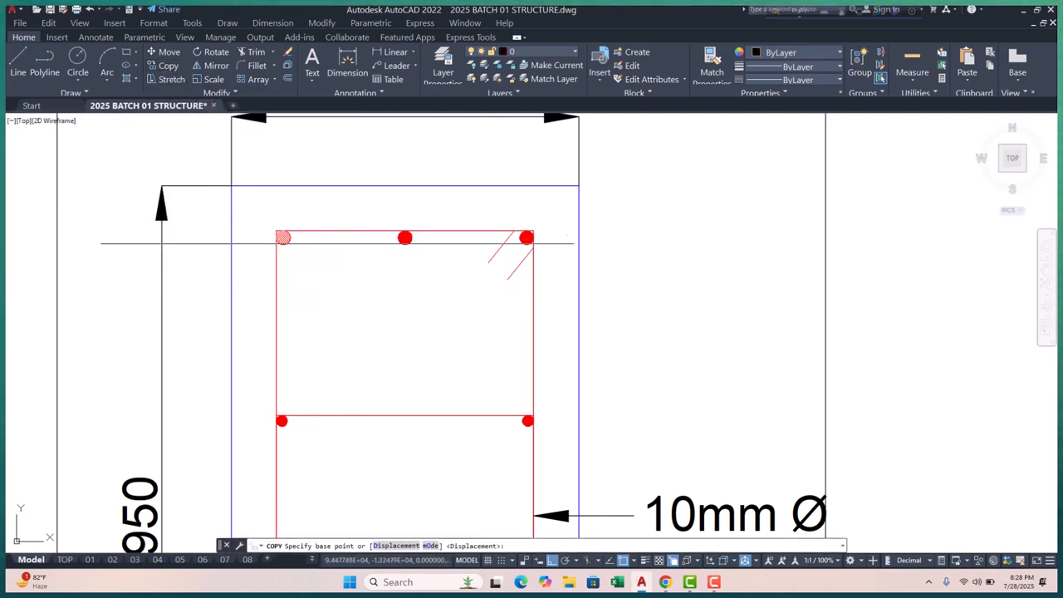
{"action": "left_click", "coordinate": [283, 238]}
{"action": "scroll", "coordinate": [321, 223], "scroll_direction": "down", "scroll_amount": 2}
{"action": "scroll", "coordinate": [321, 223], "scroll_direction": "down", "scroll_amount": 2}
{"action": "middle_click_drag", "start_coordinate": [322, 339], "coordinate": [306, 205]}
{"action": "scroll", "coordinate": [299, 331], "scroll_direction": "up", "scroll_amount": 4}
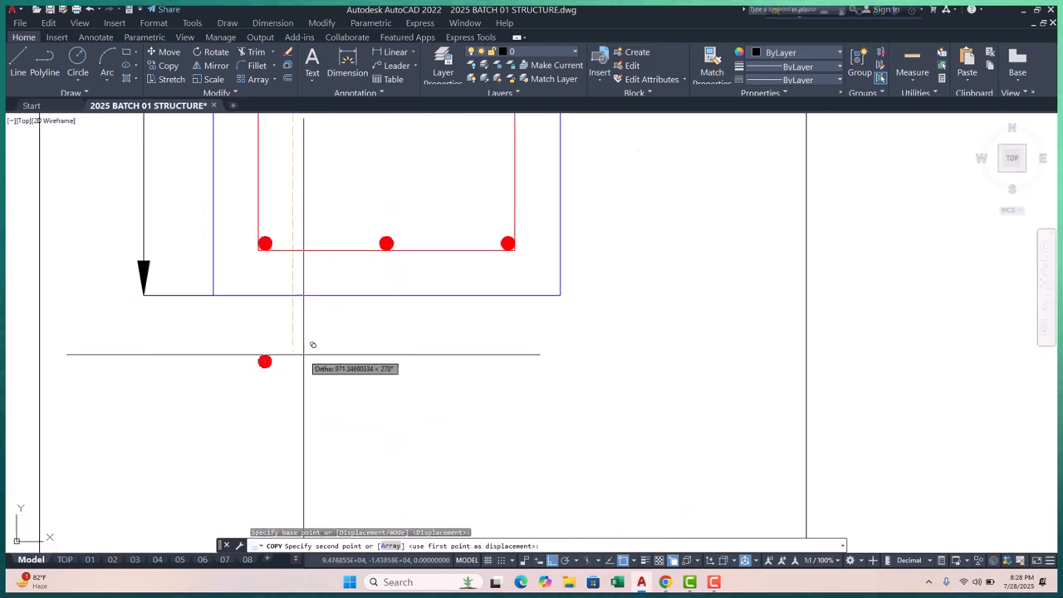
{"action": "left_click", "coordinate": [307, 346]}
{"action": "key", "text": "Escape"}
- Add the multiline text "6-20MM Ø" beside the copied rebar dot below the column section
{"action": "scroll", "coordinate": [305, 347], "scroll_direction": "down", "scroll_amount": 4}
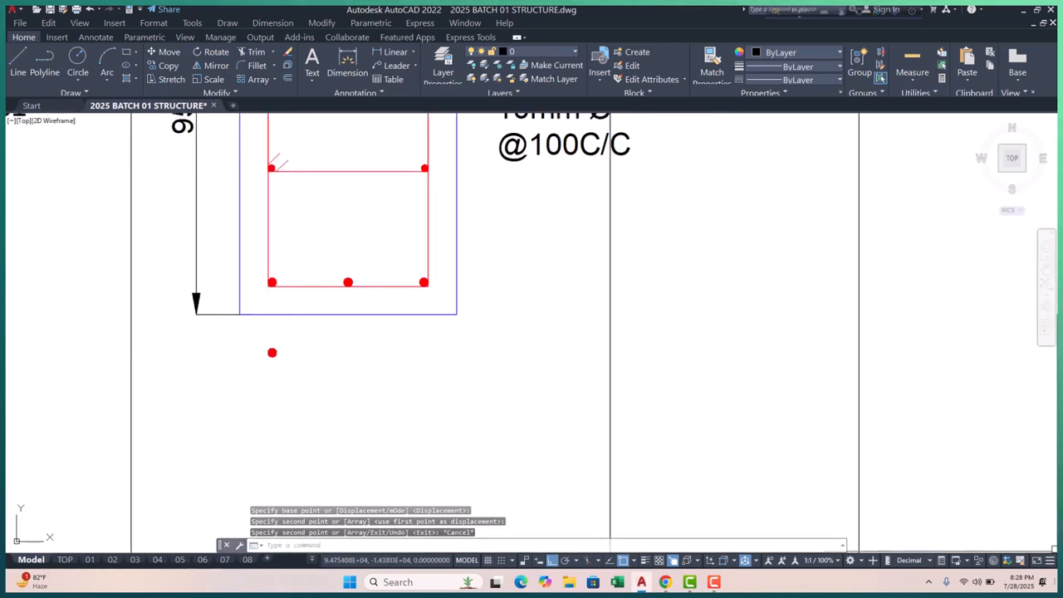
{"action": "scroll", "coordinate": [394, 396], "scroll_direction": "down", "scroll_amount": 4}
{"action": "scroll", "coordinate": [370, 373], "scroll_direction": "up", "scroll_amount": 6}
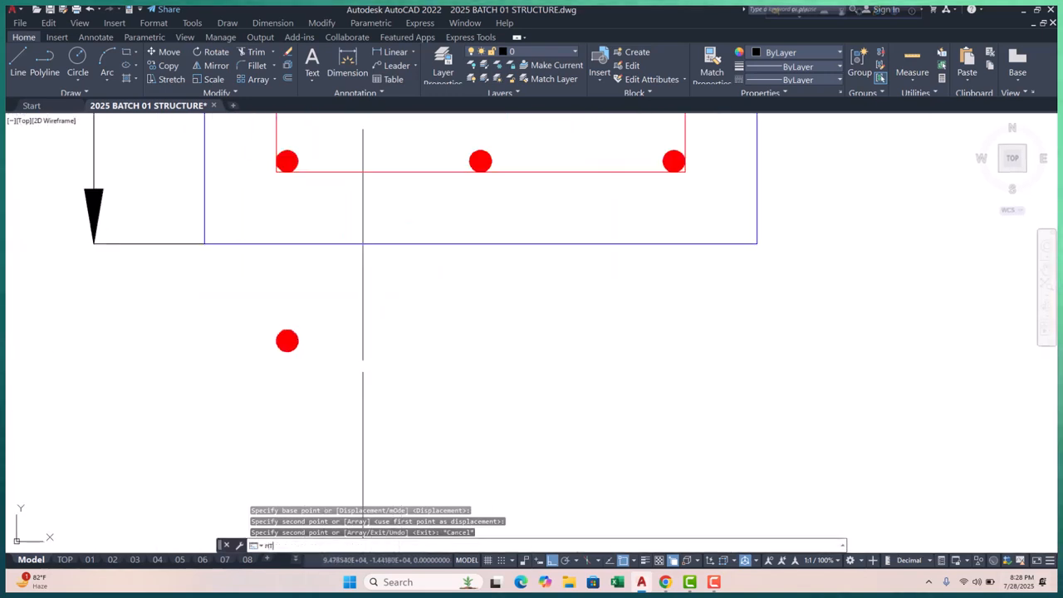
{"action": "key", "text": "Return"}
{"action": "left_click", "coordinate": [325, 325]}
{"action": "left_click", "coordinate": [613, 385]}
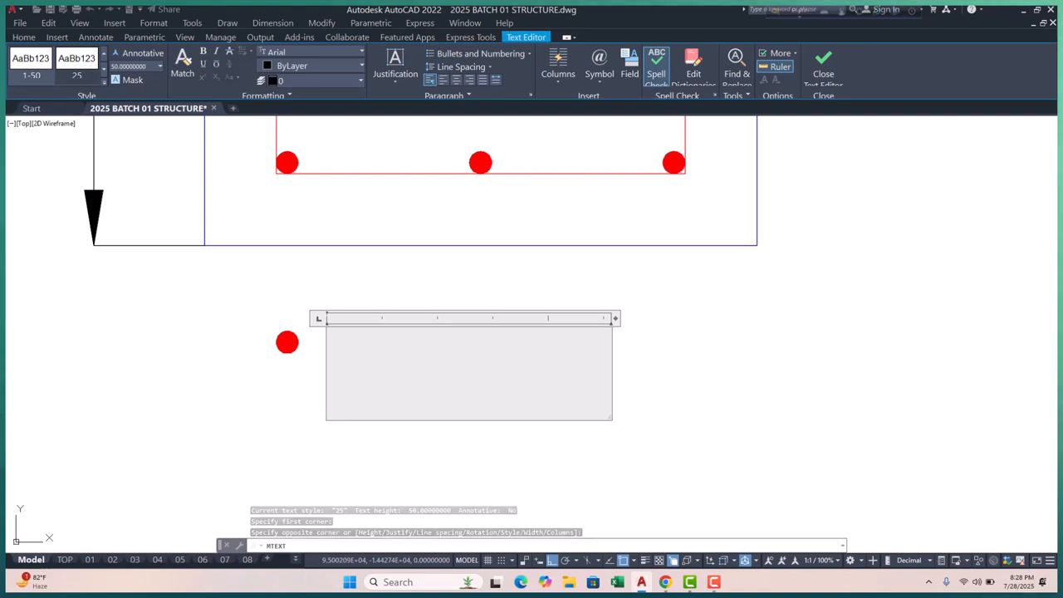
{"action": "type", "text": "6"}
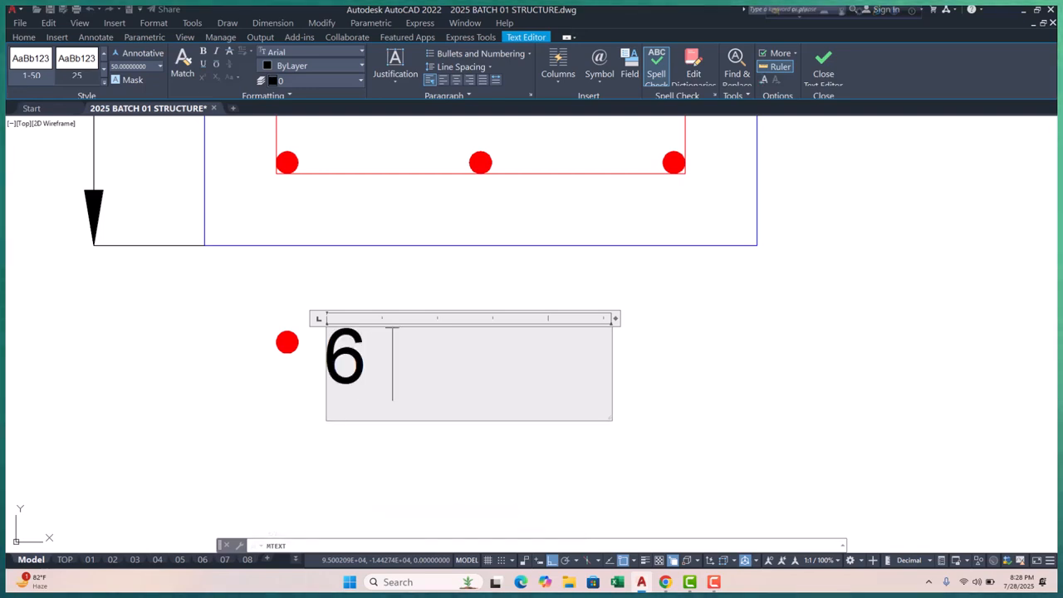
{"action": "type", "text": "-20"}
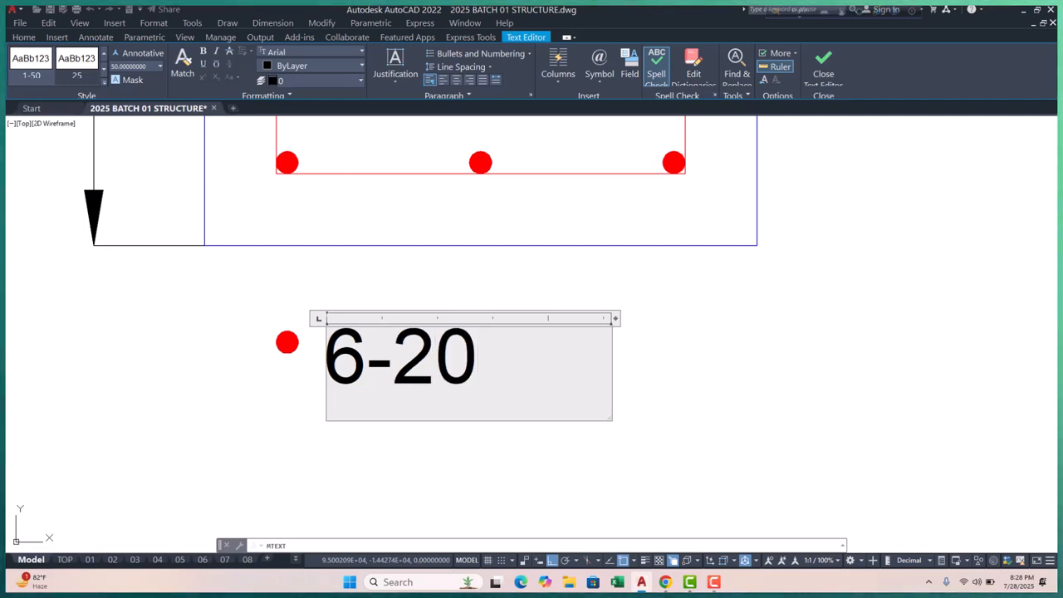
{"action": "type", "text": "MM"}
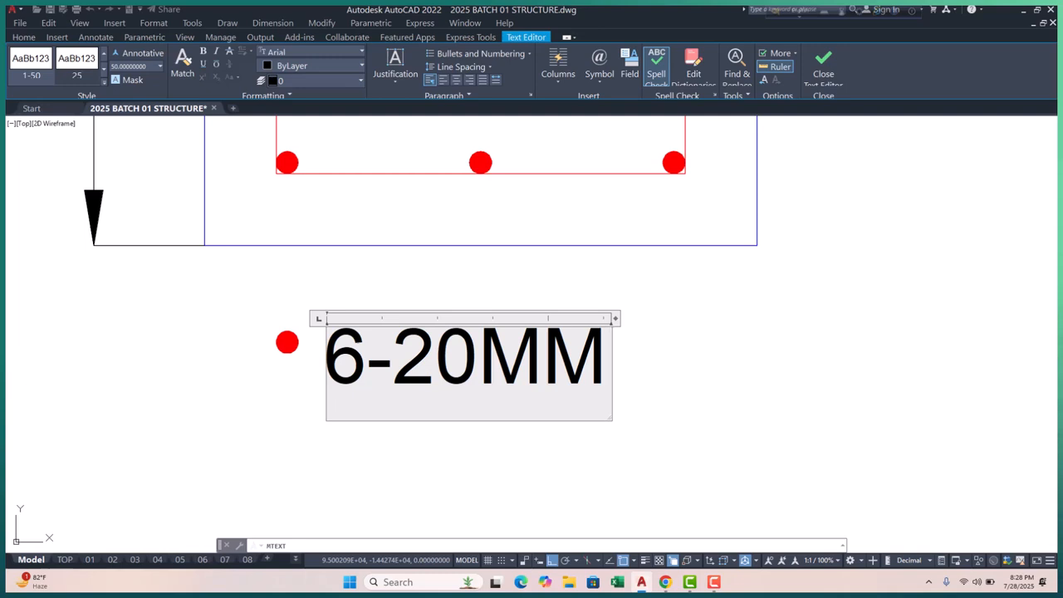
{"action": "key", "text": "Return"}
{"action": "type", "text": "%%c"}
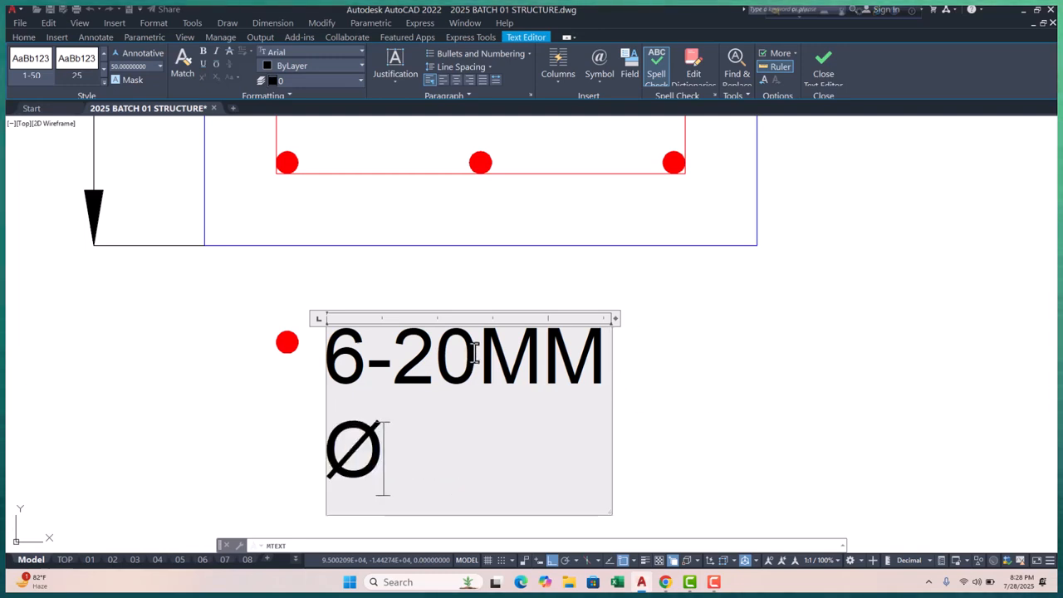
- Change "MM" in the bar label to lowercase and widen the text box so "6-20mm Ø" fits on one line
{"action": "left_click_drag", "start_coordinate": [508, 353], "coordinate": [586, 365]}
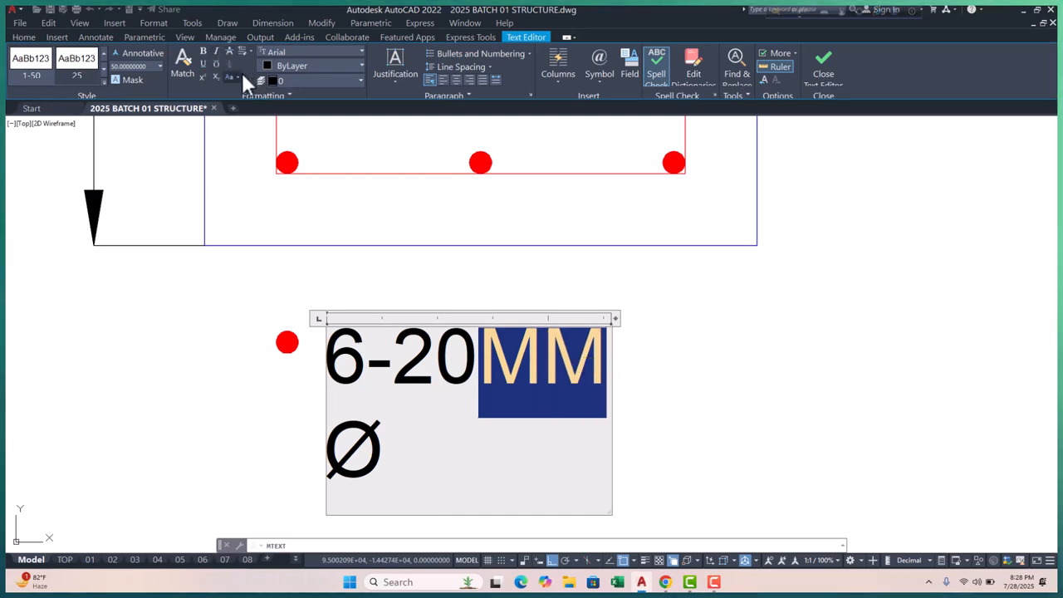
{"action": "left_click", "coordinate": [238, 76]}
{"action": "left_click", "coordinate": [258, 115]}
{"action": "left_click", "coordinate": [432, 311]}
{"action": "scroll", "coordinate": [432, 312], "scroll_direction": "down", "scroll_amount": 2}
{"action": "left_click_drag", "start_coordinate": [461, 339], "coordinate": [654, 316]}
{"action": "left_click", "coordinate": [705, 361]}
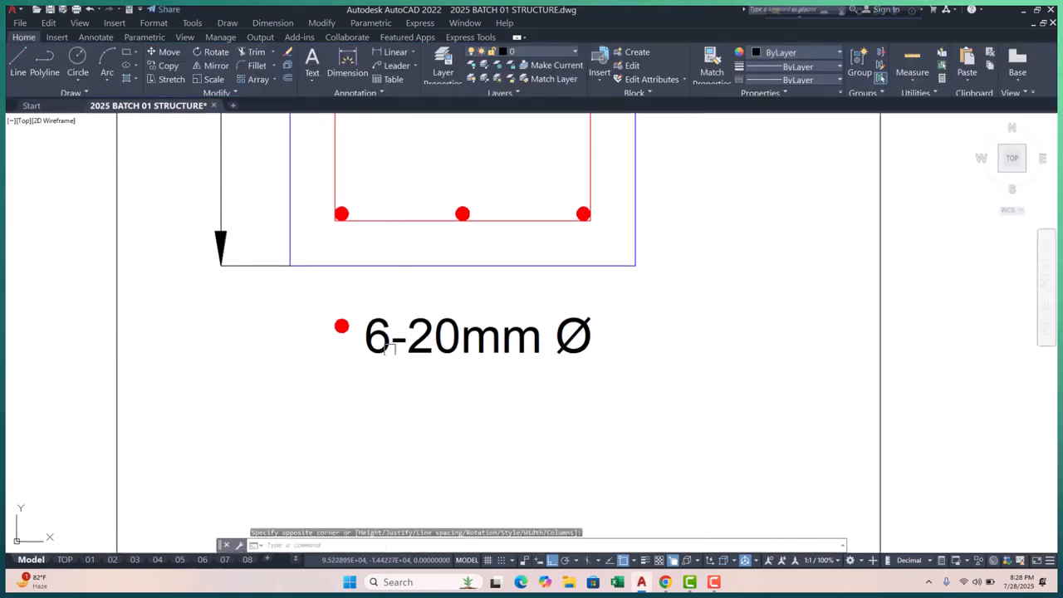
- Move the "6-20mm Ø" label so it is vertically centred on the rebar dot
{"action": "scroll", "coordinate": [386, 336], "scroll_direction": "up", "scroll_amount": 4}
{"action": "type", "text": "m"}
{"action": "key", "text": "Return"}
{"action": "left_click", "coordinate": [482, 420]}
- Scale up the rebar dot beside the "6-20mm Ø" label about its centre until it exceeds the text height
{"action": "left_click", "coordinate": [303, 260]}
{"action": "left_click", "coordinate": [250, 334]}
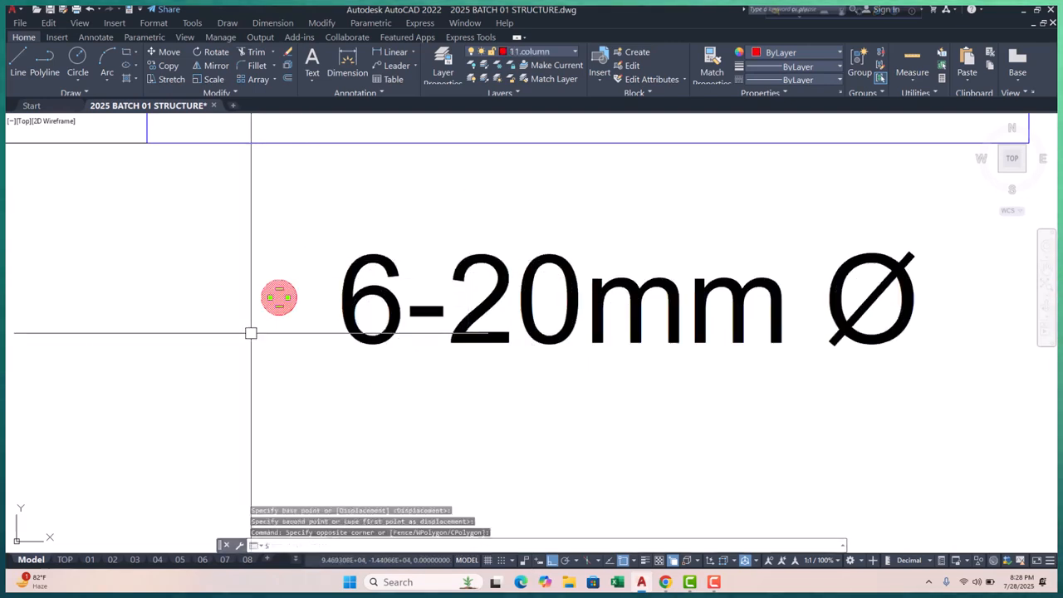
{"action": "type", "text": "sc"}
{"action": "key", "text": "Return"}
{"action": "left_click", "coordinate": [278, 296]}
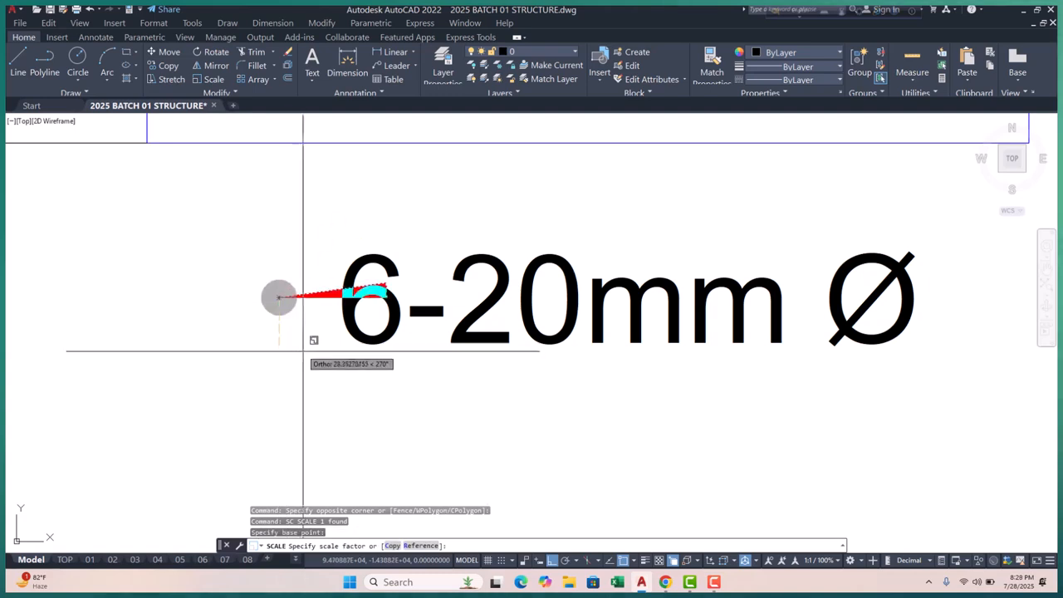
{"action": "scroll", "coordinate": [309, 288], "scroll_direction": "down", "scroll_amount": 2}
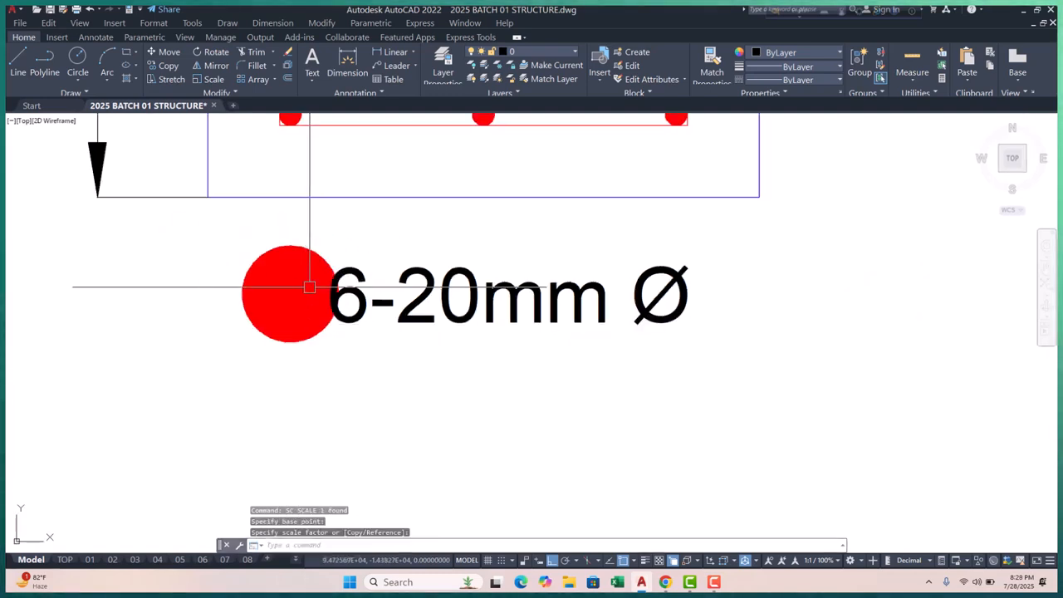
- Move the enlarged rebar dot horizontally away from the "6-20mm Ø" label so they no longer overlap
{"action": "left_click", "coordinate": [333, 237]}
{"action": "left_click", "coordinate": [281, 282]}
{"action": "key", "text": "Escape"}
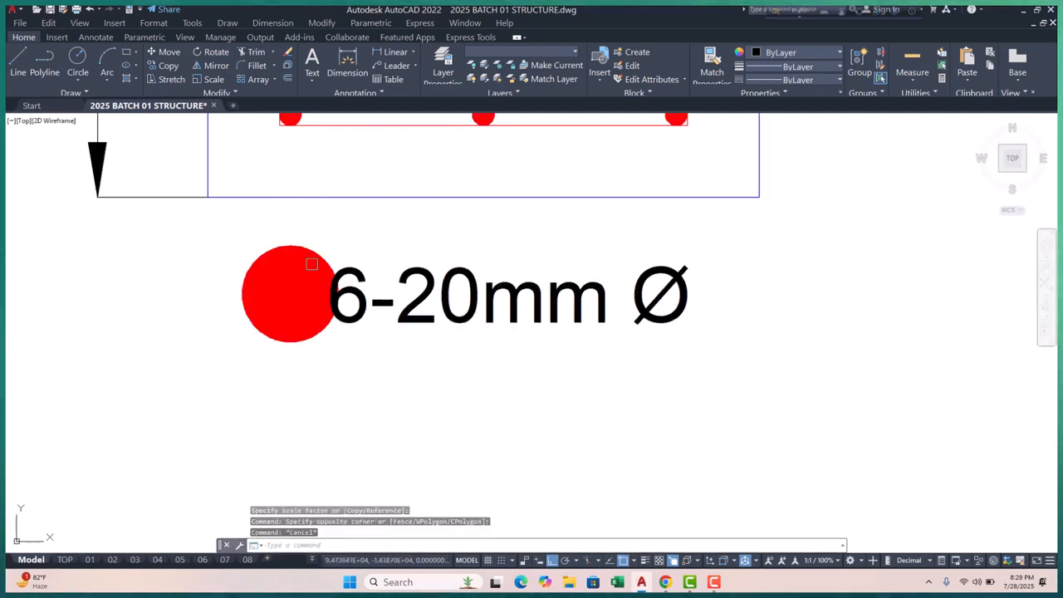
{"action": "left_click", "coordinate": [291, 291]}
{"action": "type", "text": "m"}
{"action": "key", "text": "Return"}
{"action": "left_click", "coordinate": [478, 395]}
{"action": "left_click", "coordinate": [439, 400]}
{"action": "scroll", "coordinate": [274, 292], "scroll_direction": "up", "scroll_amount": 2}
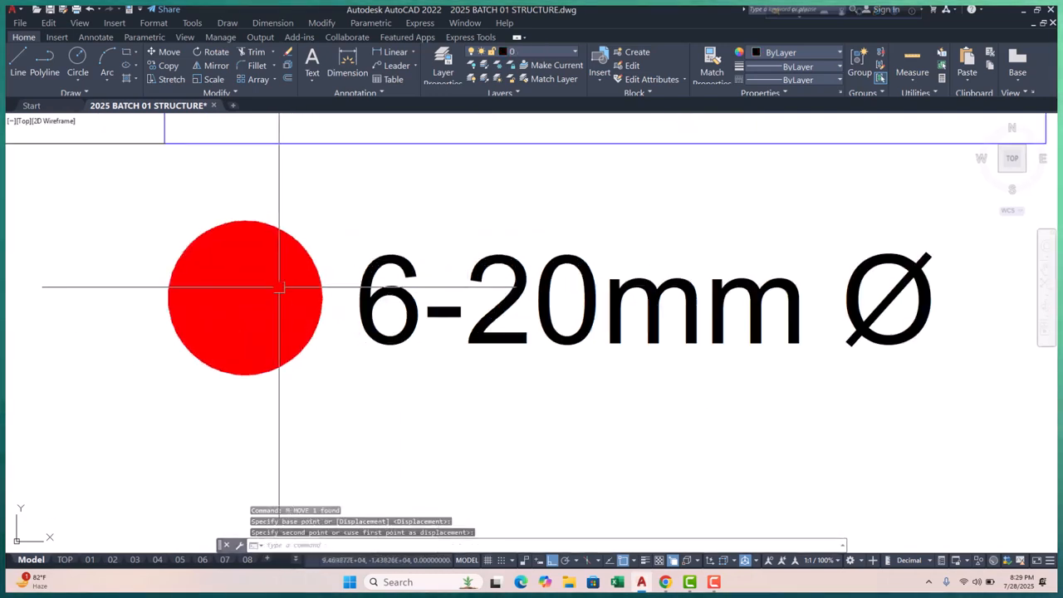
- Scale the legend's rebar dot about its centre by a factor of 0.5
{"action": "left_click", "coordinate": [306, 298]}
{"action": "type", "text": "sc"}
{"action": "key", "text": "Return"}
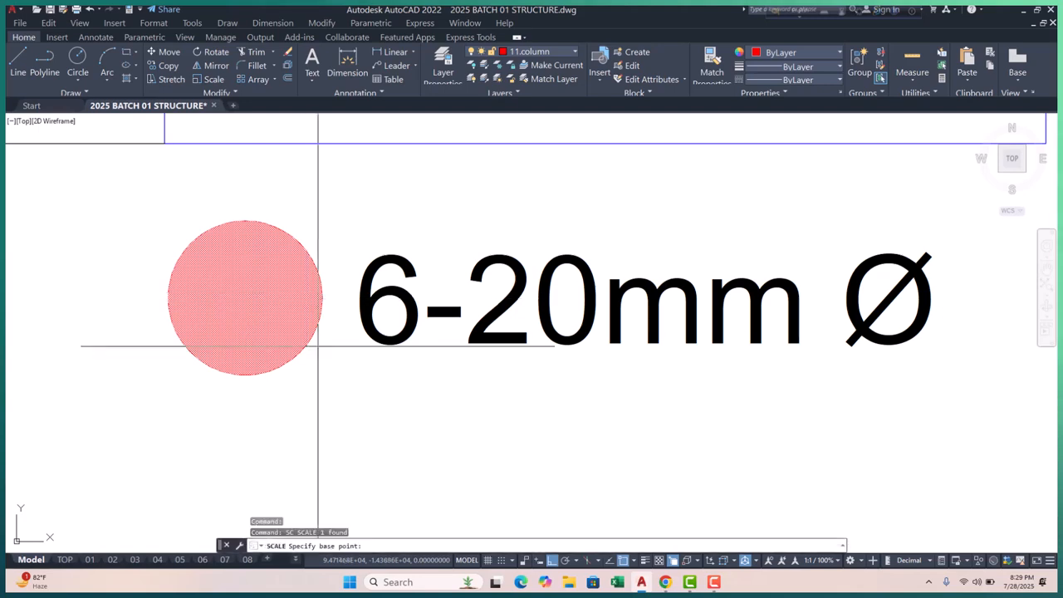
{"action": "double_click", "coordinate": [244, 298]}
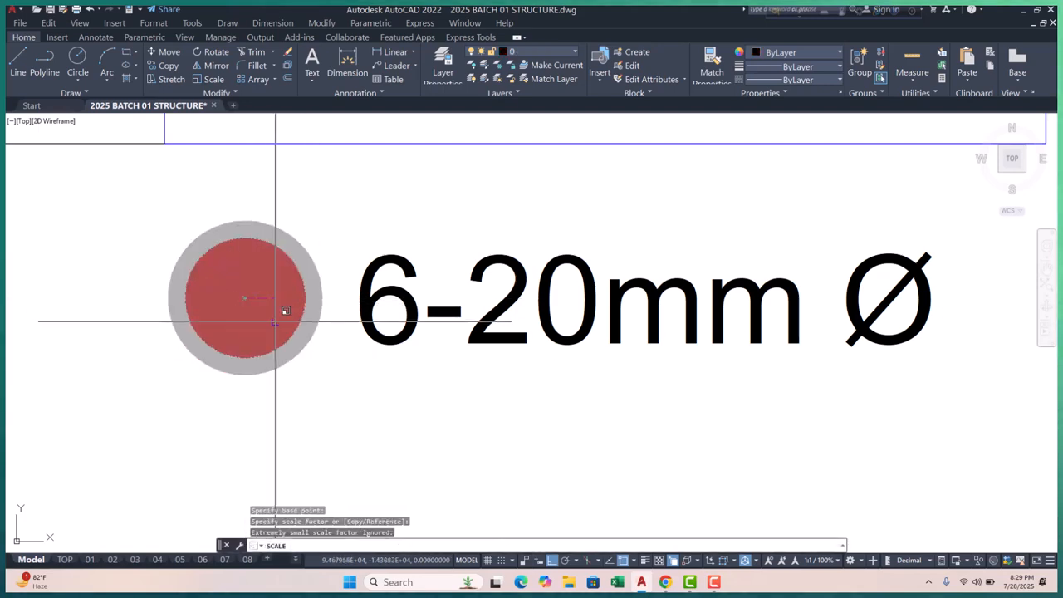
{"action": "type", "text": ".5"}
{"action": "key", "text": "Return"}
{"action": "scroll", "coordinate": [343, 368], "scroll_direction": "down", "scroll_amount": 2}
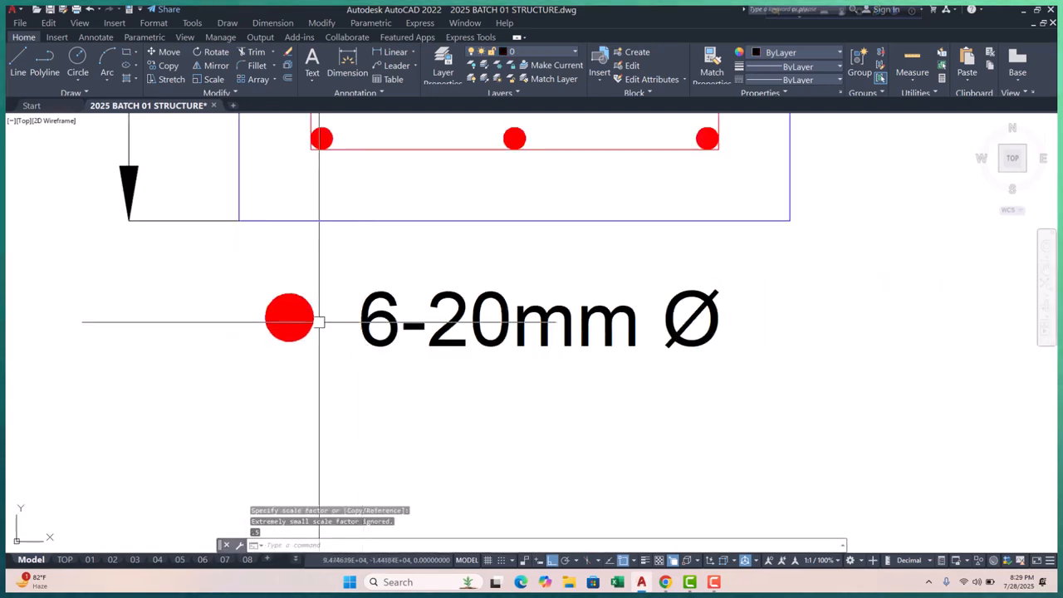
- Move the resized rebar dot horizontally closer to the start of the "6-20mm Ø" label
{"action": "type", "text": "m"}
{"action": "key", "text": "Return"}
{"action": "left_click", "coordinate": [311, 404]}
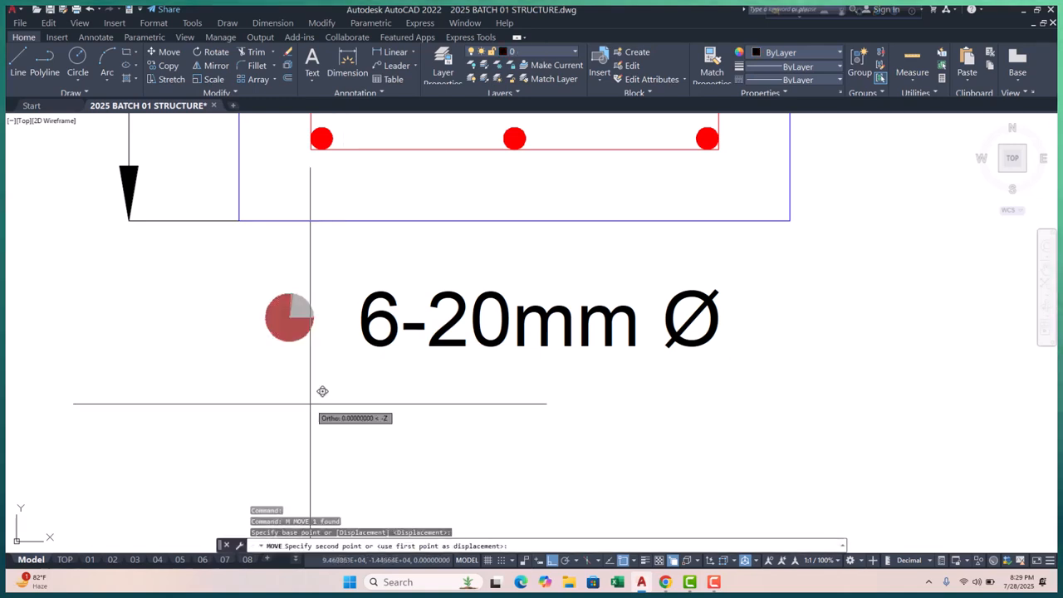
{"action": "left_click", "coordinate": [335, 405]}
{"action": "left_click", "coordinate": [315, 276]}
{"action": "left_click", "coordinate": [306, 308]}
{"action": "type", "text": "m"}
{"action": "key", "text": "Return"}
{"action": "left_click", "coordinate": [366, 381]}
{"action": "left_click", "coordinate": [366, 382]}
{"action": "scroll", "coordinate": [352, 384], "scroll_direction": "down", "scroll_amount": 2}
{"action": "scroll", "coordinate": [352, 384], "scroll_direction": "down", "scroll_amount": 2}
{"action": "key", "text": "Escape"}
{"action": "key", "text": "Escape"}
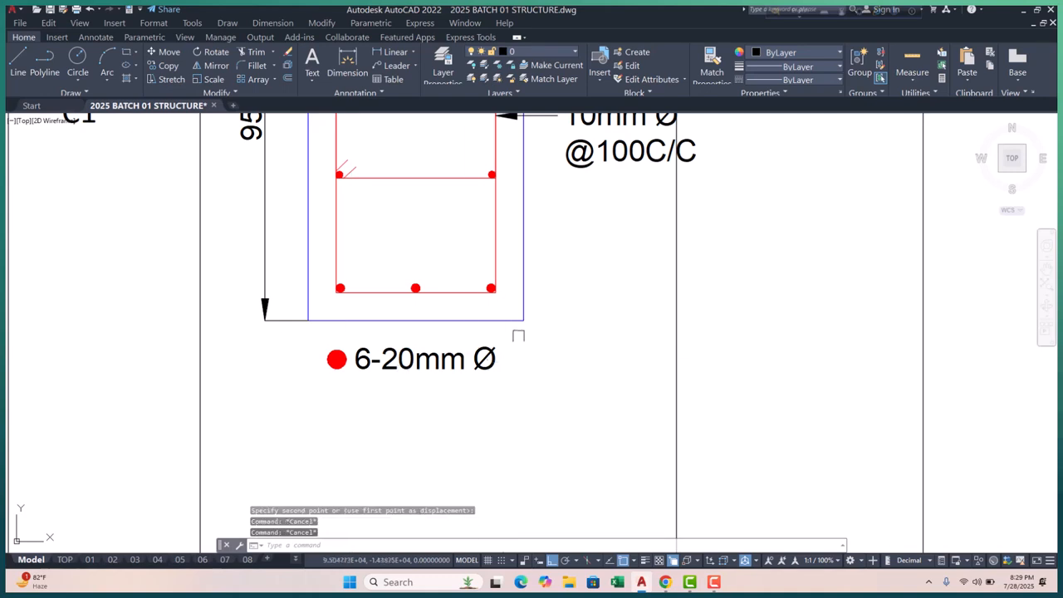
- Copy the rebar dot and its "6-20mm Ø" label straight down to form a second legend row
{"action": "left_click", "coordinate": [523, 330]}
{"action": "left_click", "coordinate": [260, 405]}
{"action": "type", "text": "cp"}
{"action": "key", "text": "Return"}
{"action": "left_click", "coordinate": [330, 414]}
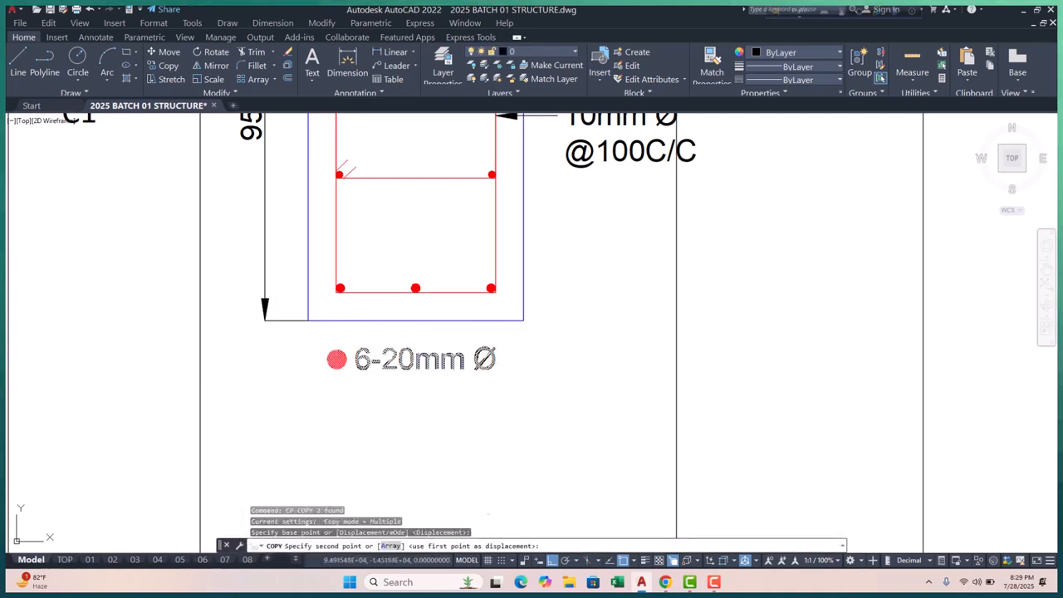
{"action": "left_click", "coordinate": [434, 449]}
{"action": "key", "text": "Escape"}
{"action": "scroll", "coordinate": [352, 398], "scroll_direction": "down", "scroll_amount": 3}
{"action": "scroll", "coordinate": [362, 477], "scroll_direction": "up", "scroll_amount": 4}
{"action": "scroll", "coordinate": [362, 477], "scroll_direction": "up", "scroll_amount": 4}
- Change the second legend row's text to "4-16mm Ø"
{"action": "double_click", "coordinate": [348, 401]}
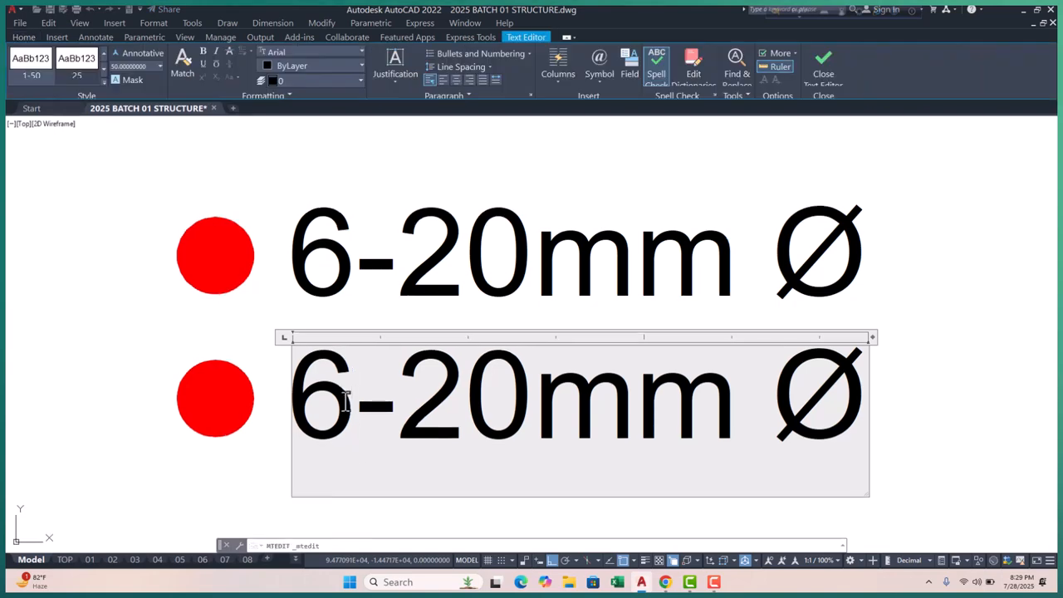
{"action": "left_click_drag", "start_coordinate": [349, 401], "coordinate": [312, 399]}
{"action": "type", "text": "4"}
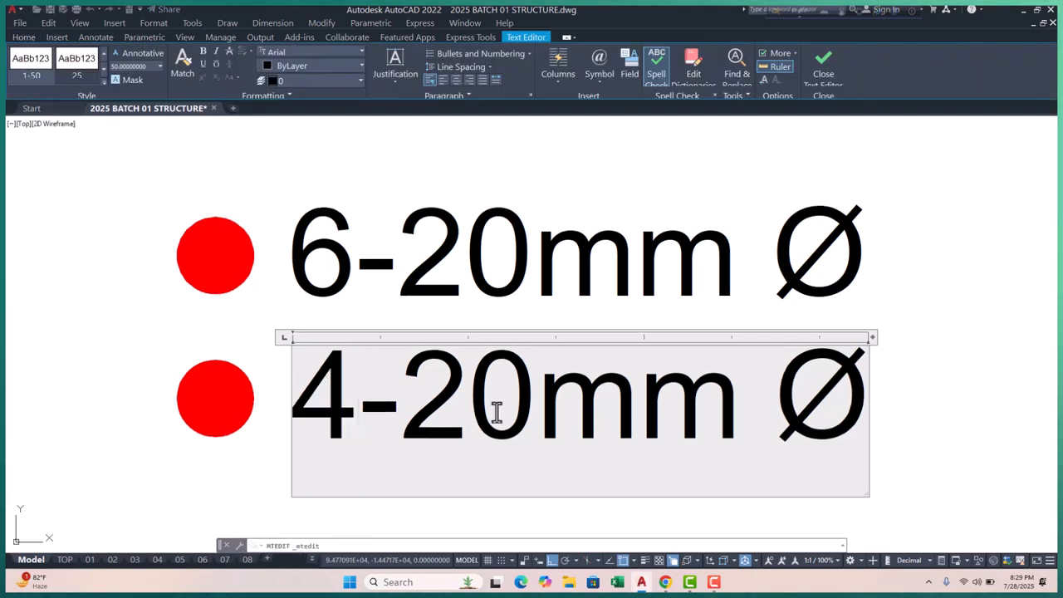
{"action": "left_click_drag", "start_coordinate": [525, 407], "coordinate": [428, 397]}
{"action": "type", "text": "16"}
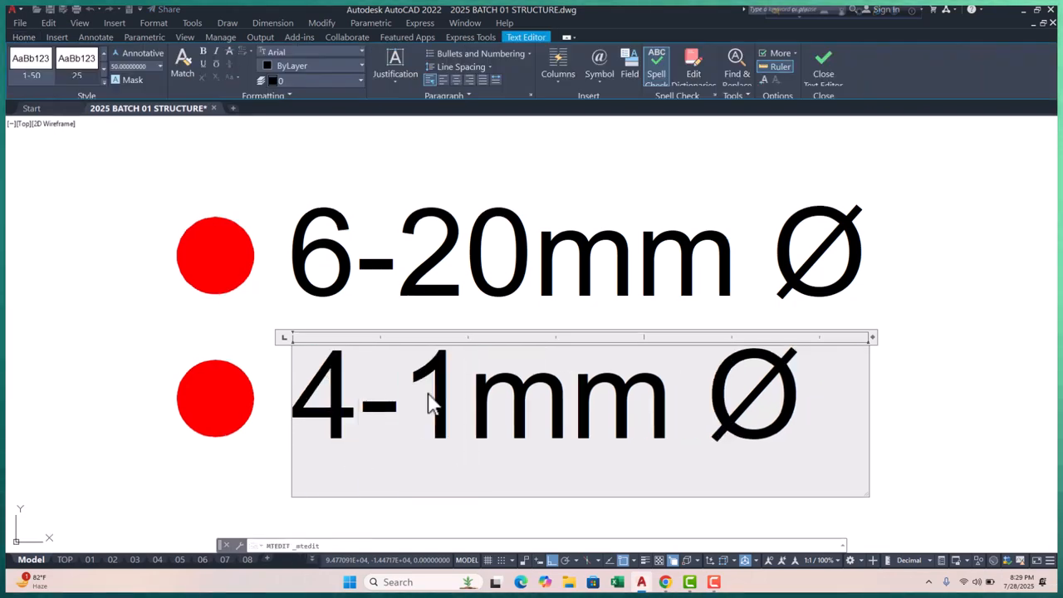
{"action": "scroll", "coordinate": [394, 368], "scroll_direction": "down", "scroll_amount": 2}
{"action": "scroll", "coordinate": [337, 373], "scroll_direction": "down", "scroll_amount": 2}
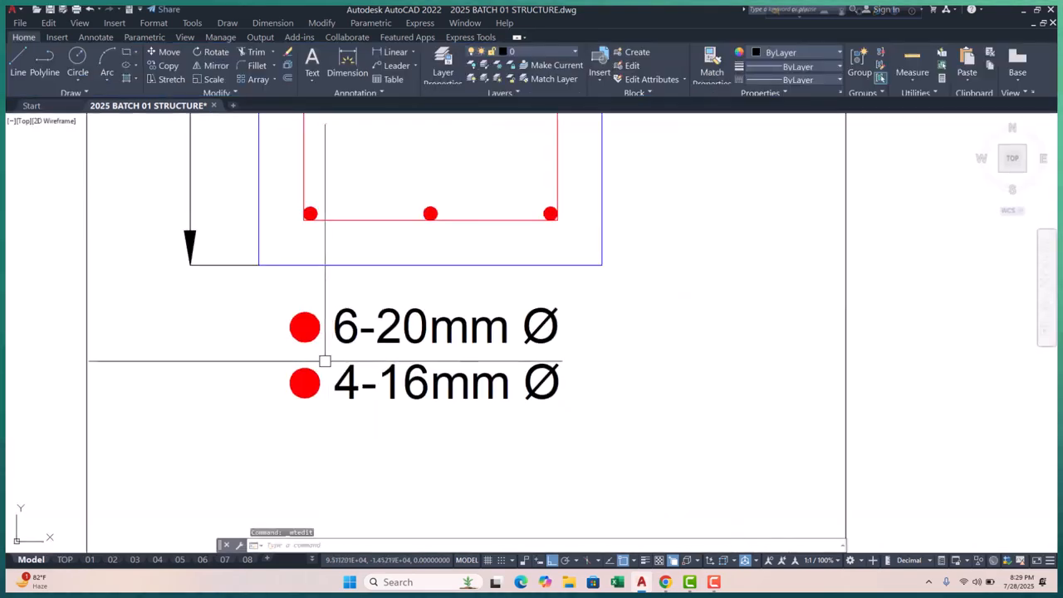
- Change the colour of the four intermediate rebar dots at the inner stirrup's corners to green
{"action": "scroll", "coordinate": [320, 390], "scroll_direction": "up", "scroll_amount": 2}
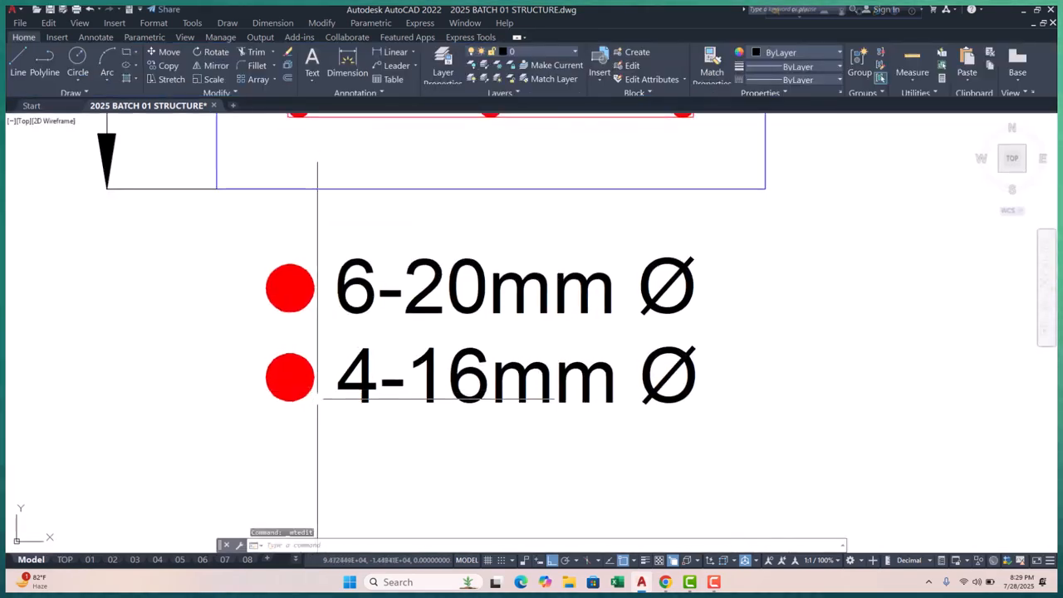
{"action": "scroll", "coordinate": [317, 399], "scroll_direction": "down", "scroll_amount": 3}
{"action": "middle_click_drag", "start_coordinate": [372, 307], "coordinate": [379, 419]}
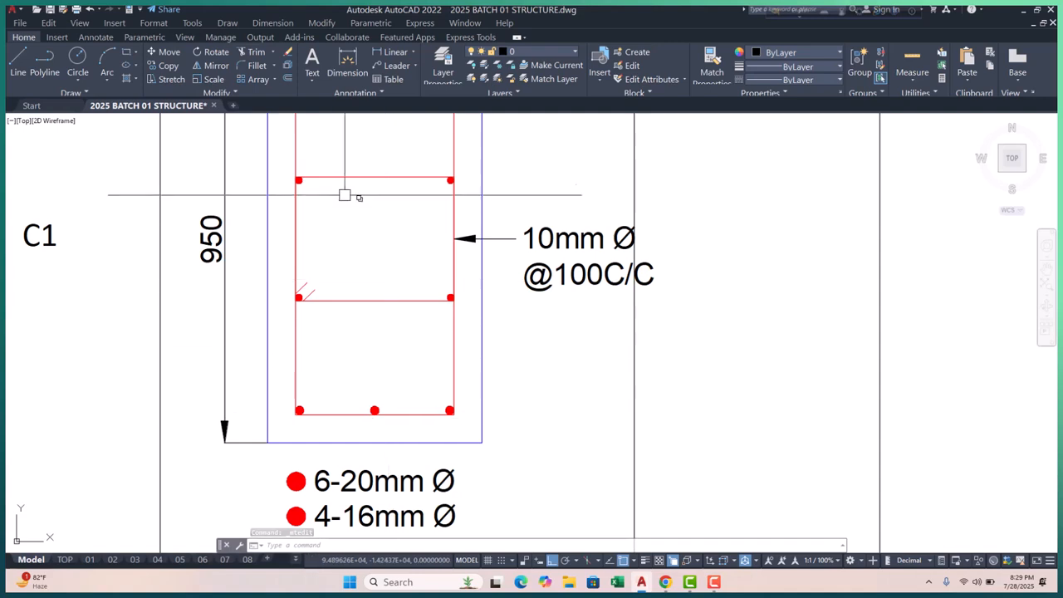
{"action": "scroll", "coordinate": [301, 151], "scroll_direction": "up", "scroll_amount": 2}
{"action": "left_click", "coordinate": [260, 175]}
{"action": "left_click", "coordinate": [451, 325]}
{"action": "left_click", "coordinate": [491, 153]}
{"action": "left_click", "coordinate": [586, 244]}
{"action": "scroll", "coordinate": [292, 397], "scroll_direction": "up", "scroll_amount": 5}
{"action": "left_click", "coordinate": [258, 258]}
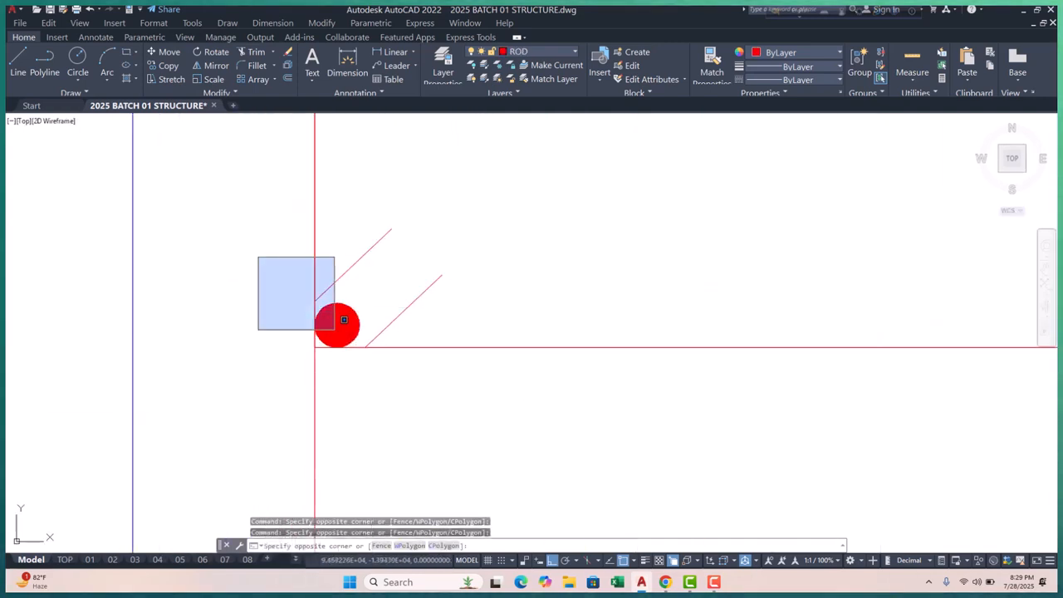
{"action": "left_click", "coordinate": [402, 398]}
{"action": "scroll", "coordinate": [225, 334], "scroll_direction": "down", "scroll_amount": 4}
{"action": "left_click", "coordinate": [606, 280]}
{"action": "left_click", "coordinate": [716, 399]}
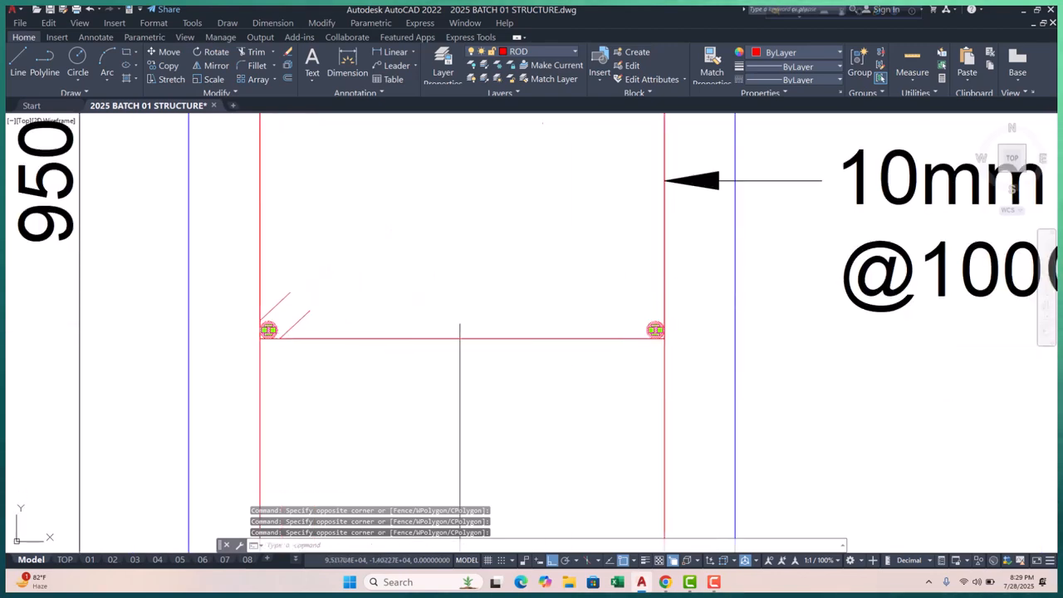
{"action": "left_click", "coordinate": [779, 51]}
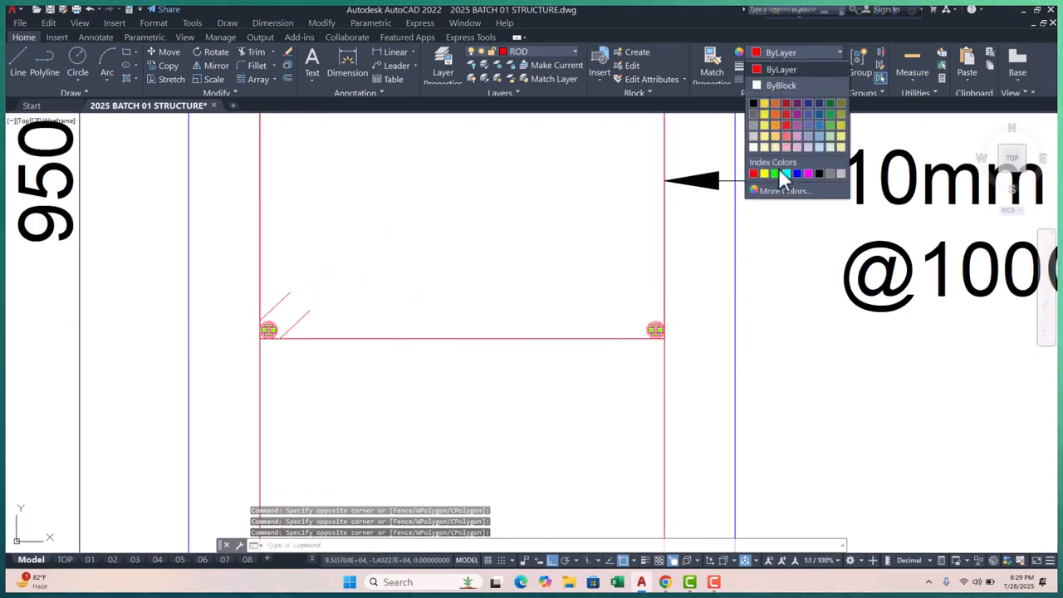
{"action": "key", "text": "Escape"}
{"action": "scroll", "coordinate": [361, 256], "scroll_direction": "down", "scroll_amount": 4}
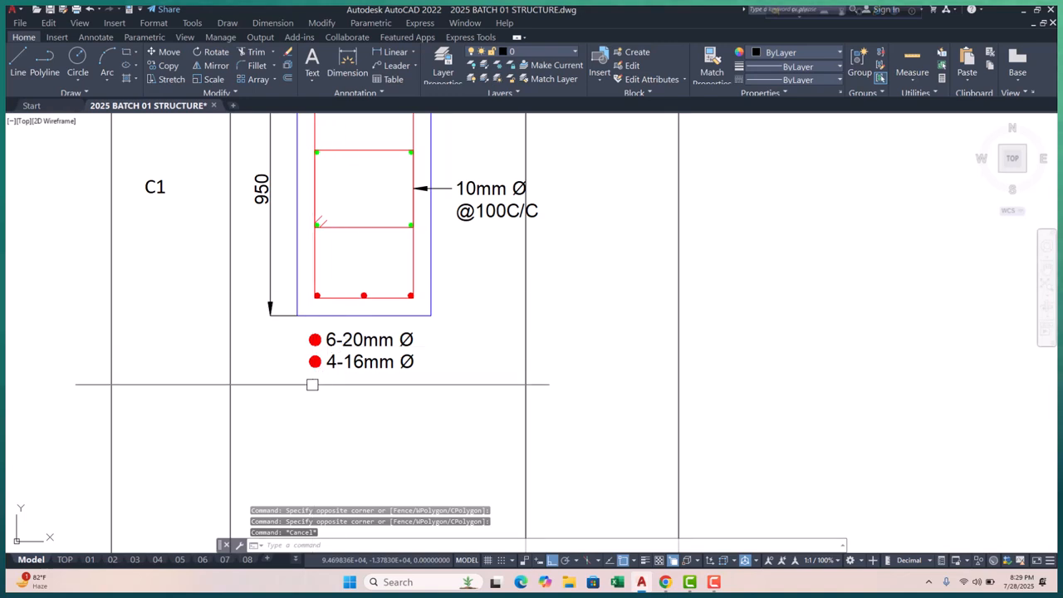
- Change the colour of the dot beside the "4-16mm Ø" legend text to green
{"action": "scroll", "coordinate": [313, 384], "scroll_direction": "up", "scroll_amount": 5}
{"action": "left_click", "coordinate": [323, 313]}
{"action": "left_click", "coordinate": [794, 51]}
{"action": "left_click", "coordinate": [775, 173]}
{"action": "key", "text": "Escape"}
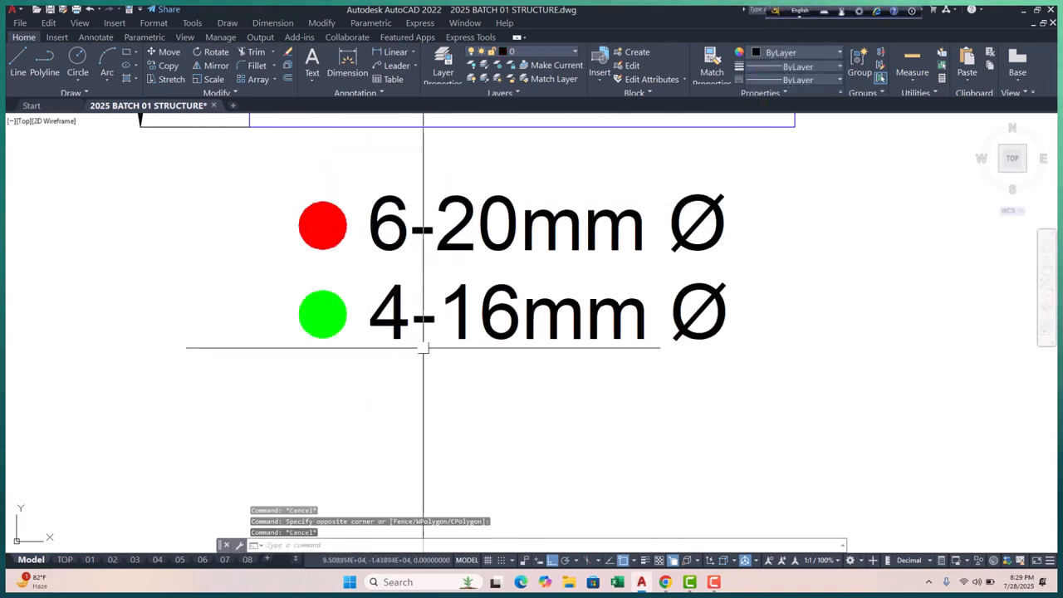
- Stretch the schedule table to the right from the FGL TO ABOVE column so the UP TO FGL column fits the stirrup note
{"action": "scroll", "coordinate": [432, 351], "scroll_direction": "down", "scroll_amount": 3}
{"action": "scroll", "coordinate": [360, 212], "scroll_direction": "down", "scroll_amount": 3}
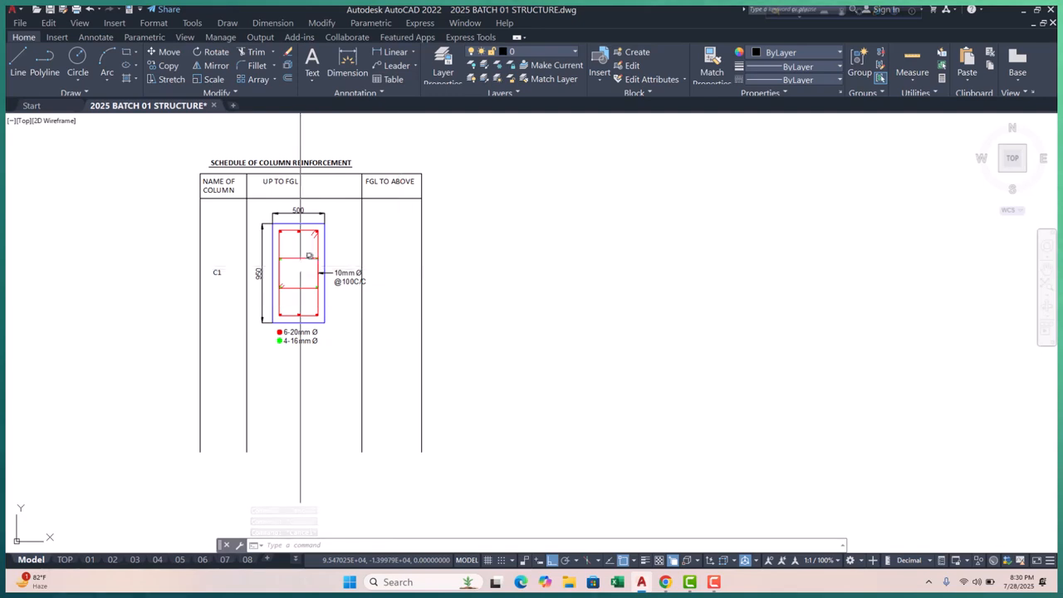
{"action": "scroll", "coordinate": [313, 268], "scroll_direction": "down", "scroll_amount": 2}
{"action": "left_click", "coordinate": [418, 176]}
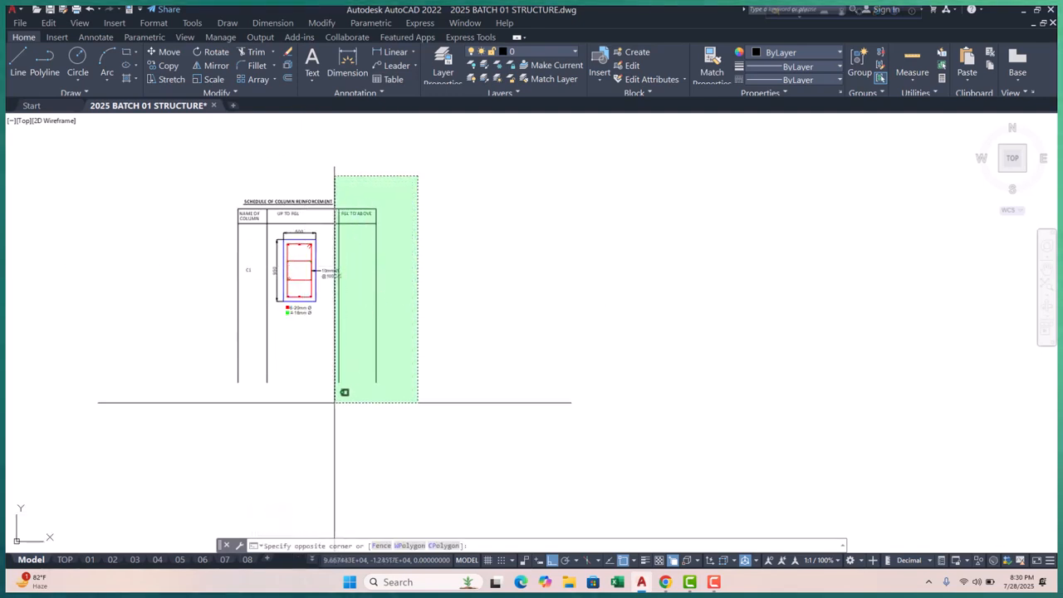
{"action": "left_click", "coordinate": [335, 403]}
{"action": "type", "text": "s"}
{"action": "key", "text": "Return"}
{"action": "left_click", "coordinate": [463, 319]}
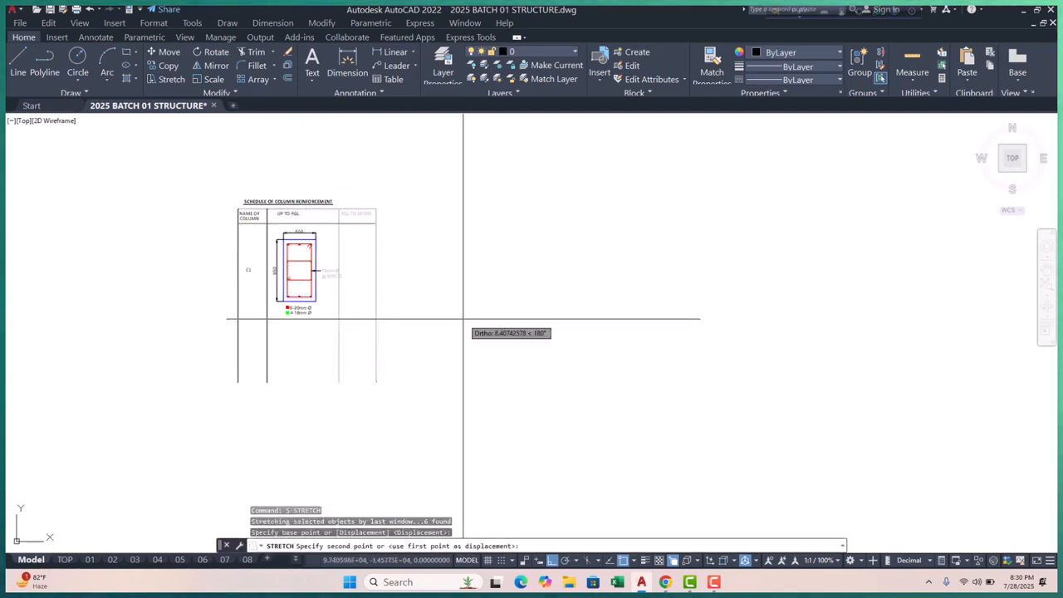
{"action": "left_click", "coordinate": [499, 328]}
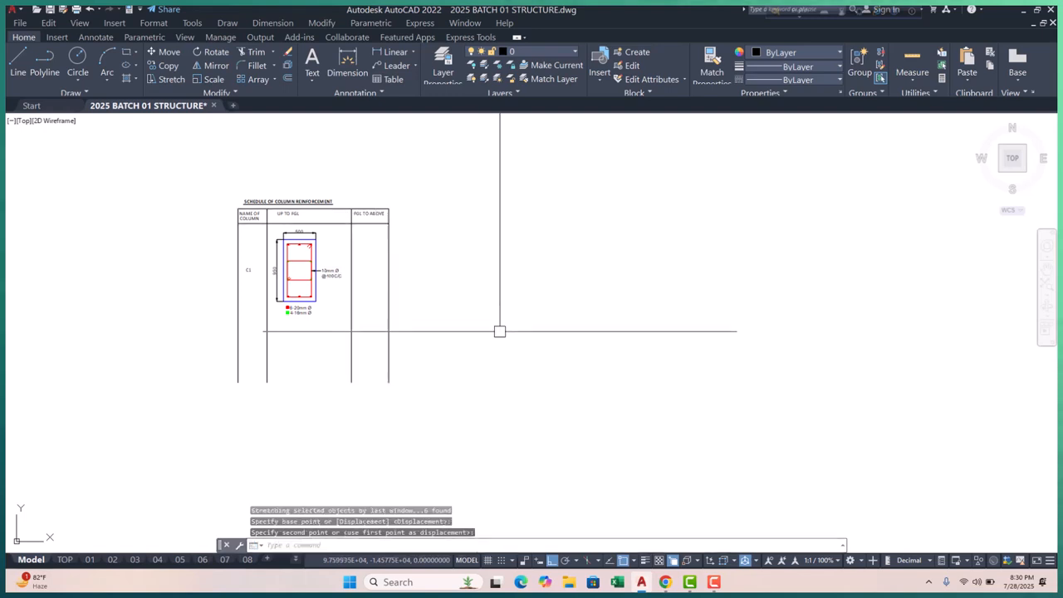
- Erase the vertical border line that closes the FGL TO ABOVE column on its right
{"action": "scroll", "coordinate": [386, 282], "scroll_direction": "up", "scroll_amount": 2}
{"action": "left_click", "coordinate": [387, 264]}
{"action": "type", "text": "e"}
{"action": "key", "text": "Return"}
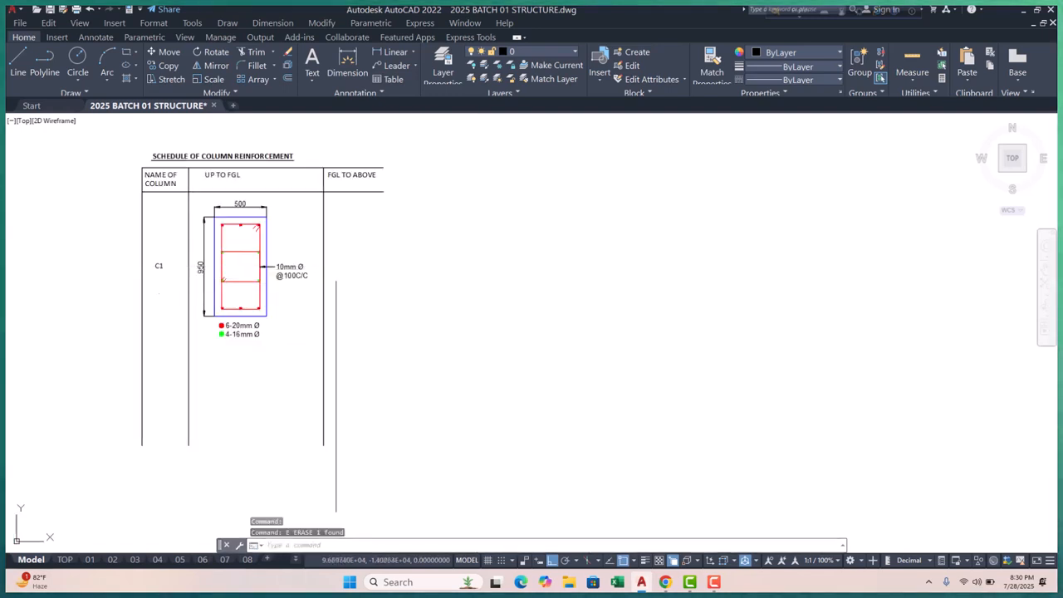
- Copy the complete annotated C1 section from the UP TO FGL column into the FGL TO ABOVE column, using the column divider lines as reference
{"action": "scroll", "coordinate": [203, 210], "scroll_direction": "up", "scroll_amount": 4}
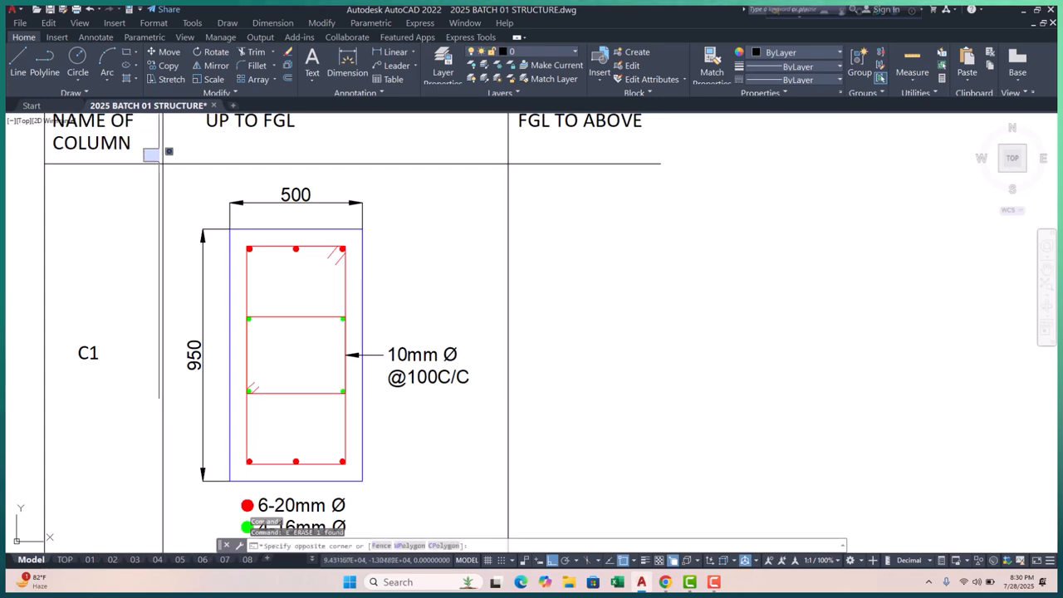
{"action": "scroll", "coordinate": [161, 166], "scroll_direction": "down", "scroll_amount": 3}
{"action": "left_click", "coordinate": [323, 347]}
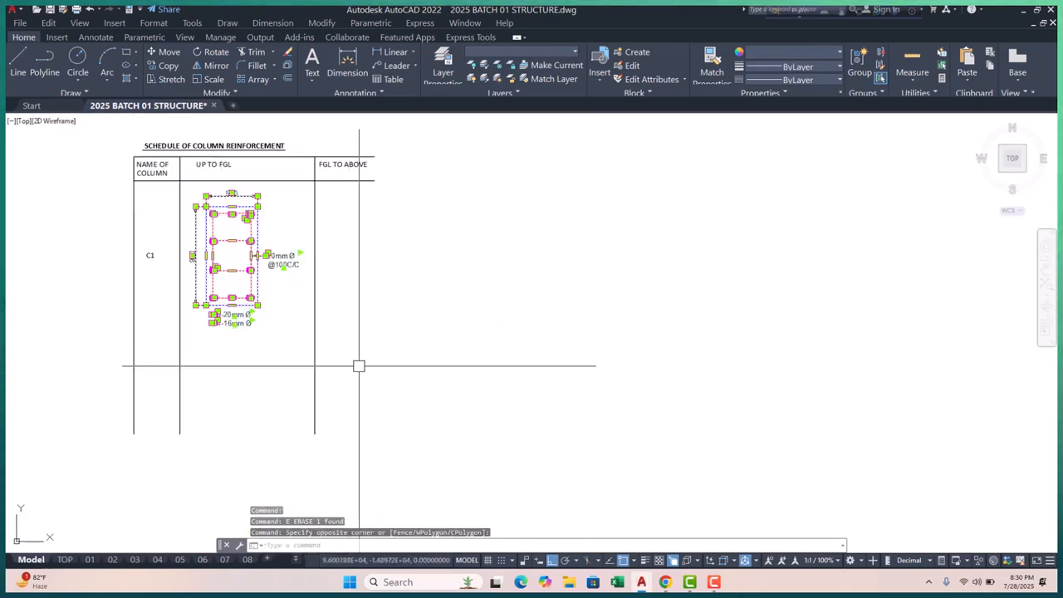
{"action": "key", "text": "Return"}
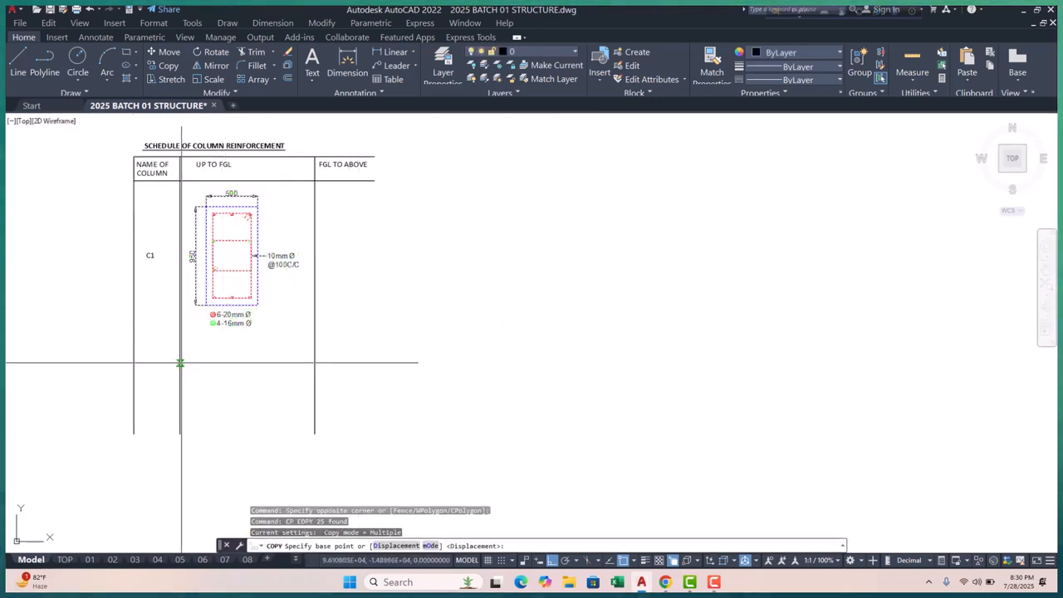
{"action": "left_click", "coordinate": [180, 363]}
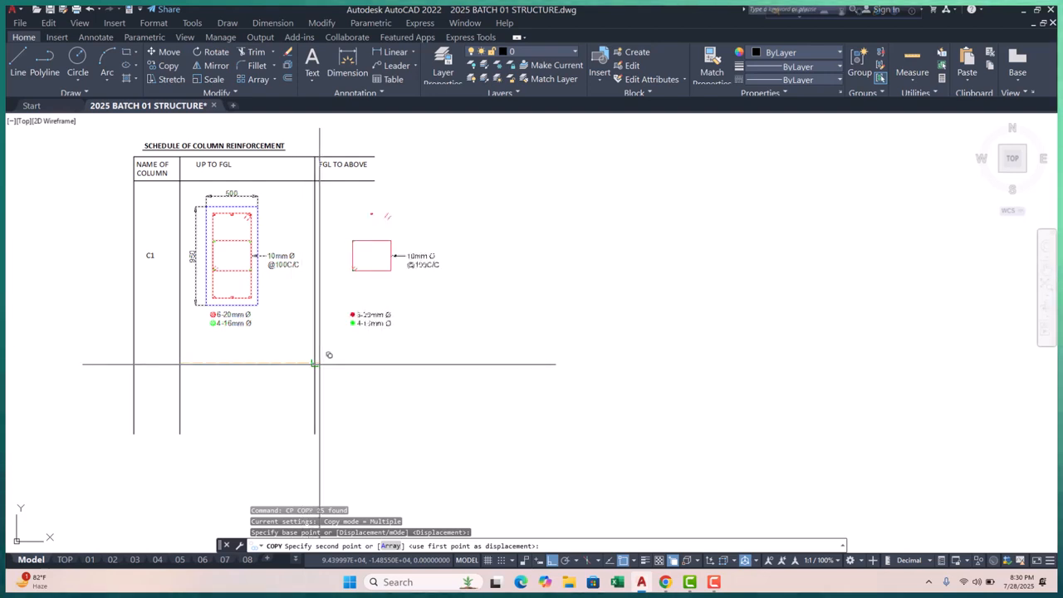
{"action": "left_click", "coordinate": [315, 363]}
{"action": "key", "text": "Escape"}
{"action": "scroll", "coordinate": [357, 236], "scroll_direction": "up", "scroll_amount": 3}
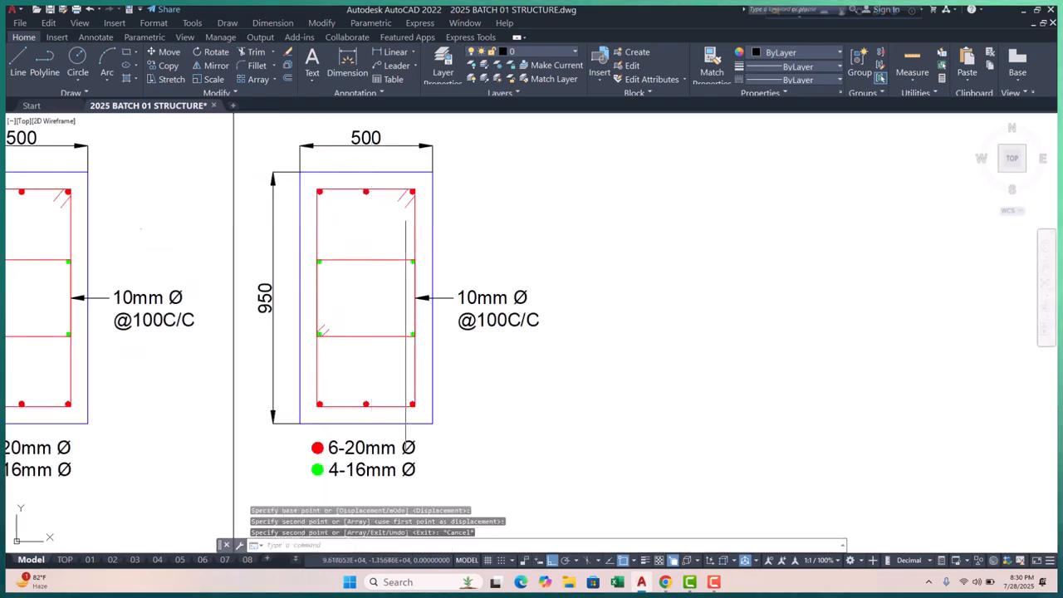
- Offset the blue outline of the copied section in the FGL TO ABOVE column inward by 25
{"action": "middle_click_drag", "start_coordinate": [377, 228], "coordinate": [366, 288]}
{"action": "key", "text": "Escape"}
{"action": "key", "text": "Escape"}
{"action": "type", "text": "o"}
{"action": "key", "text": "Return"}
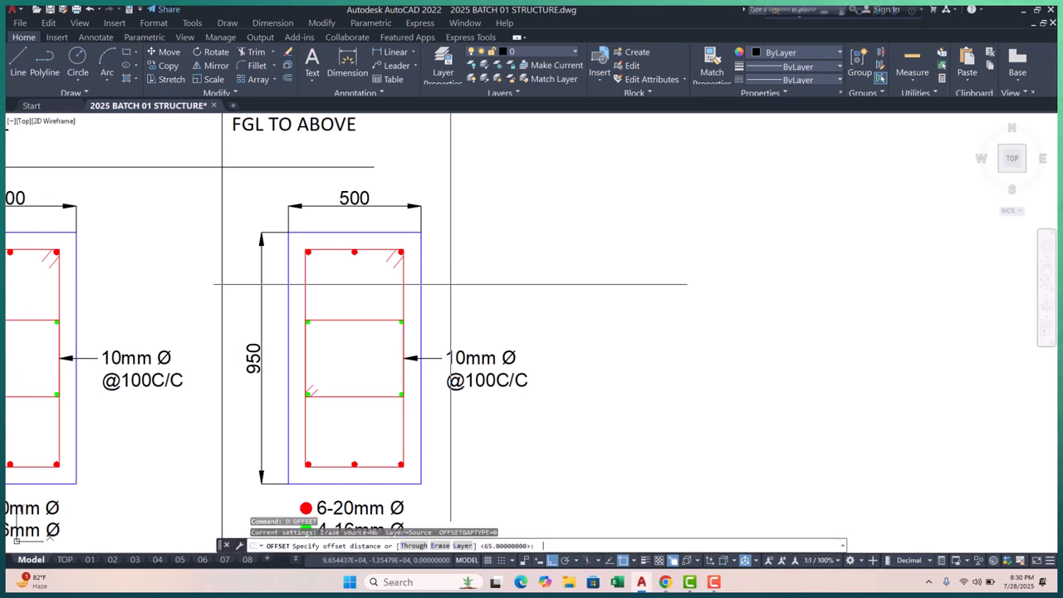
{"action": "type", "text": "25"}
{"action": "key", "text": "Return"}
{"action": "scroll", "coordinate": [387, 245], "scroll_direction": "up", "scroll_amount": 3}
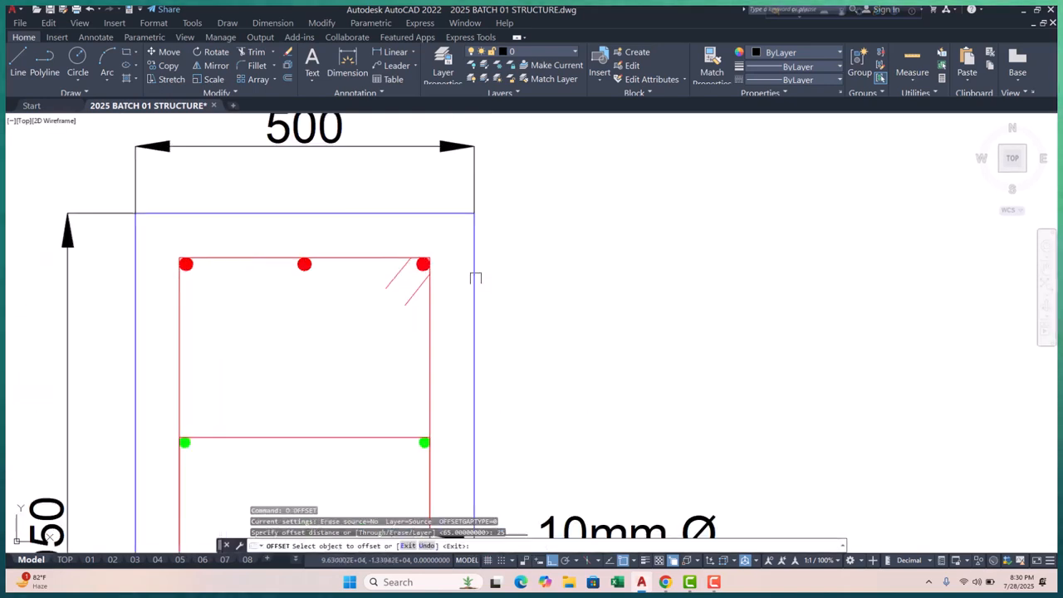
{"action": "left_click", "coordinate": [474, 277]}
{"action": "left_click", "coordinate": [458, 286]}
{"action": "key", "text": "Escape"}
- Place the inward offset of the copied section's blue outline and erase the original outer outline
{"action": "left_click", "coordinate": [475, 279]}
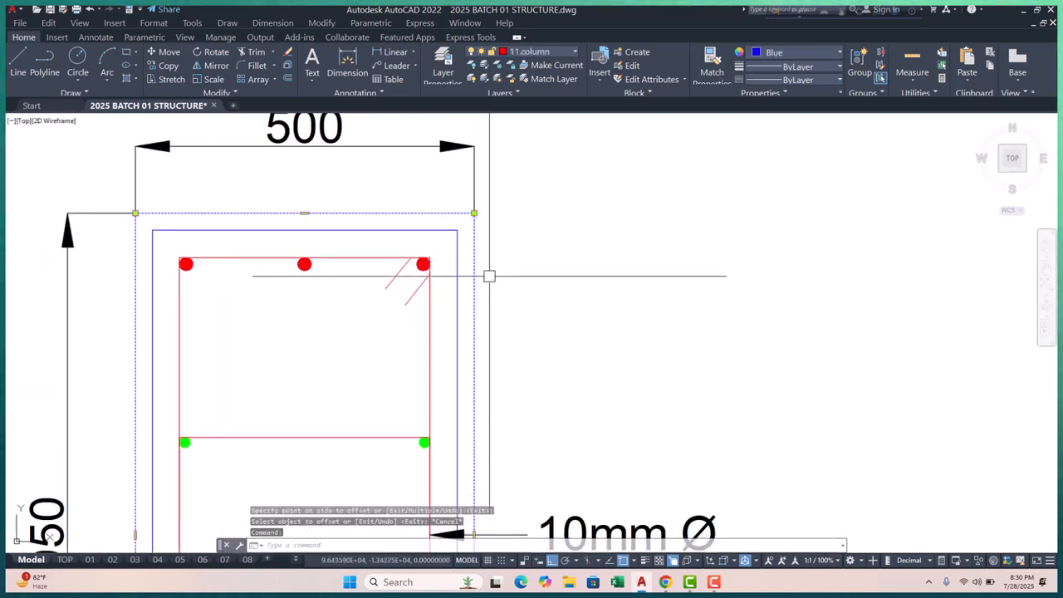
{"action": "scroll", "coordinate": [489, 276], "scroll_direction": "down", "scroll_amount": 3}
{"action": "type", "text": "e"}
{"action": "key", "text": "Return"}
{"action": "scroll", "coordinate": [451, 230], "scroll_direction": "up", "scroll_amount": 3}
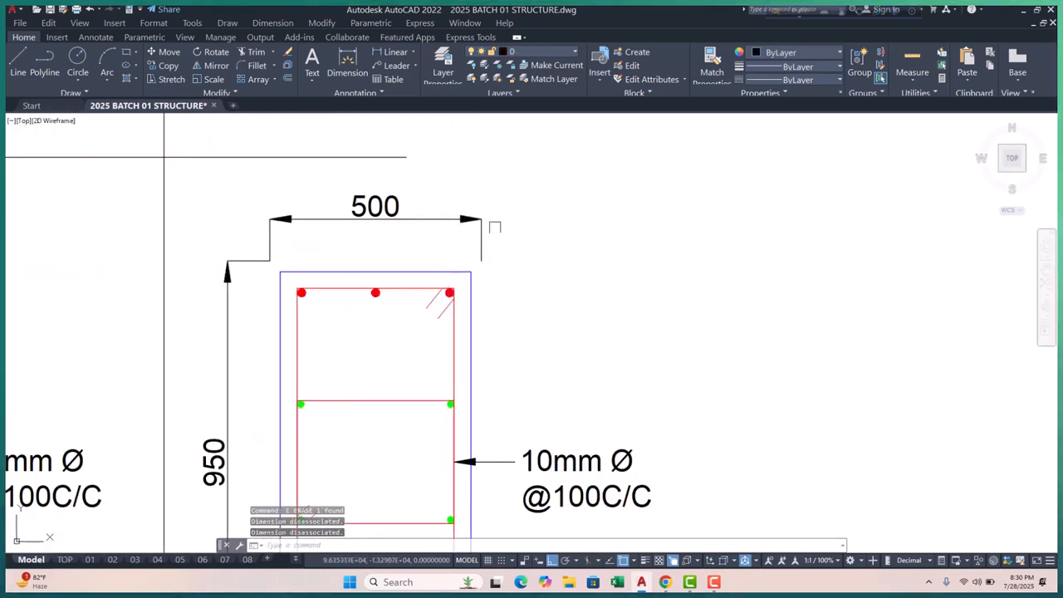
- Move the width dimension of the FGL TO ABOVE section onto the reduced outline and stretch its other end to the opposite corner
{"action": "left_click", "coordinate": [466, 243]}
{"action": "left_click", "coordinate": [481, 260]}
{"action": "key", "text": "Escape"}
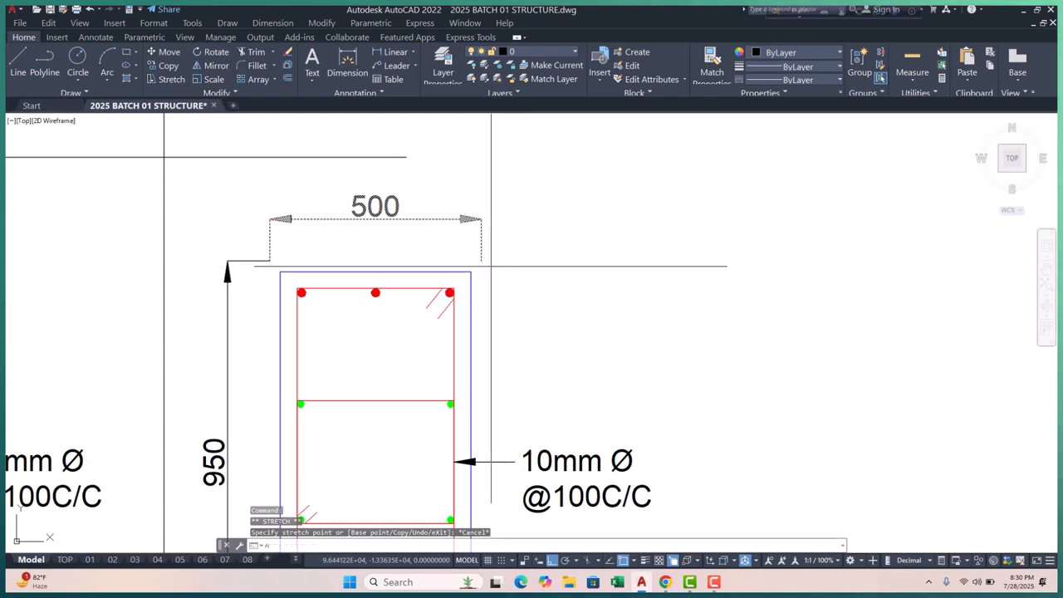
{"action": "type", "text": "m"}
{"action": "key", "text": "Return"}
{"action": "left_click", "coordinate": [482, 258]}
{"action": "scroll", "coordinate": [263, 267], "scroll_direction": "up", "scroll_amount": 2}
{"action": "left_click", "coordinate": [255, 268]}
{"action": "left_click", "coordinate": [255, 266]}
{"action": "left_click", "coordinate": [289, 267]}
{"action": "key", "text": "Escape"}
- Move the height dimension to the reduced outline's upper corner and stretch its lower end to the bottom corner
{"action": "scroll", "coordinate": [345, 207], "scroll_direction": "down", "scroll_amount": 2}
{"action": "scroll", "coordinate": [310, 244], "scroll_direction": "up", "scroll_amount": 1}
{"action": "left_click", "coordinate": [309, 243]}
{"action": "left_click", "coordinate": [249, 260]}
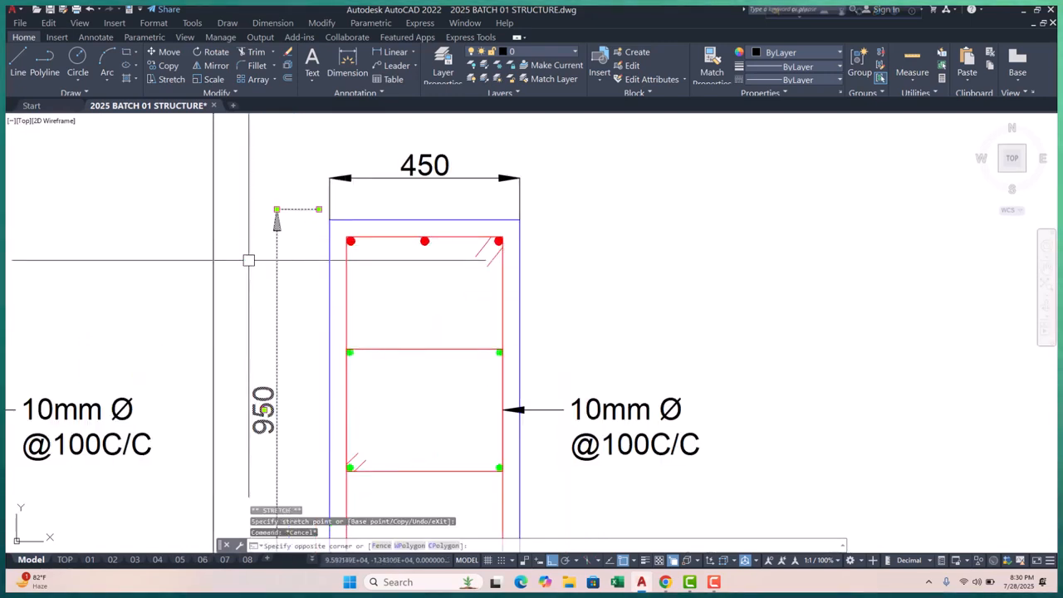
{"action": "key", "text": "Return"}
{"action": "scroll", "coordinate": [313, 205], "scroll_direction": "up", "scroll_amount": 3}
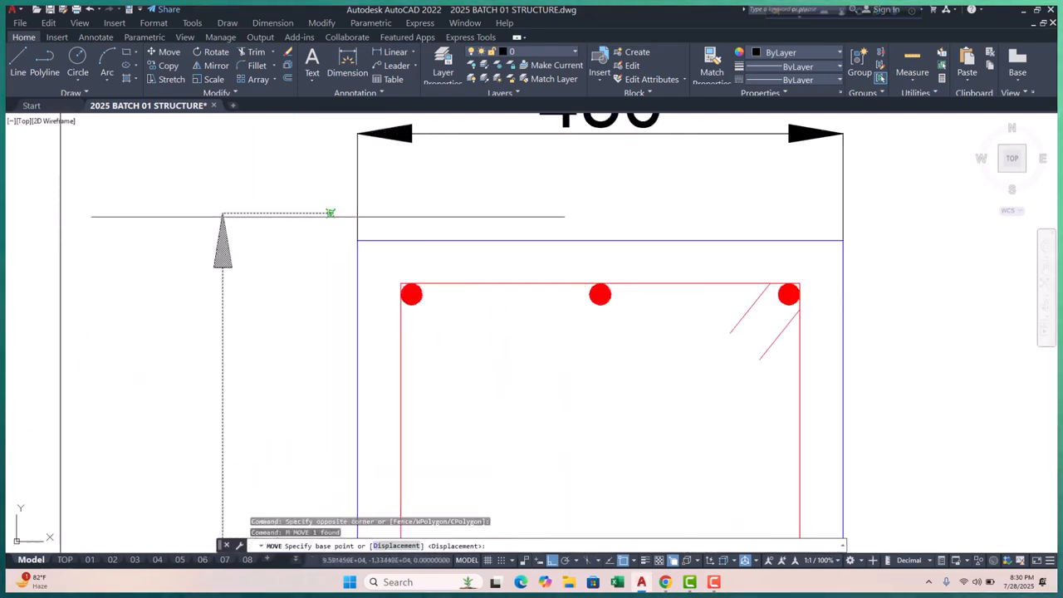
{"action": "left_click", "coordinate": [330, 212]}
{"action": "scroll", "coordinate": [346, 334], "scroll_direction": "down", "scroll_amount": 5}
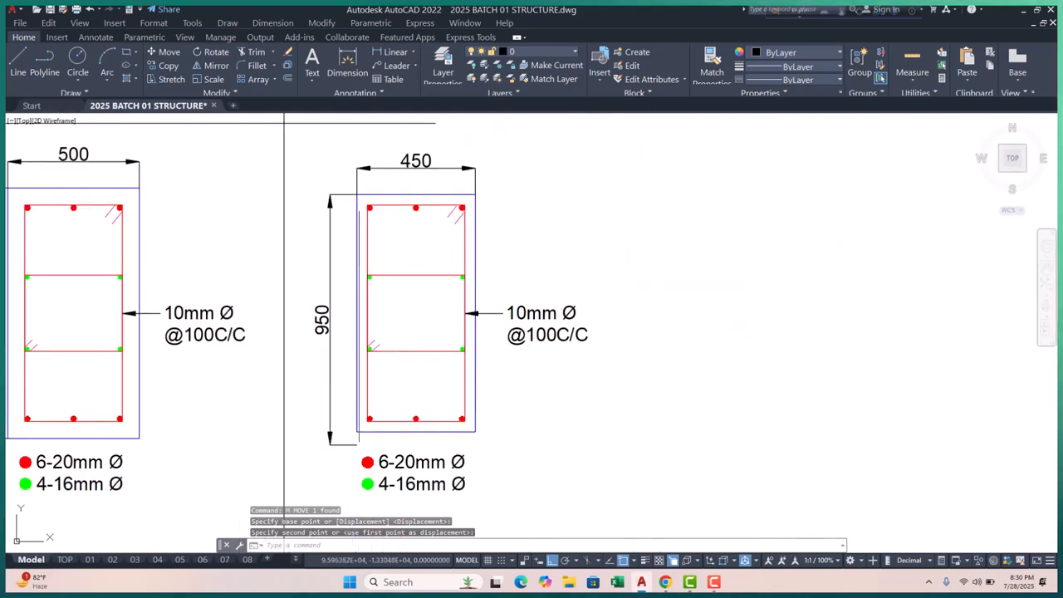
{"action": "scroll", "coordinate": [333, 352], "scroll_direction": "up", "scroll_amount": 4}
{"action": "left_click", "coordinate": [344, 363]}
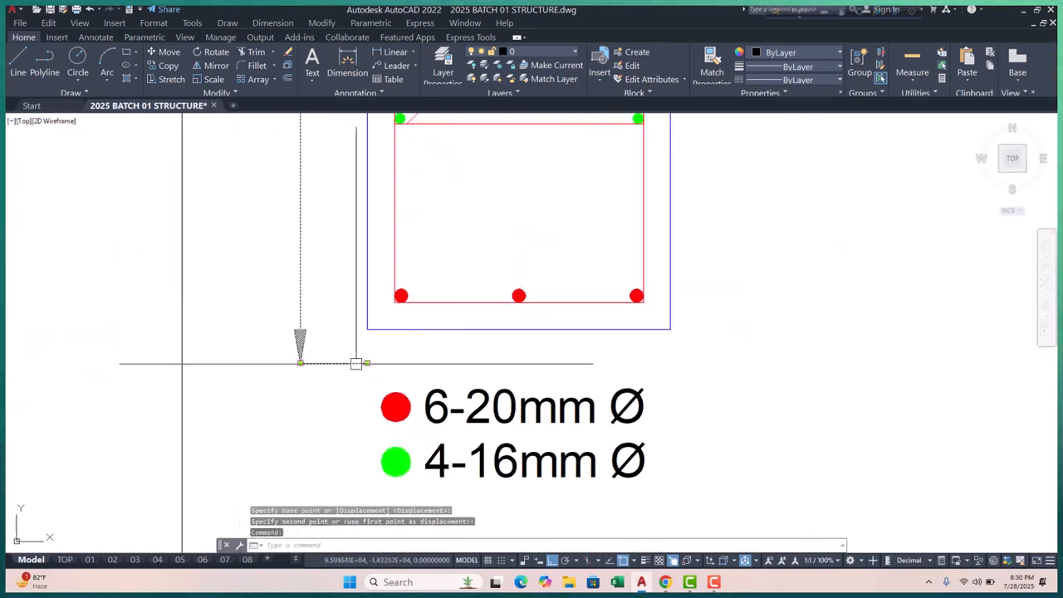
{"action": "left_click", "coordinate": [367, 363]}
{"action": "key", "text": "Escape"}
{"action": "scroll", "coordinate": [363, 330], "scroll_direction": "down", "scroll_amount": 6}
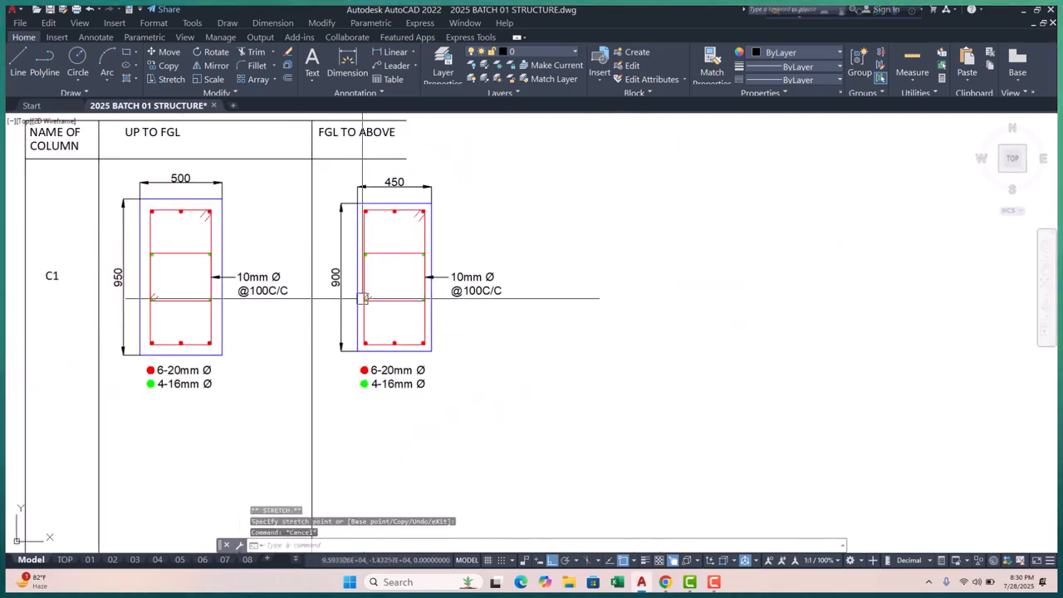
{"action": "scroll", "coordinate": [470, 297], "scroll_direction": "up", "scroll_amount": 10}
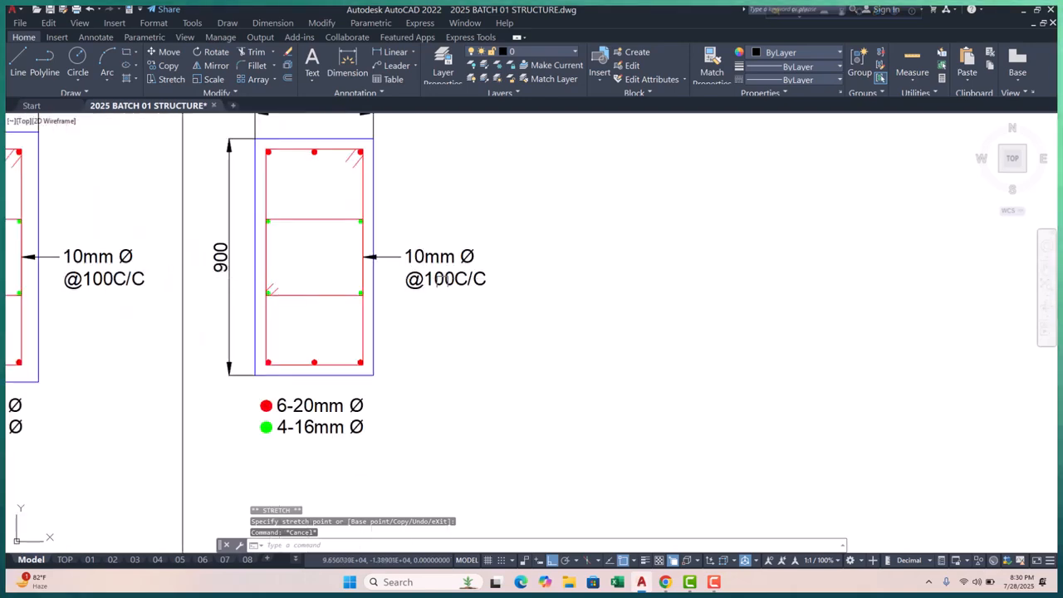
{"action": "double_click", "coordinate": [394, 253]}
{"action": "left_click_drag", "start_coordinate": [483, 345], "coordinate": [459, 345]}
{"action": "left_click", "coordinate": [785, 394]}
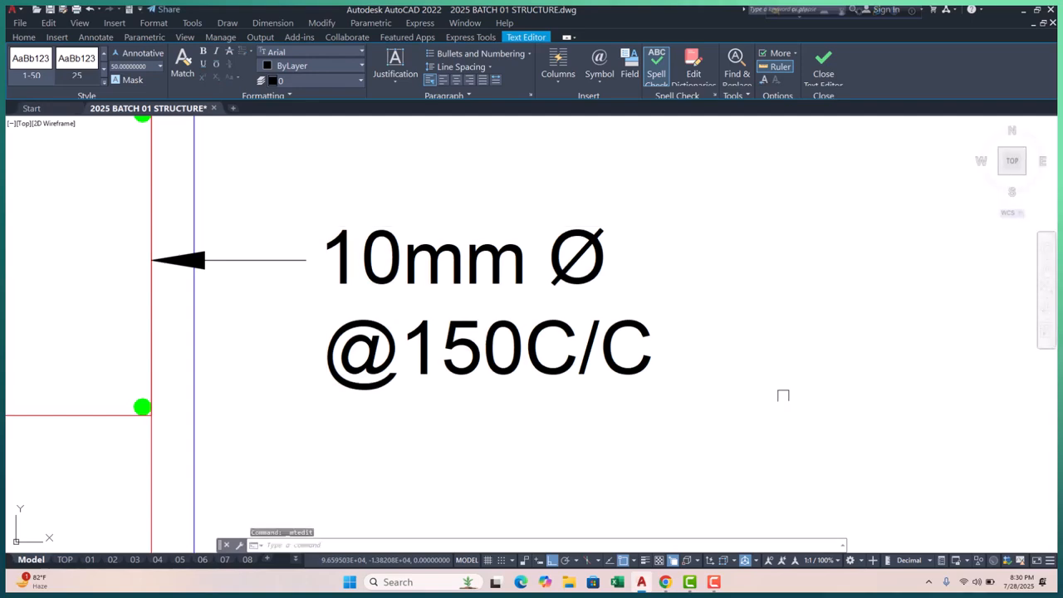
- Copy the divider line between the two section columns by one column width to close the FGL TO ABOVE column
{"action": "scroll", "coordinate": [399, 315], "scroll_direction": "down", "scroll_amount": 7}
{"action": "scroll", "coordinate": [396, 271], "scroll_direction": "down", "scroll_amount": 3}
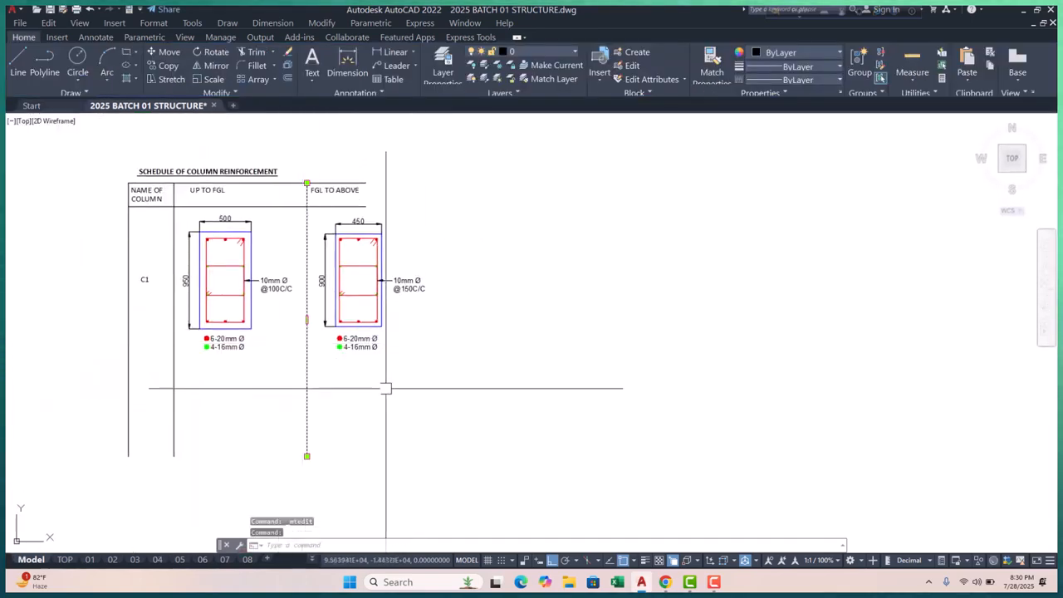
{"action": "type", "text": "CP"}
{"action": "key", "text": "Return"}
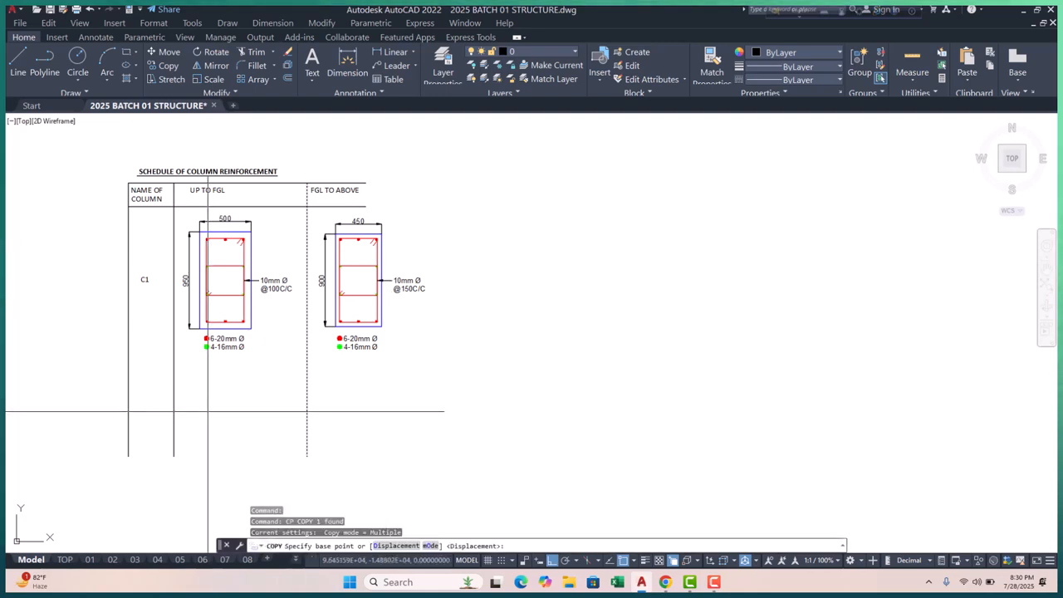
{"action": "left_click", "coordinate": [174, 406]}
{"action": "left_click", "coordinate": [307, 405]}
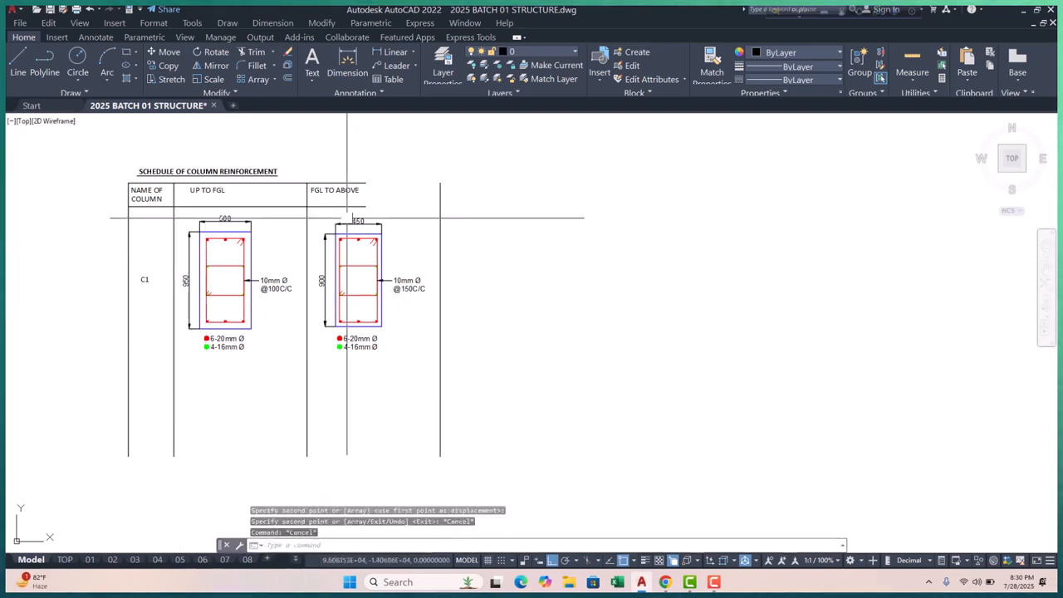
{"action": "key", "text": "Escape"}
{"action": "key", "text": "Escape"}
{"action": "key", "text": "Escape"}
- Stretch the two horizontal header lines of the schedule to the new closing line of the FGL TO ABOVE column
{"action": "scroll", "coordinate": [387, 153], "scroll_direction": "up", "scroll_amount": 4}
{"action": "left_click", "coordinate": [373, 193]}
{"action": "left_click", "coordinate": [328, 303]}
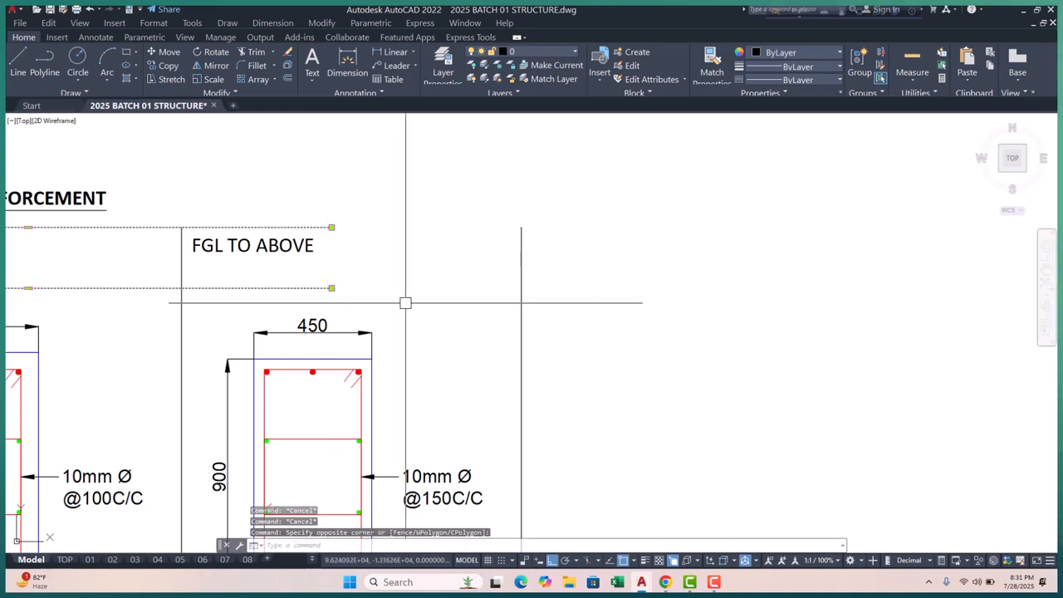
{"action": "type", "text": "S"}
{"action": "key", "text": "Return"}
{"action": "left_click", "coordinate": [332, 288]}
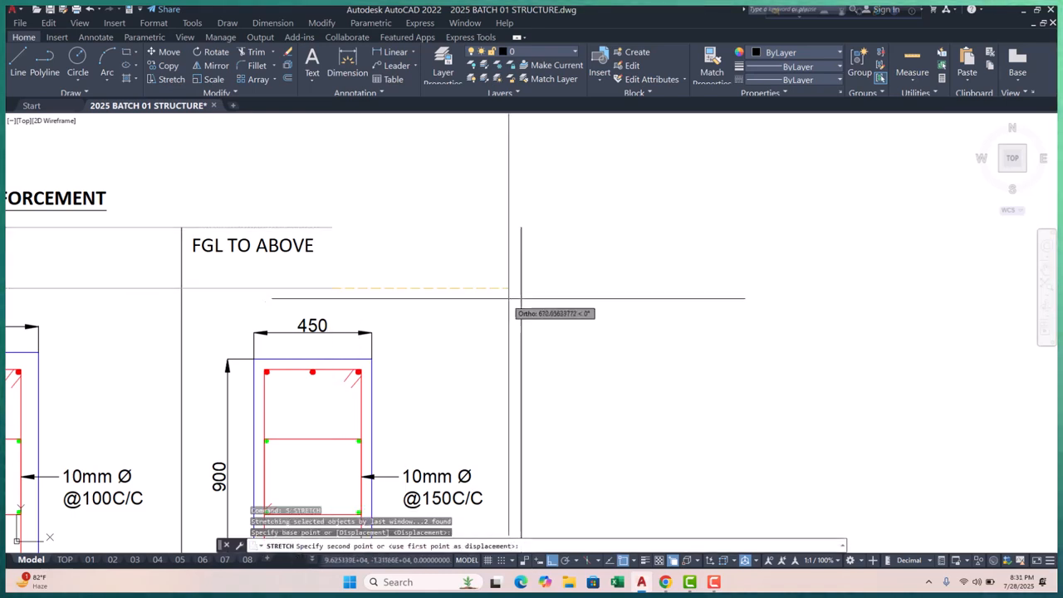
{"action": "left_click", "coordinate": [521, 289]}
{"action": "scroll", "coordinate": [523, 242], "scroll_direction": "down", "scroll_amount": 5}
{"action": "key", "text": "Escape"}
{"action": "key", "text": "Escape"}
{"action": "middle_click_drag", "start_coordinate": [504, 312], "coordinate": [493, 246]}
- Copy the line under the schedule header straight down below the bar legends to close row C1
{"action": "key", "text": "Escape"}
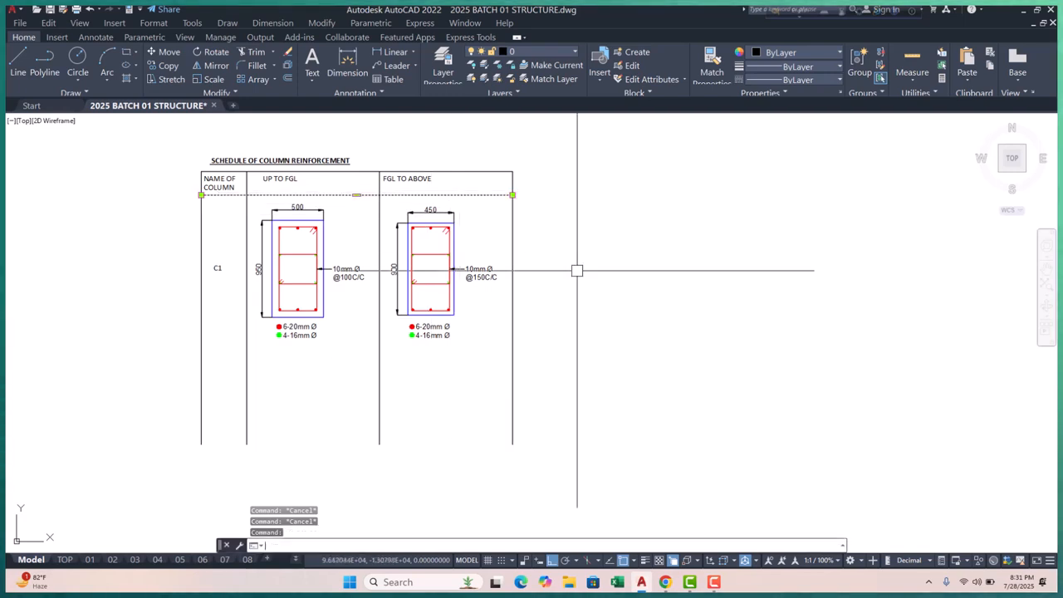
{"action": "type", "text": "CP"}
{"action": "key", "text": "Return"}
{"action": "left_click", "coordinate": [579, 224]}
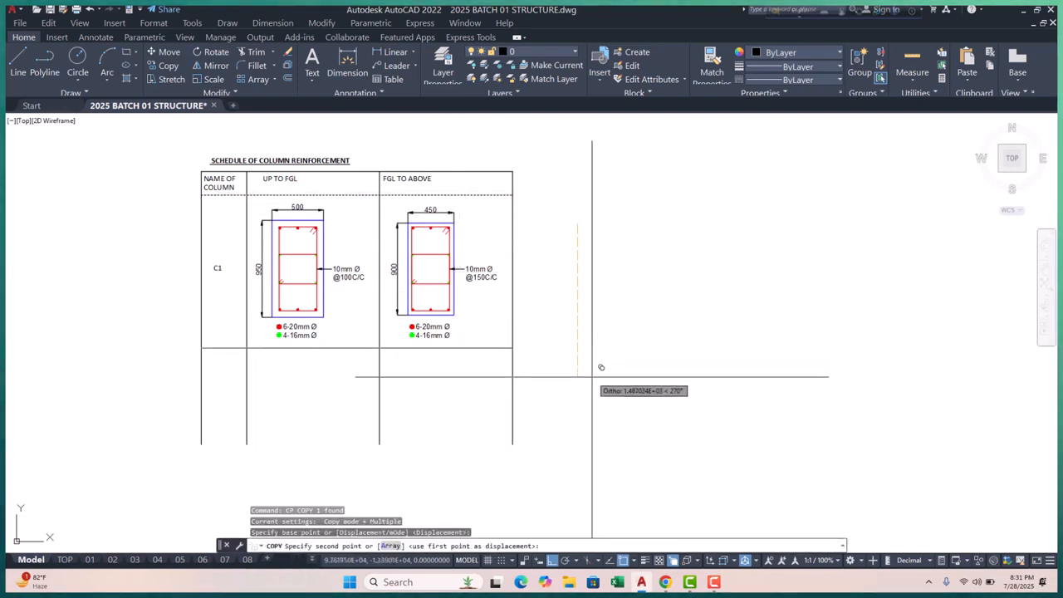
{"action": "key", "text": "Escape"}
{"action": "key", "text": "Escape"}
{"action": "key", "text": "Escape"}
- Examine the column layout plan and the completed C1 row of the reinforcement schedule
{"action": "scroll", "coordinate": [316, 290], "scroll_direction": "up", "scroll_amount": 2}
{"action": "middle_click_drag", "start_coordinate": [268, 158], "coordinate": [304, 224]}
{"action": "scroll", "coordinate": [304, 224], "scroll_direction": "down", "scroll_amount": 2}
{"action": "middle_click_drag", "start_coordinate": [289, 435], "coordinate": [258, 392]}
{"action": "scroll", "coordinate": [343, 316], "scroll_direction": "down", "scroll_amount": 3}
{"action": "middle_click_drag", "start_coordinate": [349, 299], "coordinate": [360, 399]}
{"action": "scroll", "coordinate": [360, 399], "scroll_direction": "down", "scroll_amount": 2}
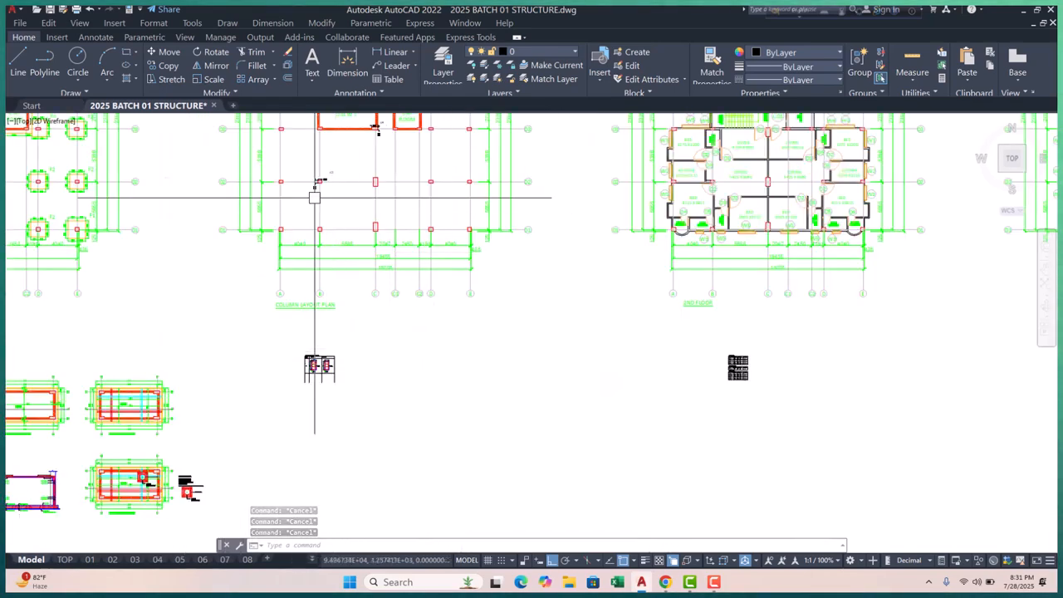
{"action": "scroll", "coordinate": [320, 181], "scroll_direction": "up", "scroll_amount": 10}
{"action": "scroll", "coordinate": [322, 244], "scroll_direction": "down", "scroll_amount": 10}
{"action": "mouse_move", "coordinate": [322, 243]}
{"action": "middle_mouse_down"}
{"action": "mouse_move", "coordinate": [318, 285]}
{"action": "mouse_move", "coordinate": [309, 236]}
{"action": "middle_mouse_up"}
{"action": "scroll", "coordinate": [309, 236], "scroll_direction": "down", "scroll_amount": 2}
{"action": "scroll", "coordinate": [290, 399], "scroll_direction": "up", "scroll_amount": 5}
{"action": "scroll", "coordinate": [316, 343], "scroll_direction": "up", "scroll_amount": 5}
{"action": "middle_click_drag", "start_coordinate": [323, 308], "coordinate": [254, 430]}
{"action": "scroll", "coordinate": [189, 245], "scroll_direction": "up", "scroll_amount": 4}
{"action": "scroll", "coordinate": [235, 225], "scroll_direction": "down", "scroll_amount": 4}
{"action": "scroll", "coordinate": [292, 366], "scroll_direction": "up", "scroll_amount": 2}
{"action": "scroll", "coordinate": [306, 371], "scroll_direction": "up", "scroll_amount": 2}
{"action": "middle_click_drag", "start_coordinate": [307, 372], "coordinate": [294, 335]}
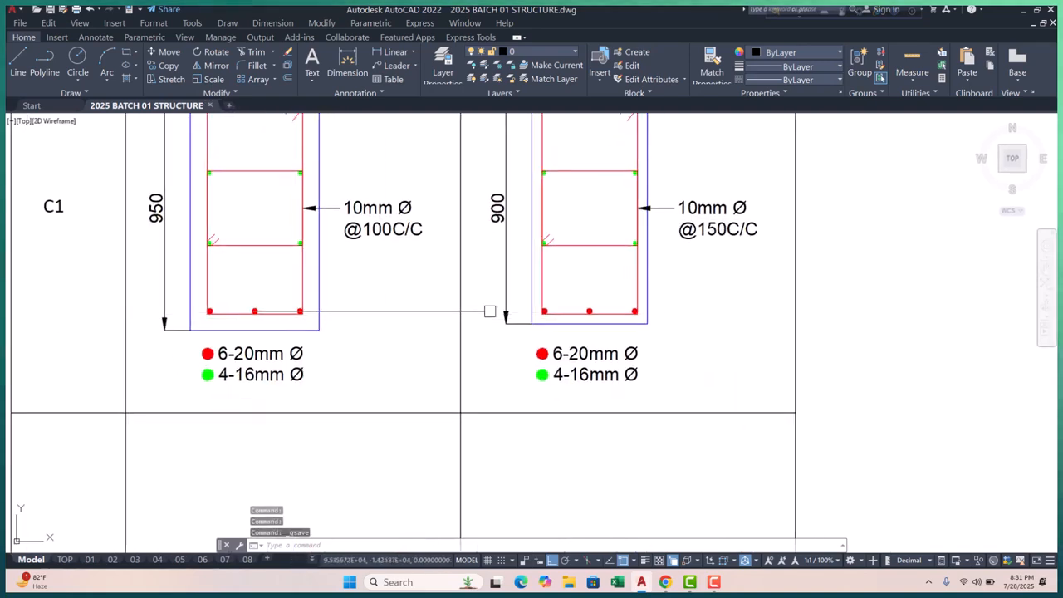
- Measure the concrete cover between the stirrup and the outline in the FGL TO ABOVE section
{"action": "middle_click_drag", "start_coordinate": [564, 238], "coordinate": [547, 336]}
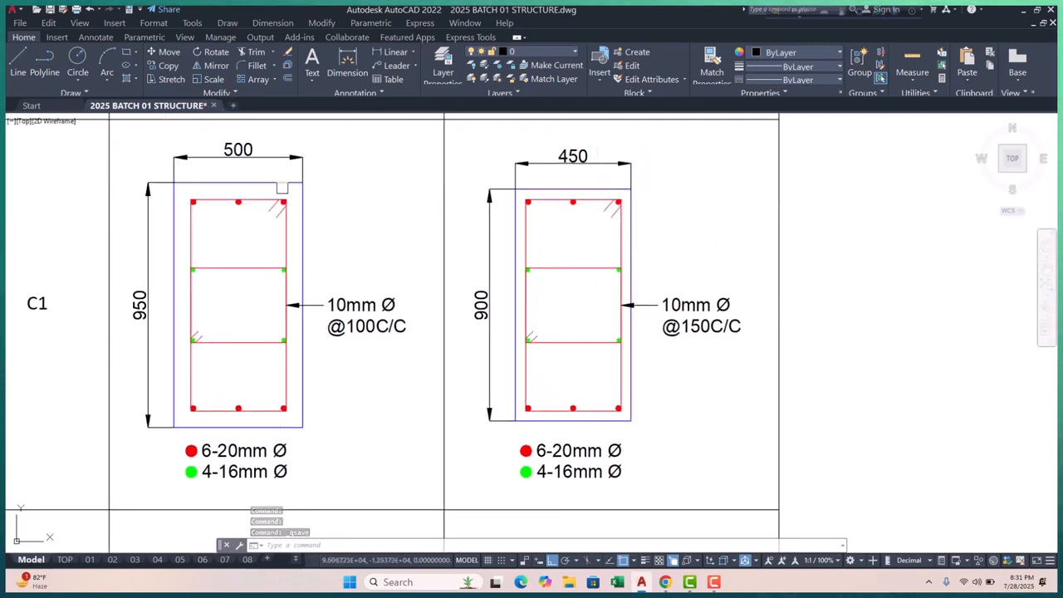
{"action": "left_click", "coordinate": [390, 52]}
{"action": "scroll", "coordinate": [739, 288], "scroll_direction": "up", "scroll_amount": 2}
{"action": "left_click", "coordinate": [553, 211]}
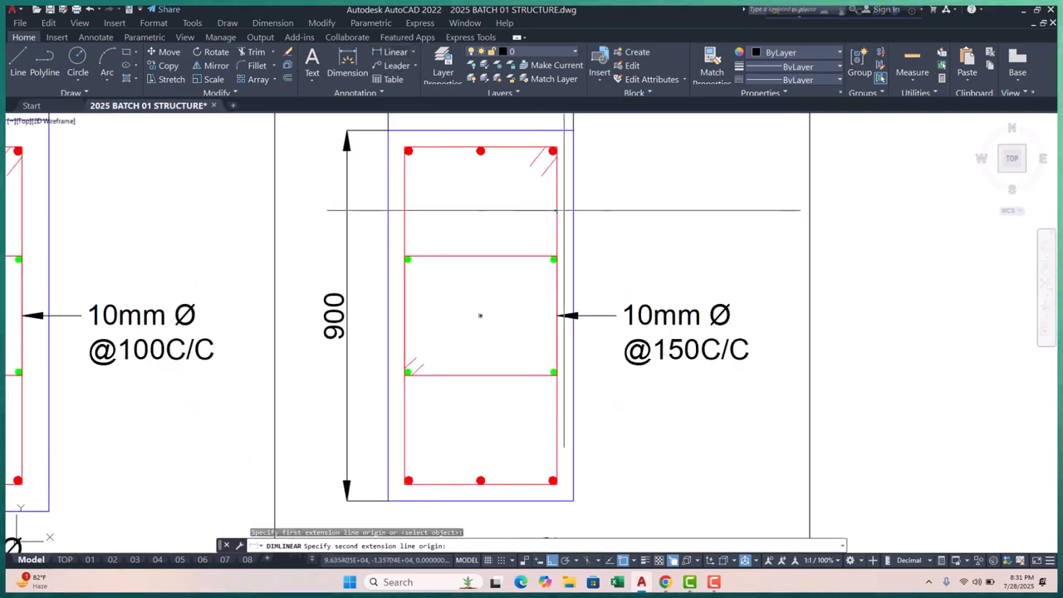
{"action": "left_click", "coordinate": [572, 211]}
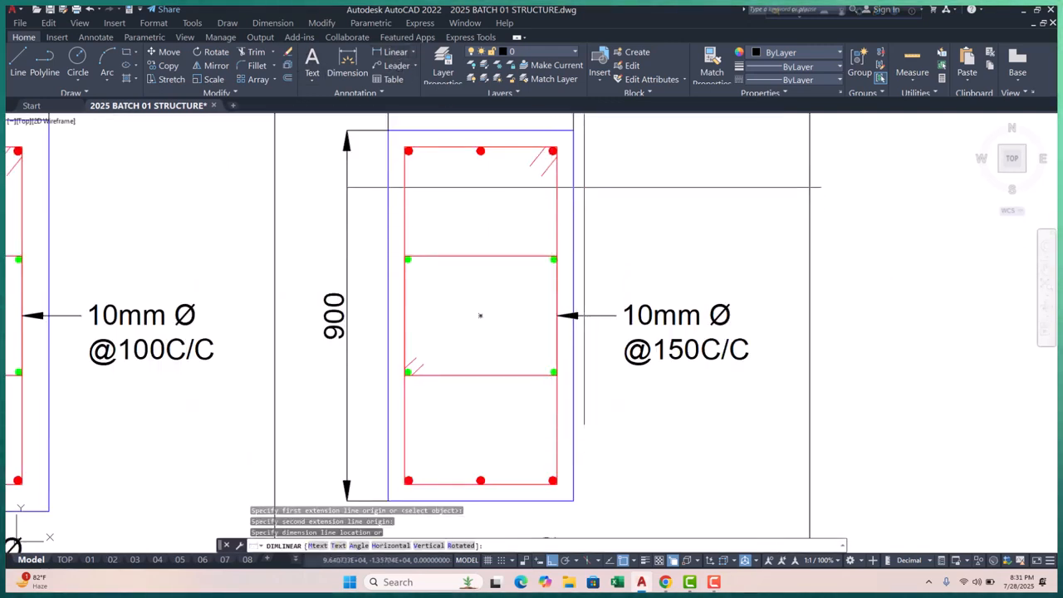
{"action": "key", "text": "Escape"}
- Check the column cover values below and above F.G.L in the General Structural Note
{"action": "scroll", "coordinate": [544, 206], "scroll_direction": "down", "scroll_amount": 10}
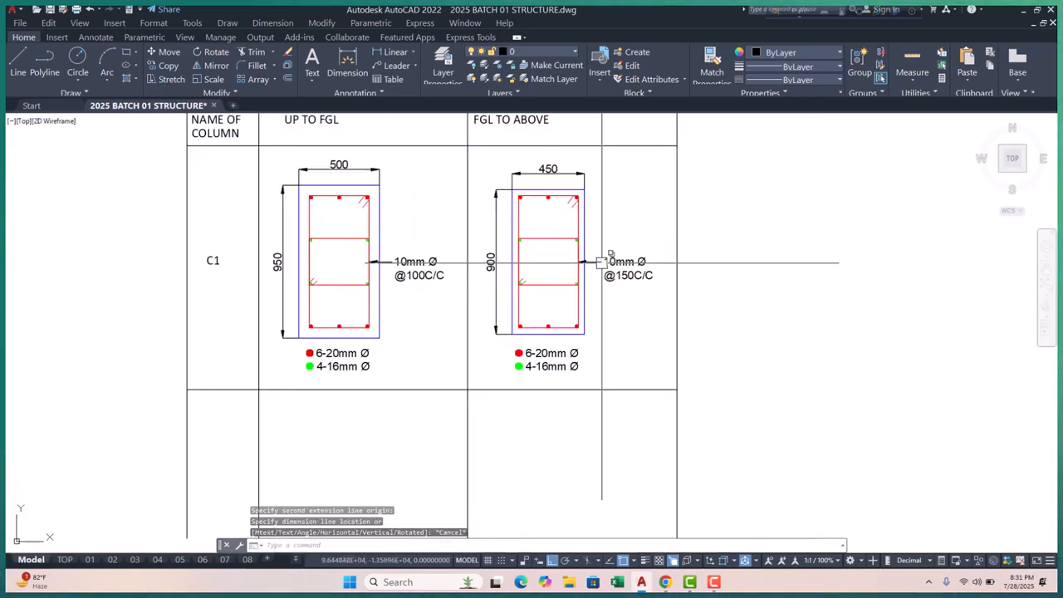
{"action": "middle_click_drag", "start_coordinate": [442, 361], "coordinate": [429, 462]}
{"action": "scroll", "coordinate": [406, 369], "scroll_direction": "down", "scroll_amount": 4}
{"action": "mouse_move", "coordinate": [444, 285]}
{"action": "middle_mouse_down"}
{"action": "mouse_move", "coordinate": [416, 338]}
{"action": "mouse_move", "coordinate": [379, 506]}
{"action": "middle_mouse_up"}
{"action": "scroll", "coordinate": [256, 199], "scroll_direction": "up", "scroll_amount": 6}
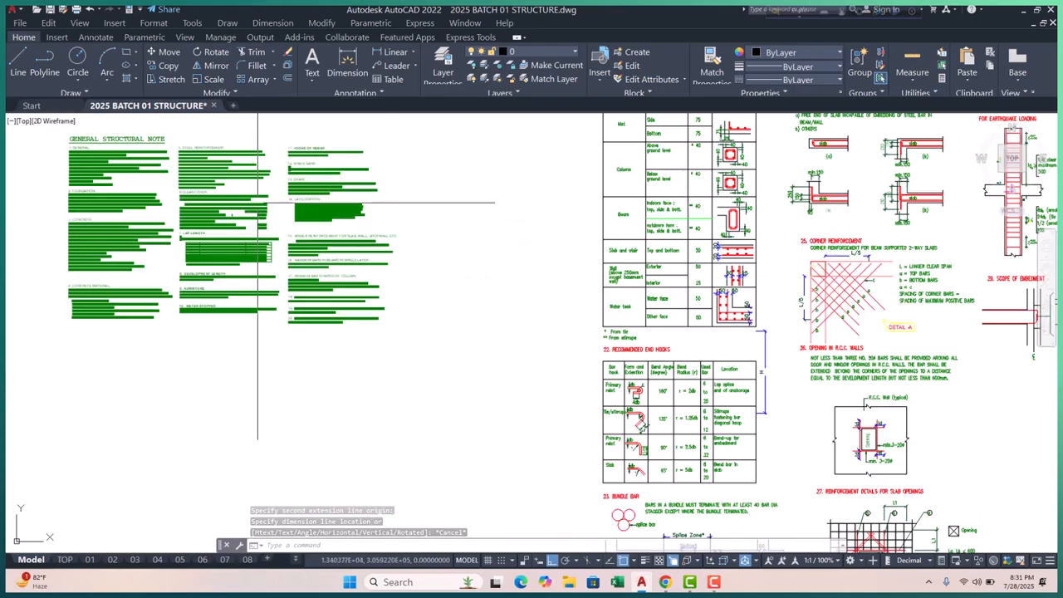
{"action": "scroll", "coordinate": [179, 262], "scroll_direction": "up", "scroll_amount": 6}
{"action": "middle_click_drag", "start_coordinate": [248, 159], "coordinate": [232, 359]}
{"action": "scroll", "coordinate": [287, 316], "scroll_direction": "up", "scroll_amount": 2}
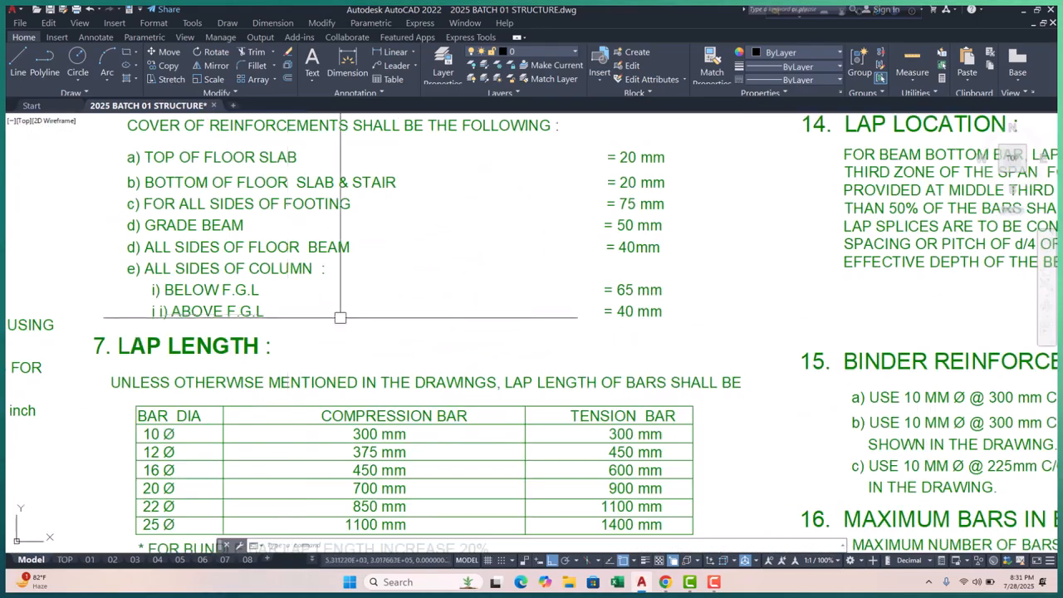
{"action": "scroll", "coordinate": [674, 348], "scroll_direction": "up", "scroll_amount": 6}
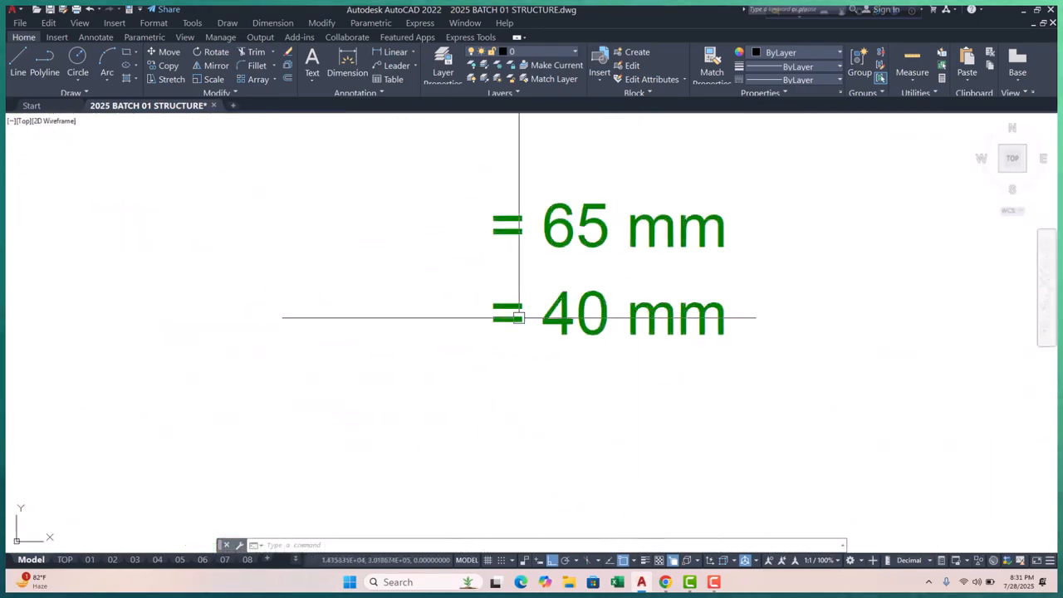
{"action": "key", "text": "Escape"}
{"action": "scroll", "coordinate": [380, 290], "scroll_direction": "down", "scroll_amount": 12}
{"action": "scroll", "coordinate": [299, 245], "scroll_direction": "down", "scroll_amount": 8}
{"action": "middle_click_drag", "start_coordinate": [460, 257], "coordinate": [265, 229]}
{"action": "scroll", "coordinate": [344, 344], "scroll_direction": "down", "scroll_amount": 4}
{"action": "scroll", "coordinate": [344, 344], "scroll_direction": "up", "scroll_amount": 8}
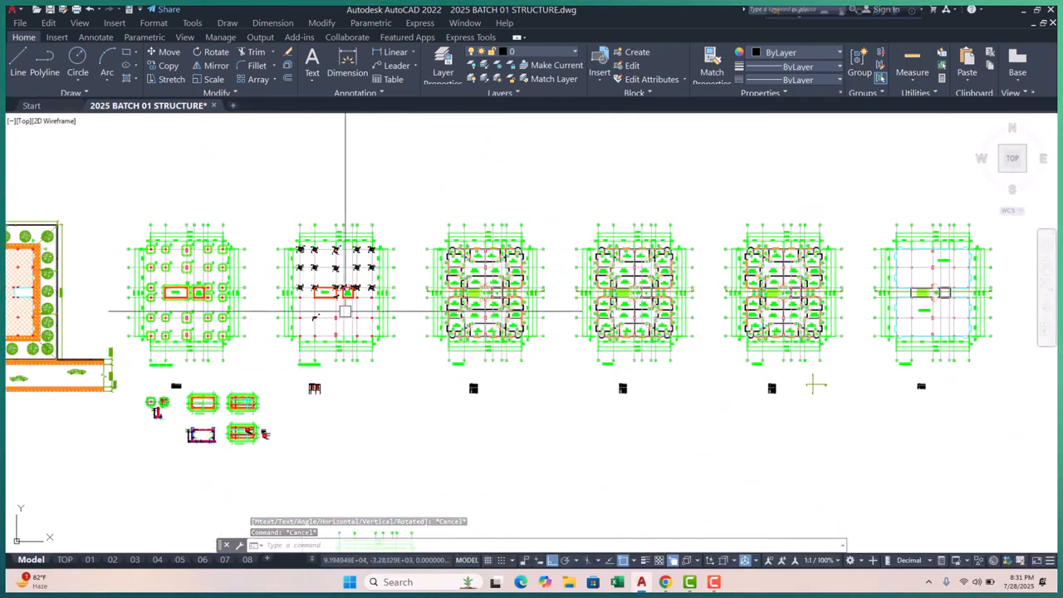
{"action": "scroll", "coordinate": [345, 316], "scroll_direction": "up", "scroll_amount": 4}
{"action": "middle_click_drag", "start_coordinate": [321, 262], "coordinate": [166, 258]}
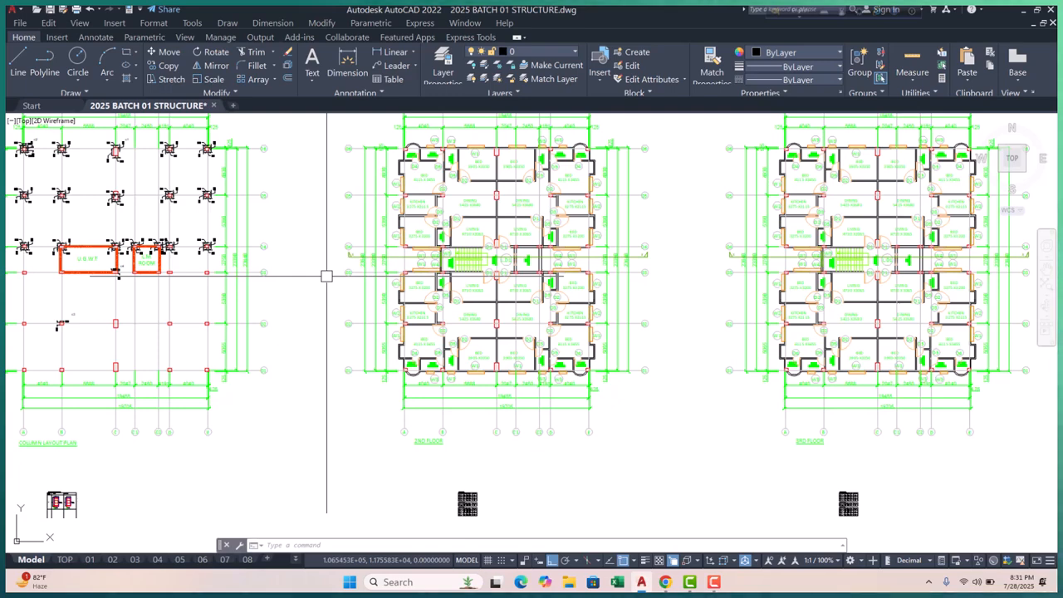
{"action": "left_click", "coordinate": [716, 582]}
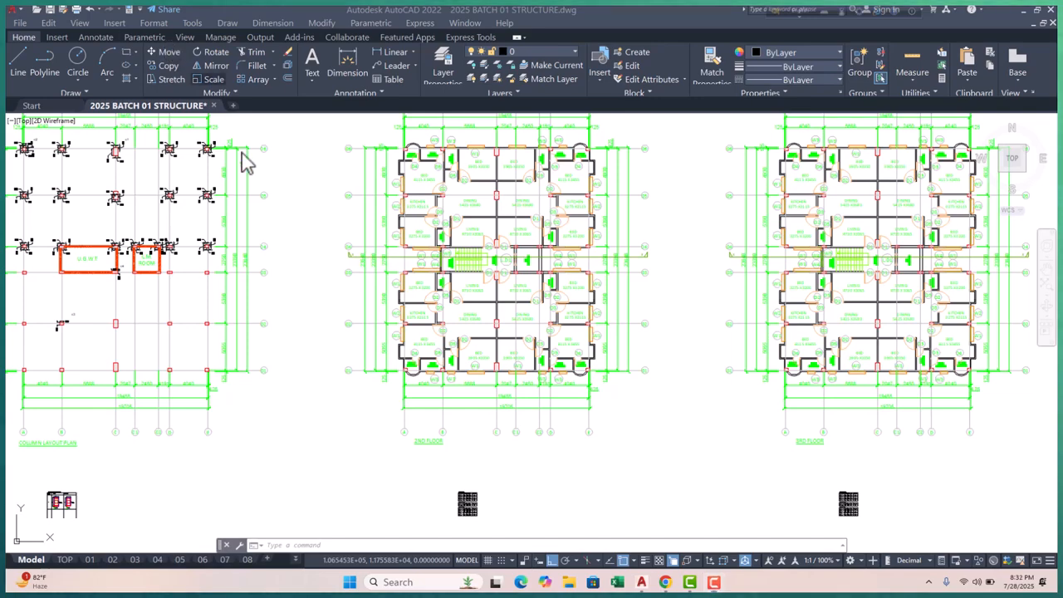
- Erase the 2ND FLOOR plan beside the column layout plan
{"action": "scroll", "coordinate": [341, 371], "scroll_direction": "down", "scroll_amount": 3}
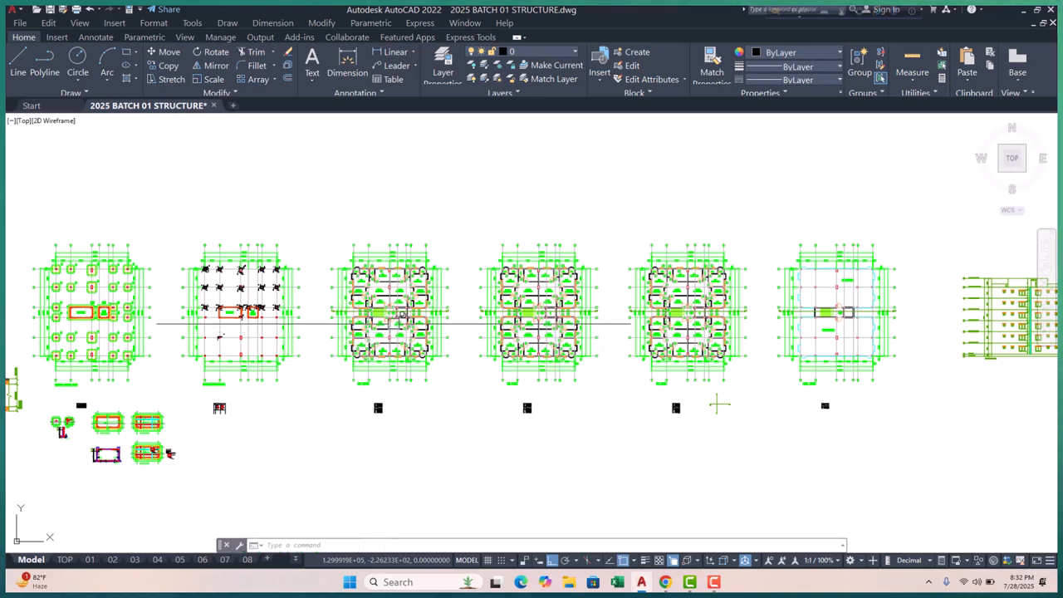
{"action": "middle_click_drag", "start_coordinate": [371, 289], "coordinate": [326, 271]}
{"action": "left_click", "coordinate": [271, 203]}
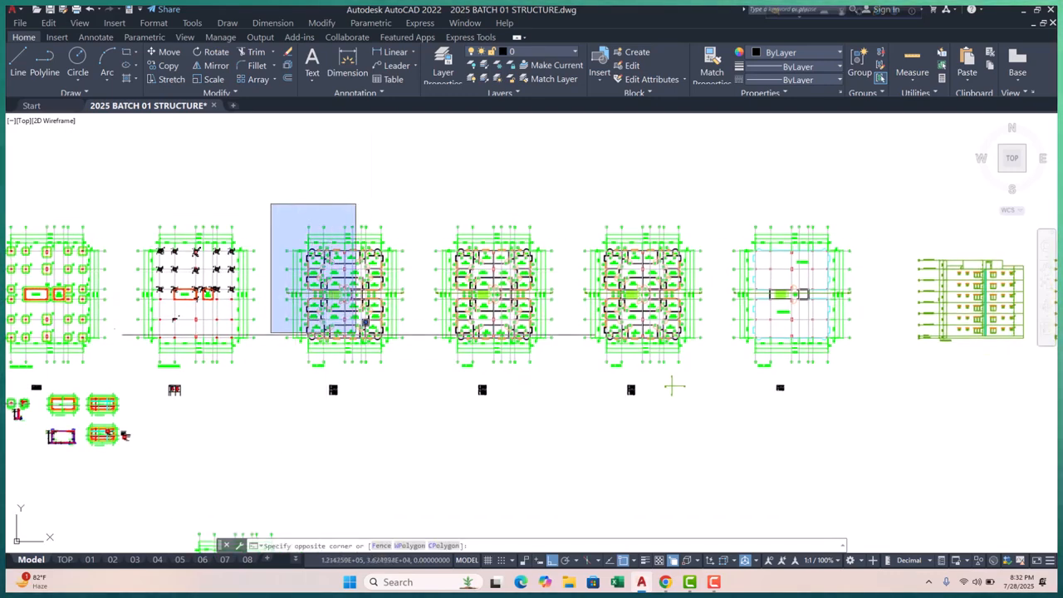
{"action": "left_click", "coordinate": [421, 380]}
{"action": "type", "text": "e"}
{"action": "key", "text": "Return"}
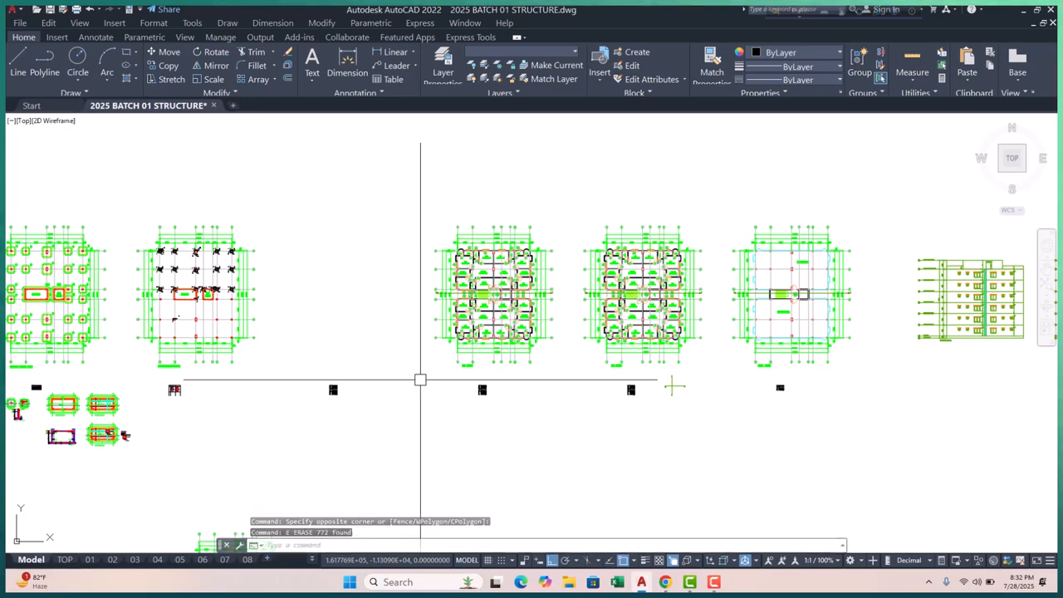
- Erase the small tables below the floor plans and the leftover green cross lines beside them
{"action": "left_click", "coordinate": [285, 378]}
{"action": "left_click", "coordinate": [855, 435]}
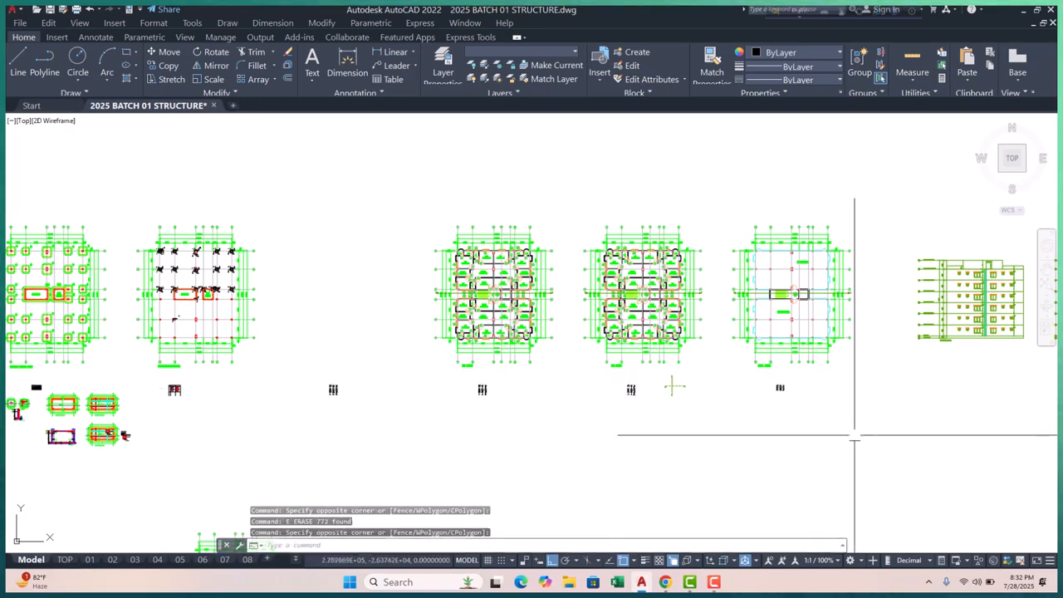
{"action": "type", "text": "e"}
{"action": "key", "text": "Return"}
{"action": "scroll", "coordinate": [702, 406], "scroll_direction": "up", "scroll_amount": 2}
{"action": "scroll", "coordinate": [704, 405], "scroll_direction": "up", "scroll_amount": 1}
{"action": "left_click", "coordinate": [660, 318]}
{"action": "left_click", "coordinate": [549, 435]}
{"action": "key", "text": "space"}
{"action": "scroll", "coordinate": [612, 399], "scroll_direction": "down", "scroll_amount": 4}
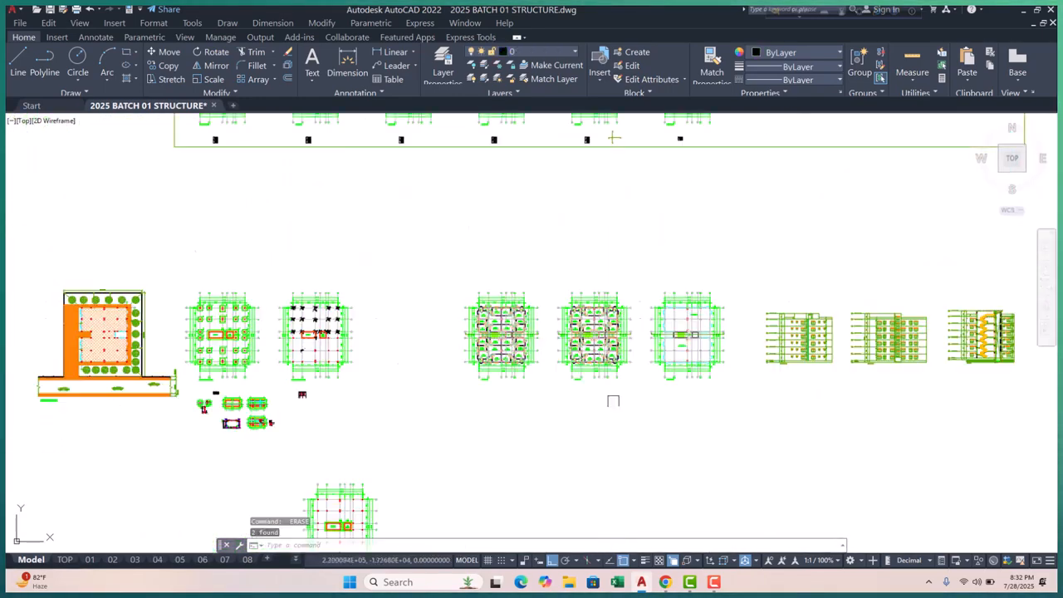
- Copy the whole column layout plan into the empty space between it and the architectural floor plans
{"action": "scroll", "coordinate": [469, 397], "scroll_direction": "up", "scroll_amount": 4}
{"action": "left_click", "coordinate": [321, 211]}
{"action": "scroll", "coordinate": [383, 380], "scroll_direction": "up", "scroll_amount": 2}
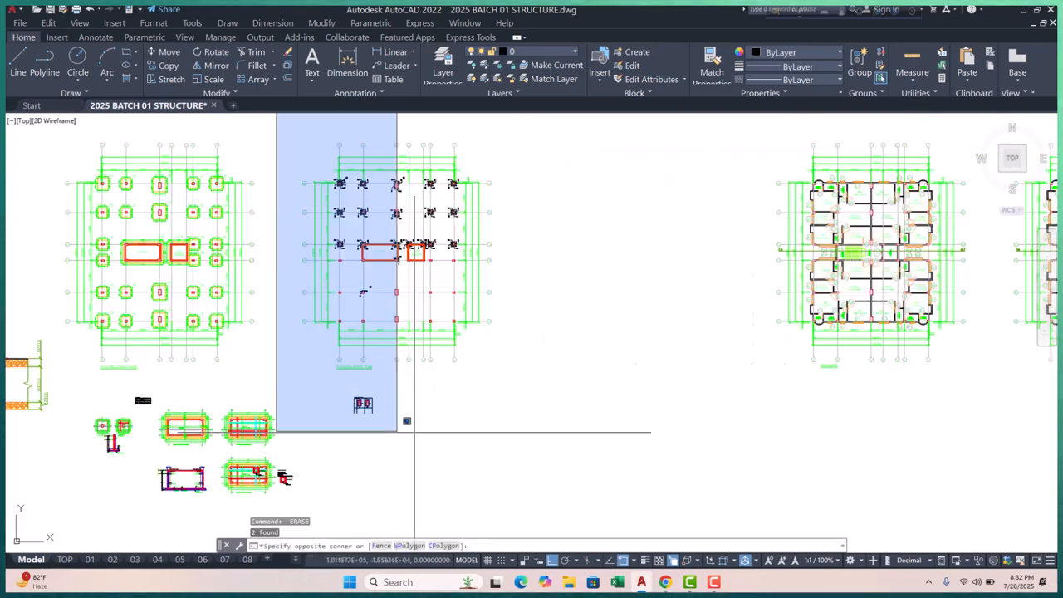
{"action": "left_click", "coordinate": [521, 382]}
{"action": "middle_click_drag", "start_coordinate": [534, 403], "coordinate": [363, 404]}
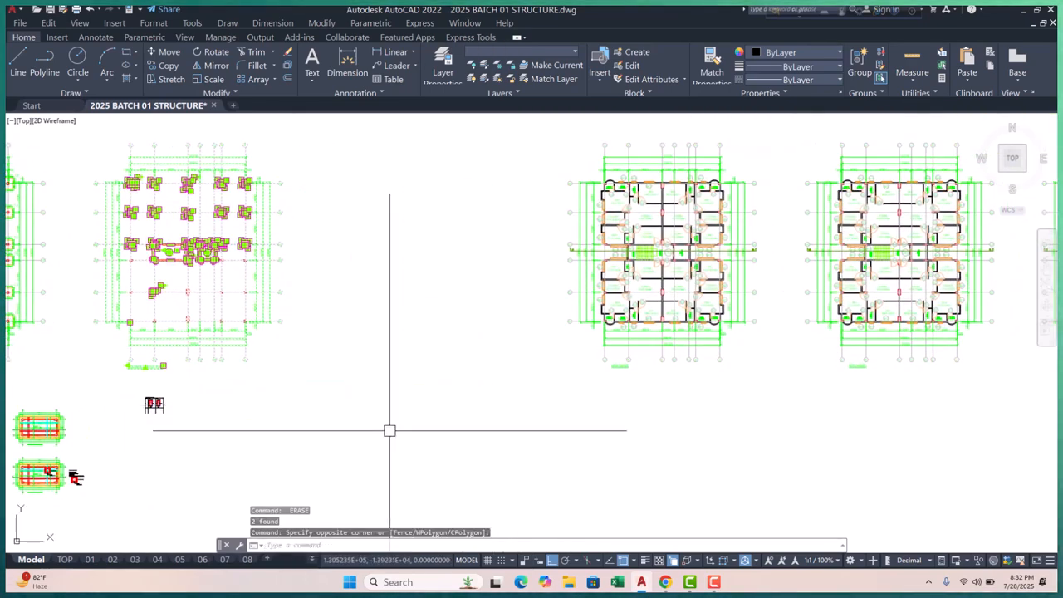
{"action": "type", "text": "cp"}
{"action": "key", "text": "Return"}
{"action": "left_click", "coordinate": [382, 420]}
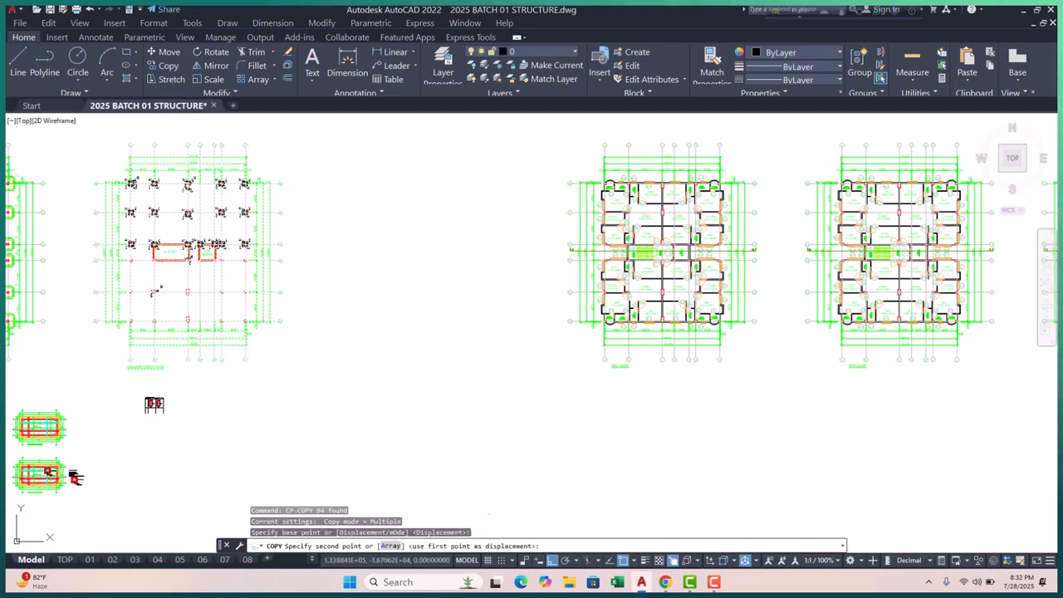
{"action": "left_click", "coordinate": [641, 427]}
{"action": "key", "text": "Escape"}
- Erase the column dimensions and the c1 and c2 labels along grid row 06 of the copied plan
{"action": "scroll", "coordinate": [553, 361], "scroll_direction": "up", "scroll_amount": 6}
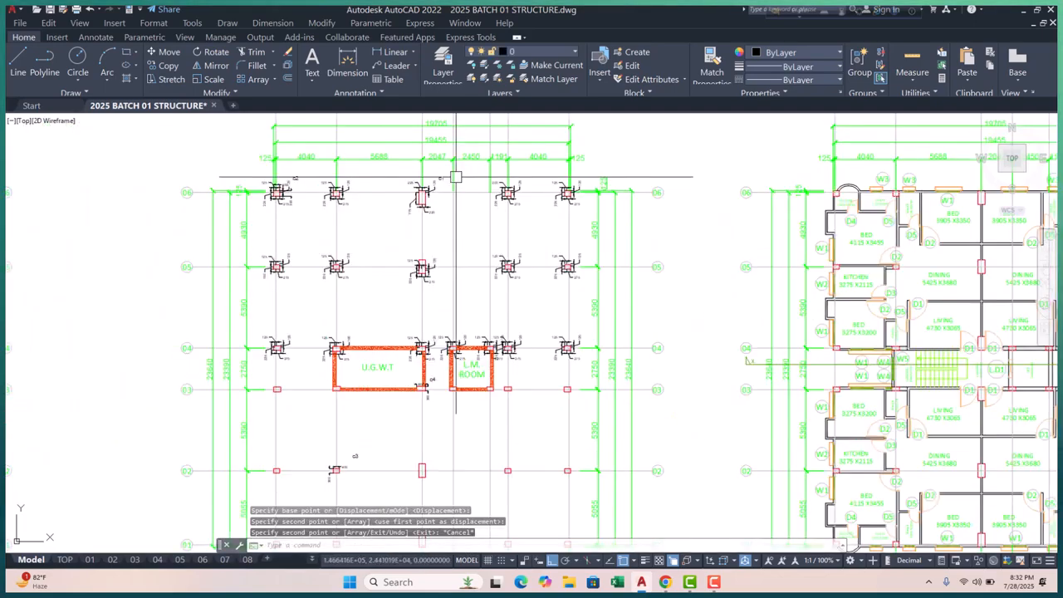
{"action": "scroll", "coordinate": [283, 240], "scroll_direction": "down", "scroll_amount": 2}
{"action": "scroll", "coordinate": [155, 205], "scroll_direction": "up", "scroll_amount": 4}
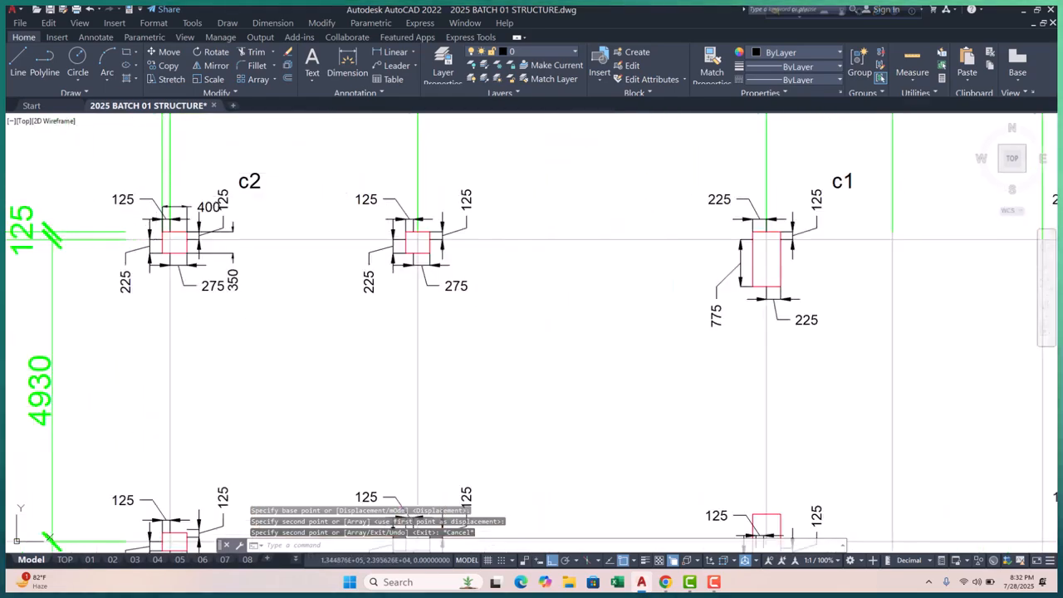
{"action": "left_click", "coordinate": [71, 166]}
{"action": "scroll", "coordinate": [89, 178], "scroll_direction": "down", "scroll_amount": 4}
{"action": "left_click", "coordinate": [664, 299]}
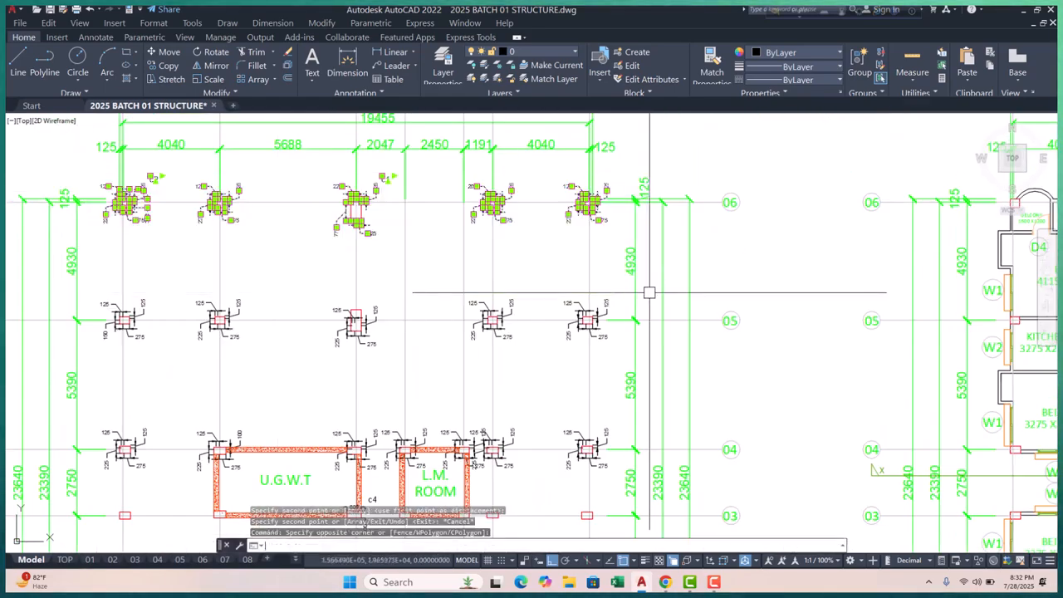
{"action": "type", "text": "e"}
{"action": "key", "text": "Return"}
- Erase the column dimensions along grid row 05 of the copied plan
{"action": "scroll", "coordinate": [374, 199], "scroll_direction": "down", "scroll_amount": 3}
{"action": "scroll", "coordinate": [240, 241], "scroll_direction": "up", "scroll_amount": 3}
{"action": "left_click", "coordinate": [202, 246]}
{"action": "left_click", "coordinate": [788, 331]}
{"action": "key", "text": "Delete"}
- Erase the row 04 column dimensions from the L.M. ROOM's right corner to the outermost column on the right
{"action": "scroll", "coordinate": [515, 249], "scroll_direction": "up", "scroll_amount": 4}
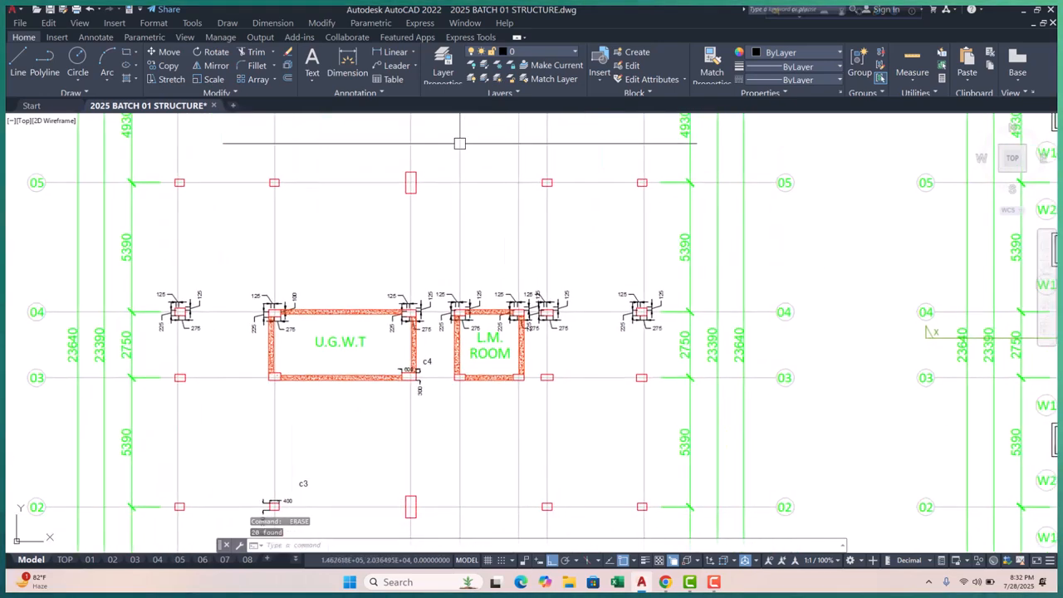
{"action": "scroll", "coordinate": [613, 316], "scroll_direction": "up", "scroll_amount": 3}
{"action": "left_click", "coordinate": [581, 202]}
{"action": "left_click", "coordinate": [773, 376]}
{"action": "key", "text": "Delete"}
{"action": "scroll", "coordinate": [612, 292], "scroll_direction": "down", "scroll_amount": 1}
{"action": "scroll", "coordinate": [357, 222], "scroll_direction": "up", "scroll_amount": 3}
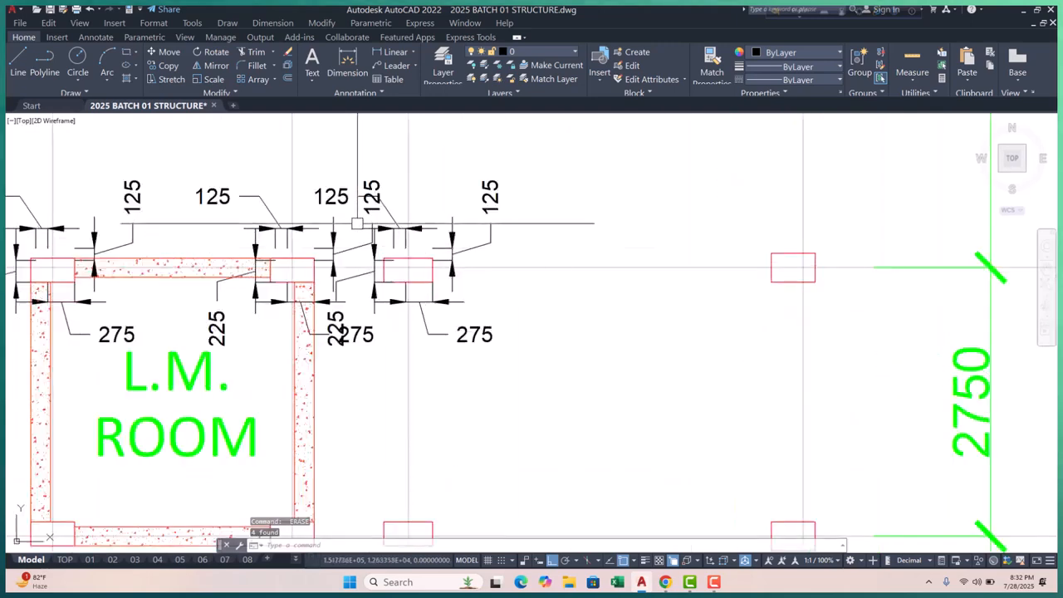
{"action": "scroll", "coordinate": [486, 305], "scroll_direction": "down", "scroll_amount": 2}
{"action": "left_click", "coordinate": [286, 202]}
{"action": "left_click", "coordinate": [544, 356]}
{"action": "key", "text": "Delete"}
- Erase the column dimensions at the U.G.W.T's upper corners and the L.M. ROOM's upper-left corner, together with the U.G.W.T label
{"action": "scroll", "coordinate": [565, 366], "scroll_direction": "down", "scroll_amount": 3}
{"action": "left_click", "coordinate": [196, 286]}
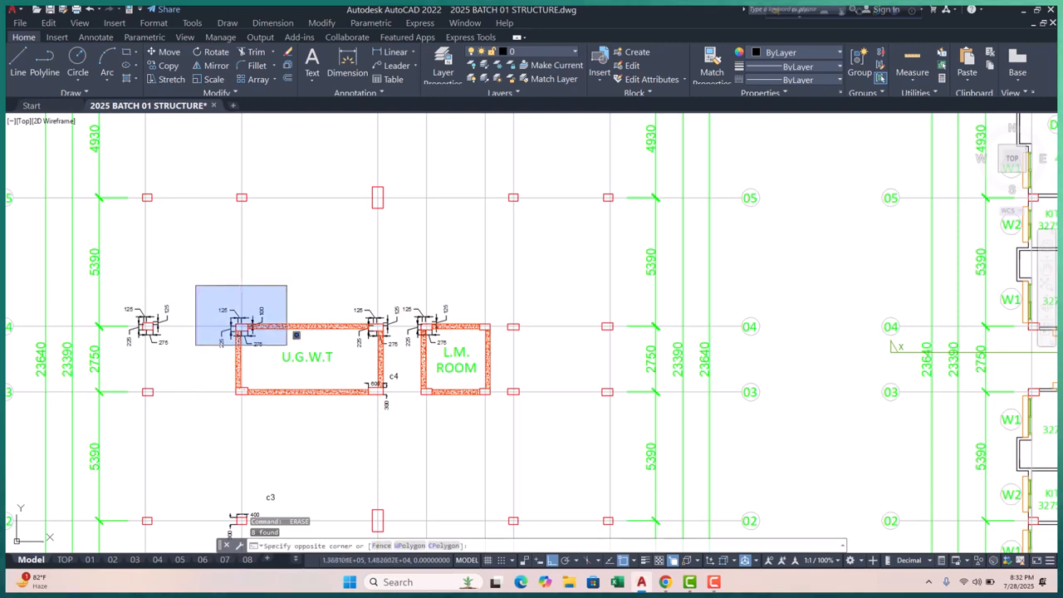
{"action": "left_click", "coordinate": [464, 365]}
{"action": "scroll", "coordinate": [313, 339], "scroll_direction": "up", "scroll_amount": 2}
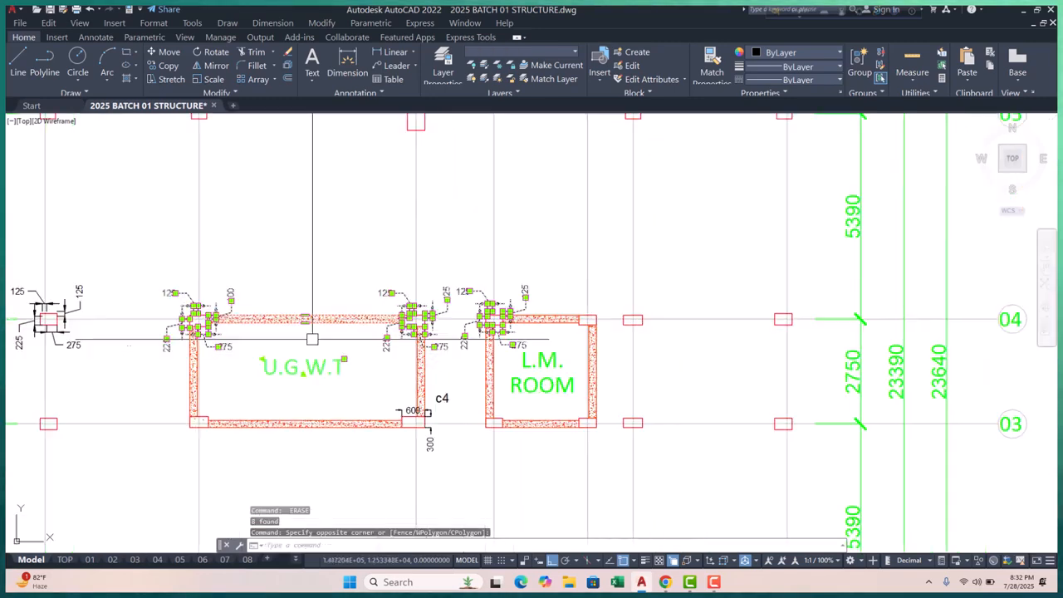
{"action": "left_click", "coordinate": [347, 274]}
{"action": "left_click", "coordinate": [313, 342]}
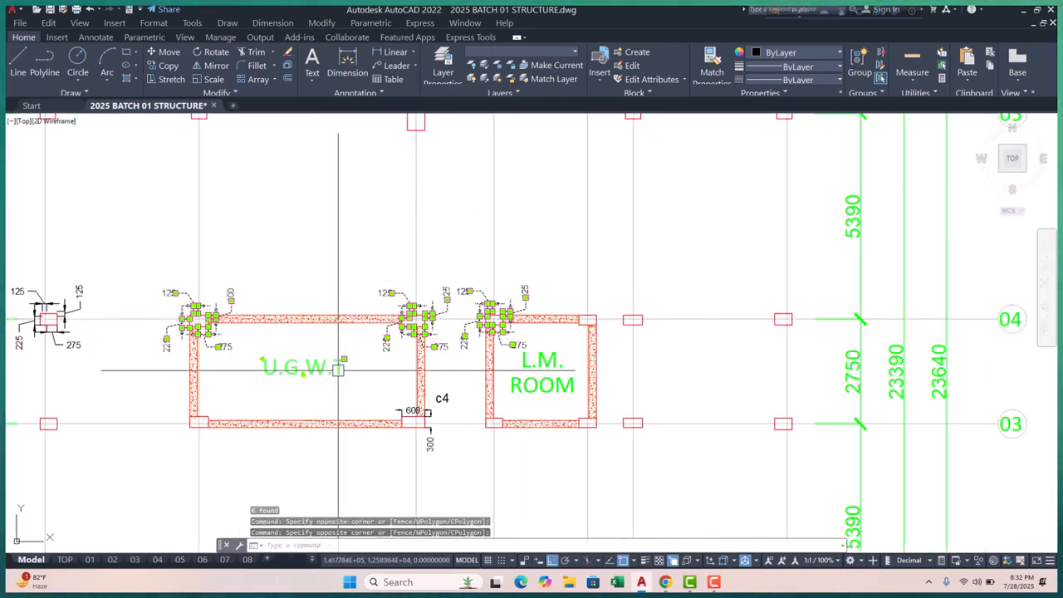
{"action": "type", "text": "e"}
{"action": "key", "text": "Return"}
- Erase the dimensions around the leftmost column on grid row 04
{"action": "scroll", "coordinate": [399, 324], "scroll_direction": "down", "scroll_amount": 4}
{"action": "scroll", "coordinate": [282, 324], "scroll_direction": "up", "scroll_amount": 4}
{"action": "left_click", "coordinate": [197, 233]}
{"action": "left_click", "coordinate": [337, 357]}
{"action": "key", "text": "Return"}
- Erase the c4 label and the 600 and 300 dimensions at the tank's lower-right column
{"action": "middle_click_drag", "start_coordinate": [653, 367], "coordinate": [495, 289]}
{"action": "scroll", "coordinate": [495, 289], "scroll_direction": "up", "scroll_amount": 4}
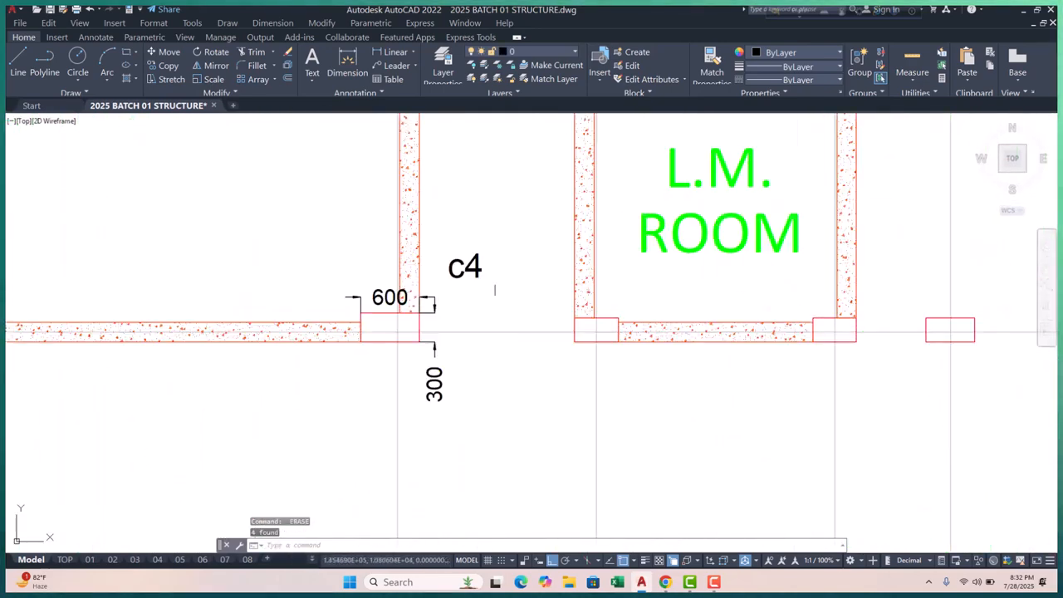
{"action": "key", "text": "Return"}
{"action": "left_click", "coordinate": [434, 303]}
{"action": "left_click", "coordinate": [503, 353]}
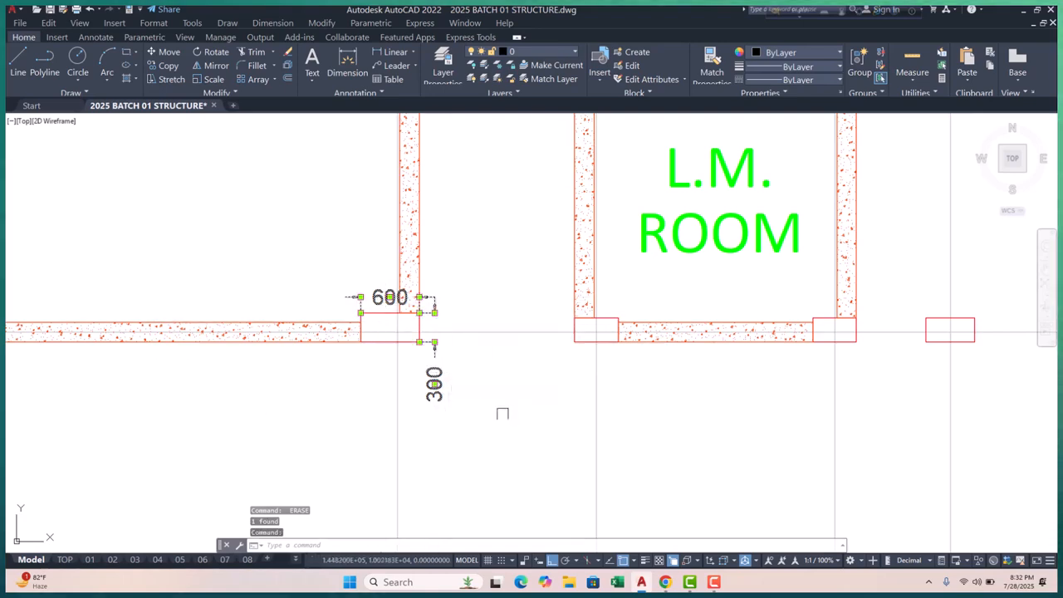
- Erase the L.M. ROOM label from the copied plan
{"action": "scroll", "coordinate": [502, 413], "scroll_direction": "down", "scroll_amount": 7}
{"action": "scroll", "coordinate": [541, 401], "scroll_direction": "up", "scroll_amount": 4}
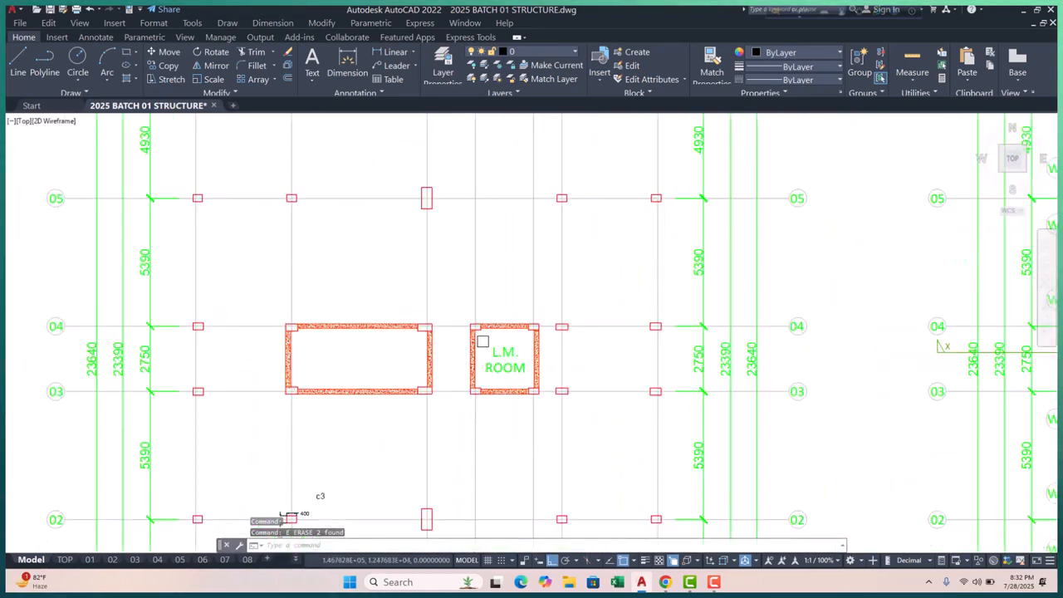
{"action": "type", "text": "e"}
{"action": "key", "text": "Return"}
- Look over the U.G.W.T details and compare the original column layout plan with the cleaned copy
{"action": "scroll", "coordinate": [510, 375], "scroll_direction": "down", "scroll_amount": 4}
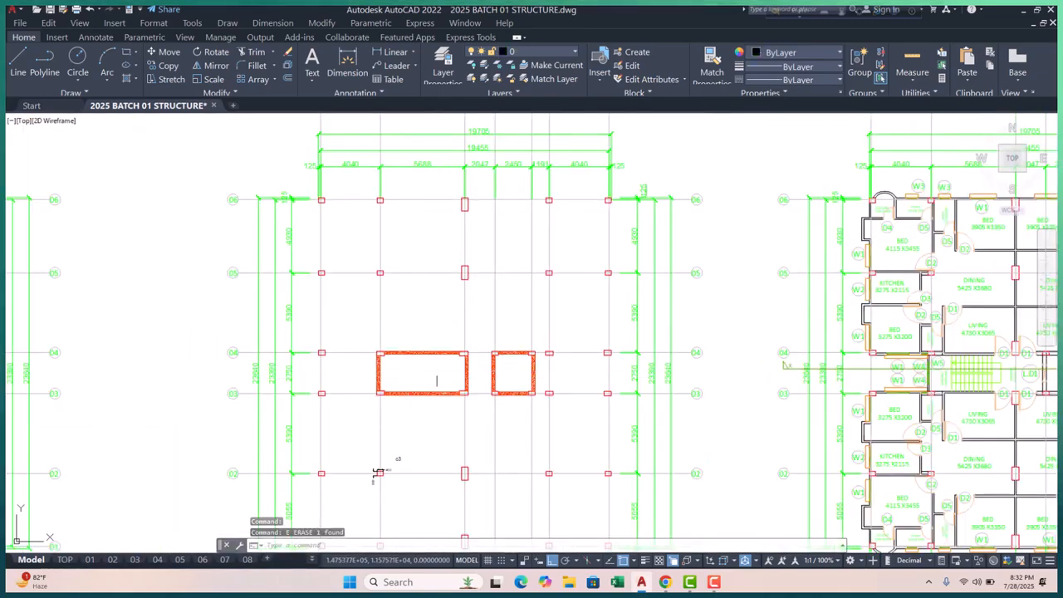
{"action": "scroll", "coordinate": [378, 472], "scroll_direction": "down", "scroll_amount": 6}
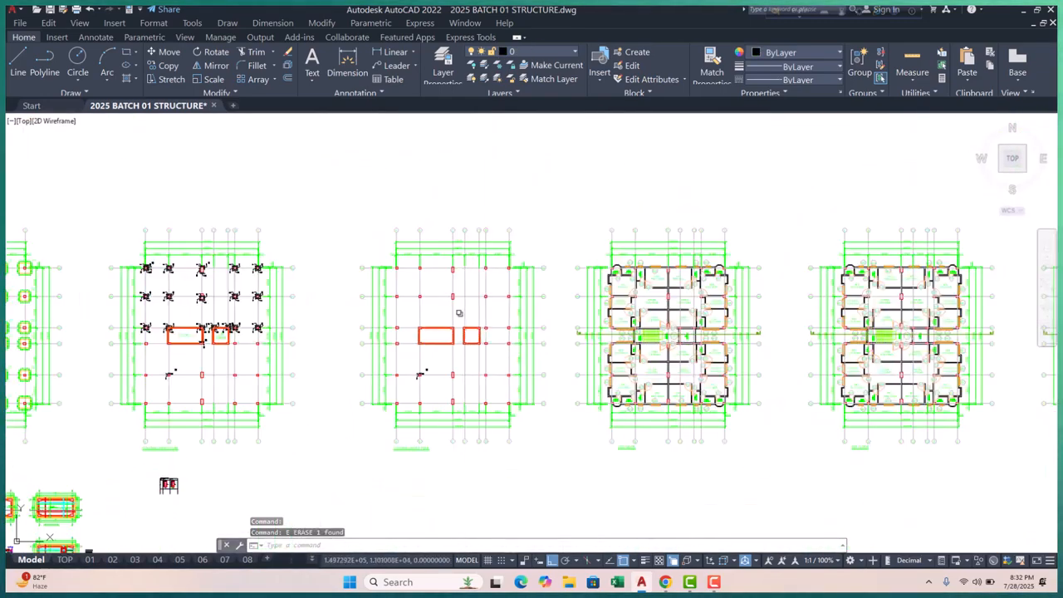
{"action": "scroll", "coordinate": [321, 439], "scroll_direction": "up", "scroll_amount": 8}
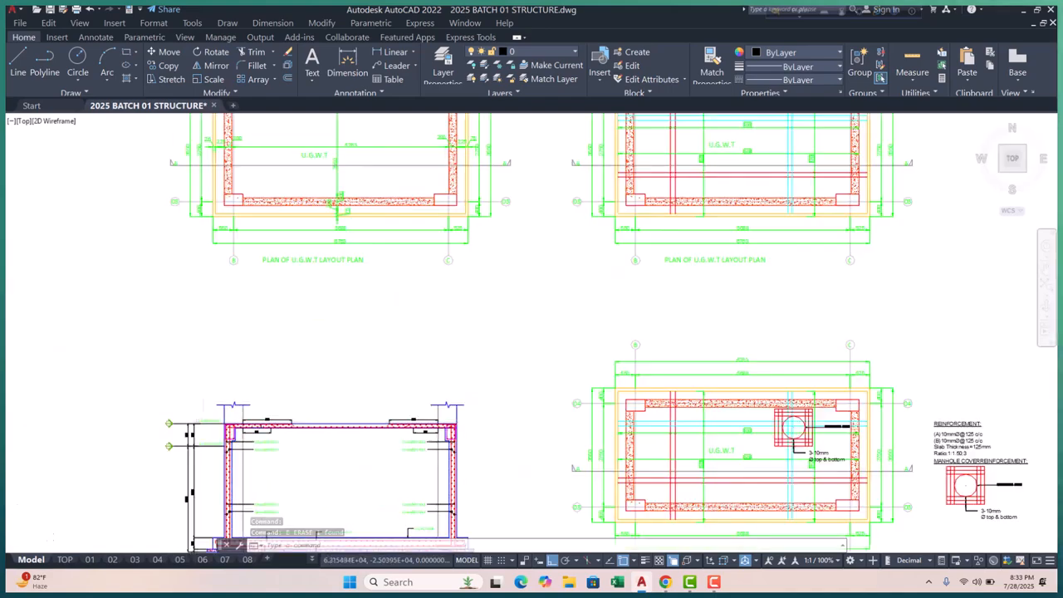
{"action": "scroll", "coordinate": [376, 441], "scroll_direction": "down", "scroll_amount": 8}
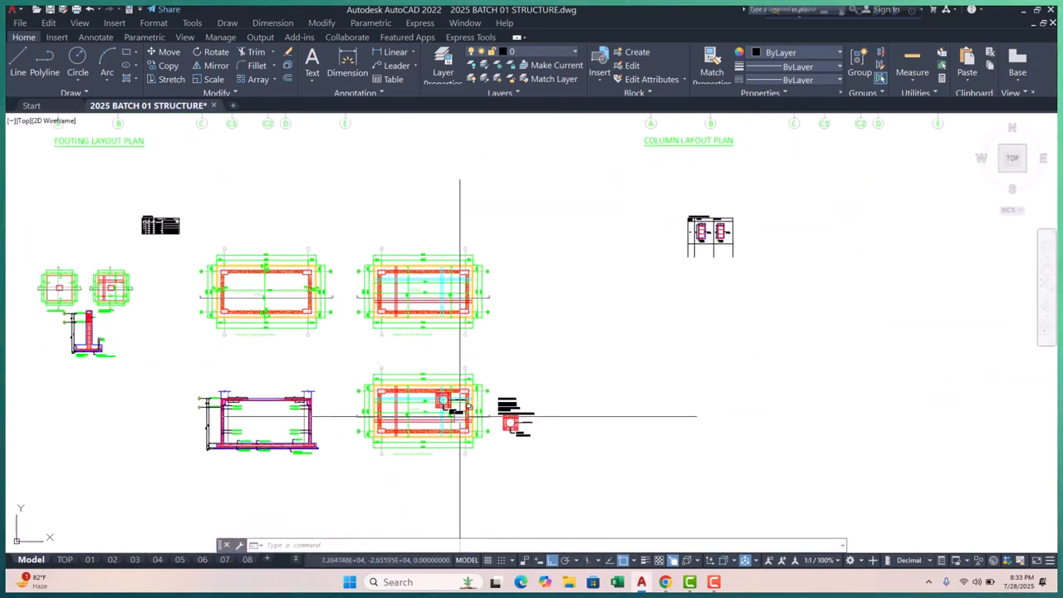
{"action": "scroll", "coordinate": [451, 288], "scroll_direction": "up", "scroll_amount": 4}
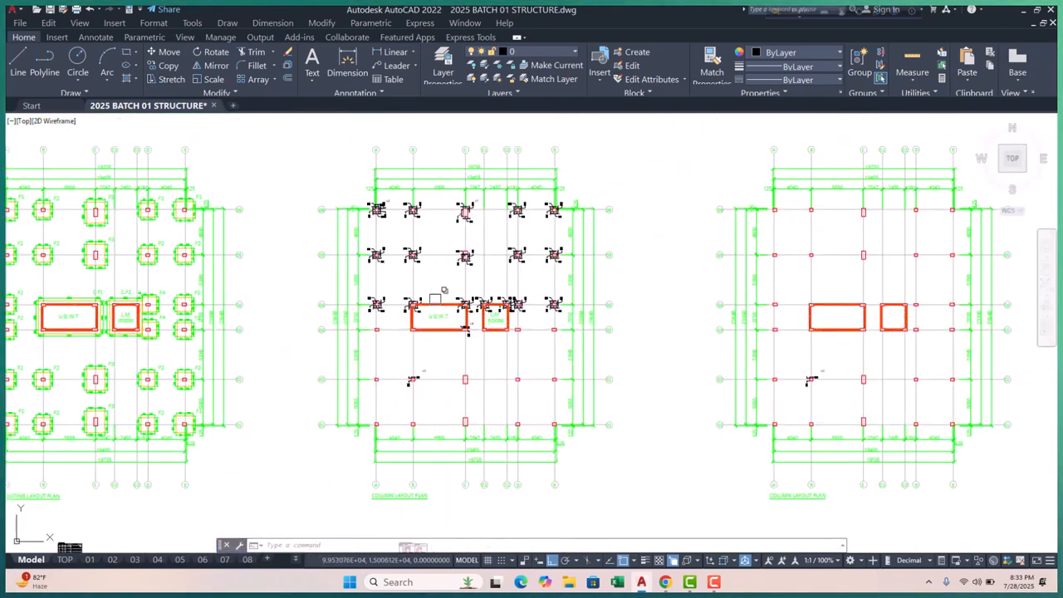
{"action": "scroll", "coordinate": [549, 297], "scroll_direction": "down", "scroll_amount": 3}
{"action": "middle_click_drag", "start_coordinate": [548, 298], "coordinate": [421, 294]}
{"action": "key", "text": "Escape"}
{"action": "key", "text": "Escape"}
{"action": "key", "text": "Escape"}
{"action": "scroll", "coordinate": [540, 249], "scroll_direction": "up", "scroll_amount": 3}
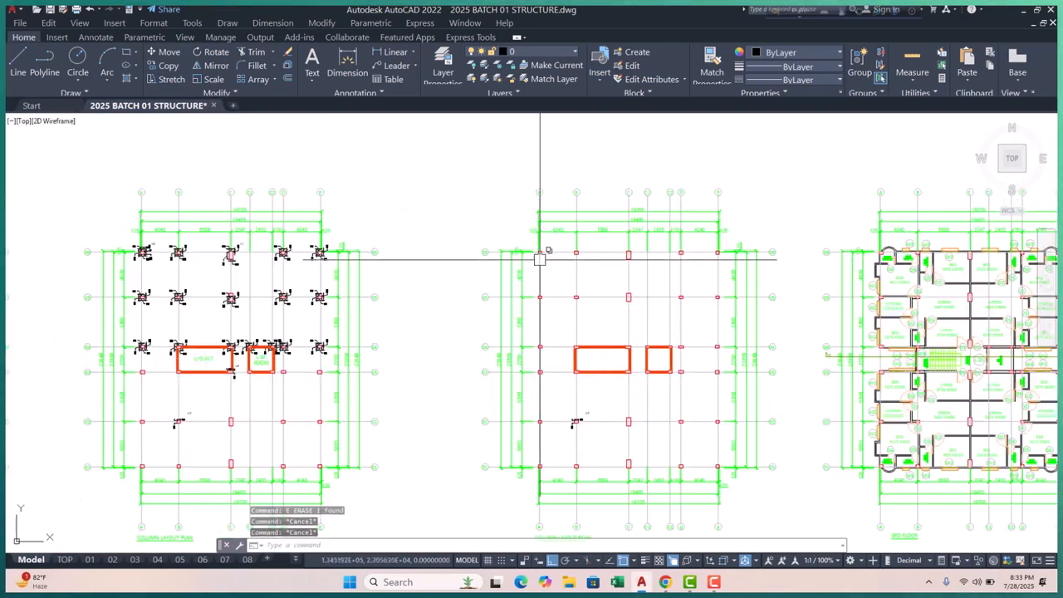
- Draw a polyline joining the facing top corners of the first two columns on grid row 06
{"action": "middle_click_drag", "start_coordinate": [551, 282], "coordinate": [494, 281]}
{"action": "scroll", "coordinate": [494, 281], "scroll_direction": "up", "scroll_amount": 5}
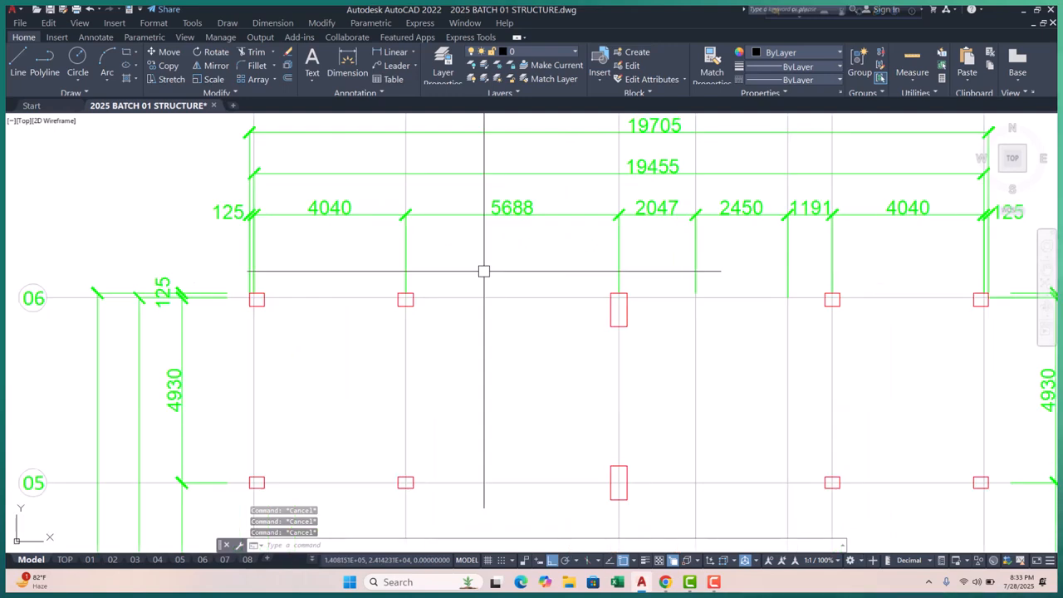
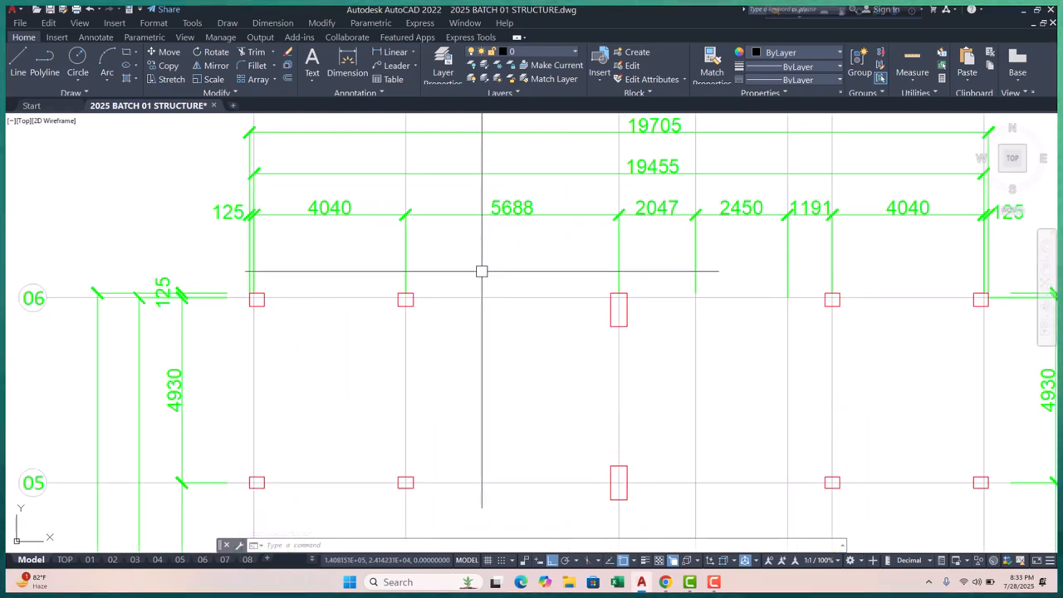
{"action": "scroll", "coordinate": [409, 255], "scroll_direction": "down", "scroll_amount": 2}
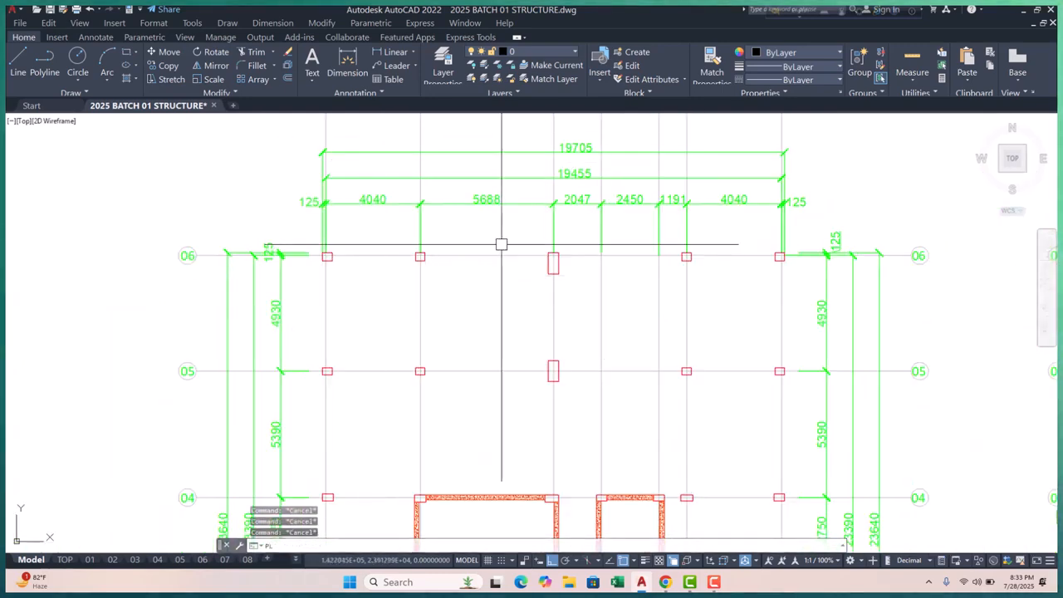
{"action": "type", "text": "pl"}
{"action": "key", "text": "Return"}
{"action": "scroll", "coordinate": [331, 252], "scroll_direction": "up", "scroll_amount": 6}
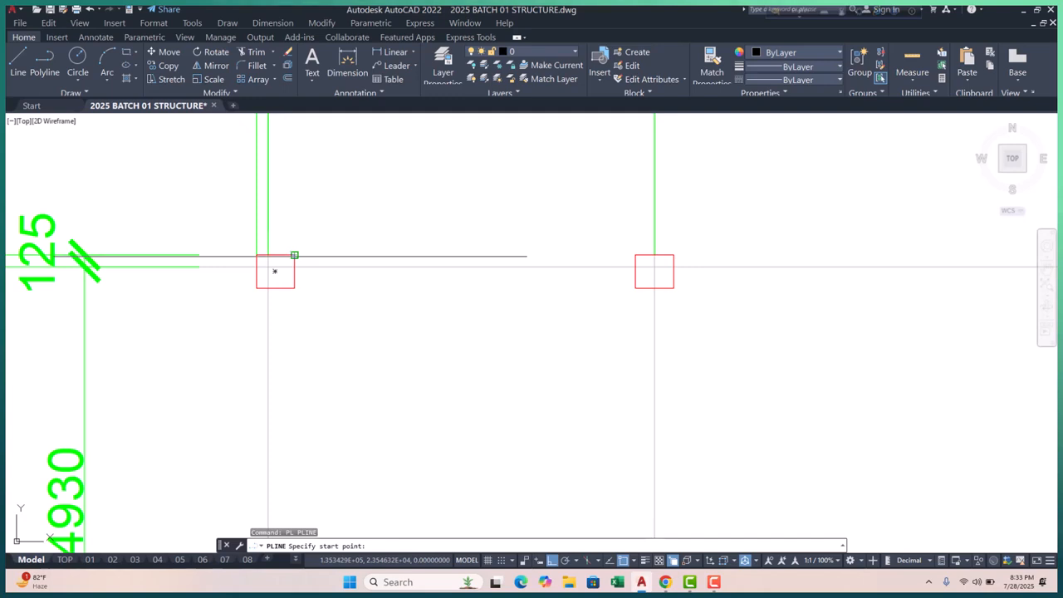
{"action": "left_click", "coordinate": [635, 262]}
{"action": "key", "text": "Escape"}
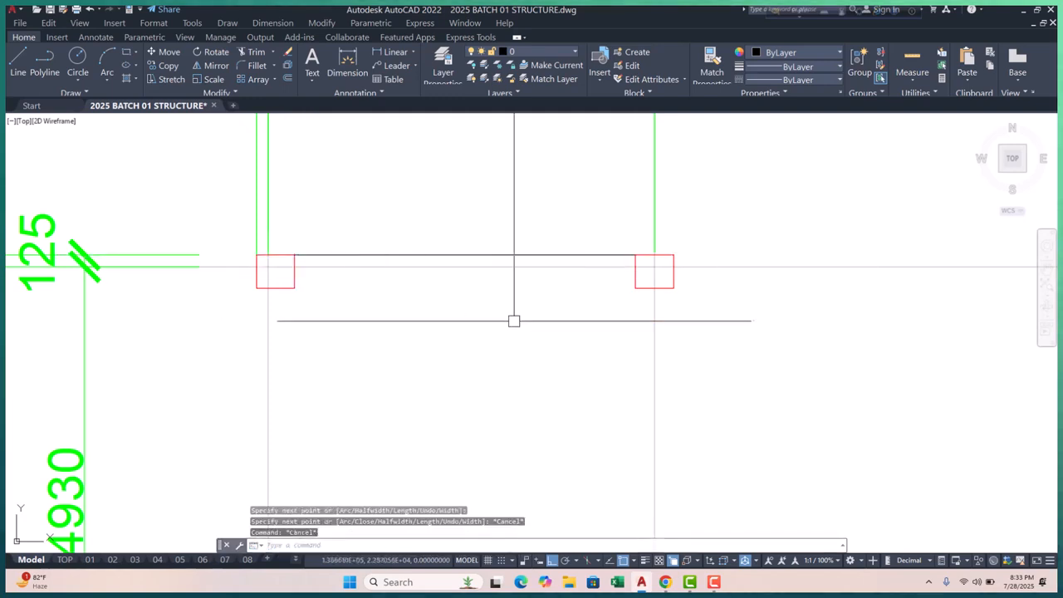
- Offset the polyline 300 downward to mark the beam's lower edge between the two columns
{"action": "middle_click_drag", "start_coordinate": [532, 313], "coordinate": [453, 280]}
{"action": "key", "text": "Escape"}
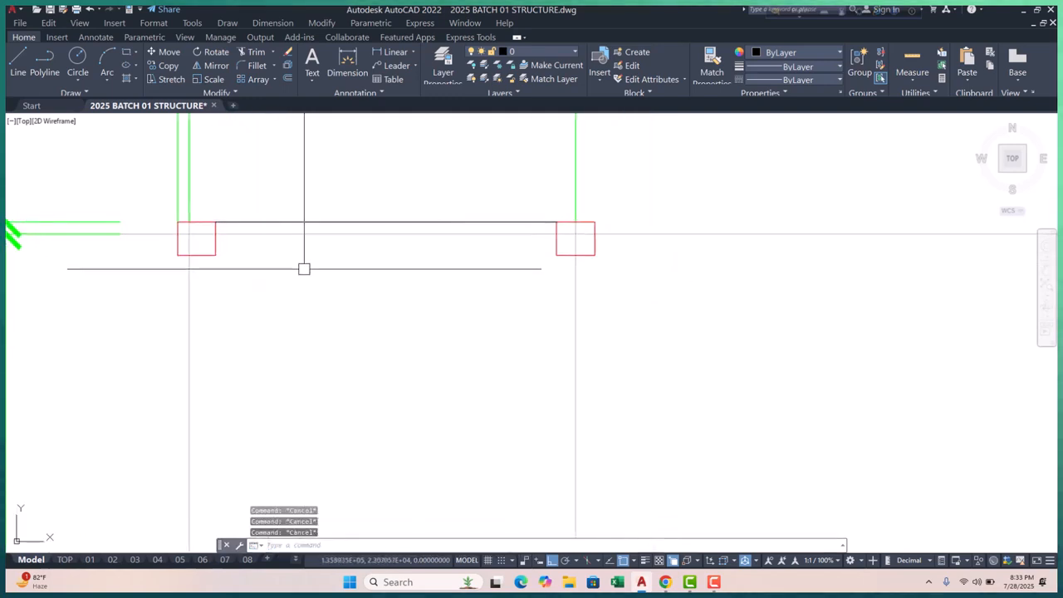
{"action": "type", "text": "o"}
{"action": "key", "text": "Return"}
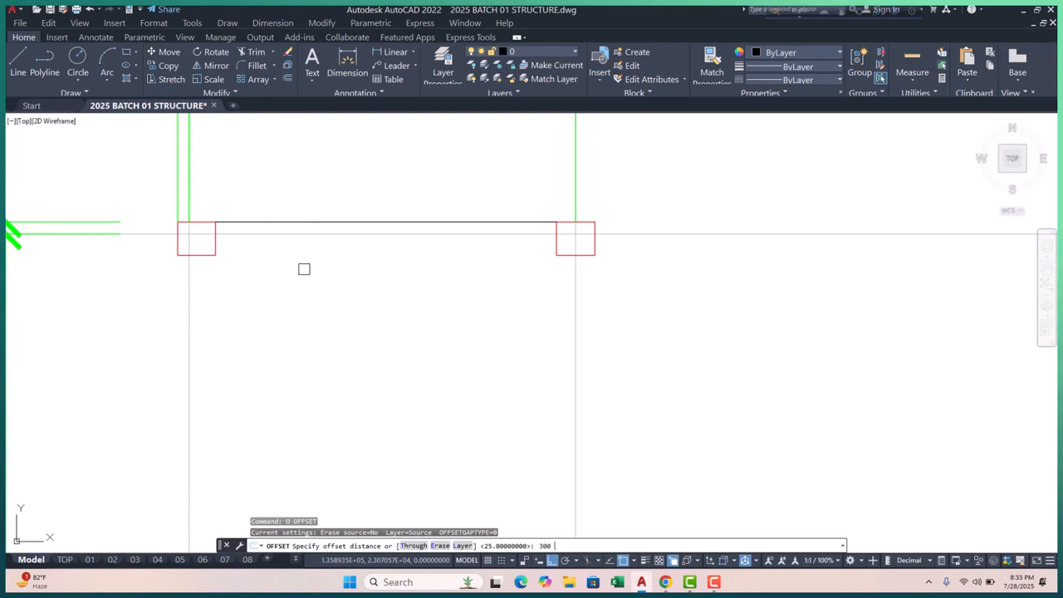
{"action": "type", "text": "300"}
{"action": "key", "text": "Return"}
{"action": "left_click", "coordinate": [321, 223]}
{"action": "left_click", "coordinate": [347, 308]}
{"action": "key", "text": "Escape"}
{"action": "key", "text": "Escape"}
{"action": "key", "text": "Escape"}
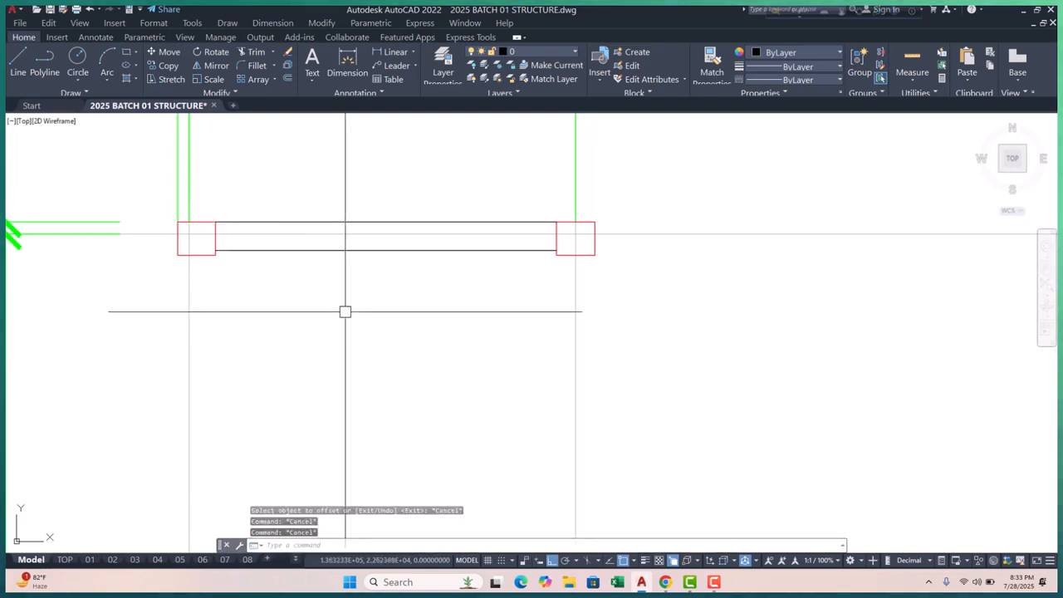
- Check the layer list for the BEAM layer
{"action": "type", "text": "la"}
{"action": "key", "text": "Return"}
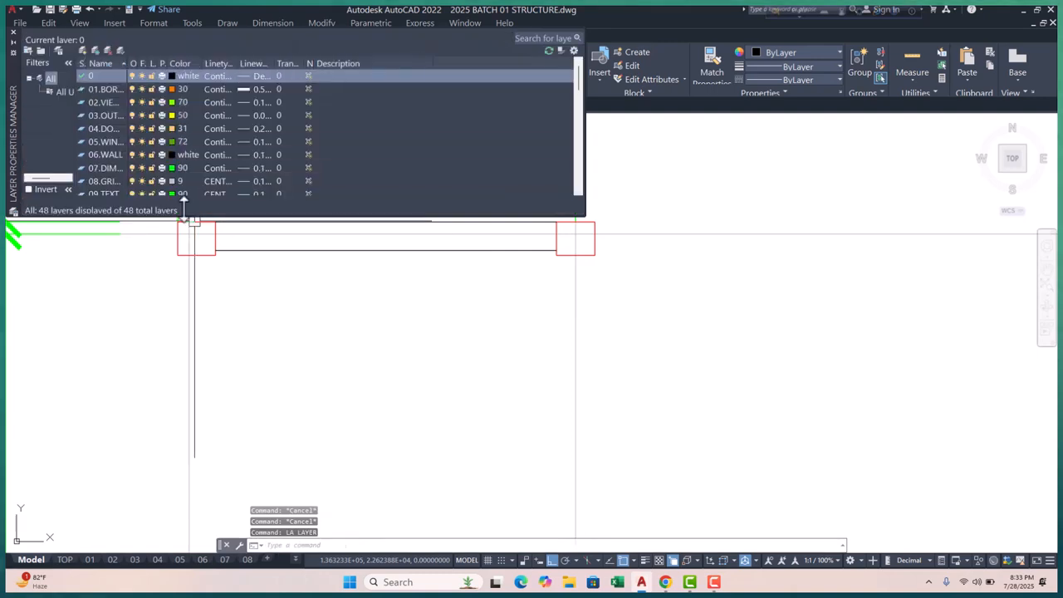
{"action": "scroll", "coordinate": [141, 149], "scroll_direction": "down", "scroll_amount": 4}
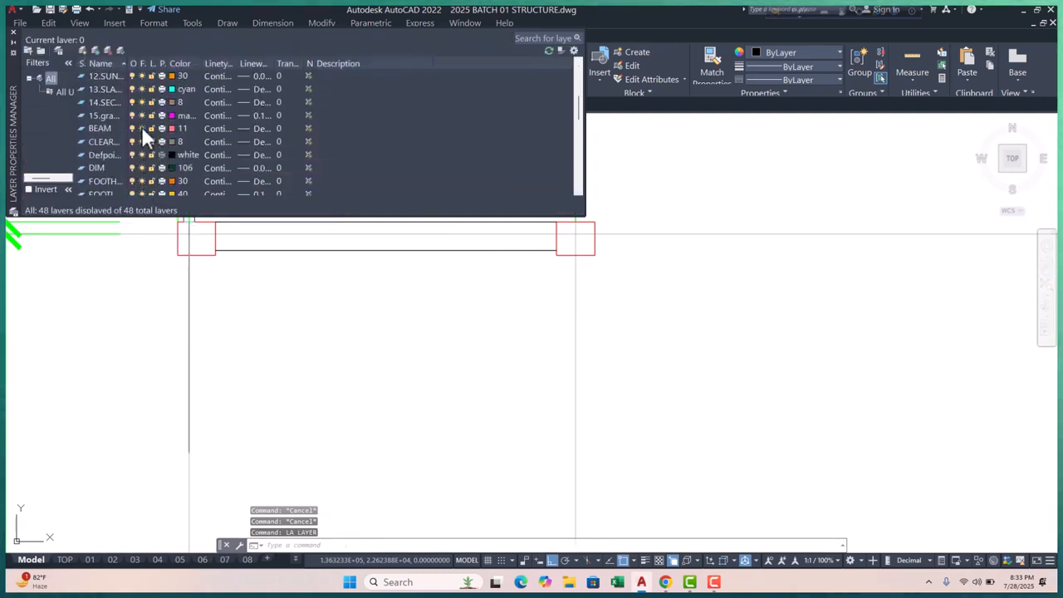
{"action": "left_click", "coordinate": [12, 32]}
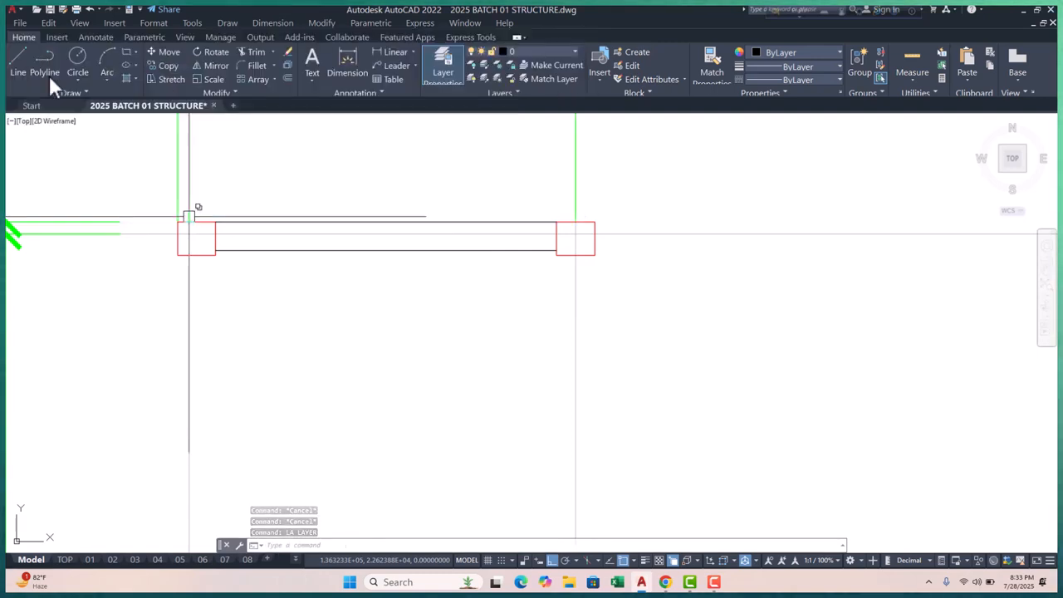
- Draw a rectangle for the beam between the two columns, bounded by the two guide lines
{"action": "type", "text": "rec"}
{"action": "key", "text": "Return"}
{"action": "scroll", "coordinate": [234, 224], "scroll_direction": "up", "scroll_amount": 2}
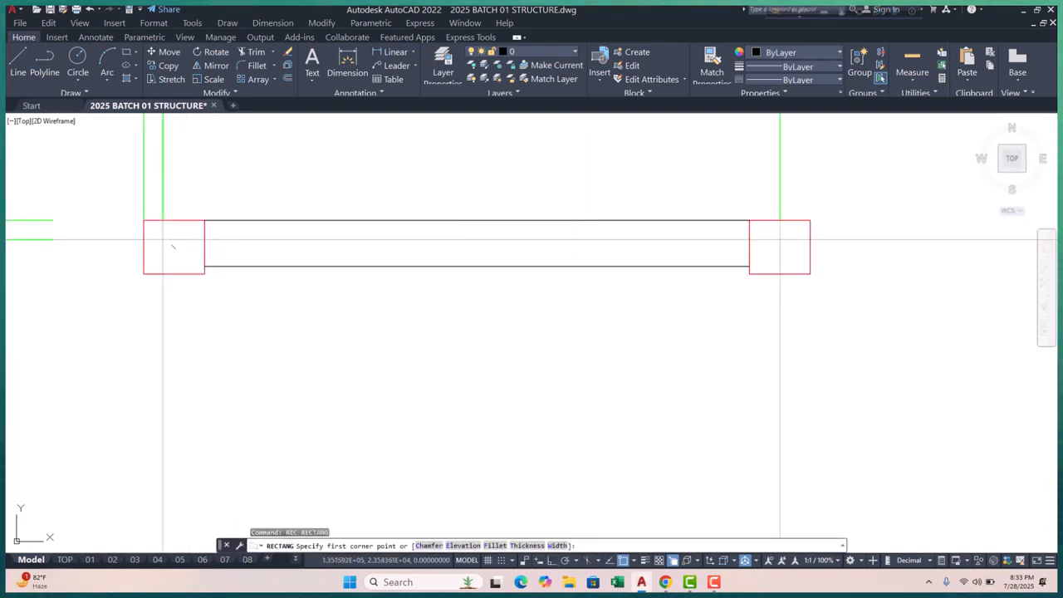
{"action": "left_click", "coordinate": [204, 221]}
{"action": "key", "text": "Escape"}
{"action": "key", "text": "Escape"}
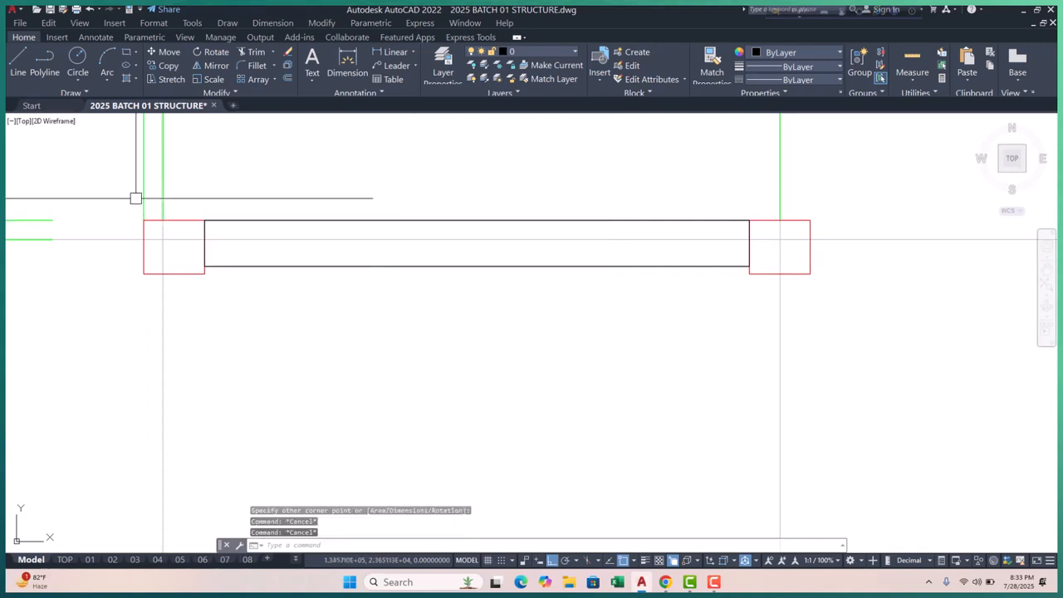
- Erase the upper guide polyline lying along the beam rectangle's top edge
{"action": "left_click", "coordinate": [182, 191]}
{"action": "left_click", "coordinate": [788, 254]}
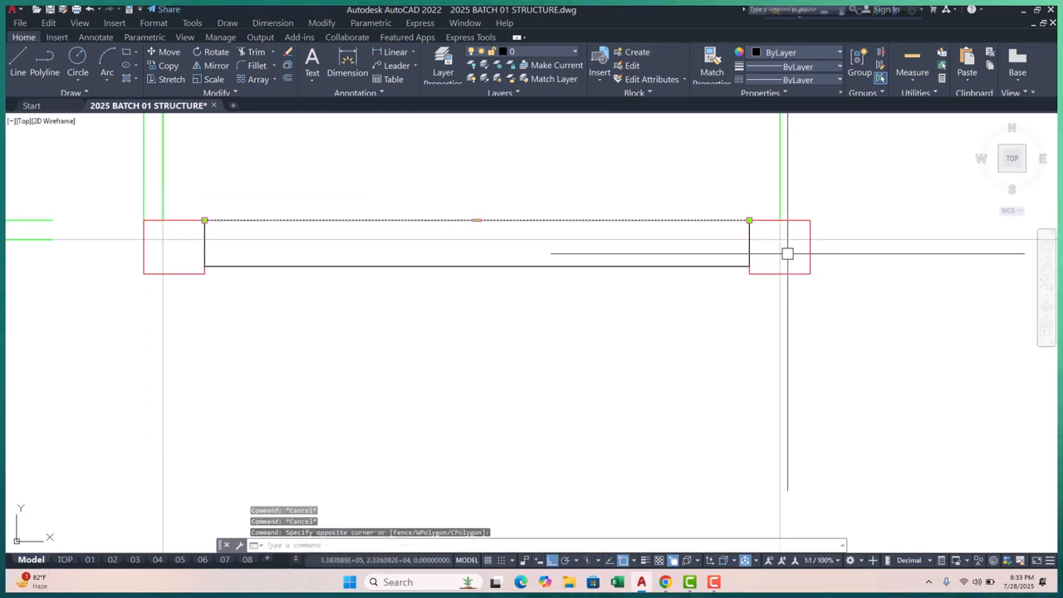
{"action": "type", "text": "e"}
{"action": "key", "text": "Return"}
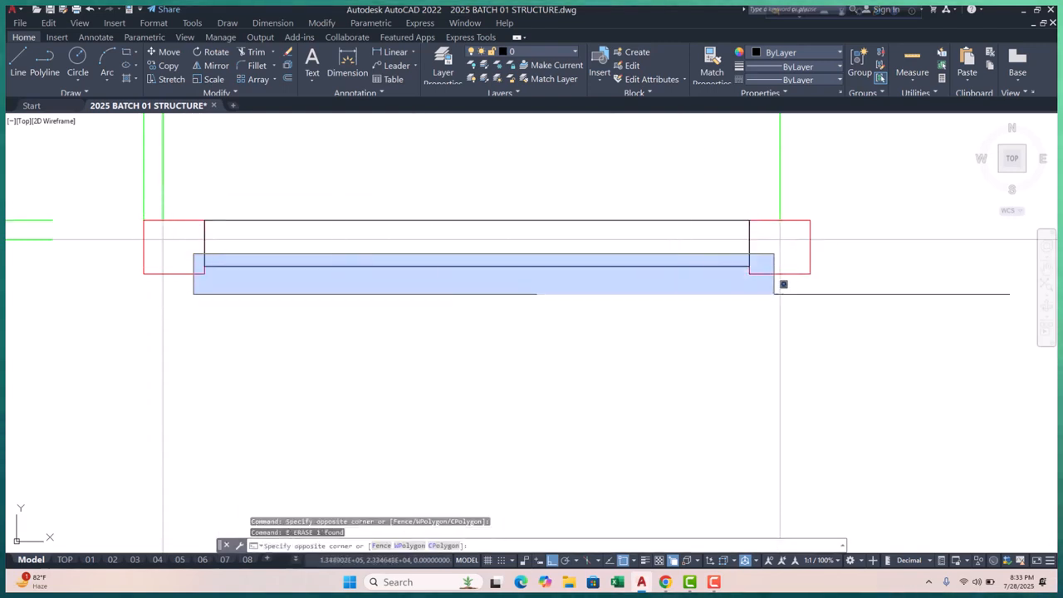
- Erase the leftover guide line below the beam and move the beam rectangle to the 15.grade beam layer
{"action": "left_click", "coordinate": [797, 287]}
{"action": "key", "text": "Return"}
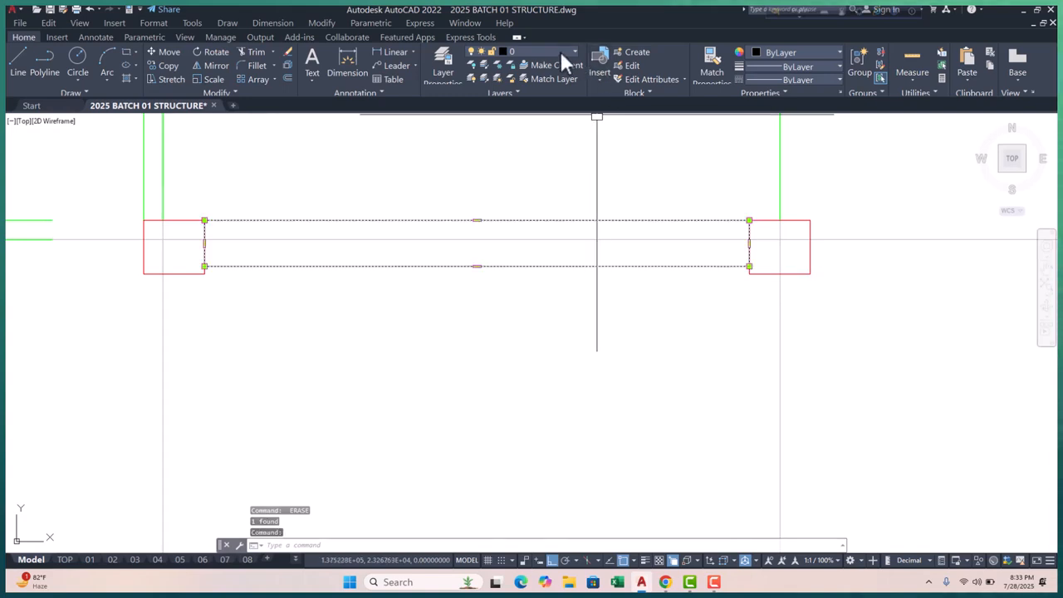
{"action": "left_click", "coordinate": [560, 51]}
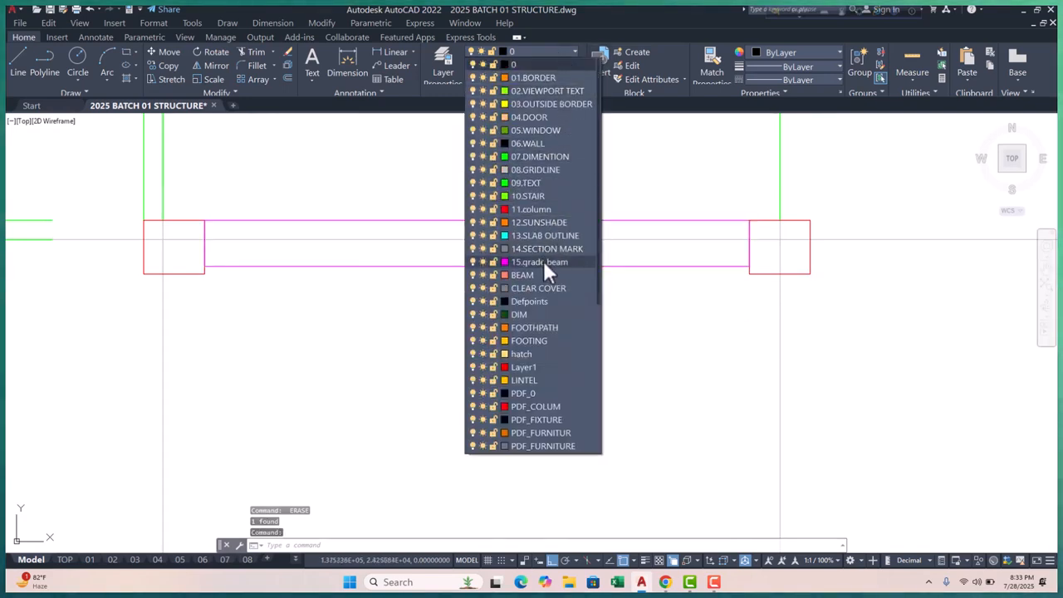
{"action": "left_click", "coordinate": [540, 261]}
{"action": "scroll", "coordinate": [398, 282], "scroll_direction": "down", "scroll_amount": 2}
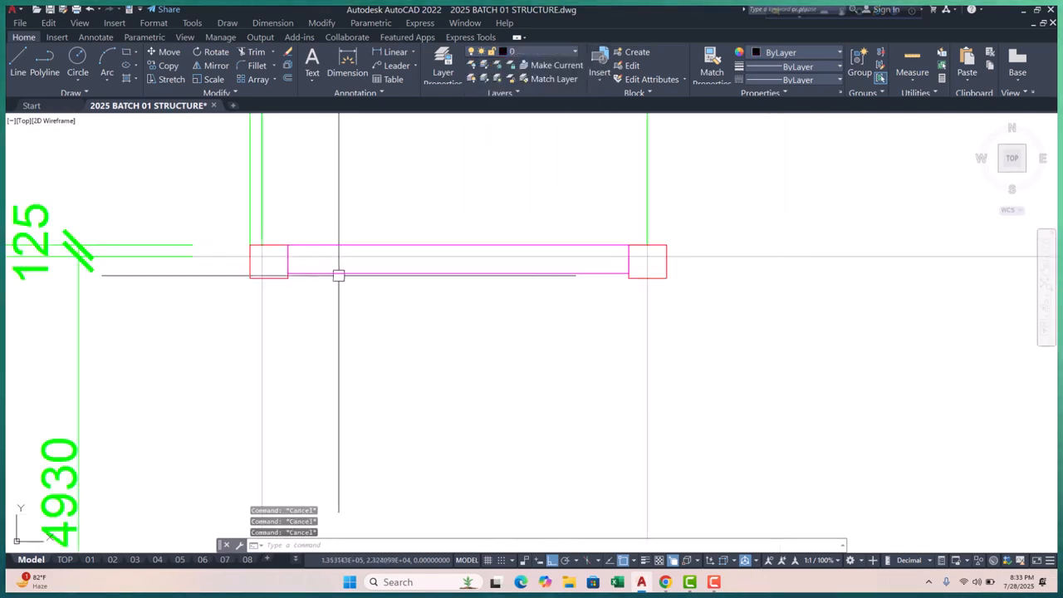
- Copy the beam rectangle along grid line 06 into the B–C and C–D bays, starting from each column's inner face
{"action": "left_click", "coordinate": [170, 66]}
{"action": "scroll", "coordinate": [289, 278], "scroll_direction": "up", "scroll_amount": 2}
{"action": "left_click", "coordinate": [285, 270]}
{"action": "scroll", "coordinate": [168, 299], "scroll_direction": "down", "scroll_amount": 2}
{"action": "scroll", "coordinate": [654, 294], "scroll_direction": "up", "scroll_amount": 2}
{"action": "left_click", "coordinate": [596, 278]}
{"action": "scroll", "coordinate": [665, 308], "scroll_direction": "down", "scroll_amount": 3}
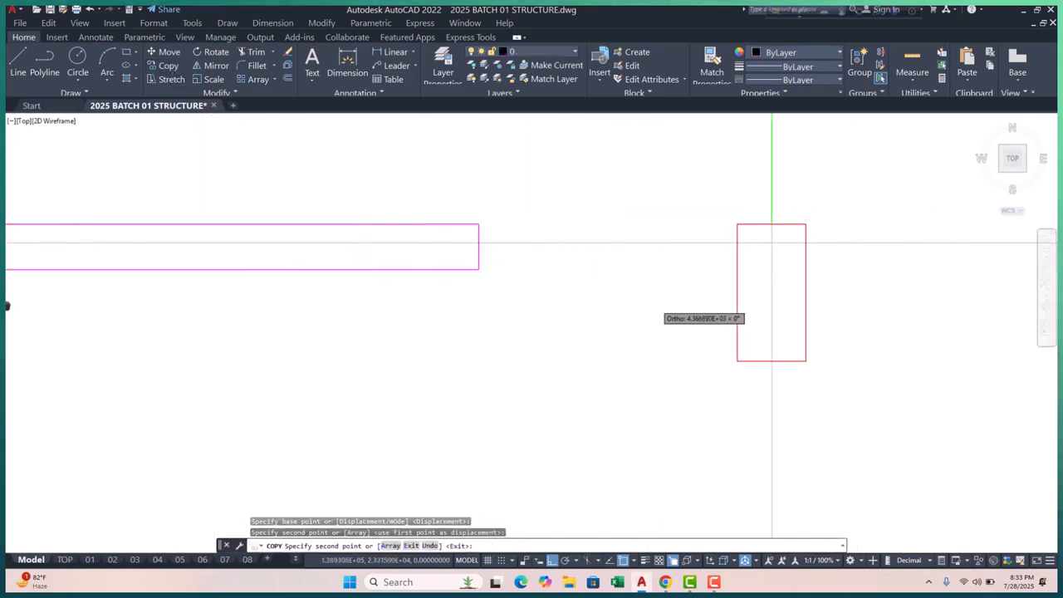
{"action": "scroll", "coordinate": [309, 291], "scroll_direction": "up", "scroll_amount": 2}
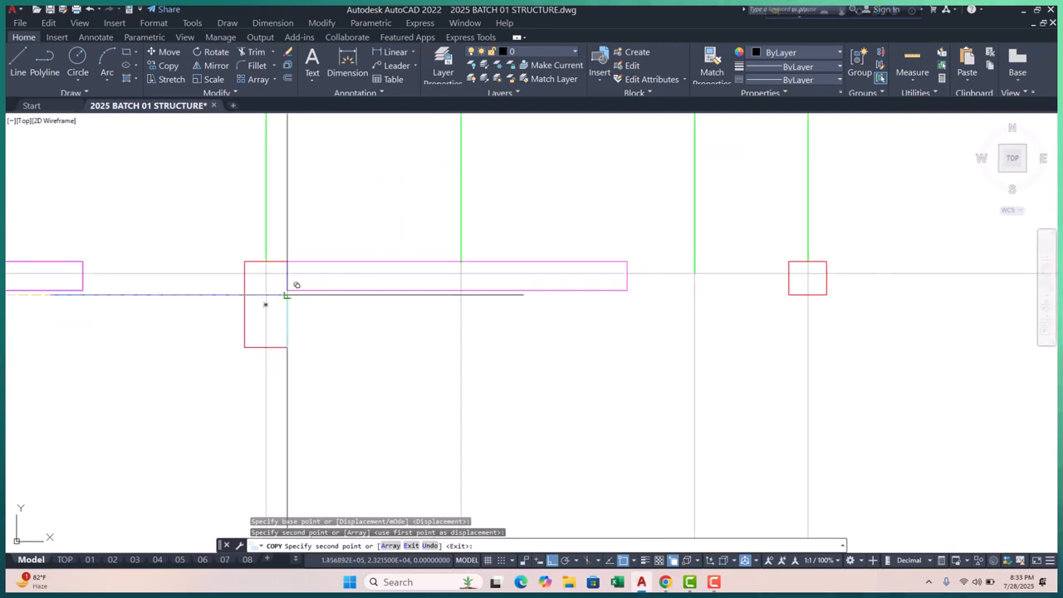
{"action": "left_click", "coordinate": [289, 295]}
{"action": "scroll", "coordinate": [300, 293], "scroll_direction": "down", "scroll_amount": 3}
{"action": "key", "text": "Escape"}
- Stretch the far end of the C–D beam to the near face of column D
{"action": "scroll", "coordinate": [447, 292], "scroll_direction": "up", "scroll_amount": 2}
{"action": "scroll", "coordinate": [291, 285], "scroll_direction": "up", "scroll_amount": 2}
{"action": "left_click", "coordinate": [273, 210]}
{"action": "left_click", "coordinate": [244, 318]}
{"action": "type", "text": "s"}
{"action": "key", "text": "Return"}
{"action": "left_click", "coordinate": [259, 296]}
{"action": "left_click", "coordinate": [516, 296]}
- Shift the B–C beam so its end meets the near face of column C
{"action": "scroll", "coordinate": [569, 284], "scroll_direction": "down", "scroll_amount": 3}
{"action": "scroll", "coordinate": [250, 300], "scroll_direction": "up", "scroll_amount": 2}
{"action": "left_click", "coordinate": [268, 282]}
{"action": "scroll", "coordinate": [390, 276], "scroll_direction": "up", "scroll_amount": 1}
{"action": "key", "text": "Return"}
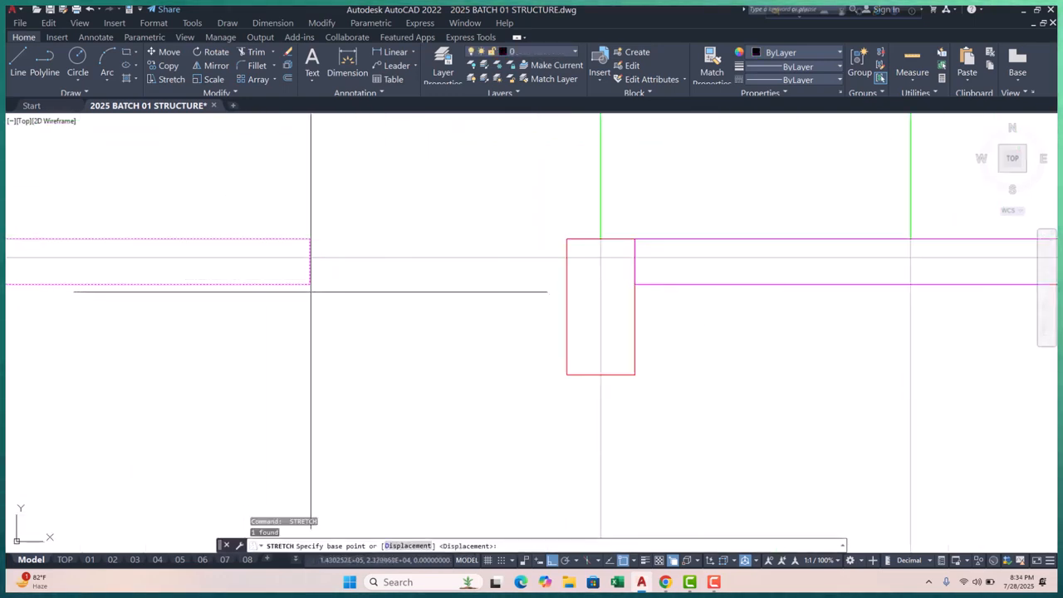
{"action": "left_click", "coordinate": [568, 283]}
{"action": "scroll", "coordinate": [404, 271], "scroll_direction": "down", "scroll_amount": 4}
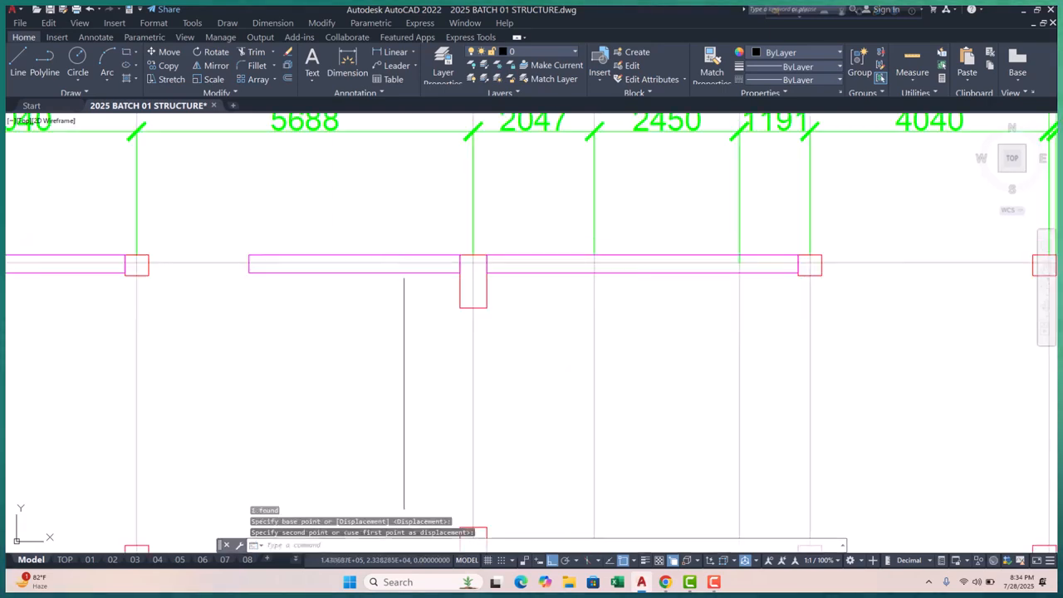
- Stretch the open end of the B–C beam back to the face of column B
{"action": "scroll", "coordinate": [368, 272], "scroll_direction": "up", "scroll_amount": 4}
{"action": "scroll", "coordinate": [312, 260], "scroll_direction": "up", "scroll_amount": 2}
{"action": "left_click", "coordinate": [312, 259]}
{"action": "scroll", "coordinate": [298, 272], "scroll_direction": "up", "scroll_amount": 4}
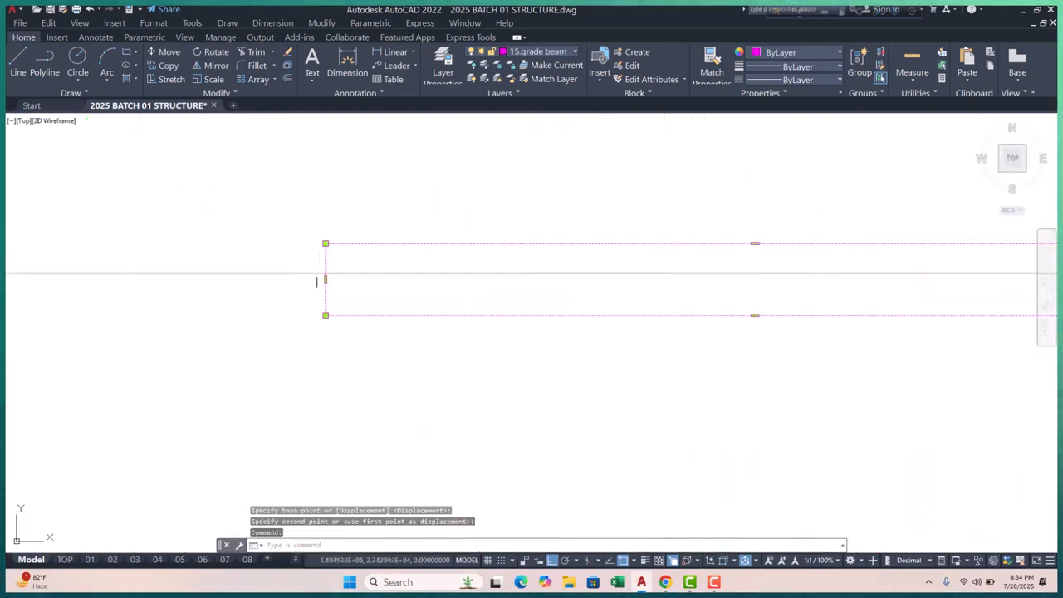
{"action": "left_click", "coordinate": [326, 279]}
{"action": "scroll", "coordinate": [325, 279], "scroll_direction": "down", "scroll_amount": 4}
{"action": "scroll", "coordinate": [274, 274], "scroll_direction": "up", "scroll_amount": 4}
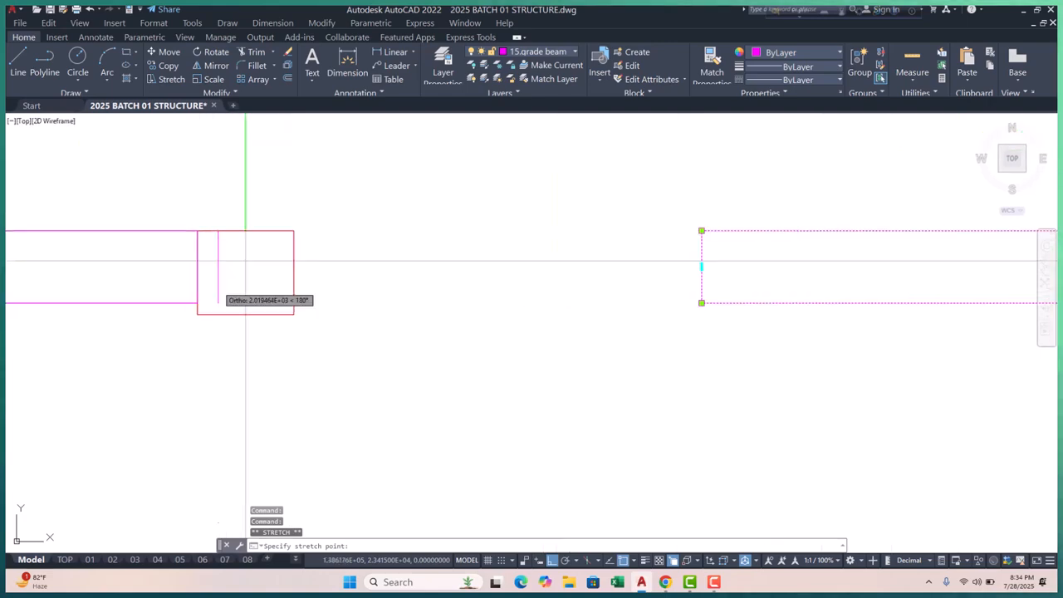
{"action": "key", "text": "Escape"}
{"action": "key", "text": "Escape"}
{"action": "key", "text": "Escape"}
{"action": "scroll", "coordinate": [443, 332], "scroll_direction": "down", "scroll_amount": 4}
- Copy the C–D beam along grid line 06 into the D–E bay
{"action": "scroll", "coordinate": [427, 310], "scroll_direction": "up", "scroll_amount": 2}
{"action": "scroll", "coordinate": [304, 296], "scroll_direction": "up", "scroll_amount": 4}
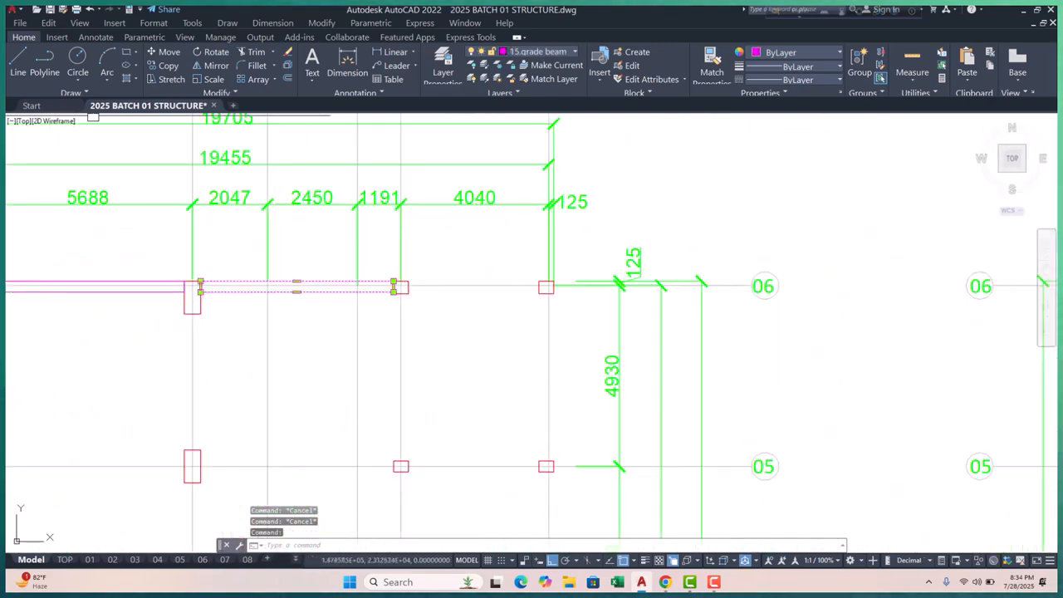
{"action": "left_click", "coordinate": [169, 67]}
{"action": "scroll", "coordinate": [209, 332], "scroll_direction": "up", "scroll_amount": 2}
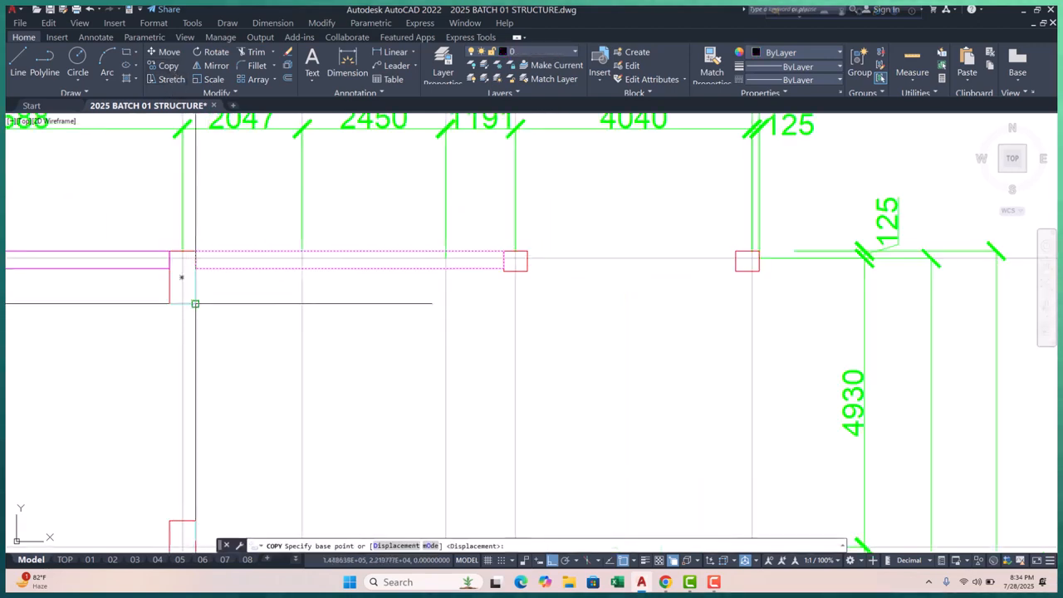
{"action": "left_click", "coordinate": [196, 303]}
{"action": "scroll", "coordinate": [532, 266], "scroll_direction": "up", "scroll_amount": 4}
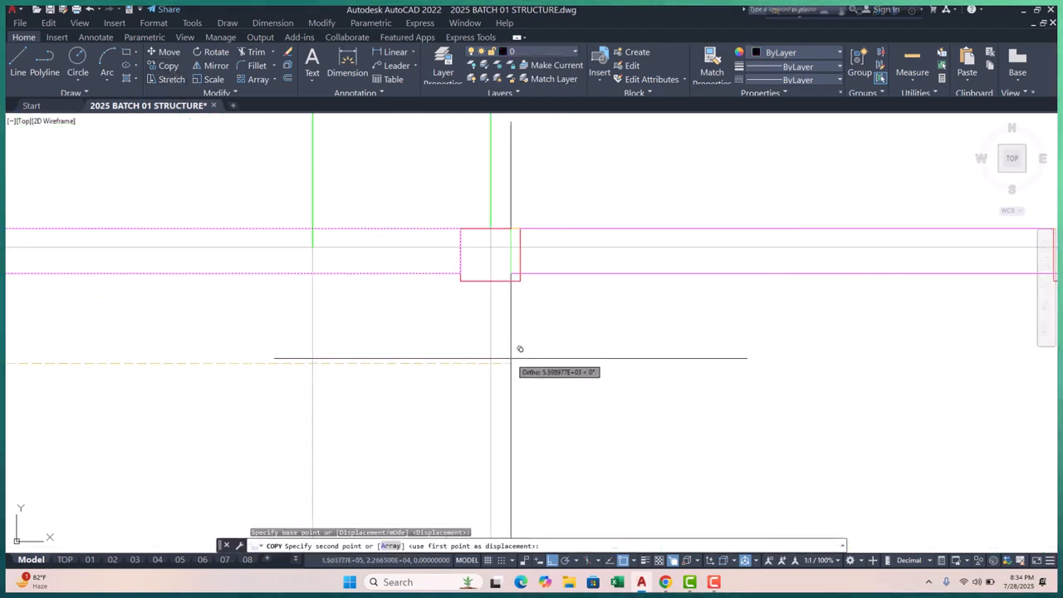
{"action": "left_click", "coordinate": [470, 361]}
{"action": "key", "text": "Escape"}
{"action": "scroll", "coordinate": [326, 341], "scroll_direction": "down", "scroll_amount": 4}
- Stretch the copied D–E beam's ends to column E's outer face and column D's inner face
{"action": "middle_click_drag", "start_coordinate": [666, 319], "coordinate": [624, 318]}
{"action": "scroll", "coordinate": [631, 318], "scroll_direction": "up", "scroll_amount": 4}
{"action": "left_click", "coordinate": [698, 288]}
{"action": "scroll", "coordinate": [691, 287], "scroll_direction": "up", "scroll_amount": 4}
{"action": "left_click", "coordinate": [713, 292]}
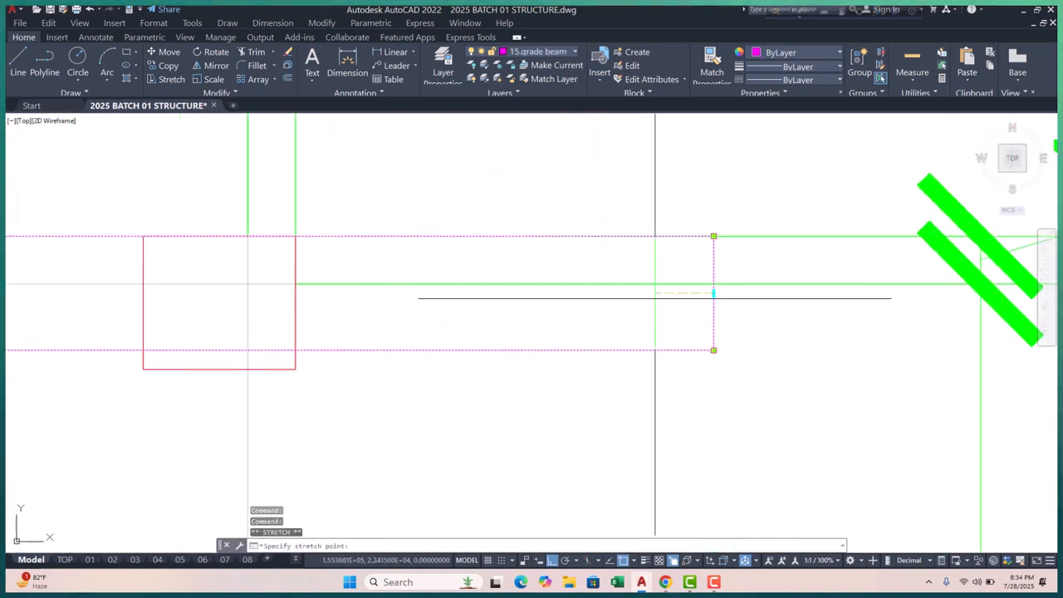
{"action": "scroll", "coordinate": [390, 312], "scroll_direction": "down", "scroll_amount": 4}
{"action": "scroll", "coordinate": [271, 339], "scroll_direction": "up", "scroll_amount": 4}
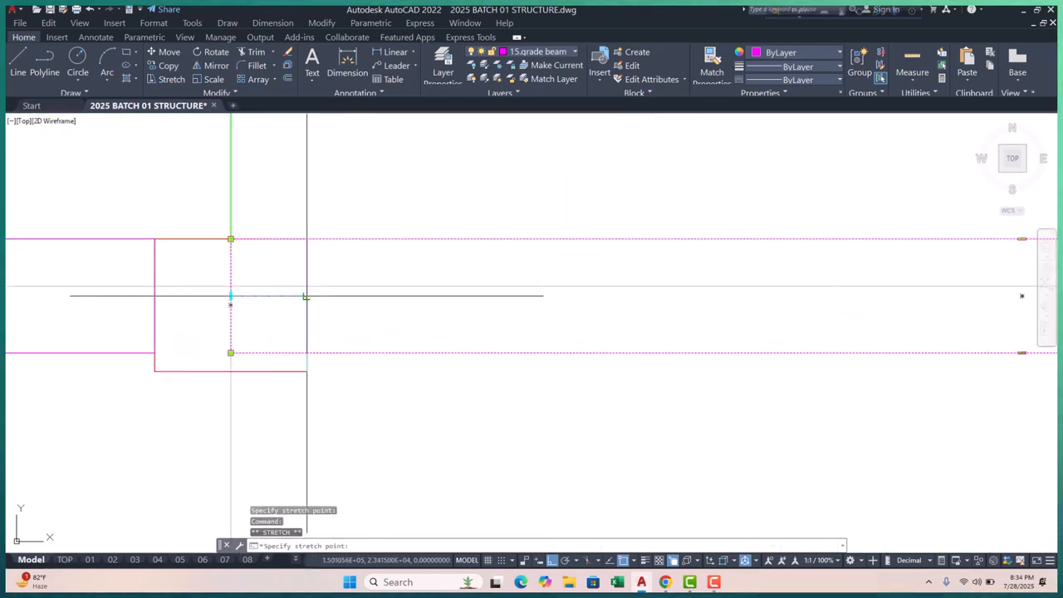
{"action": "key", "text": "Escape"}
{"action": "scroll", "coordinate": [487, 413], "scroll_direction": "down", "scroll_amount": 4}
- Select the four beams along grid line 06 and stretch the D–E beam's end to column E's inner face
{"action": "scroll", "coordinate": [449, 401], "scroll_direction": "down", "scroll_amount": 6}
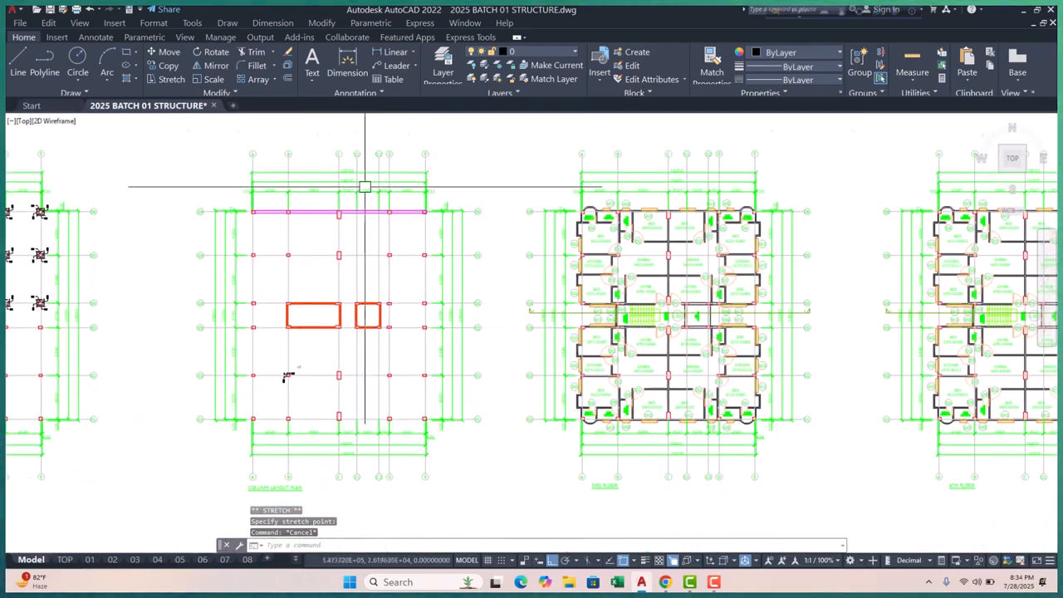
{"action": "scroll", "coordinate": [356, 207], "scroll_direction": "up", "scroll_amount": 7}
{"action": "left_click", "coordinate": [327, 251]}
{"action": "scroll", "coordinate": [389, 274], "scroll_direction": "down", "scroll_amount": 2}
{"action": "scroll", "coordinate": [177, 257], "scroll_direction": "up", "scroll_amount": 2}
{"action": "left_click", "coordinate": [186, 261]}
{"action": "scroll", "coordinate": [337, 276], "scroll_direction": "down", "scroll_amount": 4}
{"action": "scroll", "coordinate": [230, 271], "scroll_direction": "up", "scroll_amount": 2}
{"action": "left_click", "coordinate": [278, 275]}
{"action": "scroll", "coordinate": [241, 297], "scroll_direction": "down", "scroll_amount": 2}
{"action": "scroll", "coordinate": [394, 299], "scroll_direction": "down", "scroll_amount": 1}
{"action": "scroll", "coordinate": [566, 299], "scroll_direction": "up", "scroll_amount": 3}
{"action": "left_click", "coordinate": [446, 261]}
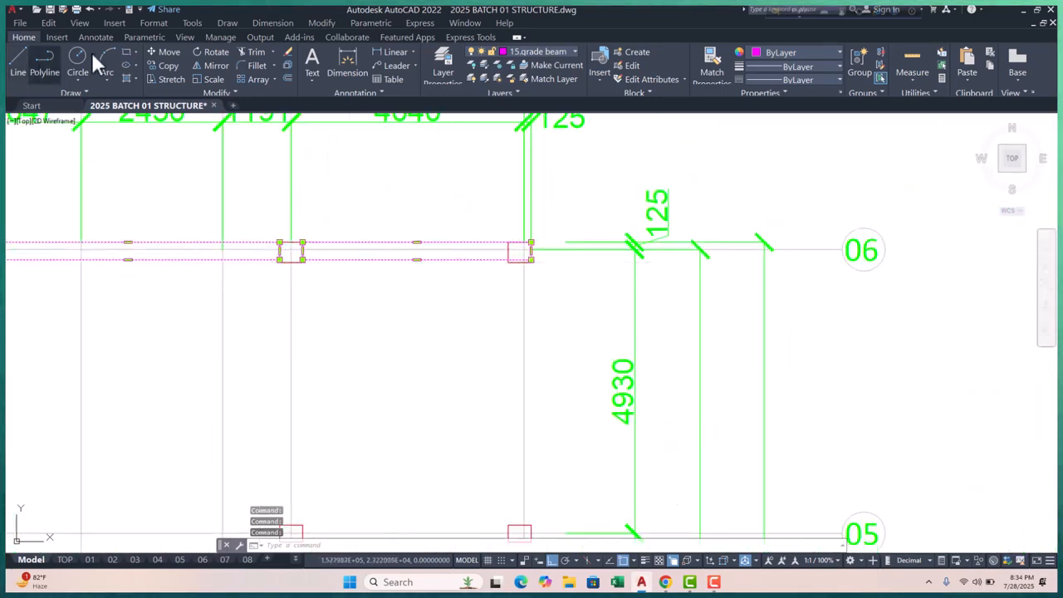
{"action": "scroll", "coordinate": [508, 247], "scroll_direction": "up", "scroll_amount": 5}
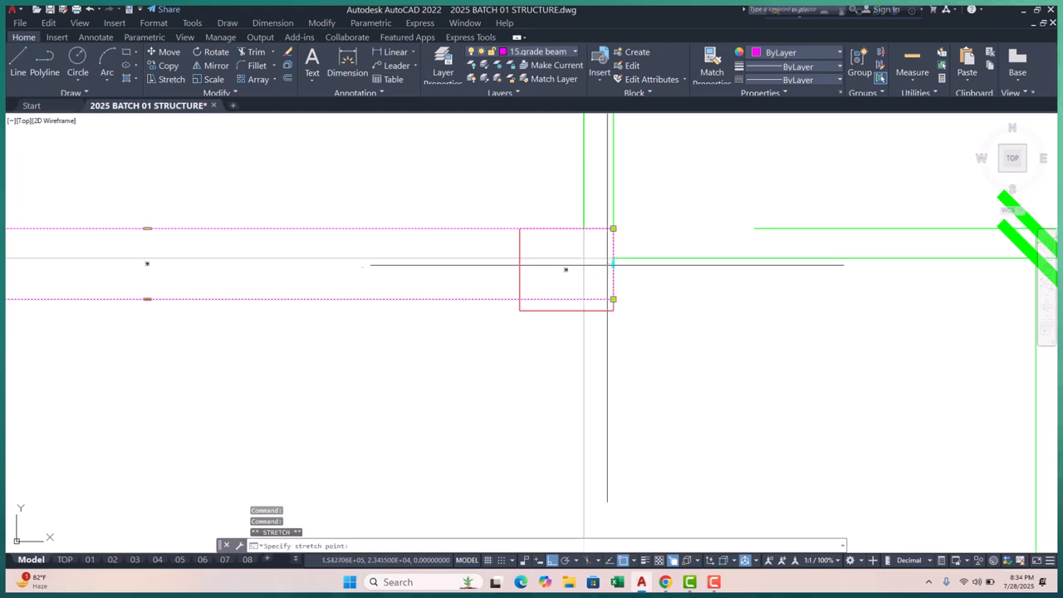
{"action": "left_click", "coordinate": [519, 264]}
{"action": "scroll", "coordinate": [485, 304], "scroll_direction": "down", "scroll_amount": 1}
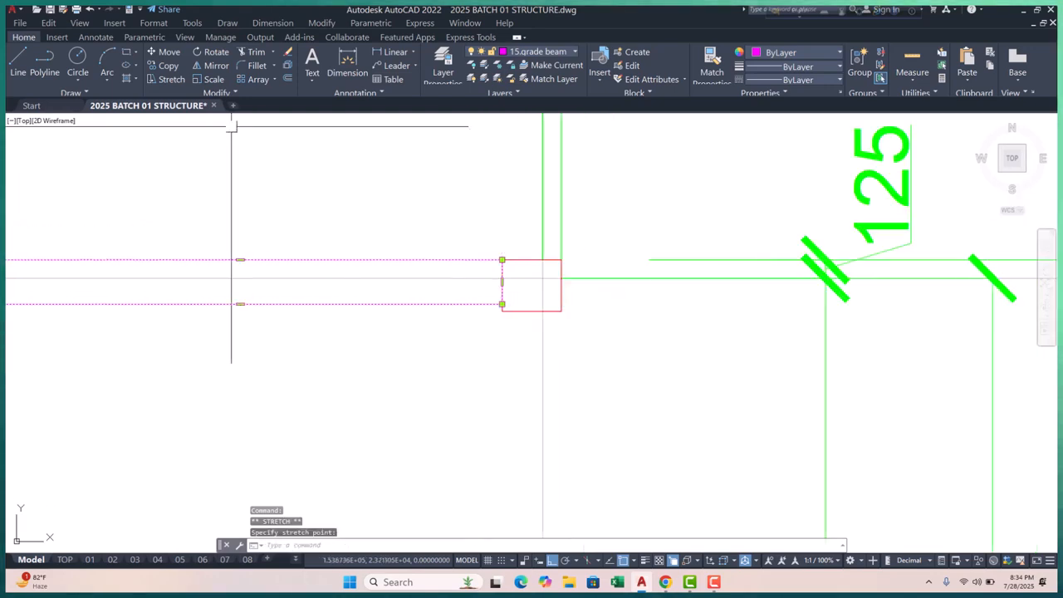
- Copy the four selected beams down to grid line 01, flush with the outer faces of its columns
{"action": "left_click", "coordinate": [170, 65]}
{"action": "scroll", "coordinate": [503, 337], "scroll_direction": "up", "scroll_amount": 2}
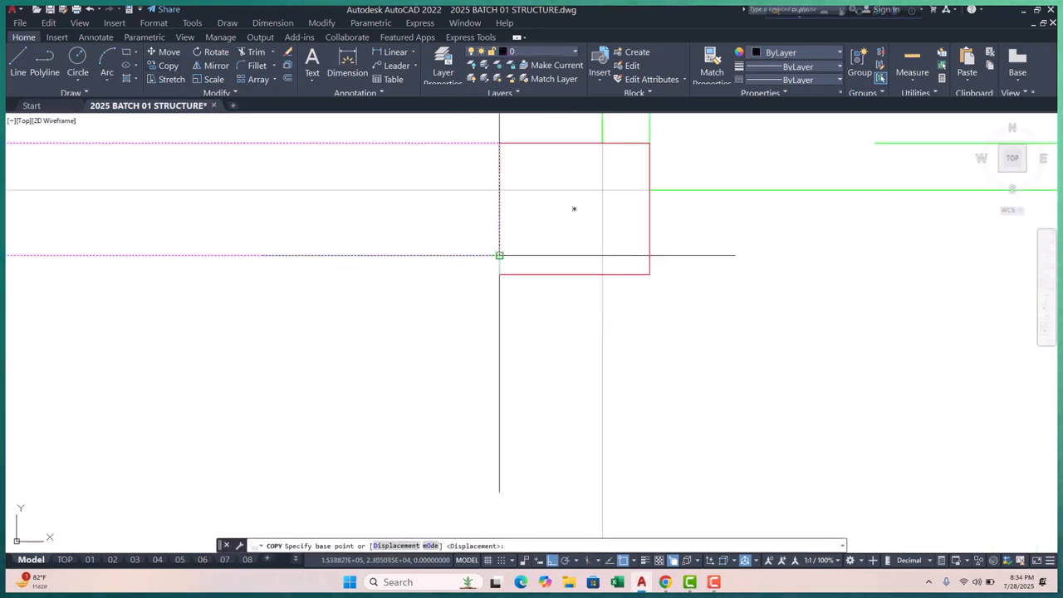
{"action": "left_click", "coordinate": [499, 252]}
{"action": "scroll", "coordinate": [479, 243], "scroll_direction": "down", "scroll_amount": 3}
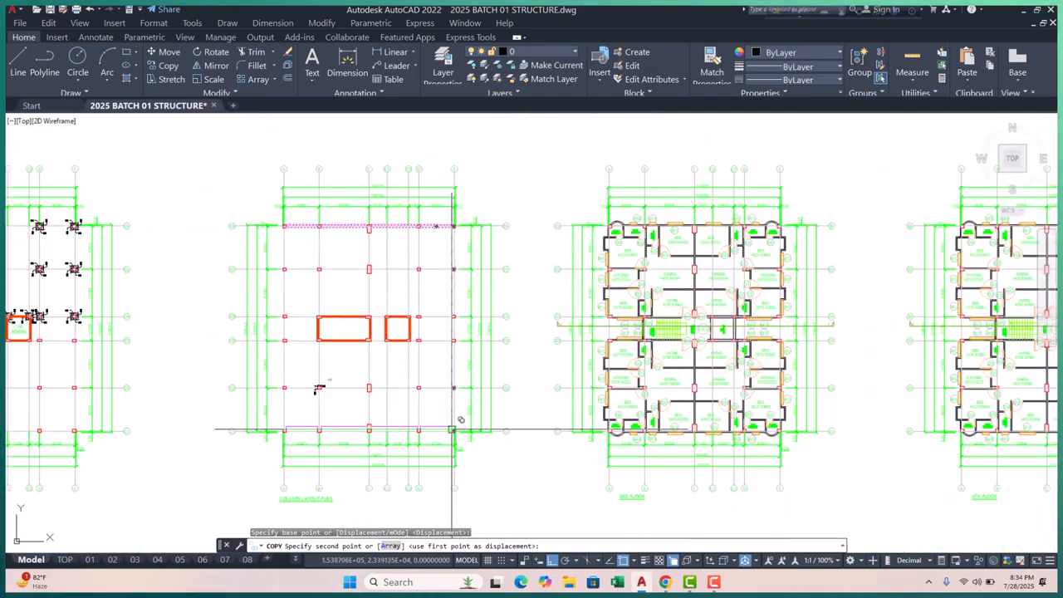
{"action": "scroll", "coordinate": [461, 413], "scroll_direction": "up", "scroll_amount": 6}
{"action": "left_click", "coordinate": [479, 346]}
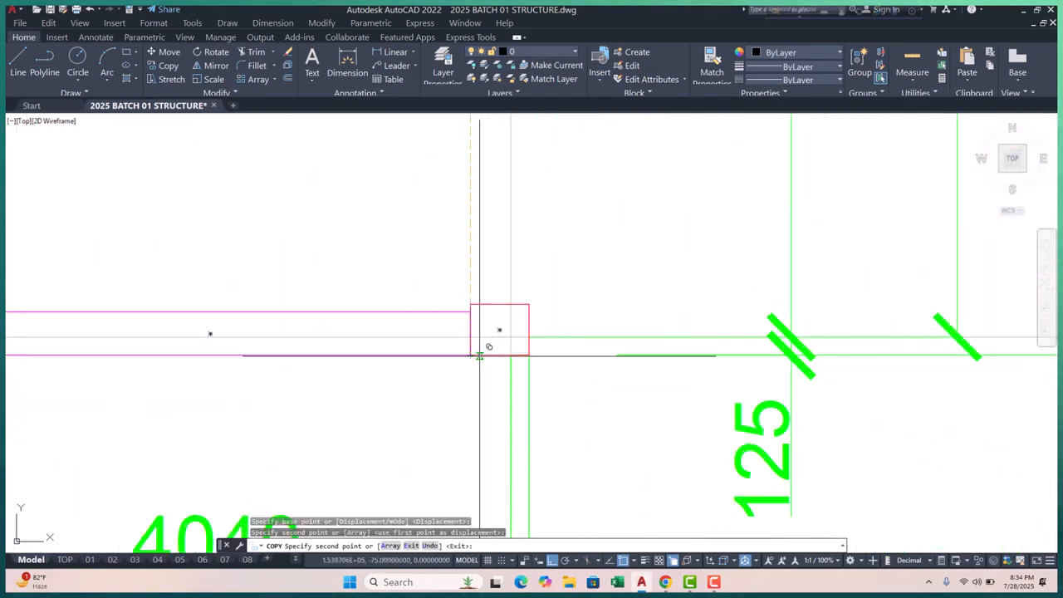
{"action": "scroll", "coordinate": [479, 346], "scroll_direction": "down", "scroll_amount": 5}
{"action": "key", "text": "Escape"}
{"action": "scroll", "coordinate": [416, 368], "scroll_direction": "down", "scroll_amount": 2}
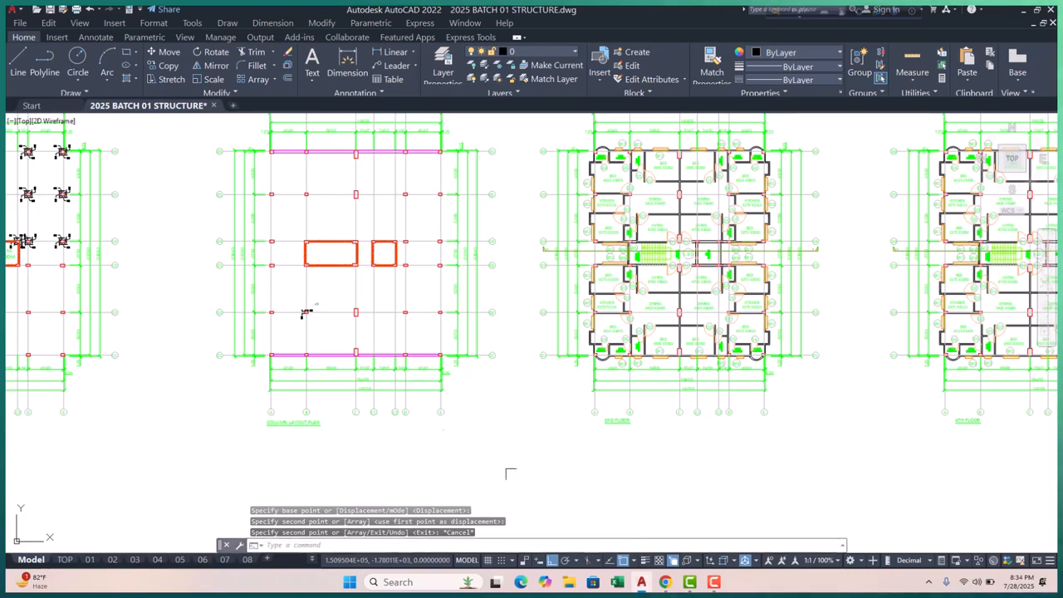
- Erase the leftover column dimensions and C3 label at the column where grid lines B and 02 meet
{"action": "scroll", "coordinate": [307, 312], "scroll_direction": "up", "scroll_amount": 5}
{"action": "left_click", "coordinate": [311, 228]}
{"action": "left_click", "coordinate": [507, 413]}
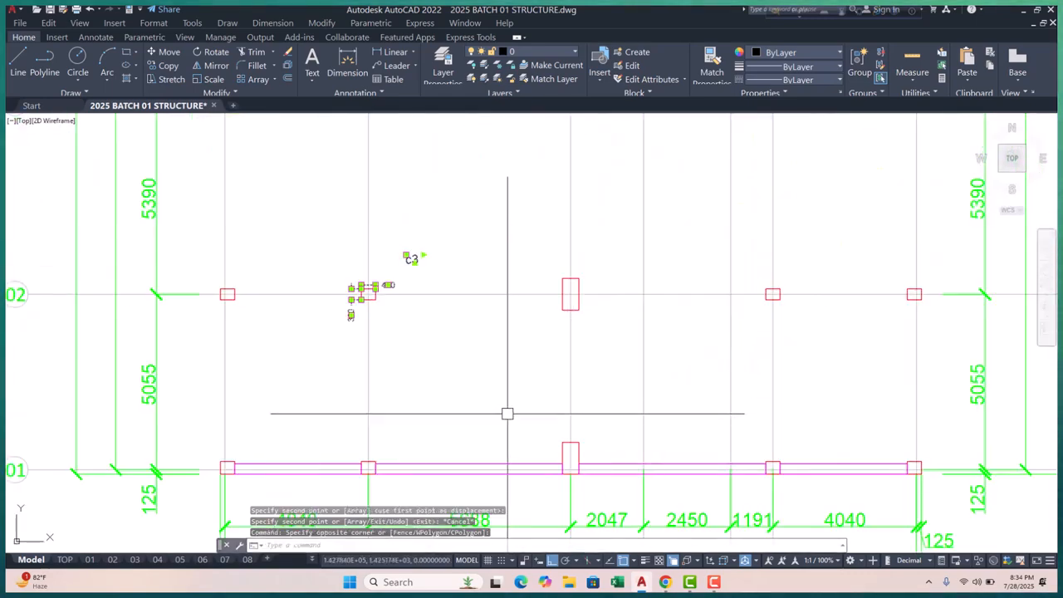
{"action": "type", "text": "e"}
{"action": "key", "text": "Return"}
{"action": "scroll", "coordinate": [569, 475], "scroll_direction": "down", "scroll_amount": 5}
{"action": "scroll", "coordinate": [420, 201], "scroll_direction": "up", "scroll_amount": 3}
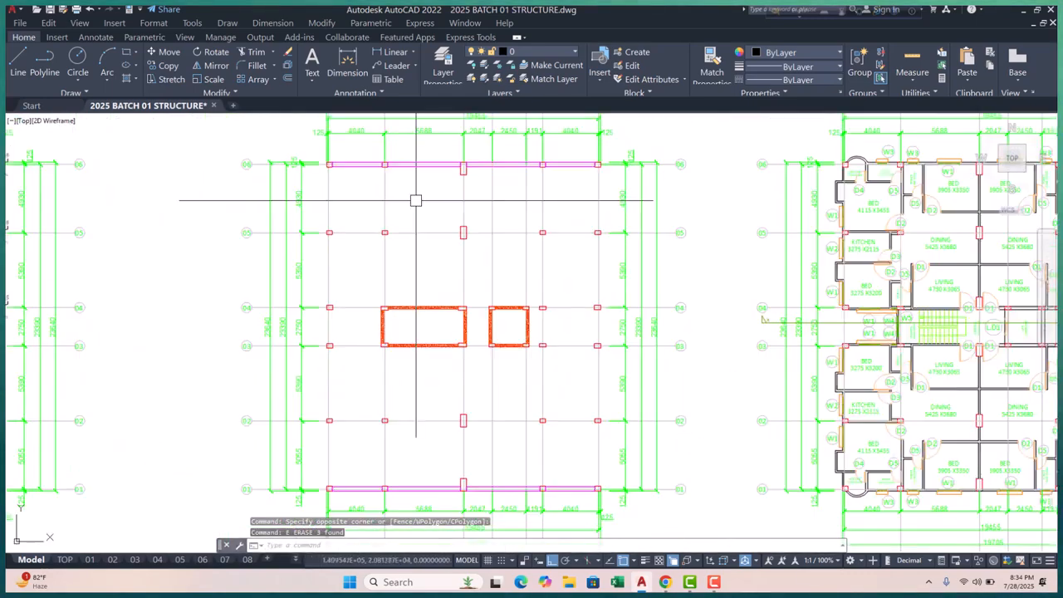
- Draw a vertical construction line along the outer face of the grid line A columns
{"action": "scroll", "coordinate": [274, 166], "scroll_direction": "up", "scroll_amount": 4}
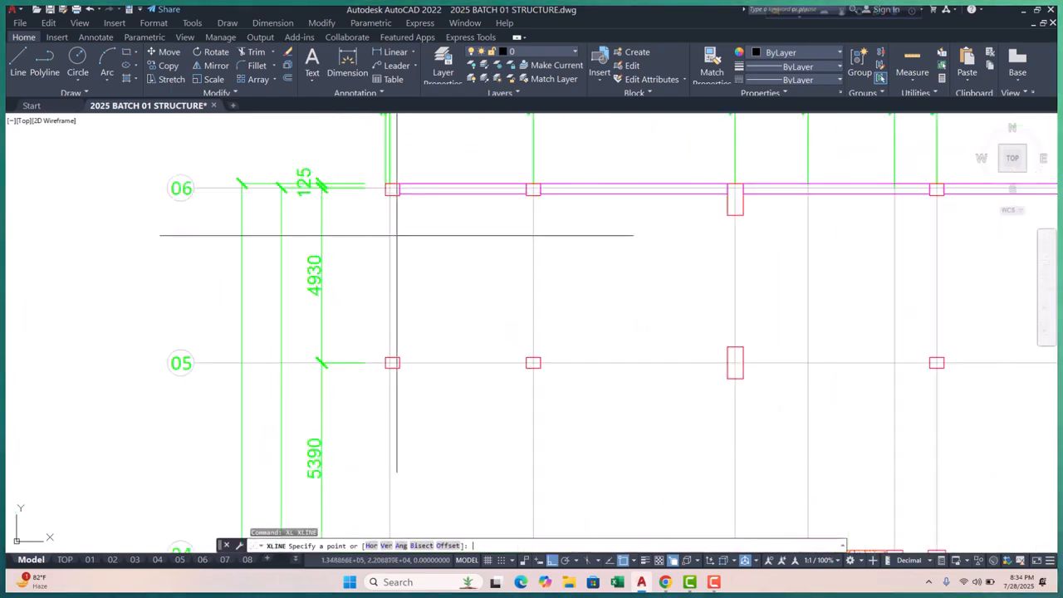
{"action": "type", "text": "v"}
{"action": "key", "text": "Return"}
{"action": "scroll", "coordinate": [392, 191], "scroll_direction": "up", "scroll_amount": 4}
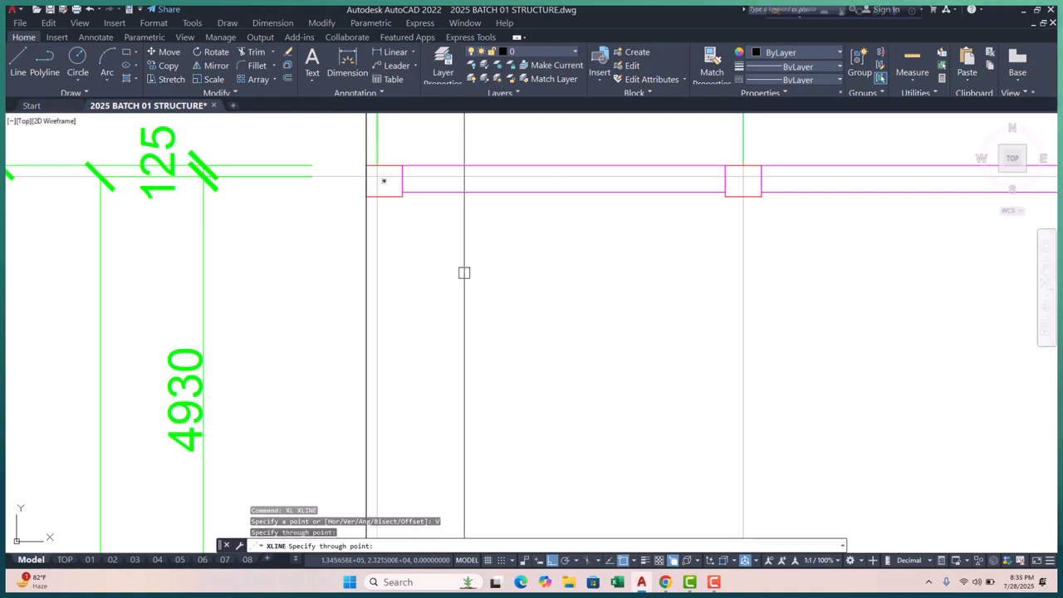
{"action": "key", "text": "Escape"}
- Offset the vertical construction line at column A 300 inward for the beam's inner edge
{"action": "type", "text": "o"}
{"action": "key", "text": "Return"}
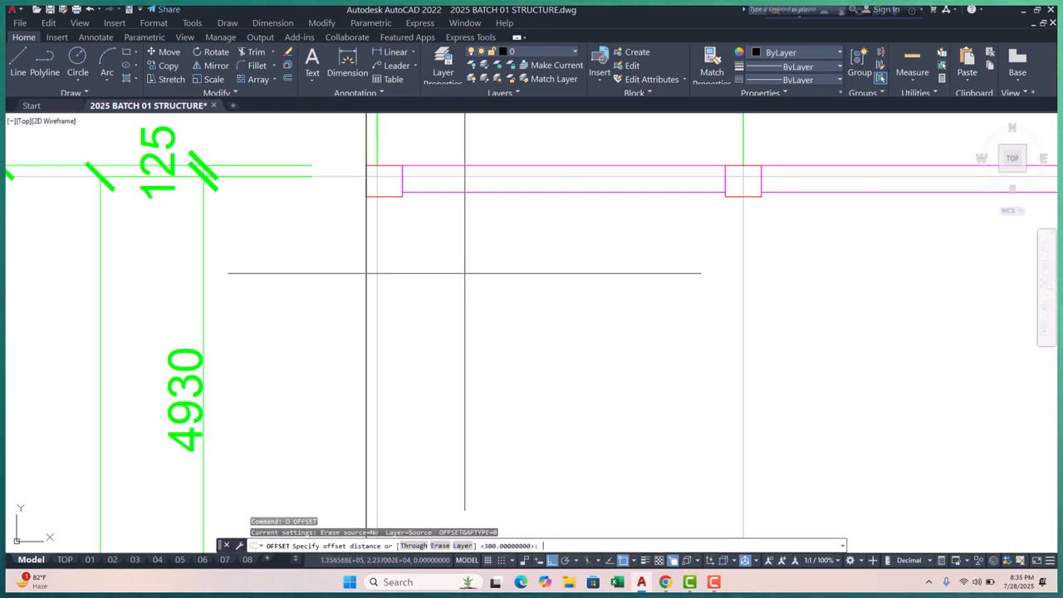
{"action": "type", "text": "300"}
{"action": "key", "text": "Return"}
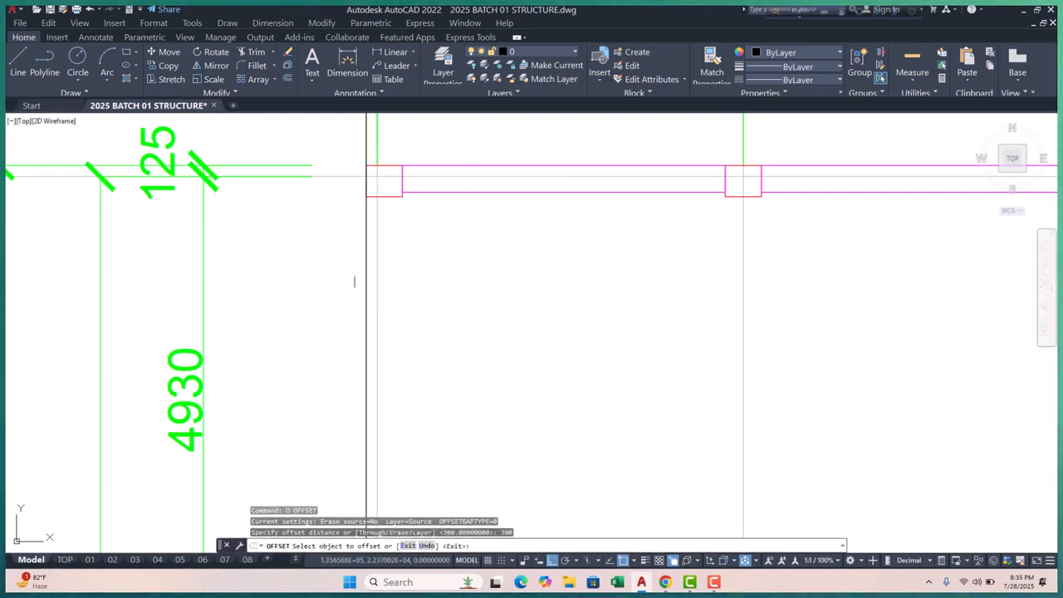
{"action": "left_click", "coordinate": [367, 275]}
{"action": "left_click", "coordinate": [475, 283]}
{"action": "scroll", "coordinate": [301, 254], "scroll_direction": "down", "scroll_amount": 2}
{"action": "scroll", "coordinate": [584, 257], "scroll_direction": "up", "scroll_amount": 2}
{"action": "middle_click_drag", "start_coordinate": [584, 257], "coordinate": [470, 257]}
{"action": "key", "text": "Escape"}
{"action": "key", "text": "Escape"}
{"action": "key", "text": "Escape"}
{"action": "key", "text": "Escape"}
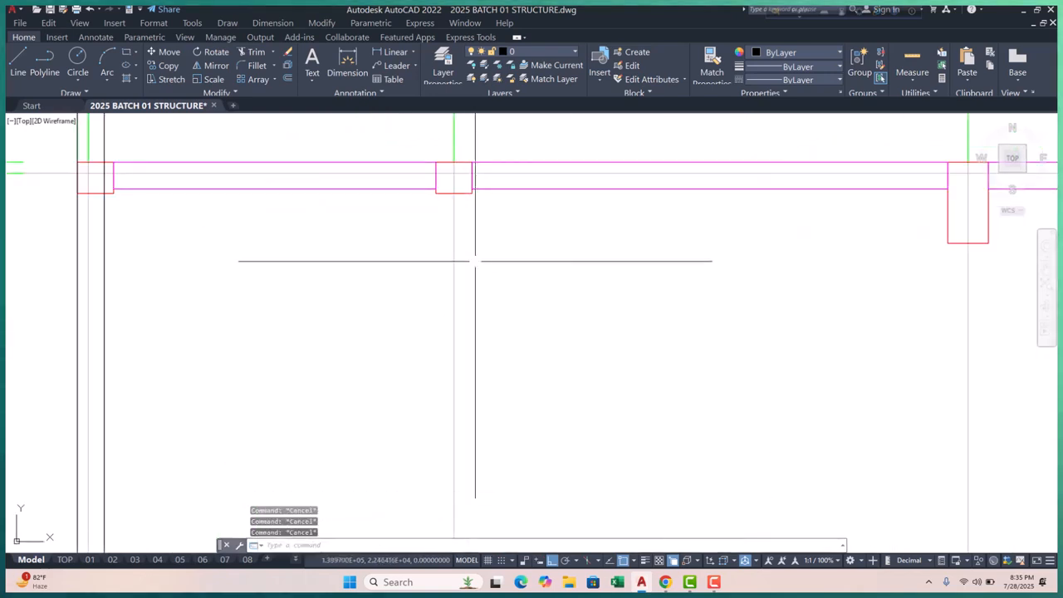
- Draw vertical construction lines through the centres of the columns on grid lines B, C and D
{"action": "type", "text": "x"}
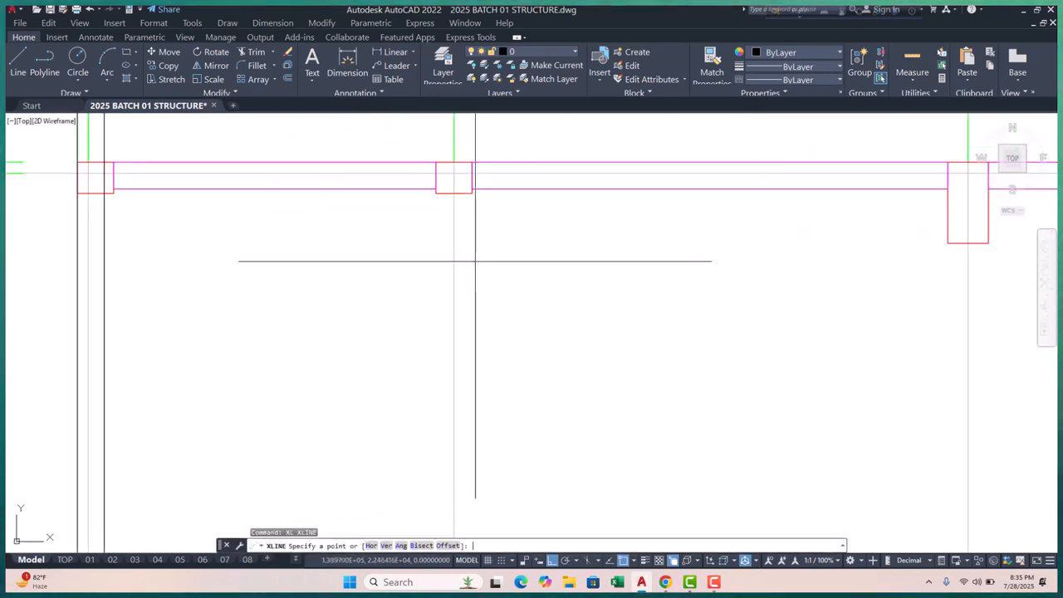
{"action": "type", "text": "v"}
{"action": "key", "text": "Return"}
{"action": "scroll", "coordinate": [548, 316], "scroll_direction": "down", "scroll_amount": 4}
{"action": "middle_click_drag", "start_coordinate": [615, 299], "coordinate": [504, 296]}
{"action": "scroll", "coordinate": [511, 296], "scroll_direction": "up", "scroll_amount": 2}
{"action": "left_click", "coordinate": [468, 270]}
{"action": "scroll", "coordinate": [378, 283], "scroll_direction": "down", "scroll_amount": 4}
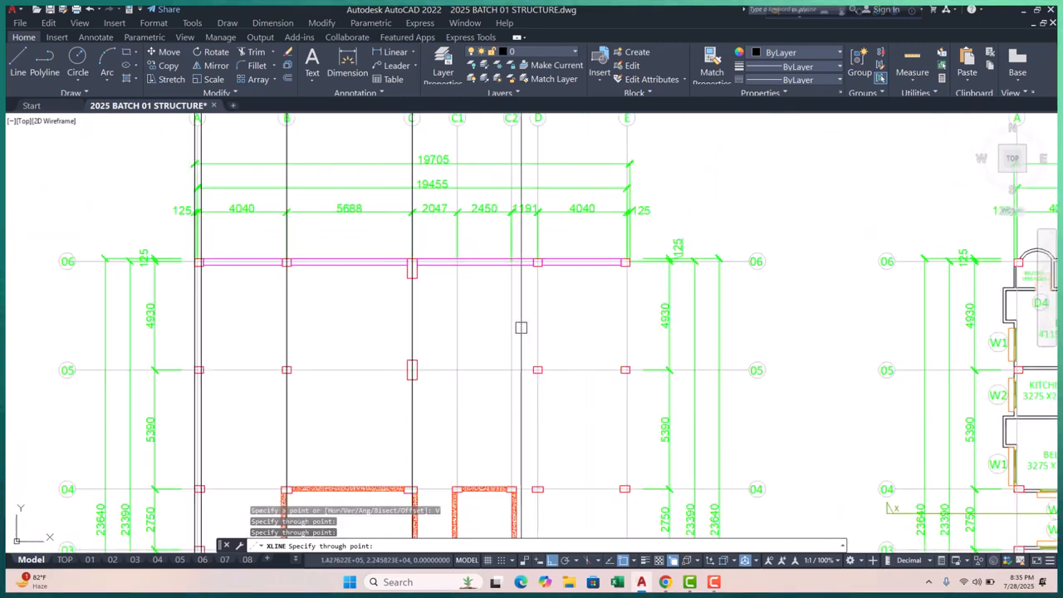
{"action": "scroll", "coordinate": [538, 273], "scroll_direction": "up", "scroll_amount": 3}
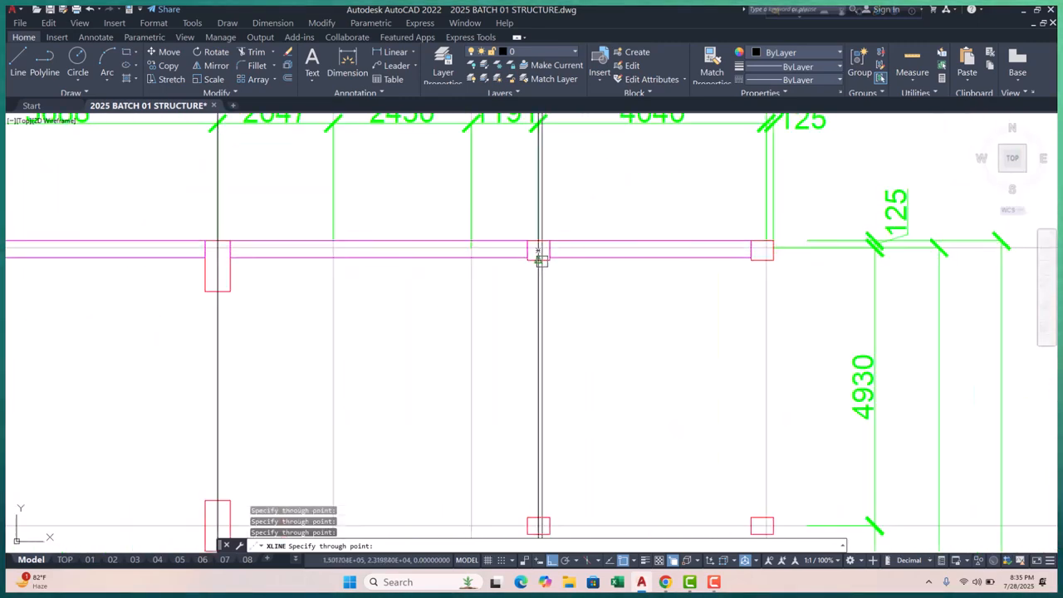
{"action": "left_click", "coordinate": [538, 253]}
{"action": "scroll", "coordinate": [538, 253], "scroll_direction": "down", "scroll_amount": 5}
{"action": "scroll", "coordinate": [553, 266], "scroll_direction": "down", "scroll_amount": 3}
{"action": "scroll", "coordinate": [440, 241], "scroll_direction": "up", "scroll_amount": 4}
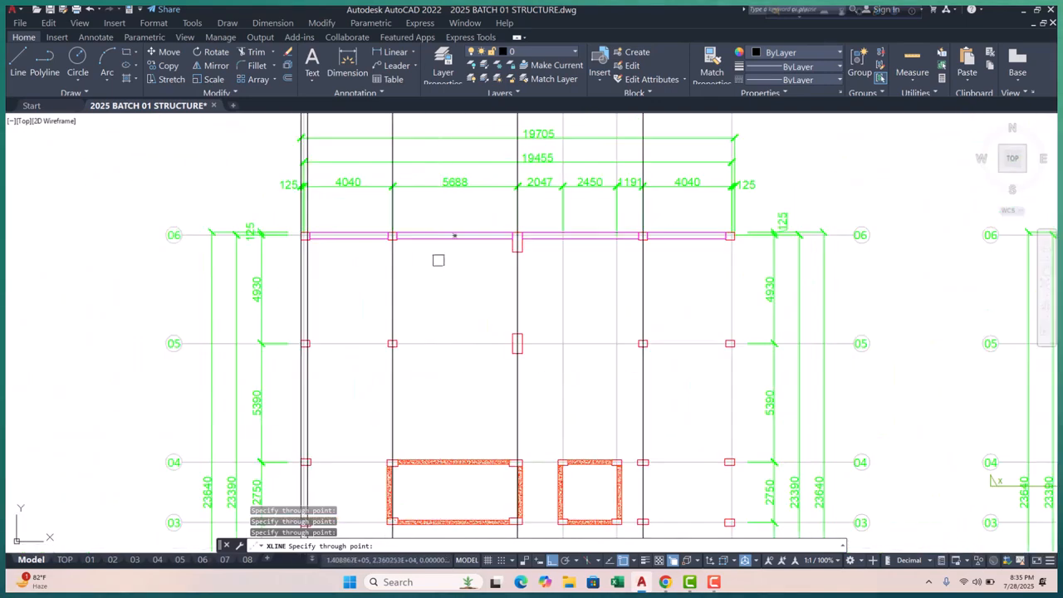
{"action": "key", "text": "Escape"}
- Offset the vertical construction line through the grid line B columns to both sides for the beam edges
{"action": "type", "text": "o"}
{"action": "key", "text": "Return"}
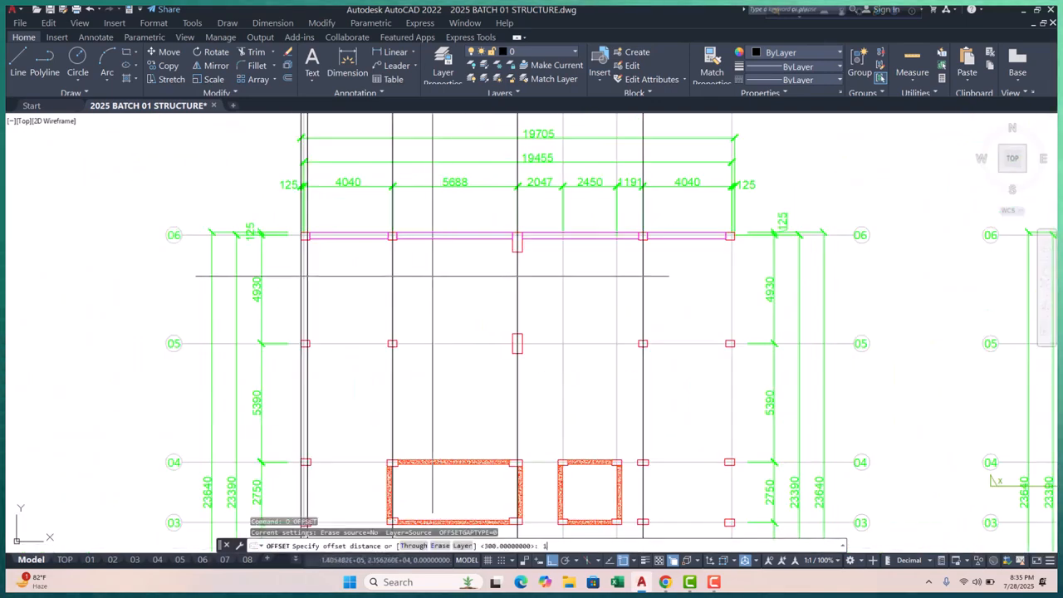
{"action": "key", "text": "Return"}
{"action": "scroll", "coordinate": [409, 274], "scroll_direction": "up", "scroll_amount": 2}
{"action": "left_click", "coordinate": [386, 275]}
{"action": "left_click", "coordinate": [387, 275]}
{"action": "left_click", "coordinate": [399, 275]}
{"action": "scroll", "coordinate": [347, 275], "scroll_direction": "up", "scroll_amount": 2}
{"action": "left_click", "coordinate": [403, 268]}
{"action": "left_click", "coordinate": [439, 306]}
{"action": "left_click", "coordinate": [369, 271]}
- Offset the vertical construction line through the grid line C columns to both sides by the same distance
{"action": "left_click", "coordinate": [727, 271]}
{"action": "left_click", "coordinate": [755, 311]}
{"action": "left_click", "coordinate": [729, 287]}
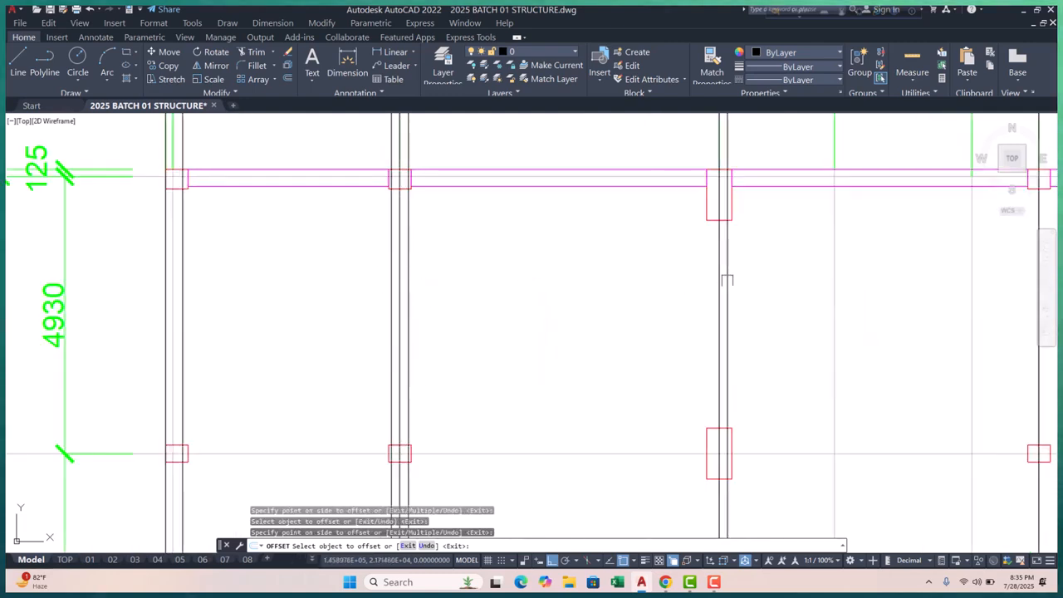
{"action": "left_click", "coordinate": [719, 277]}
{"action": "left_click", "coordinate": [749, 316]}
{"action": "left_click", "coordinate": [683, 290]}
- Offset the vertical construction line through the grid line D columns to both sides and finish offsetting
{"action": "scroll", "coordinate": [346, 291], "scroll_direction": "down", "scroll_amount": 6}
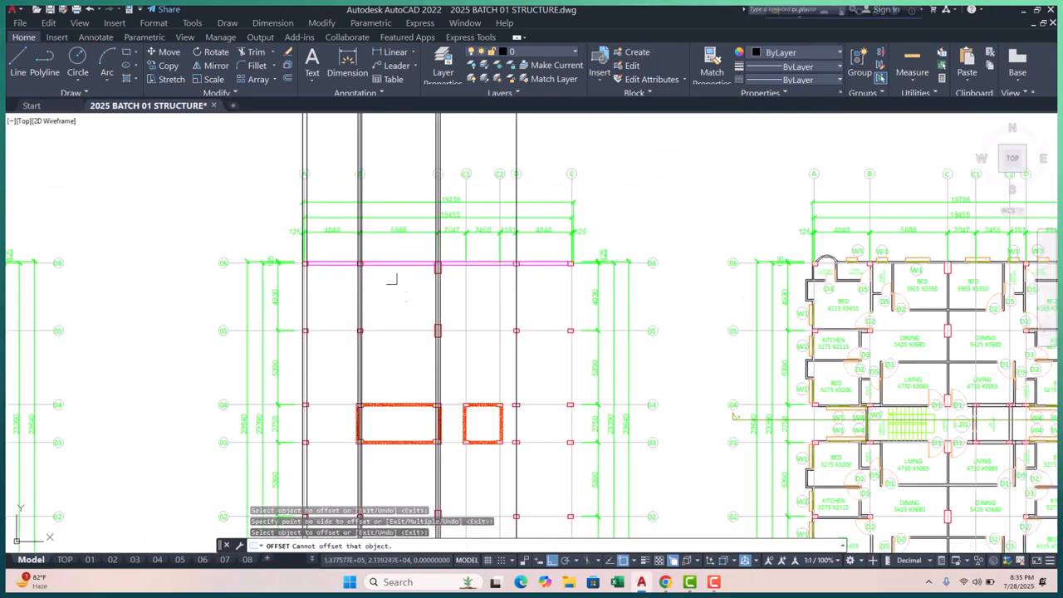
{"action": "scroll", "coordinate": [528, 289], "scroll_direction": "up", "scroll_amount": 4}
{"action": "left_click", "coordinate": [490, 291]}
{"action": "left_click", "coordinate": [520, 330]}
{"action": "left_click", "coordinate": [534, 292]}
{"action": "scroll", "coordinate": [510, 306], "scroll_direction": "up", "scroll_amount": 4}
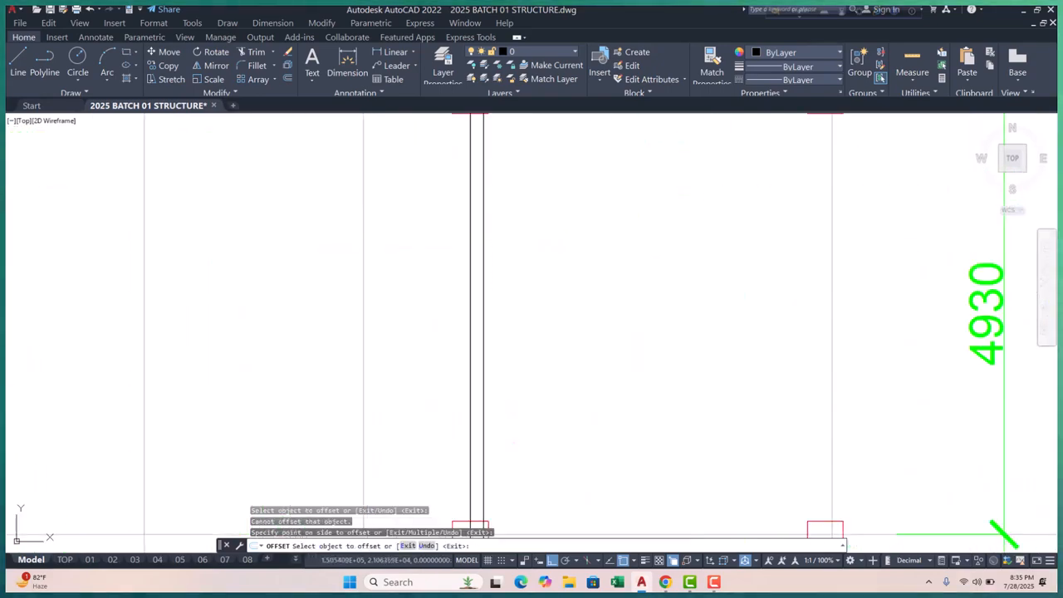
{"action": "left_click", "coordinate": [433, 297]}
{"action": "scroll", "coordinate": [530, 234], "scroll_direction": "down", "scroll_amount": 10}
{"action": "key", "text": "Escape"}
{"action": "scroll", "coordinate": [418, 238], "scroll_direction": "up", "scroll_amount": 8}
{"action": "middle_click_drag", "start_coordinate": [428, 228], "coordinate": [423, 260]}
{"action": "key", "text": "Escape"}
{"action": "key", "text": "Escape"}
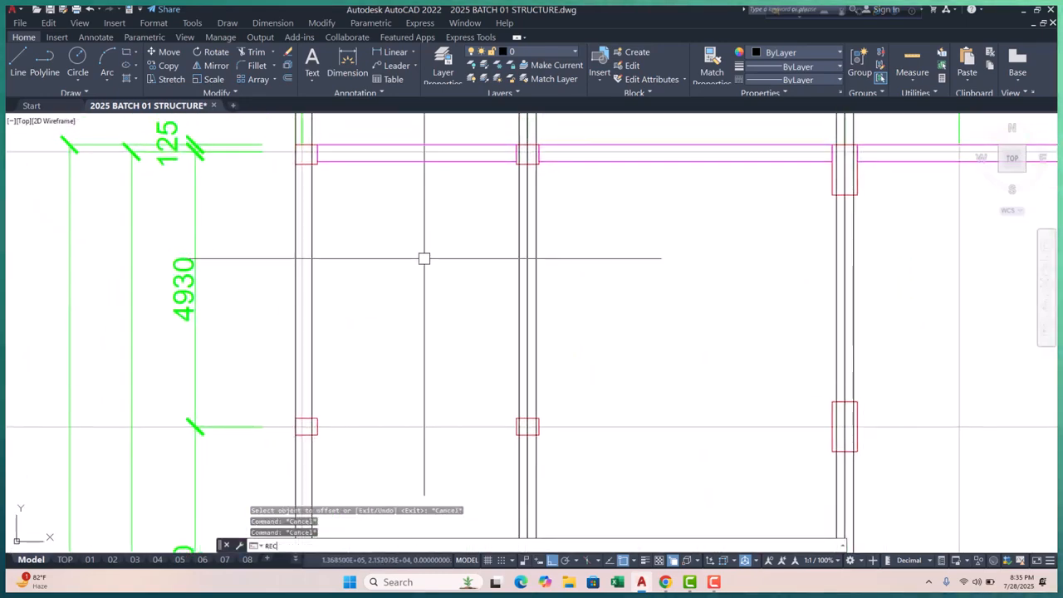
- Draw a beam rectangle on grid line A between the columns at grid lines 06 and 05
{"action": "type", "text": "REC"}
{"action": "key", "text": "Return"}
{"action": "scroll", "coordinate": [304, 204], "scroll_direction": "up", "scroll_amount": 4}
{"action": "scroll", "coordinate": [304, 191], "scroll_direction": "down", "scroll_amount": 3}
{"action": "scroll", "coordinate": [297, 288], "scroll_direction": "up", "scroll_amount": 5}
{"action": "scroll", "coordinate": [297, 289], "scroll_direction": "down", "scroll_amount": 3}
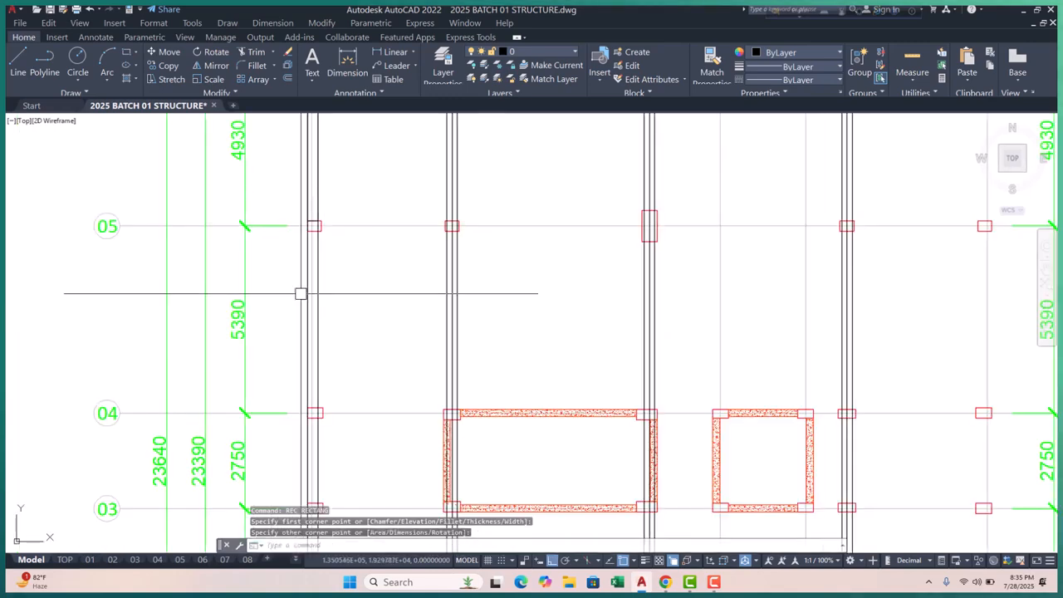
- Draw a beam rectangle on grid line A between the columns at grid lines 05 and 04
{"action": "scroll", "coordinate": [302, 287], "scroll_direction": "up", "scroll_amount": 5}
{"action": "left_click", "coordinate": [319, 149]}
{"action": "scroll", "coordinate": [336, 134], "scroll_direction": "down", "scroll_amount": 3}
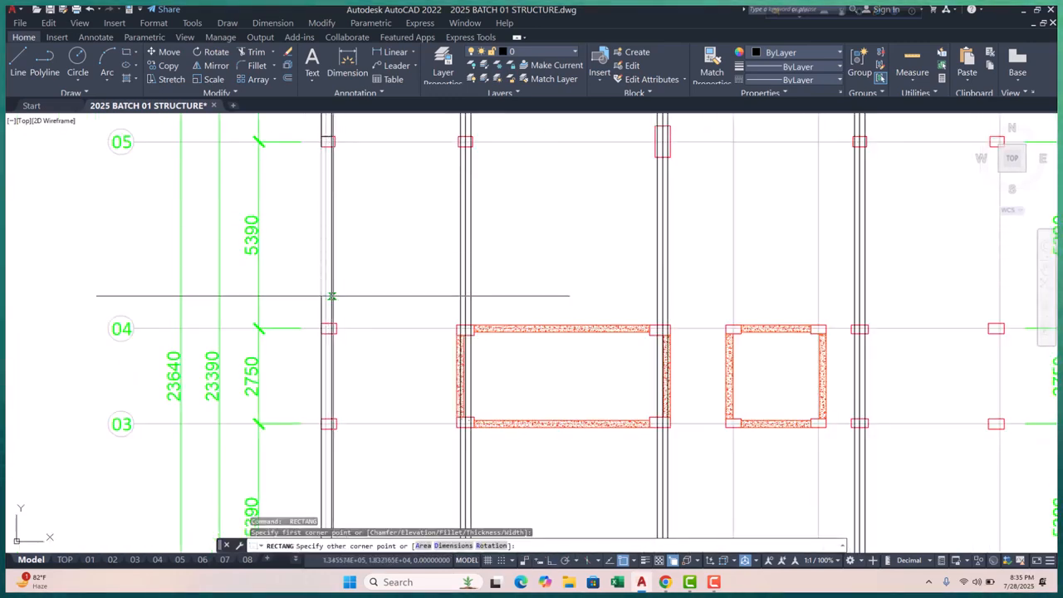
{"action": "scroll", "coordinate": [333, 299], "scroll_direction": "up", "scroll_amount": 3}
{"action": "left_click", "coordinate": [340, 293]}
- Draw a beam rectangle on grid line A between the columns at grid lines 04 and 03
{"action": "scroll", "coordinate": [313, 306], "scroll_direction": "up", "scroll_amount": 4}
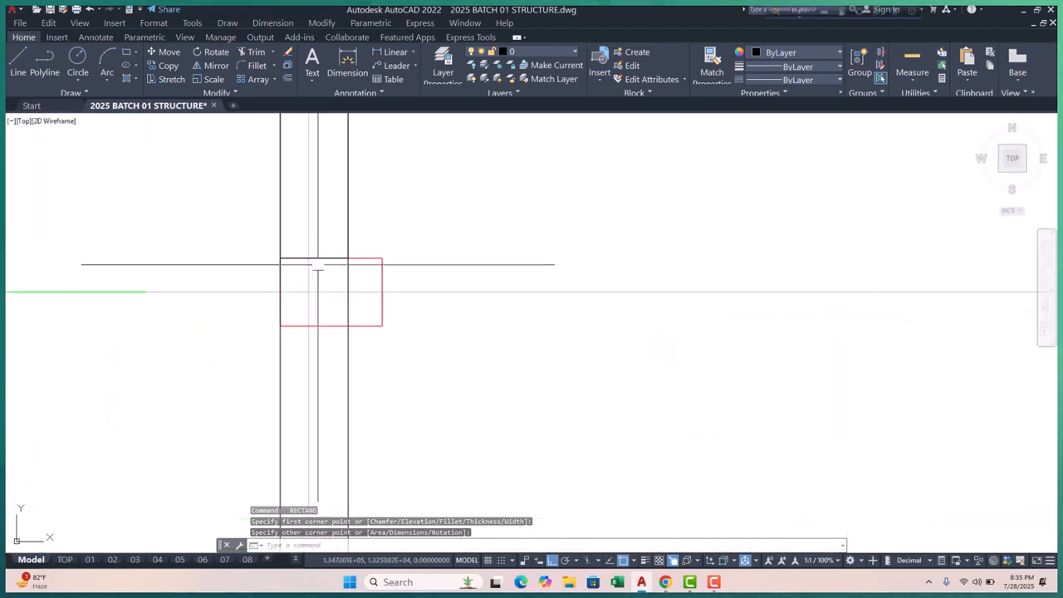
{"action": "key", "text": "Return"}
{"action": "left_click", "coordinate": [280, 326]}
{"action": "scroll", "coordinate": [302, 213], "scroll_direction": "down", "scroll_amount": 4}
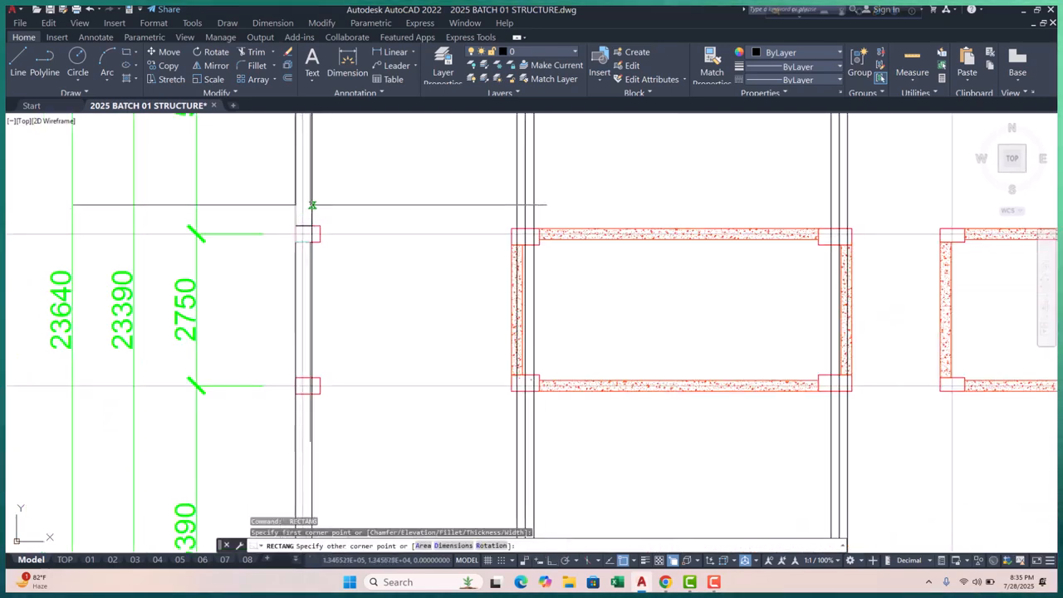
{"action": "scroll", "coordinate": [308, 314], "scroll_direction": "up", "scroll_amount": 4}
{"action": "left_click", "coordinate": [334, 315]}
- Draw a beam rectangle on grid line A between the columns at grid lines 03 and 02
{"action": "scroll", "coordinate": [334, 316], "scroll_direction": "down", "scroll_amount": 4}
{"action": "scroll", "coordinate": [308, 257], "scroll_direction": "up", "scroll_amount": 4}
{"action": "key", "text": "Return"}
{"action": "scroll", "coordinate": [235, 254], "scroll_direction": "down", "scroll_amount": 4}
{"action": "middle_click_drag", "start_coordinate": [267, 378], "coordinate": [267, 314]}
{"action": "scroll", "coordinate": [267, 313], "scroll_direction": "up", "scroll_amount": 4}
{"action": "left_click", "coordinate": [267, 322]}
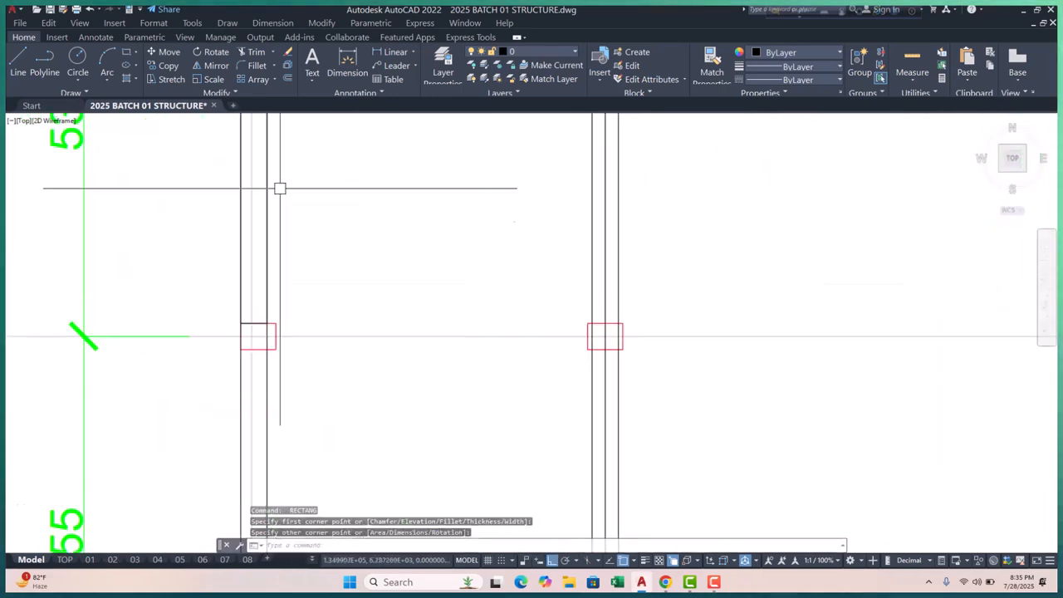
- Draw a beam rectangle on grid line A between the columns at grid lines 02 and 01
{"action": "scroll", "coordinate": [277, 223], "scroll_direction": "down", "scroll_amount": 4}
{"action": "scroll", "coordinate": [273, 275], "scroll_direction": "up", "scroll_amount": 4}
{"action": "key", "text": "Return"}
{"action": "left_click", "coordinate": [266, 204]}
{"action": "scroll", "coordinate": [272, 198], "scroll_direction": "down", "scroll_amount": 4}
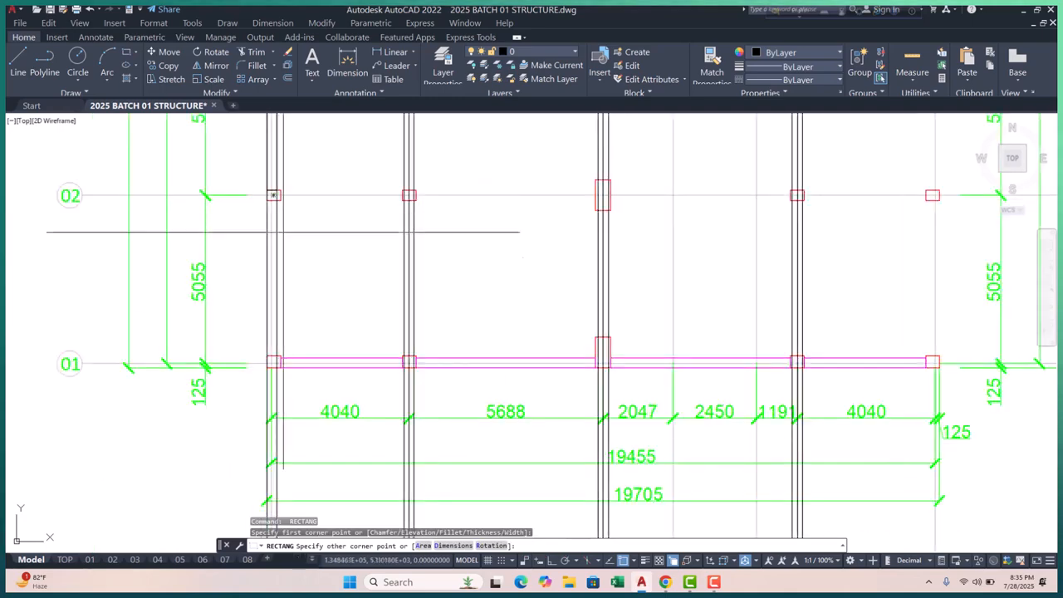
{"action": "scroll", "coordinate": [287, 356], "scroll_direction": "up", "scroll_amount": 4}
{"action": "left_click", "coordinate": [260, 354]}
- Draw a beam rectangle on grid line B between the outer construction lines, from the column at 06 to the column at 05
{"action": "scroll", "coordinate": [272, 353], "scroll_direction": "down", "scroll_amount": 2}
{"action": "middle_click_drag", "start_coordinate": [523, 360], "coordinate": [443, 383]}
{"action": "scroll", "coordinate": [408, 413], "scroll_direction": "down", "scroll_amount": 4}
{"action": "middle_click_drag", "start_coordinate": [439, 334], "coordinate": [427, 454]}
{"action": "middle_click_drag", "start_coordinate": [441, 240], "coordinate": [430, 391]}
{"action": "middle_click_drag", "start_coordinate": [390, 159], "coordinate": [378, 289]}
{"action": "scroll", "coordinate": [381, 339], "scroll_direction": "up", "scroll_amount": 4}
{"action": "middle_click_drag", "start_coordinate": [648, 312], "coordinate": [349, 278]}
{"action": "scroll", "coordinate": [350, 277], "scroll_direction": "up", "scroll_amount": 8}
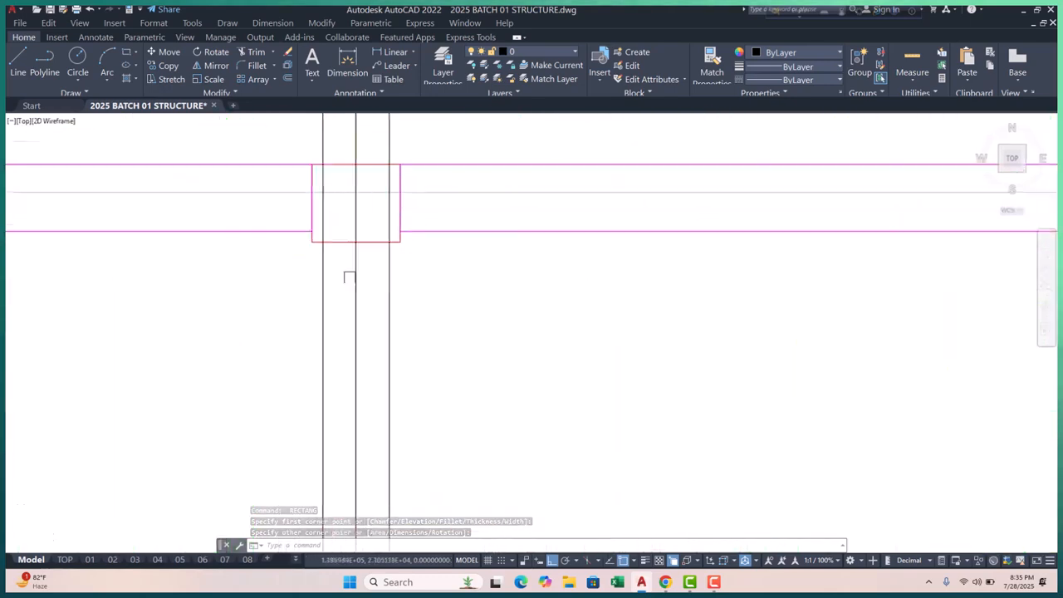
{"action": "key", "text": "space"}
{"action": "scroll", "coordinate": [359, 158], "scroll_direction": "down", "scroll_amount": 5}
{"action": "scroll", "coordinate": [318, 363], "scroll_direction": "up", "scroll_amount": 5}
{"action": "left_click", "coordinate": [317, 362]}
- Draw a beam rectangle on grid line B from the column at 05 to the stair-wall column at 04
{"action": "scroll", "coordinate": [316, 235], "scroll_direction": "up", "scroll_amount": 2}
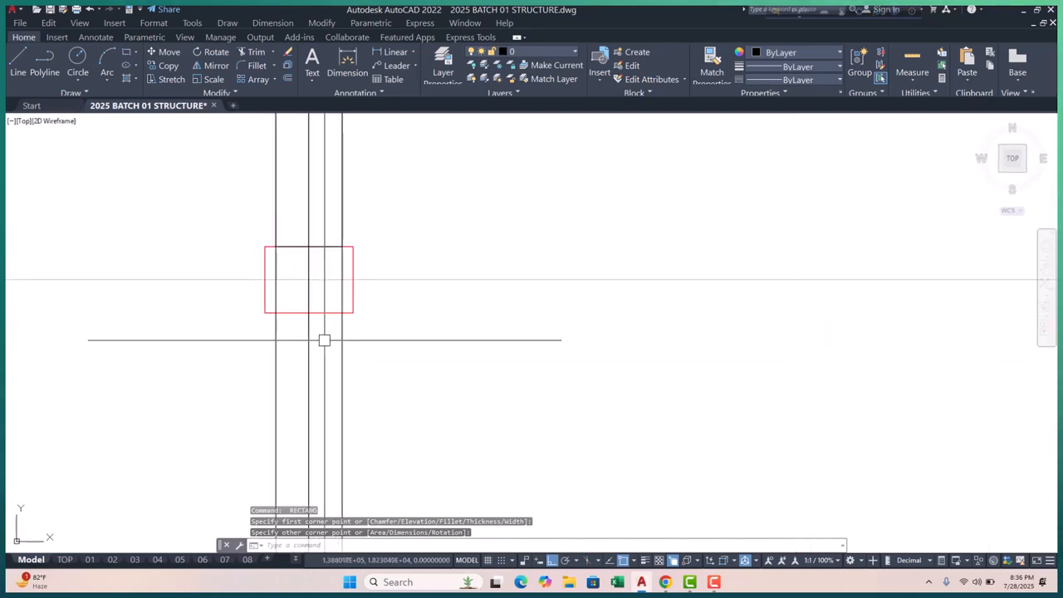
{"action": "key", "text": "space"}
{"action": "left_click", "coordinate": [309, 279]}
{"action": "scroll", "coordinate": [308, 280], "scroll_direction": "down", "scroll_amount": 5}
{"action": "scroll", "coordinate": [236, 294], "scroll_direction": "up", "scroll_amount": 6}
{"action": "left_click", "coordinate": [268, 264]}
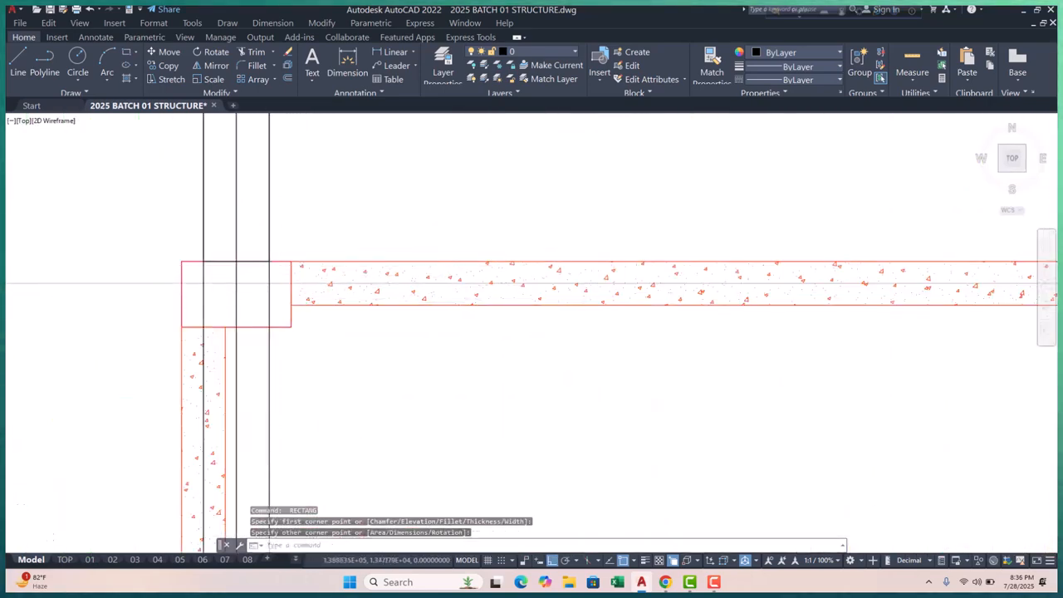
- Draw a beam rectangle on grid line B from the stair-wall column at 03 to the column at 02
{"action": "scroll", "coordinate": [269, 264], "scroll_direction": "down", "scroll_amount": 5}
{"action": "scroll", "coordinate": [249, 199], "scroll_direction": "up", "scroll_amount": 5}
{"action": "key", "text": "space"}
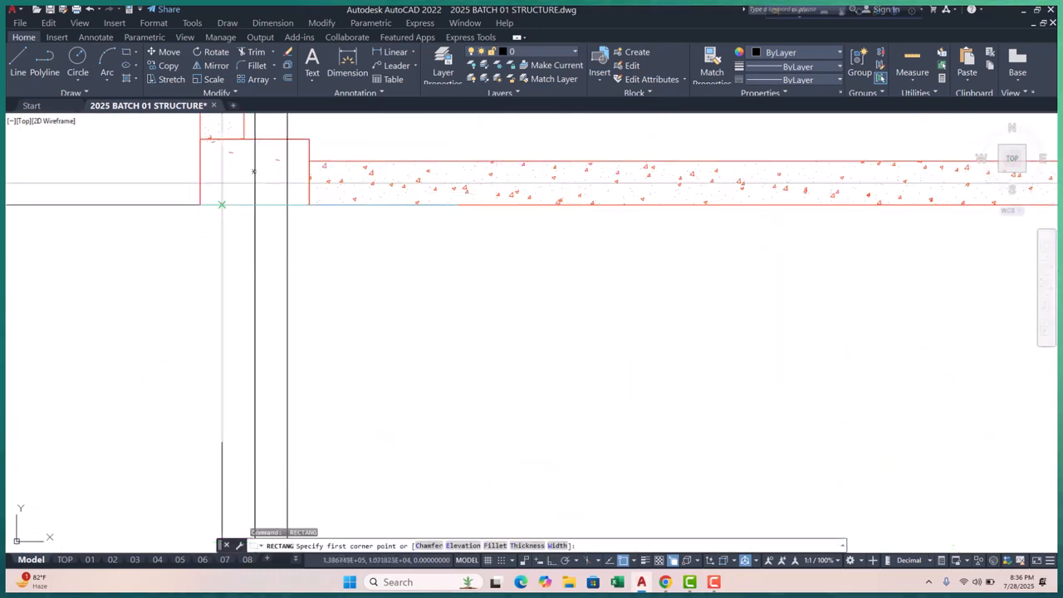
{"action": "scroll", "coordinate": [253, 172], "scroll_direction": "down", "scroll_amount": 5}
{"action": "scroll", "coordinate": [216, 345], "scroll_direction": "up", "scroll_amount": 6}
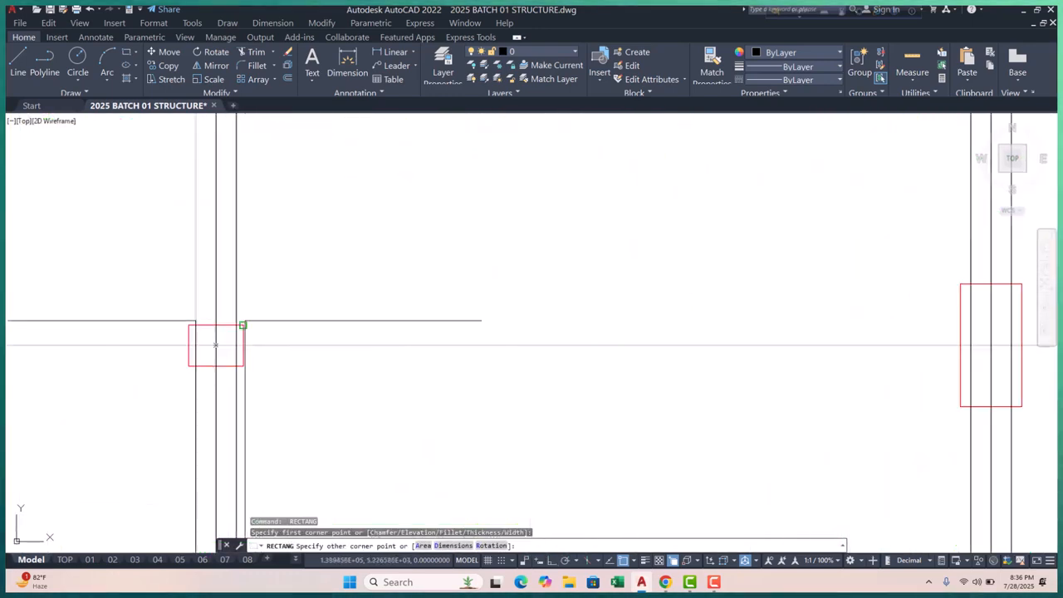
{"action": "left_click", "coordinate": [215, 345]}
- Draw a beam rectangle on grid line B between the columns at grid lines 02 and 01
{"action": "scroll", "coordinate": [215, 345], "scroll_direction": "down", "scroll_amount": 2}
{"action": "scroll", "coordinate": [226, 275], "scroll_direction": "up", "scroll_amount": 4}
{"action": "key", "text": "space"}
{"action": "left_click", "coordinate": [226, 275]}
{"action": "scroll", "coordinate": [226, 275], "scroll_direction": "down", "scroll_amount": 3}
{"action": "scroll", "coordinate": [252, 348], "scroll_direction": "up", "scroll_amount": 5}
{"action": "left_click", "coordinate": [255, 362]}
- Draw a beam rectangle on grid line C between the columns at grid lines 02 and 01
{"action": "scroll", "coordinate": [256, 356], "scroll_direction": "down", "scroll_amount": 3}
{"action": "scroll", "coordinate": [285, 315], "scroll_direction": "up", "scroll_amount": 5}
{"action": "scroll", "coordinate": [266, 306], "scroll_direction": "up", "scroll_amount": 2}
{"action": "key", "text": "space"}
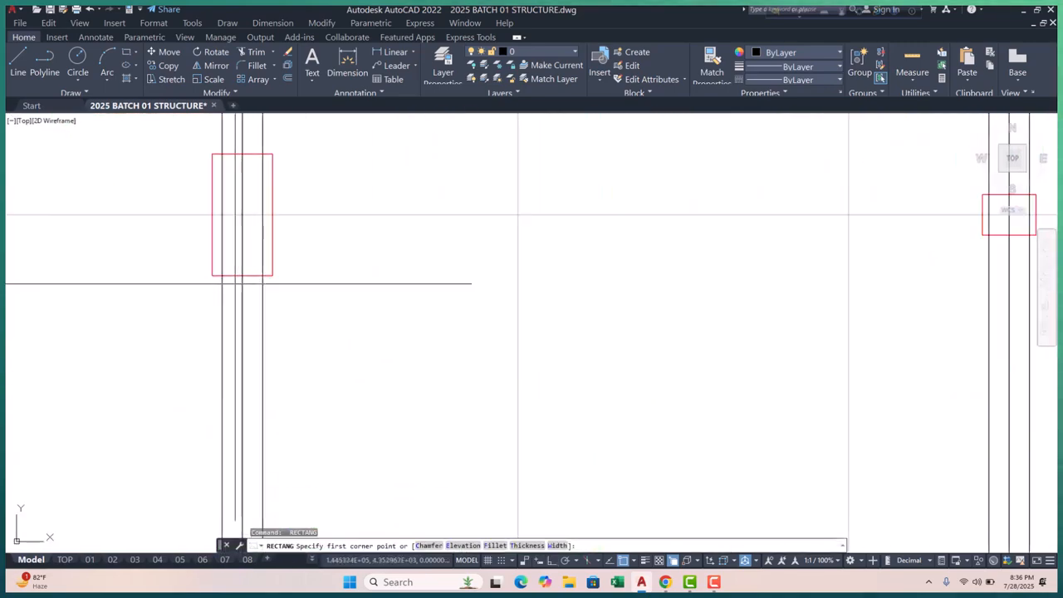
{"action": "left_click", "coordinate": [221, 275]}
{"action": "scroll", "coordinate": [221, 275], "scroll_direction": "down", "scroll_amount": 3}
{"action": "scroll", "coordinate": [220, 348], "scroll_direction": "up", "scroll_amount": 5}
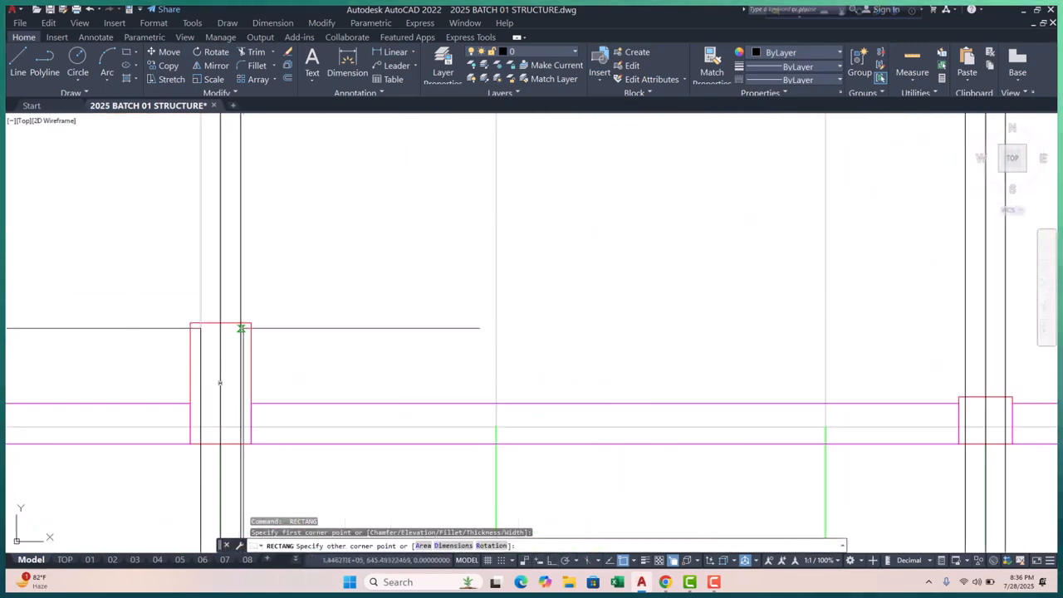
{"action": "left_click", "coordinate": [241, 323]}
- Draw a beam rectangle on grid line C from the stair-wall column at 03 to the column at 02
{"action": "scroll", "coordinate": [246, 375], "scroll_direction": "down", "scroll_amount": 5}
{"action": "scroll", "coordinate": [254, 243], "scroll_direction": "up", "scroll_amount": 5}
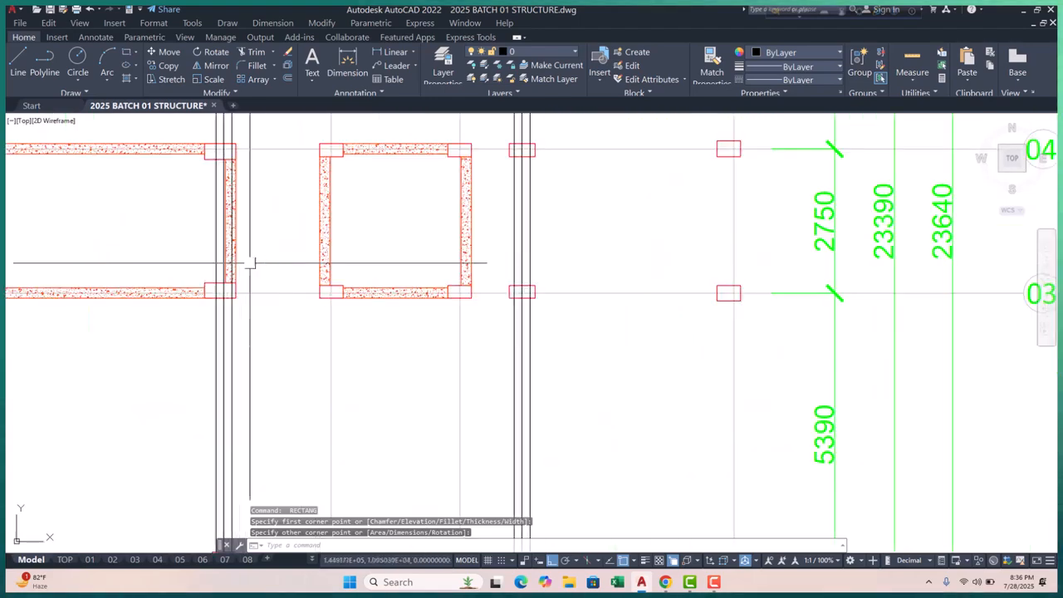
{"action": "scroll", "coordinate": [507, 278], "scroll_direction": "up", "scroll_amount": 2}
{"action": "middle_click_drag", "start_coordinate": [506, 278], "coordinate": [683, 256]}
{"action": "key", "text": "space"}
{"action": "left_click", "coordinate": [682, 256]}
{"action": "scroll", "coordinate": [683, 257], "scroll_direction": "down", "scroll_amount": 3}
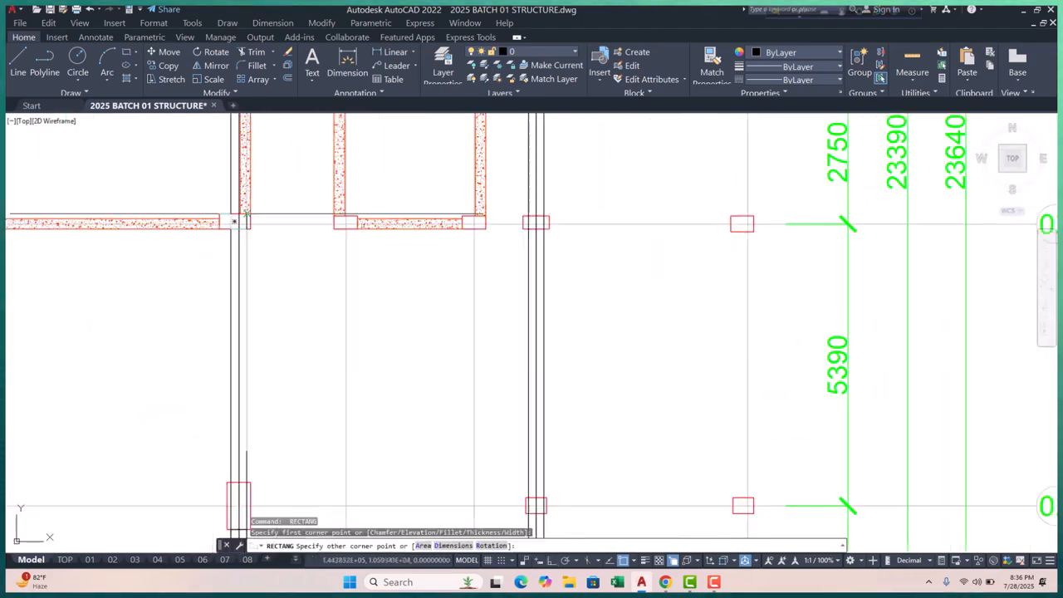
{"action": "mouse_move", "coordinate": [257, 394]}
{"action": "middle_mouse_down"}
{"action": "mouse_move", "coordinate": [247, 255]}
{"action": "mouse_move", "coordinate": [264, 382]}
{"action": "middle_mouse_up"}
{"action": "scroll", "coordinate": [249, 362], "scroll_direction": "up", "scroll_amount": 5}
{"action": "left_click", "coordinate": [214, 317]}
- Draw a beam rectangle on grid line C from the column at 05 to the stair-wall column at 04
{"action": "scroll", "coordinate": [251, 365], "scroll_direction": "down", "scroll_amount": 10}
{"action": "scroll", "coordinate": [230, 194], "scroll_direction": "up", "scroll_amount": 8}
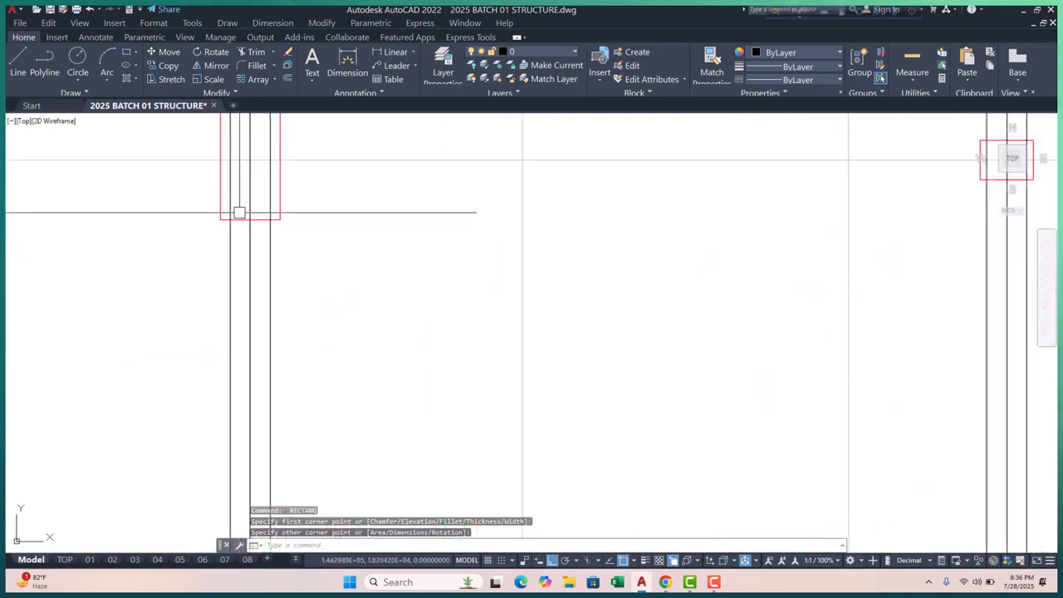
{"action": "key", "text": "Return"}
{"action": "left_click", "coordinate": [230, 219]}
{"action": "scroll", "coordinate": [251, 182], "scroll_direction": "down", "scroll_amount": 8}
{"action": "scroll", "coordinate": [259, 344], "scroll_direction": "up", "scroll_amount": 8}
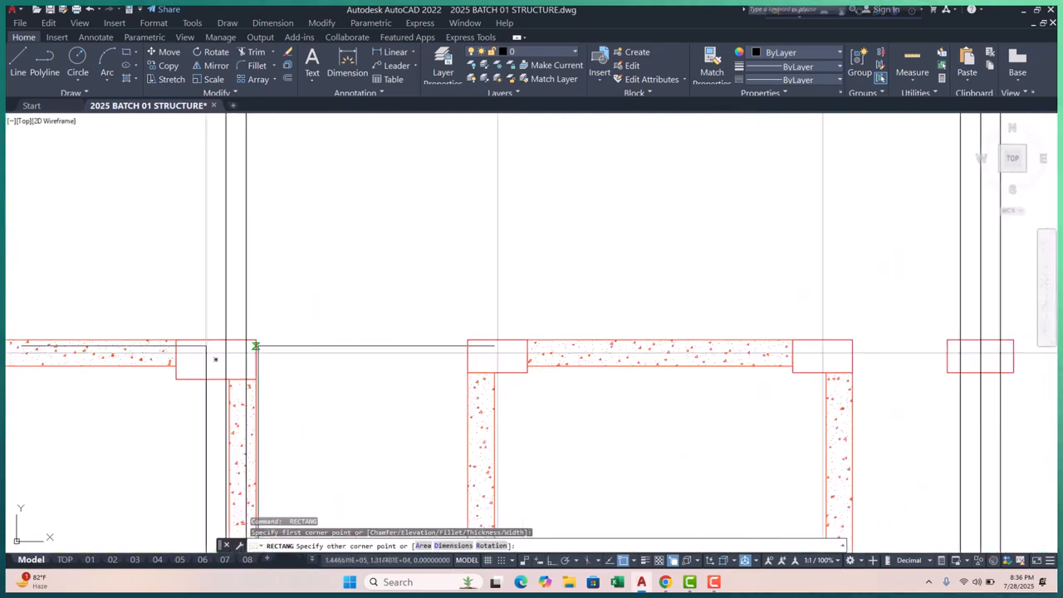
{"action": "left_click", "coordinate": [246, 340]}
- Draw a beam rectangle on grid line C between the columns at grid lines 06 and 05
{"action": "scroll", "coordinate": [280, 340], "scroll_direction": "down", "scroll_amount": 8}
{"action": "scroll", "coordinate": [280, 291], "scroll_direction": "up", "scroll_amount": 8}
{"action": "key", "text": "Return"}
{"action": "scroll", "coordinate": [299, 299], "scroll_direction": "down", "scroll_amount": 8}
{"action": "scroll", "coordinate": [674, 414], "scroll_direction": "up", "scroll_amount": 8}
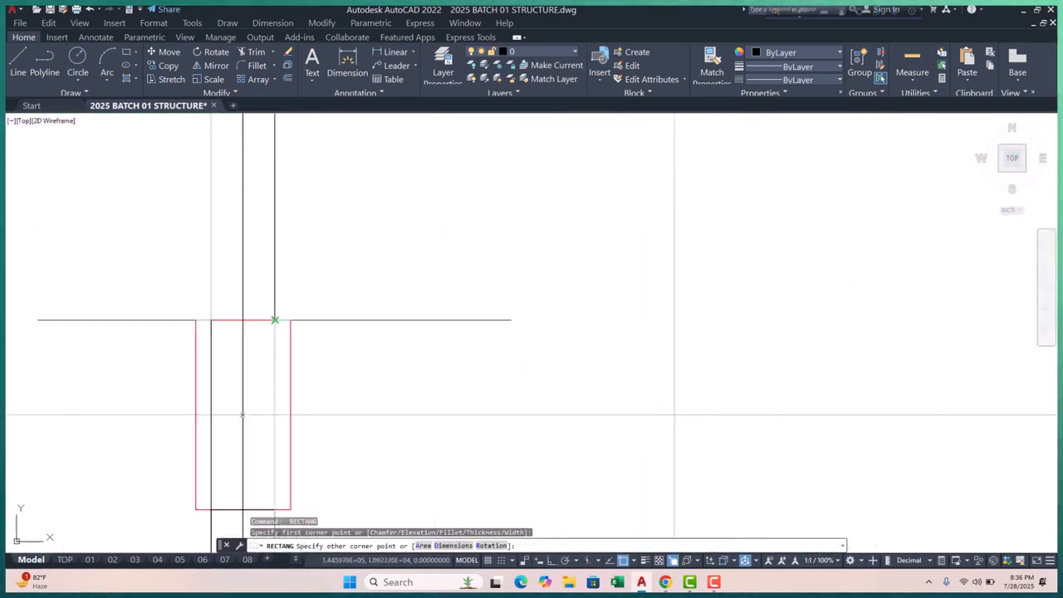
{"action": "left_click", "coordinate": [275, 319]}
- Draw a beam rectangle on grid line D between the columns at grid lines 06 and 05
{"action": "scroll", "coordinate": [259, 332], "scroll_direction": "down", "scroll_amount": 8}
{"action": "scroll", "coordinate": [461, 185], "scroll_direction": "up", "scroll_amount": 8}
{"action": "key", "text": "Return"}
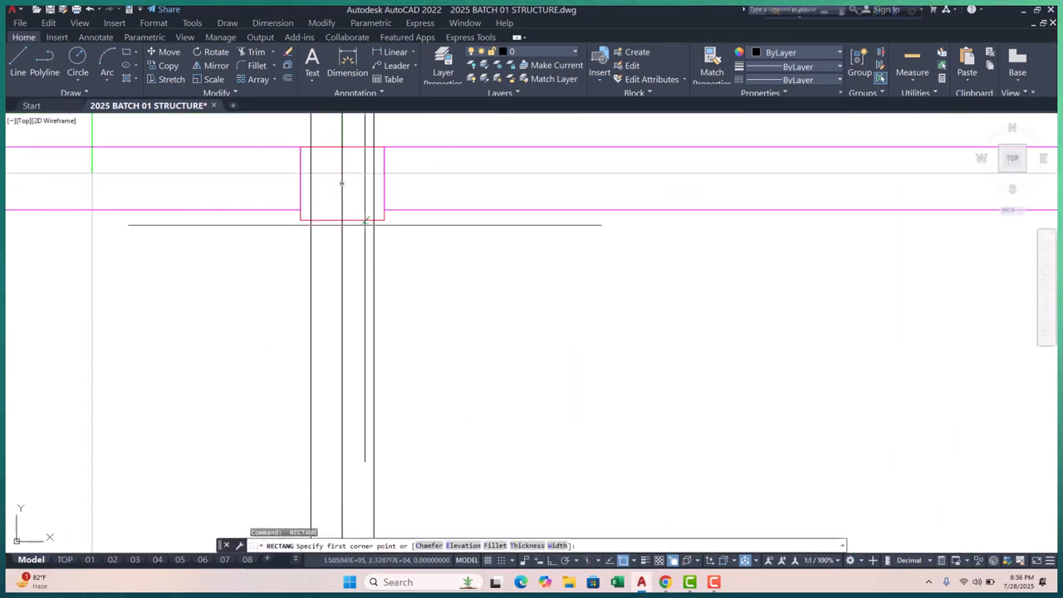
{"action": "scroll", "coordinate": [311, 220], "scroll_direction": "down", "scroll_amount": 5}
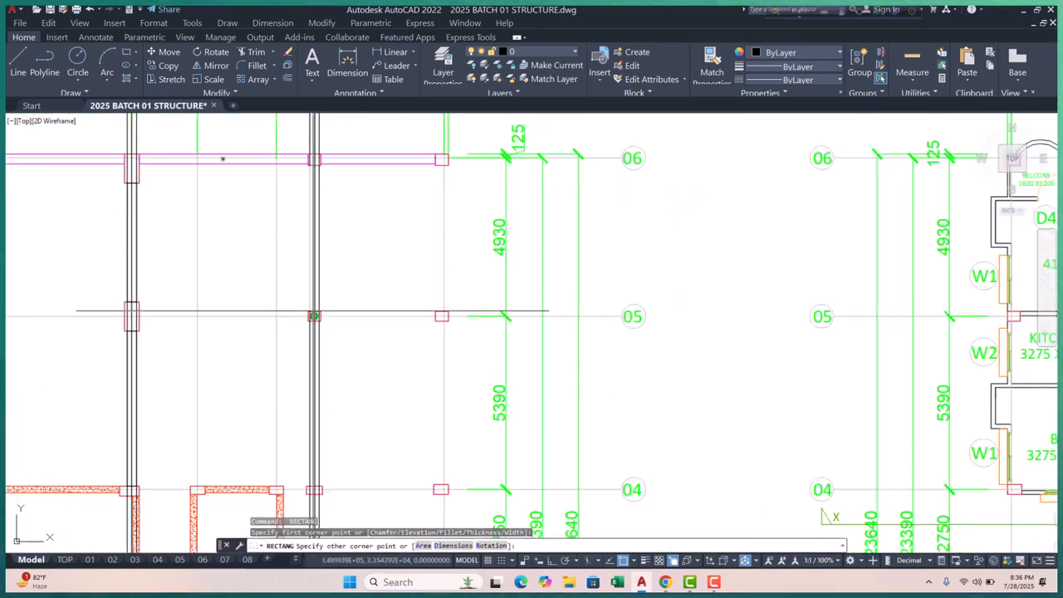
{"action": "scroll", "coordinate": [312, 308], "scroll_direction": "up", "scroll_amount": 8}
{"action": "left_click", "coordinate": [341, 287]}
- Draw a beam rectangle on grid line D between the columns at grid lines 05 and 04
{"action": "scroll", "coordinate": [321, 230], "scroll_direction": "down", "scroll_amount": 5}
{"action": "scroll", "coordinate": [321, 275], "scroll_direction": "up", "scroll_amount": 5}
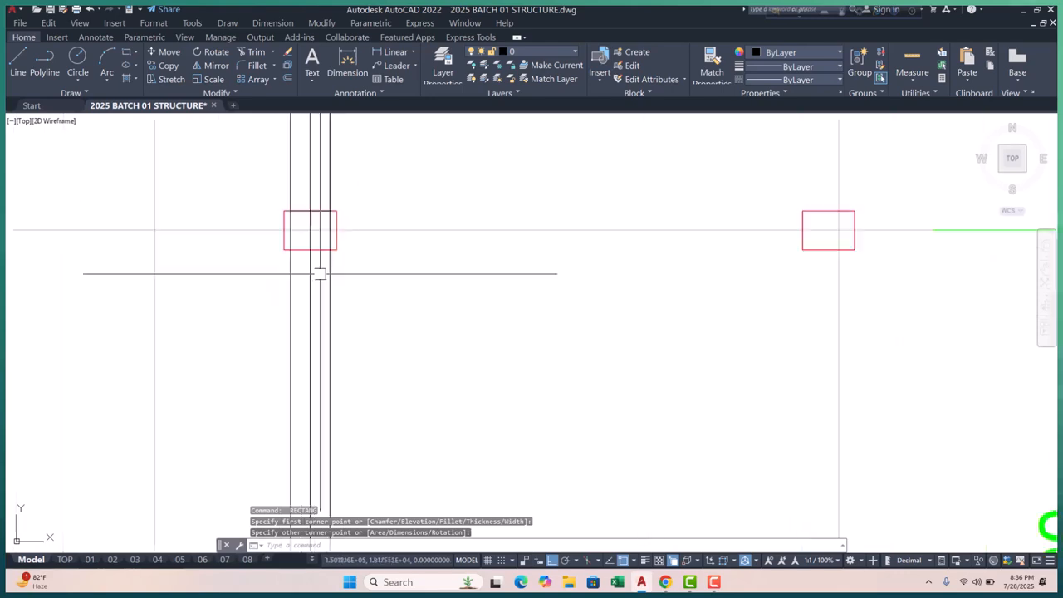
{"action": "key", "text": "space"}
{"action": "left_click", "coordinate": [303, 202]}
{"action": "scroll", "coordinate": [303, 208], "scroll_direction": "down", "scroll_amount": 5}
{"action": "scroll", "coordinate": [307, 265], "scroll_direction": "up", "scroll_amount": 5}
{"action": "left_click", "coordinate": [307, 273]}
- Draw a beam rectangle on grid line D between the columns at grid lines 04 and 03
{"action": "scroll", "coordinate": [307, 274], "scroll_direction": "down", "scroll_amount": 5}
{"action": "scroll", "coordinate": [304, 285], "scroll_direction": "up", "scroll_amount": 6}
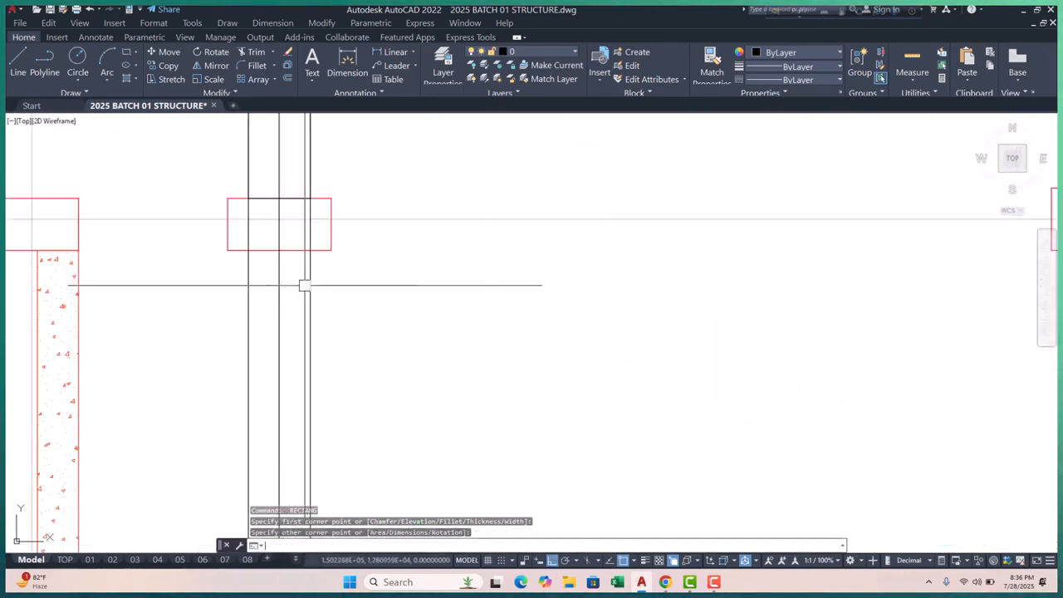
{"action": "key", "text": "space"}
{"action": "left_click", "coordinate": [248, 250]}
{"action": "scroll", "coordinate": [286, 195], "scroll_direction": "down", "scroll_amount": 6}
{"action": "scroll", "coordinate": [300, 329], "scroll_direction": "up", "scroll_amount": 4}
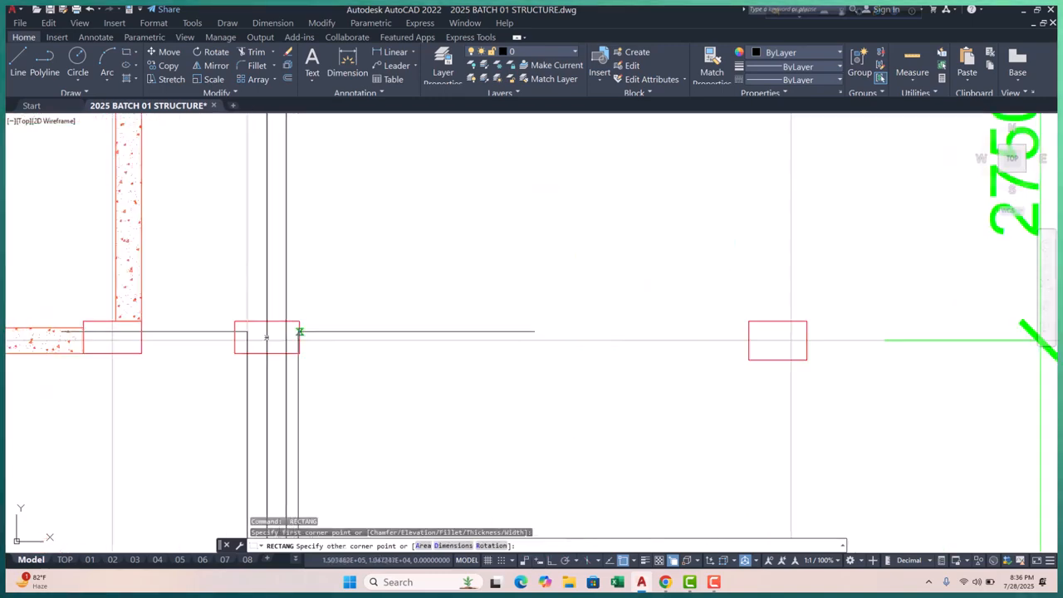
{"action": "left_click", "coordinate": [286, 323]}
- Draw a beam rectangle on grid line D between the columns at grid lines 03 and 02
{"action": "scroll", "coordinate": [287, 302], "scroll_direction": "down", "scroll_amount": 5}
{"action": "scroll", "coordinate": [287, 302], "scroll_direction": "up", "scroll_amount": 5}
{"action": "key", "text": "space"}
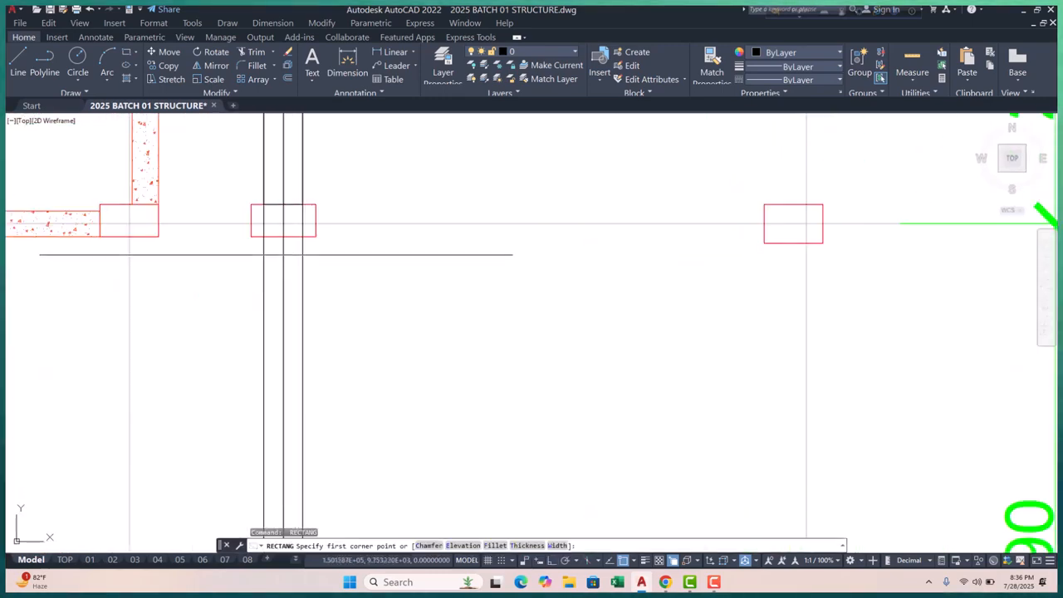
{"action": "left_click", "coordinate": [282, 220]}
{"action": "scroll", "coordinate": [283, 220], "scroll_direction": "down", "scroll_amount": 5}
{"action": "scroll", "coordinate": [239, 304], "scroll_direction": "up", "scroll_amount": 5}
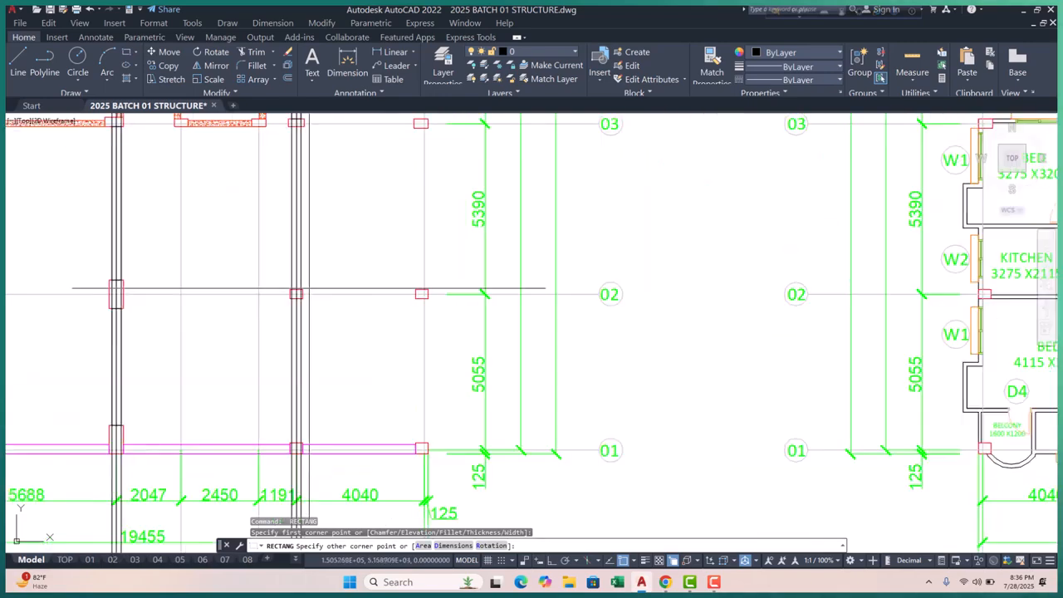
{"action": "left_click", "coordinate": [270, 278]}
- Draw a beam rectangle on grid line D between the columns at grid lines 02 and 01
{"action": "scroll", "coordinate": [296, 205], "scroll_direction": "down", "scroll_amount": 5}
{"action": "scroll", "coordinate": [268, 277], "scroll_direction": "up", "scroll_amount": 5}
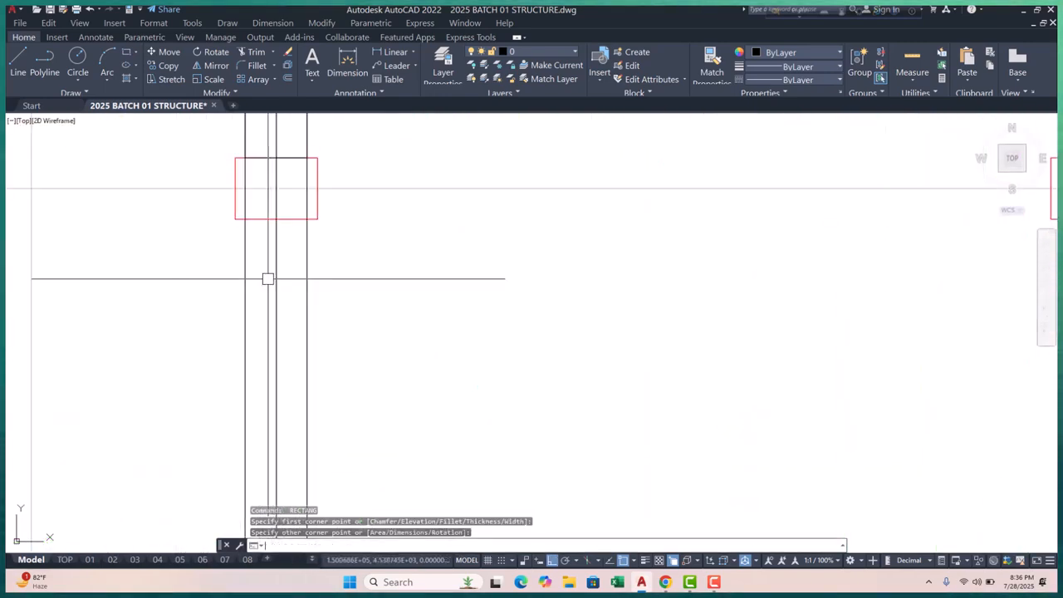
{"action": "key", "text": "space"}
{"action": "left_click", "coordinate": [245, 219]}
{"action": "scroll", "coordinate": [245, 220], "scroll_direction": "down", "scroll_amount": 5}
{"action": "scroll", "coordinate": [314, 301], "scroll_direction": "up", "scroll_amount": 5}
{"action": "left_click", "coordinate": [314, 301]}
{"action": "scroll", "coordinate": [314, 301], "scroll_direction": "down", "scroll_amount": 6}
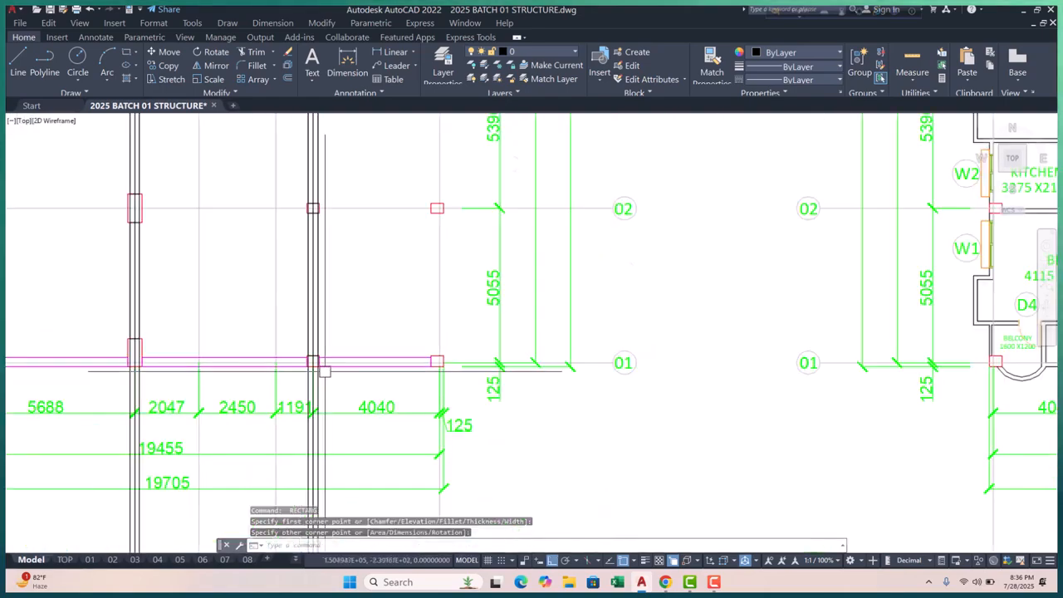
- Erase the vertical construction lines running through the beam layout plan
{"action": "scroll", "coordinate": [374, 291], "scroll_direction": "down", "scroll_amount": 4}
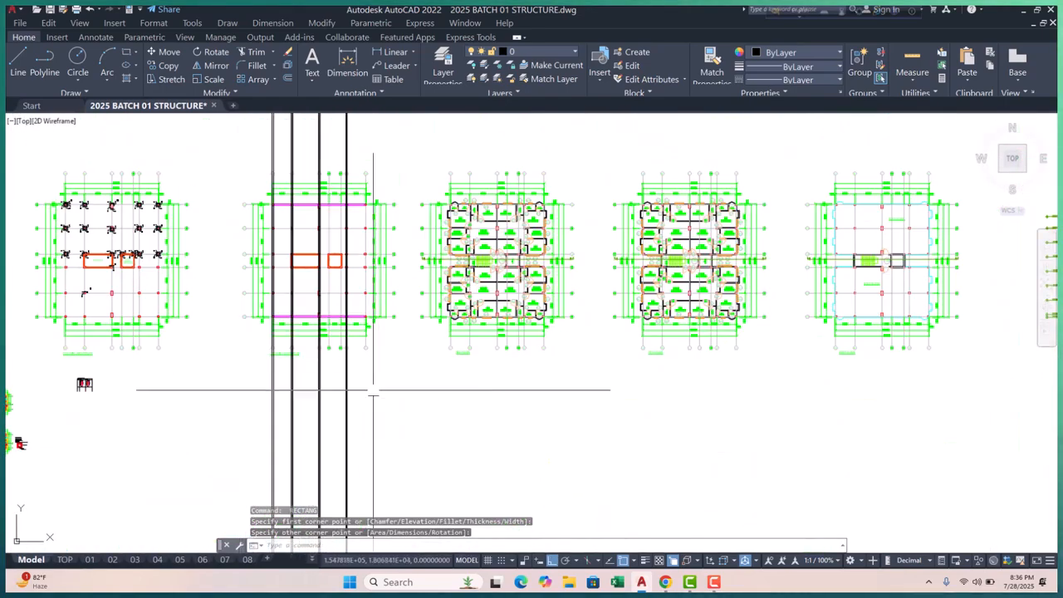
{"action": "left_click", "coordinate": [258, 433]}
{"action": "type", "text": "e"}
{"action": "key", "text": "Return"}
{"action": "scroll", "coordinate": [253, 391], "scroll_direction": "up", "scroll_amount": 5}
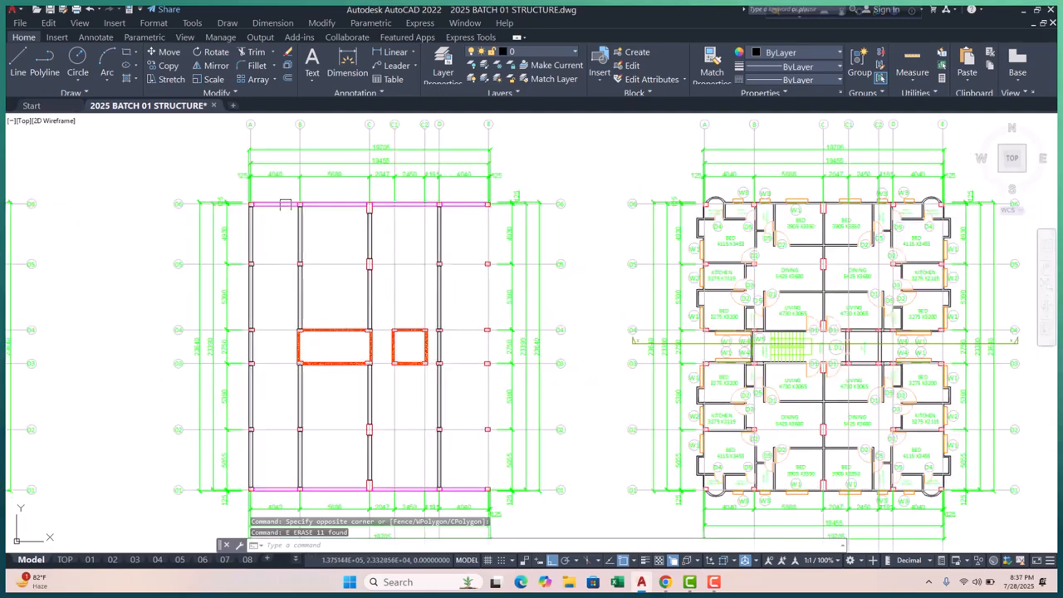
- Copy the beam rectangles on grid line A to the columns on grid line E
{"action": "scroll", "coordinate": [230, 258], "scroll_direction": "down", "scroll_amount": 5}
{"action": "scroll", "coordinate": [242, 292], "scroll_direction": "up", "scroll_amount": 6}
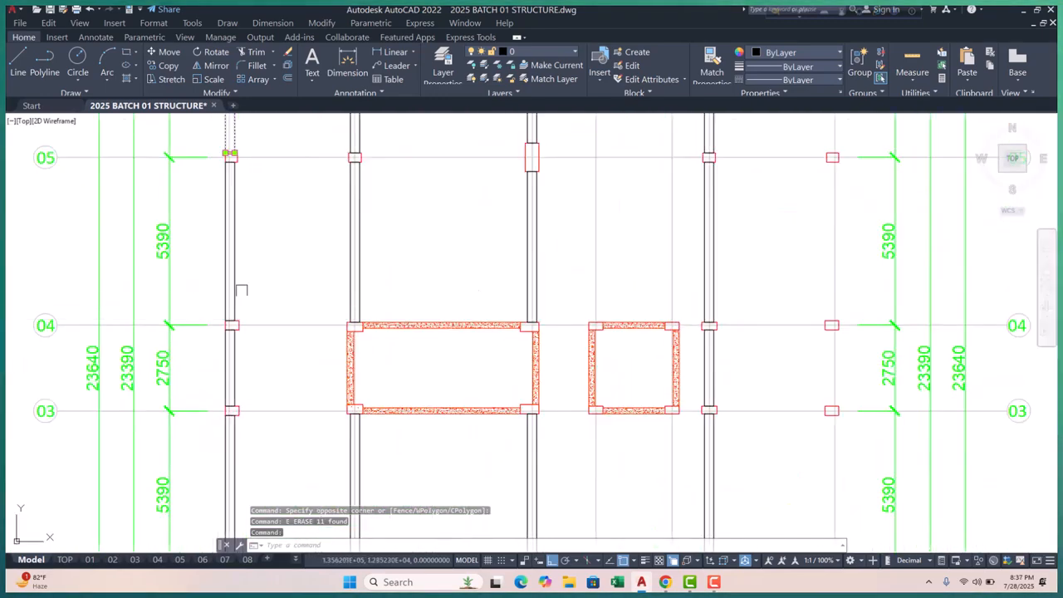
{"action": "scroll", "coordinate": [233, 284], "scroll_direction": "up", "scroll_amount": 4}
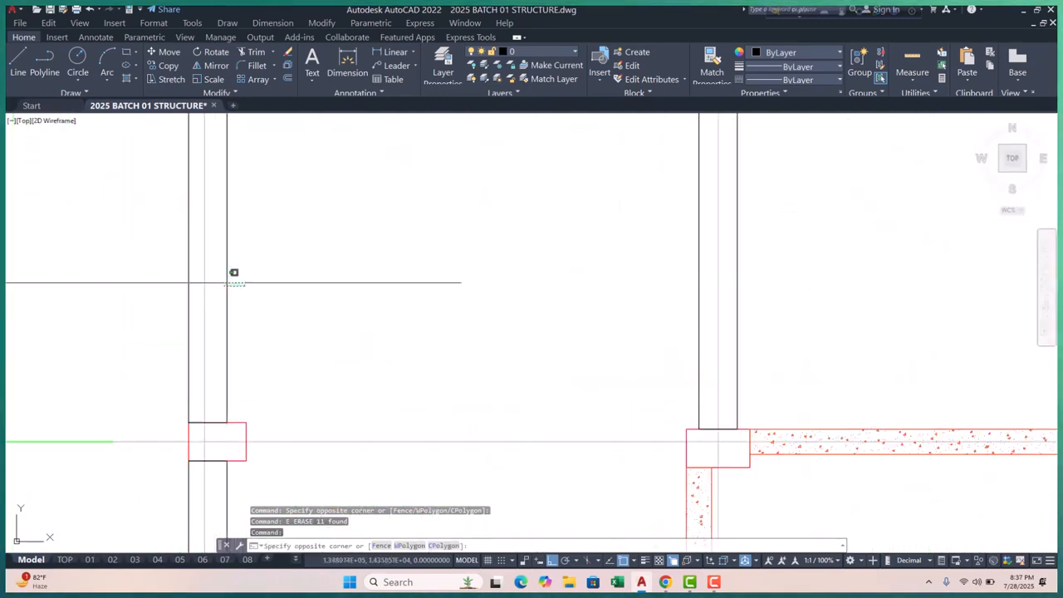
{"action": "scroll", "coordinate": [220, 282], "scroll_direction": "down", "scroll_amount": 4}
{"action": "scroll", "coordinate": [254, 299], "scroll_direction": "up", "scroll_amount": 3}
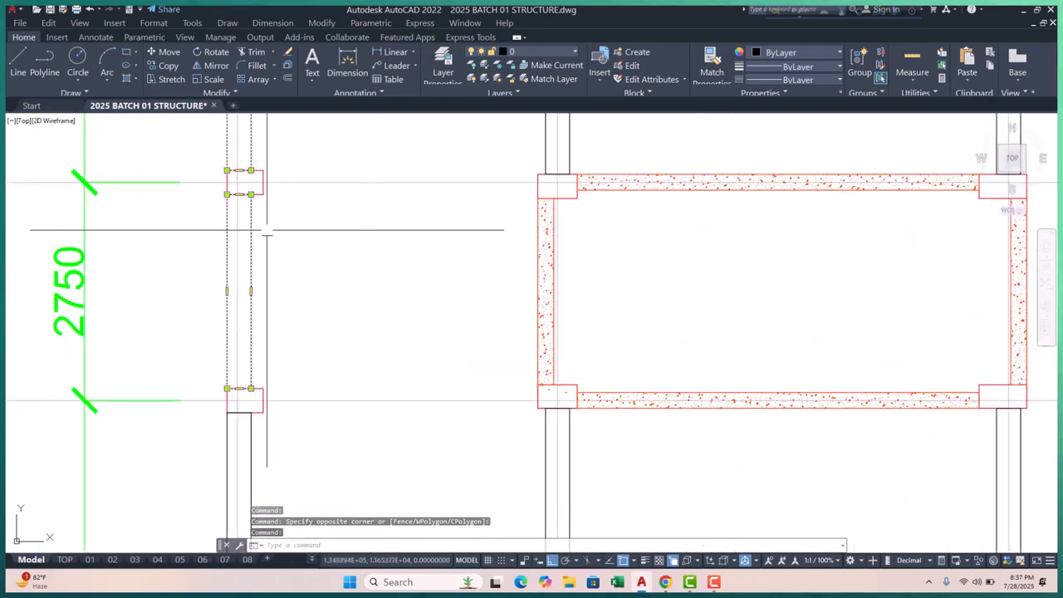
{"action": "scroll", "coordinate": [265, 247], "scroll_direction": "down", "scroll_amount": 4}
{"action": "scroll", "coordinate": [273, 291], "scroll_direction": "up", "scroll_amount": 4}
{"action": "scroll", "coordinate": [282, 331], "scroll_direction": "down", "scroll_amount": 4}
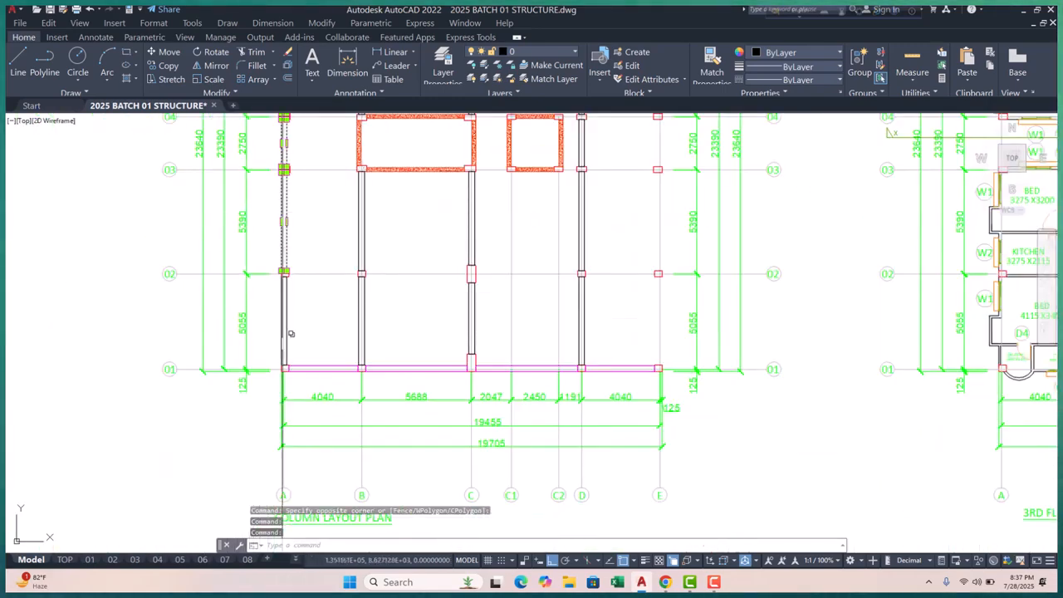
{"action": "scroll", "coordinate": [297, 314], "scroll_direction": "up", "scroll_amount": 4}
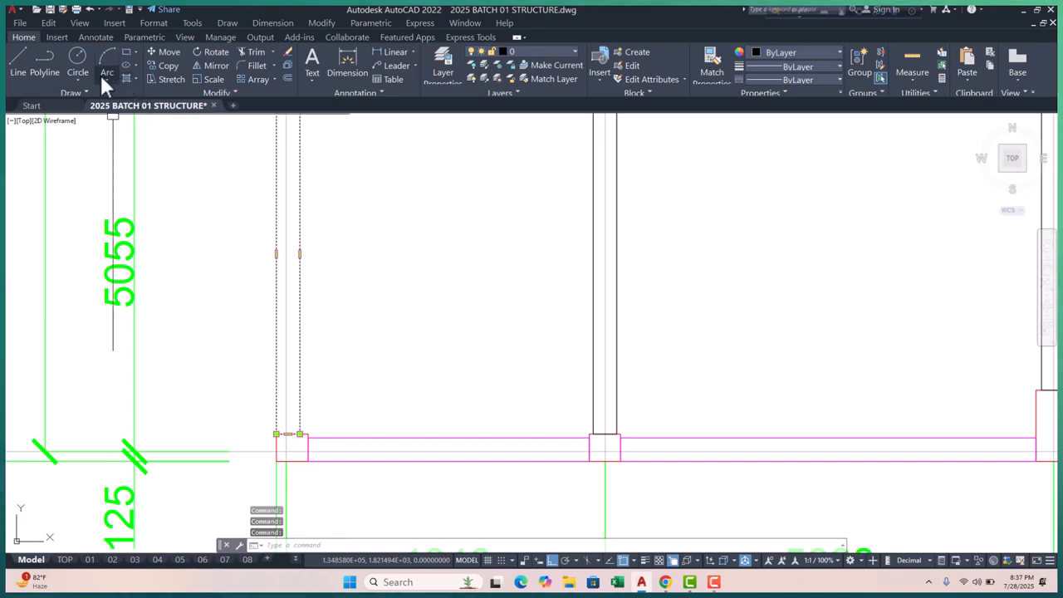
{"action": "left_click", "coordinate": [157, 64]}
{"action": "scroll", "coordinate": [287, 386], "scroll_direction": "down", "scroll_amount": 4}
{"action": "scroll", "coordinate": [287, 386], "scroll_direction": "up", "scroll_amount": 4}
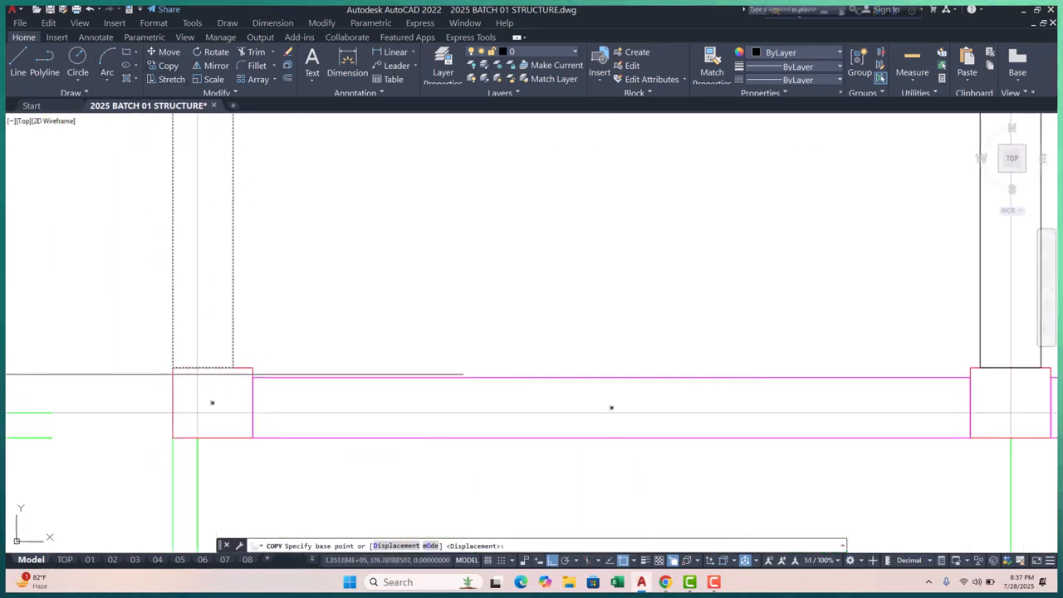
{"action": "left_click", "coordinate": [232, 367]}
{"action": "scroll", "coordinate": [187, 361], "scroll_direction": "down", "scroll_amount": 4}
{"action": "scroll", "coordinate": [503, 368], "scroll_direction": "up", "scroll_amount": 4}
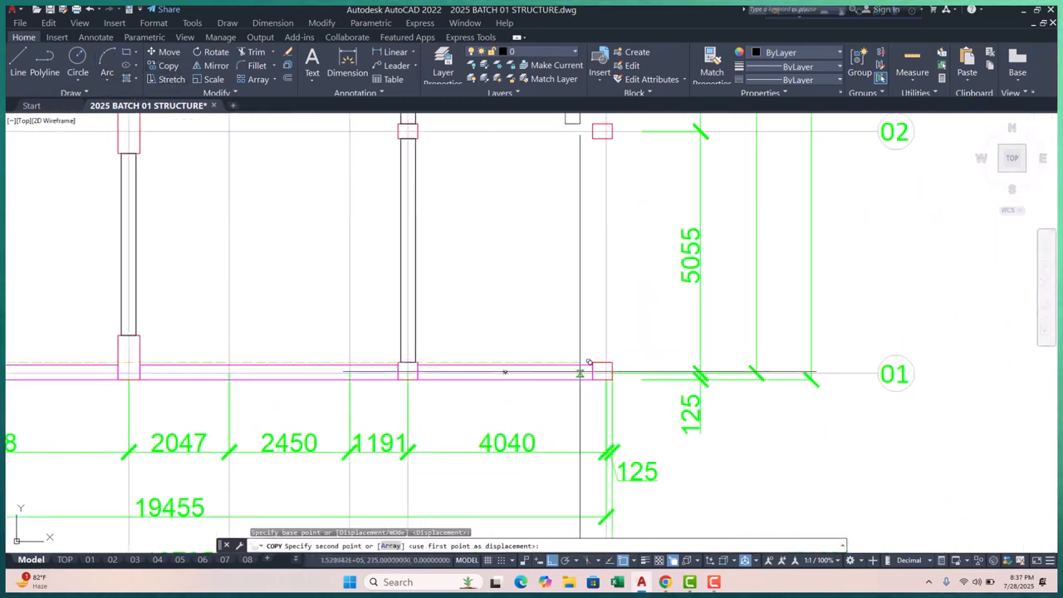
{"action": "scroll", "coordinate": [645, 350], "scroll_direction": "up", "scroll_amount": 2}
{"action": "key", "text": "Escape"}
{"action": "key", "text": "Escape"}
{"action": "key", "text": "Escape"}
{"action": "scroll", "coordinate": [622, 333], "scroll_direction": "down", "scroll_amount": 10}
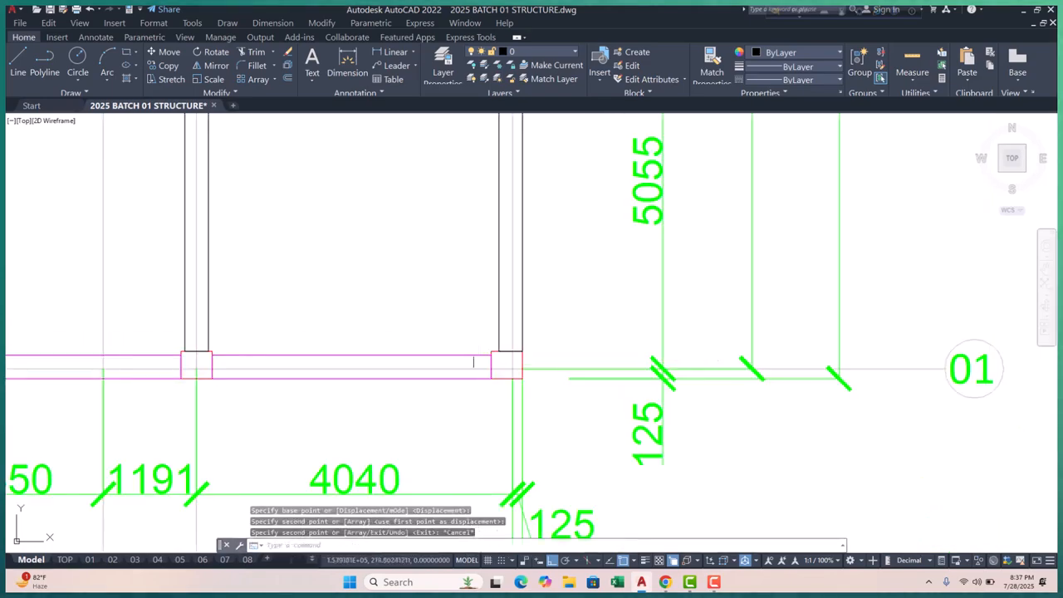
- Draw a horizontal construction line through the column centre on grid line 05
{"action": "scroll", "coordinate": [371, 374], "scroll_direction": "up", "scroll_amount": 8}
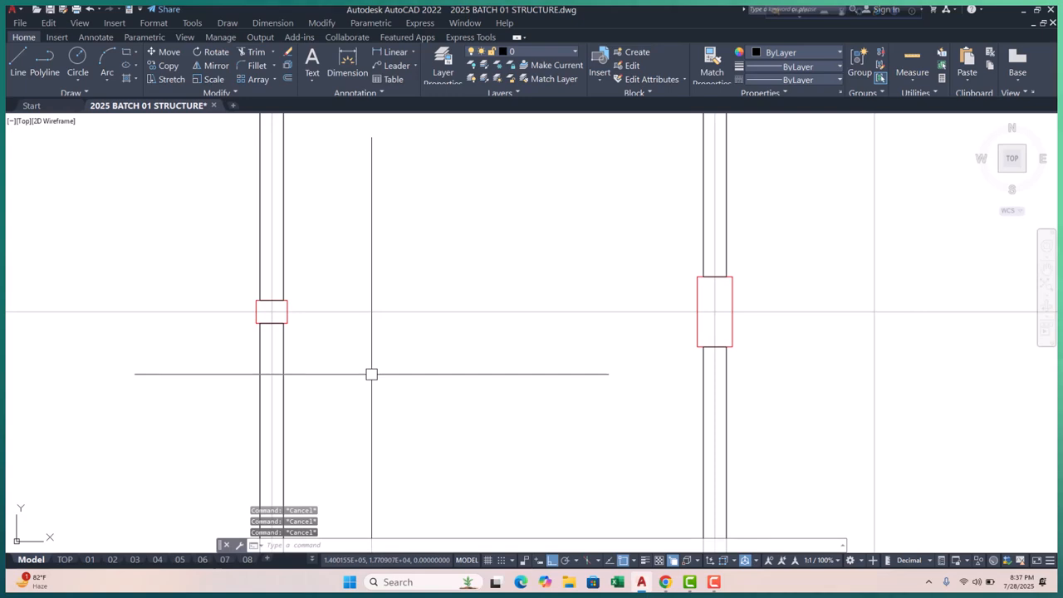
{"action": "key", "text": "Return"}
{"action": "type", "text": "h"}
{"action": "key", "text": "Return"}
{"action": "scroll", "coordinate": [286, 309], "scroll_direction": "up", "scroll_amount": 2}
{"action": "left_click", "coordinate": [288, 313]}
{"action": "key", "text": "Escape"}
{"action": "key", "text": "Escape"}
- Offset the construction line on grid line 05 by 150 to both sides
{"action": "type", "text": "o"}
{"action": "key", "text": "Return"}
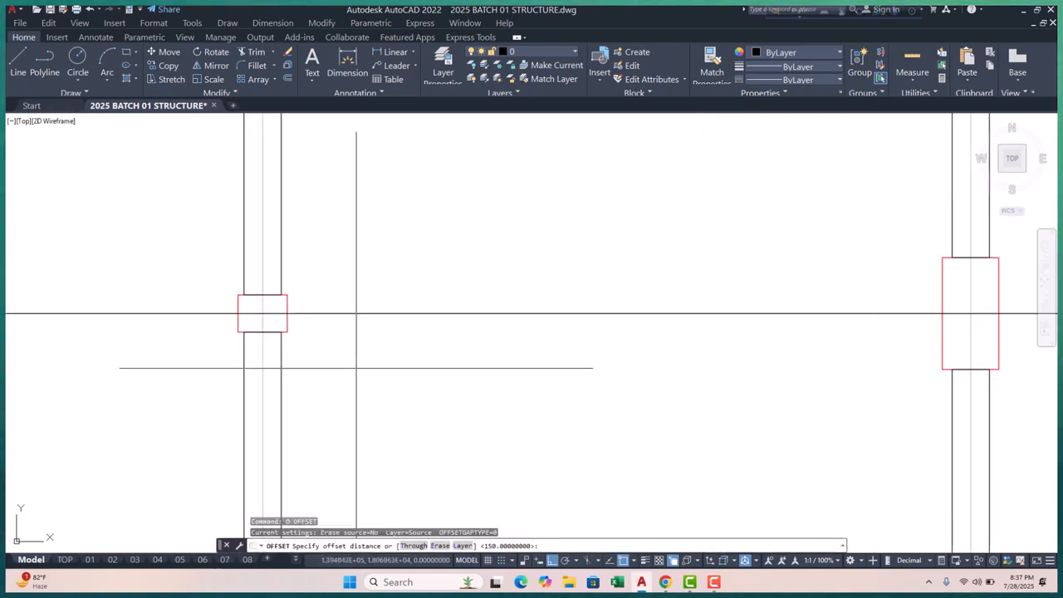
{"action": "key", "text": "Return"}
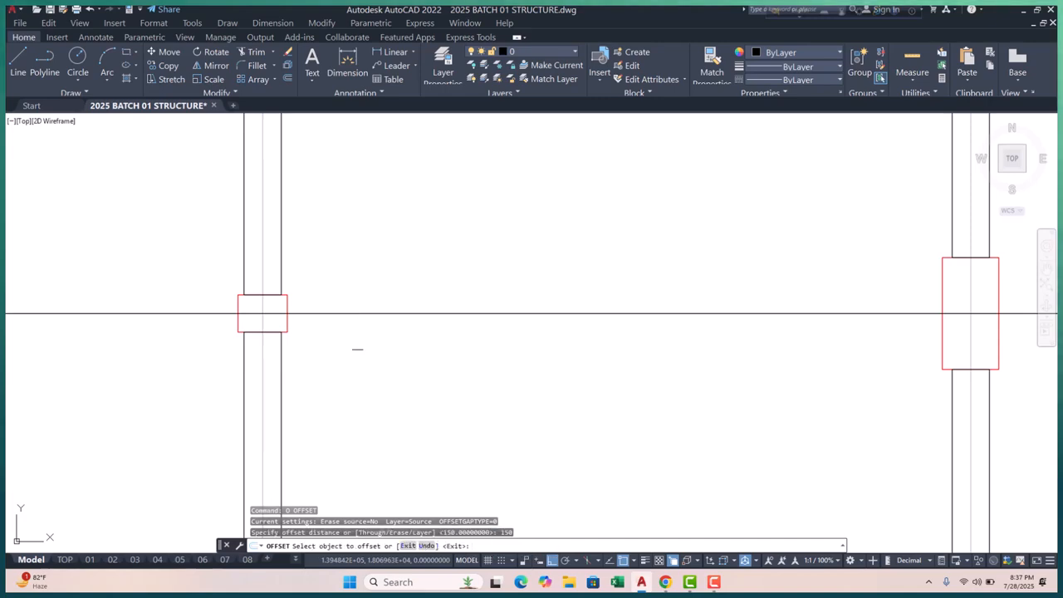
{"action": "left_click", "coordinate": [364, 314]}
{"action": "left_click", "coordinate": [363, 251]}
{"action": "left_click", "coordinate": [374, 313]}
{"action": "left_click", "coordinate": [370, 353]}
{"action": "scroll", "coordinate": [289, 238], "scroll_direction": "down", "scroll_amount": 2}
{"action": "scroll", "coordinate": [294, 235], "scroll_direction": "down", "scroll_amount": 2}
{"action": "key", "text": "Escape"}
{"action": "key", "text": "Escape"}
{"action": "key", "text": "Escape"}
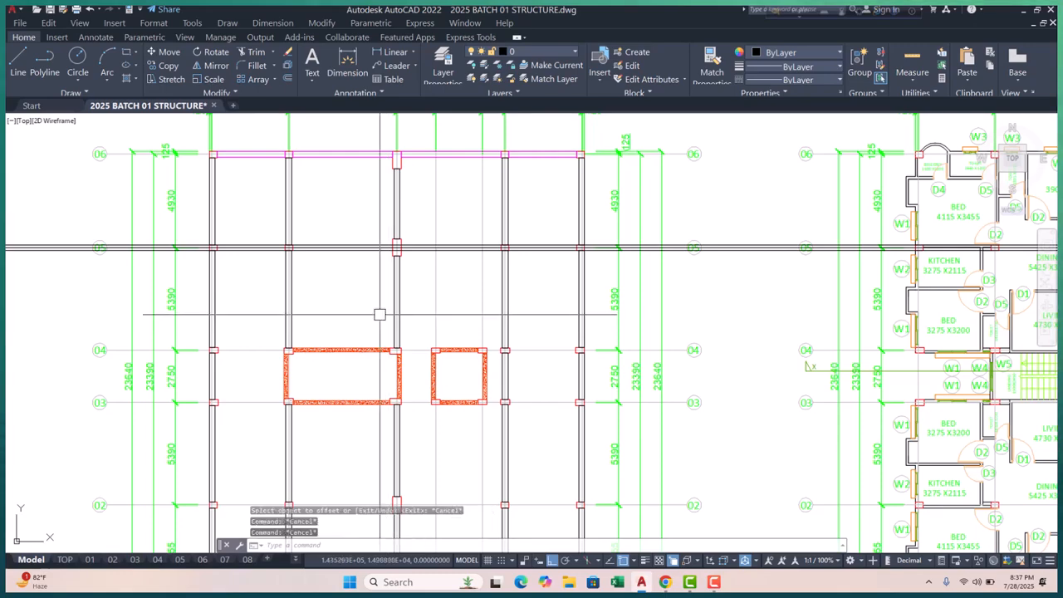
- Draw horizontal construction lines through the columns on grid lines 04, 03 and 02
{"action": "type", "text": "XL"}
{"action": "key", "text": "Return"}
{"action": "type", "text": "H"}
{"action": "key", "text": "Return"}
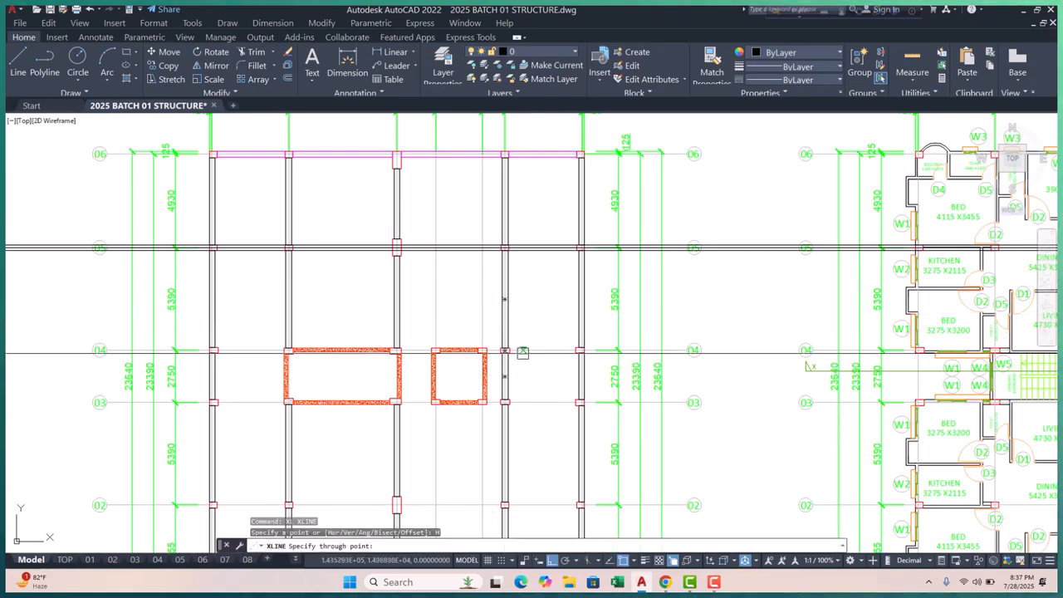
{"action": "scroll", "coordinate": [516, 352], "scroll_direction": "up", "scroll_amount": 6}
{"action": "left_click", "coordinate": [473, 330]}
{"action": "scroll", "coordinate": [444, 324], "scroll_direction": "down", "scroll_amount": 5}
{"action": "scroll", "coordinate": [439, 287], "scroll_direction": "up", "scroll_amount": 6}
{"action": "scroll", "coordinate": [413, 205], "scroll_direction": "up", "scroll_amount": 5}
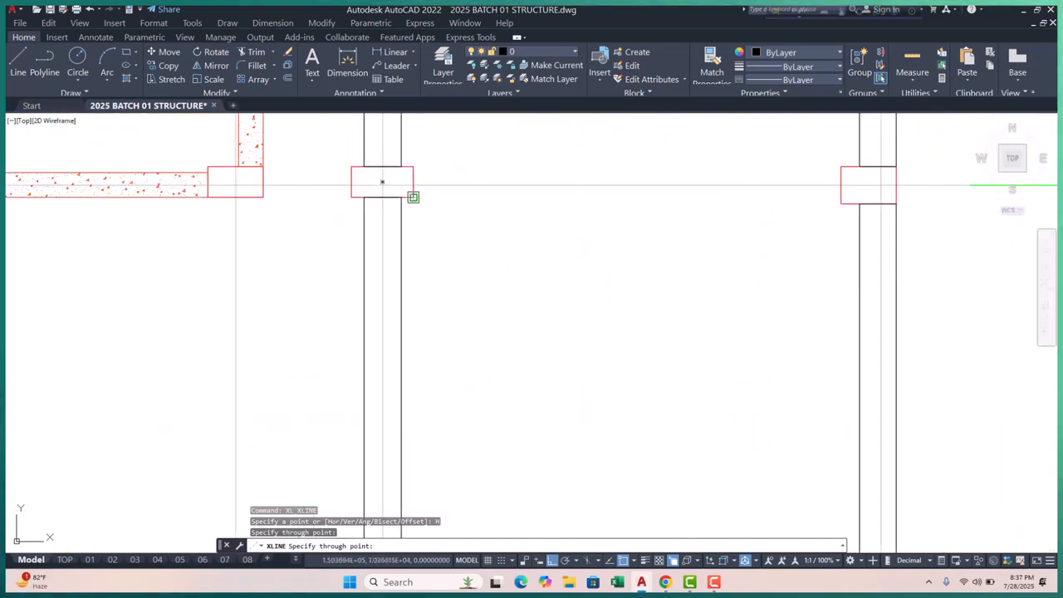
{"action": "left_click", "coordinate": [382, 181]}
{"action": "scroll", "coordinate": [415, 266], "scroll_direction": "down", "scroll_amount": 5}
{"action": "scroll", "coordinate": [424, 274], "scroll_direction": "up", "scroll_amount": 6}
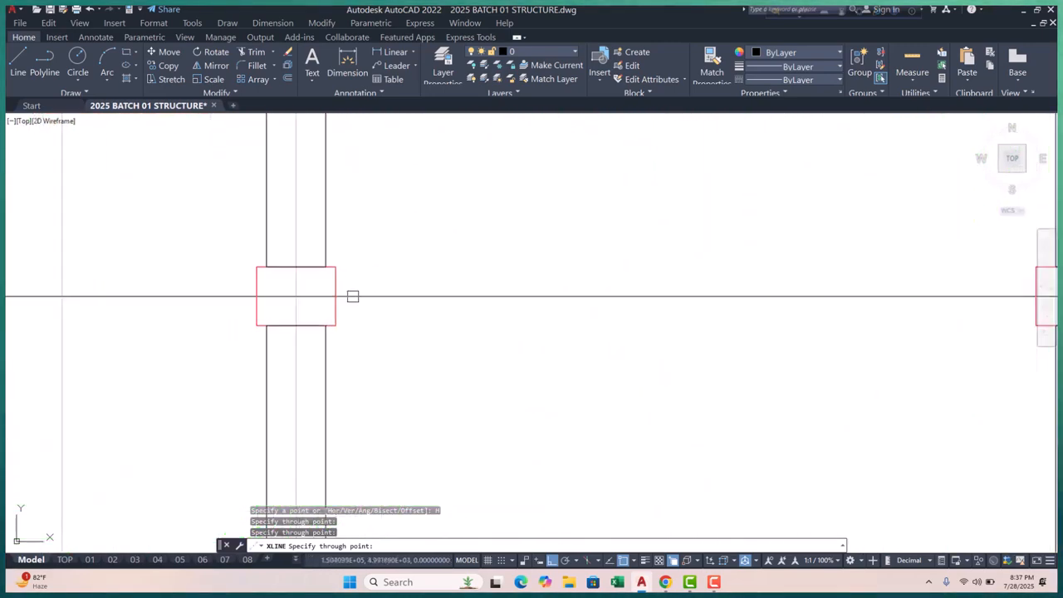
{"action": "left_click", "coordinate": [294, 297]}
{"action": "scroll", "coordinate": [383, 275], "scroll_direction": "down", "scroll_amount": 5}
{"action": "scroll", "coordinate": [406, 315], "scroll_direction": "up", "scroll_amount": 8}
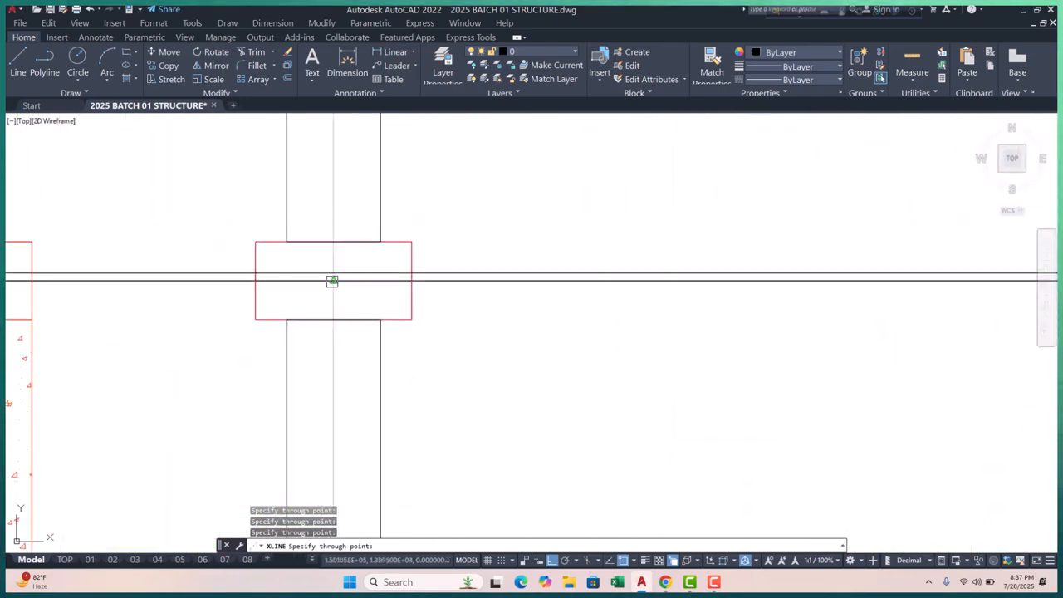
{"action": "key", "text": "Escape"}
- Erase the extra horizontal construction line crossing the grid line D column on grid line 04
{"action": "scroll", "coordinate": [333, 280], "scroll_direction": "up", "scroll_amount": 2}
{"action": "left_click", "coordinate": [360, 268]}
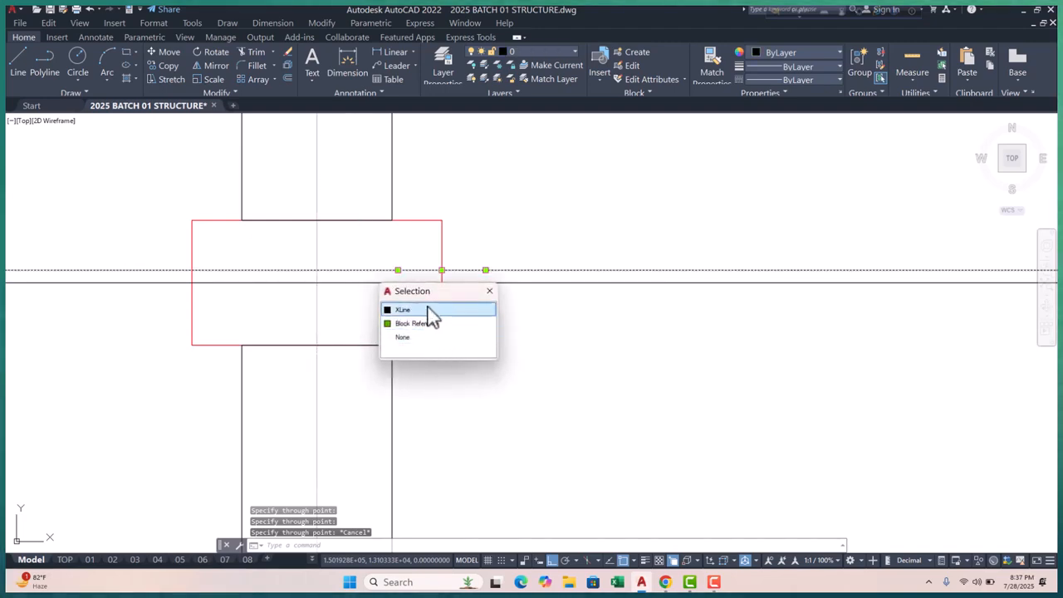
{"action": "left_click", "coordinate": [430, 308]}
{"action": "type", "text": "e"}
{"action": "key", "text": "Return"}
- Offset the construction line on grid line 04 by 150 to both sides
{"action": "scroll", "coordinate": [494, 365], "scroll_direction": "down", "scroll_amount": 6}
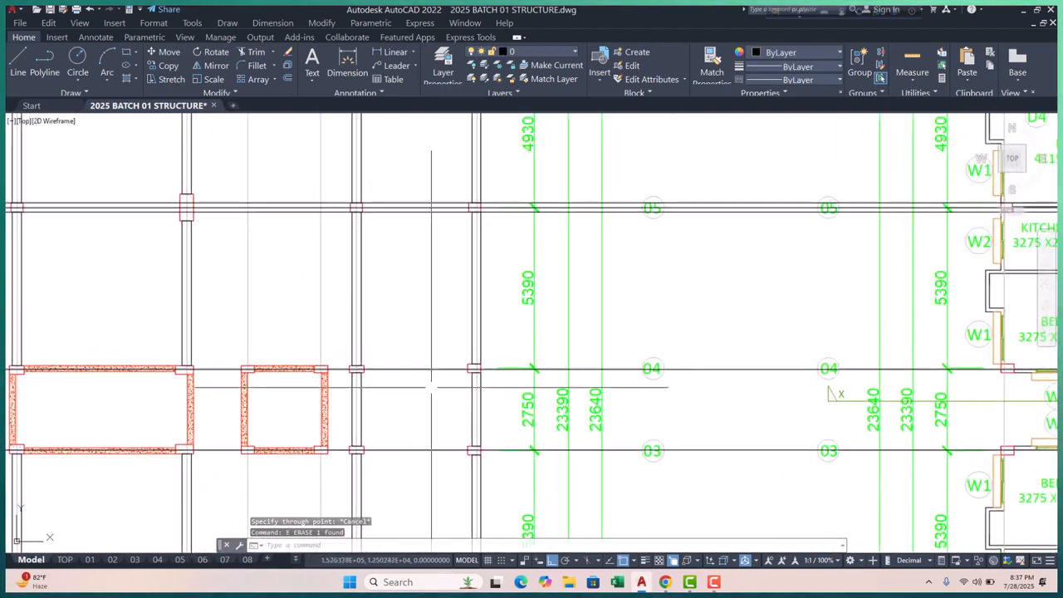
{"action": "type", "text": "o"}
{"action": "key", "text": "Return"}
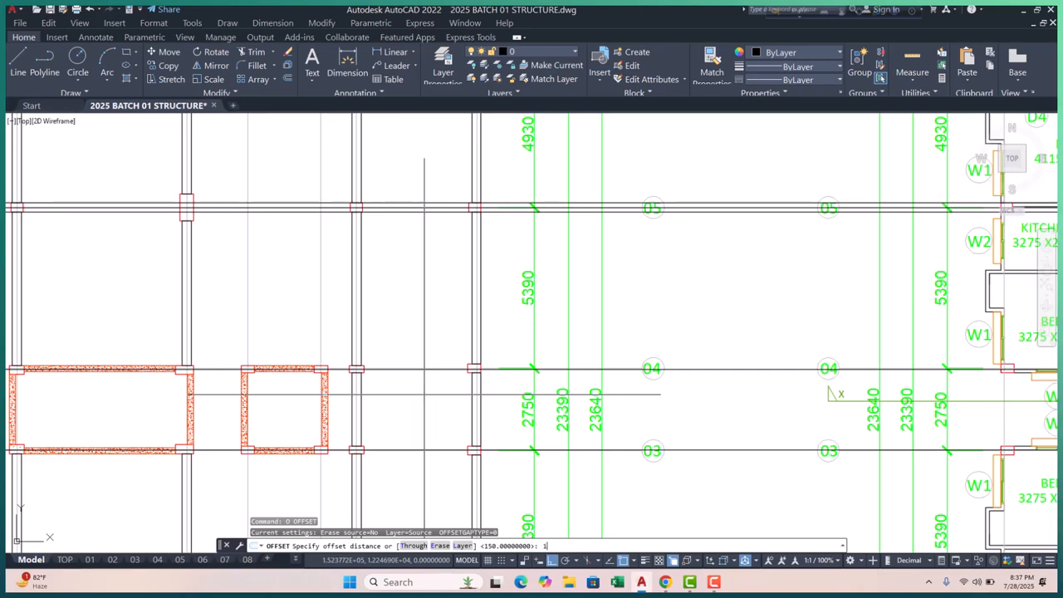
{"action": "type", "text": "150"}
{"action": "key", "text": "Return"}
{"action": "scroll", "coordinate": [423, 395], "scroll_direction": "up", "scroll_amount": 6}
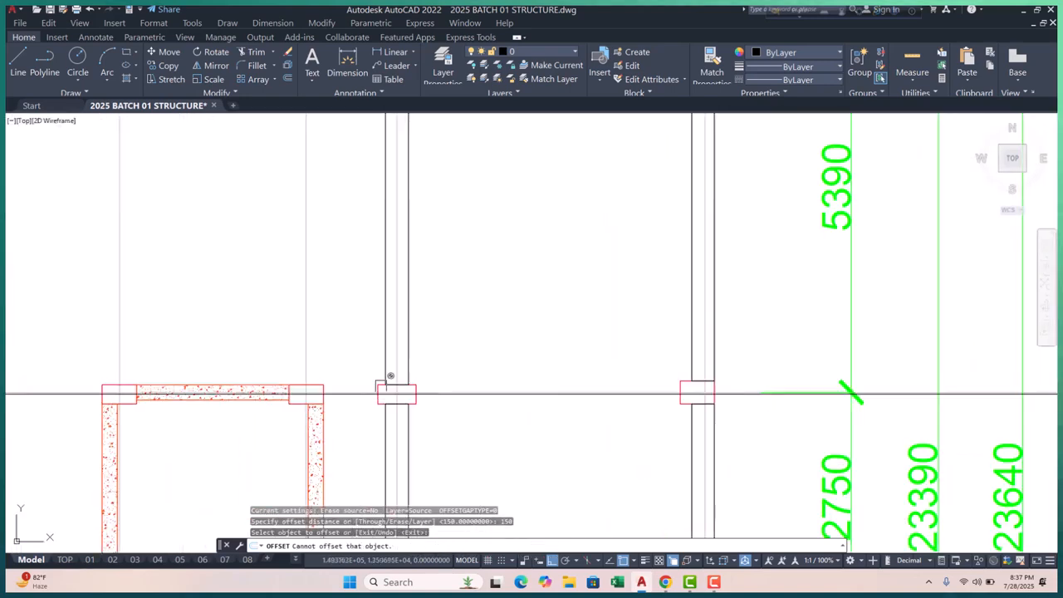
{"action": "left_click", "coordinate": [415, 403]}
{"action": "left_click", "coordinate": [444, 385]}
{"action": "left_click", "coordinate": [359, 357]}
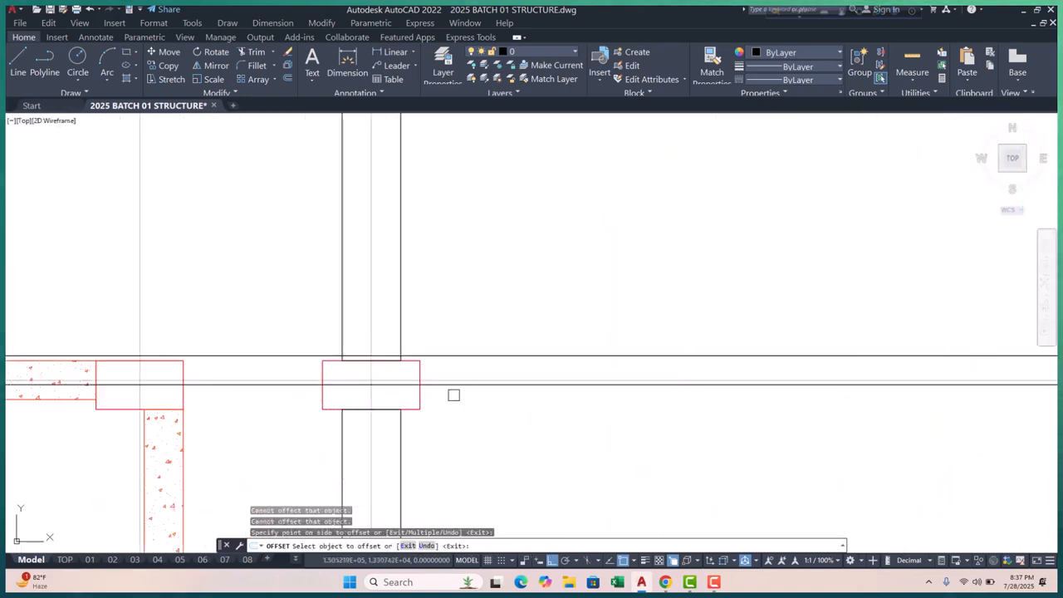
{"action": "scroll", "coordinate": [432, 375], "scroll_direction": "down", "scroll_amount": 4}
{"action": "scroll", "coordinate": [387, 368], "scroll_direction": "up", "scroll_amount": 4}
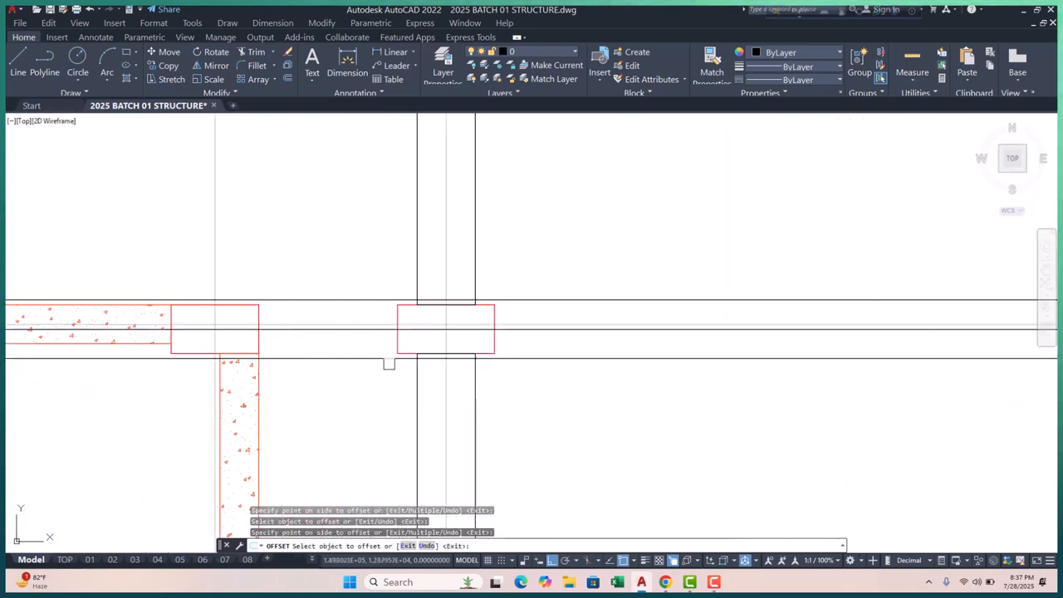
- Erase the two offset lines and the central construction line on grid line 04
{"action": "key", "text": "Escape"}
{"action": "left_click", "coordinate": [358, 358]}
{"action": "left_click", "coordinate": [332, 381]}
{"action": "left_click", "coordinate": [332, 379]}
{"action": "key", "text": "Delete"}
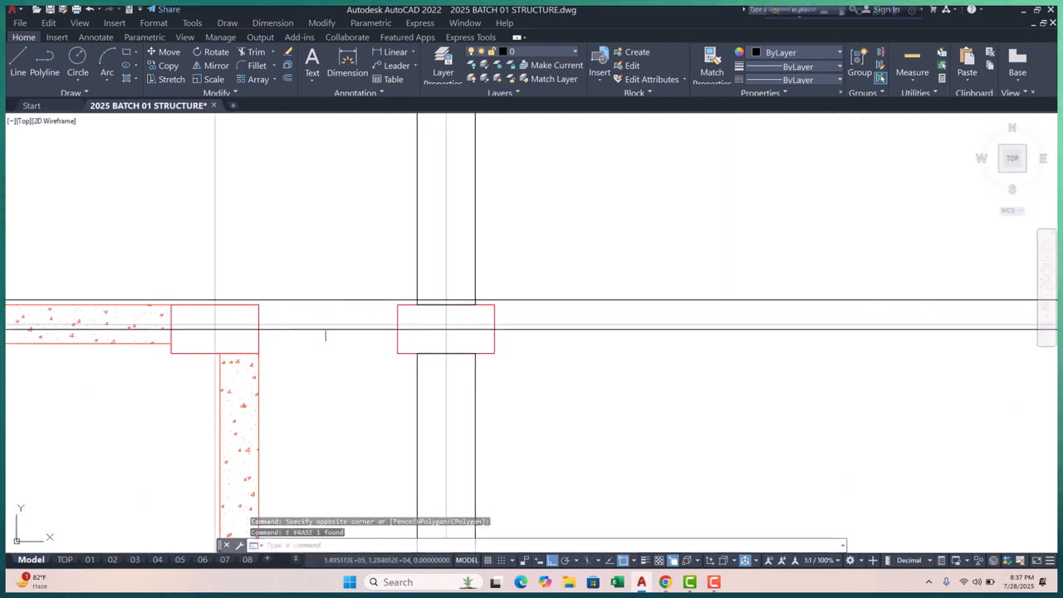
{"action": "left_click", "coordinate": [345, 299]}
{"action": "scroll", "coordinate": [345, 299], "scroll_direction": "down", "scroll_amount": 3}
{"action": "middle_click_drag", "start_coordinate": [399, 363], "coordinate": [371, 269]}
{"action": "scroll", "coordinate": [365, 358], "scroll_direction": "up", "scroll_amount": 5}
{"action": "key", "text": "Escape"}
{"action": "key", "text": "Escape"}
{"action": "key", "text": "Escape"}
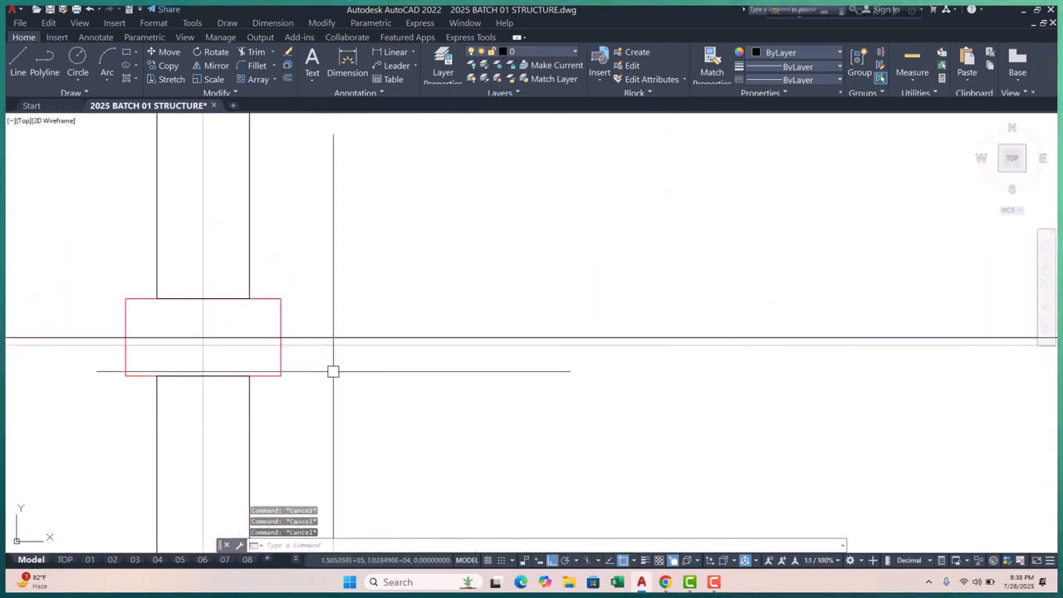
- Erase the horizontal construction line on grid line 03
{"action": "scroll", "coordinate": [333, 372], "scroll_direction": "down", "scroll_amount": 5}
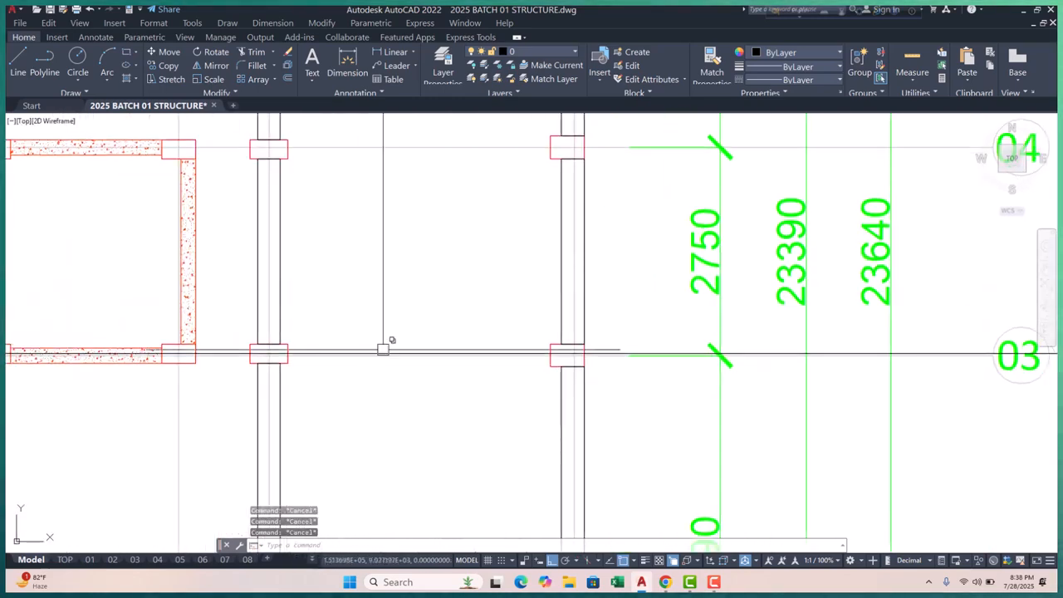
{"action": "type", "text": "e"}
{"action": "key", "text": "Return"}
{"action": "middle_click_drag", "start_coordinate": [372, 377], "coordinate": [370, 390]}
{"action": "key", "text": "Escape"}
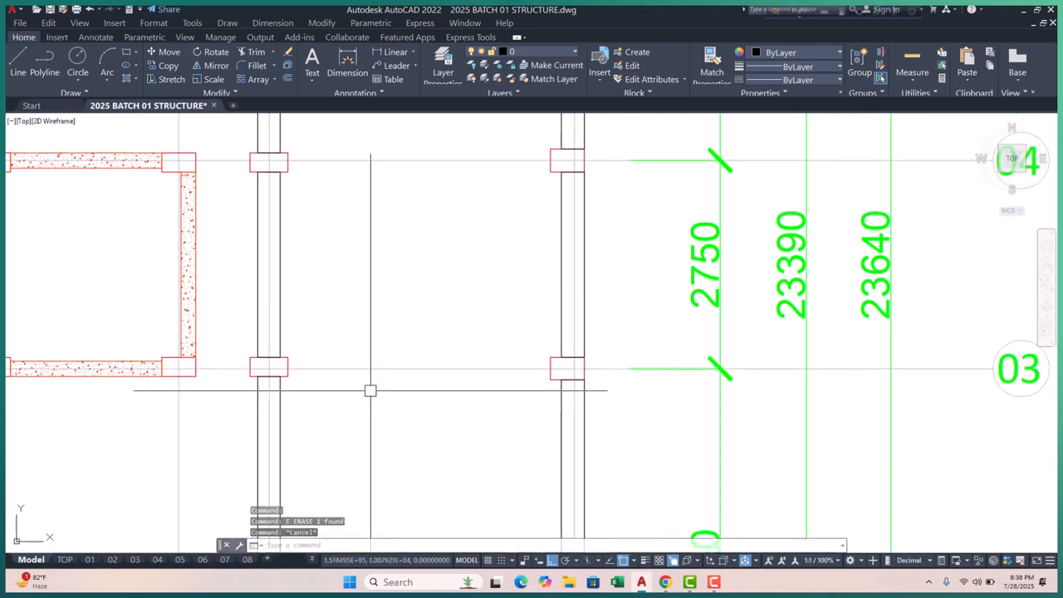
- Draw horizontal construction lines through the lower and upper edges of the grid line D column on grid line 03
{"action": "type", "text": "xl"}
{"action": "key", "text": "Return"}
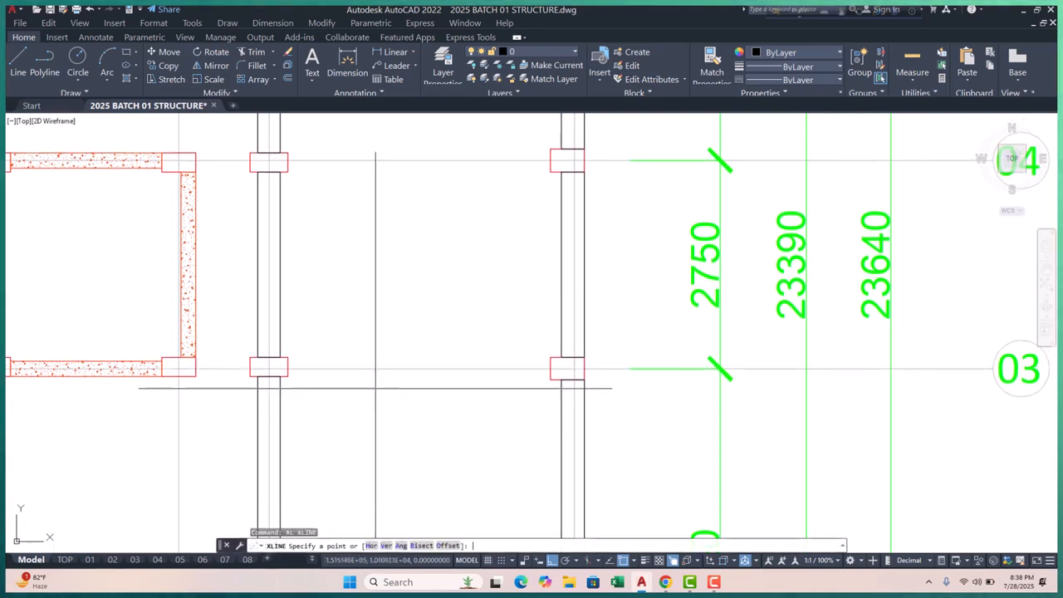
{"action": "type", "text": "h"}
{"action": "key", "text": "Return"}
{"action": "scroll", "coordinate": [318, 378], "scroll_direction": "up", "scroll_amount": 5}
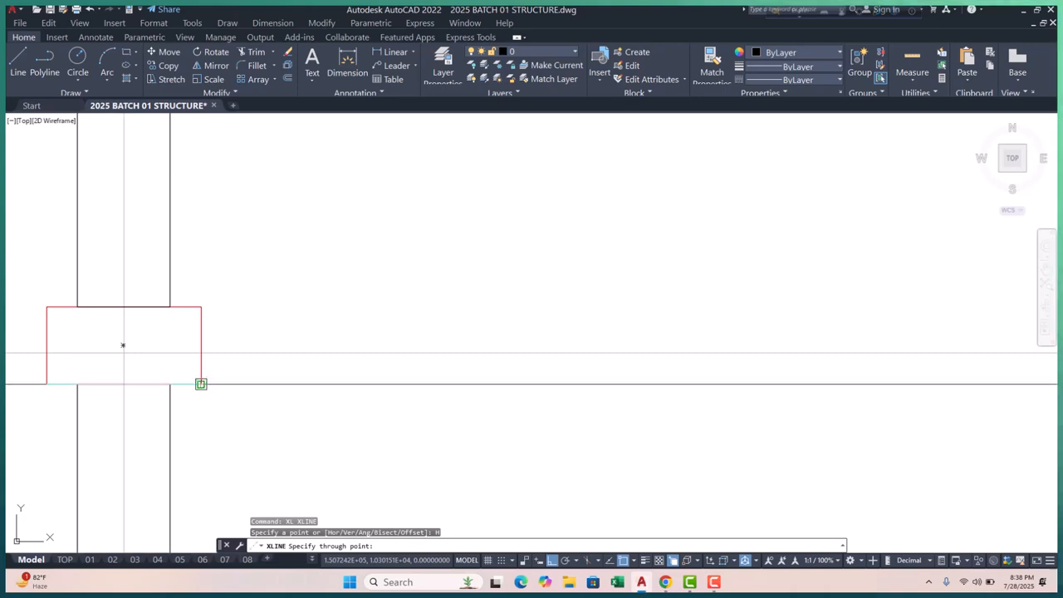
{"action": "left_click", "coordinate": [200, 384]}
{"action": "left_click", "coordinate": [201, 307]}
- Draw horizontal construction lines through the upper and lower edges of the grid line D column on grid line 04
{"action": "scroll", "coordinate": [330, 382], "scroll_direction": "down", "scroll_amount": 10}
{"action": "middle_click_drag", "start_coordinate": [342, 313], "coordinate": [344, 357]}
{"action": "scroll", "coordinate": [314, 324], "scroll_direction": "up", "scroll_amount": 10}
{"action": "left_click", "coordinate": [368, 343]}
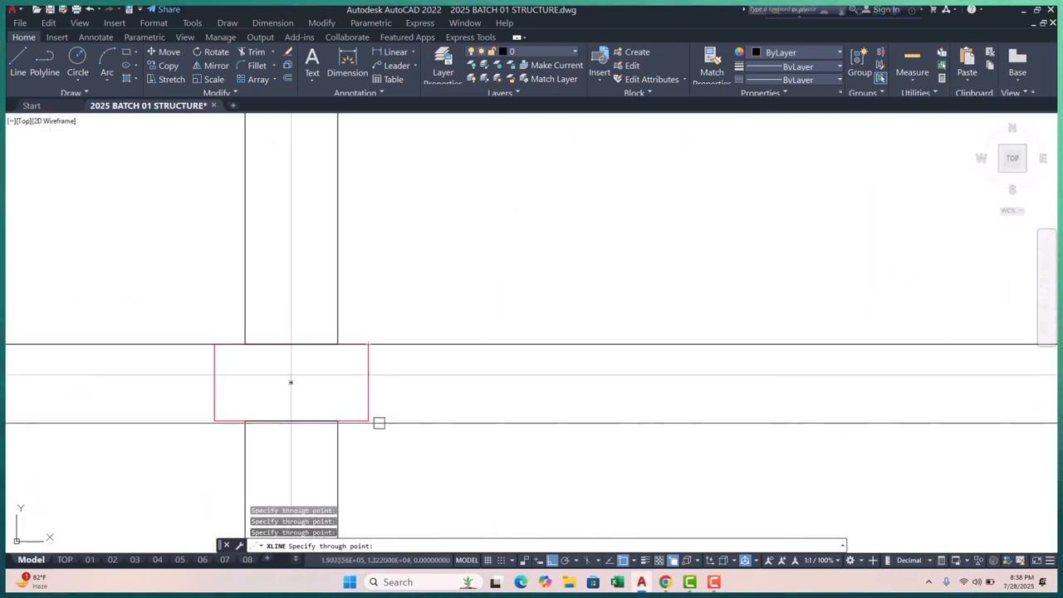
{"action": "left_click", "coordinate": [368, 420]}
{"action": "scroll", "coordinate": [405, 413], "scroll_direction": "down", "scroll_amount": 8}
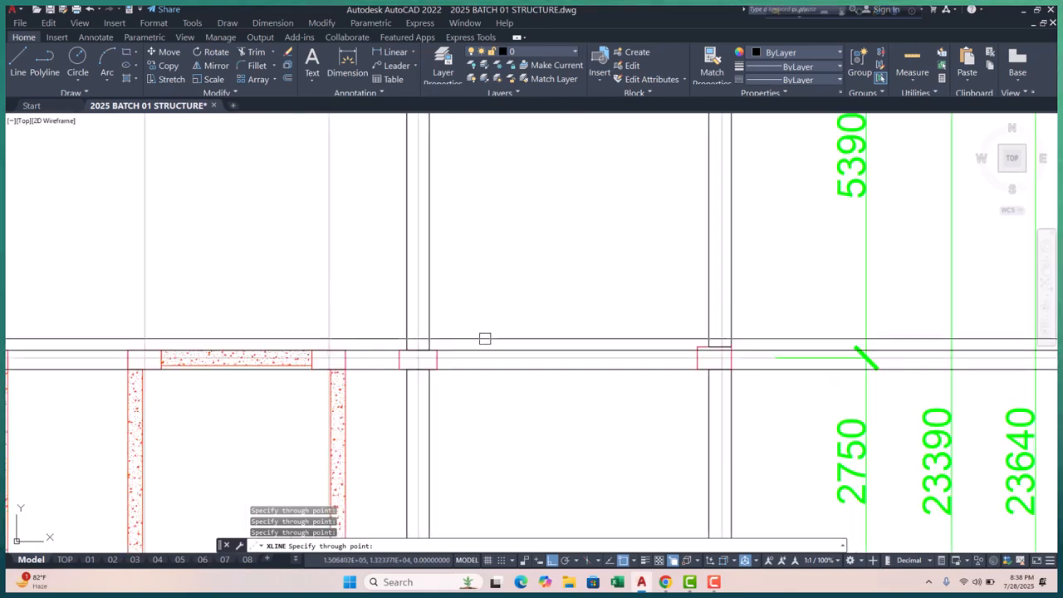
{"action": "scroll", "coordinate": [227, 327], "scroll_direction": "up", "scroll_amount": 6}
{"action": "key", "text": "Escape"}
{"action": "scroll", "coordinate": [279, 359], "scroll_direction": "down", "scroll_amount": 6}
{"action": "key", "text": "Escape"}
{"action": "key", "text": "Escape"}
{"action": "key", "text": "Escape"}
- Draw a beam rectangle between the construction lines on grid line 03, spanning from the grid line A column to the grid line B column
{"action": "scroll", "coordinate": [269, 304], "scroll_direction": "up", "scroll_amount": 6}
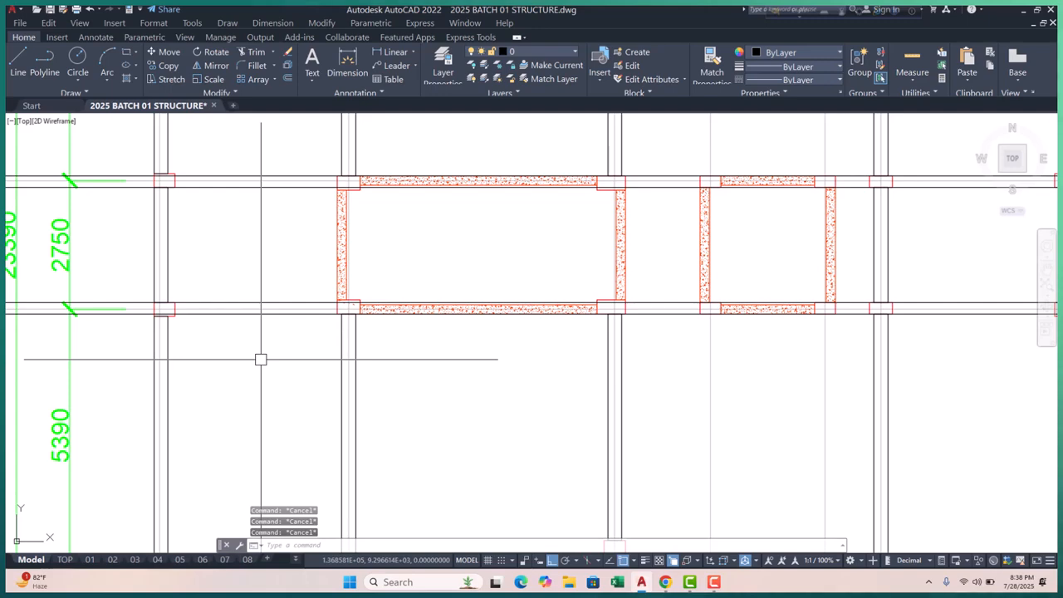
{"action": "type", "text": "rec"}
{"action": "key", "text": "Return"}
{"action": "scroll", "coordinate": [125, 300], "scroll_direction": "up", "scroll_amount": 6}
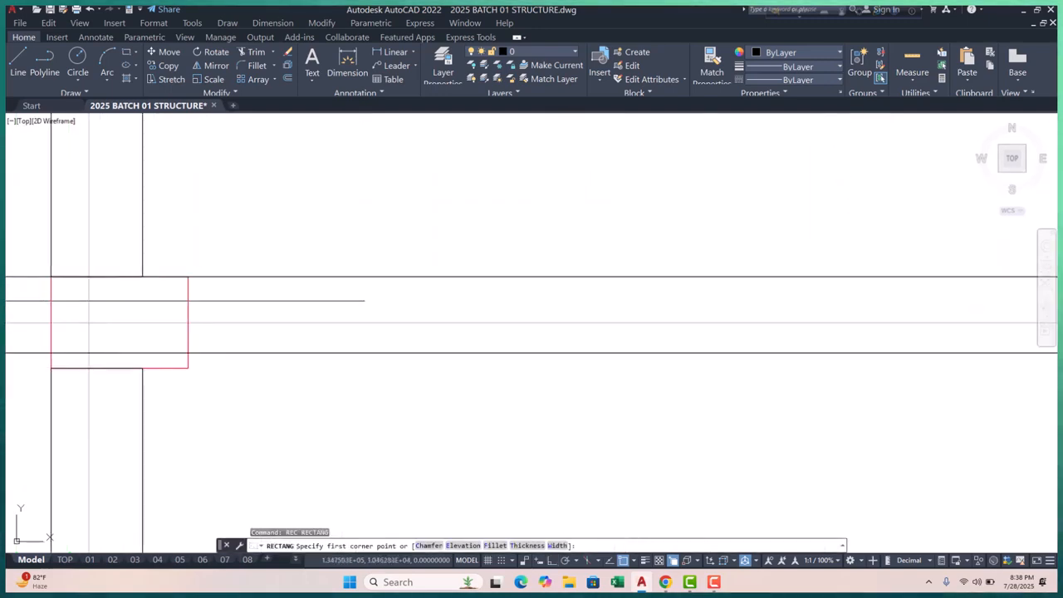
{"action": "left_click", "coordinate": [188, 277]}
{"action": "scroll", "coordinate": [179, 297], "scroll_direction": "down", "scroll_amount": 3}
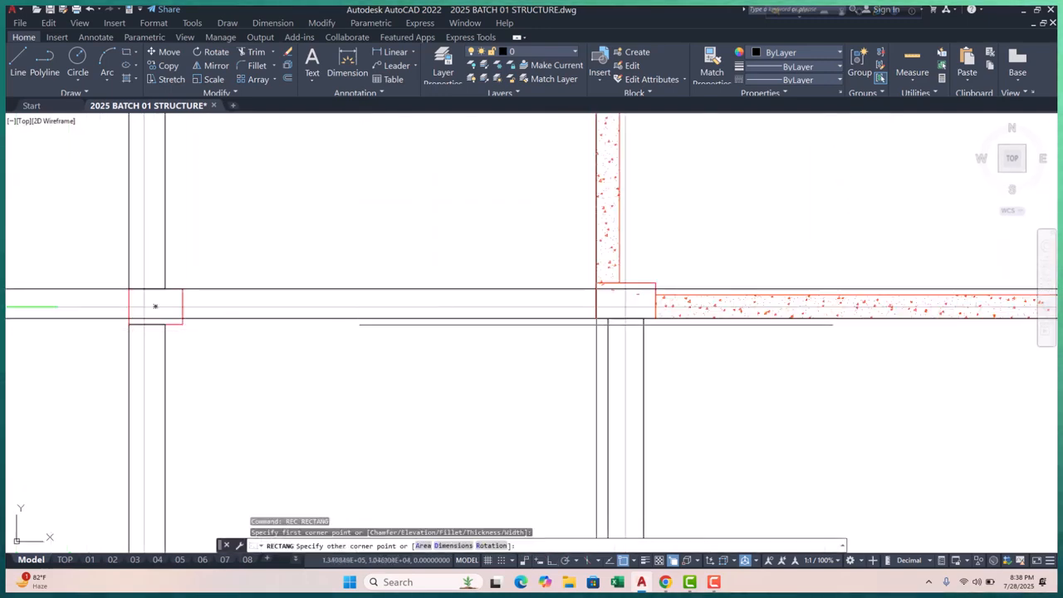
{"action": "scroll", "coordinate": [597, 325], "scroll_direction": "up", "scroll_amount": 4}
{"action": "left_click", "coordinate": [590, 309]}
- Draw a beam rectangle between the construction lines on grid line 04, spanning from the grid line A column to the grid line B column
{"action": "scroll", "coordinate": [399, 379], "scroll_direction": "down", "scroll_amount": 9}
{"action": "scroll", "coordinate": [352, 316], "scroll_direction": "up", "scroll_amount": 4}
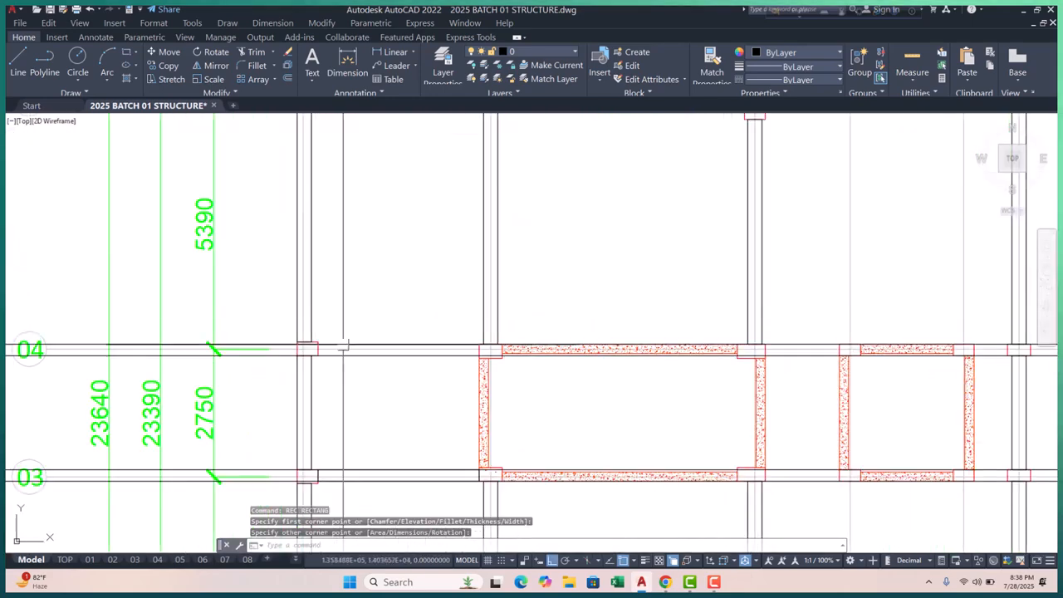
{"action": "scroll", "coordinate": [318, 357], "scroll_direction": "up", "scroll_amount": 6}
{"action": "key", "text": "Return"}
{"action": "left_click", "coordinate": [319, 240]}
{"action": "scroll", "coordinate": [320, 249], "scroll_direction": "down", "scroll_amount": 5}
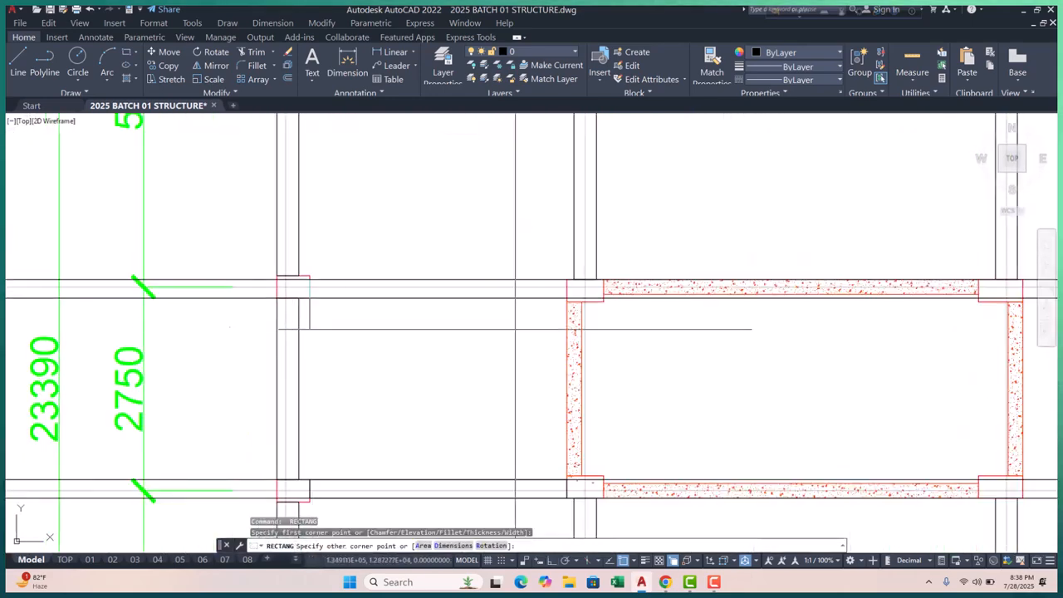
{"action": "scroll", "coordinate": [523, 292], "scroll_direction": "up", "scroll_amount": 6}
{"action": "left_click", "coordinate": [531, 292]}
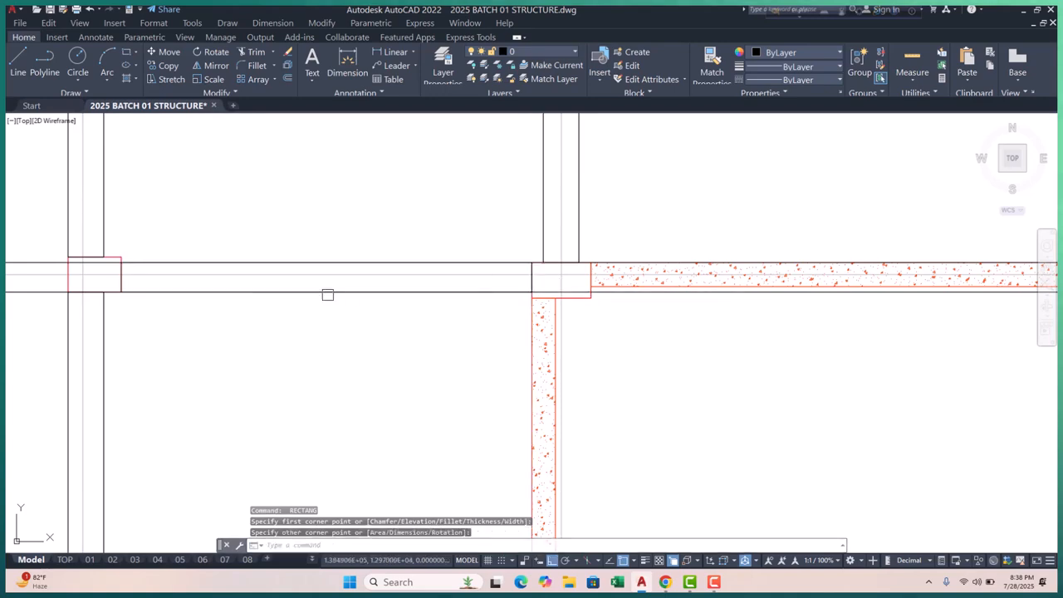
- Draw a beam rectangle on grid line 04 from the grid line C column to the near corner column of the L.M. room
{"action": "scroll", "coordinate": [420, 332], "scroll_direction": "down", "scroll_amount": 5}
{"action": "scroll", "coordinate": [420, 332], "scroll_direction": "up", "scroll_amount": 6}
{"action": "scroll", "coordinate": [383, 322], "scroll_direction": "up", "scroll_amount": 4}
{"action": "key", "text": "Return"}
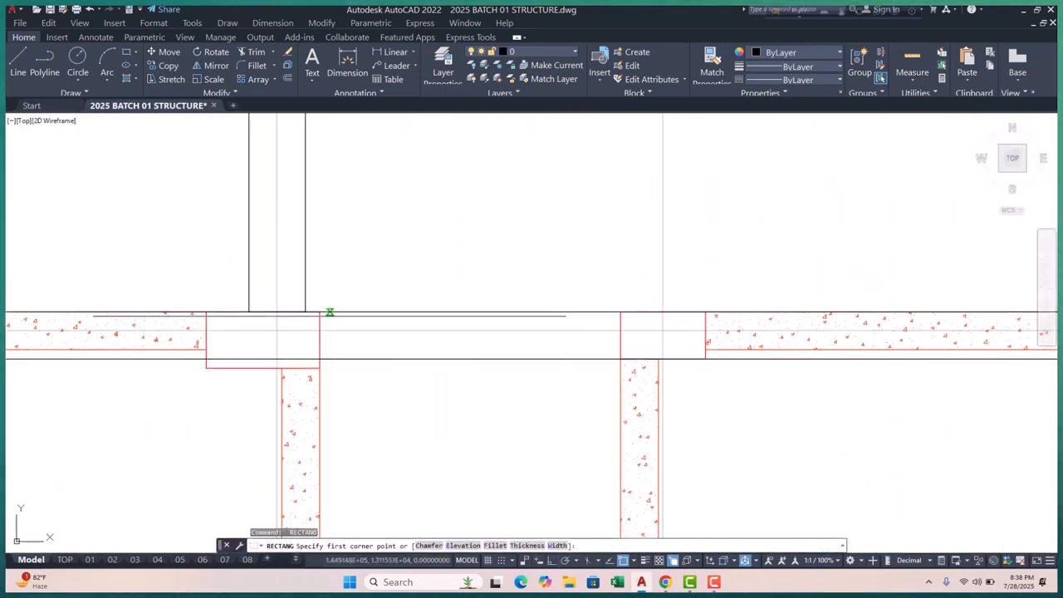
{"action": "left_click", "coordinate": [320, 312]}
{"action": "scroll", "coordinate": [411, 296], "scroll_direction": "down", "scroll_amount": 5}
{"action": "scroll", "coordinate": [414, 296], "scroll_direction": "down", "scroll_amount": 2}
{"action": "scroll", "coordinate": [280, 313], "scroll_direction": "up", "scroll_amount": 4}
{"action": "scroll", "coordinate": [183, 302], "scroll_direction": "up", "scroll_amount": 4}
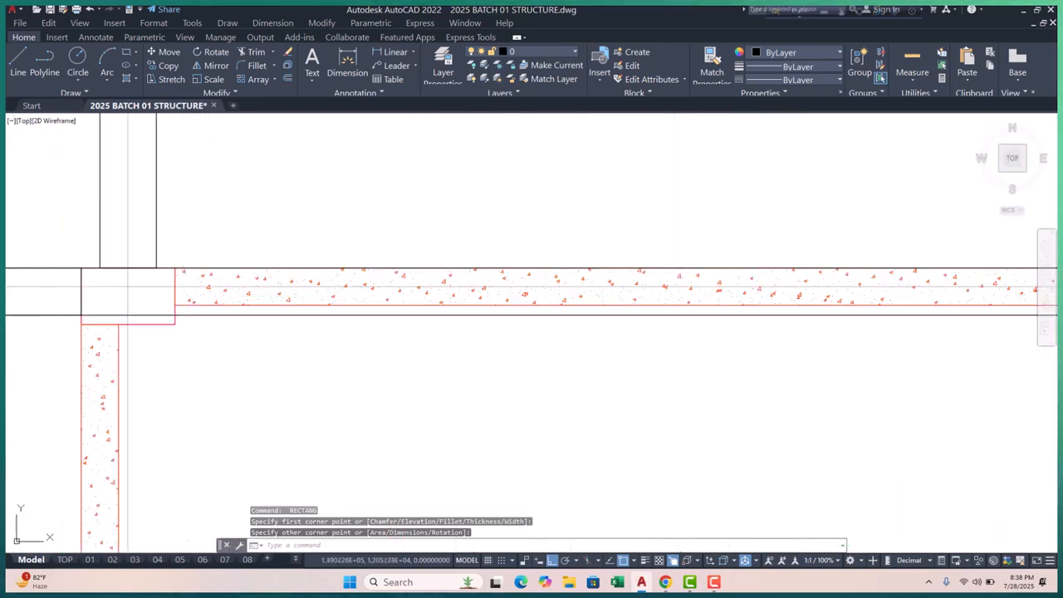
- Draw a beam rectangle over the U.G.W.T. wall on grid line 04, between the grid line B and C columns
{"action": "key", "text": "Return"}
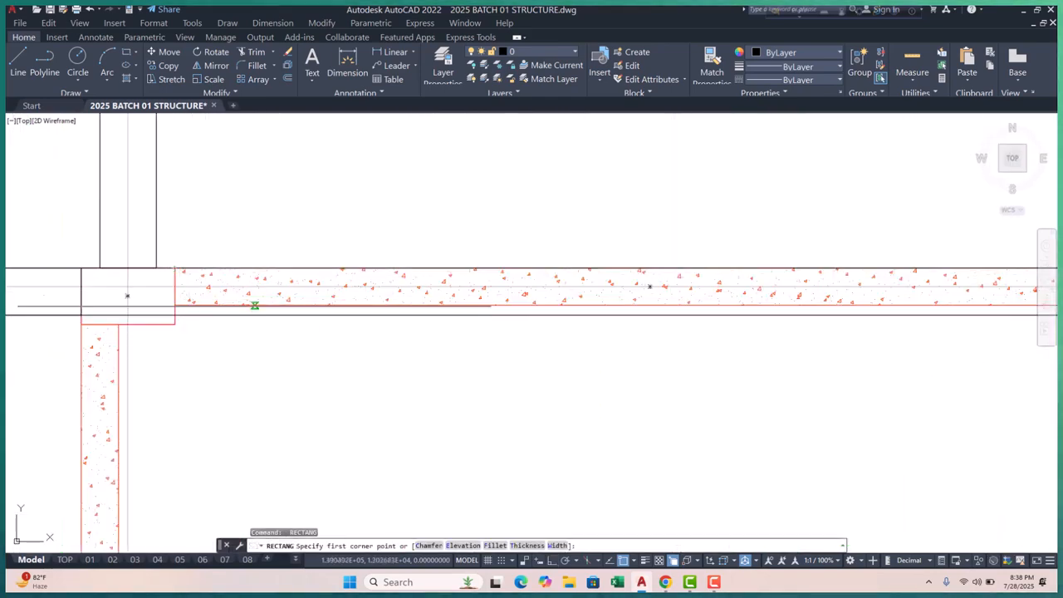
{"action": "scroll", "coordinate": [650, 287], "scroll_direction": "down", "scroll_amount": 8}
{"action": "scroll", "coordinate": [213, 312], "scroll_direction": "up", "scroll_amount": 10}
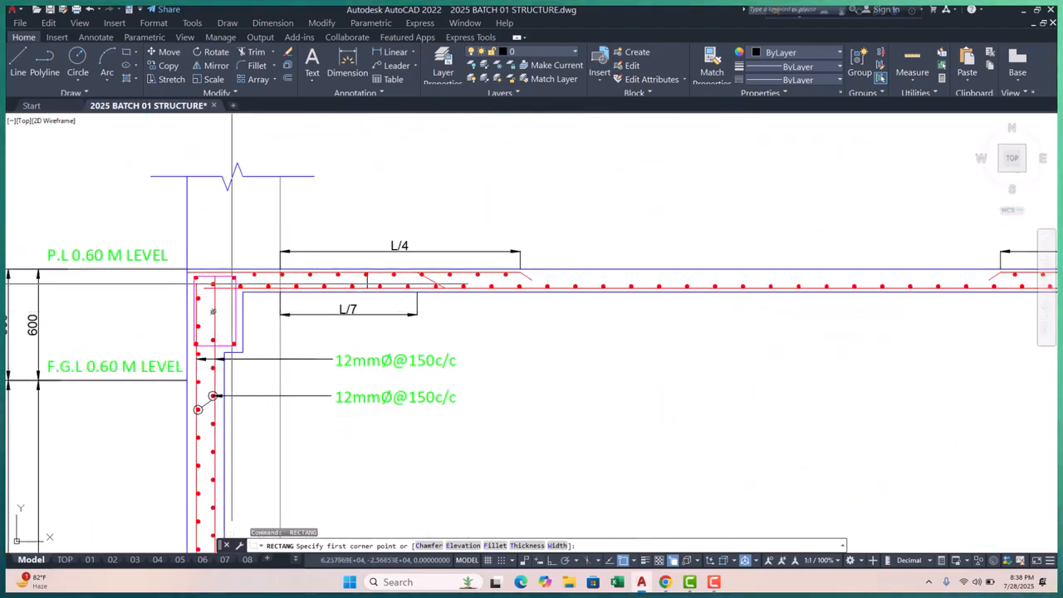
{"action": "scroll", "coordinate": [219, 309], "scroll_direction": "down", "scroll_amount": 8}
{"action": "scroll", "coordinate": [460, 216], "scroll_direction": "up", "scroll_amount": 5}
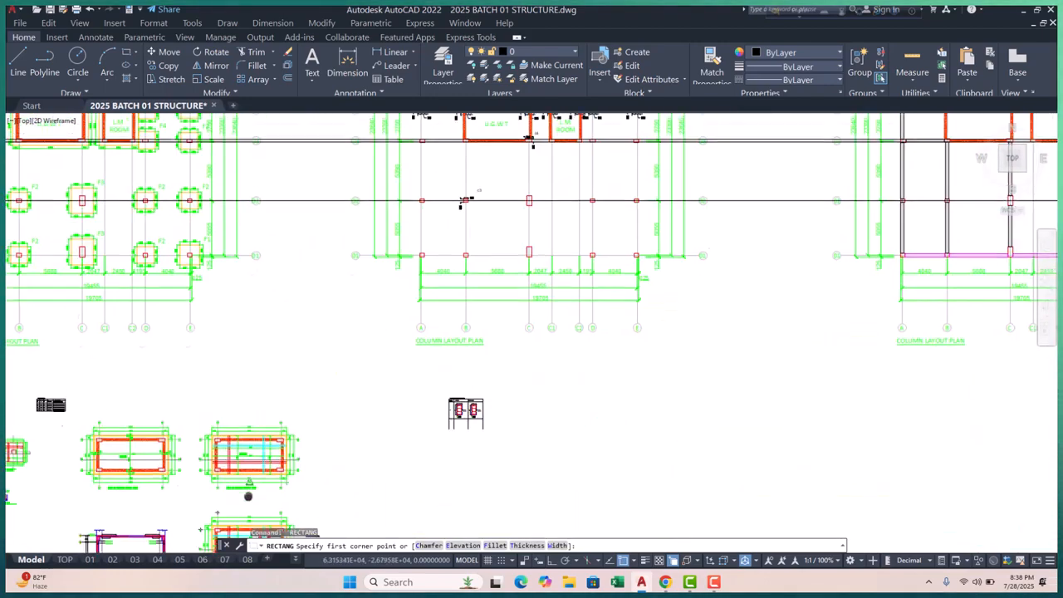
{"action": "scroll", "coordinate": [459, 216], "scroll_direction": "up", "scroll_amount": 5}
{"action": "scroll", "coordinate": [289, 375], "scroll_direction": "down", "scroll_amount": 8}
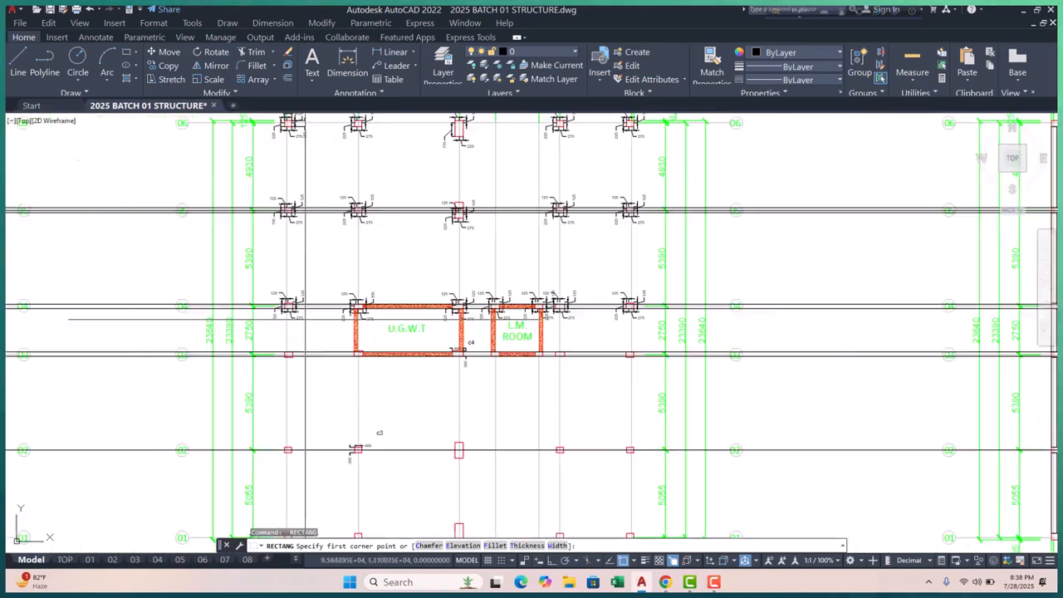
{"action": "scroll", "coordinate": [627, 316], "scroll_direction": "up", "scroll_amount": 8}
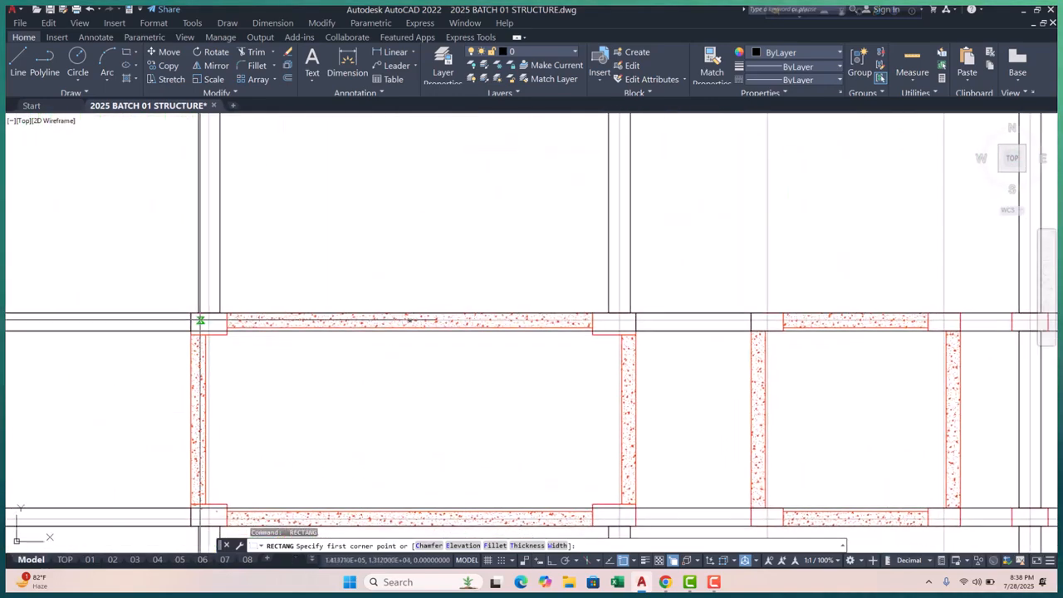
{"action": "left_click", "coordinate": [277, 291]}
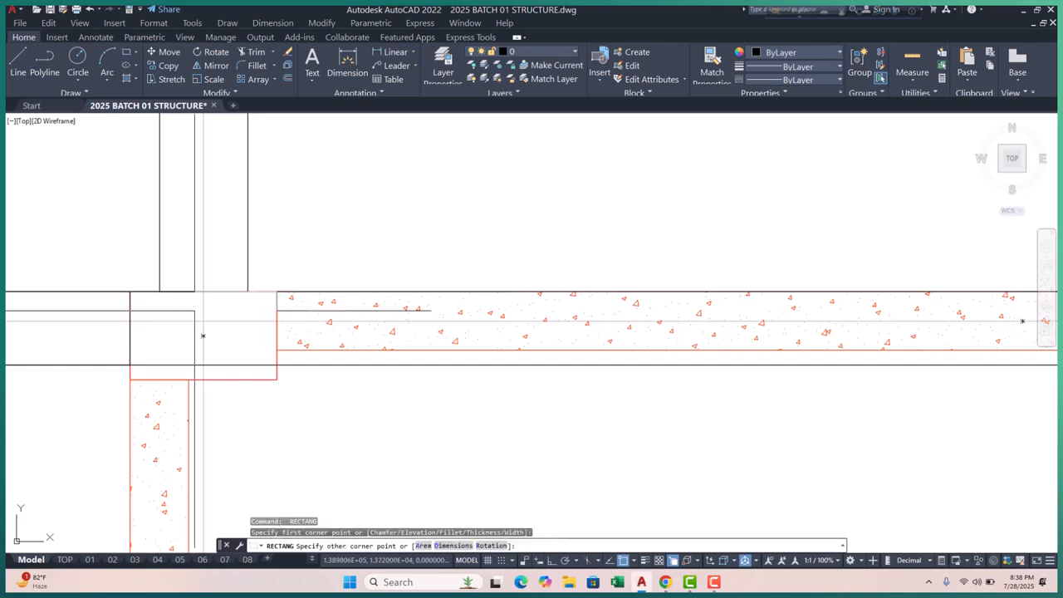
{"action": "scroll", "coordinate": [196, 311], "scroll_direction": "down", "scroll_amount": 5}
{"action": "scroll", "coordinate": [848, 329], "scroll_direction": "up", "scroll_amount": 5}
{"action": "left_click", "coordinate": [922, 357]}
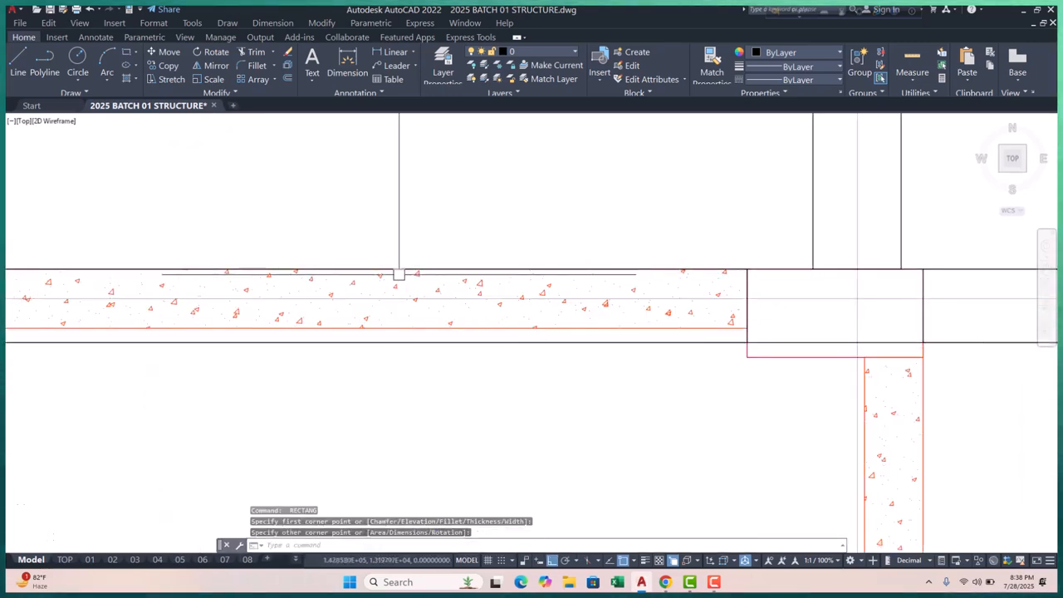
{"action": "scroll", "coordinate": [422, 258], "scroll_direction": "down", "scroll_amount": 3}
{"action": "scroll", "coordinate": [625, 315], "scroll_direction": "up", "scroll_amount": 5}
{"action": "key", "text": "space"}
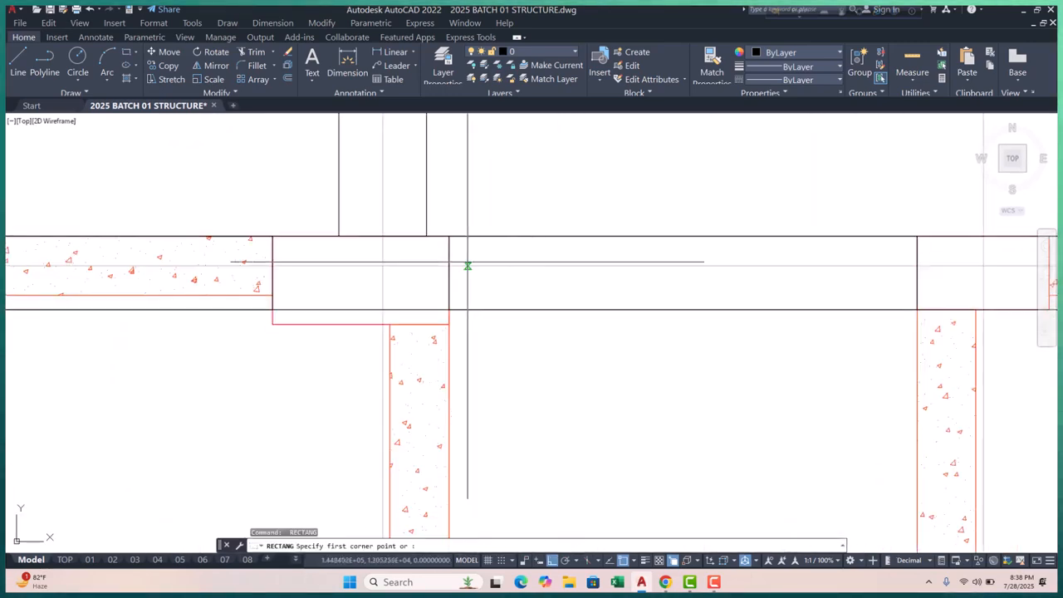
{"action": "scroll", "coordinate": [256, 236], "scroll_direction": "down", "scroll_amount": 4}
{"action": "middle_click_drag", "start_coordinate": [475, 277], "coordinate": [369, 299]}
{"action": "scroll", "coordinate": [221, 330], "scroll_direction": "up", "scroll_amount": 2}
{"action": "scroll", "coordinate": [369, 299], "scroll_direction": "down", "scroll_amount": 6}
{"action": "key", "text": "Escape"}
{"action": "key", "text": "Escape"}
{"action": "key", "text": "Escape"}
{"action": "scroll", "coordinate": [548, 299], "scroll_direction": "down", "scroll_amount": 4}
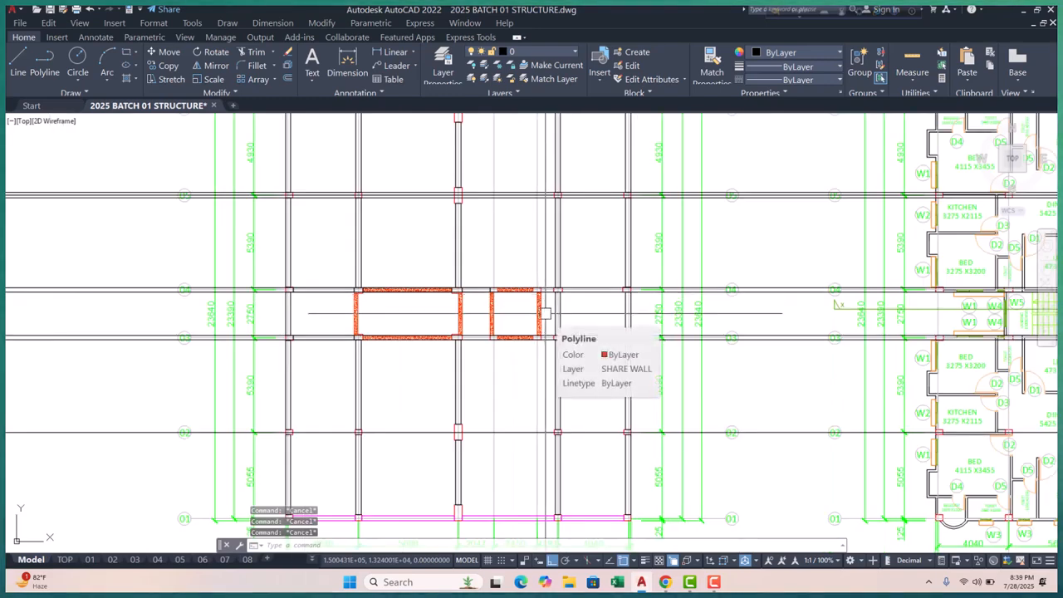
- Try to erase the two horizontal construction lines on grid line 03, and undo the erasure
{"action": "scroll", "coordinate": [331, 392], "scroll_direction": "up", "scroll_amount": 3}
{"action": "scroll", "coordinate": [332, 365], "scroll_direction": "down", "scroll_amount": 5}
{"action": "scroll", "coordinate": [332, 357], "scroll_direction": "up", "scroll_amount": 4}
{"action": "left_click", "coordinate": [220, 293]}
{"action": "left_click", "coordinate": [170, 363]}
{"action": "scroll", "coordinate": [137, 366], "scroll_direction": "down", "scroll_amount": 2}
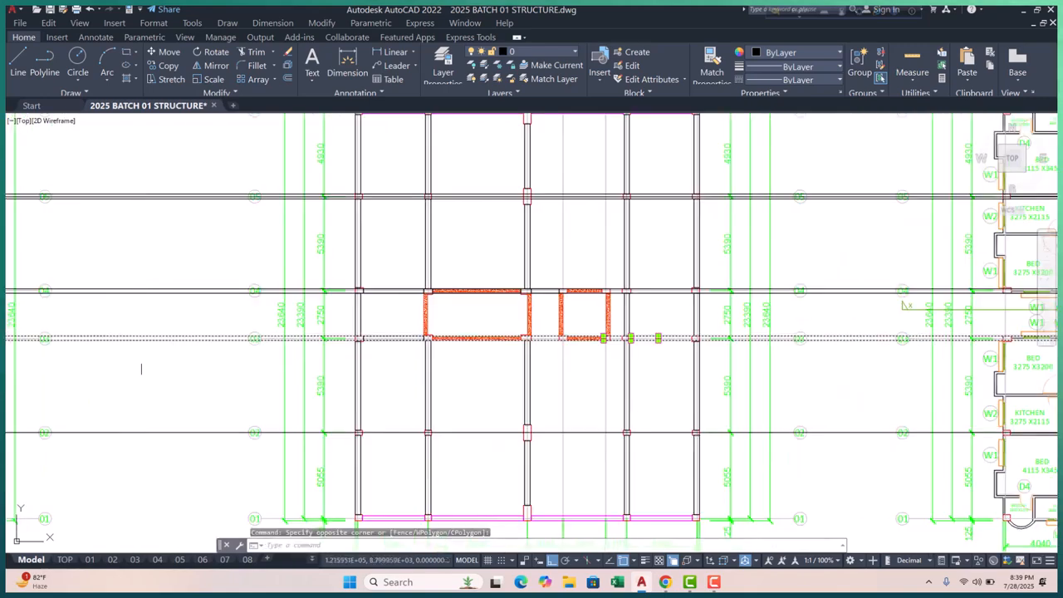
{"action": "type", "text": "e"}
{"action": "key", "text": "Return"}
{"action": "middle_click_drag", "start_coordinate": [456, 396], "coordinate": [397, 384]}
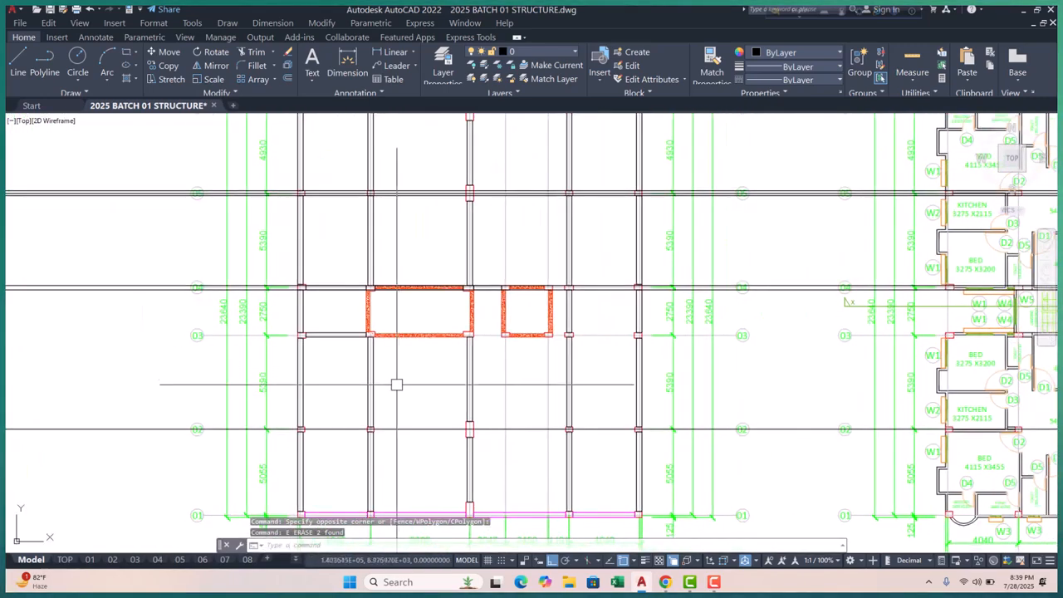
{"action": "key", "text": "ctrl+z"}
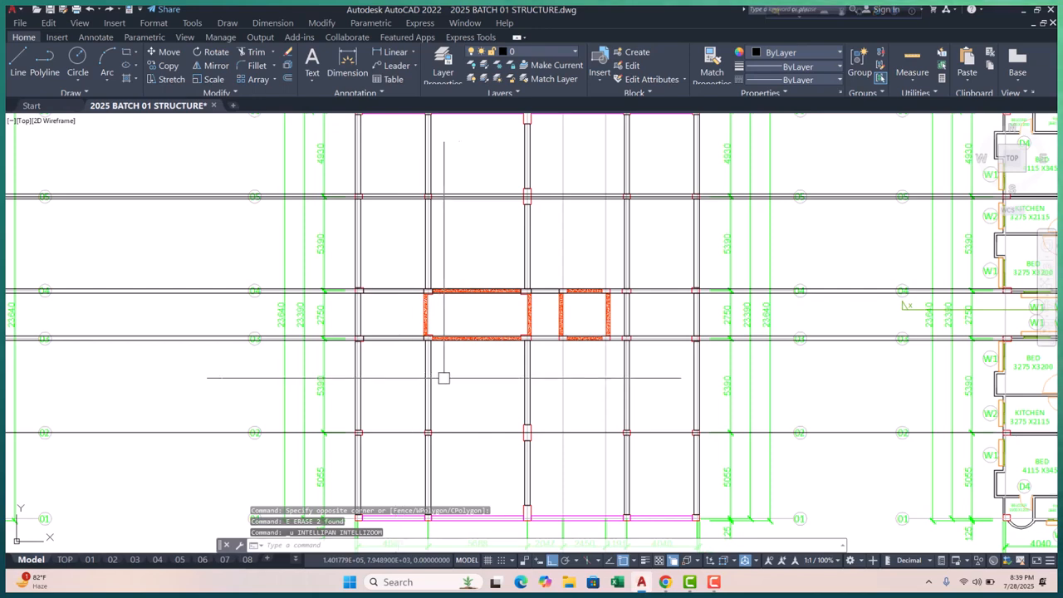
- Draw a beam rectangle on grid line 03 from the grid line C column to the near corner column of the L.M. room
{"action": "scroll", "coordinate": [574, 363], "scroll_direction": "up", "scroll_amount": 4}
{"action": "middle_click_drag", "start_coordinate": [552, 368], "coordinate": [465, 365]}
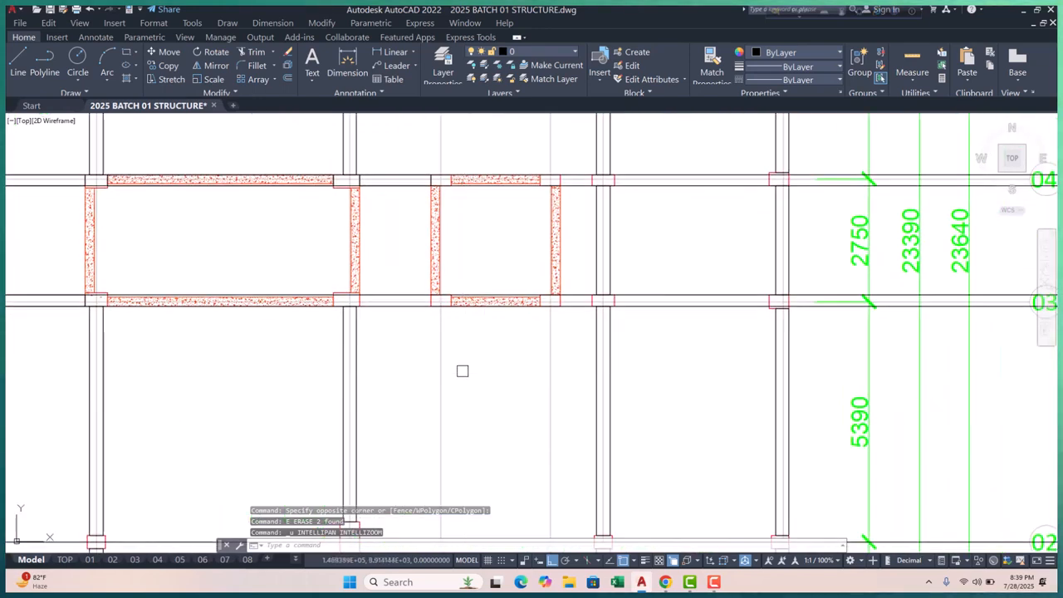
{"action": "type", "text": "rec"}
{"action": "key", "text": "Return"}
{"action": "scroll", "coordinate": [460, 372], "scroll_direction": "up", "scroll_amount": 5}
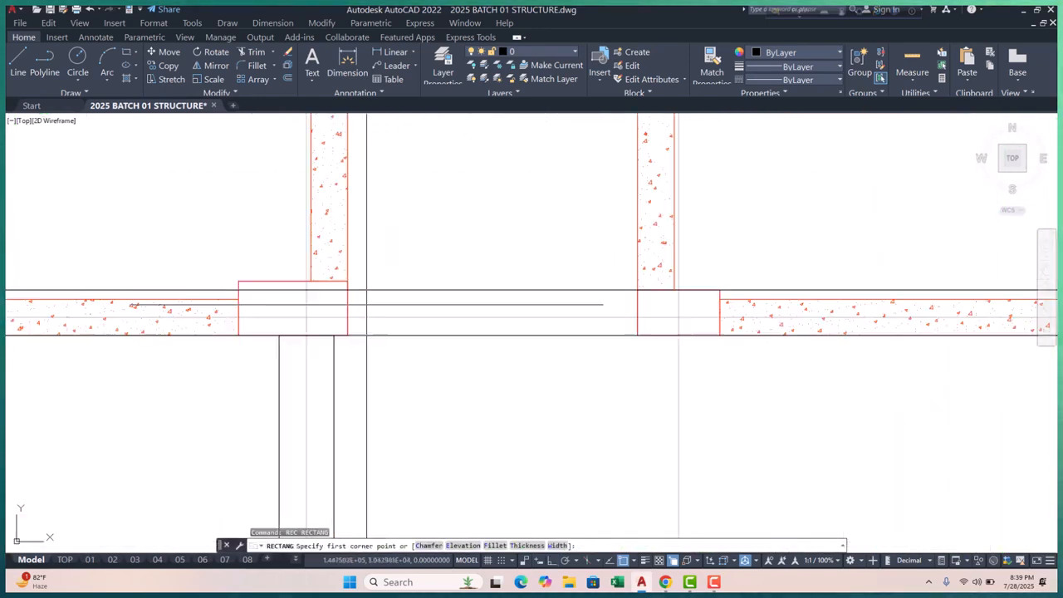
{"action": "left_click", "coordinate": [347, 290]}
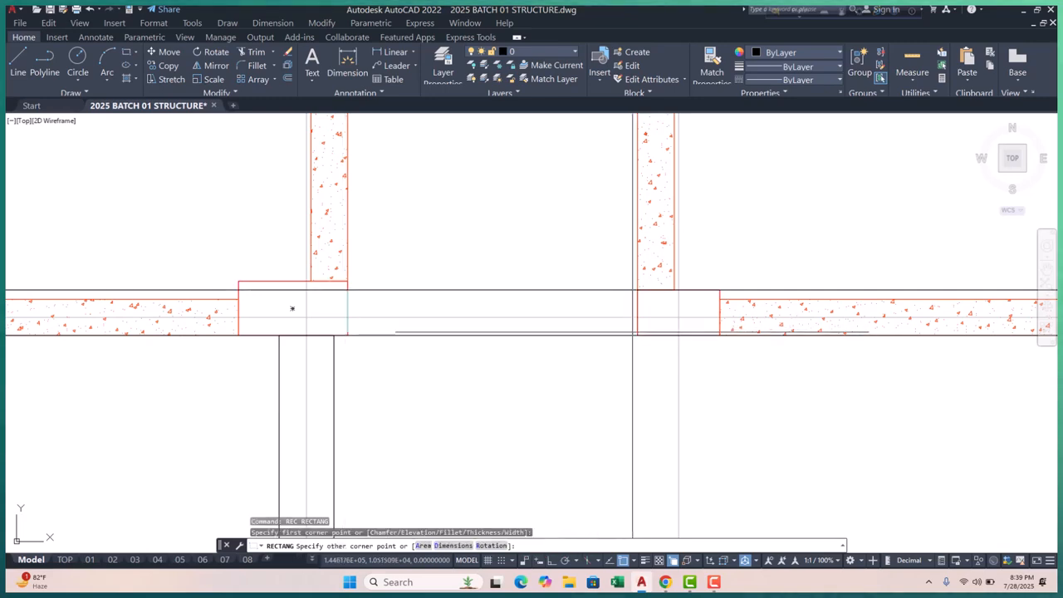
{"action": "left_click", "coordinate": [633, 333]}
- Draw a beam rectangle over the L.M. room wall on grid line 03, between the room's two corner columns
{"action": "scroll", "coordinate": [722, 332], "scroll_direction": "down", "scroll_amount": 4}
{"action": "middle_click_drag", "start_coordinate": [722, 332], "coordinate": [378, 334]}
{"action": "scroll", "coordinate": [357, 326], "scroll_direction": "up", "scroll_amount": 6}
{"action": "key", "text": "Return"}
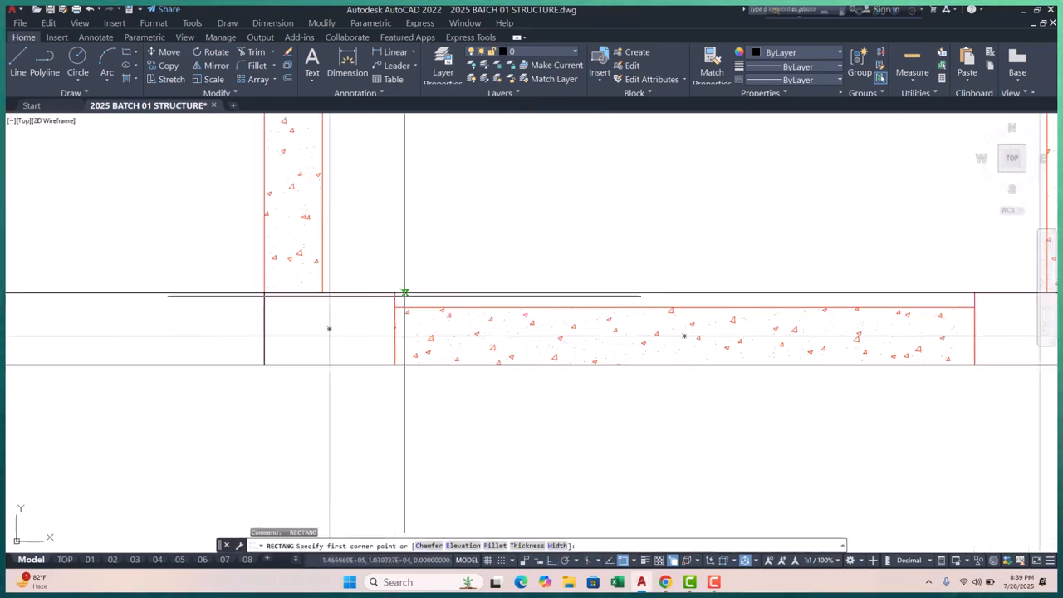
{"action": "left_click", "coordinate": [395, 292]}
{"action": "scroll", "coordinate": [295, 343], "scroll_direction": "down", "scroll_amount": 2}
{"action": "scroll", "coordinate": [608, 364], "scroll_direction": "up", "scroll_amount": 1}
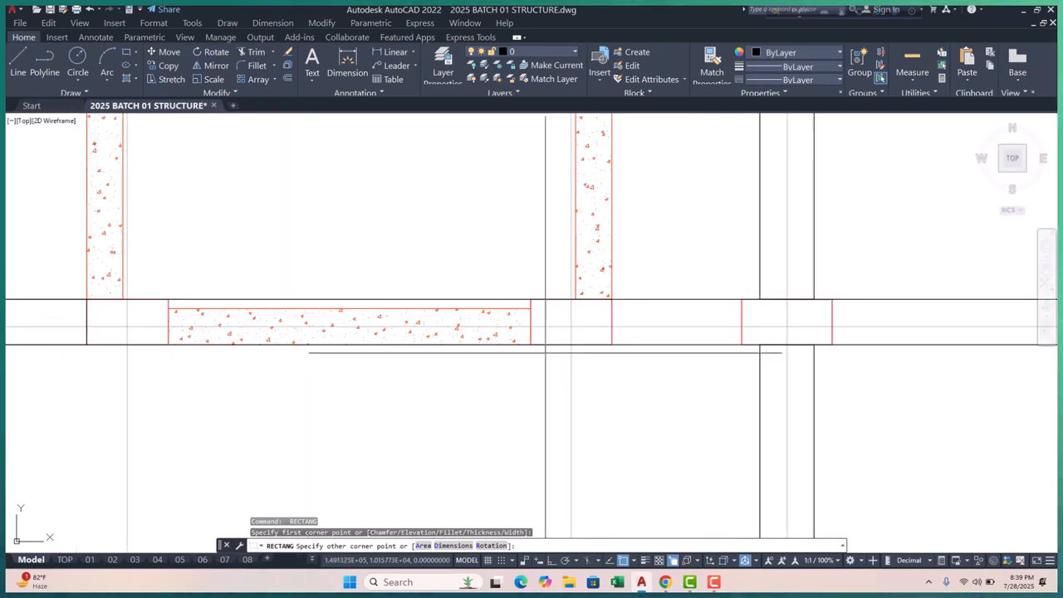
{"action": "left_click", "coordinate": [571, 324]}
- Draw a beam rectangle on grid line 03 from the far L.M. room corner column to the grid line D column
{"action": "key", "text": "Return"}
{"action": "scroll", "coordinate": [569, 328], "scroll_direction": "up", "scroll_amount": 2}
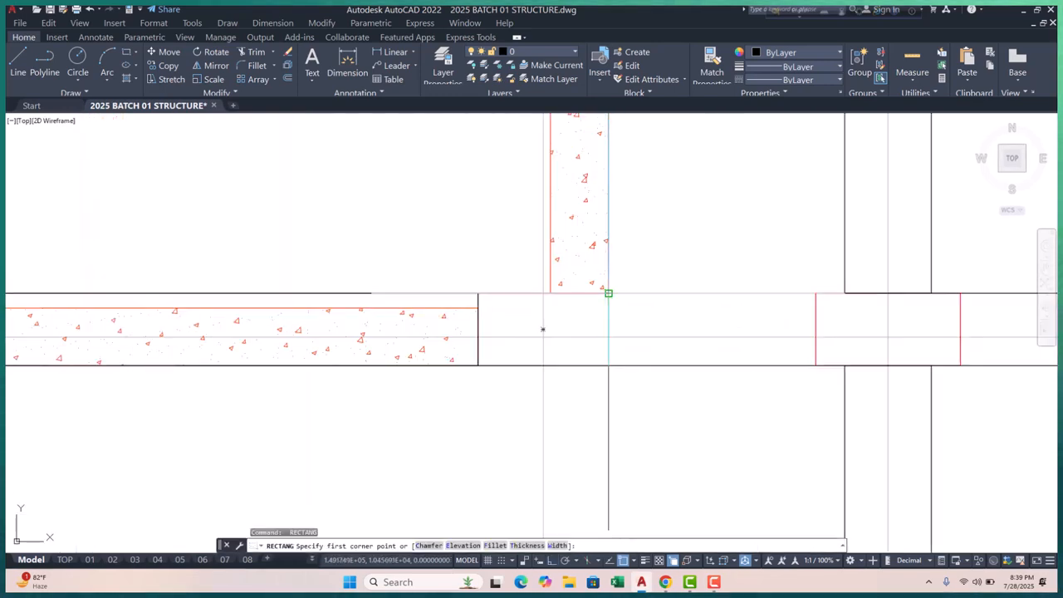
{"action": "left_click", "coordinate": [815, 365]}
{"action": "scroll", "coordinate": [466, 357], "scroll_direction": "down", "scroll_amount": 3}
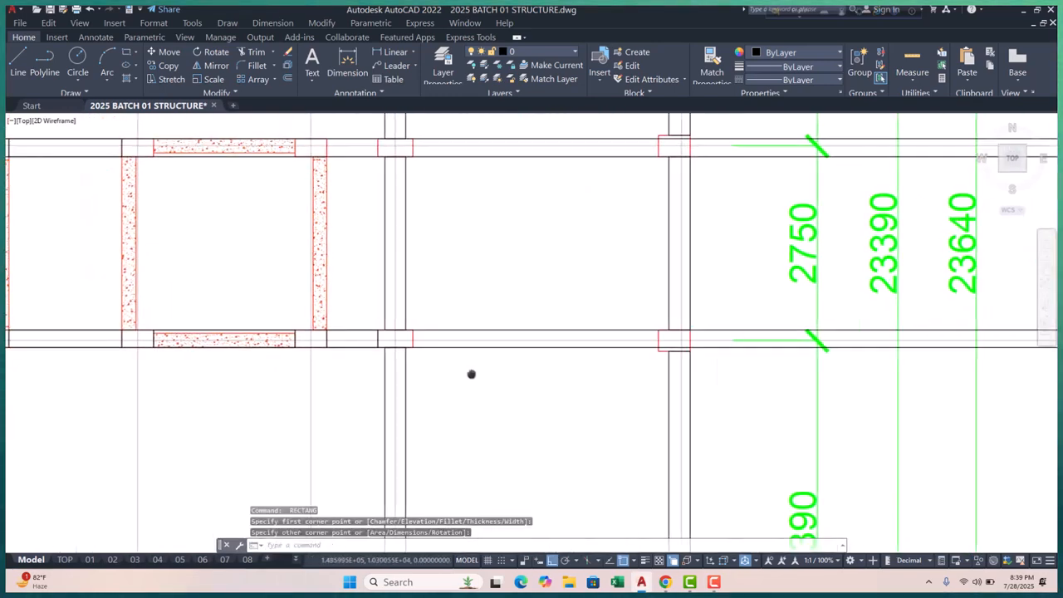
- Draw a beam rectangle on grid line 03 spanning from the grid line D column to the grid line E column
{"action": "scroll", "coordinate": [458, 349], "scroll_direction": "up", "scroll_amount": 4}
{"action": "key", "text": "Return"}
{"action": "left_click", "coordinate": [345, 303]}
{"action": "scroll", "coordinate": [339, 343], "scroll_direction": "down", "scroll_amount": 2}
{"action": "scroll", "coordinate": [748, 348], "scroll_direction": "up", "scroll_amount": 2}
{"action": "left_click", "coordinate": [722, 341]}
- Erase the two horizontal construction lines on grid line 03
{"action": "scroll", "coordinate": [391, 355], "scroll_direction": "down", "scroll_amount": 4}
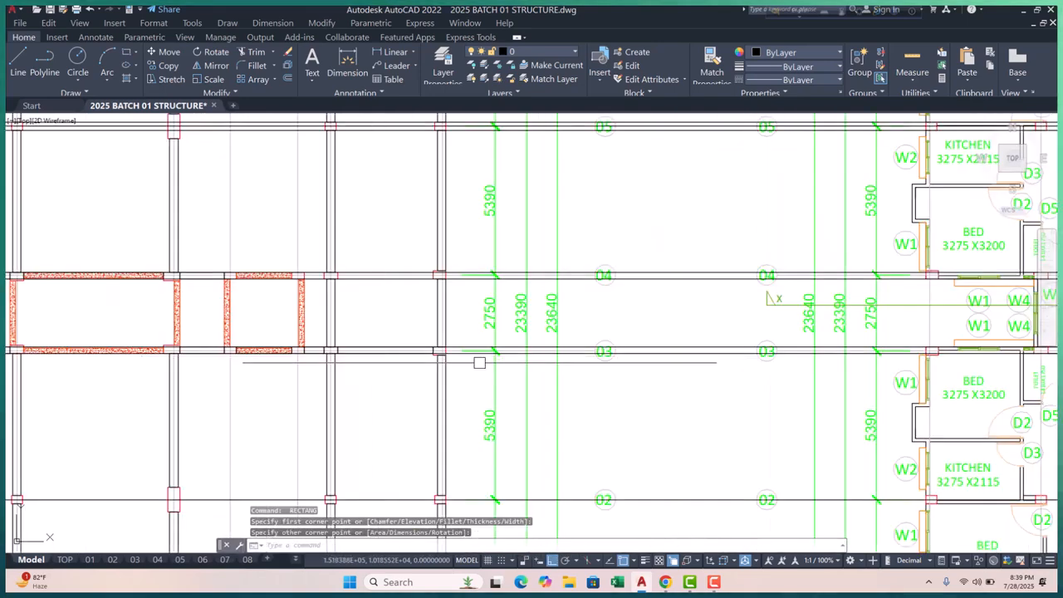
{"action": "left_click", "coordinate": [681, 335]}
{"action": "left_click", "coordinate": [664, 370]}
{"action": "type", "text": "e"}
{"action": "key", "text": "Return"}
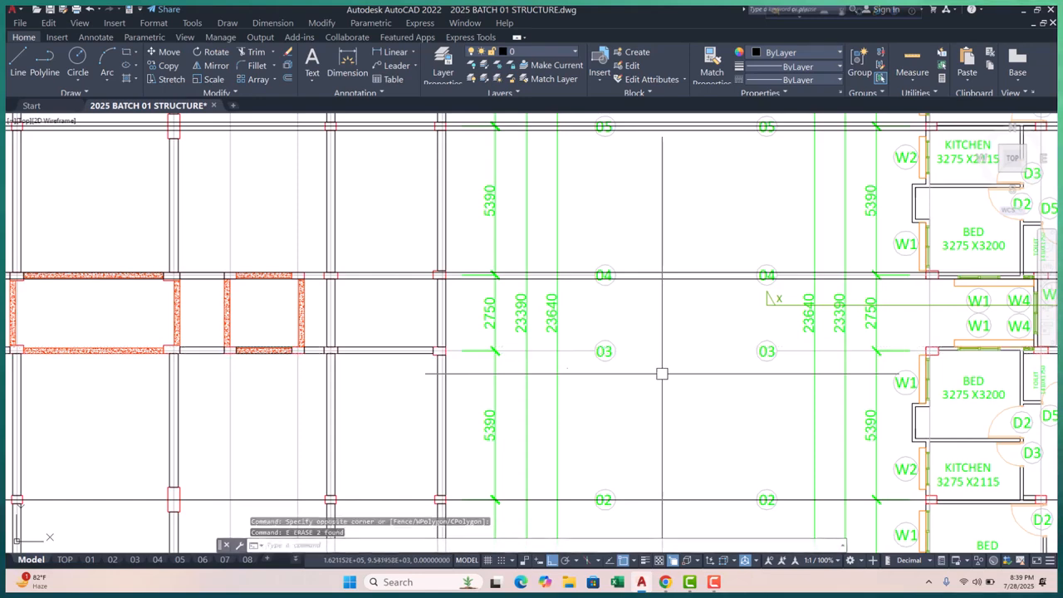
- Erase the two horizontal construction lines on grid line 04
{"action": "middle_click_drag", "start_coordinate": [477, 361], "coordinate": [632, 373]}
{"action": "left_click", "coordinate": [855, 264]}
{"action": "left_click", "coordinate": [817, 328]}
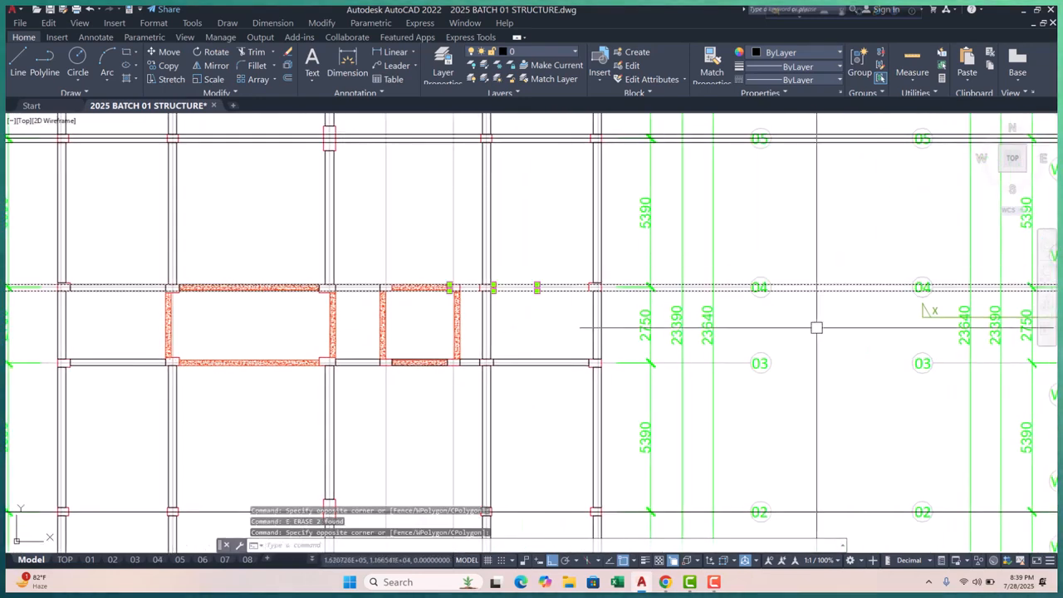
{"action": "scroll", "coordinate": [817, 328], "scroll_direction": "down", "scroll_amount": 3}
{"action": "scroll", "coordinate": [617, 324], "scroll_direction": "up", "scroll_amount": 5}
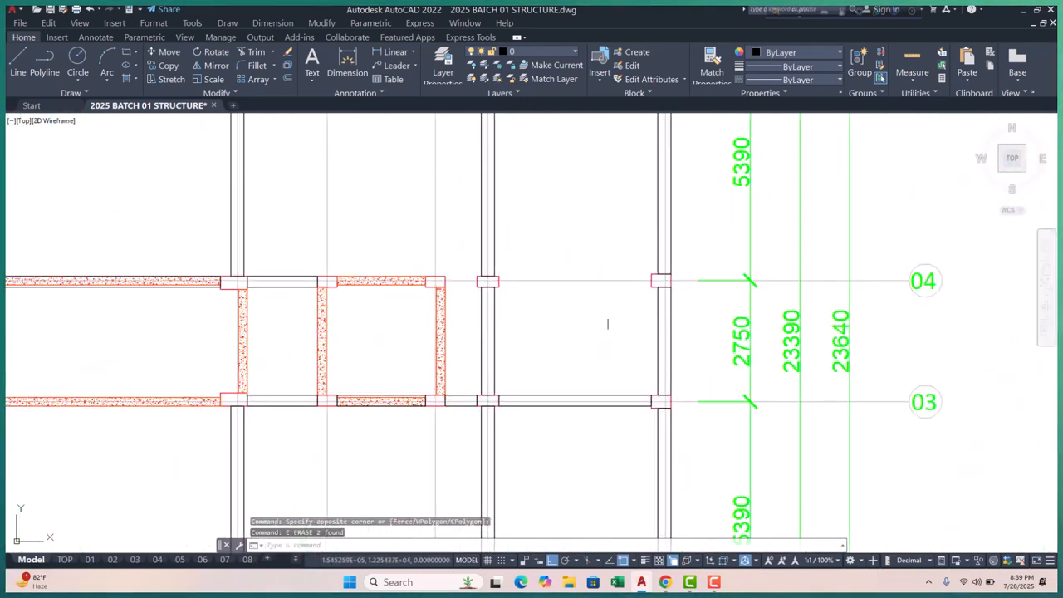
{"action": "key", "text": "Escape"}
{"action": "key", "text": "Escape"}
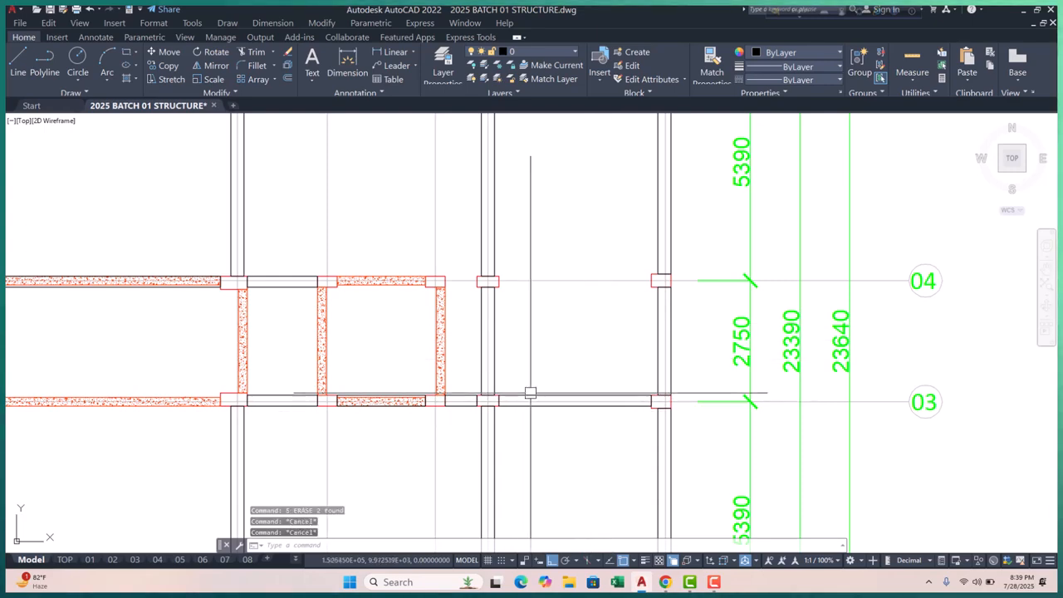
- Copy the two beam rectangles on either side of the grid line D column from grid line 03 to grid line 04
{"action": "scroll", "coordinate": [501, 395], "scroll_direction": "up", "scroll_amount": 4}
{"action": "left_click", "coordinate": [459, 394]}
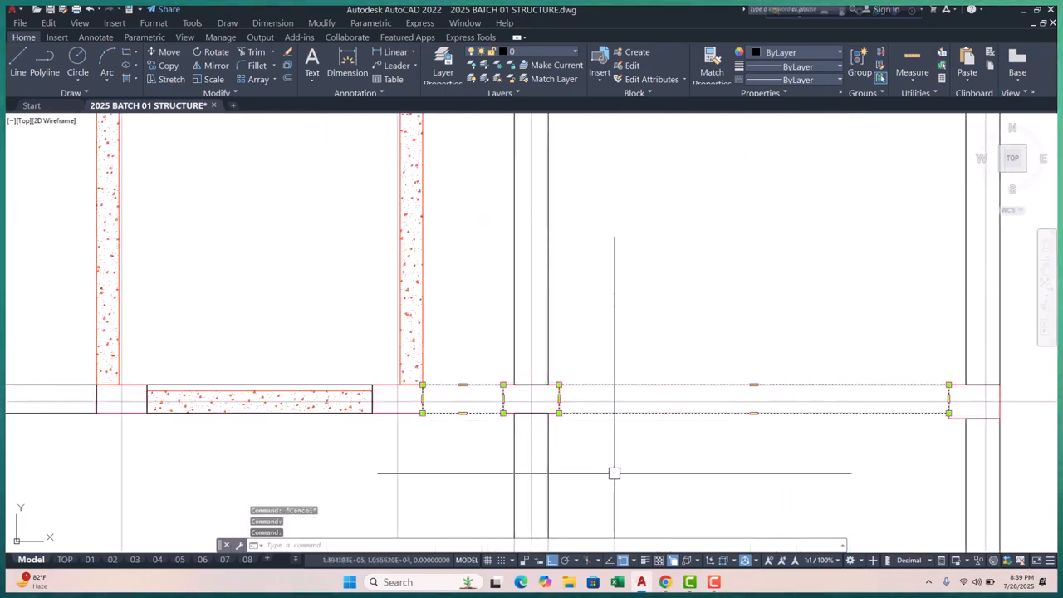
{"action": "key", "text": "Return"}
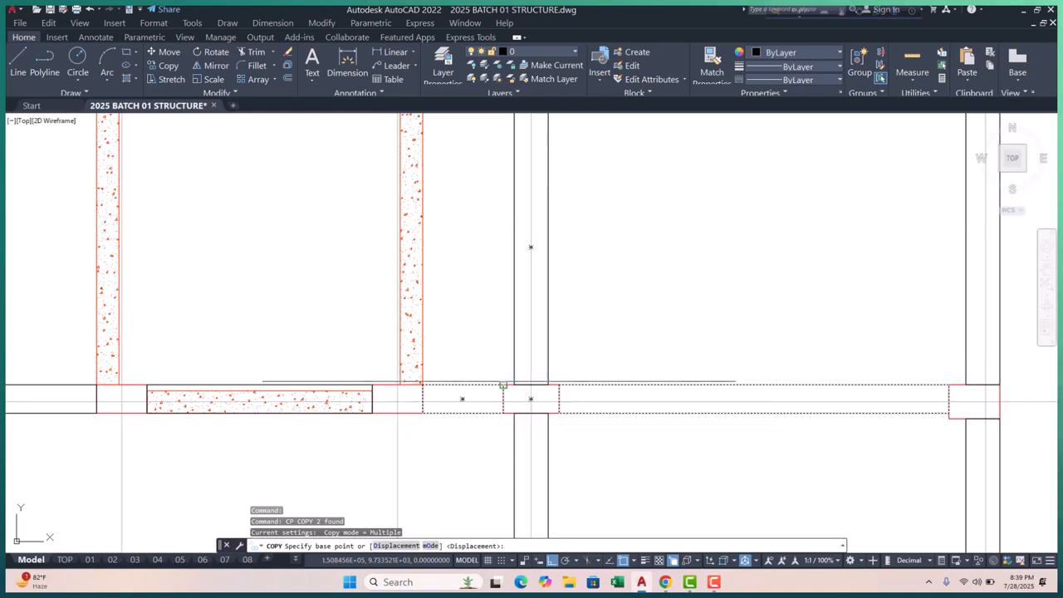
{"action": "left_click", "coordinate": [532, 399]}
{"action": "scroll", "coordinate": [506, 375], "scroll_direction": "down", "scroll_amount": 4}
{"action": "scroll", "coordinate": [507, 296], "scroll_direction": "down", "scroll_amount": 8}
{"action": "key", "text": "Escape"}
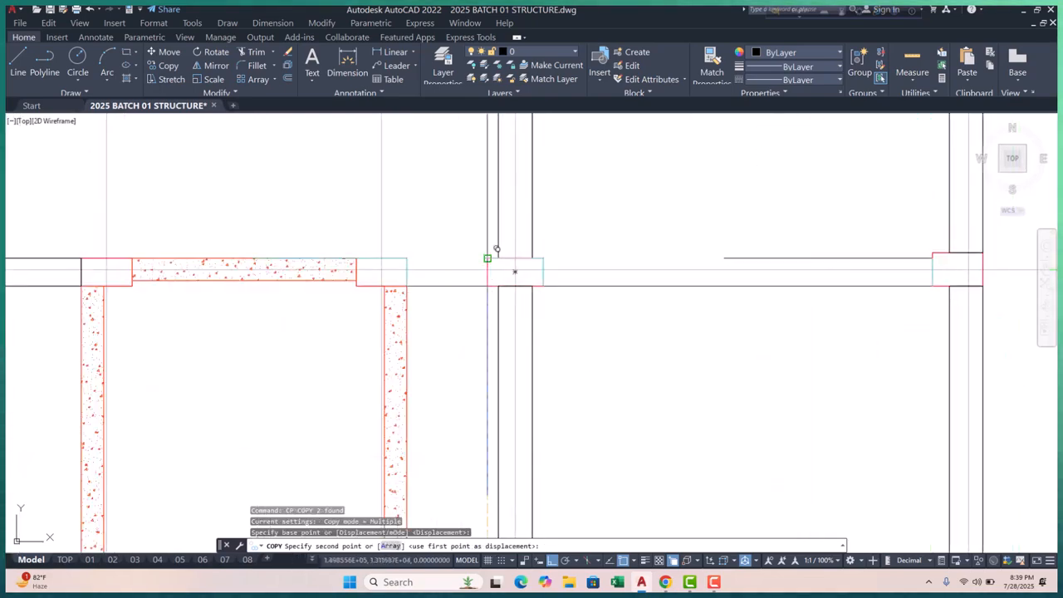
{"action": "scroll", "coordinate": [526, 380], "scroll_direction": "up", "scroll_amount": 8}
{"action": "key", "text": "Escape"}
{"action": "key", "text": "Escape"}
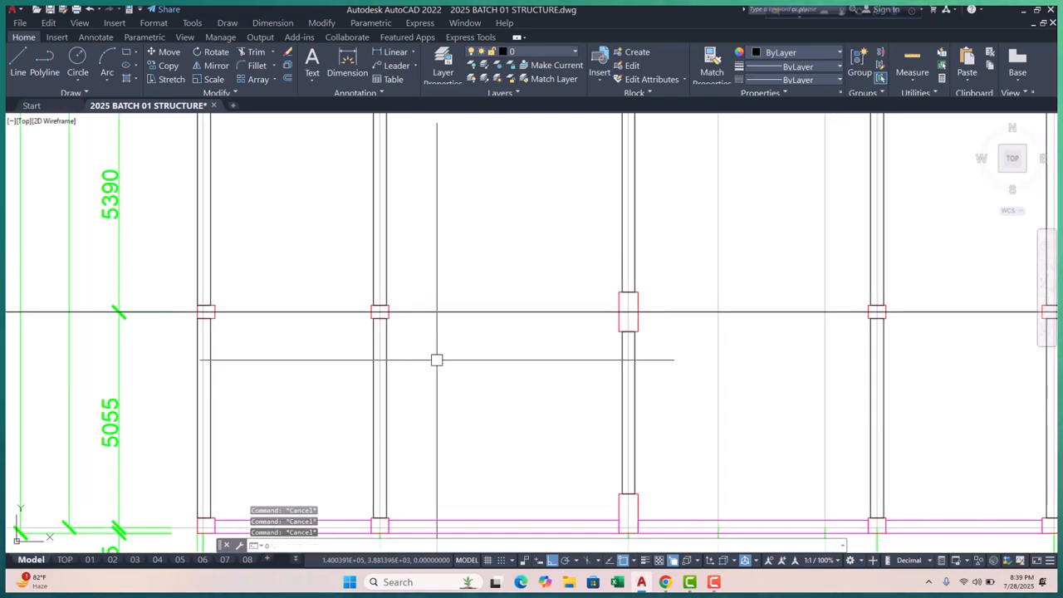
- Offset the horizontal construction line on grid line 02 by 150 to both sides
{"action": "type", "text": "o"}
{"action": "key", "text": "Return"}
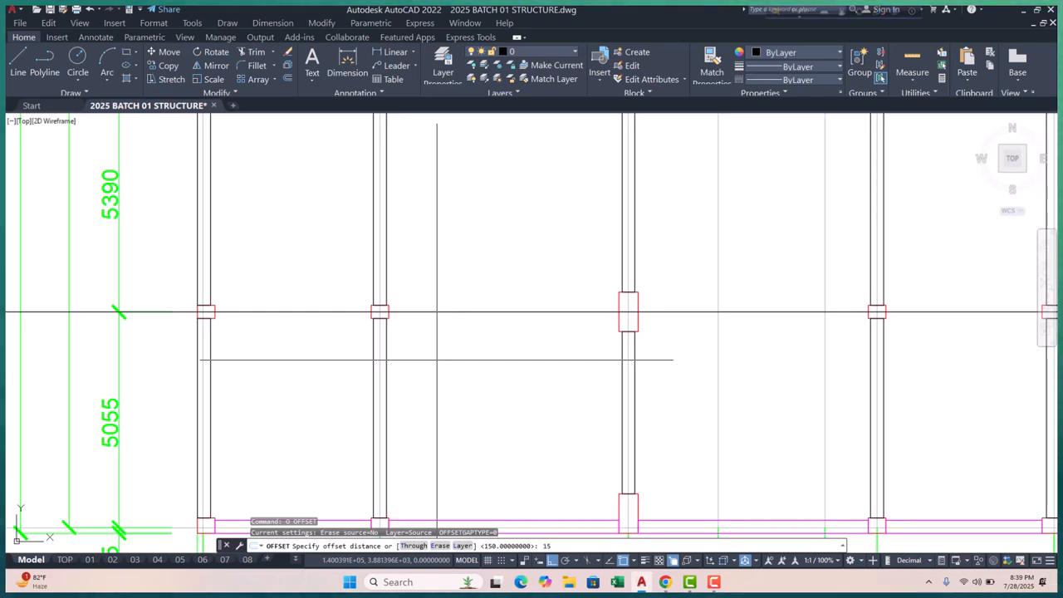
{"action": "key", "text": "Return"}
{"action": "left_click", "coordinate": [452, 312]}
{"action": "left_click", "coordinate": [451, 289]}
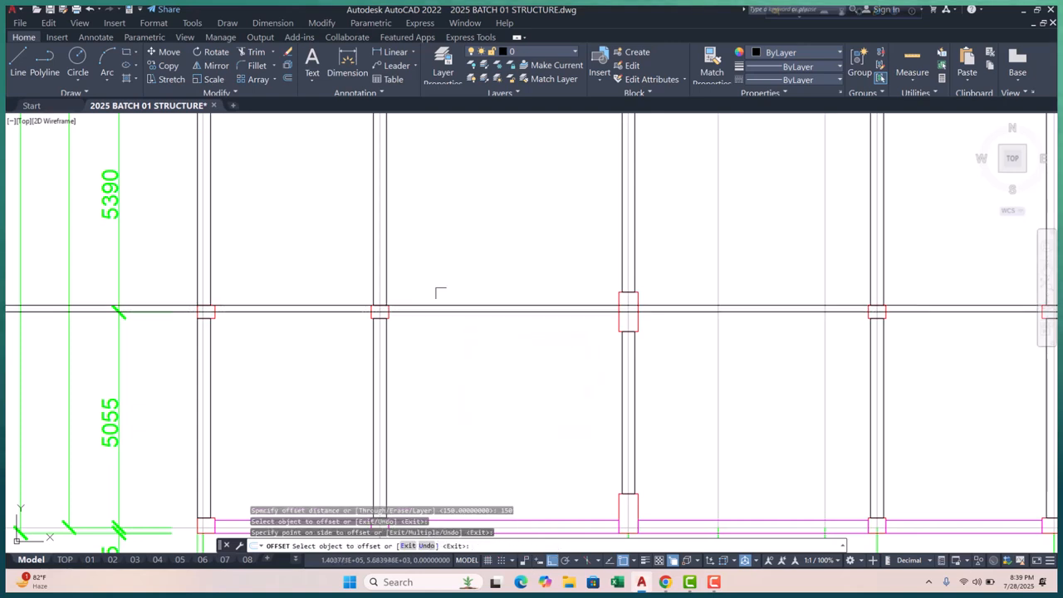
{"action": "scroll", "coordinate": [394, 312], "scroll_direction": "up", "scroll_amount": 4}
{"action": "left_click", "coordinate": [426, 310]}
{"action": "left_click", "coordinate": [428, 352]}
{"action": "key", "text": "Escape"}
{"action": "key", "text": "Escape"}
{"action": "key", "text": "Escape"}
{"action": "scroll", "coordinate": [672, 346], "scroll_direction": "down", "scroll_amount": 6}
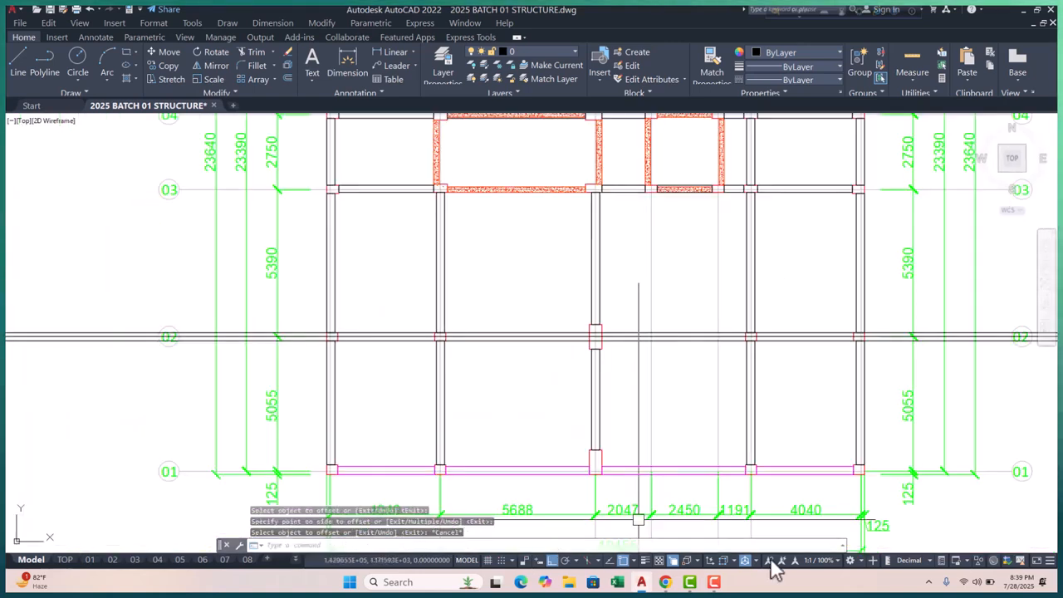
- Draw a beam rectangle on grid line 02 from the grid line A column to the grid line B column
{"action": "left_click", "coordinate": [126, 52]}
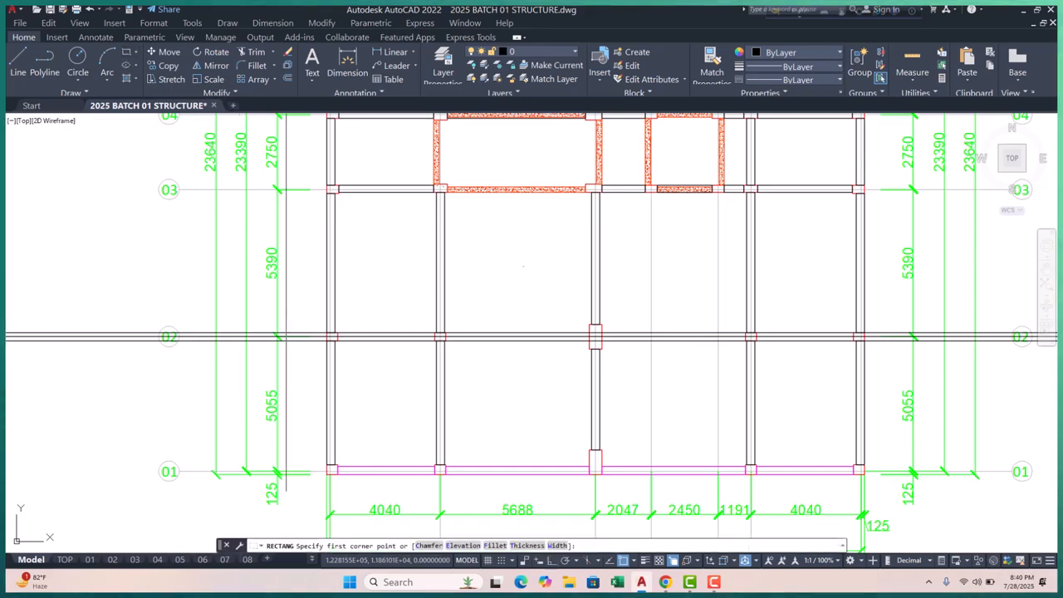
{"action": "scroll", "coordinate": [287, 348], "scroll_direction": "up", "scroll_amount": 8}
{"action": "left_click", "coordinate": [344, 306]}
{"action": "scroll", "coordinate": [448, 366], "scroll_direction": "down", "scroll_amount": 5}
{"action": "scroll", "coordinate": [439, 334], "scroll_direction": "up", "scroll_amount": 5}
{"action": "left_click", "coordinate": [429, 315]}
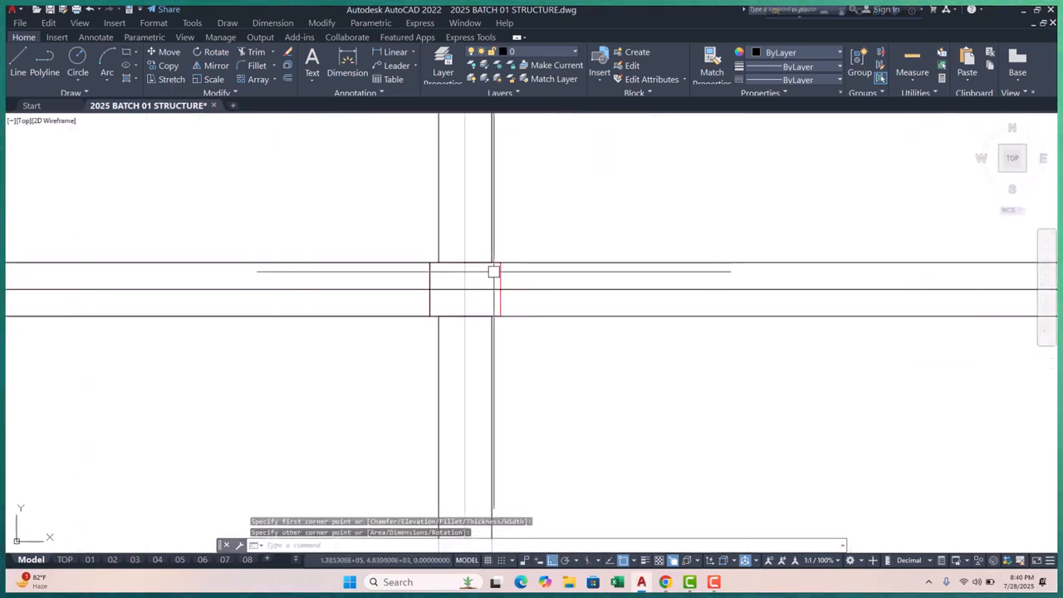
- Draw a beam rectangle on grid line 02 from the grid line B column to the grid line C column
{"action": "key", "text": "space"}
{"action": "left_click", "coordinate": [500, 263]}
{"action": "scroll", "coordinate": [499, 274], "scroll_direction": "down", "scroll_amount": 6}
{"action": "scroll", "coordinate": [479, 337], "scroll_direction": "up", "scroll_amount": 6}
{"action": "scroll", "coordinate": [430, 256], "scroll_direction": "down", "scroll_amount": 5}
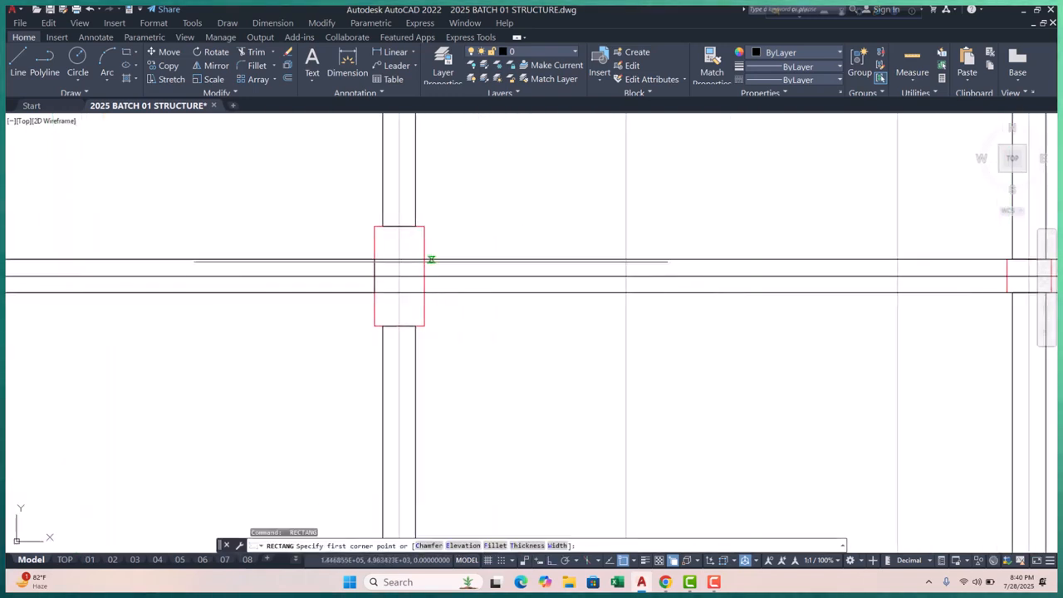
- Draw a beam rectangle on grid line 02 from the grid line C column to the grid line D column
{"action": "scroll", "coordinate": [527, 350], "scroll_direction": "up", "scroll_amount": 7}
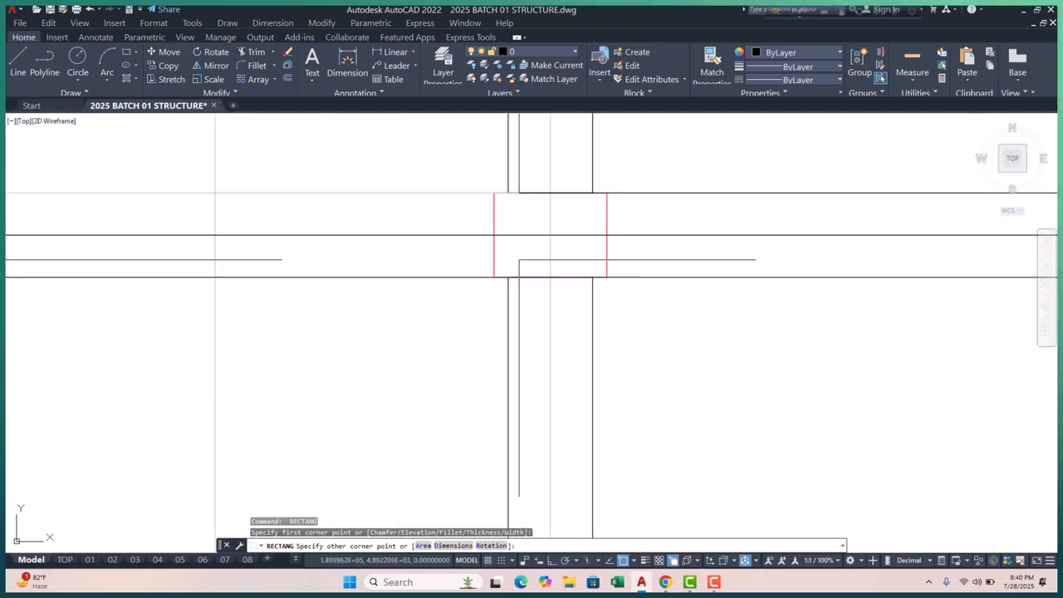
{"action": "left_click", "coordinate": [494, 276]}
{"action": "scroll", "coordinate": [258, 288], "scroll_direction": "down", "scroll_amount": 2}
{"action": "scroll", "coordinate": [508, 238], "scroll_direction": "up", "scroll_amount": 2}
- Draw a beam rectangle on grid line 02 from the grid line D column to the grid line E column
{"action": "key", "text": "space"}
{"action": "left_click", "coordinate": [436, 223]}
{"action": "scroll", "coordinate": [382, 280], "scroll_direction": "down", "scroll_amount": 6}
{"action": "scroll", "coordinate": [294, 289], "scroll_direction": "up", "scroll_amount": 4}
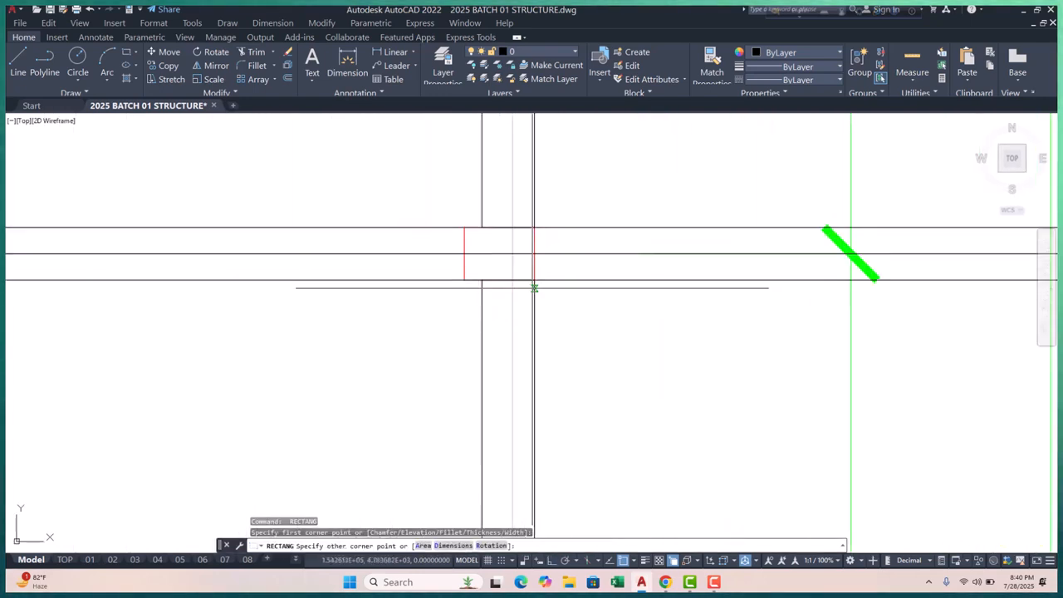
{"action": "left_click", "coordinate": [464, 280]}
{"action": "key", "text": "space"}
{"action": "scroll", "coordinate": [464, 279], "scroll_direction": "down", "scroll_amount": 3}
{"action": "scroll", "coordinate": [417, 291], "scroll_direction": "up", "scroll_amount": 5}
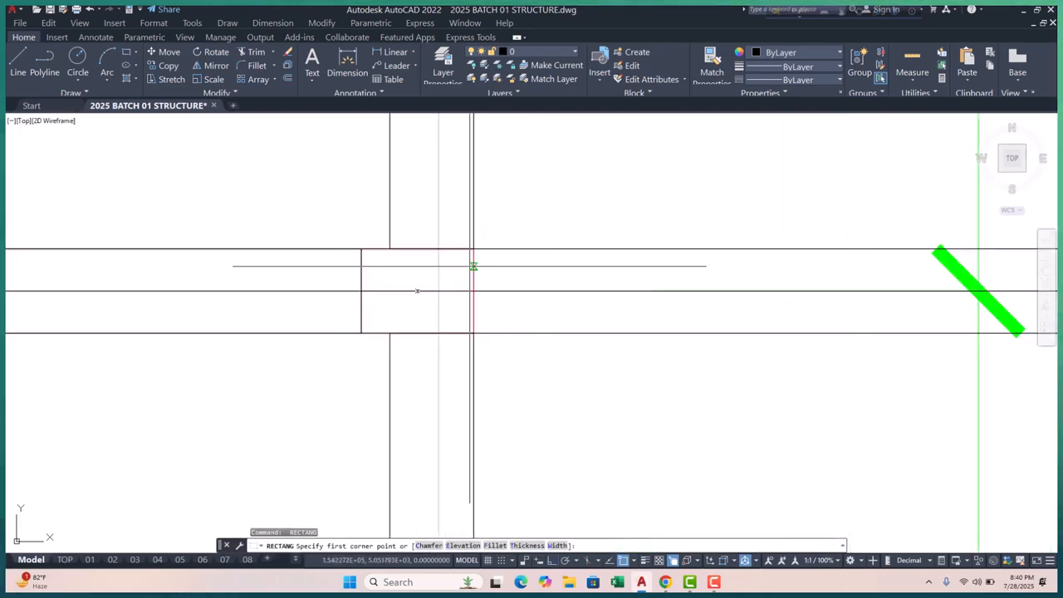
{"action": "scroll", "coordinate": [400, 297], "scroll_direction": "down", "scroll_amount": 6}
{"action": "scroll", "coordinate": [602, 329], "scroll_direction": "down", "scroll_amount": 2}
{"action": "middle_click_drag", "start_coordinate": [602, 329], "coordinate": [427, 325]}
{"action": "scroll", "coordinate": [428, 325], "scroll_direction": "down", "scroll_amount": 4}
{"action": "key", "text": "Escape"}
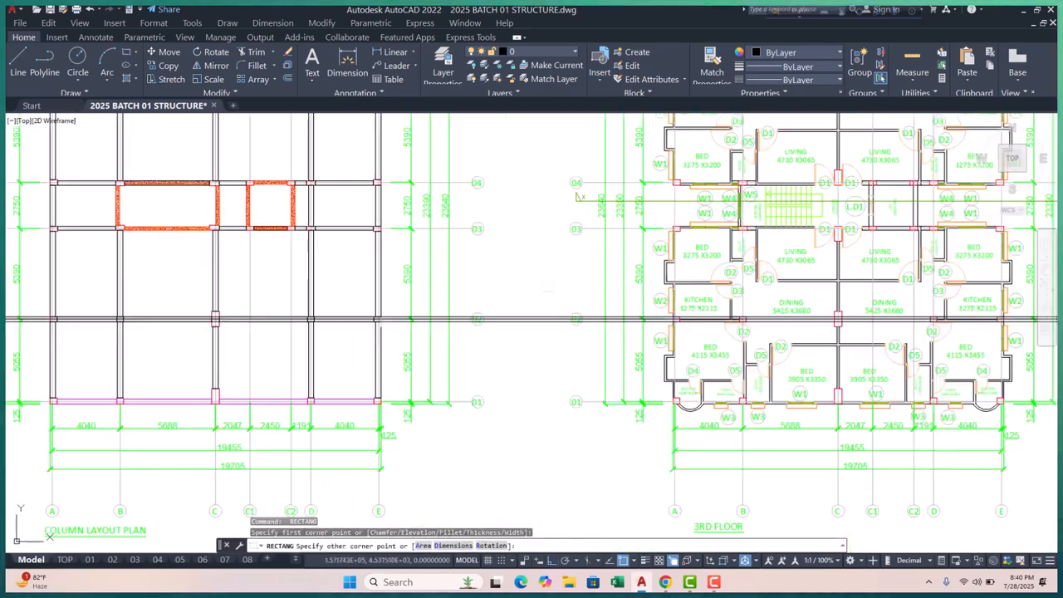
{"action": "key", "text": "Escape"}
{"action": "key", "text": "Escape"}
- Erase the three horizontal construction lines on grid line 02
{"action": "left_click", "coordinate": [525, 287]}
{"action": "left_click", "coordinate": [521, 359]}
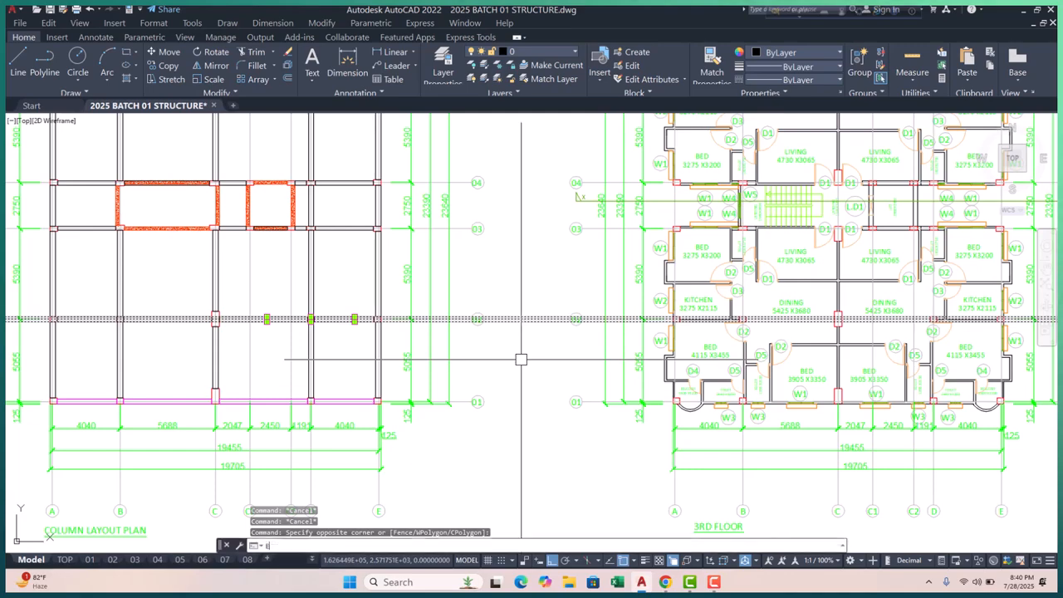
{"action": "type", "text": "E"}
{"action": "key", "text": "Return"}
{"action": "scroll", "coordinate": [518, 360], "scroll_direction": "down", "scroll_amount": 5}
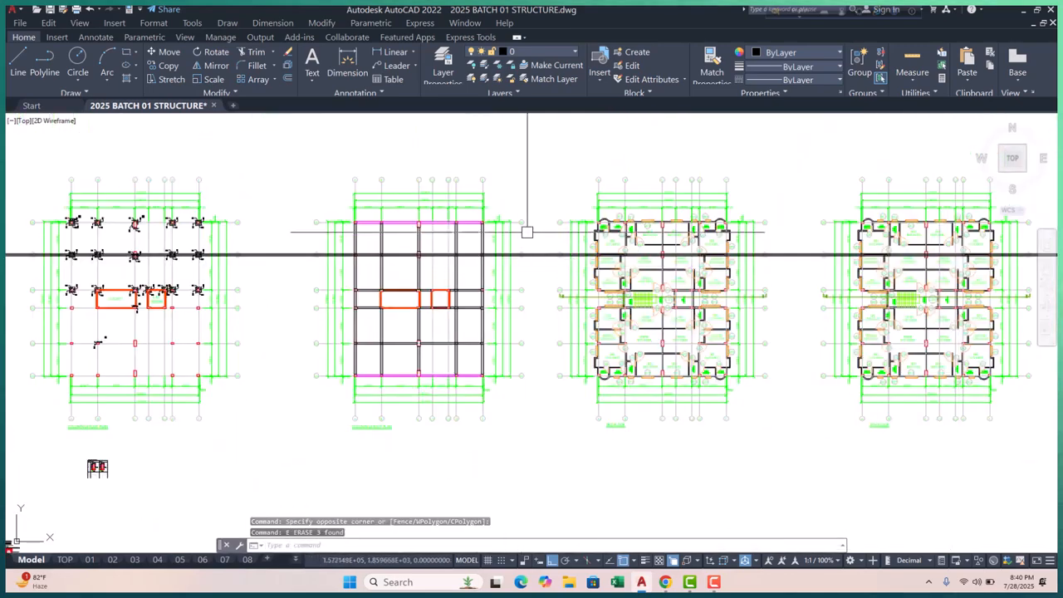
- Erase the three horizontal construction lines crossing the plan on grid line 05 before its beams are drawn
{"action": "scroll", "coordinate": [527, 233], "scroll_direction": "up", "scroll_amount": 5}
{"action": "key", "text": "Escape"}
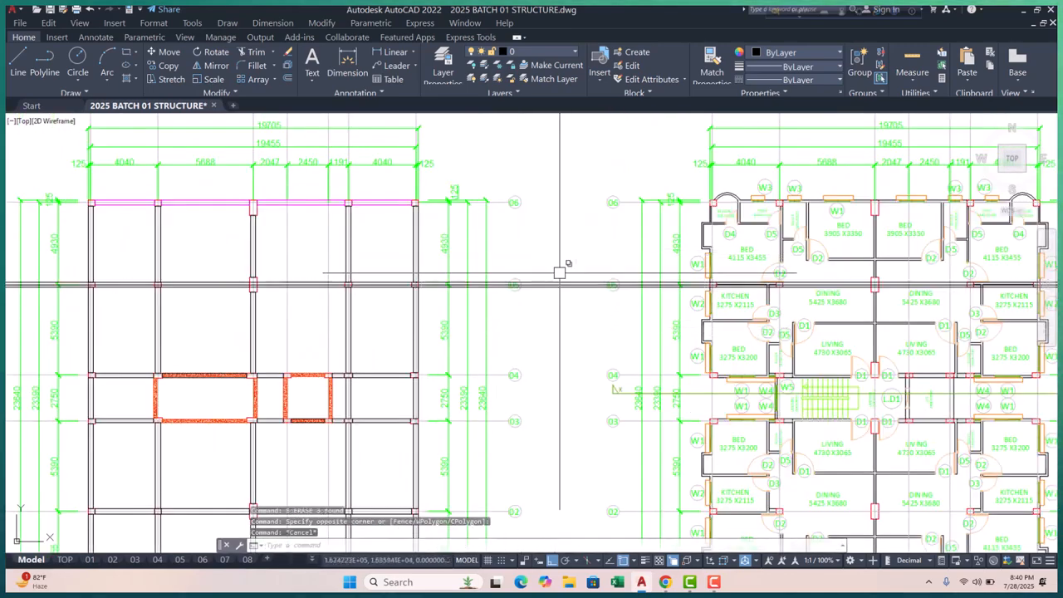
{"action": "left_click", "coordinate": [545, 332]}
{"action": "type", "text": "e"}
{"action": "key", "text": "Return"}
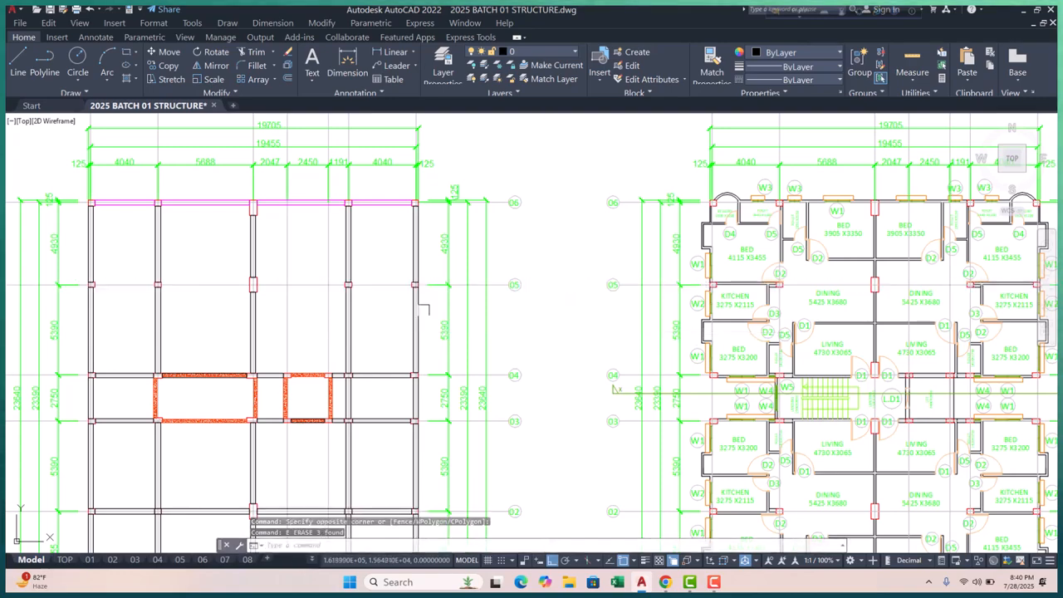
- Undo the erasure of the construction lines on grid line 05
{"action": "type", "text": "u"}
{"action": "key", "text": "Return"}
{"action": "key", "text": "Escape"}
- Draw a beam rectangle on grid line 05 from the grid line A column to the grid line B column
{"action": "scroll", "coordinate": [128, 290], "scroll_direction": "up", "scroll_amount": 3}
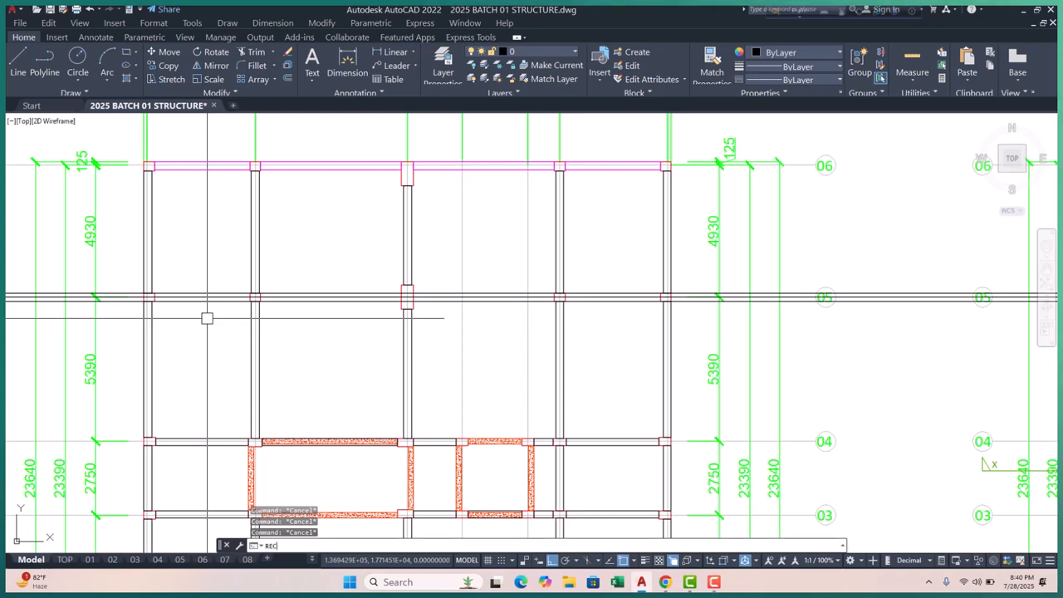
{"action": "key", "text": "Return"}
{"action": "scroll", "coordinate": [142, 296], "scroll_direction": "up", "scroll_amount": 8}
{"action": "left_click", "coordinate": [253, 265]}
{"action": "scroll", "coordinate": [222, 274], "scroll_direction": "down", "scroll_amount": 5}
{"action": "scroll", "coordinate": [517, 315], "scroll_direction": "up", "scroll_amount": 4}
{"action": "left_click", "coordinate": [400, 253]}
- Draw a beam rectangle on grid line 05 from the grid line B column to the grid line C column
{"action": "key", "text": "Return"}
{"action": "left_click", "coordinate": [469, 201]}
{"action": "middle_click_drag", "start_coordinate": [469, 287], "coordinate": [6, 309]}
{"action": "scroll", "coordinate": [7, 309], "scroll_direction": "down", "scroll_amount": 4}
{"action": "scroll", "coordinate": [382, 298], "scroll_direction": "up", "scroll_amount": 4}
{"action": "left_click", "coordinate": [382, 286]}
- Draw a beam rectangle on grid line 05 from the grid line C column to the grid line D column
{"action": "middle_click_drag", "start_coordinate": [459, 315], "coordinate": [277, 324]}
{"action": "key", "text": "Return"}
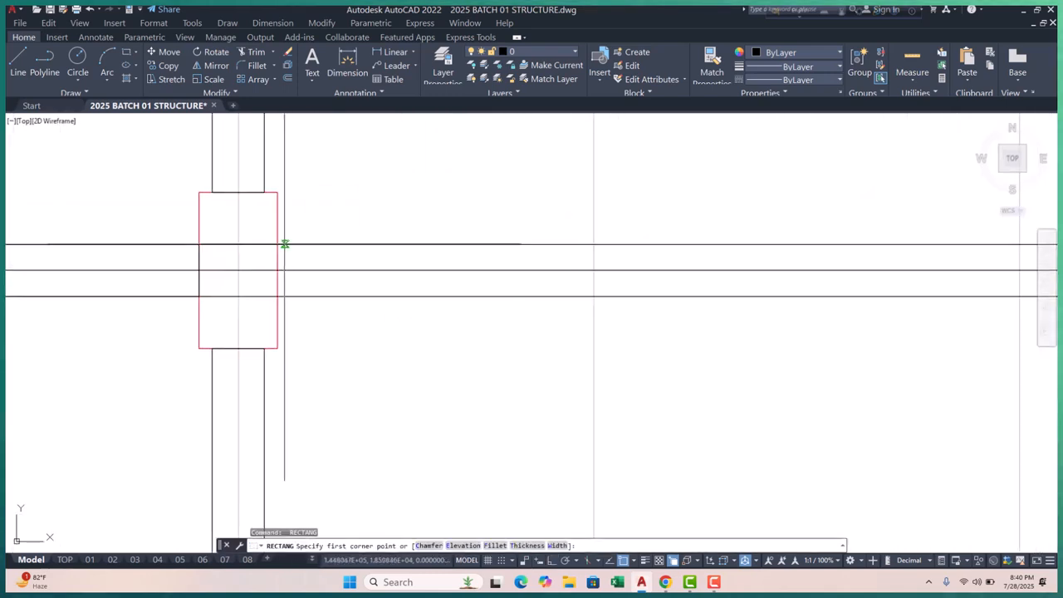
{"action": "left_click", "coordinate": [277, 245]}
{"action": "scroll", "coordinate": [232, 301], "scroll_direction": "down", "scroll_amount": 4}
{"action": "scroll", "coordinate": [330, 315], "scroll_direction": "up", "scroll_amount": 4}
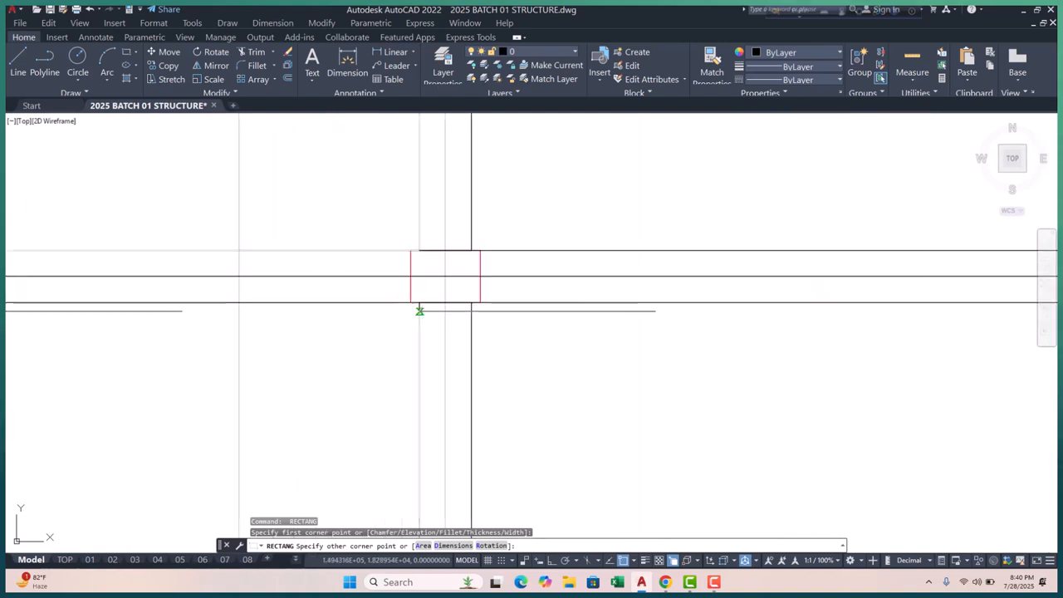
{"action": "left_click", "coordinate": [410, 301]}
- Draw a beam rectangle on grid line 05 from the grid line D column to the grid line E column
{"action": "key", "text": "space"}
{"action": "scroll", "coordinate": [494, 287], "scroll_direction": "up", "scroll_amount": 2}
{"action": "middle_click_drag", "start_coordinate": [495, 287], "coordinate": [337, 276]}
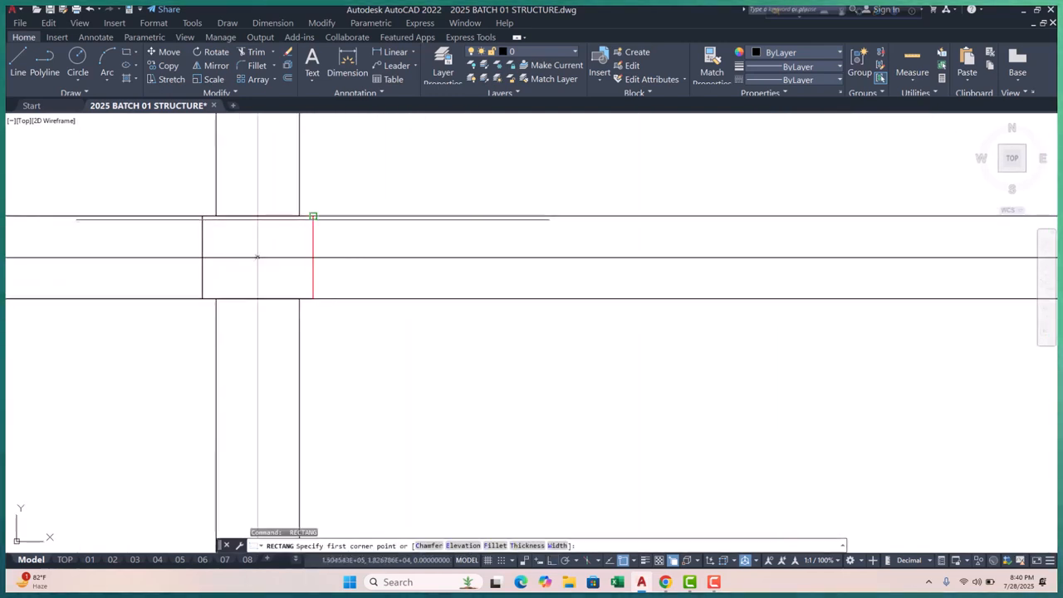
{"action": "left_click", "coordinate": [313, 218]}
{"action": "scroll", "coordinate": [382, 321], "scroll_direction": "down", "scroll_amount": 3}
{"action": "scroll", "coordinate": [384, 323], "scroll_direction": "up", "scroll_amount": 2}
{"action": "scroll", "coordinate": [384, 323], "scroll_direction": "up", "scroll_amount": 2}
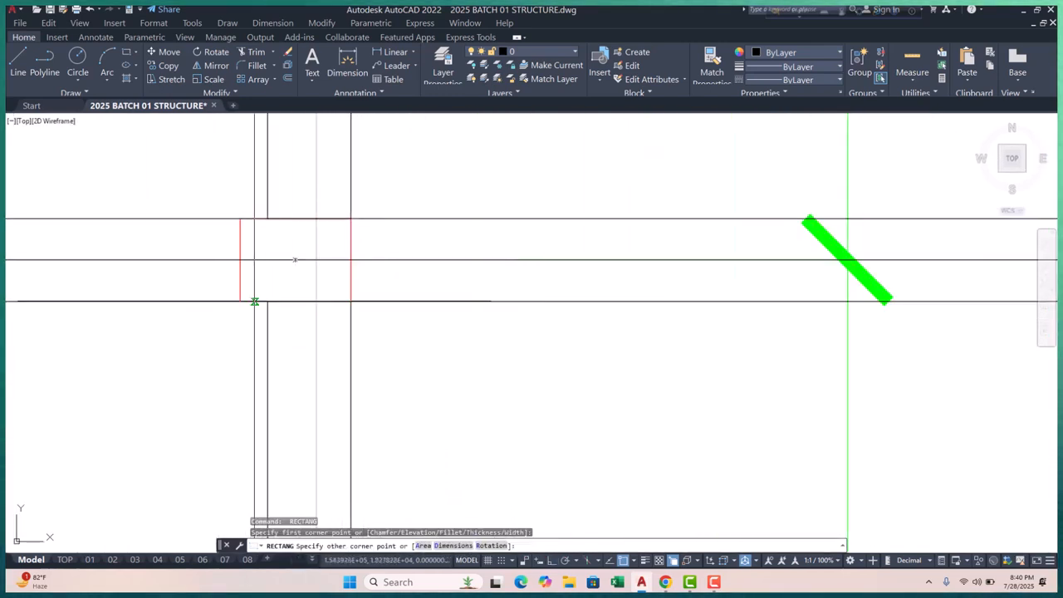
{"action": "left_click", "coordinate": [241, 300]}
{"action": "key", "text": "space"}
{"action": "left_click", "coordinate": [356, 217]}
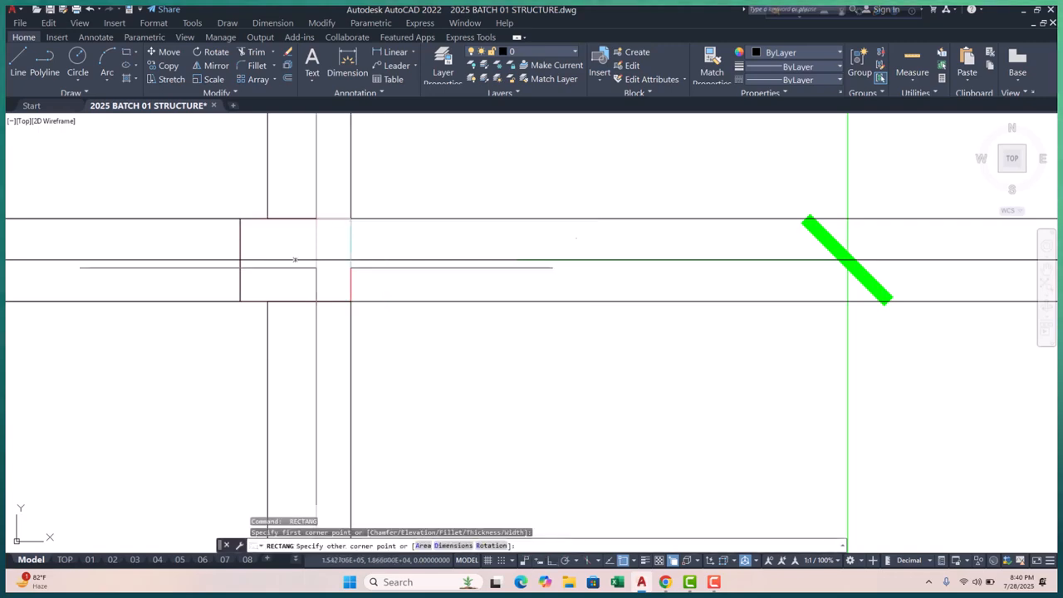
{"action": "scroll", "coordinate": [357, 217], "scroll_direction": "down", "scroll_amount": 5}
{"action": "key", "text": "Escape"}
- Erase the three horizontal construction lines on grid line 05
{"action": "left_click", "coordinate": [602, 266]}
{"action": "left_click", "coordinate": [555, 392]}
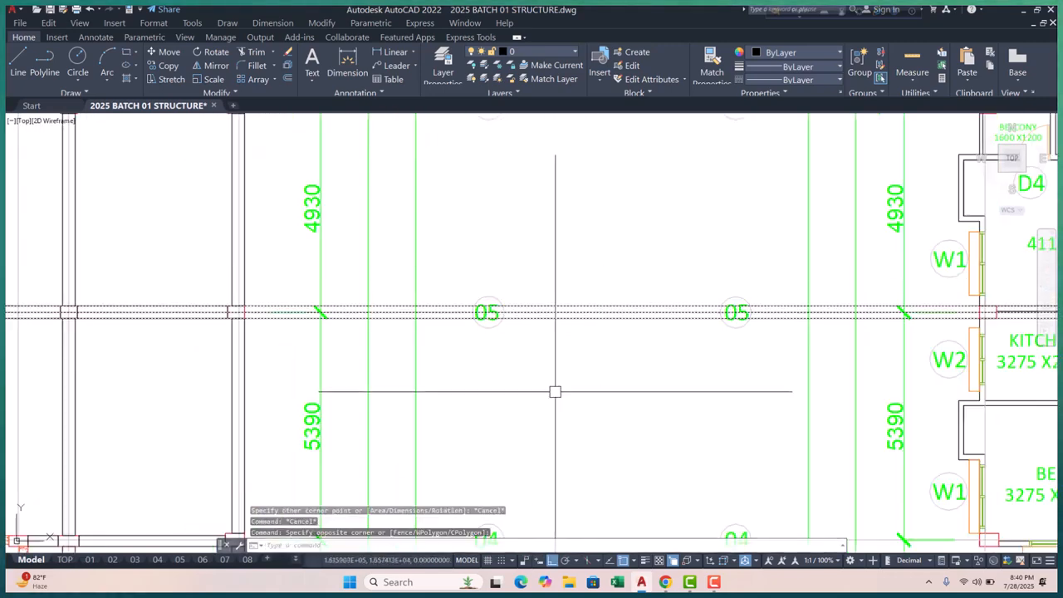
{"action": "type", "text": "e"}
{"action": "key", "text": "space"}
{"action": "scroll", "coordinate": [506, 358], "scroll_direction": "down", "scroll_amount": 5}
- Match the properties of the magenta B–C beam on grid line 06 to the grid line B beam between grid lines 05 and 06
{"action": "scroll", "coordinate": [395, 353], "scroll_direction": "up", "scroll_amount": 8}
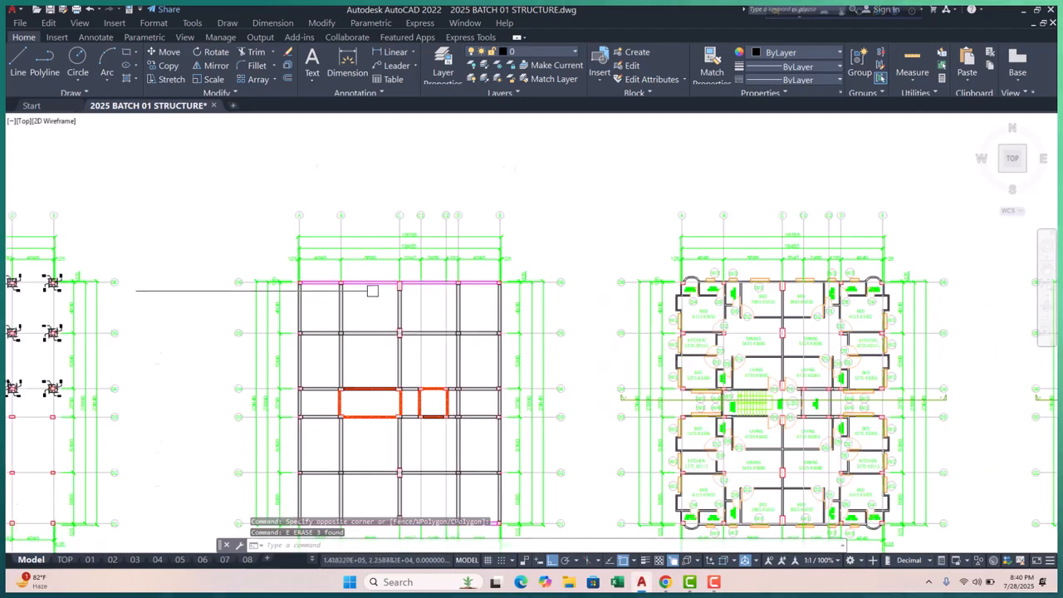
{"action": "key", "text": "Escape"}
{"action": "key", "text": "Escape"}
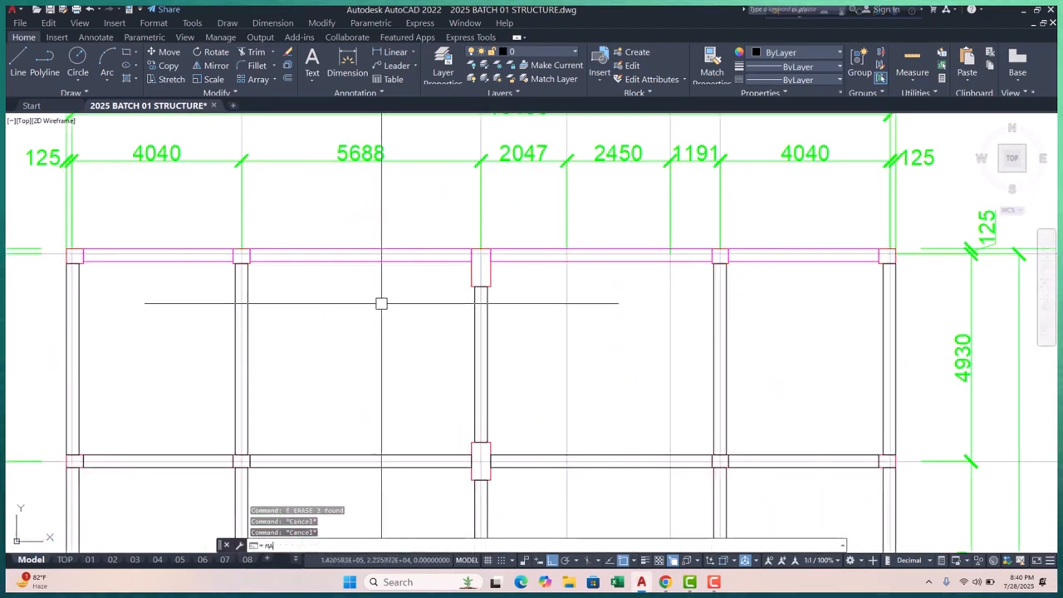
{"action": "key", "text": "space"}
{"action": "scroll", "coordinate": [310, 256], "scroll_direction": "up", "scroll_amount": 4}
{"action": "left_click", "coordinate": [325, 268]}
{"action": "scroll", "coordinate": [322, 266], "scroll_direction": "down", "scroll_amount": 4}
{"action": "middle_click_drag", "start_coordinate": [275, 257], "coordinate": [312, 217]}
{"action": "scroll", "coordinate": [314, 306], "scroll_direction": "up", "scroll_amount": 3}
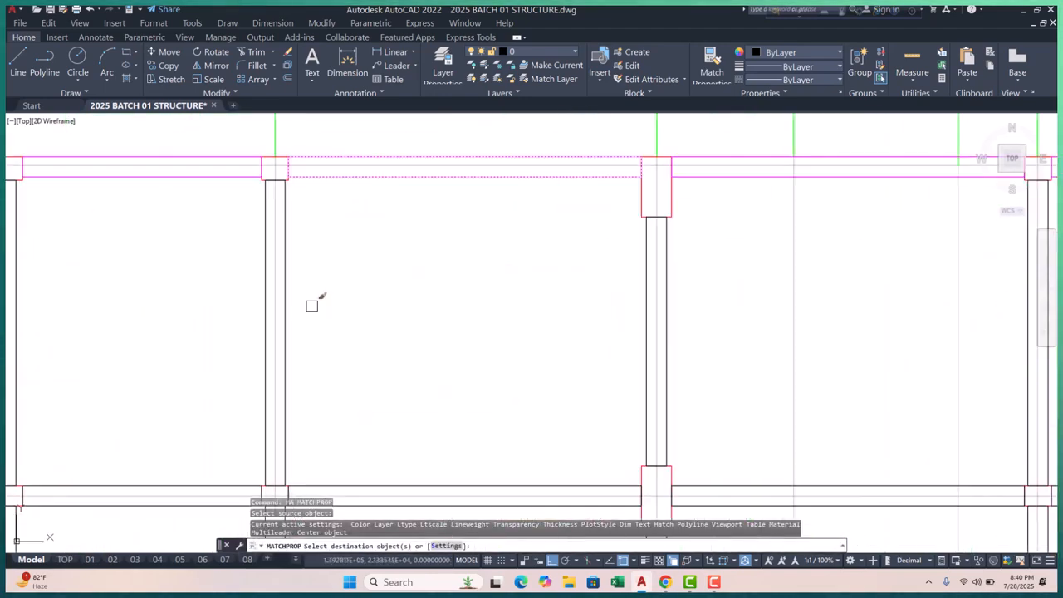
{"action": "left_click", "coordinate": [291, 277]}
- Apply the magenta beam properties to the grid line A beam between 05 and 06 and the B–C beam on grid line 05
{"action": "scroll", "coordinate": [325, 278], "scroll_direction": "down", "scroll_amount": 6}
{"action": "scroll", "coordinate": [183, 295], "scroll_direction": "up", "scroll_amount": 6}
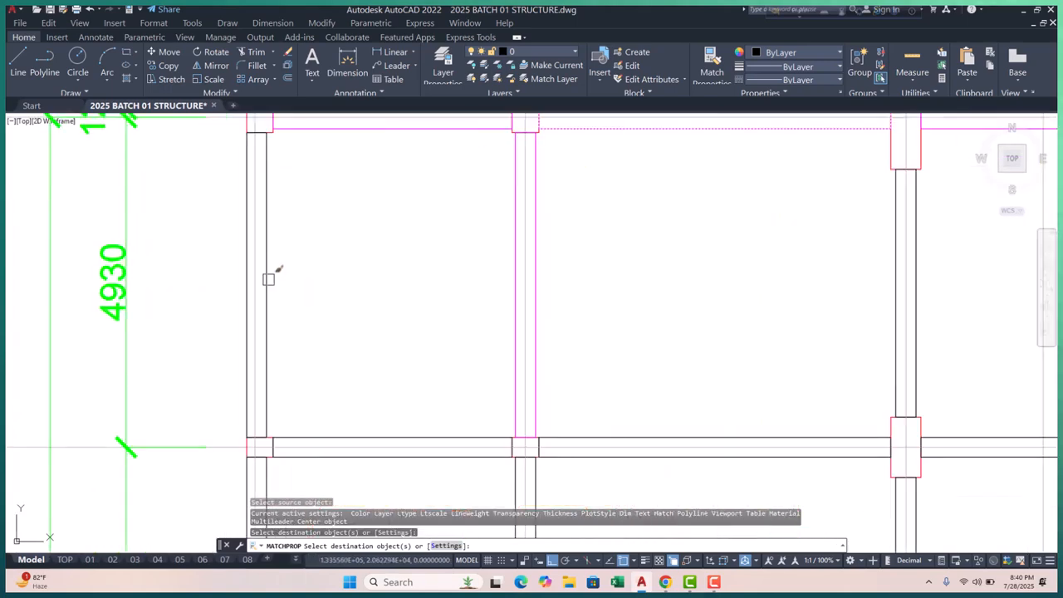
{"action": "left_click", "coordinate": [268, 279]}
{"action": "scroll", "coordinate": [368, 290], "scroll_direction": "down", "scroll_amount": 4}
{"action": "scroll", "coordinate": [495, 359], "scroll_direction": "up", "scroll_amount": 6}
{"action": "left_click", "coordinate": [489, 370]}
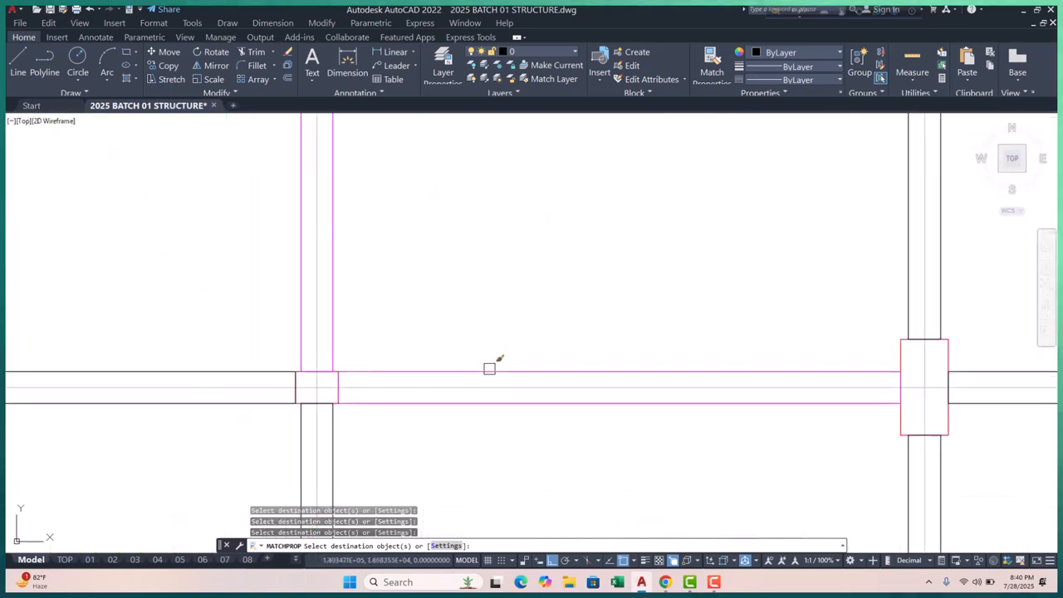
- Apply the magenta beam properties to the remaining grid line 05 beams and the grid line C, D and E beams between 05 and 06
{"action": "scroll", "coordinate": [244, 356], "scroll_direction": "down", "scroll_amount": 5}
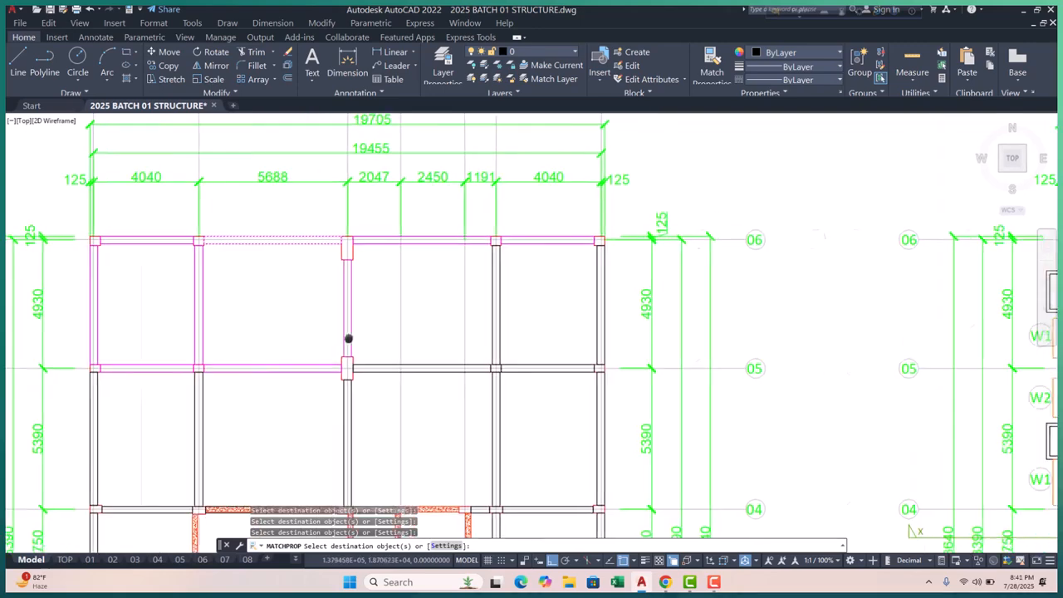
{"action": "scroll", "coordinate": [275, 307], "scroll_direction": "up", "scroll_amount": 5}
{"action": "left_click", "coordinate": [603, 291]}
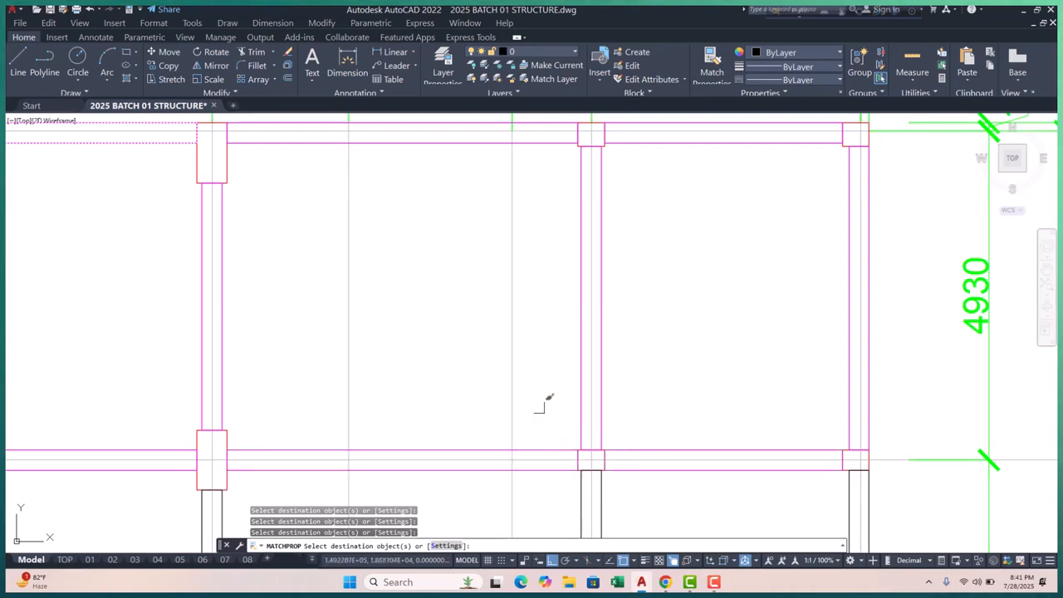
- Apply the magenta beam properties to the grid line A, B, C, D and E beams between grid lines 04 and 05
{"action": "scroll", "coordinate": [517, 360], "scroll_direction": "down", "scroll_amount": 5}
{"action": "scroll", "coordinate": [368, 403], "scroll_direction": "up", "scroll_amount": 3}
{"action": "scroll", "coordinate": [430, 352], "scroll_direction": "up", "scroll_amount": 4}
{"action": "scroll", "coordinate": [420, 346], "scroll_direction": "down", "scroll_amount": 5}
{"action": "scroll", "coordinate": [371, 340], "scroll_direction": "up", "scroll_amount": 2}
{"action": "scroll", "coordinate": [413, 356], "scroll_direction": "down", "scroll_amount": 3}
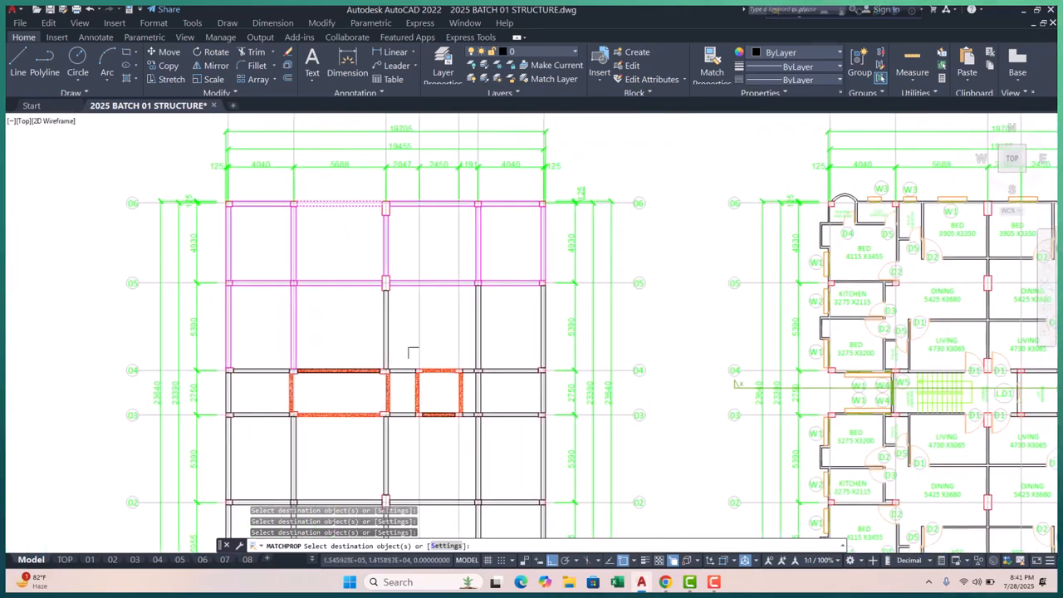
{"action": "scroll", "coordinate": [413, 356], "scroll_direction": "up", "scroll_amount": 6}
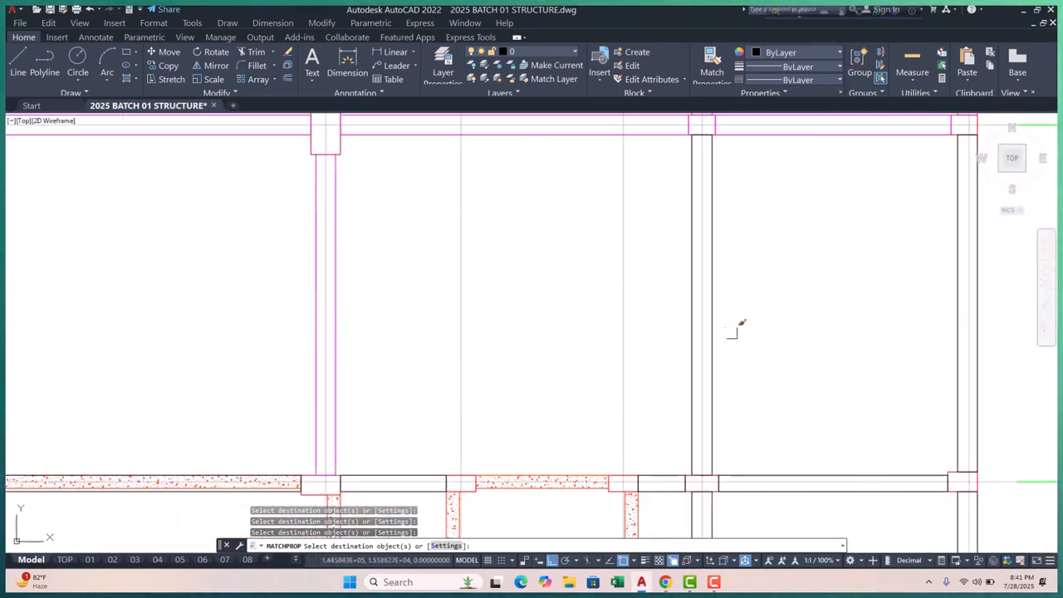
{"action": "scroll", "coordinate": [612, 315], "scroll_direction": "down", "scroll_amount": 5}
{"action": "scroll", "coordinate": [491, 311], "scroll_direction": "up", "scroll_amount": 8}
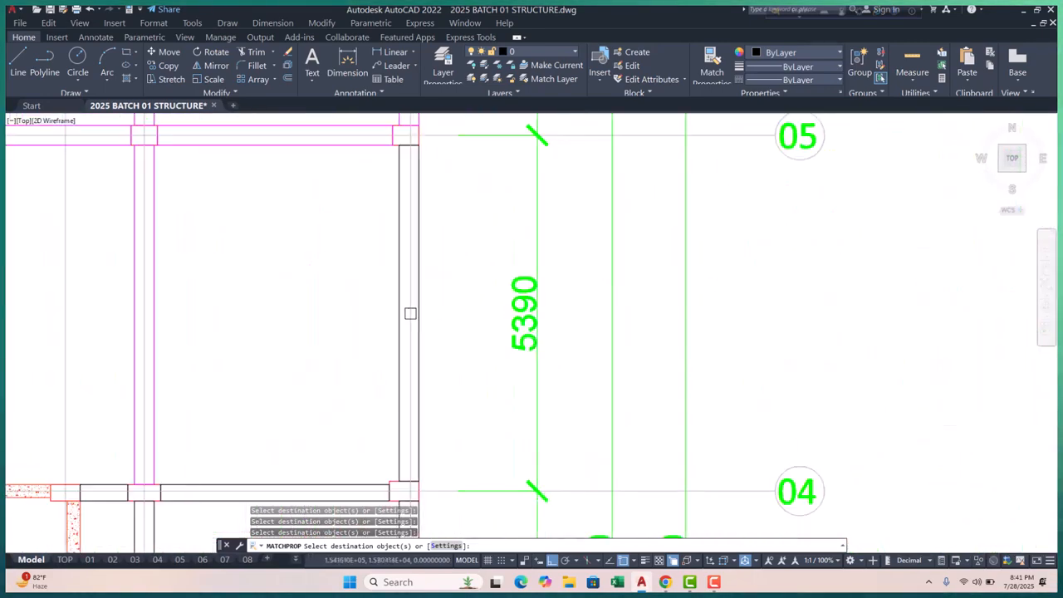
{"action": "scroll", "coordinate": [429, 299], "scroll_direction": "down", "scroll_amount": 6}
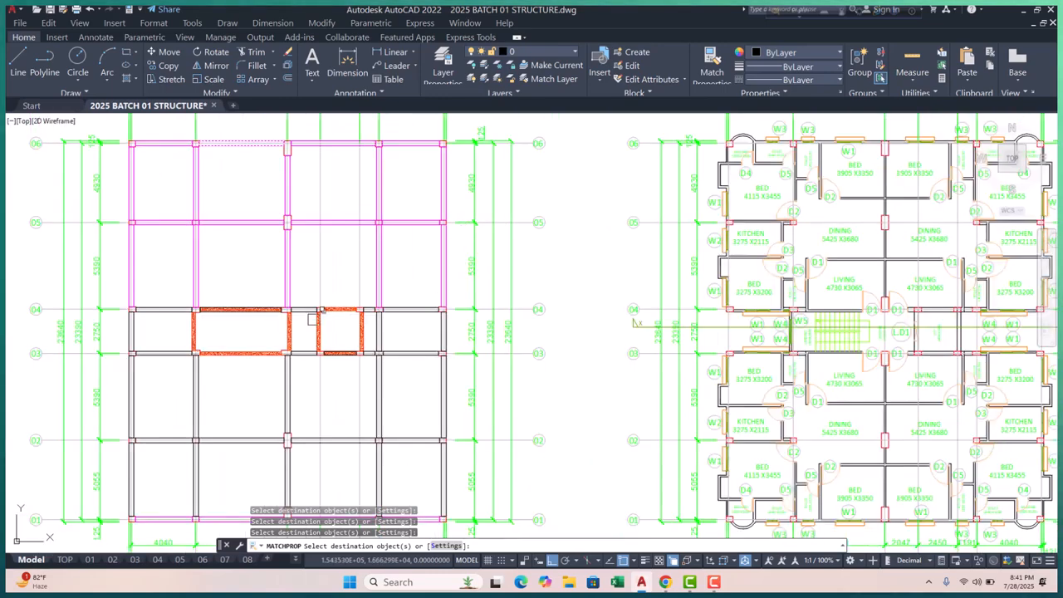
- Apply the magenta beam properties to the grid line 04 beams east of the small core, D–E on 03, and the adjoining D and E beams
{"action": "scroll", "coordinate": [312, 319], "scroll_direction": "up", "scroll_amount": 7}
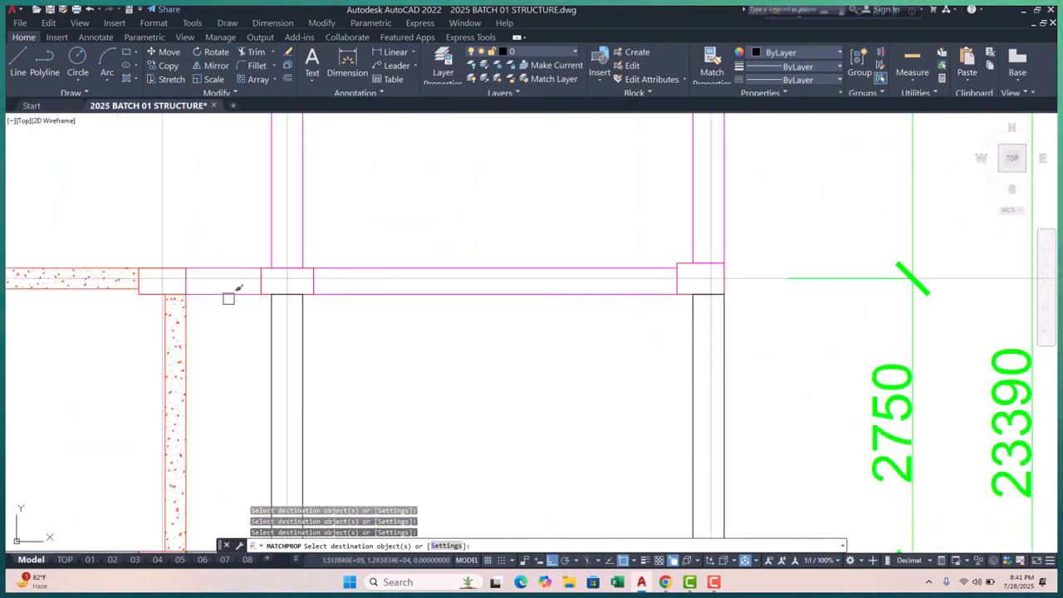
{"action": "scroll", "coordinate": [460, 291], "scroll_direction": "down", "scroll_amount": 3}
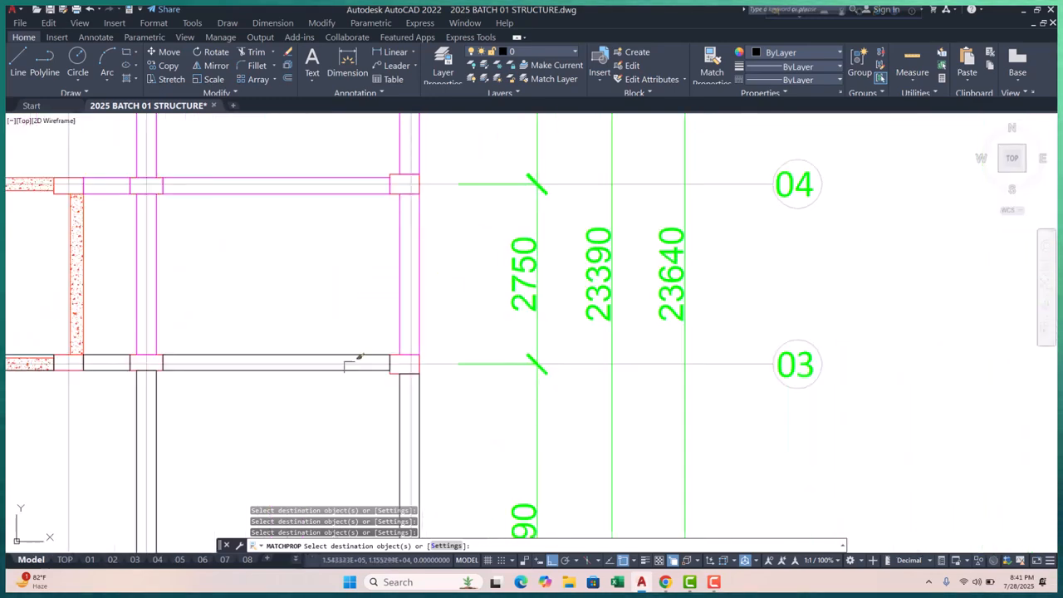
{"action": "scroll", "coordinate": [391, 374], "scroll_direction": "up", "scroll_amount": 2}
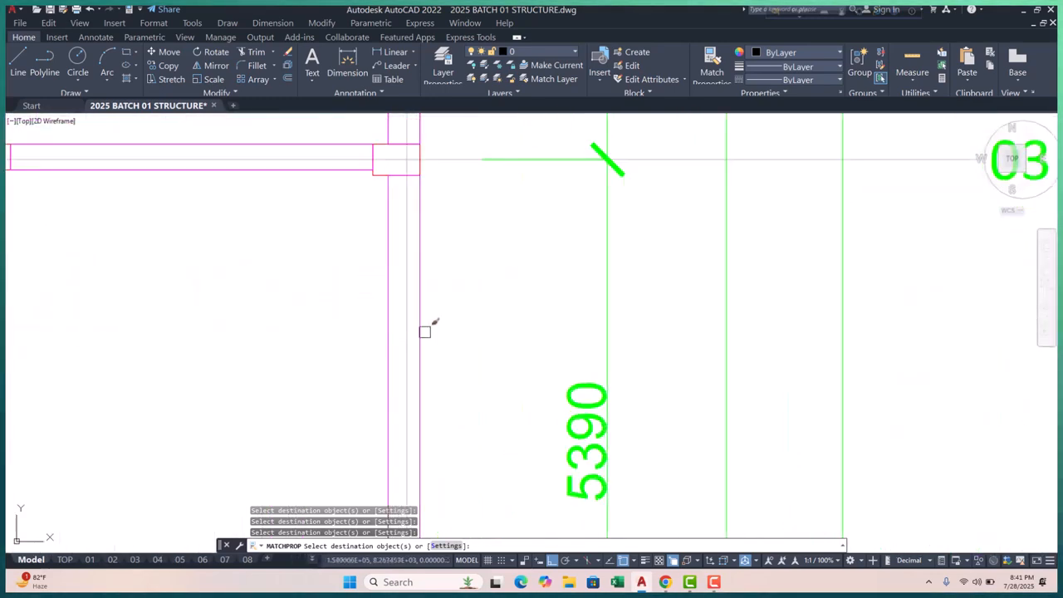
{"action": "scroll", "coordinate": [551, 319], "scroll_direction": "down", "scroll_amount": 5}
{"action": "scroll", "coordinate": [509, 303], "scroll_direction": "up", "scroll_amount": 5}
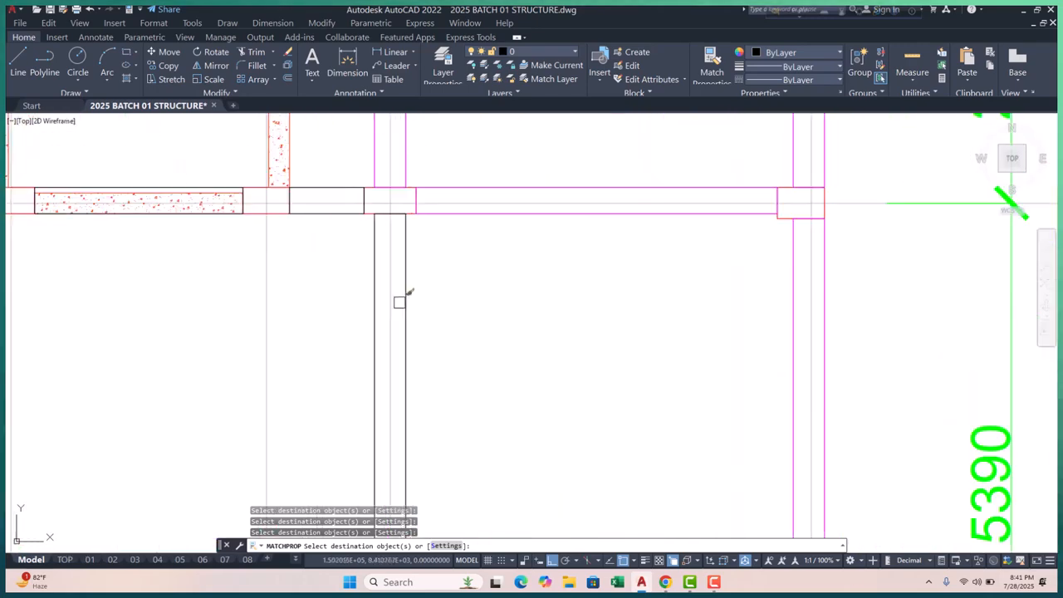
- Apply the magenta beam properties to the grid line D beam between 02 and 03 and the remaining C–D beams on 03 and 04
{"action": "scroll", "coordinate": [565, 337], "scroll_direction": "down", "scroll_amount": 3}
{"action": "scroll", "coordinate": [368, 270], "scroll_direction": "up", "scroll_amount": 6}
{"action": "middle_click_drag", "start_coordinate": [416, 159], "coordinate": [402, 242]}
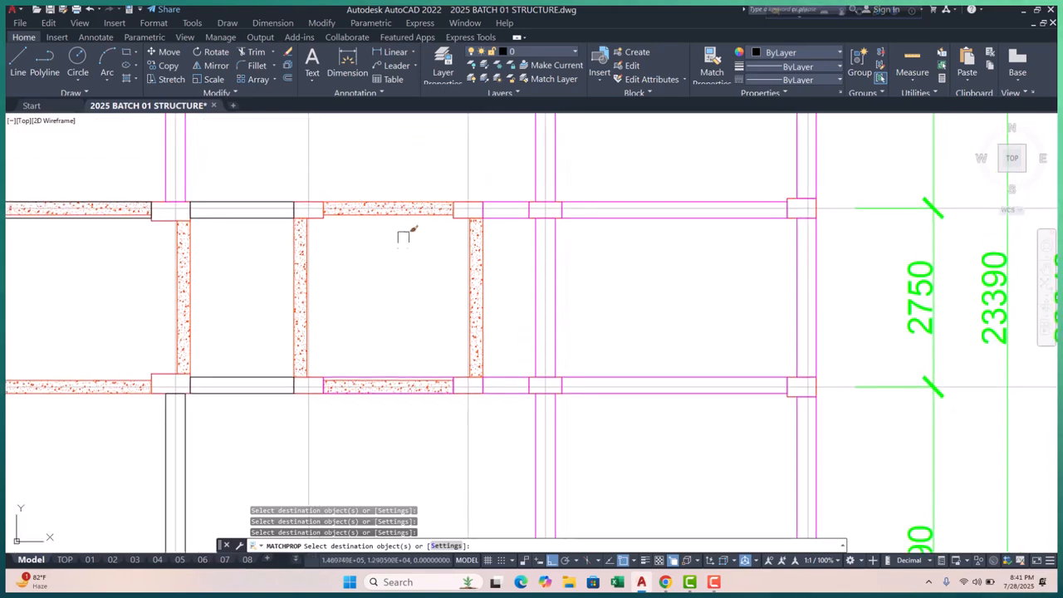
{"action": "scroll", "coordinate": [264, 215], "scroll_direction": "up", "scroll_amount": 3}
{"action": "scroll", "coordinate": [267, 218], "scroll_direction": "down", "scroll_amount": 3}
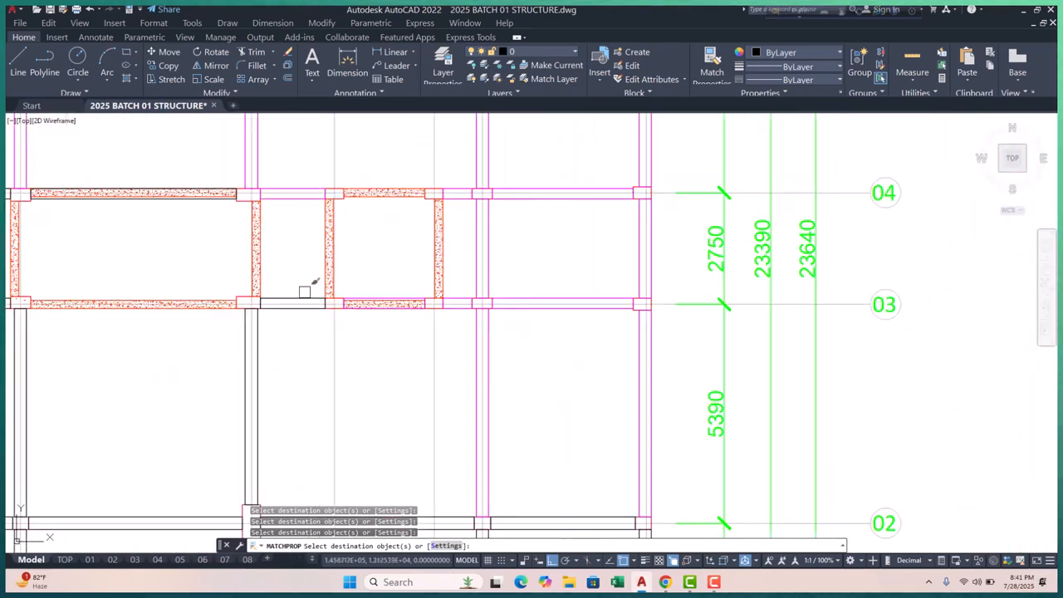
{"action": "scroll", "coordinate": [308, 285], "scroll_direction": "up", "scroll_amount": 3}
{"action": "scroll", "coordinate": [296, 288], "scroll_direction": "down", "scroll_amount": 3}
{"action": "middle_click_drag", "start_coordinate": [302, 299], "coordinate": [487, 332]}
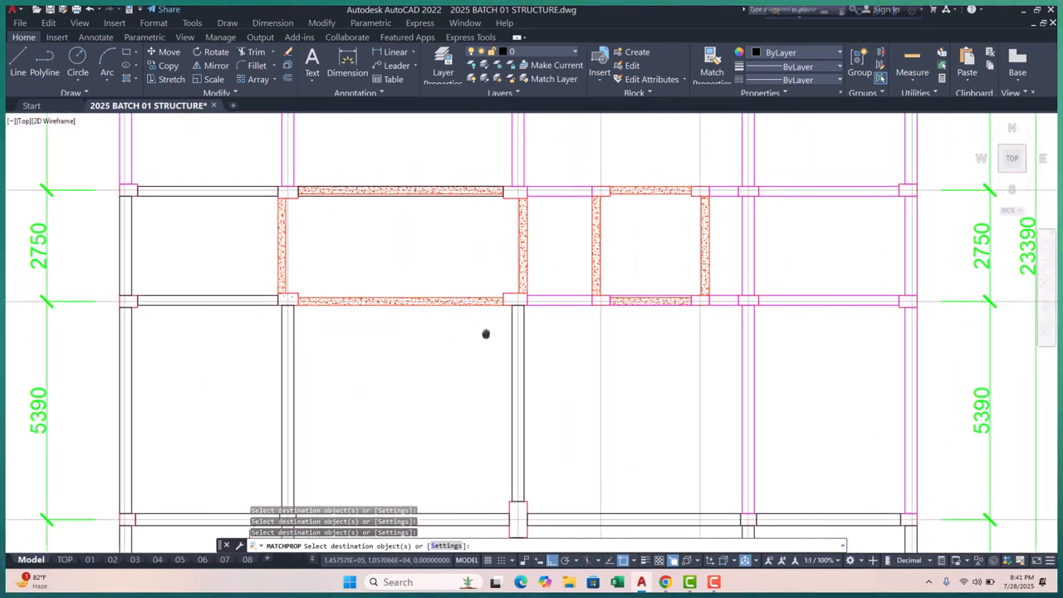
- Apply the magenta beam properties to the B–C beam on grid line 04, the A–B beams on 03 and 04, and the A beam between them
{"action": "scroll", "coordinate": [337, 173], "scroll_direction": "up", "scroll_amount": 3}
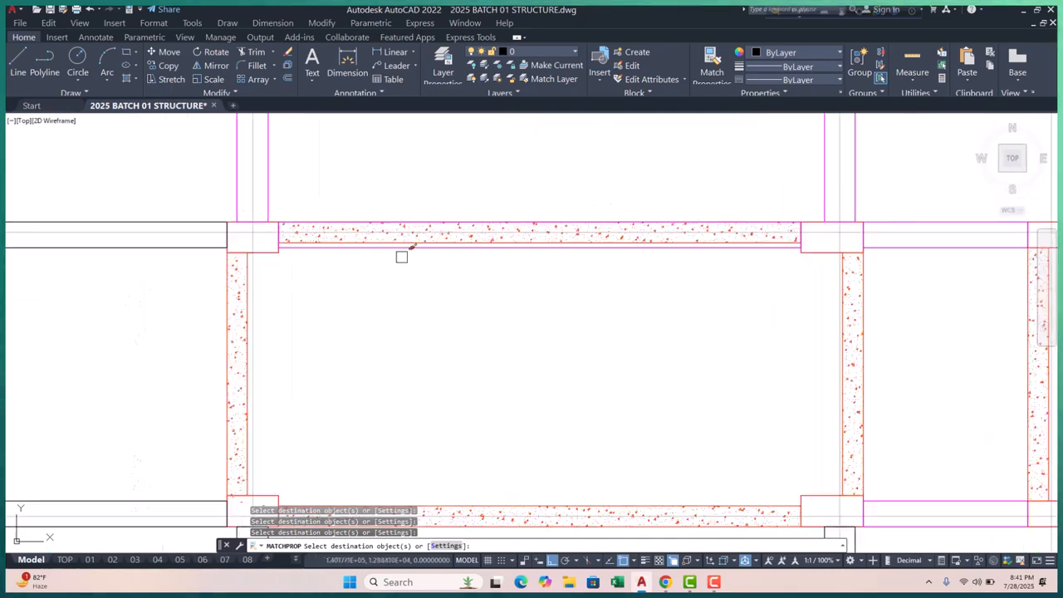
{"action": "scroll", "coordinate": [218, 267], "scroll_direction": "down", "scroll_amount": 3}
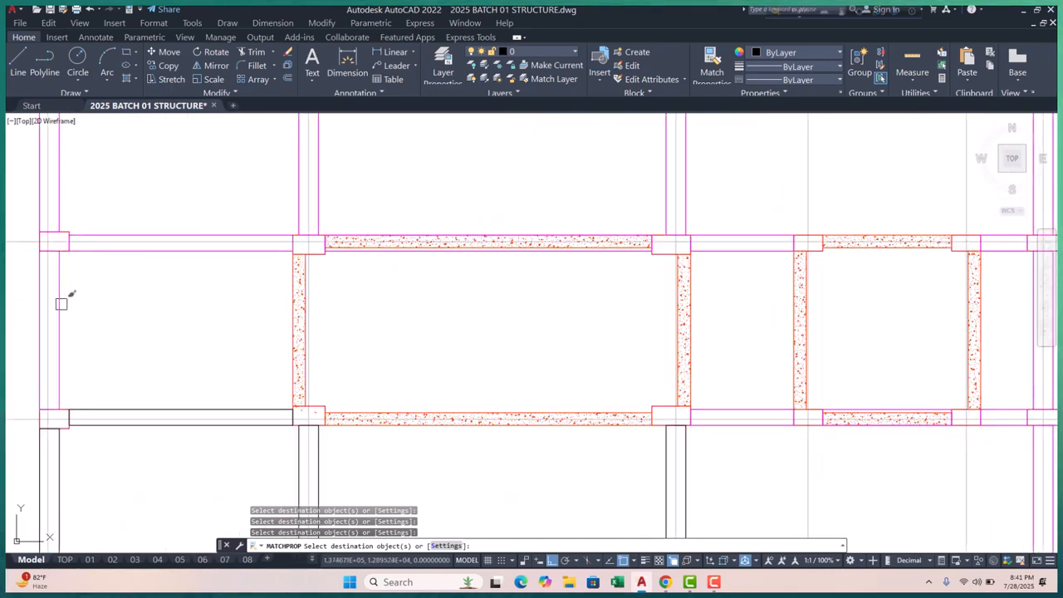
{"action": "scroll", "coordinate": [170, 374], "scroll_direction": "down", "scroll_amount": 3}
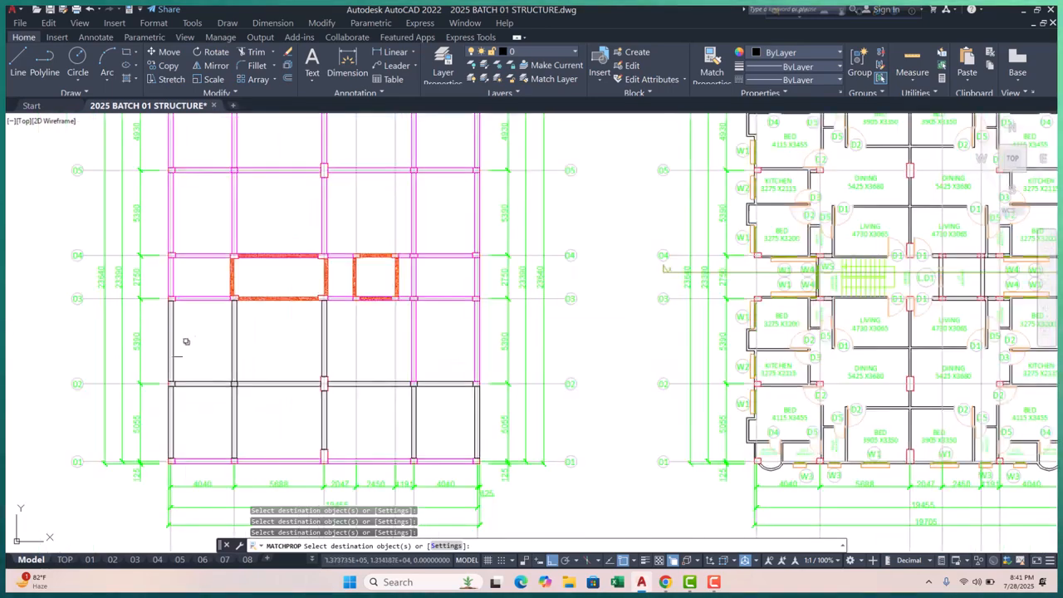
- Apply the magenta beam properties to the grid line A and B beams between 01 and 03 and the A–B beam on 02
{"action": "scroll", "coordinate": [185, 324], "scroll_direction": "up", "scroll_amount": 3}
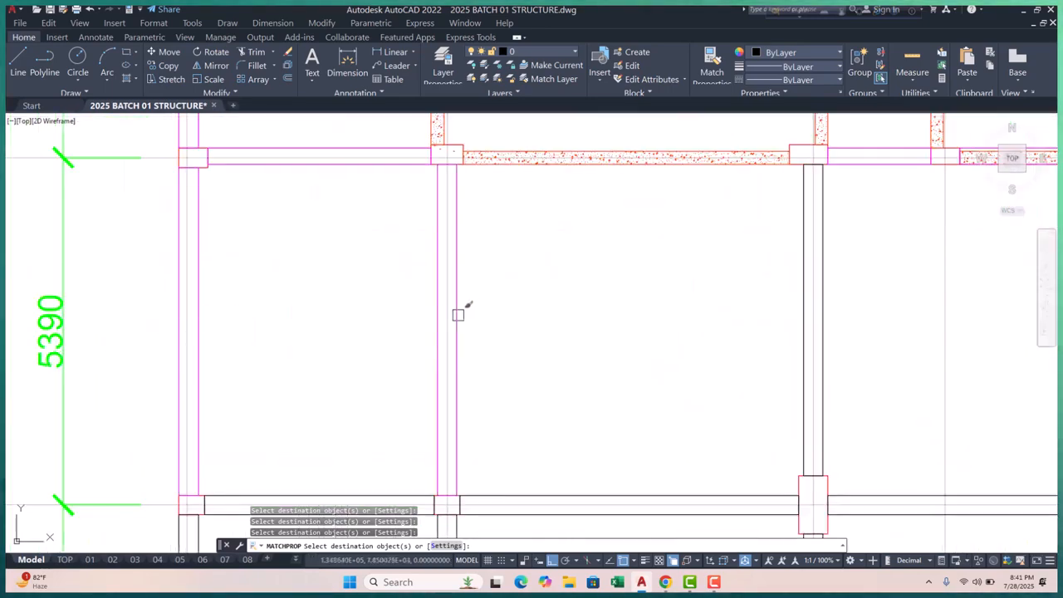
{"action": "scroll", "coordinate": [257, 225], "scroll_direction": "down", "scroll_amount": 3}
{"action": "scroll", "coordinate": [233, 320], "scroll_direction": "up", "scroll_amount": 3}
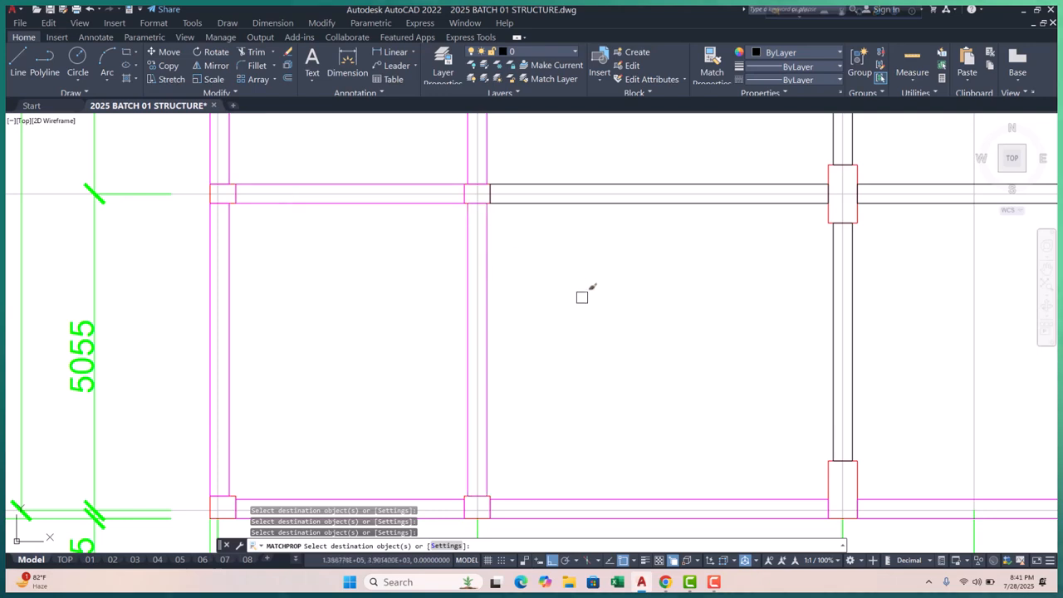
- Apply the magenta beam properties to the other grid line 02 beams, the C, D and E beams between 01 and 02, and C between 02 and 03
{"action": "middle_click_drag", "start_coordinate": [582, 296], "coordinate": [329, 366]}
{"action": "middle_click_drag", "start_coordinate": [600, 299], "coordinate": [345, 336]}
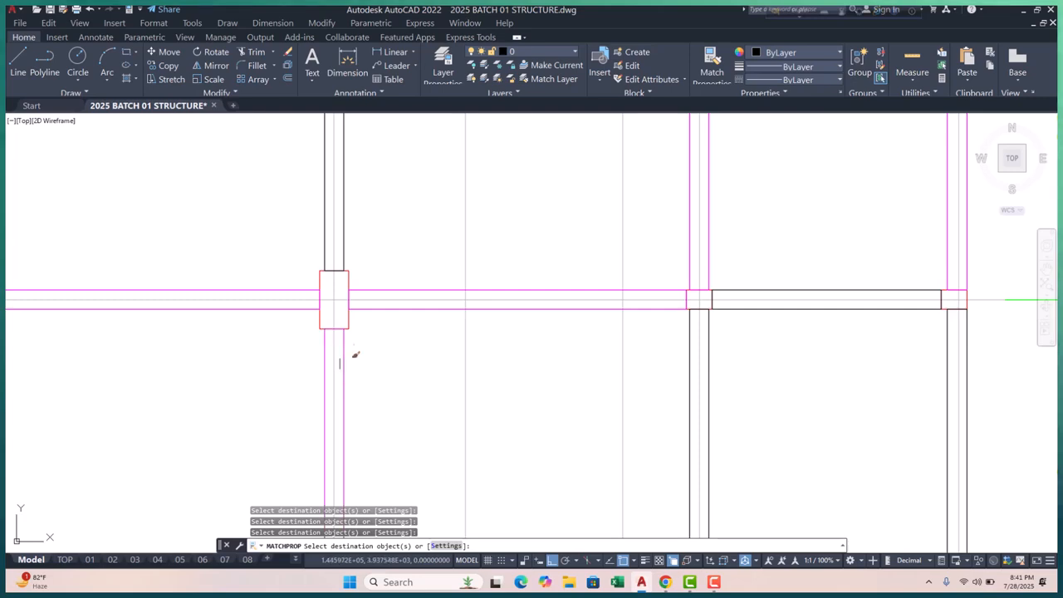
{"action": "scroll", "coordinate": [384, 308], "scroll_direction": "down", "scroll_amount": 5}
{"action": "scroll", "coordinate": [332, 346], "scroll_direction": "up", "scroll_amount": 5}
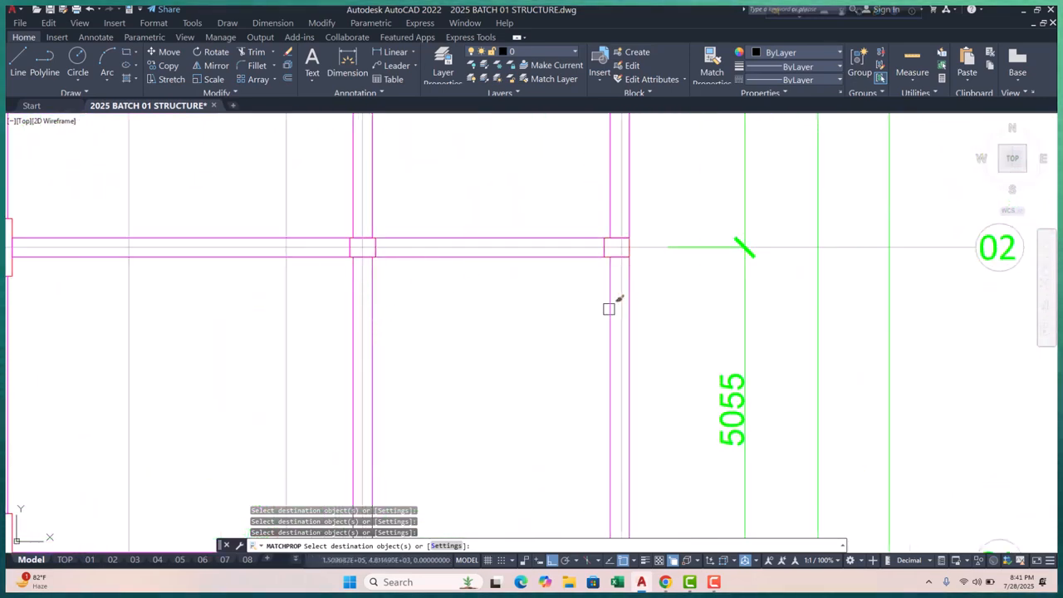
{"action": "scroll", "coordinate": [608, 309], "scroll_direction": "down", "scroll_amount": 5}
{"action": "scroll", "coordinate": [462, 376], "scroll_direction": "up", "scroll_amount": 5}
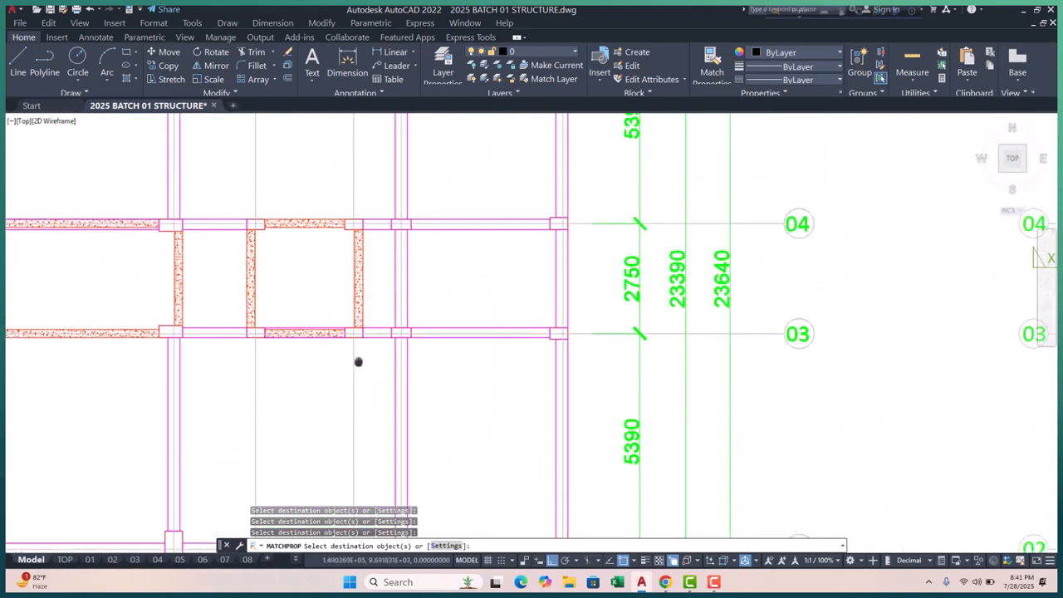
{"action": "middle_click_drag", "start_coordinate": [368, 361], "coordinate": [550, 357]}
{"action": "key", "text": "Escape"}
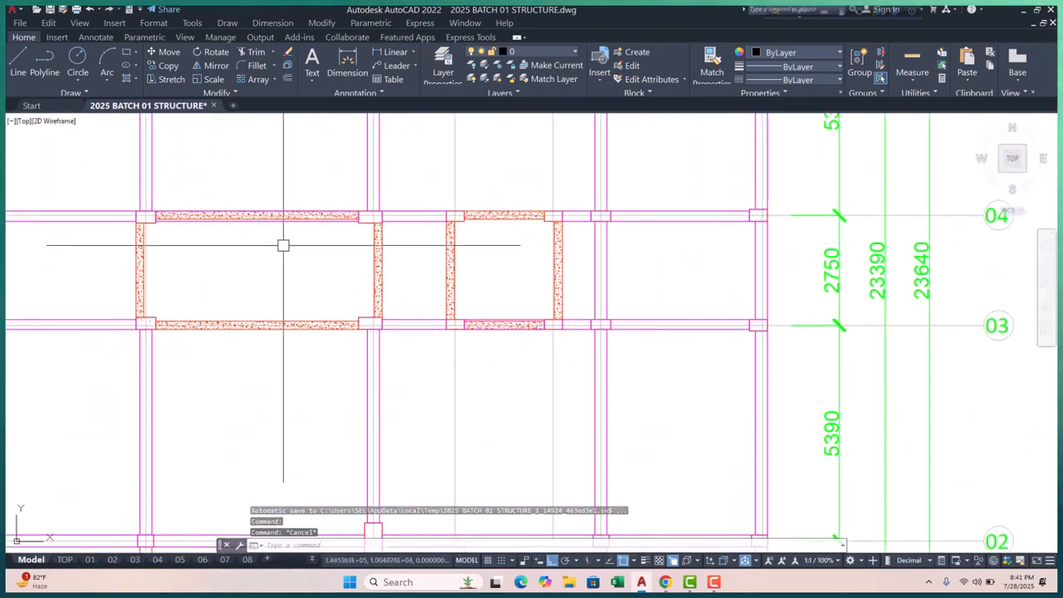
- Copy the grade beam along the large core's wall on grid line 04 to the matching wall between the columns on grid line 03
{"action": "scroll", "coordinate": [301, 214], "scroll_direction": "up", "scroll_amount": 8}
{"action": "key", "text": "Escape"}
{"action": "key", "text": "Escape"}
{"action": "left_click", "coordinate": [418, 255]}
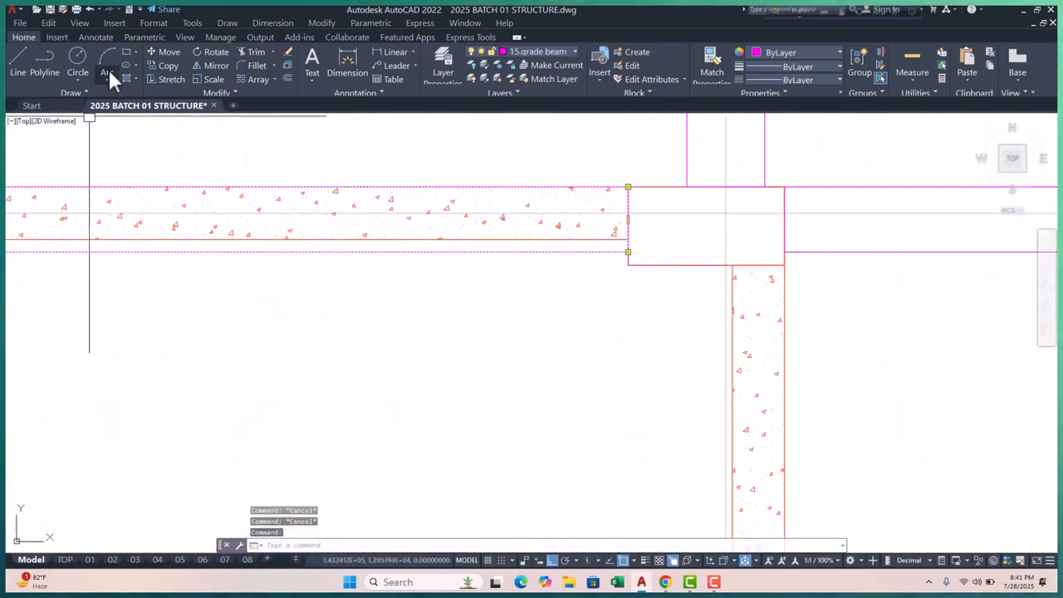
{"action": "left_click", "coordinate": [166, 66]}
{"action": "left_click", "coordinate": [628, 249]}
{"action": "scroll", "coordinate": [495, 193], "scroll_direction": "down", "scroll_amount": 4}
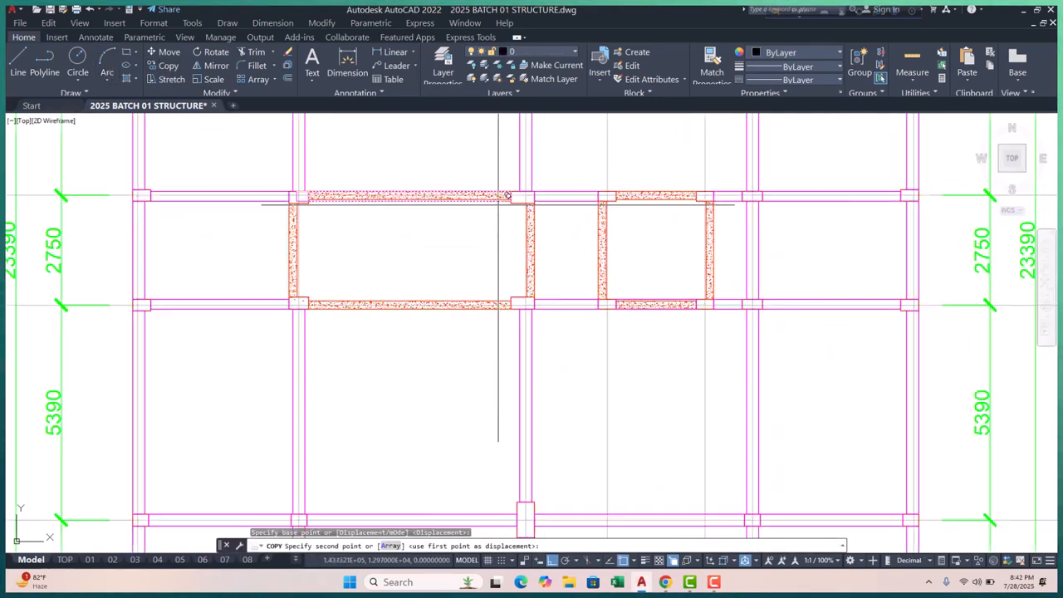
{"action": "scroll", "coordinate": [494, 308], "scroll_direction": "up", "scroll_amount": 6}
{"action": "left_click", "coordinate": [558, 300]}
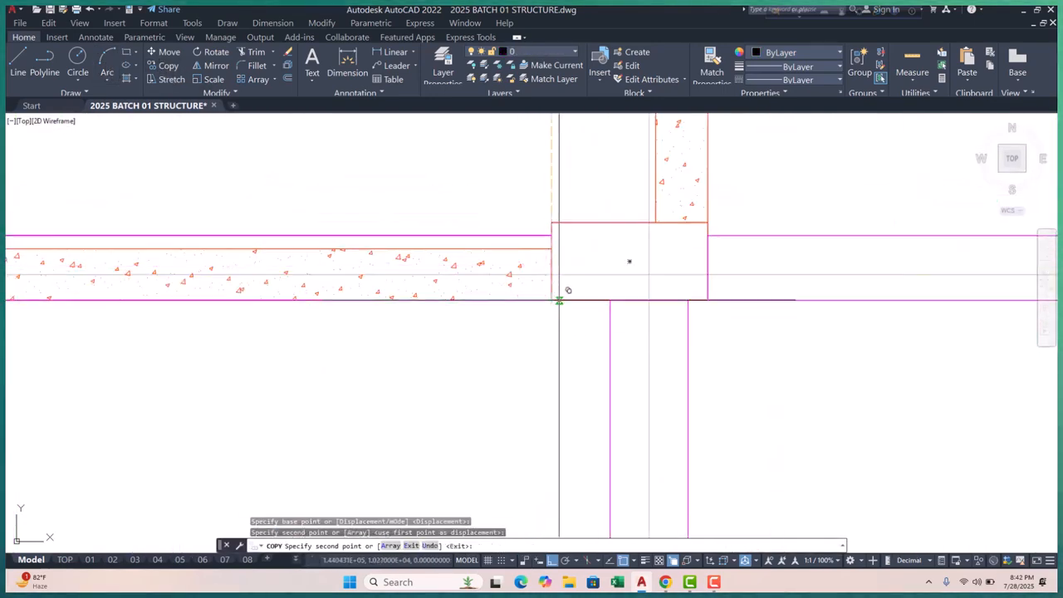
{"action": "scroll", "coordinate": [568, 290], "scroll_direction": "down", "scroll_amount": 5}
{"action": "key", "text": "Escape"}
{"action": "key", "text": "Escape"}
{"action": "scroll", "coordinate": [412, 259], "scroll_direction": "up", "scroll_amount": 2}
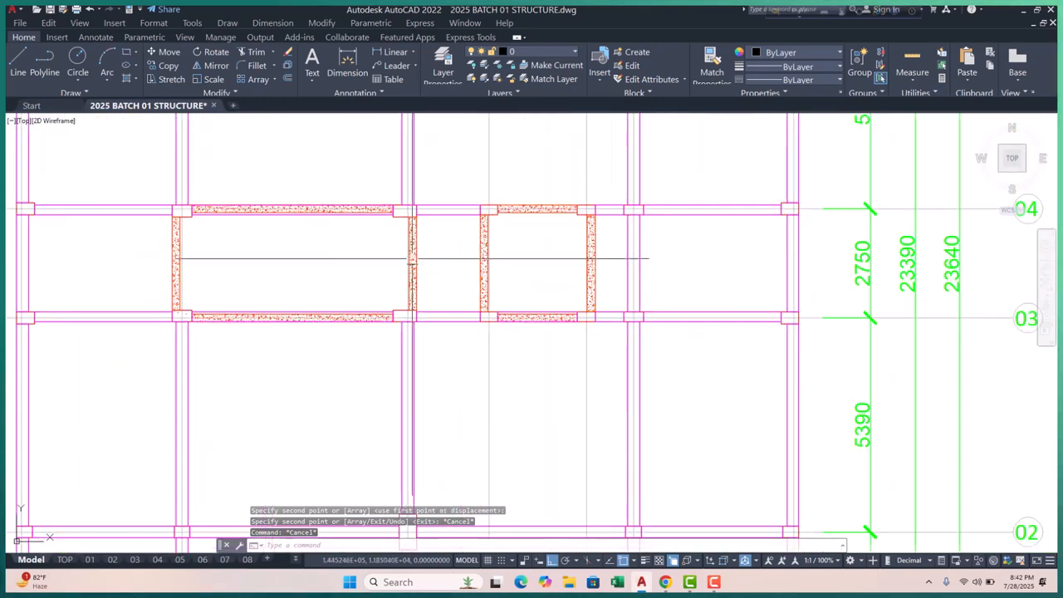
- Place a vertical construction line along the outer face of the large core's left wall
{"action": "middle_click_drag", "start_coordinate": [183, 229], "coordinate": [221, 276]}
{"action": "scroll", "coordinate": [219, 270], "scroll_direction": "up", "scroll_amount": 4}
{"action": "middle_click_drag", "start_coordinate": [275, 311], "coordinate": [283, 275]}
{"action": "key", "text": "Escape"}
{"action": "key", "text": "Escape"}
{"action": "type", "text": "xl"}
{"action": "key", "text": "Return"}
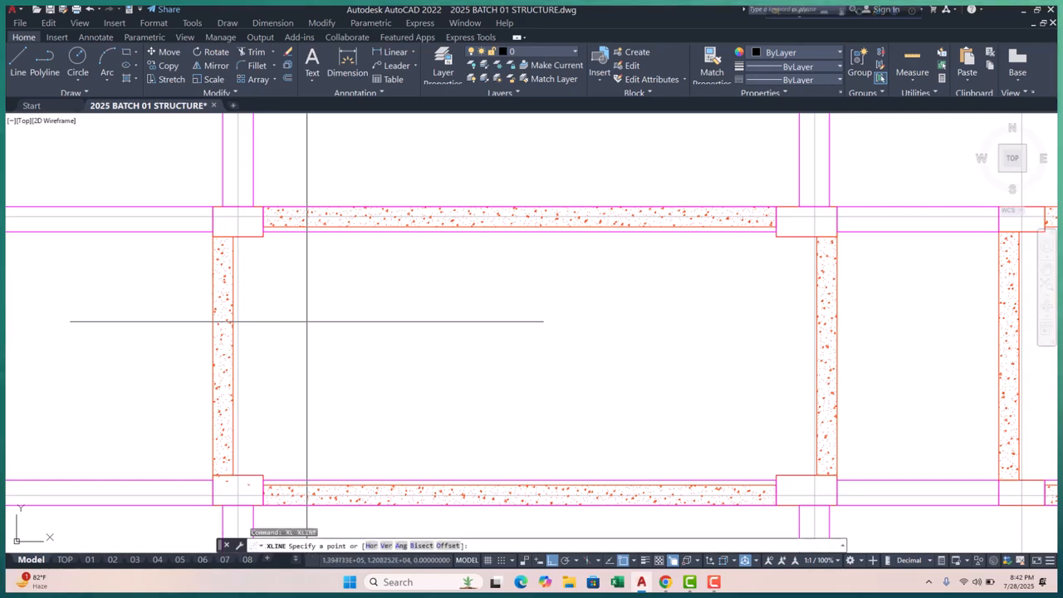
{"action": "type", "text": "v"}
{"action": "key", "text": "Return"}
{"action": "scroll", "coordinate": [219, 235], "scroll_direction": "up", "scroll_amount": 4}
{"action": "left_click", "coordinate": [202, 238]}
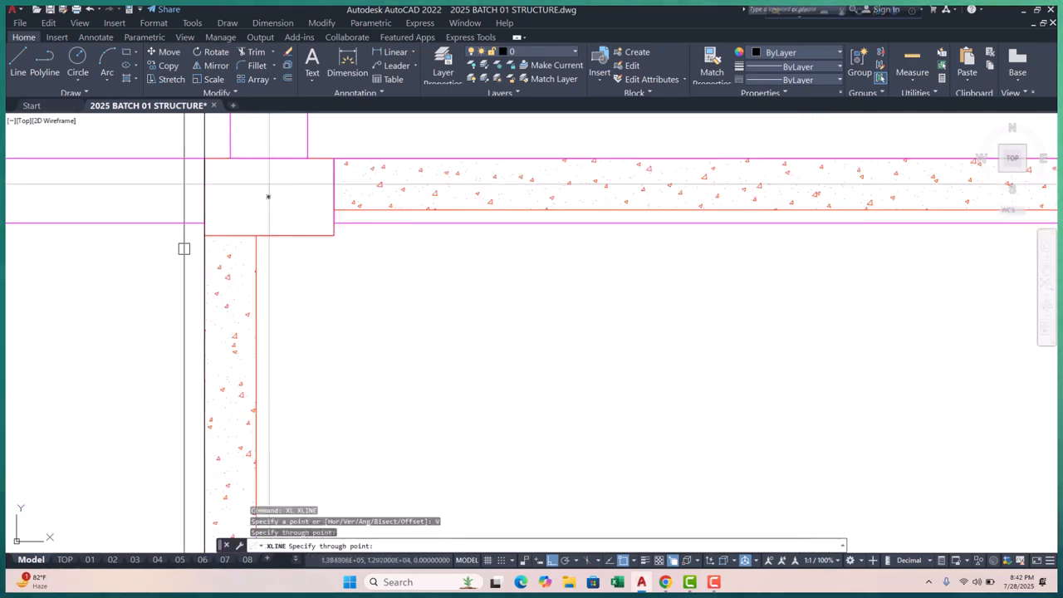
- Place vertical construction lines along the outer faces of the large core's right wall and both side walls of the small core
{"action": "scroll", "coordinate": [201, 237], "scroll_direction": "down", "scroll_amount": 6}
{"action": "scroll", "coordinate": [629, 264], "scroll_direction": "up", "scroll_amount": 2}
{"action": "left_click", "coordinate": [516, 254]}
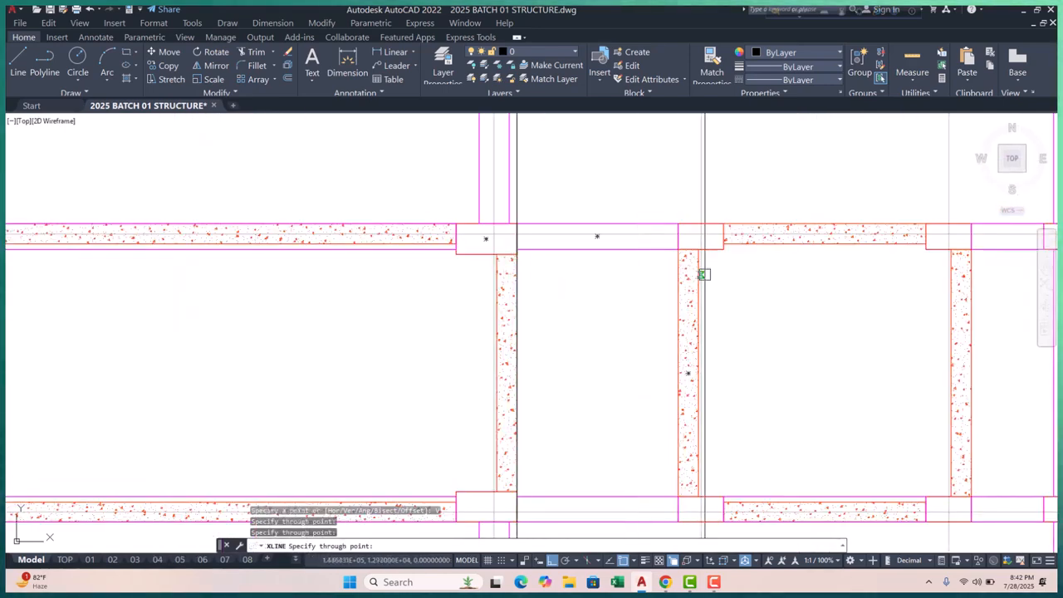
{"action": "left_click", "coordinate": [677, 255]}
{"action": "middle_click_drag", "start_coordinate": [687, 295], "coordinate": [262, 301]}
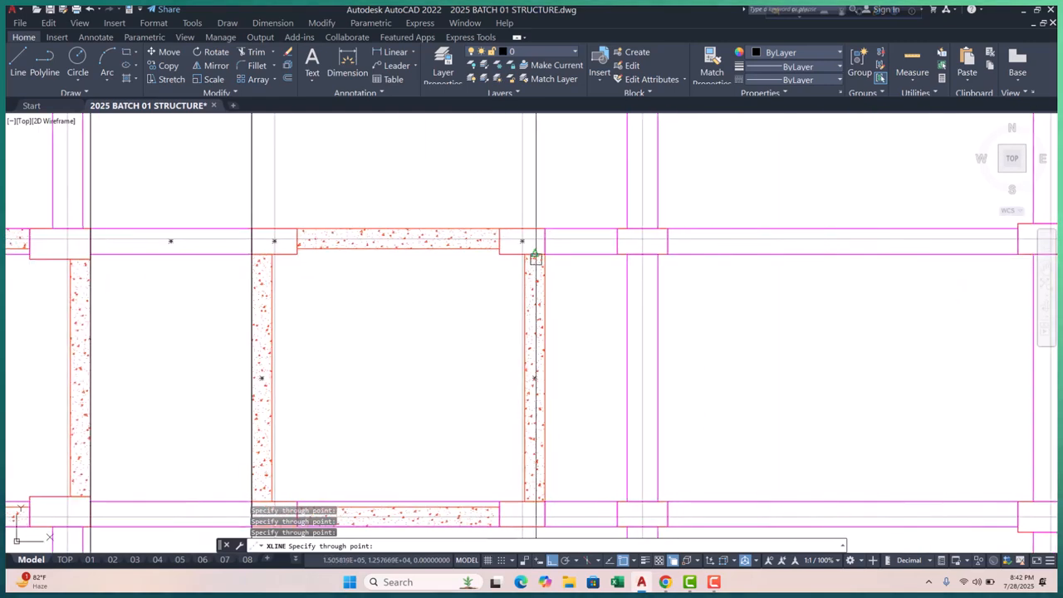
{"action": "scroll", "coordinate": [544, 259], "scroll_direction": "down", "scroll_amount": 4}
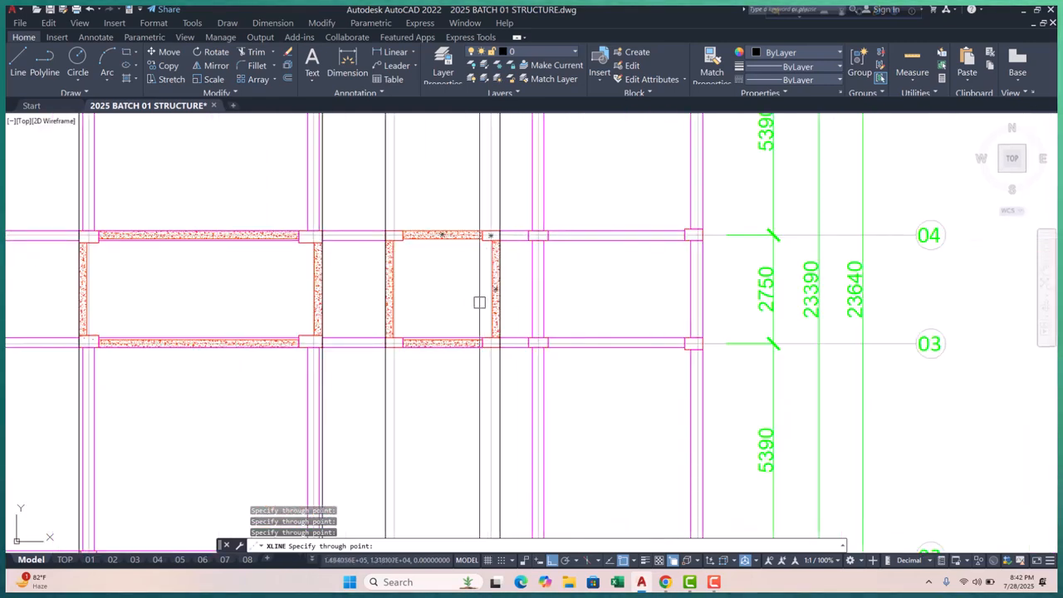
{"action": "scroll", "coordinate": [479, 302], "scroll_direction": "up", "scroll_amount": 5}
{"action": "key", "text": "Escape"}
{"action": "key", "text": "Escape"}
- Copy the grade beam along the small core's wall on grid line 03 to the matching wall between the columns on grid line 04
{"action": "left_click", "coordinate": [419, 273]}
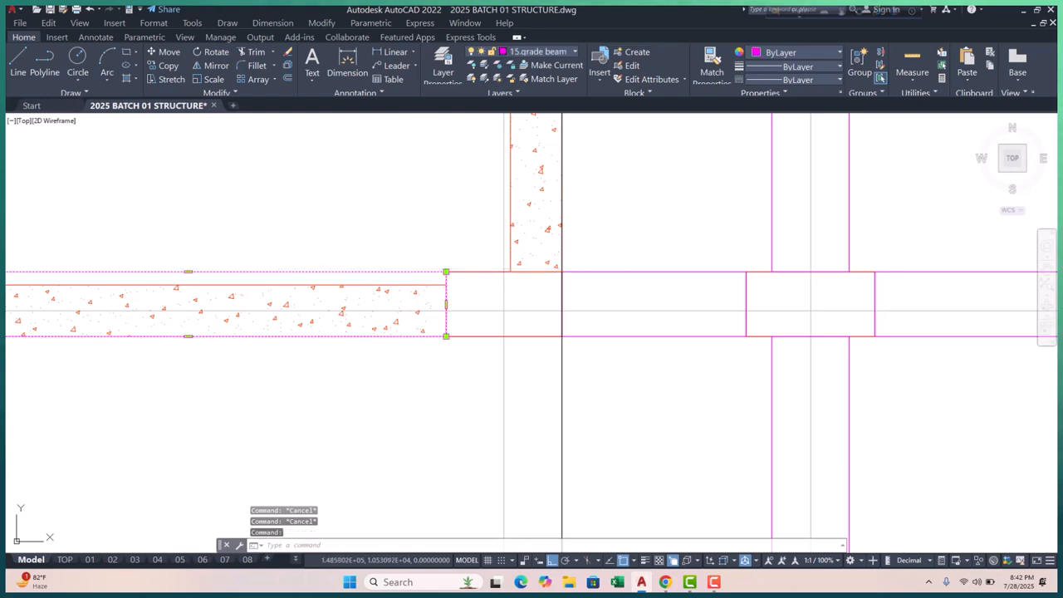
{"action": "type", "text": "co"}
{"action": "key", "text": "space"}
{"action": "left_click", "coordinate": [446, 336]}
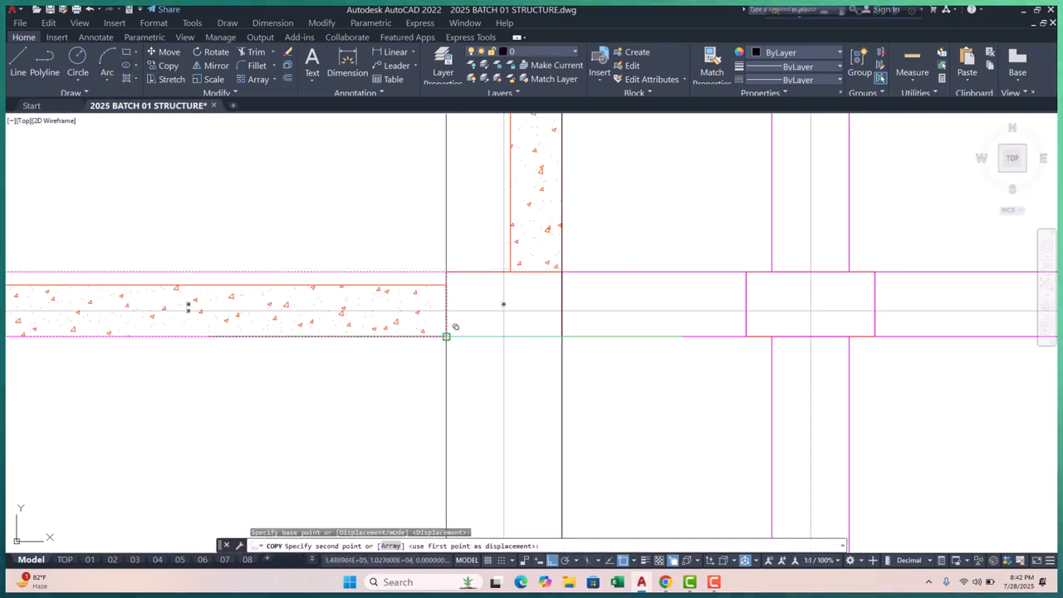
{"action": "scroll", "coordinate": [446, 335], "scroll_direction": "down", "scroll_amount": 3}
{"action": "scroll", "coordinate": [412, 173], "scroll_direction": "up", "scroll_amount": 4}
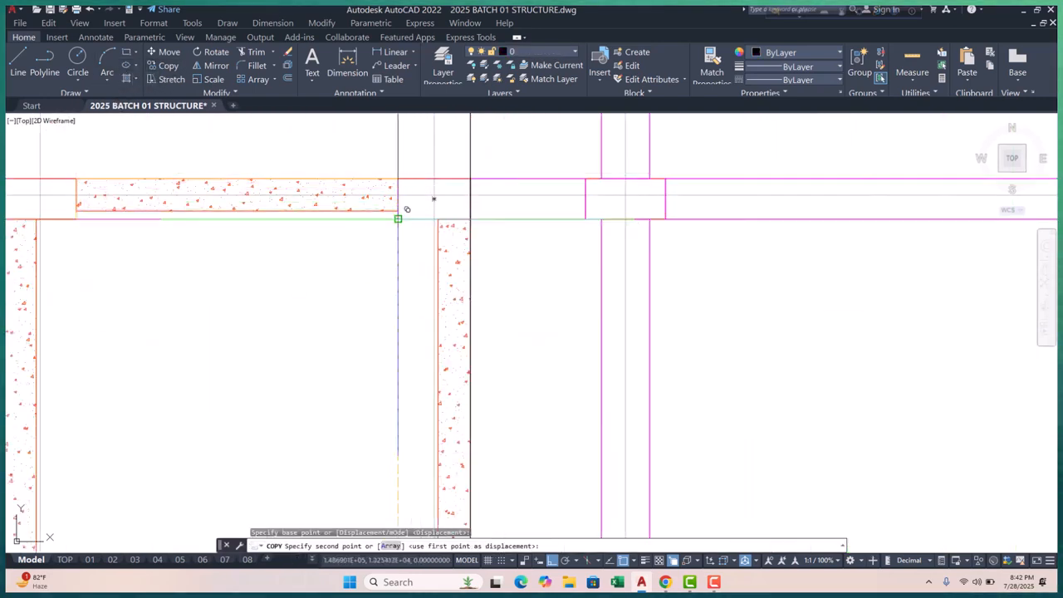
{"action": "left_click", "coordinate": [399, 218]}
{"action": "key", "text": "Escape"}
{"action": "key", "text": "Escape"}
{"action": "scroll", "coordinate": [415, 258], "scroll_direction": "down", "scroll_amount": 6}
{"action": "middle_click_drag", "start_coordinate": [475, 296], "coordinate": [467, 317]}
{"action": "key", "text": "Escape"}
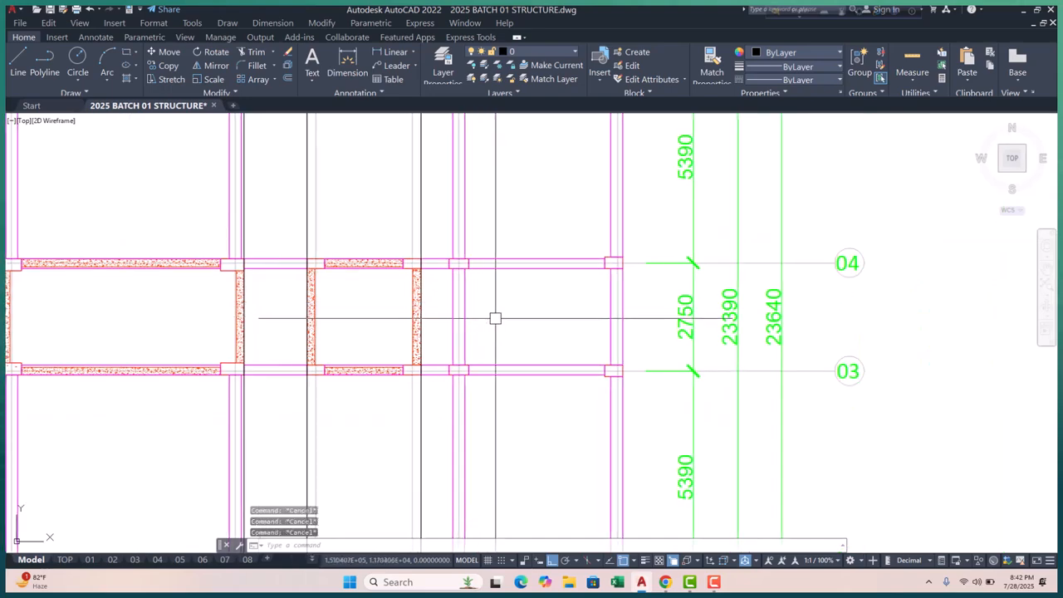
- Offset the construction line at the small core's right wall inward by 300
{"action": "type", "text": "o"}
{"action": "key", "text": "space"}
{"action": "type", "text": "3"}
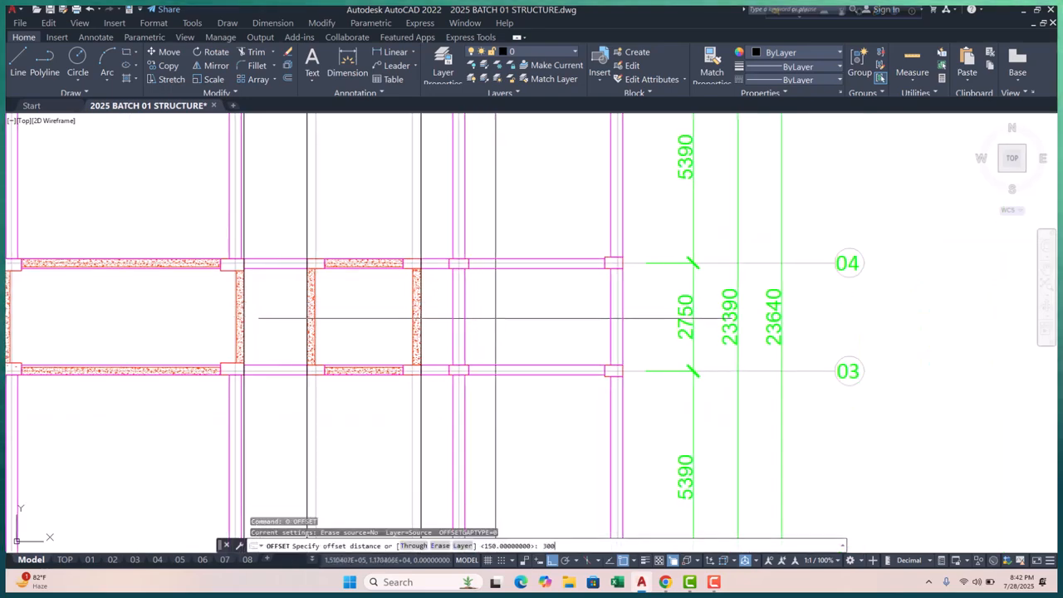
{"action": "type", "text": "00"}
{"action": "key", "text": "Return"}
{"action": "left_click", "coordinate": [420, 208]}
{"action": "left_click", "coordinate": [368, 226]}
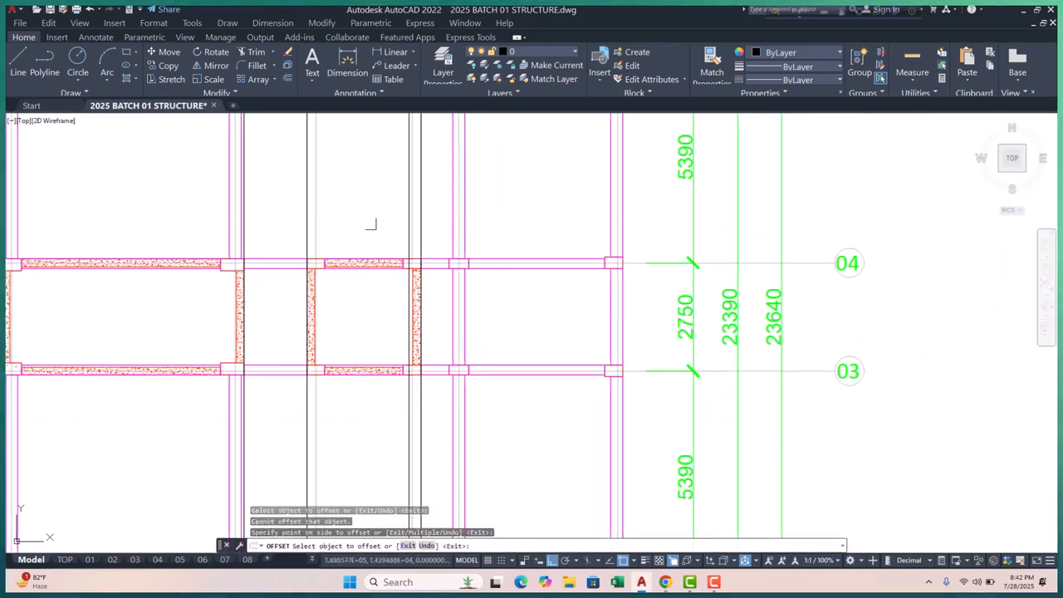
- Offset the construction lines at the small core's left wall and the large core's side walls inward by 300
{"action": "left_click", "coordinate": [306, 218]}
{"action": "left_click", "coordinate": [372, 224]}
{"action": "scroll", "coordinate": [411, 257], "scroll_direction": "down", "scroll_amount": 2}
{"action": "scroll", "coordinate": [324, 249], "scroll_direction": "up", "scroll_amount": 4}
{"action": "left_click", "coordinate": [281, 228]}
{"action": "left_click", "coordinate": [349, 230]}
{"action": "scroll", "coordinate": [291, 240], "scroll_direction": "down", "scroll_amount": 2}
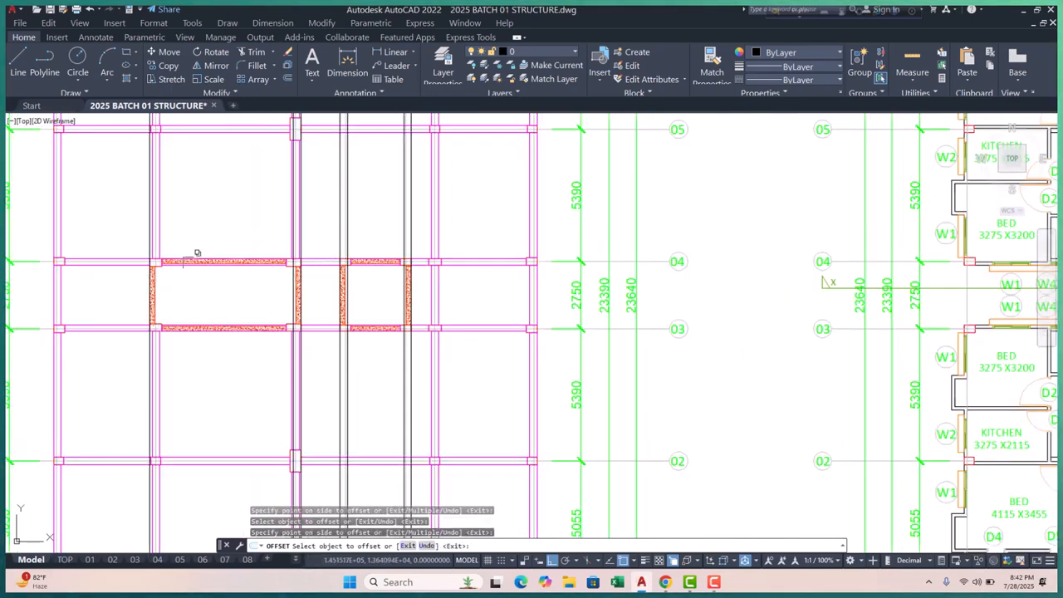
{"action": "scroll", "coordinate": [239, 258], "scroll_direction": "up", "scroll_amount": 2}
{"action": "key", "text": "Escape"}
{"action": "key", "text": "Escape"}
{"action": "key", "text": "Escape"}
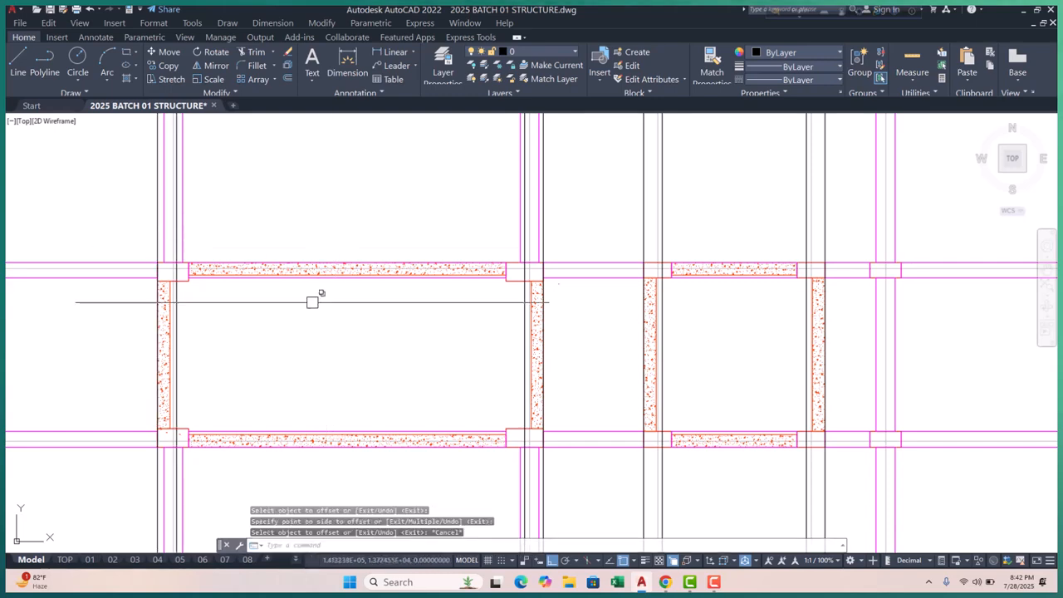
- Draw a beam rectangle between the construction lines along the large core's left wall, from the grid 04 column to the grid 03 column
{"action": "type", "text": "rec"}
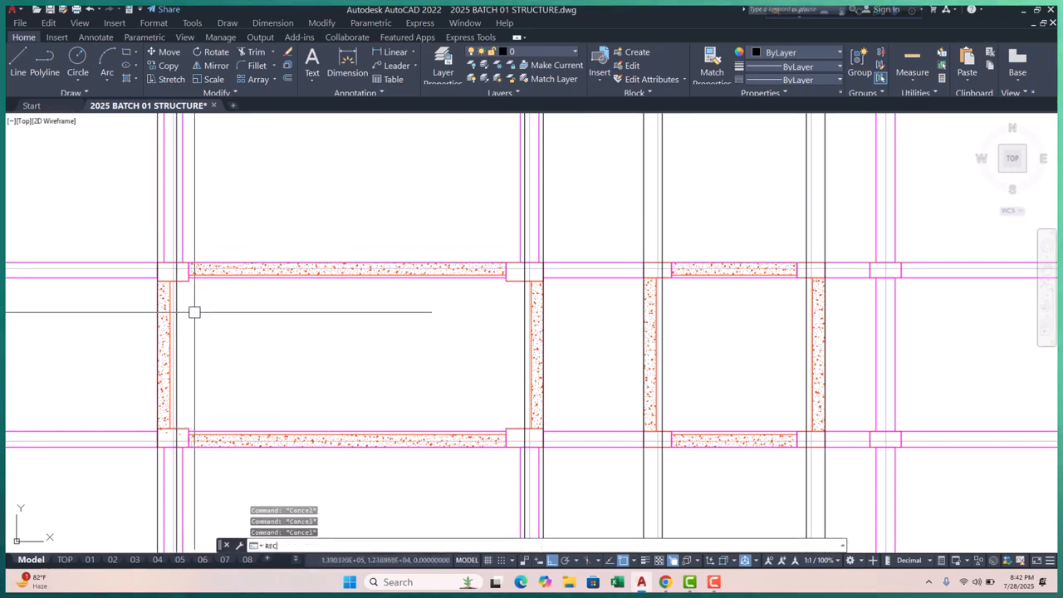
{"action": "key", "text": "Return"}
{"action": "scroll", "coordinate": [192, 312], "scroll_direction": "up", "scroll_amount": 4}
{"action": "left_click", "coordinate": [196, 266]}
{"action": "scroll", "coordinate": [249, 339], "scroll_direction": "down", "scroll_amount": 6}
{"action": "scroll", "coordinate": [249, 339], "scroll_direction": "up", "scroll_amount": 6}
{"action": "left_click", "coordinate": [257, 303]}
{"action": "scroll", "coordinate": [137, 342], "scroll_direction": "down", "scroll_amount": 7}
- Draw a beam rectangle between the construction lines along the large core's right wall, spanning between its two columns
{"action": "scroll", "coordinate": [365, 241], "scroll_direction": "up", "scroll_amount": 4}
{"action": "key", "text": "Return"}
{"action": "scroll", "coordinate": [403, 245], "scroll_direction": "up", "scroll_amount": 2}
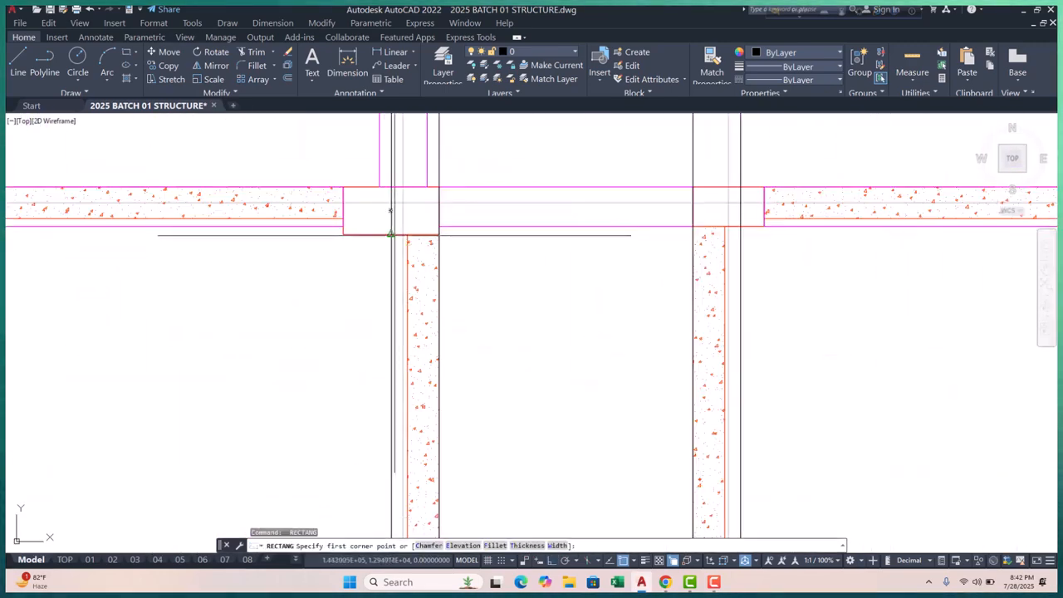
{"action": "scroll", "coordinate": [391, 234], "scroll_direction": "down", "scroll_amount": 5}
{"action": "scroll", "coordinate": [399, 307], "scroll_direction": "up", "scroll_amount": 7}
{"action": "left_click", "coordinate": [314, 306]}
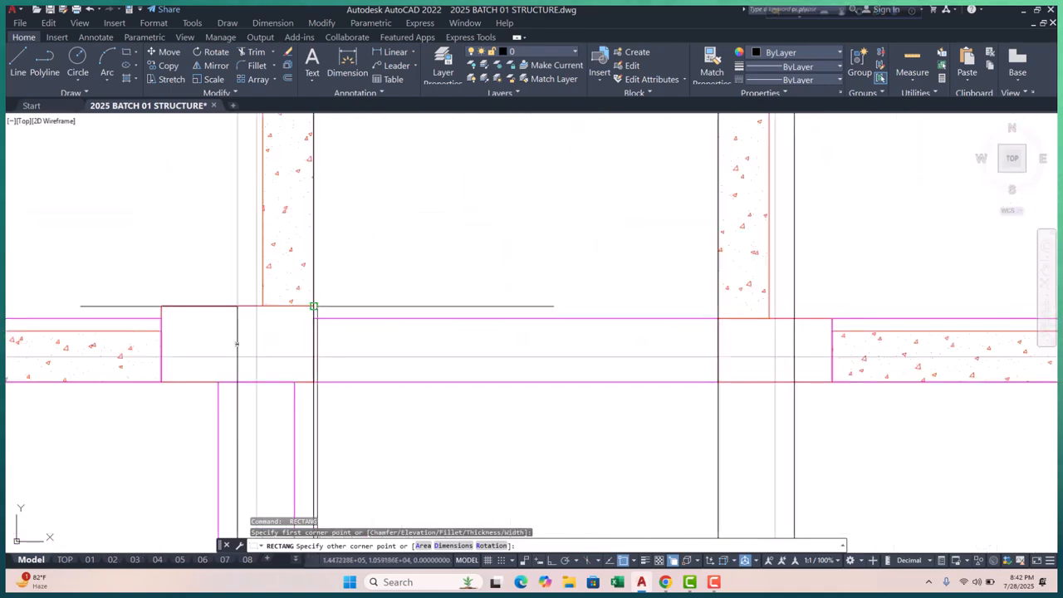
{"action": "left_click", "coordinate": [316, 306]}
- Draw a beam rectangle between the construction lines along the small core's left wall, spanning from grid line 04 to 03
{"action": "scroll", "coordinate": [365, 330], "scroll_direction": "down", "scroll_amount": 4}
{"action": "middle_click_drag", "start_coordinate": [393, 331], "coordinate": [280, 432]}
{"action": "scroll", "coordinate": [290, 427], "scroll_direction": "down", "scroll_amount": 2}
{"action": "key", "text": "Return"}
{"action": "scroll", "coordinate": [373, 280], "scroll_direction": "up", "scroll_amount": 4}
{"action": "scroll", "coordinate": [320, 251], "scroll_direction": "up", "scroll_amount": 6}
{"action": "left_click", "coordinate": [308, 266]}
{"action": "scroll", "coordinate": [307, 235], "scroll_direction": "down", "scroll_amount": 8}
{"action": "scroll", "coordinate": [326, 239], "scroll_direction": "down", "scroll_amount": 3}
{"action": "scroll", "coordinate": [332, 332], "scroll_direction": "up", "scroll_amount": 7}
{"action": "left_click", "coordinate": [277, 301]}
- Draw a beam rectangle between the construction lines along the small core's right wall, spanning from grid line 04 to 03
{"action": "scroll", "coordinate": [277, 330], "scroll_direction": "down", "scroll_amount": 6}
{"action": "middle_click_drag", "start_coordinate": [379, 352], "coordinate": [343, 406]}
{"action": "scroll", "coordinate": [402, 255], "scroll_direction": "up", "scroll_amount": 6}
{"action": "key", "text": "Return"}
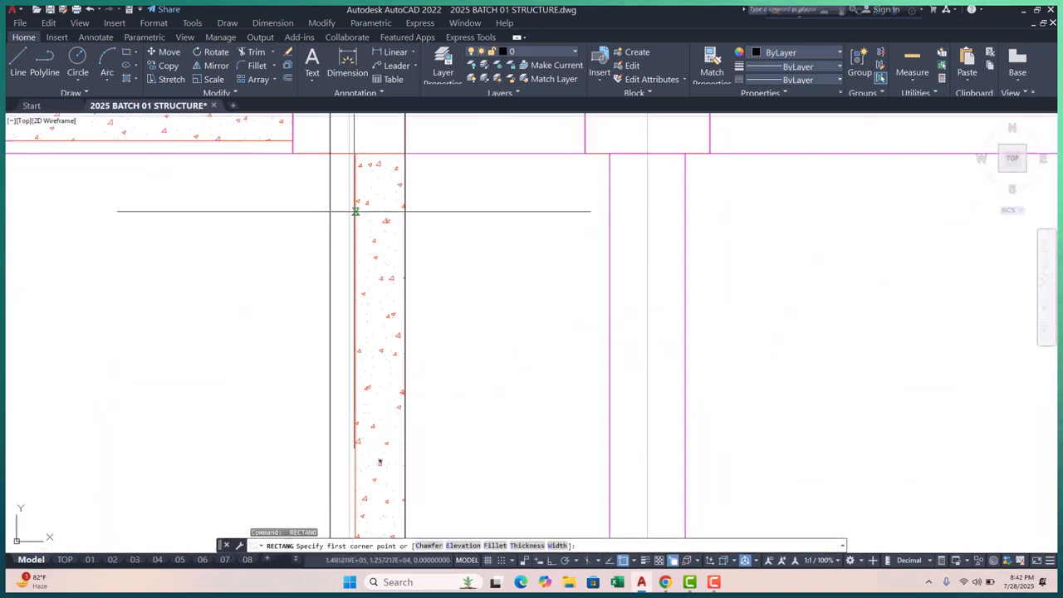
{"action": "left_click", "coordinate": [330, 154]}
{"action": "scroll", "coordinate": [343, 257], "scroll_direction": "down", "scroll_amount": 6}
{"action": "scroll", "coordinate": [336, 349], "scroll_direction": "up", "scroll_amount": 8}
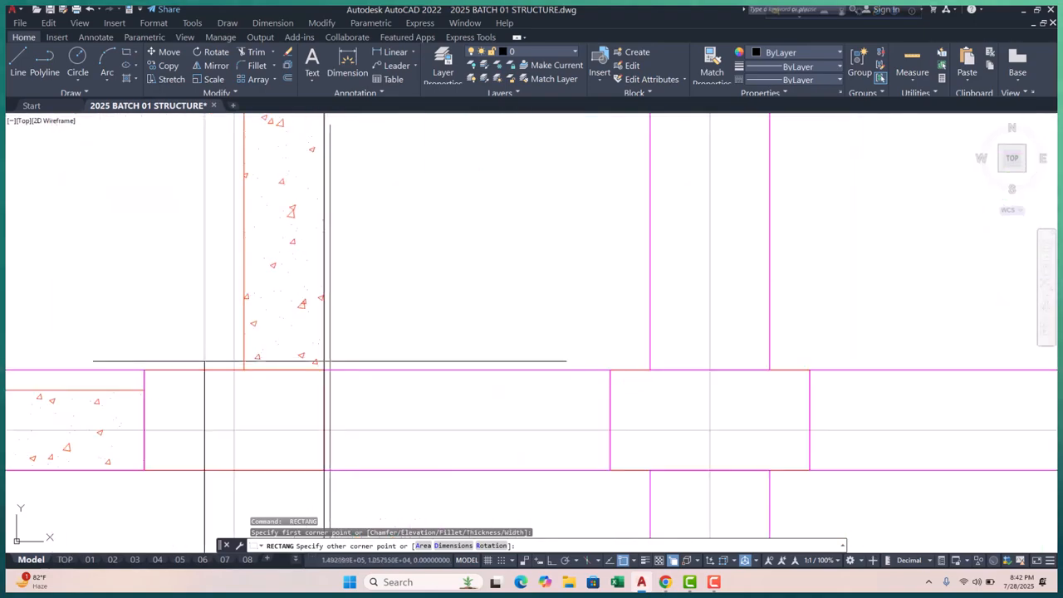
{"action": "key", "text": "Escape"}
{"action": "key", "text": "Escape"}
- Erase all the vertical construction lines and their offsets around the two cores
{"action": "scroll", "coordinate": [332, 357], "scroll_direction": "down", "scroll_amount": 5}
{"action": "scroll", "coordinate": [334, 350], "scroll_direction": "up", "scroll_amount": 3}
{"action": "scroll", "coordinate": [339, 253], "scroll_direction": "down", "scroll_amount": 5}
{"action": "scroll", "coordinate": [342, 252], "scroll_direction": "down", "scroll_amount": 5}
{"action": "left_click", "coordinate": [362, 370]}
{"action": "left_click", "coordinate": [239, 408]}
{"action": "type", "text": "E"}
{"action": "key", "text": "Return"}
- Match the beam rectangles along the small core's side walls to the properties of the magenta grade beam between grids 03 and 04
{"action": "scroll", "coordinate": [332, 297], "scroll_direction": "up", "scroll_amount": 7}
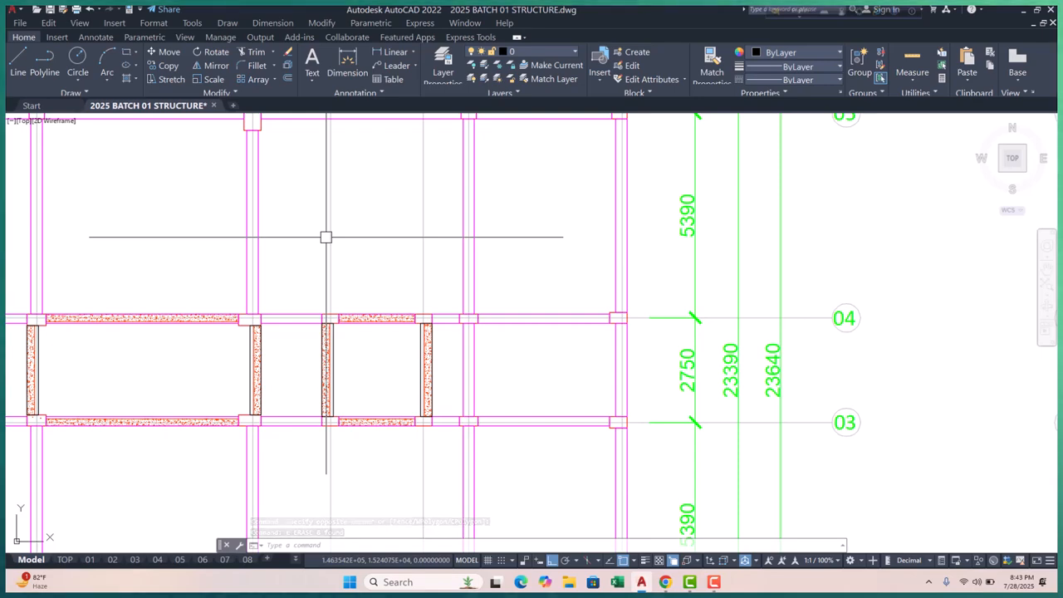
{"action": "middle_click_drag", "start_coordinate": [419, 356], "coordinate": [382, 339]}
{"action": "key", "text": "Escape"}
{"action": "key", "text": "Escape"}
{"action": "key", "text": "Escape"}
{"action": "scroll", "coordinate": [421, 314], "scroll_direction": "up", "scroll_amount": 4}
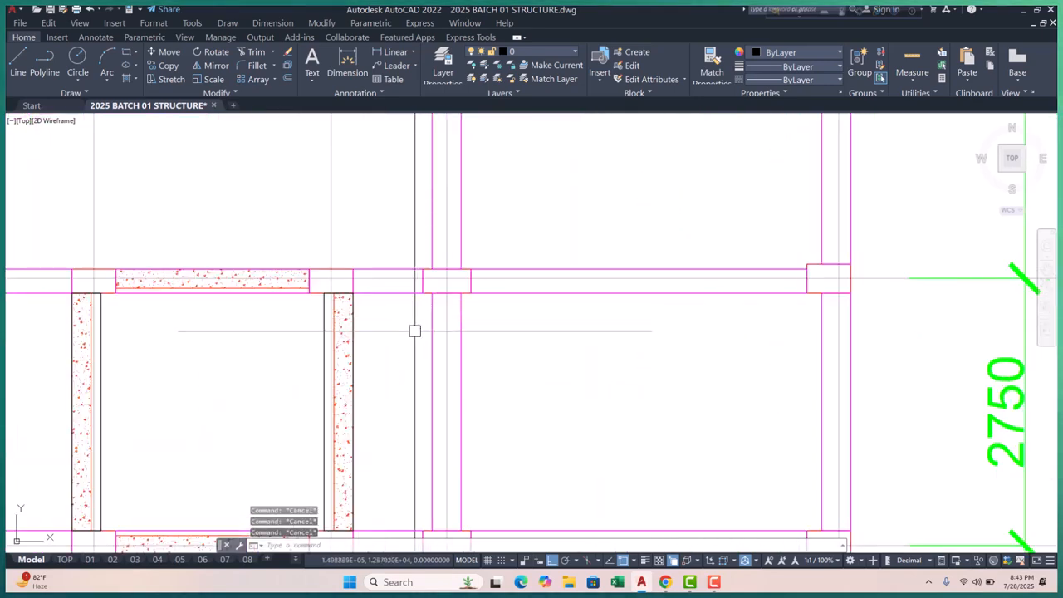
{"action": "type", "text": "ma"}
{"action": "key", "text": "Return"}
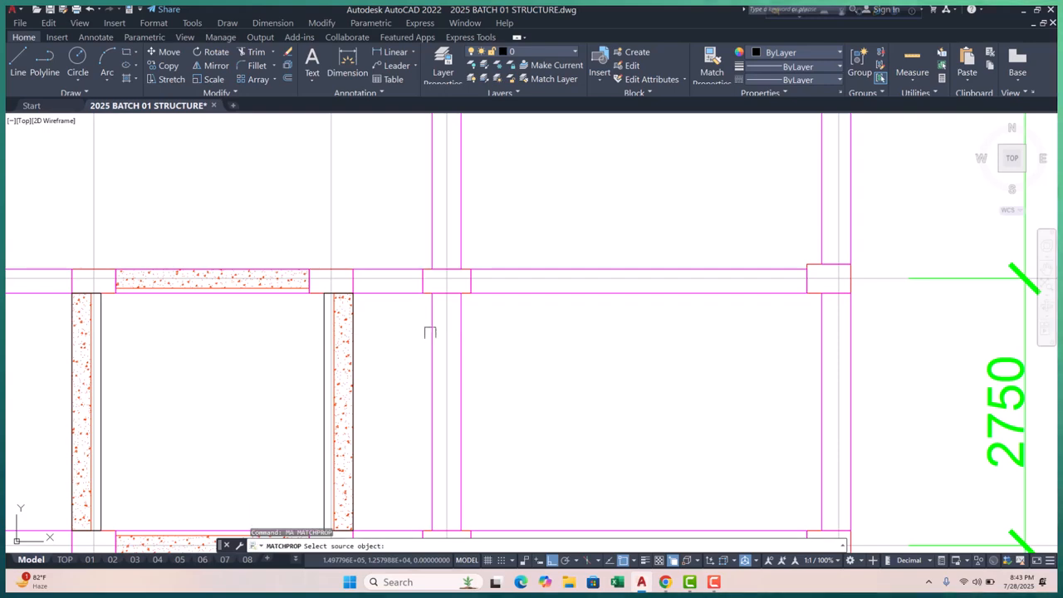
{"action": "left_click", "coordinate": [431, 331]}
{"action": "scroll", "coordinate": [208, 332], "scroll_direction": "up", "scroll_amount": 4}
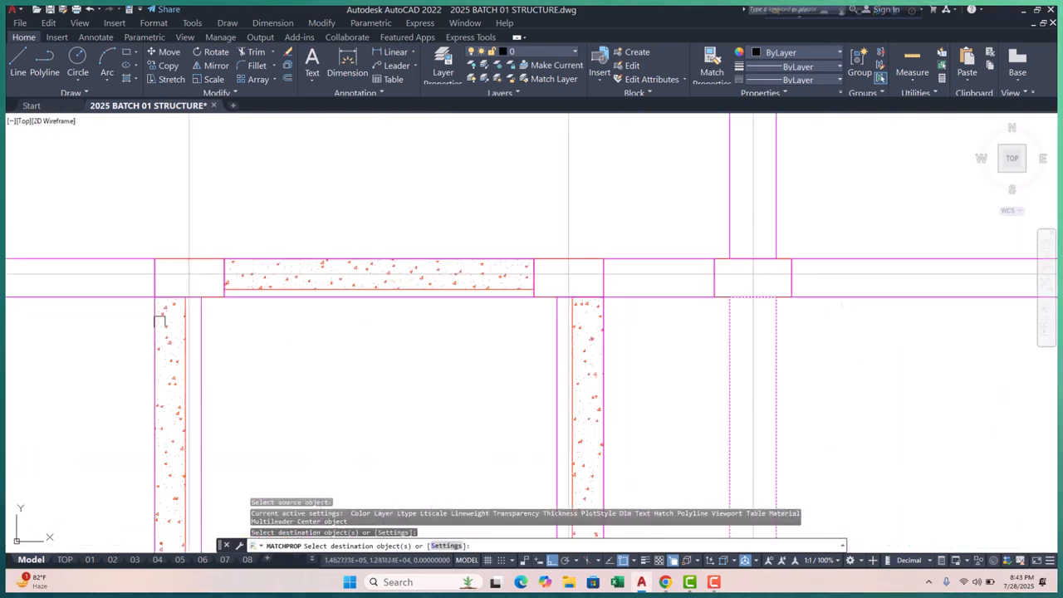
{"action": "left_click", "coordinate": [231, 345]}
{"action": "left_click", "coordinate": [220, 349]}
- Apply the same magenta beam properties to the beam rectangles along the large core's left and right walls
{"action": "scroll", "coordinate": [348, 321], "scroll_direction": "down", "scroll_amount": 6}
{"action": "middle_click_drag", "start_coordinate": [334, 375], "coordinate": [407, 347]}
{"action": "scroll", "coordinate": [237, 326], "scroll_direction": "up", "scroll_amount": 3}
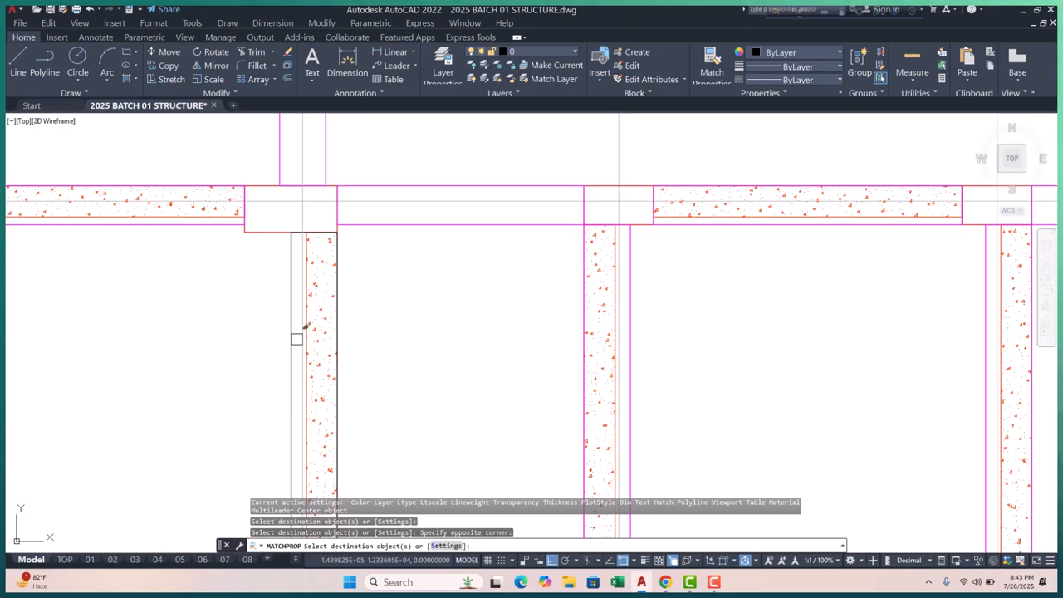
{"action": "middle_click_drag", "start_coordinate": [446, 345], "coordinate": [551, 232]}
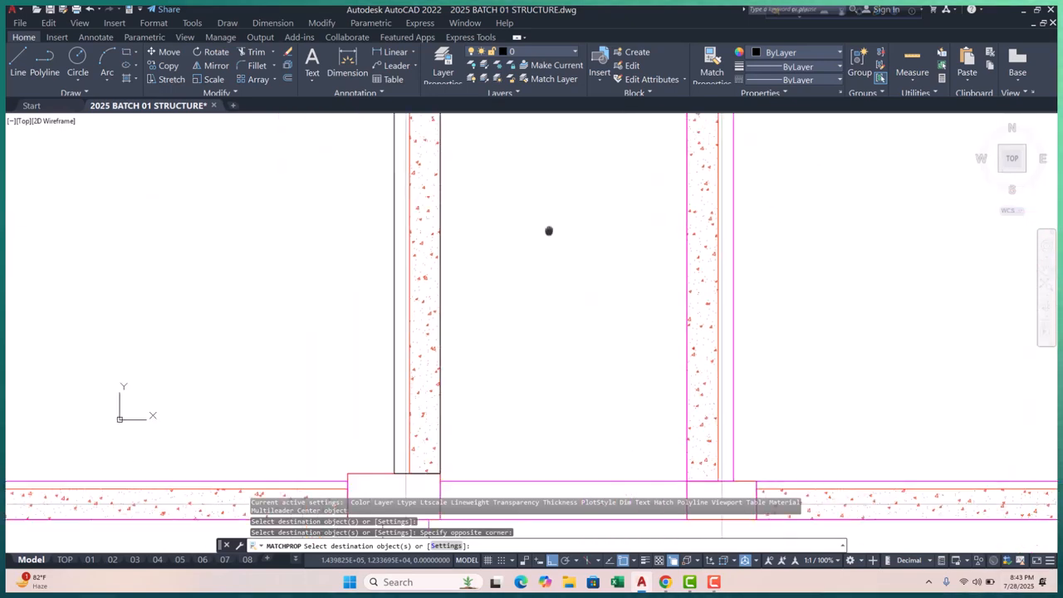
{"action": "scroll", "coordinate": [285, 295], "scroll_direction": "down", "scroll_amount": 4}
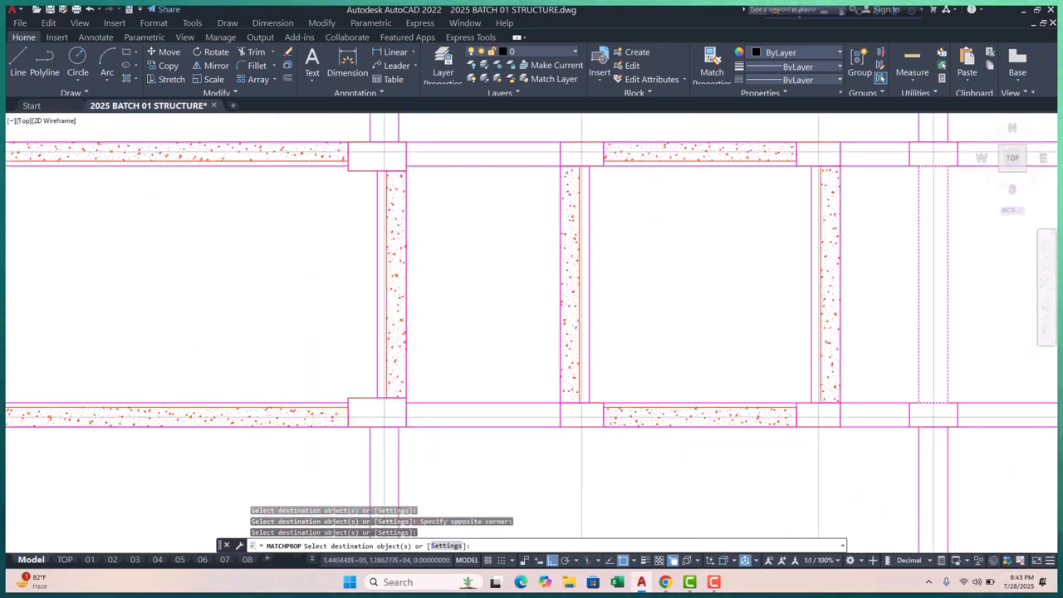
{"action": "scroll", "coordinate": [283, 303], "scroll_direction": "up", "scroll_amount": 6}
{"action": "scroll", "coordinate": [256, 277], "scroll_direction": "down", "scroll_amount": 5}
{"action": "key", "text": "Escape"}
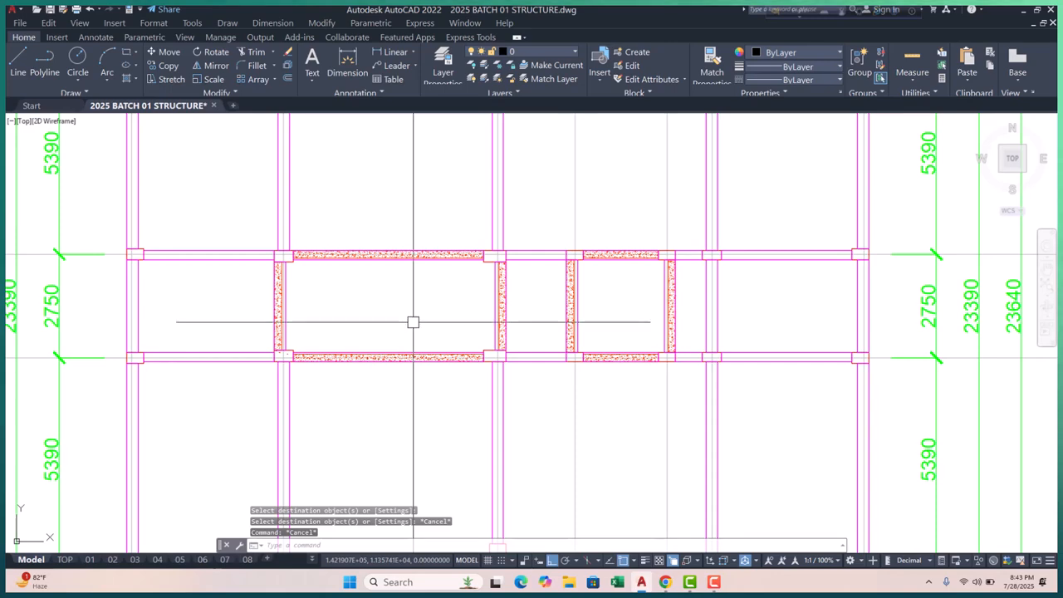
- Examine the grade beams around both cores along grid lines 03 and 04 for missing or mismatched members
{"action": "middle_click_drag", "start_coordinate": [321, 304], "coordinate": [306, 319]}
{"action": "scroll", "coordinate": [307, 319], "scroll_direction": "down", "scroll_amount": 4}
{"action": "scroll", "coordinate": [365, 314], "scroll_direction": "up", "scroll_amount": 4}
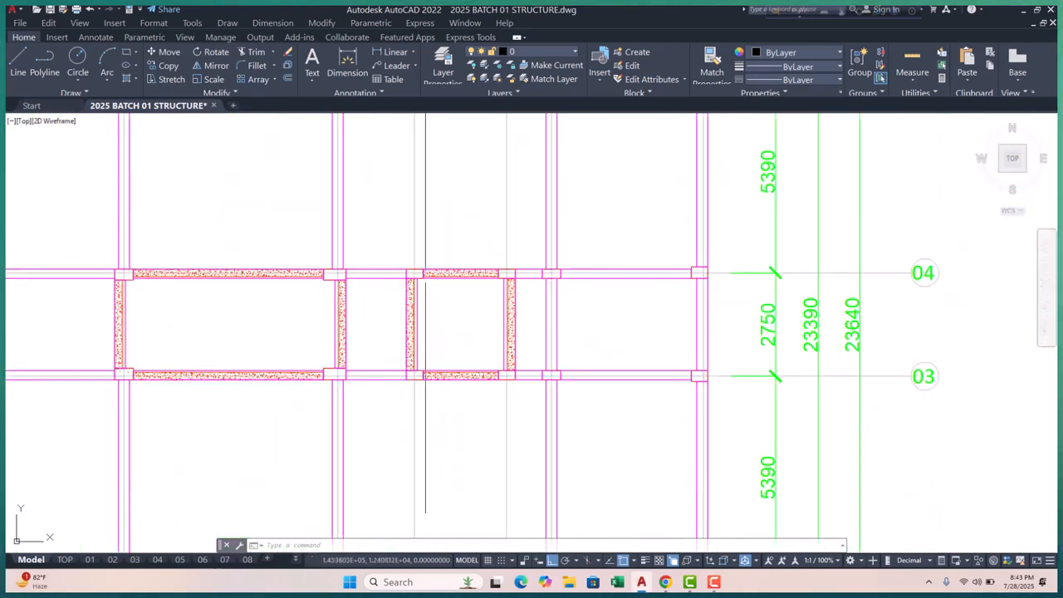
{"action": "scroll", "coordinate": [425, 260], "scroll_direction": "up", "scroll_amount": 5}
{"action": "key", "text": "Escape"}
{"action": "scroll", "coordinate": [398, 294], "scroll_direction": "down", "scroll_amount": 5}
{"action": "key", "text": "Escape"}
{"action": "key", "text": "Escape"}
{"action": "middle_click_drag", "start_coordinate": [422, 376], "coordinate": [433, 343]}
{"action": "middle_click_drag", "start_coordinate": [345, 335], "coordinate": [356, 290]}
{"action": "scroll", "coordinate": [355, 292], "scroll_direction": "down", "scroll_amount": 4}
{"action": "scroll", "coordinate": [365, 314], "scroll_direction": "up", "scroll_amount": 4}
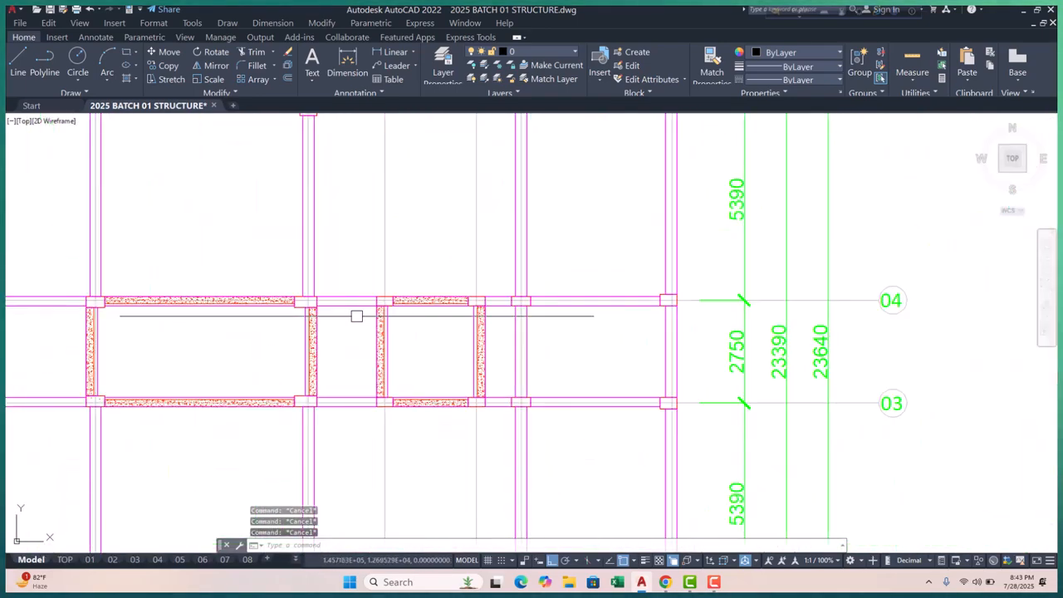
{"action": "scroll", "coordinate": [379, 339], "scroll_direction": "down", "scroll_amount": 4}
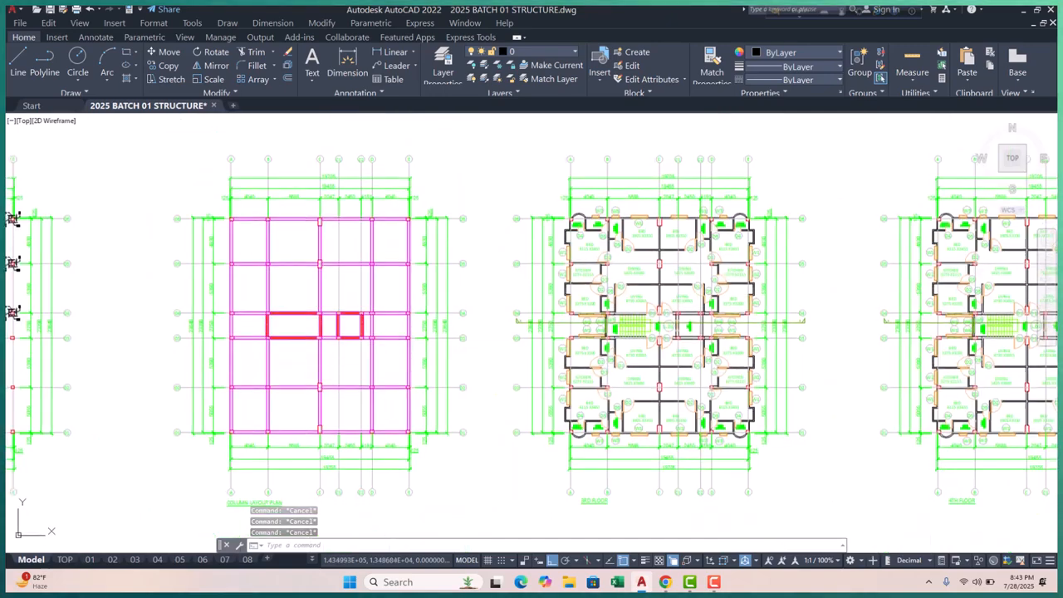
{"action": "scroll", "coordinate": [387, 368], "scroll_direction": "up", "scroll_amount": 4}
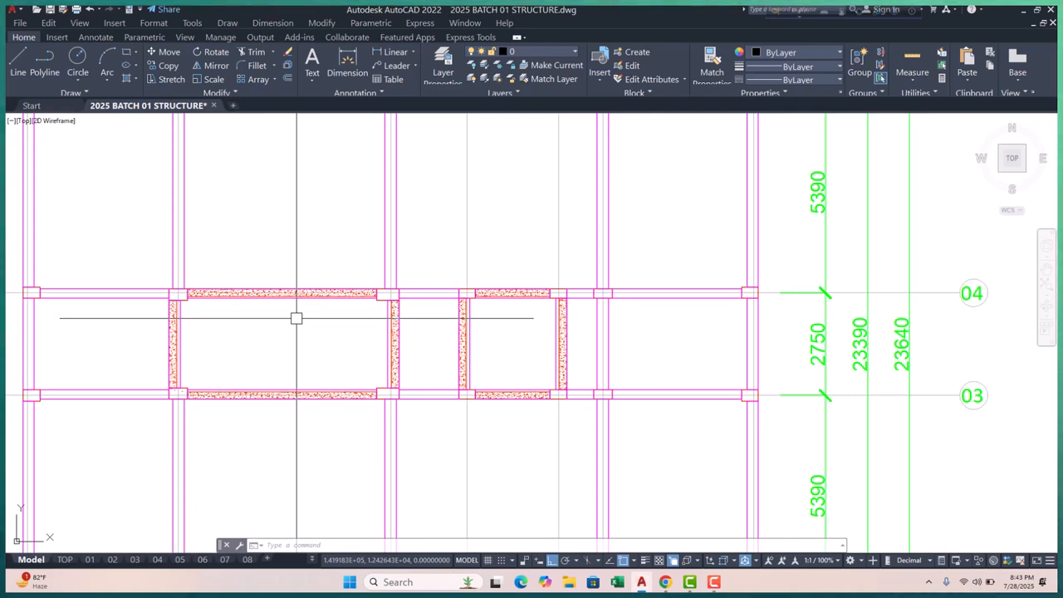
{"action": "mouse_move", "coordinate": [259, 310]}
{"action": "middle_mouse_down"}
{"action": "mouse_move", "coordinate": [288, 299]}
{"action": "mouse_move", "coordinate": [278, 325]}
{"action": "mouse_move", "coordinate": [291, 324]}
{"action": "middle_mouse_up"}
{"action": "scroll", "coordinate": [158, 294], "scroll_direction": "up", "scroll_amount": 6}
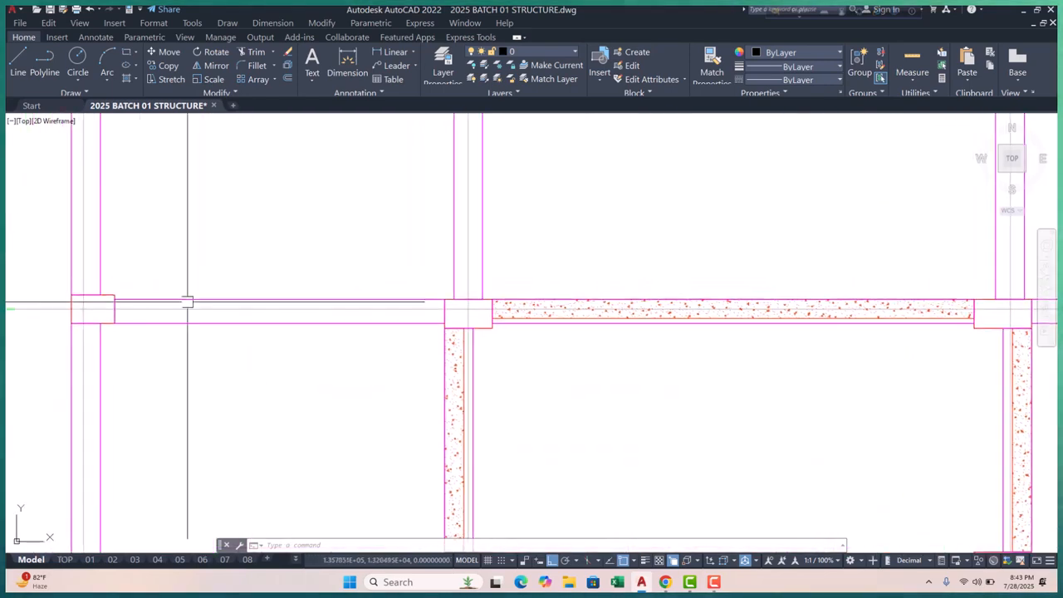
{"action": "scroll", "coordinate": [280, 335], "scroll_direction": "down", "scroll_amount": 5}
{"action": "scroll", "coordinate": [344, 330], "scroll_direction": "up", "scroll_amount": 4}
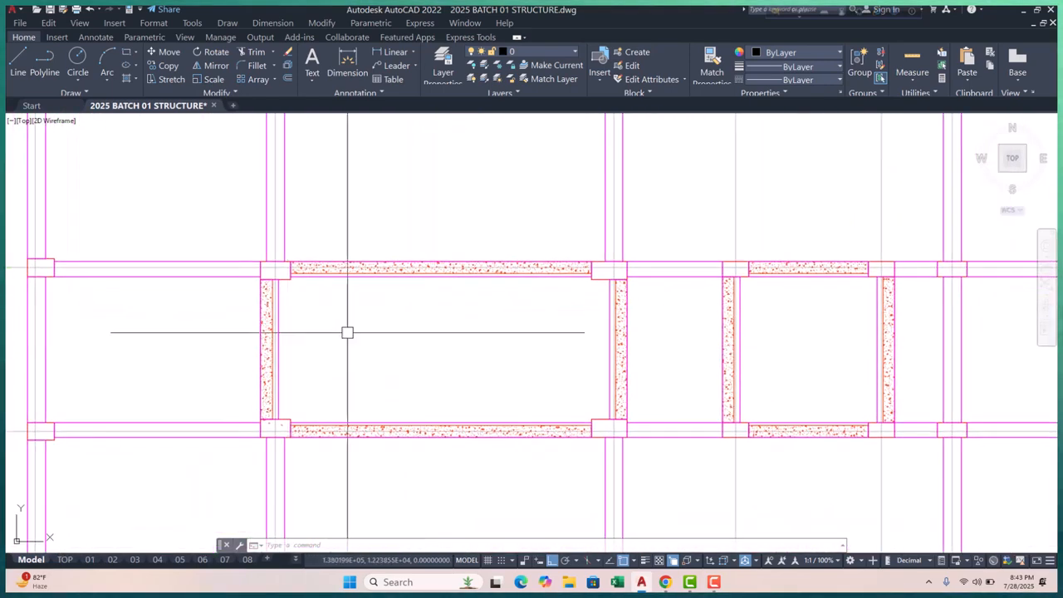
{"action": "mouse_move", "coordinate": [581, 367]}
{"action": "middle_mouse_down"}
{"action": "mouse_move", "coordinate": [526, 338]}
{"action": "mouse_move", "coordinate": [445, 320]}
{"action": "middle_mouse_up"}
{"action": "middle_click_drag", "start_coordinate": [557, 287], "coordinate": [483, 316]}
{"action": "scroll", "coordinate": [575, 228], "scroll_direction": "up", "scroll_amount": 4}
{"action": "middle_click_drag", "start_coordinate": [578, 232], "coordinate": [493, 250]}
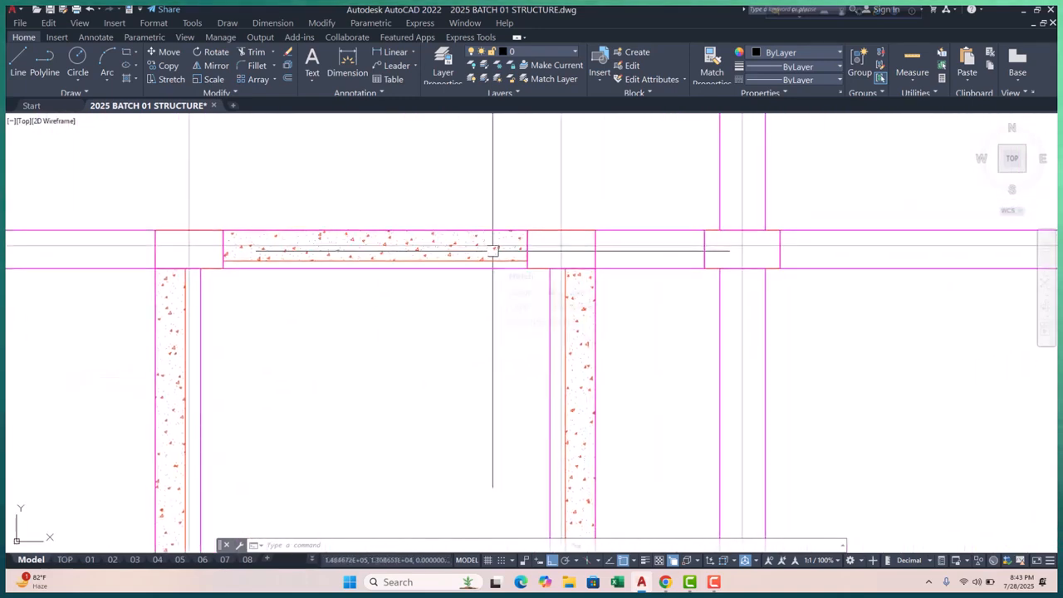
{"action": "scroll", "coordinate": [502, 319], "scroll_direction": "down", "scroll_amount": 3}
- Review the complete grade beam layout across all grid lines from 01 to 06
{"action": "scroll", "coordinate": [489, 256], "scroll_direction": "down", "scroll_amount": 6}
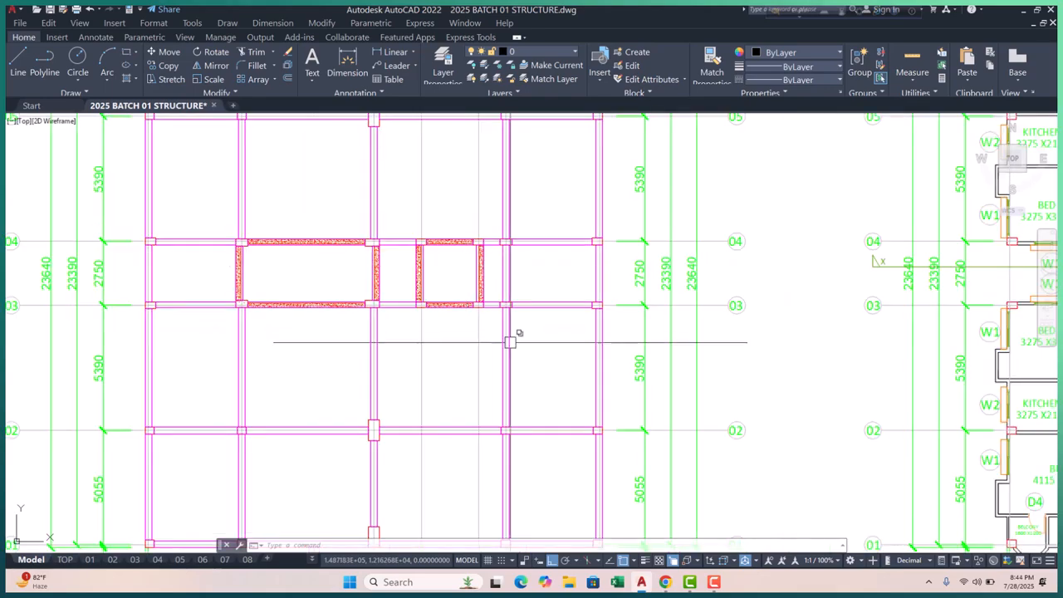
{"action": "scroll", "coordinate": [363, 237], "scroll_direction": "up", "scroll_amount": 3}
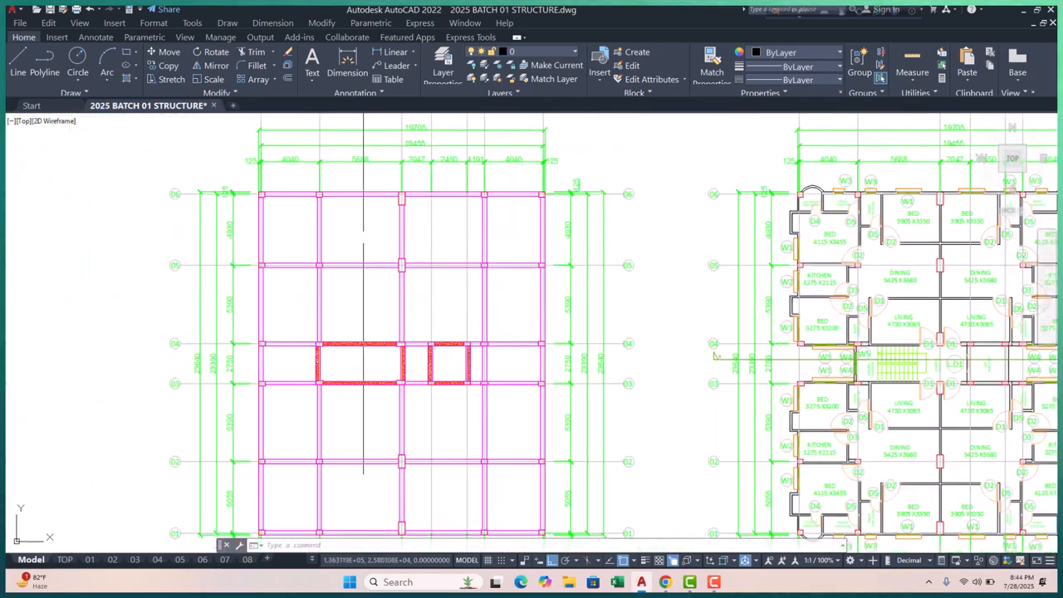
{"action": "scroll", "coordinate": [423, 302], "scroll_direction": "down", "scroll_amount": 3}
{"action": "scroll", "coordinate": [369, 230], "scroll_direction": "up", "scroll_amount": 3}
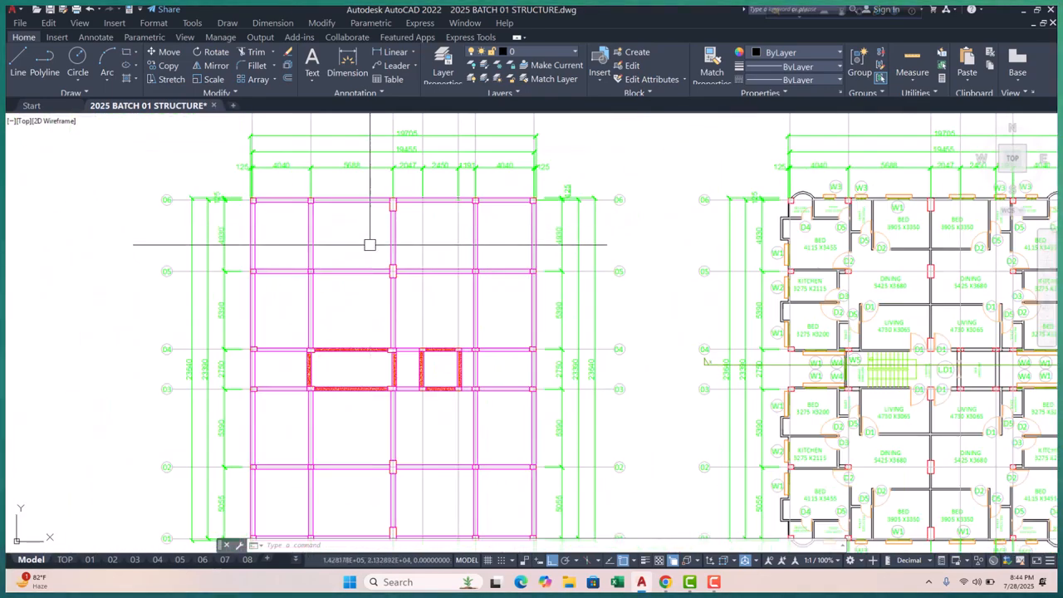
{"action": "middle_click_drag", "start_coordinate": [337, 215], "coordinate": [327, 128]}
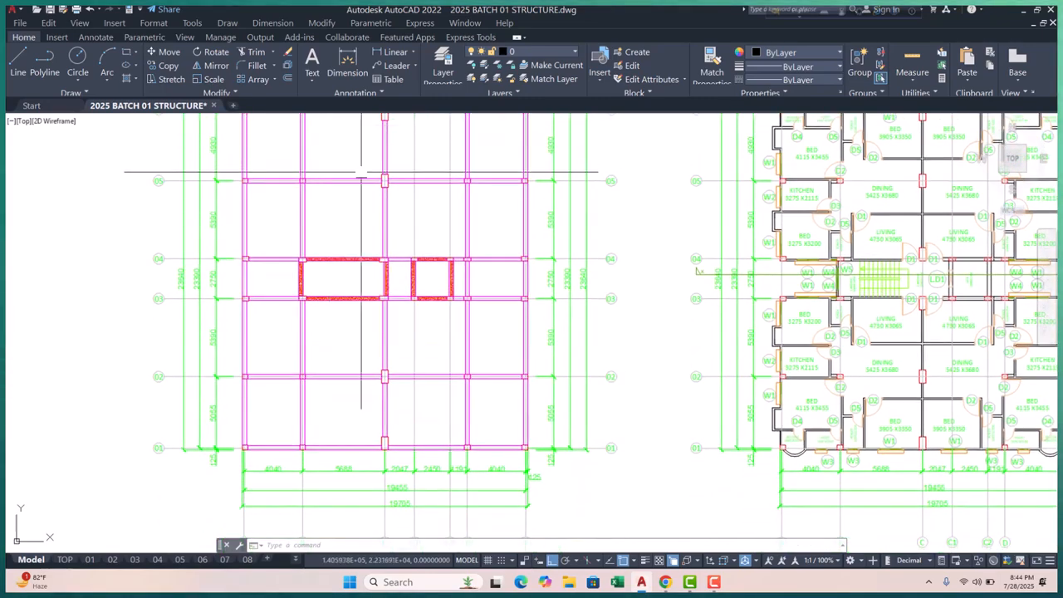
{"action": "scroll", "coordinate": [355, 174], "scroll_direction": "down", "scroll_amount": 4}
{"action": "scroll", "coordinate": [358, 209], "scroll_direction": "up", "scroll_amount": 2}
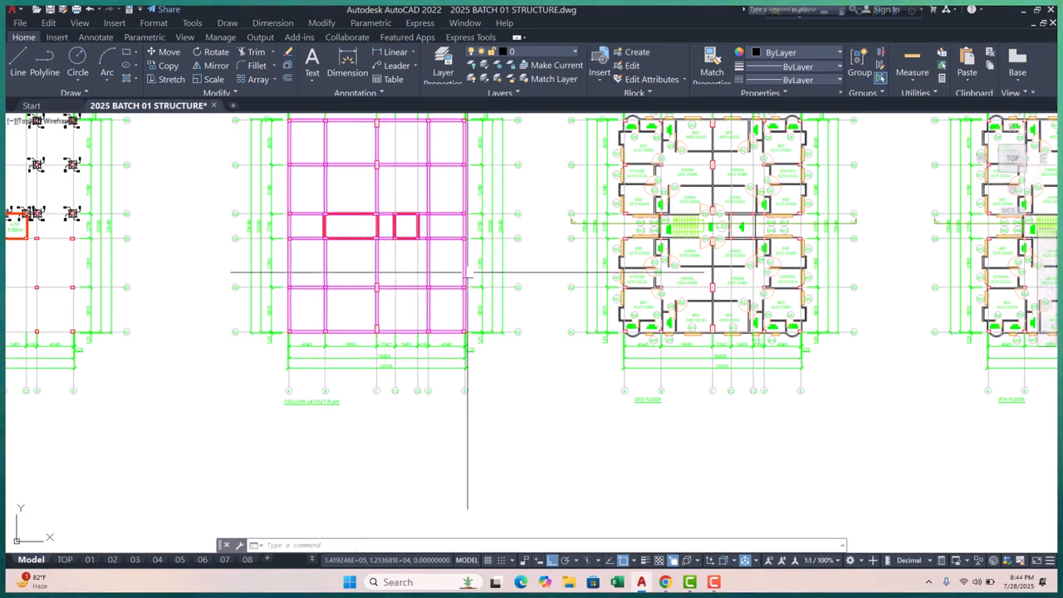
{"action": "middle_click_drag", "start_coordinate": [338, 137], "coordinate": [342, 223]}
{"action": "scroll", "coordinate": [342, 223], "scroll_direction": "up", "scroll_amount": 4}
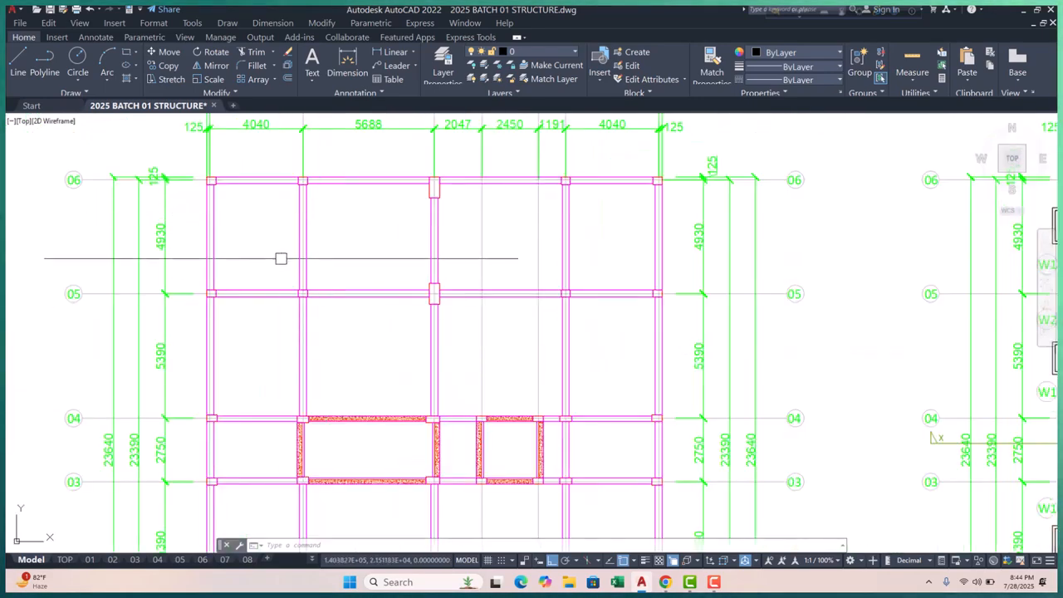
{"action": "middle_click_drag", "start_coordinate": [292, 262], "coordinate": [297, 278]}
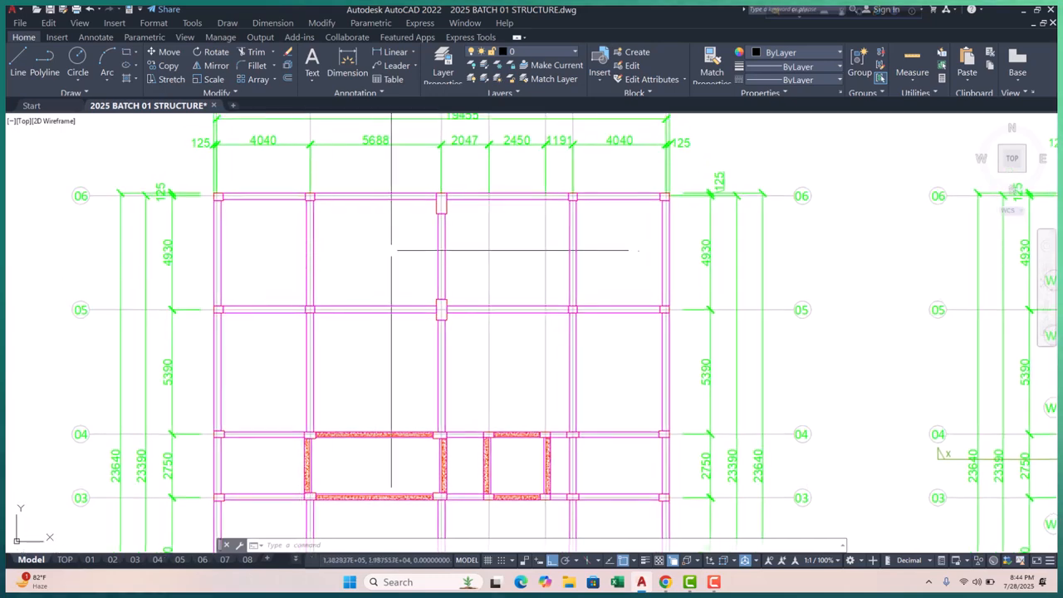
{"action": "scroll", "coordinate": [411, 253], "scroll_direction": "down", "scroll_amount": 4}
{"action": "scroll", "coordinate": [403, 255], "scroll_direction": "up", "scroll_amount": 4}
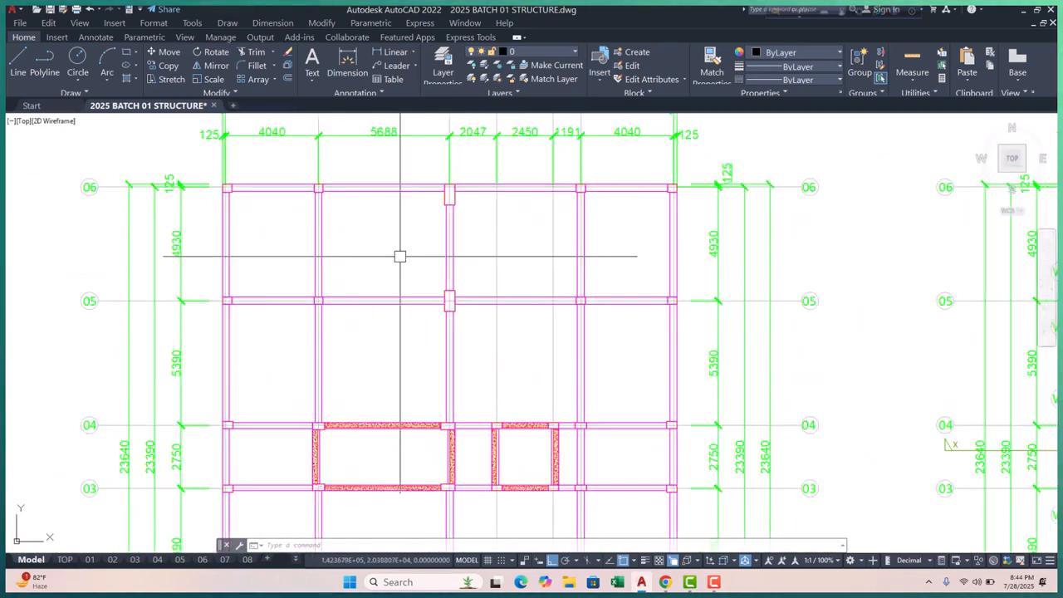